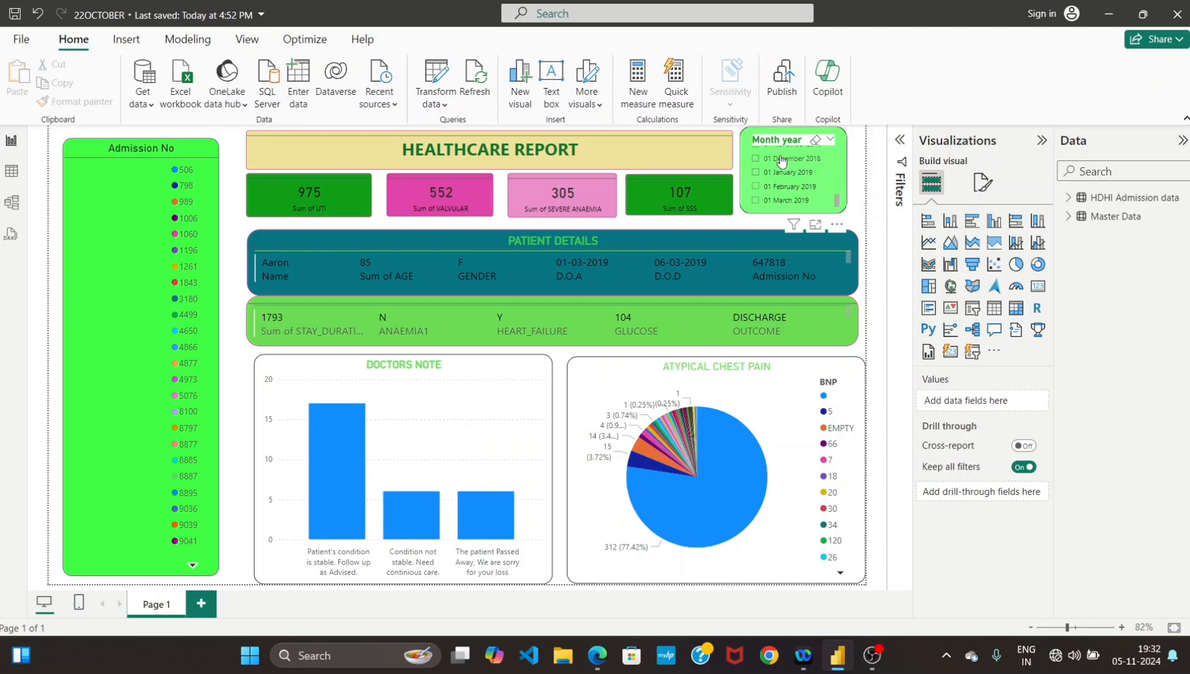
Filter the healthcare report by 01 December 2018 and by 01 January 2019, browsing the patient details for each month.
click(780, 159)
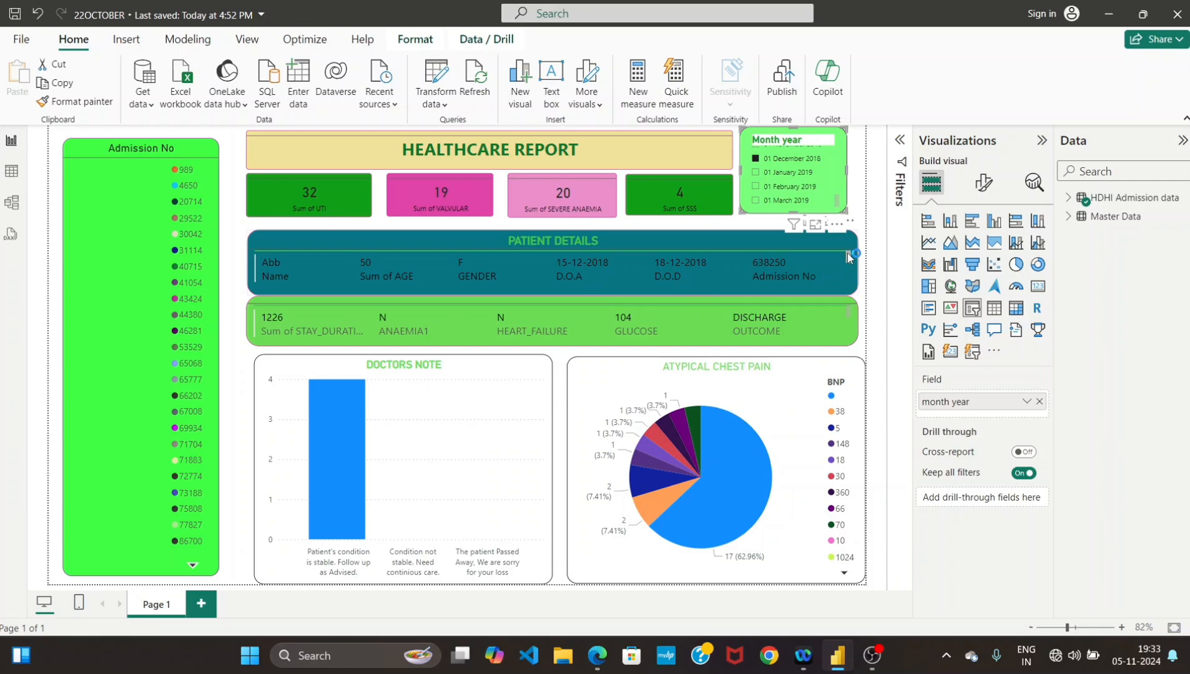
drag(847, 252, 846, 282)
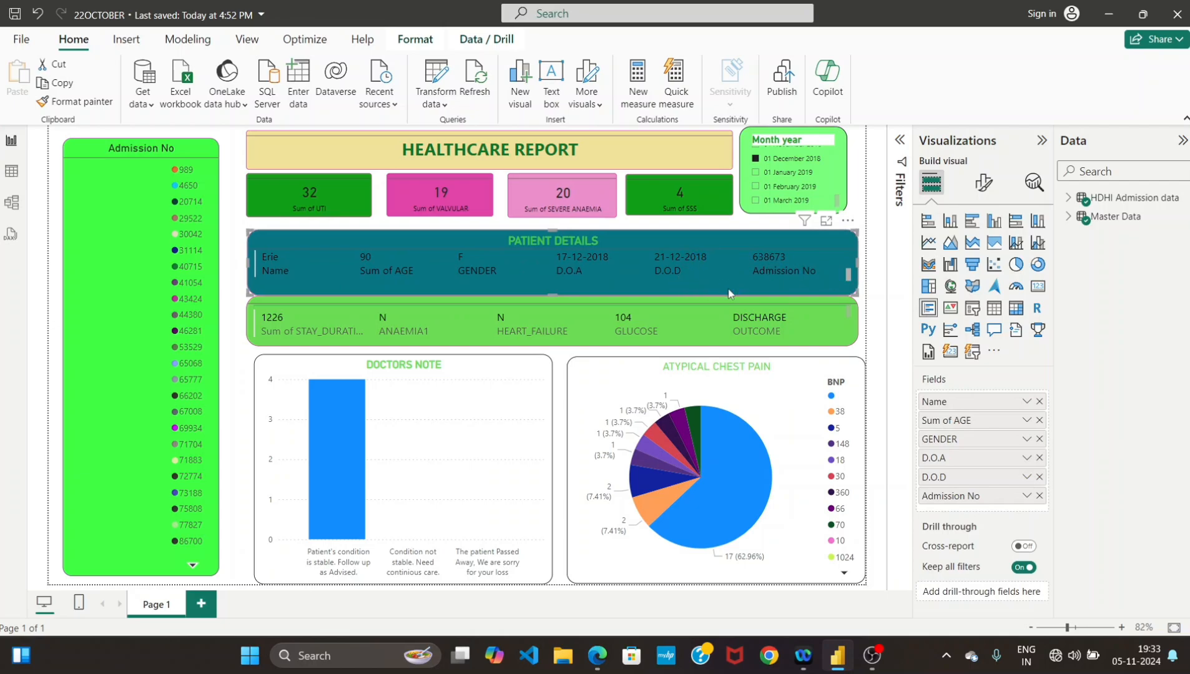
click(775, 179)
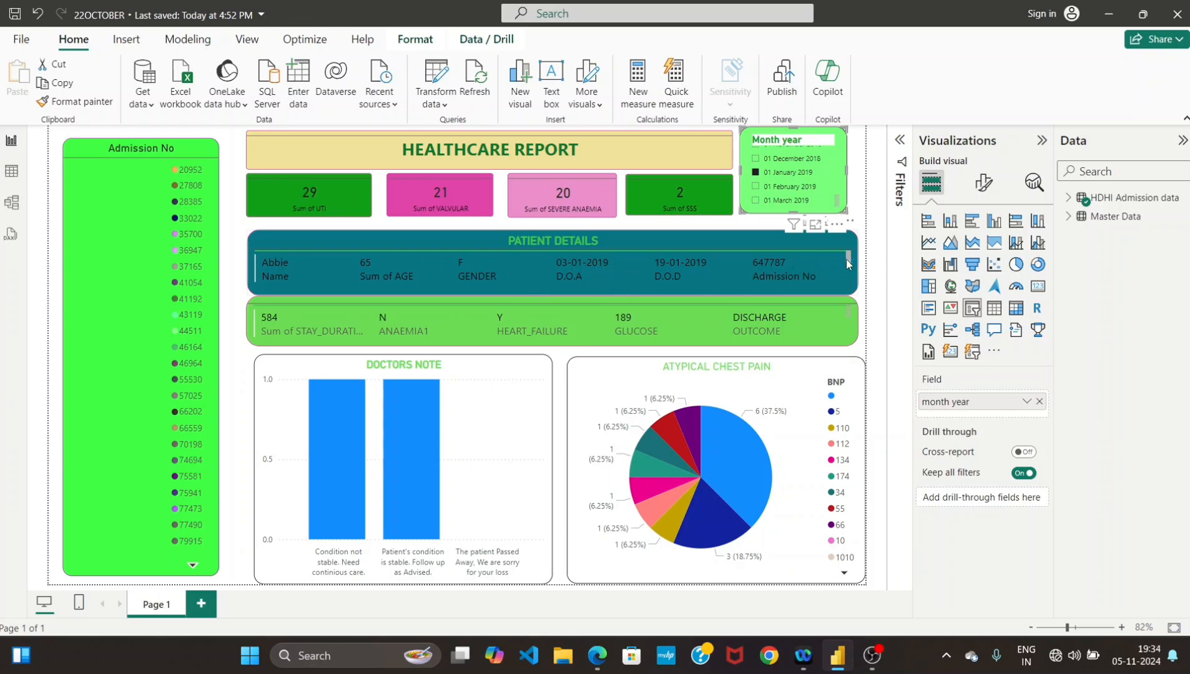
drag(847, 260, 843, 294)
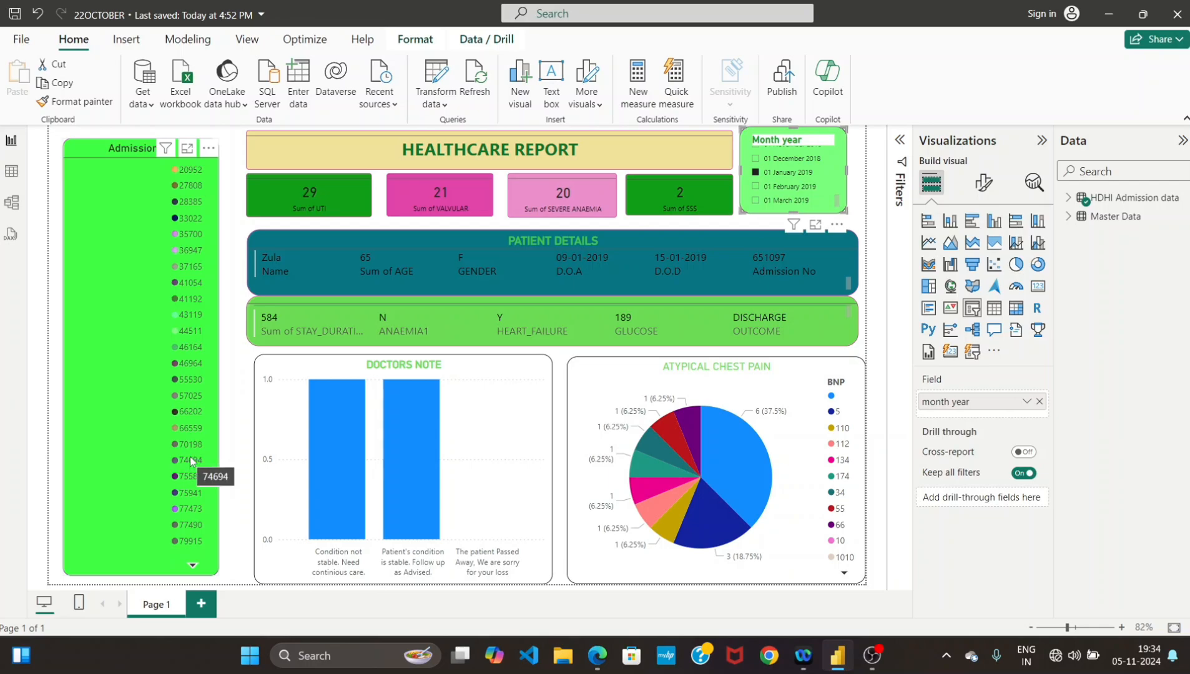
Filter the January 2019 report by two individual admission numbers in turn to examine each patient's details and charts.
click(194, 366)
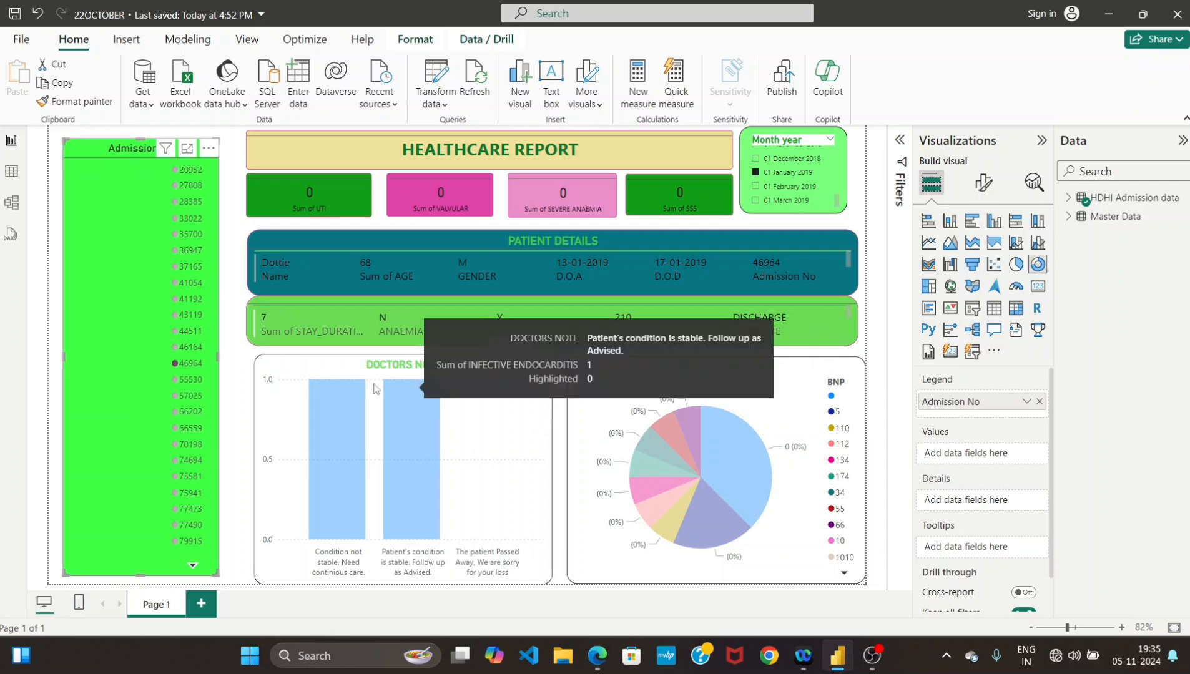
click(193, 415)
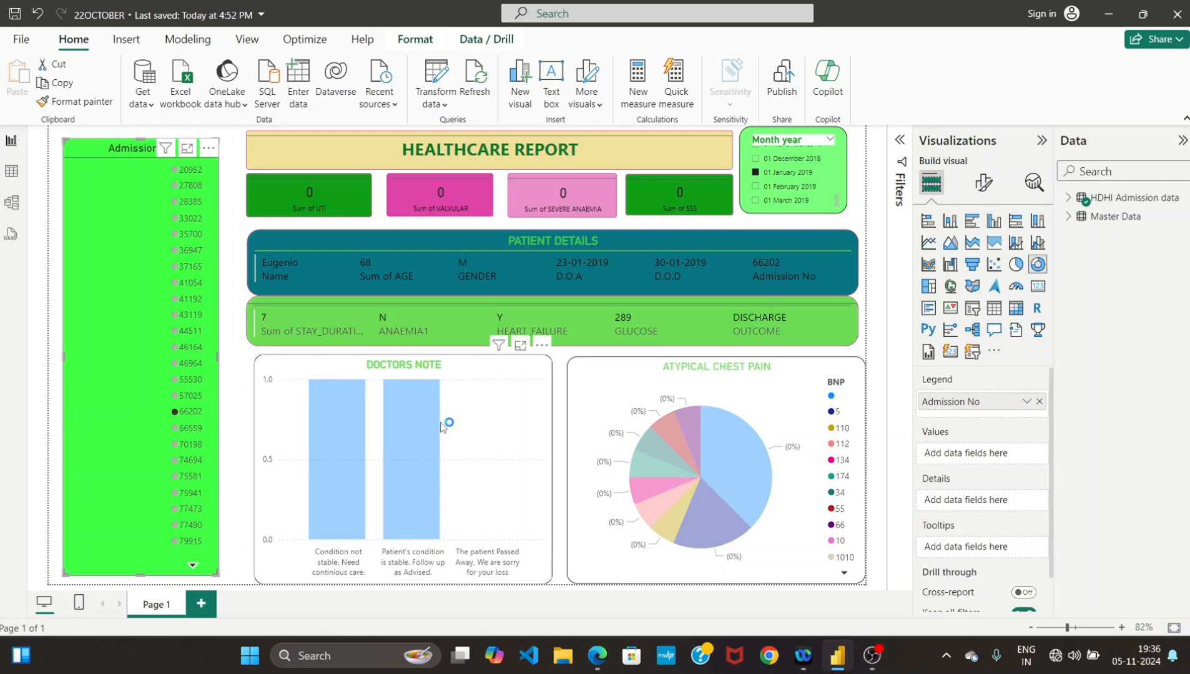
click(560, 445)
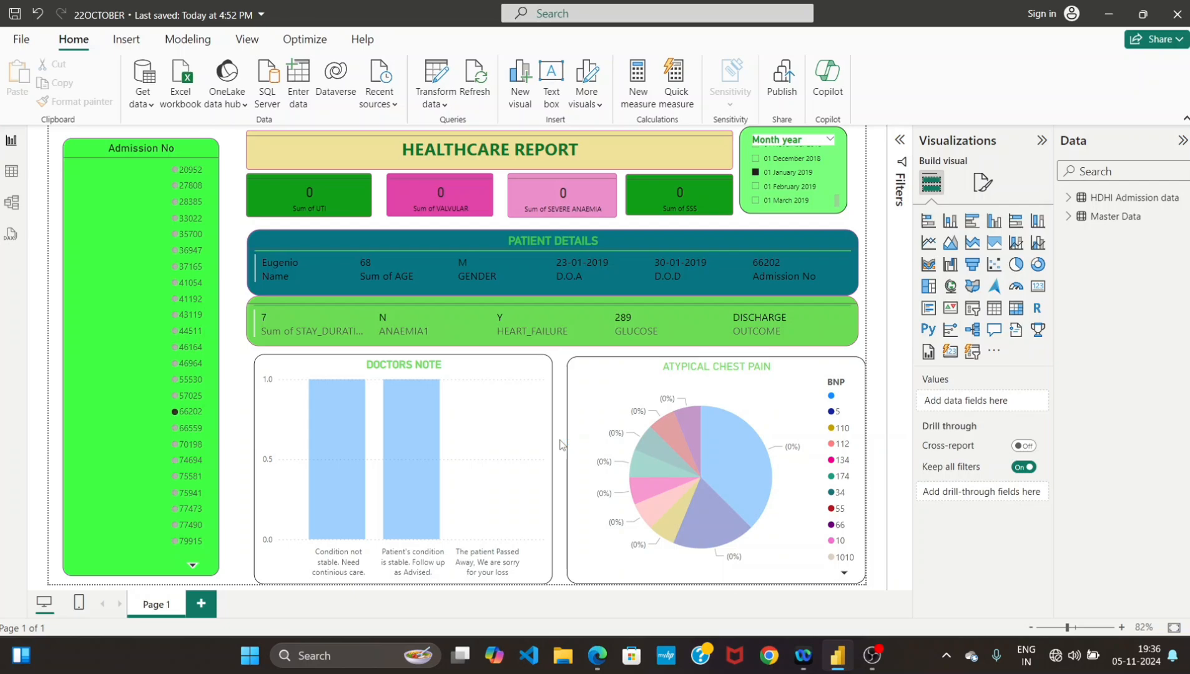
Switch to File Explorer and open Dataset_1 from the OWNER folder inside the Desktop's data analytic project folder.
click(562, 658)
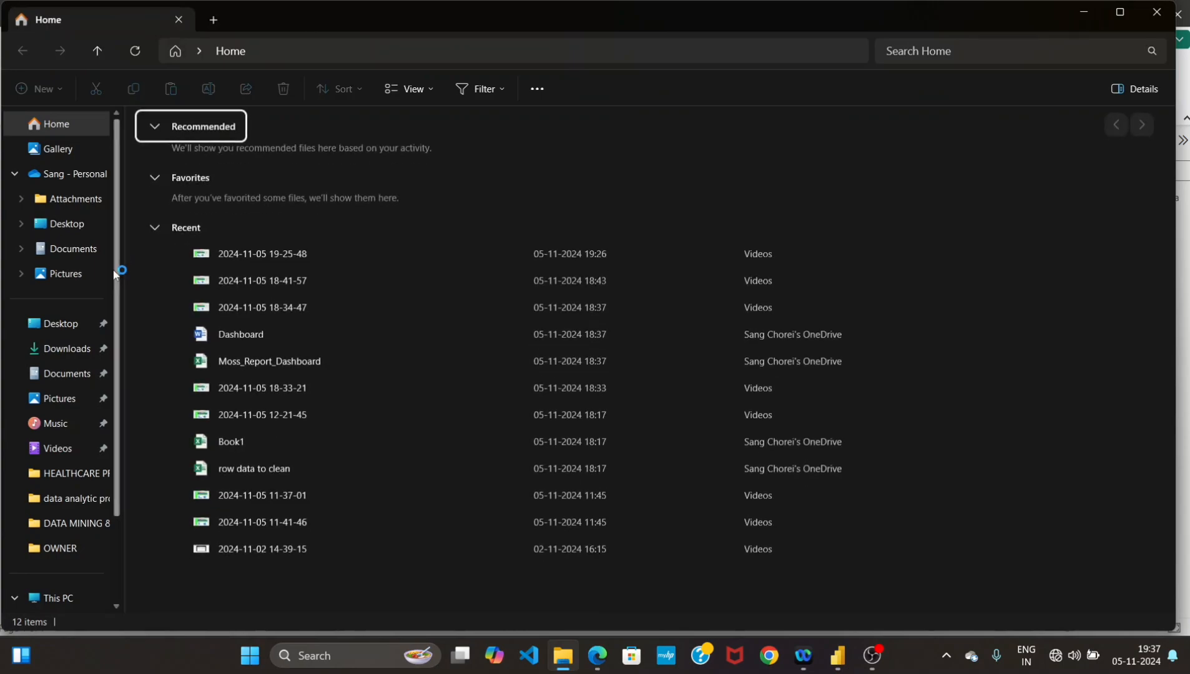
click(81, 230)
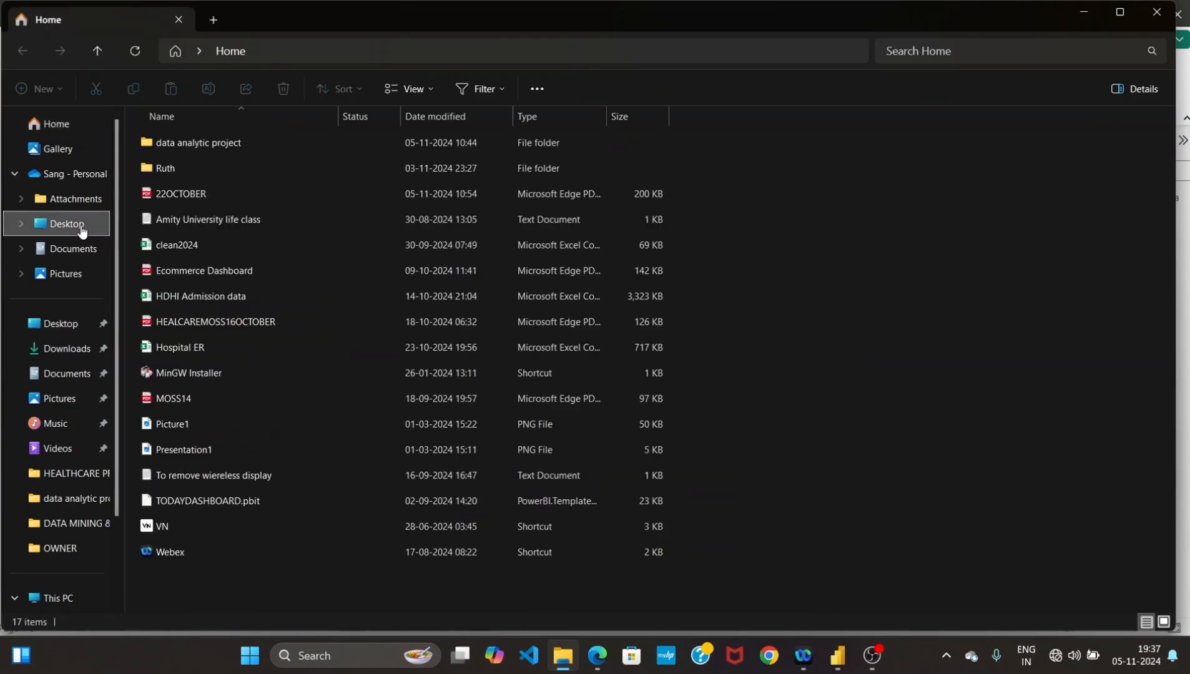
click(208, 146)
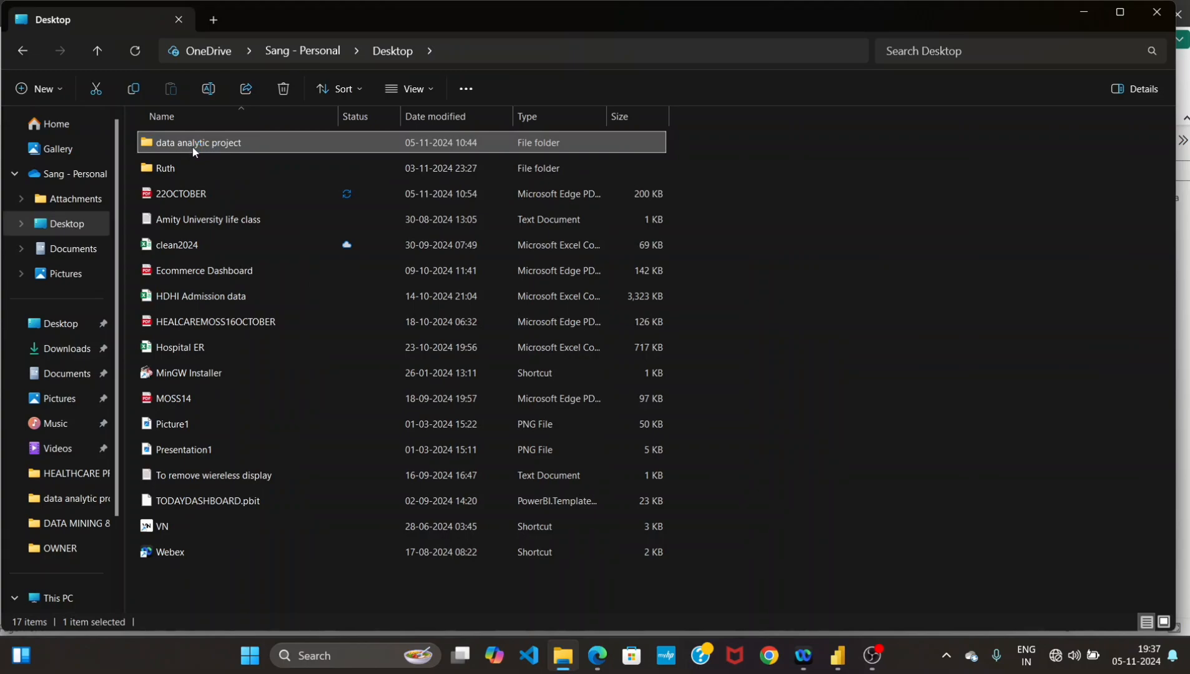
double_click(195, 146)
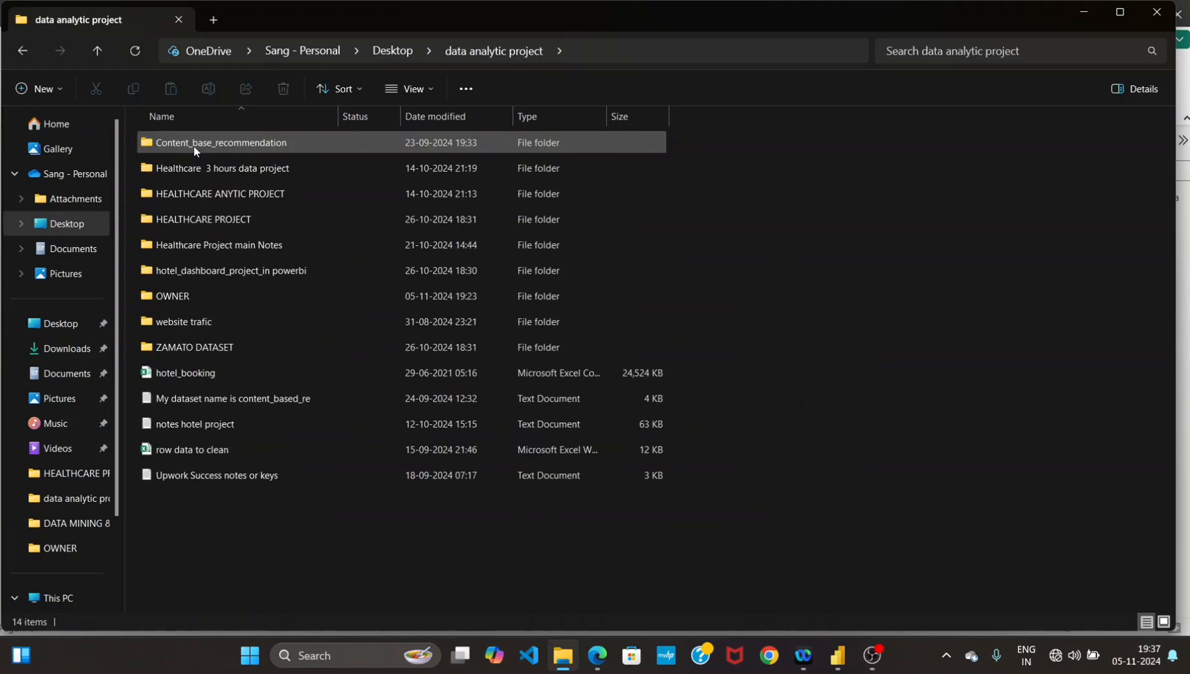
double_click(168, 296)
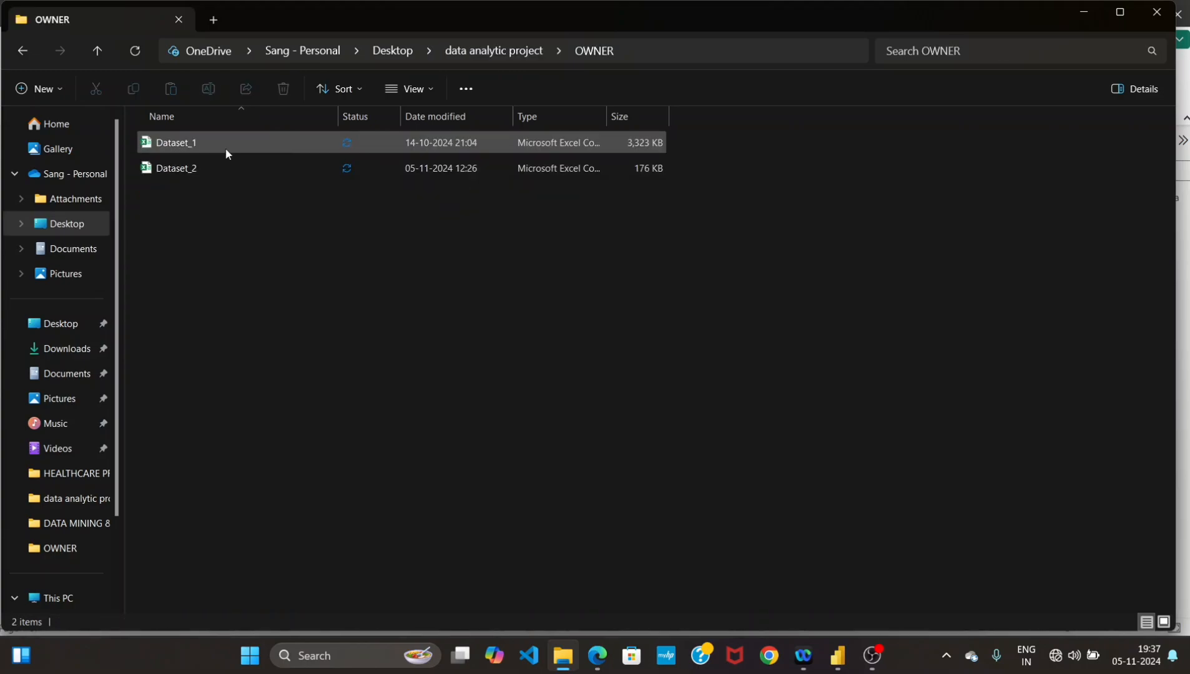
click(185, 150)
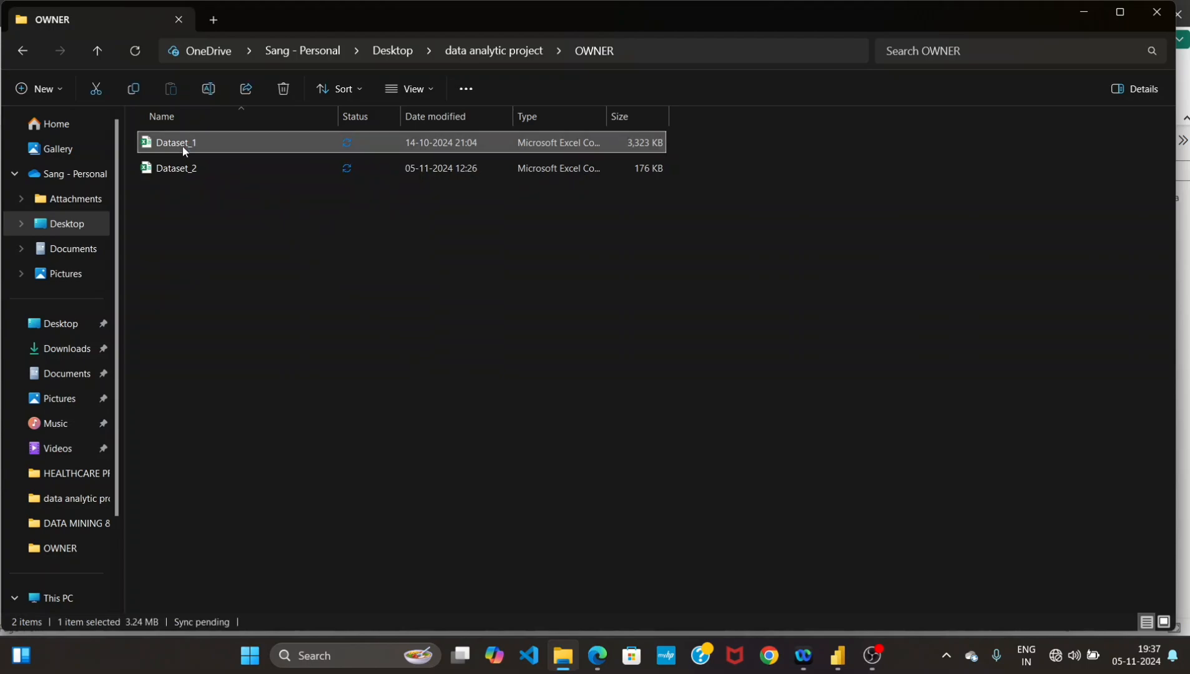
double_click(185, 151)
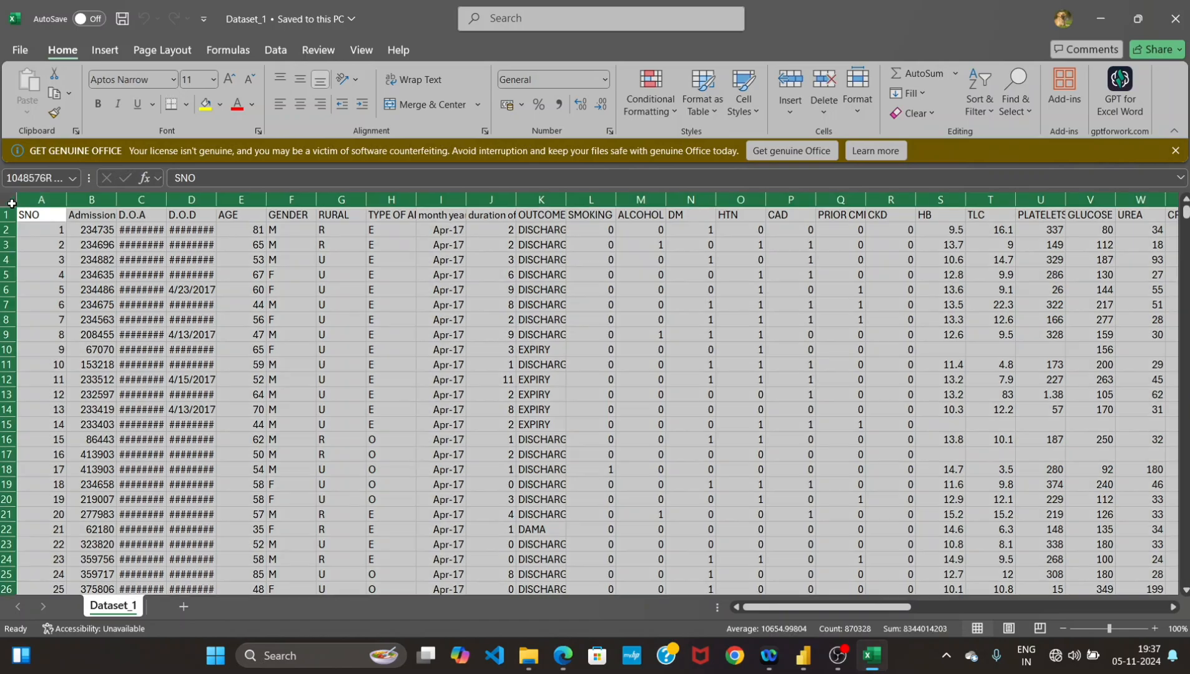
Dismiss the licence notice and autofit the column widths and row heights of the whole Dataset_1 sheet.
click(11, 201)
click(1176, 151)
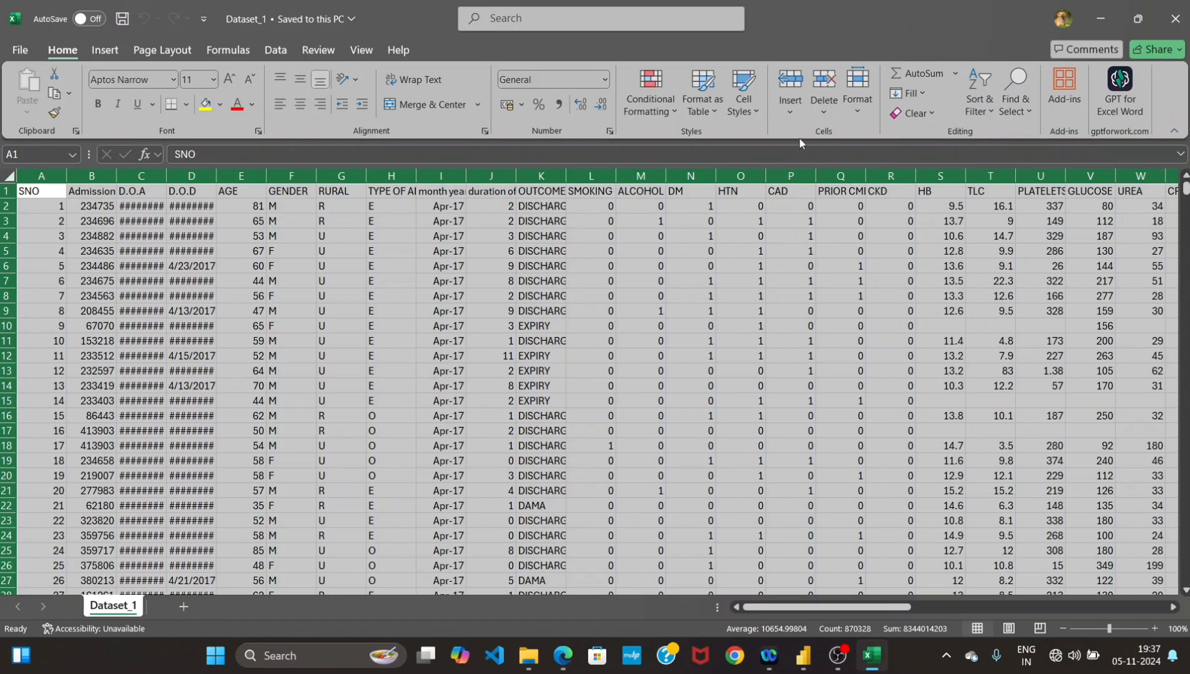
click(858, 100)
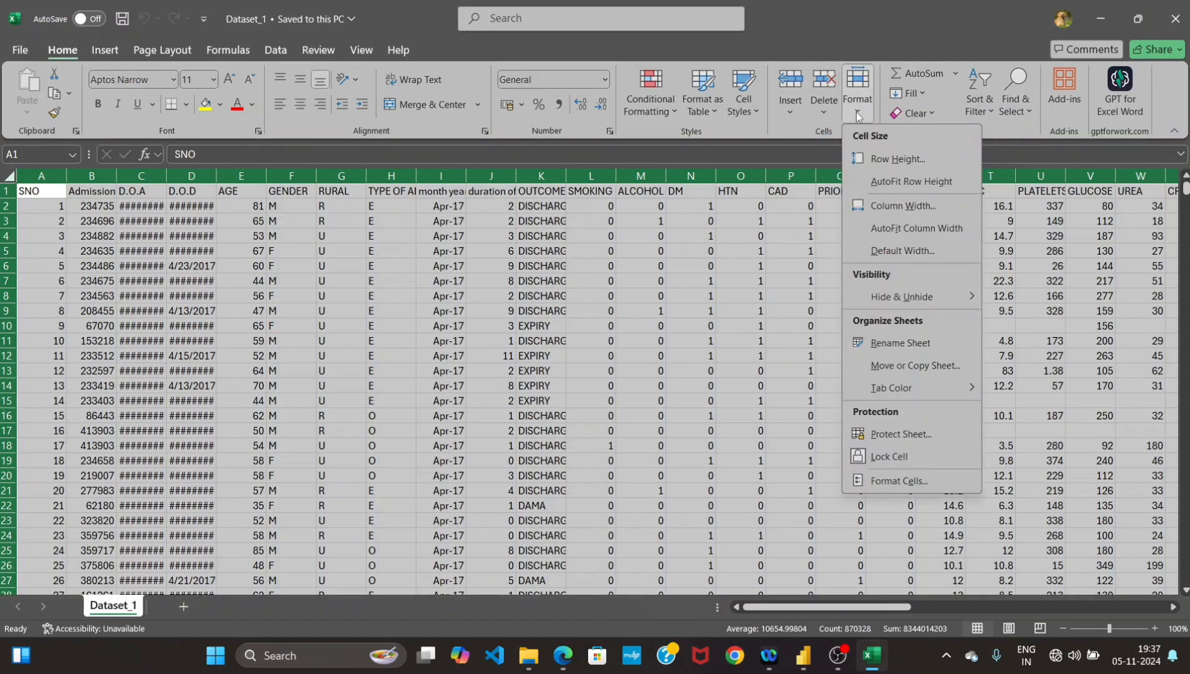
click(907, 228)
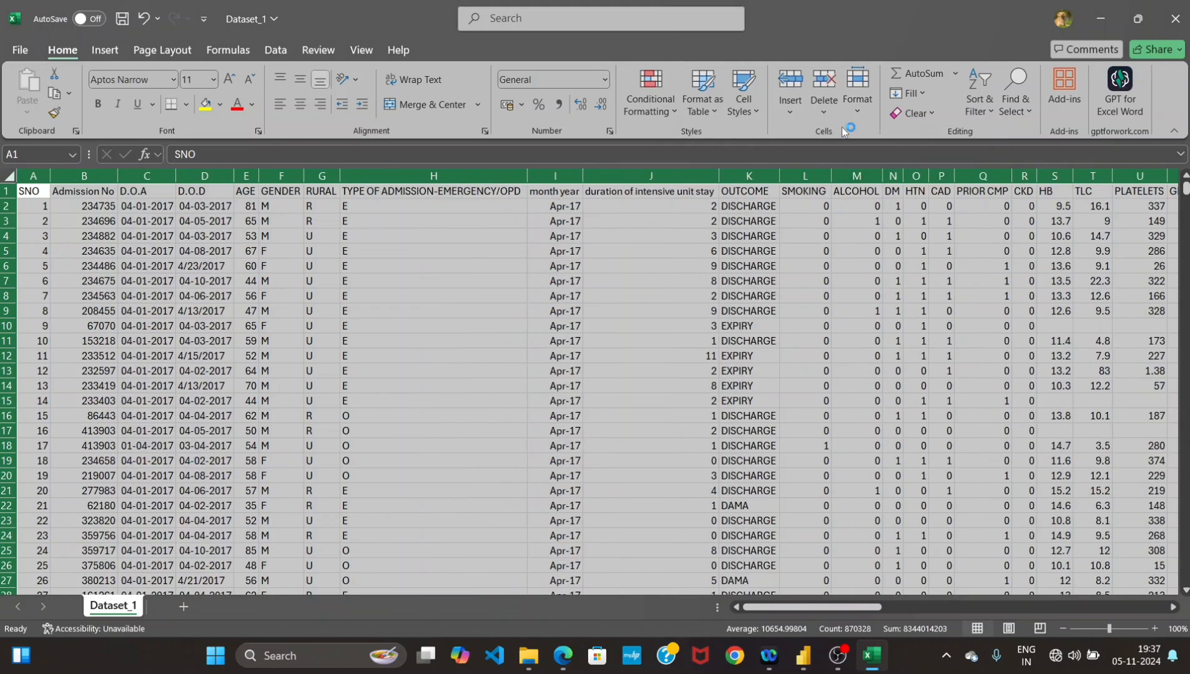
click(857, 96)
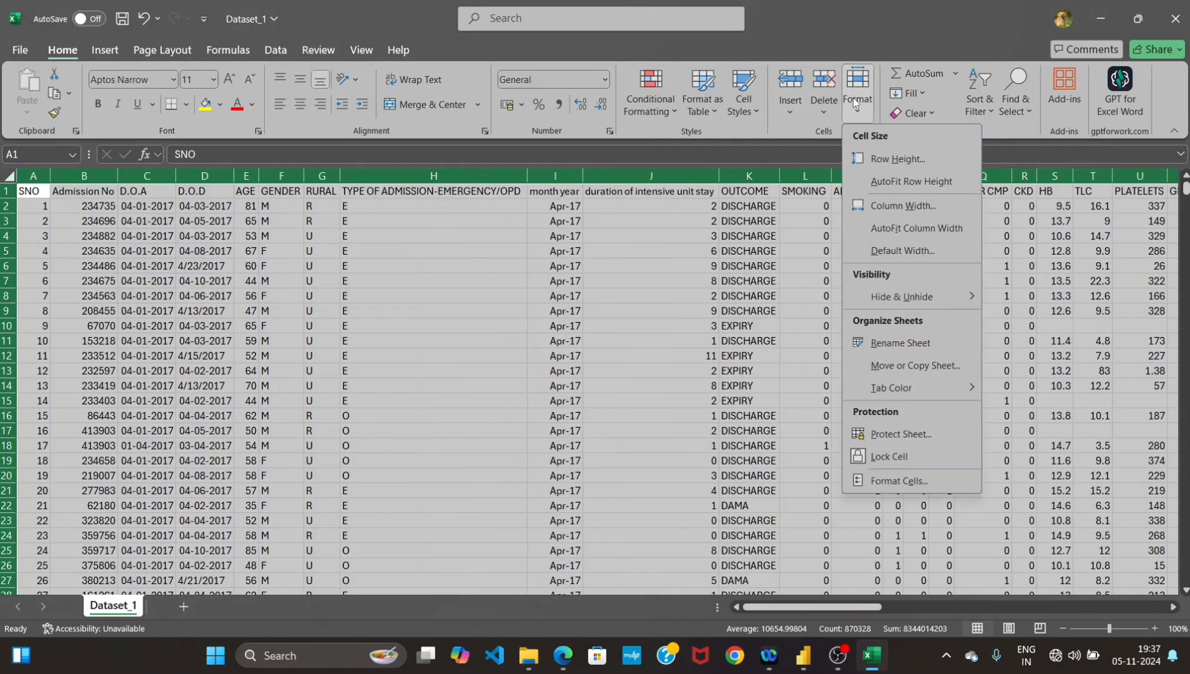
click(888, 186)
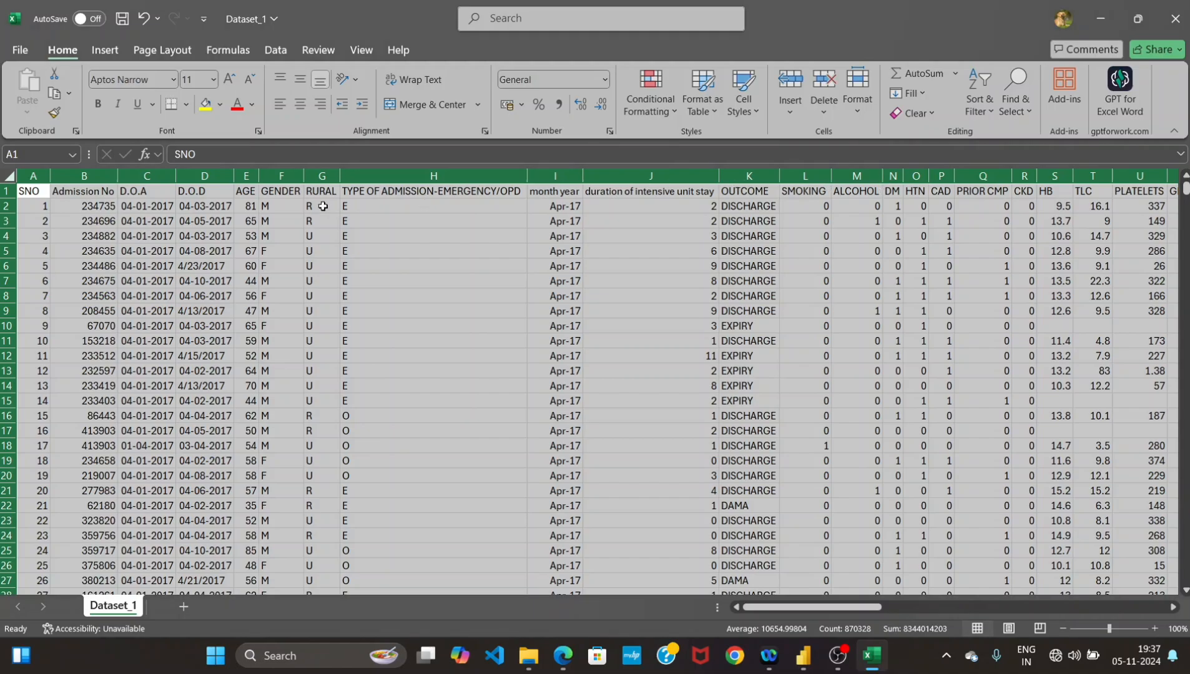
Remove duplicate rows from Dataset_1, comparing all columns and treating the first row as headers.
click(273, 52)
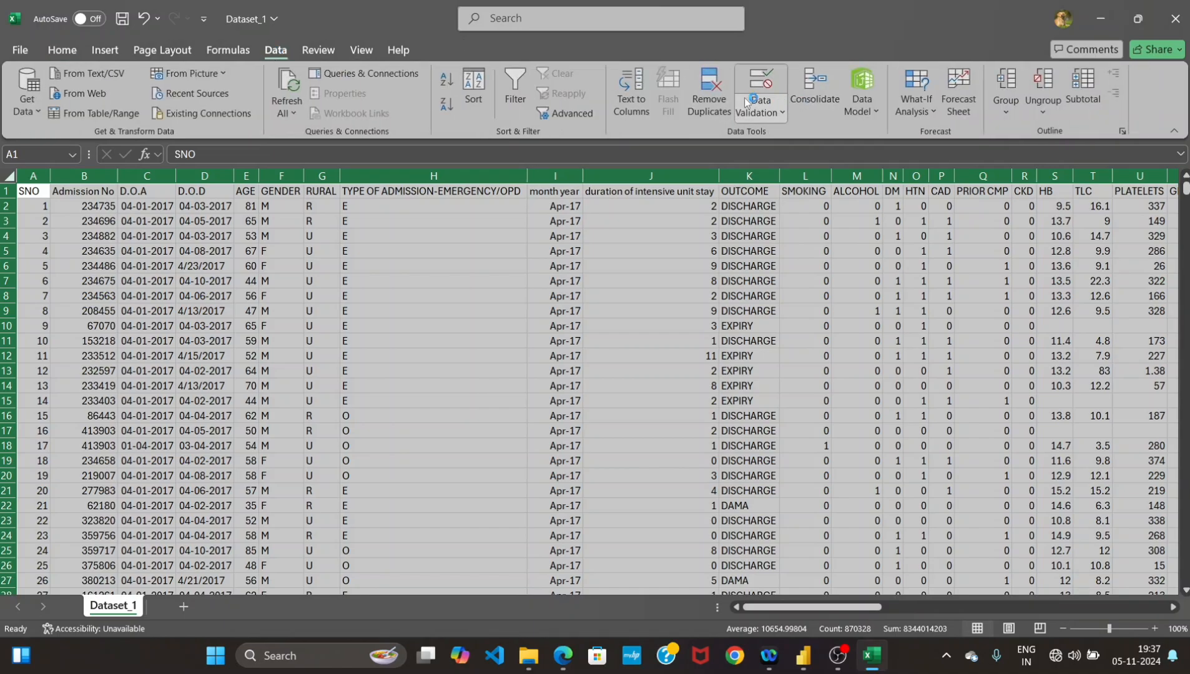
click(710, 110)
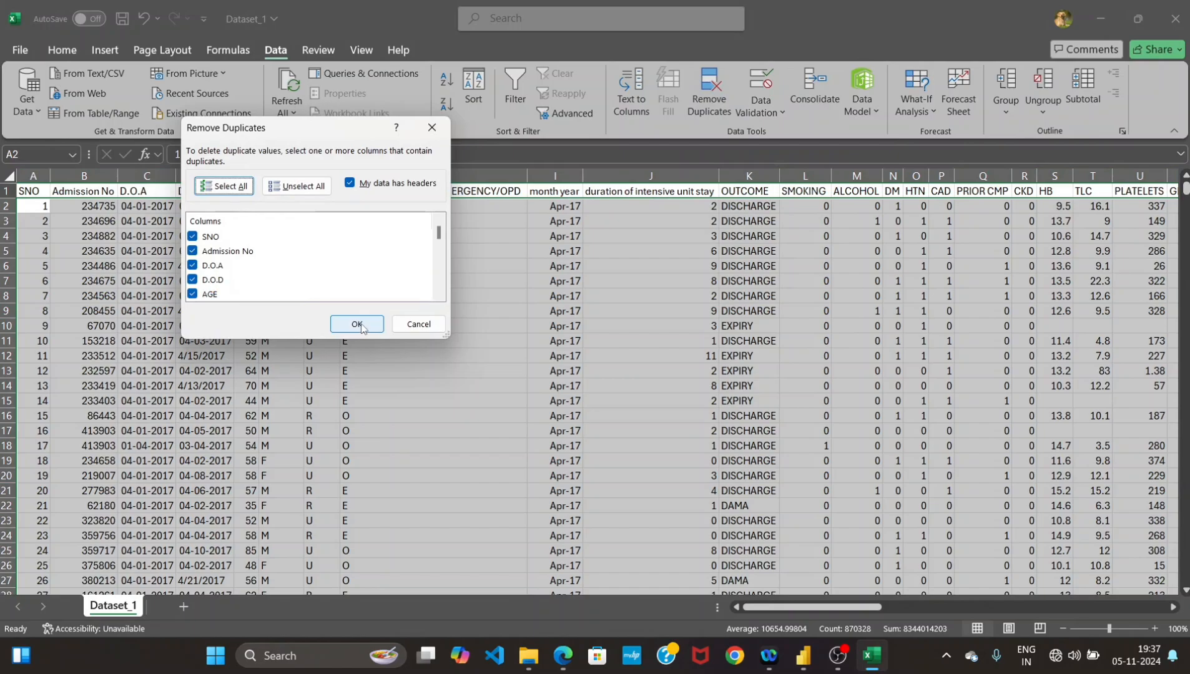
click(357, 325)
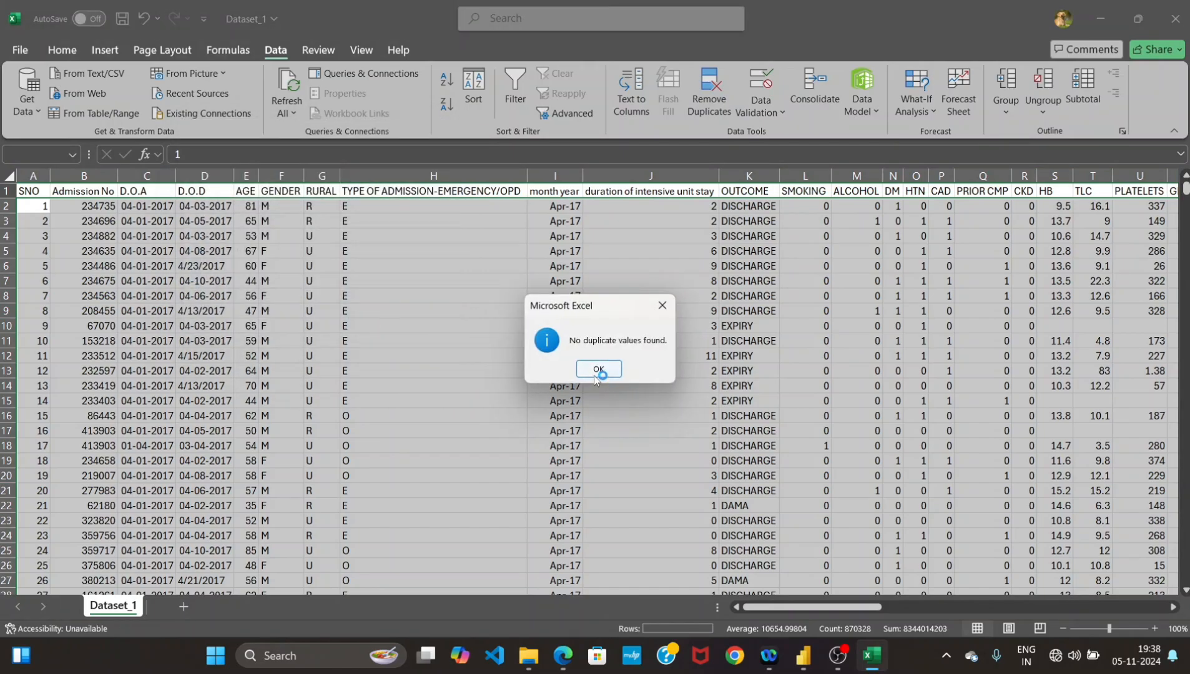
click(595, 372)
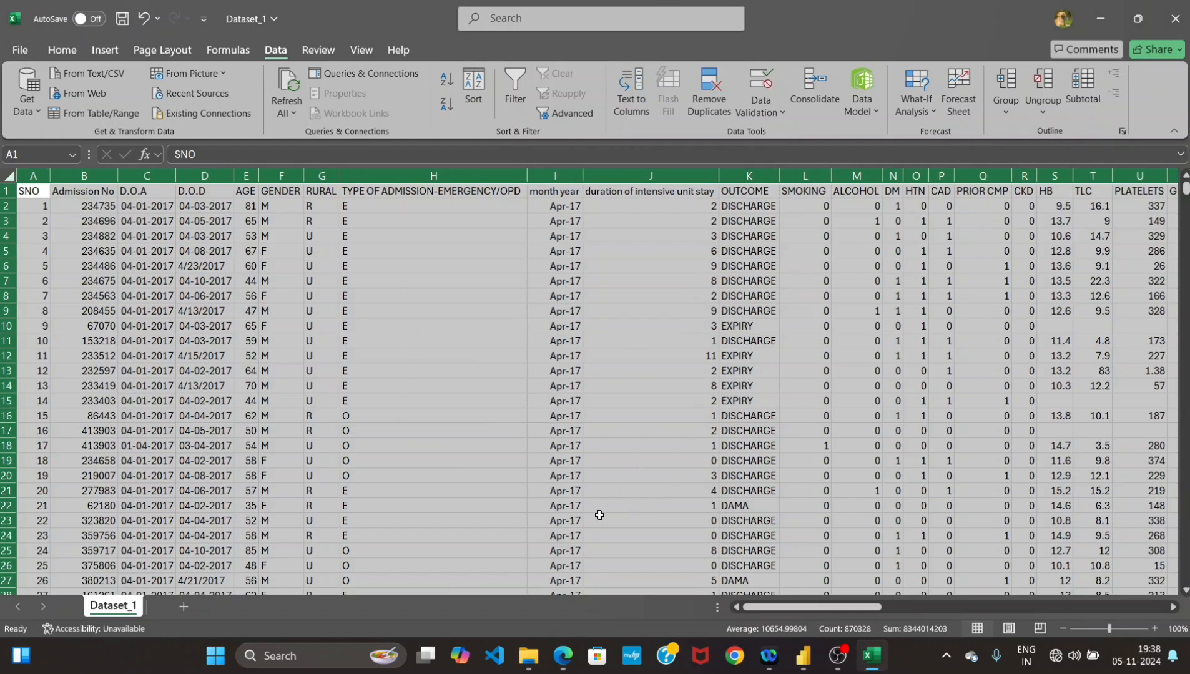
Open Dataset_2 from the OWNER folder in File Explorer and autofit all its column widths and row heights.
click(529, 656)
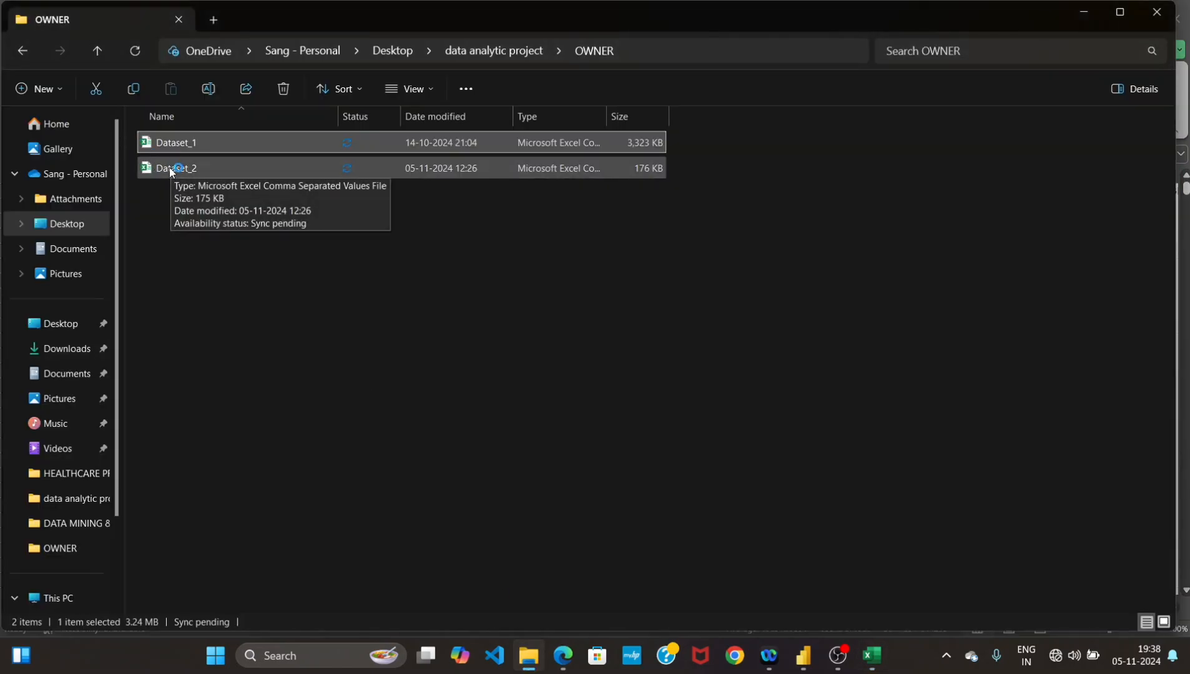
double_click(170, 167)
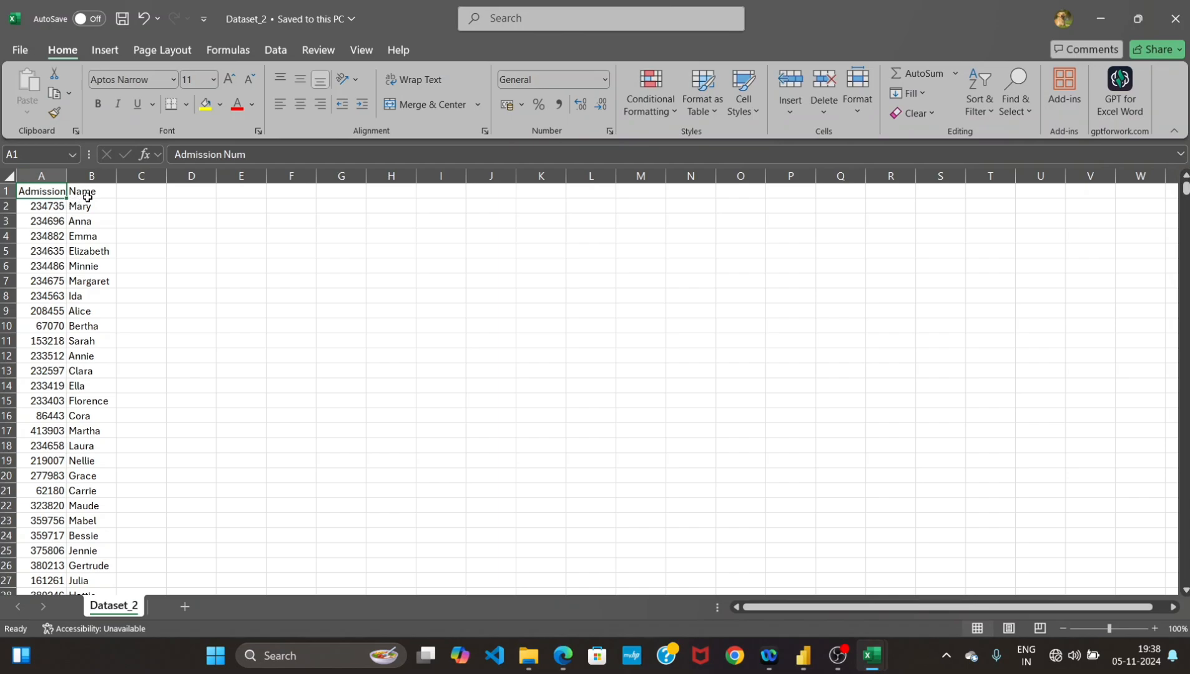
click(10, 179)
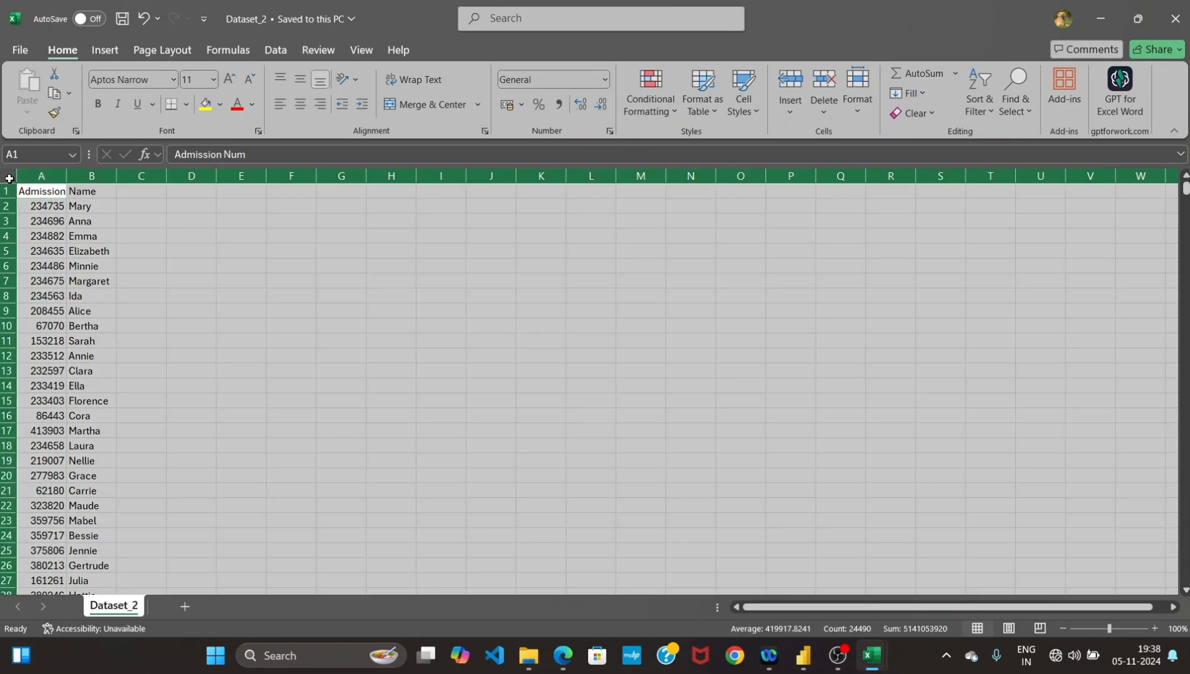
click(859, 106)
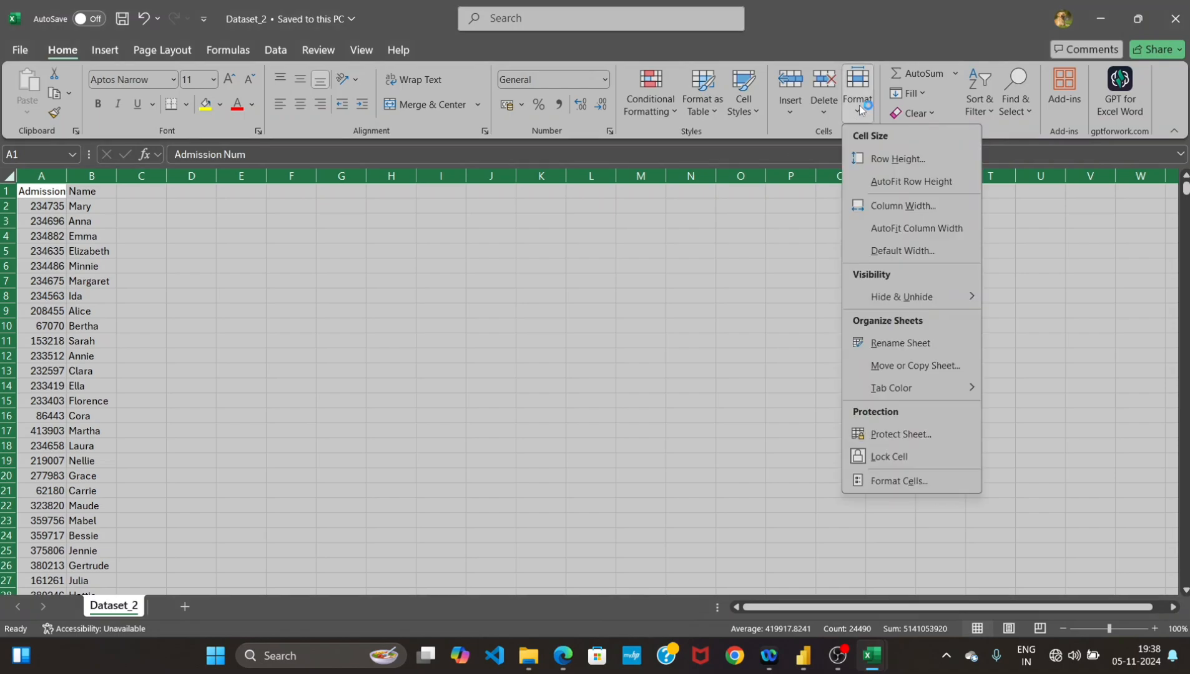
click(888, 227)
click(864, 110)
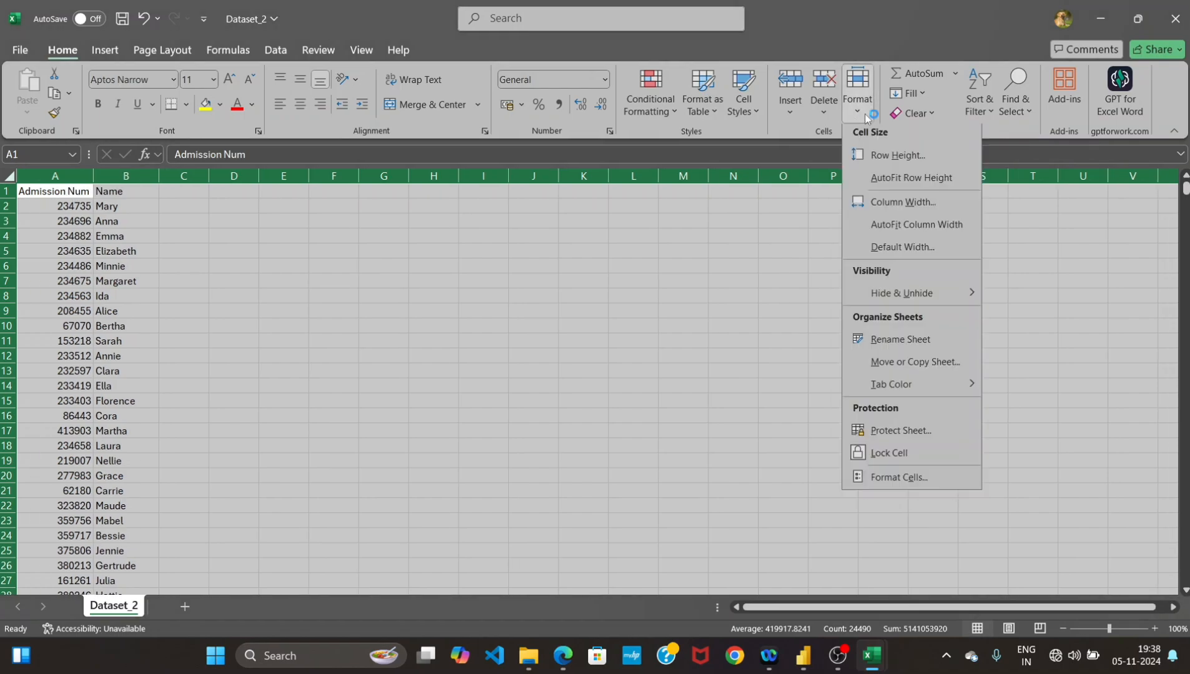
click(880, 182)
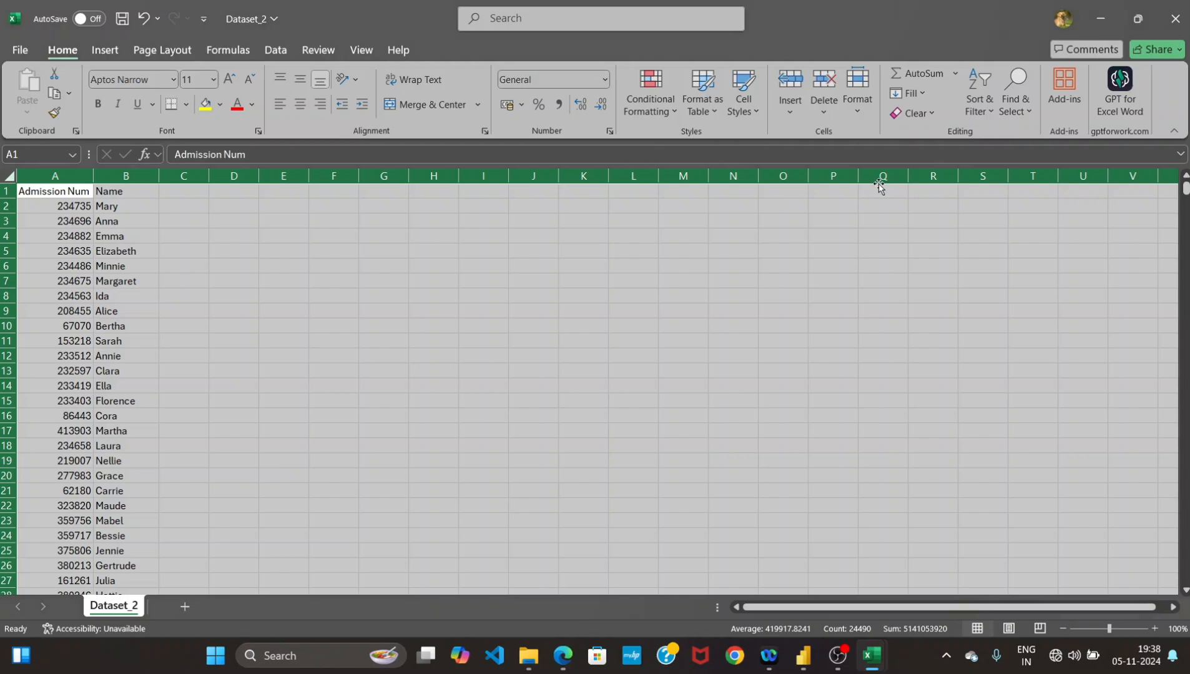
Remove duplicate rows from Dataset_2, comparing the Admission Num and Name columns with headers enabled.
click(273, 52)
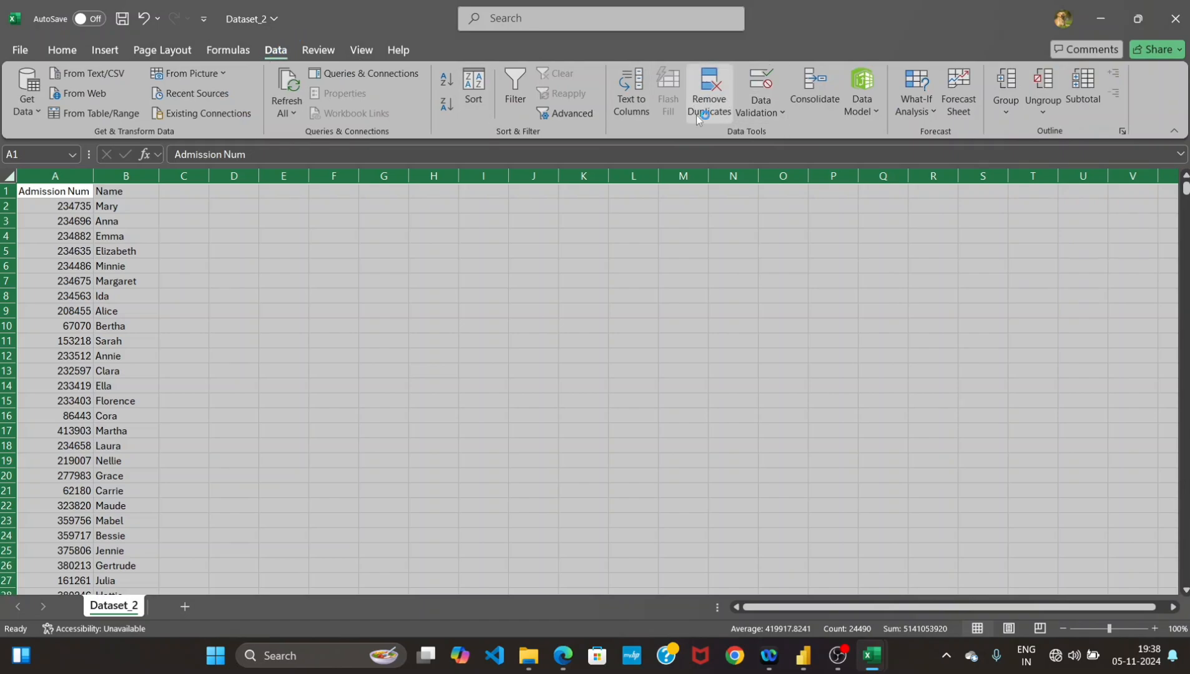
click(708, 103)
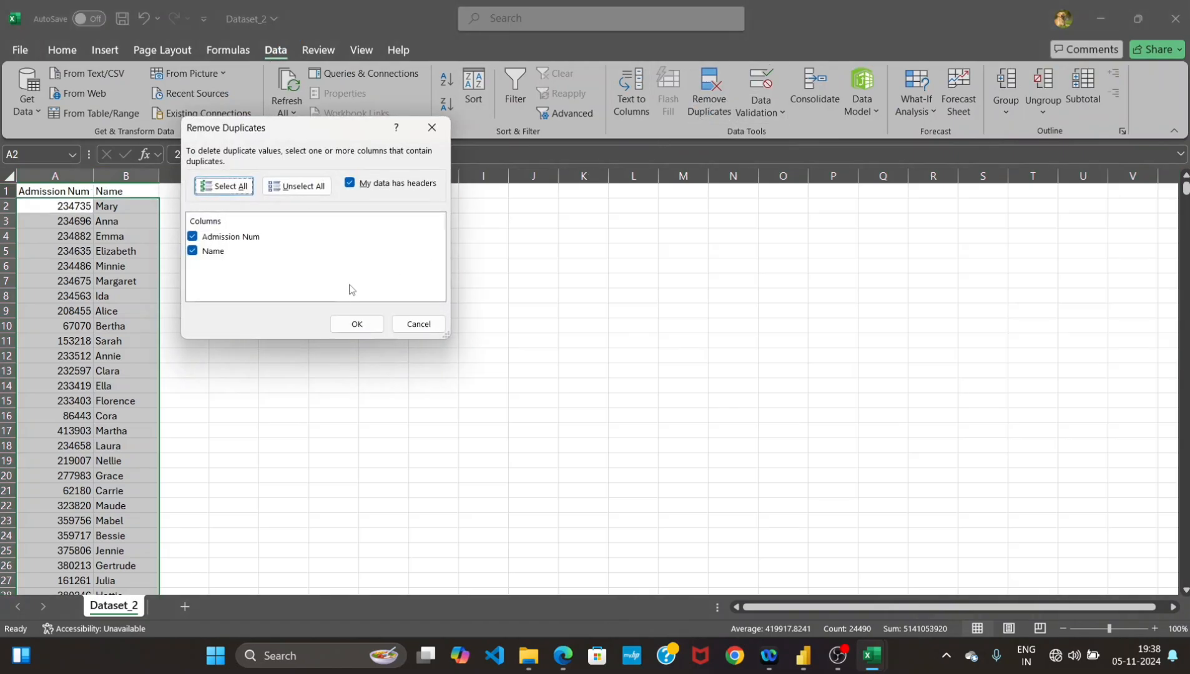
click(357, 323)
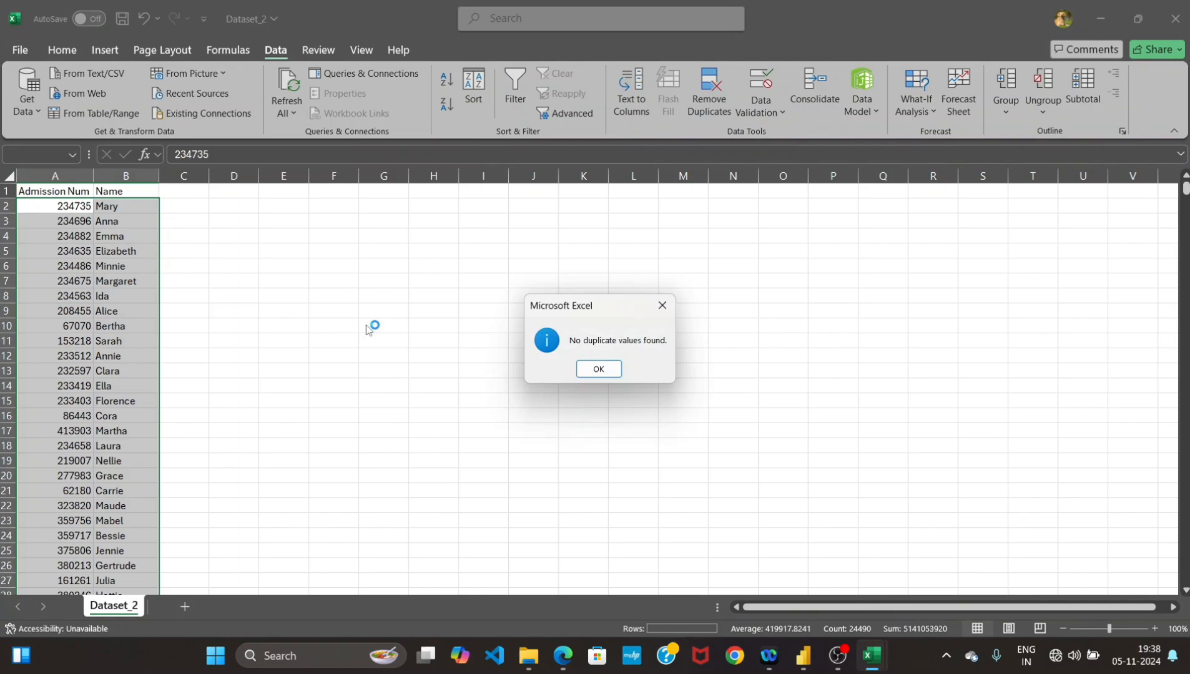
click(583, 368)
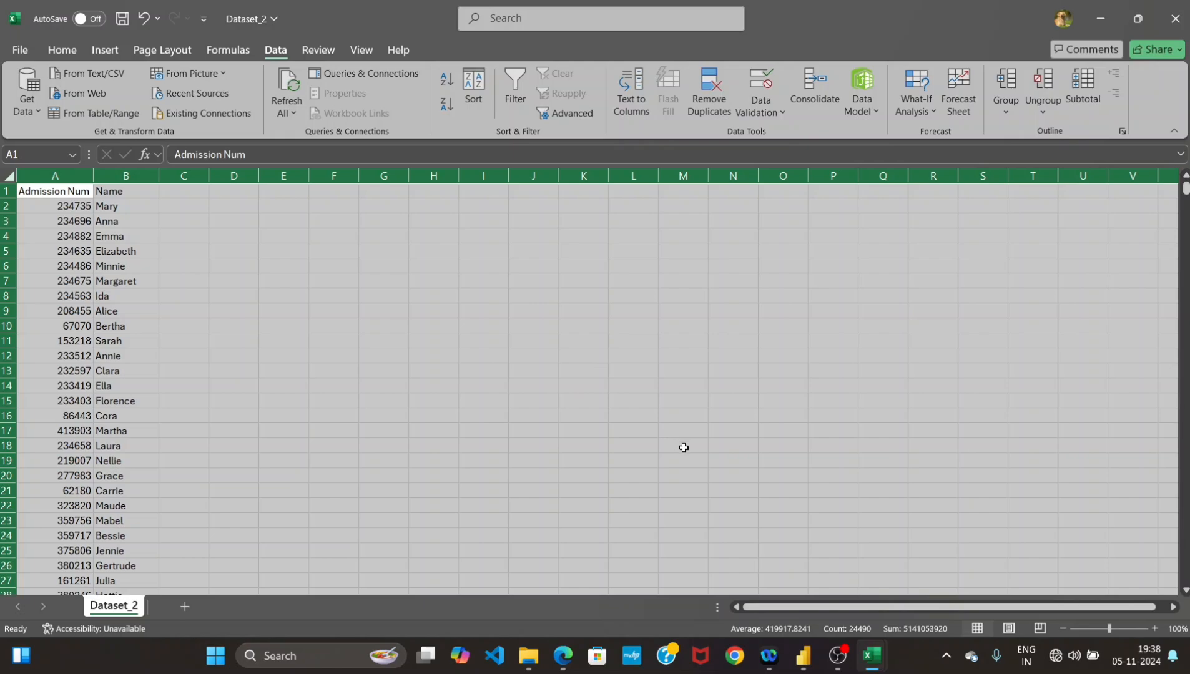
Search Windows for powerbi, launch Power BI Desktop, and open a new blank report.
click(303, 656)
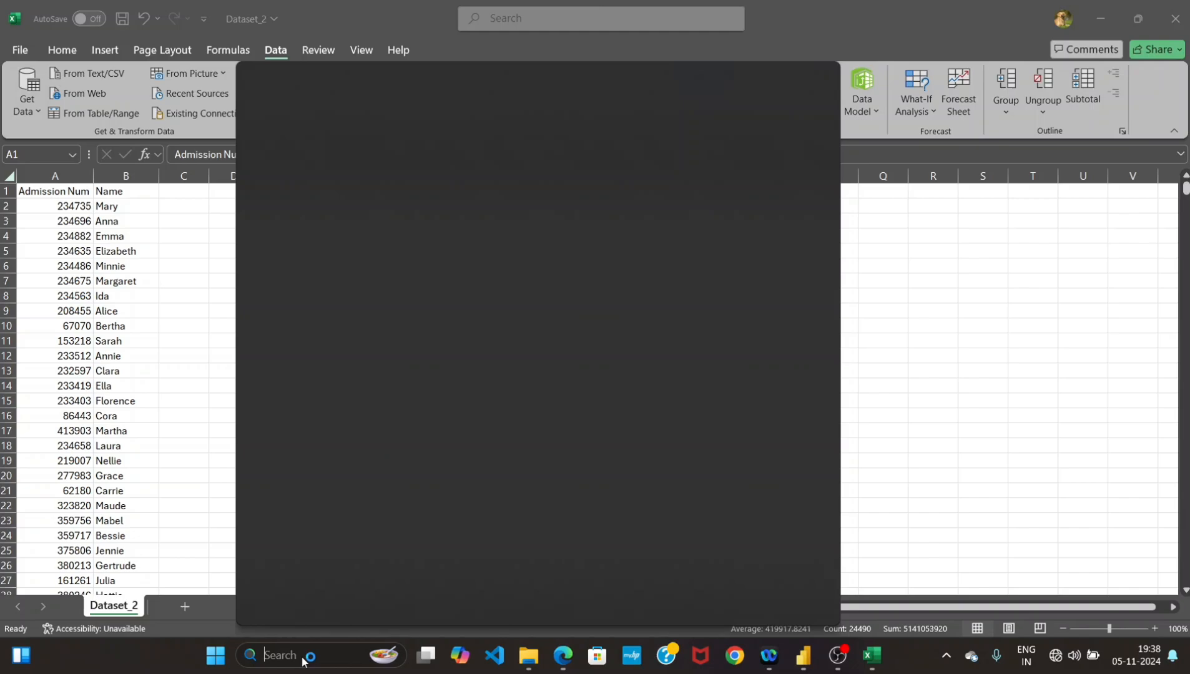
text(po)
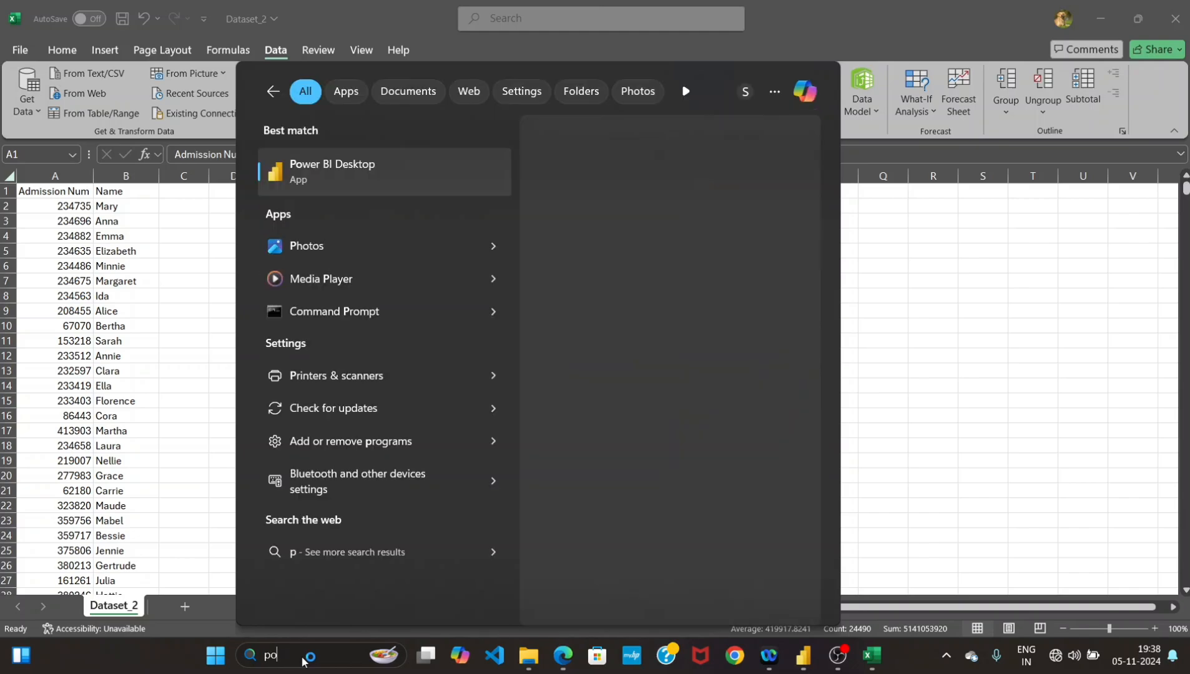
text(wer)
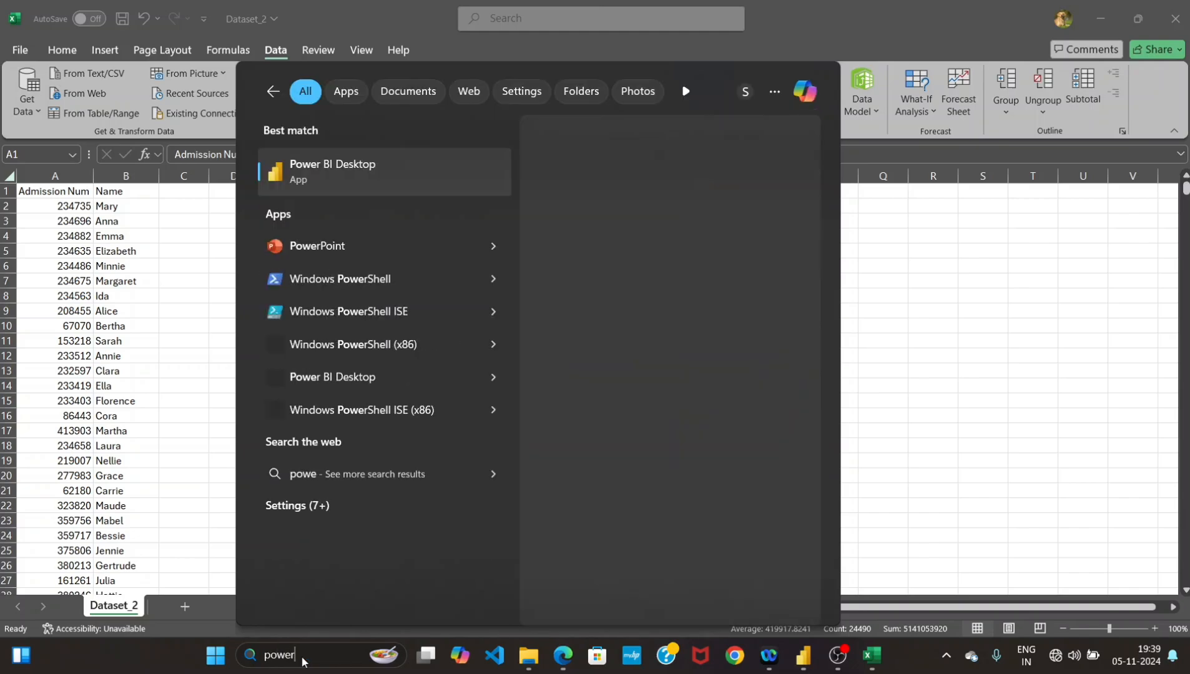
text(b)
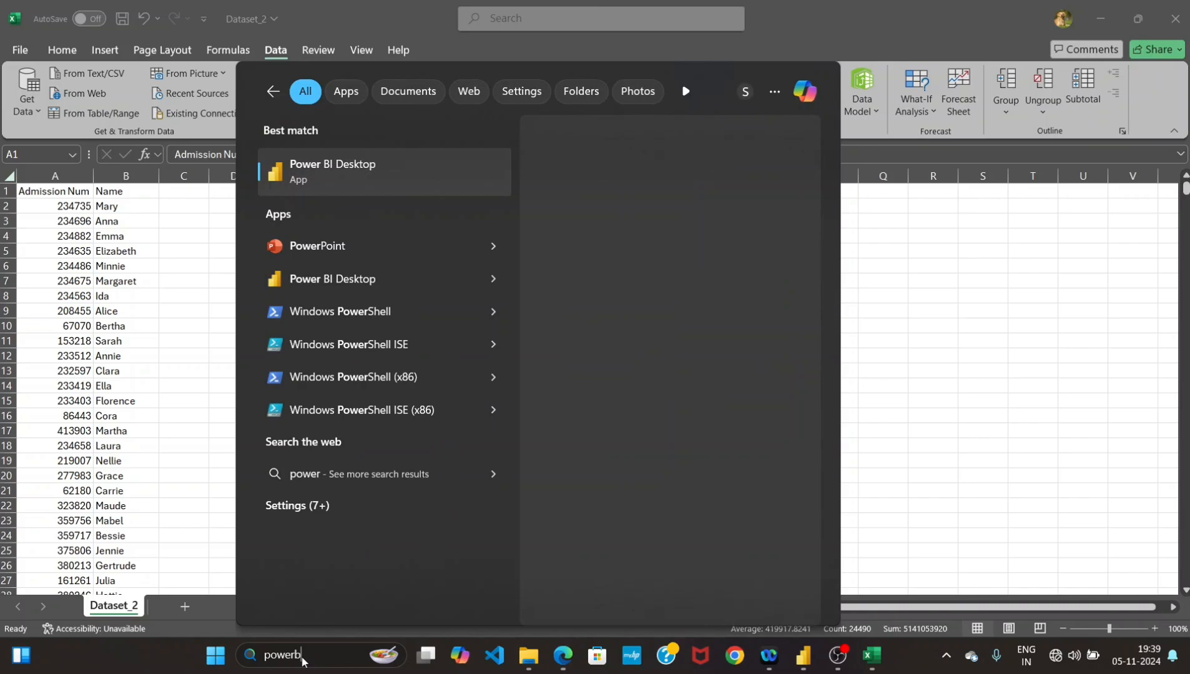
text(i)
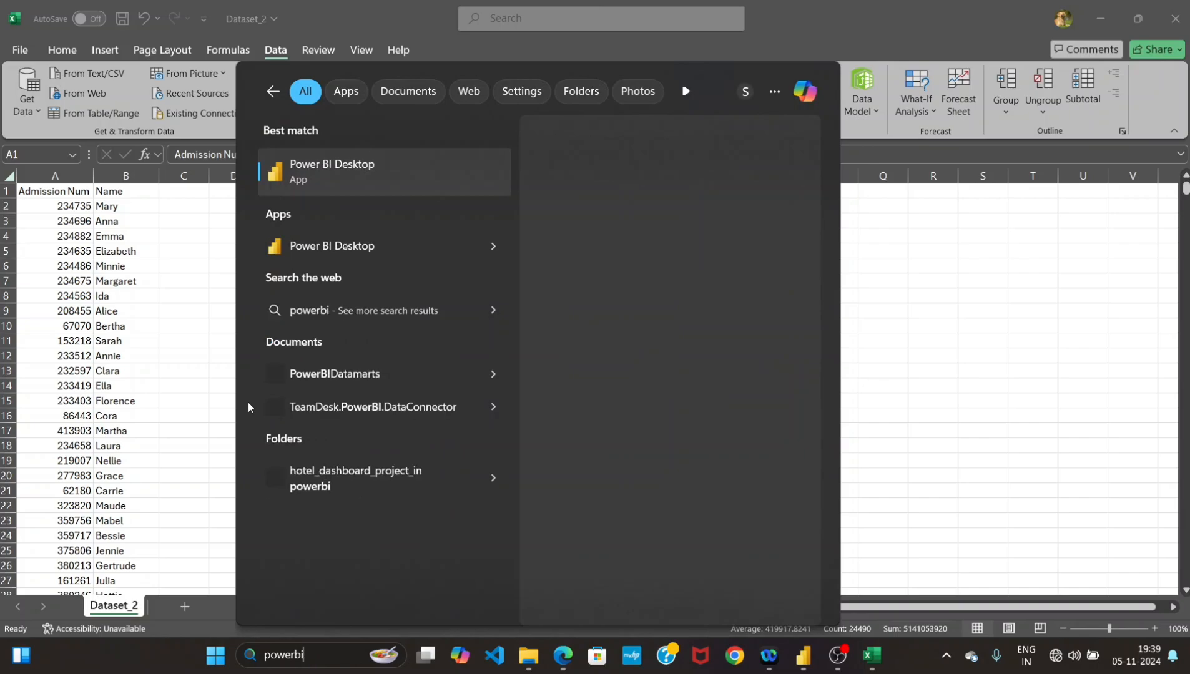
click(330, 164)
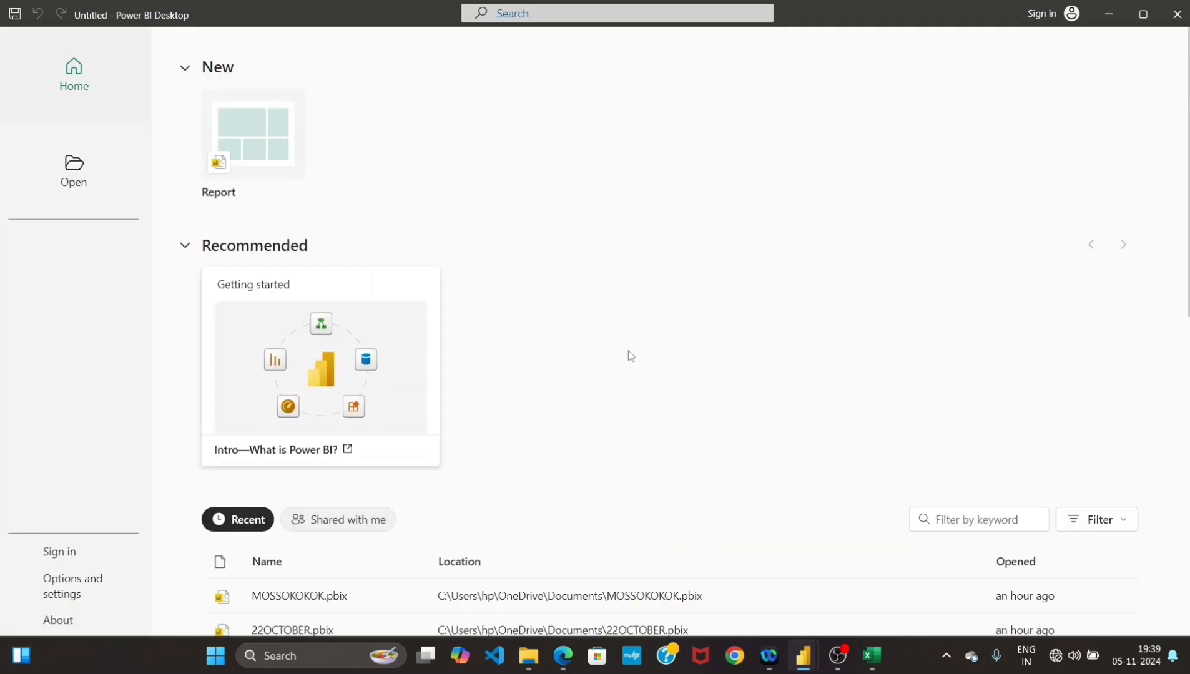
click(63, 553)
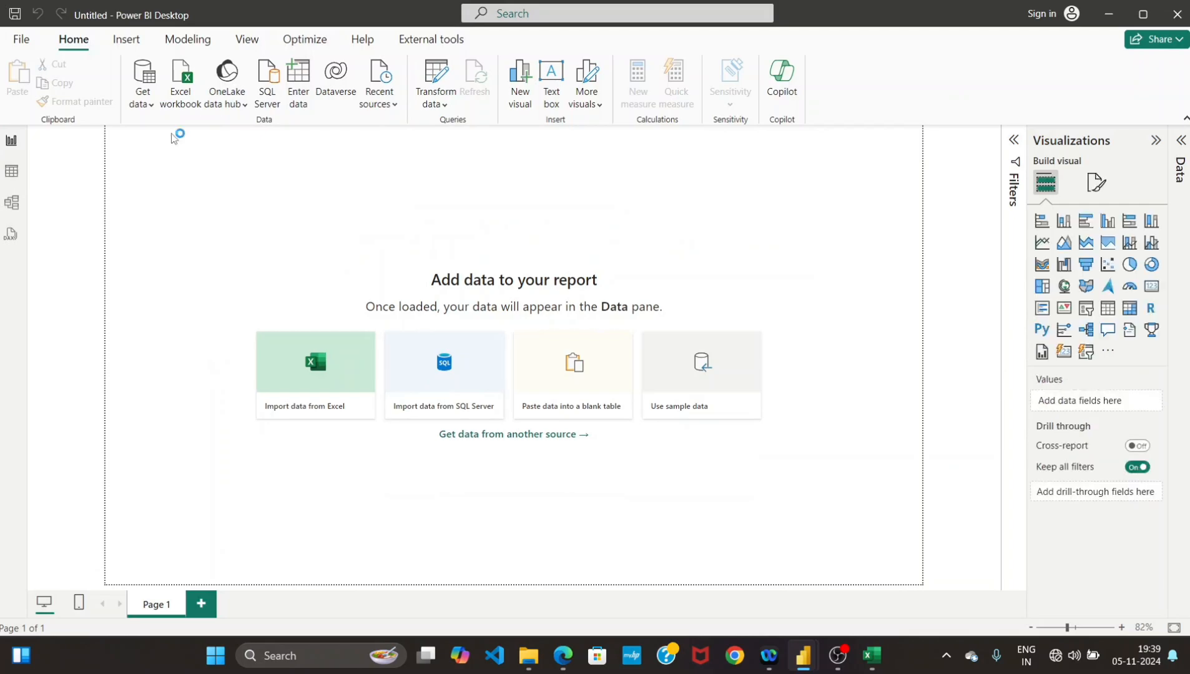
Load Dataset_1 from the OWNER folder as a Text/CSV source and expand its field list.
click(451, 436)
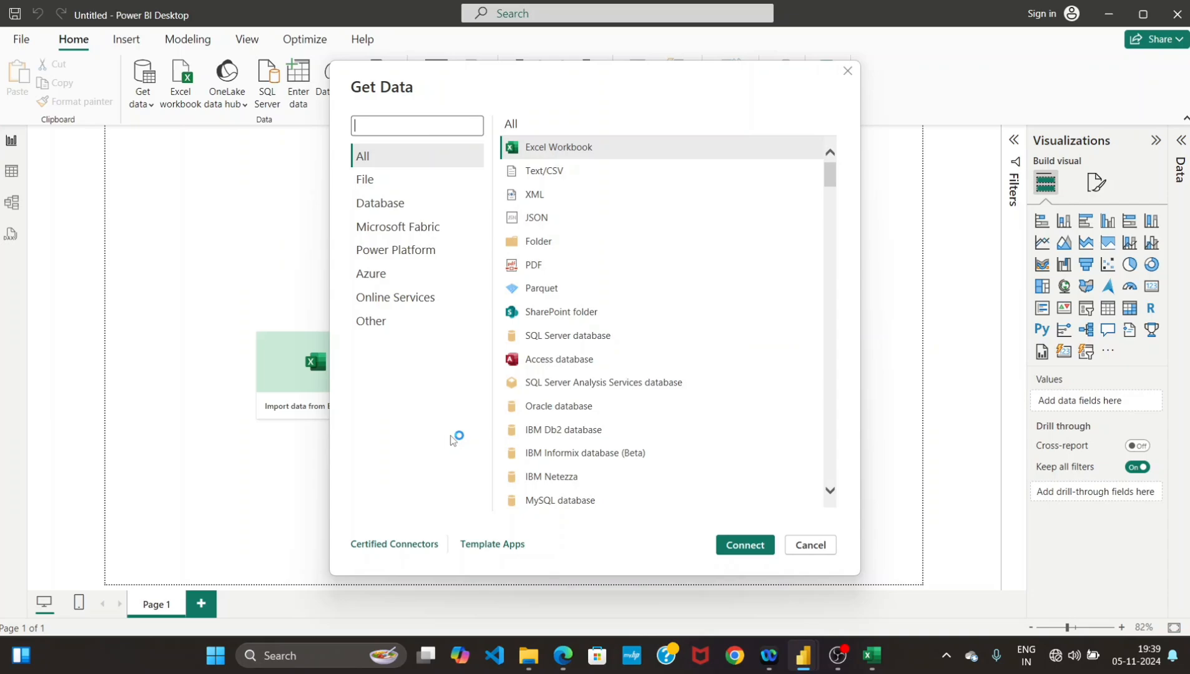
click(543, 171)
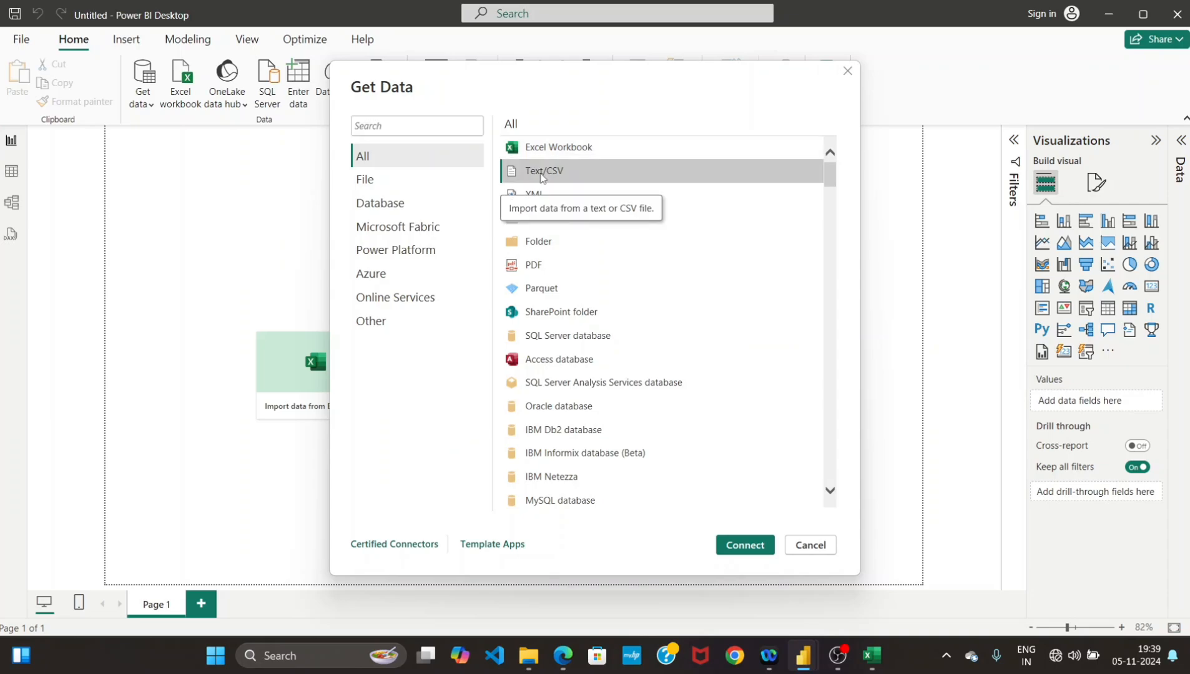
click(745, 546)
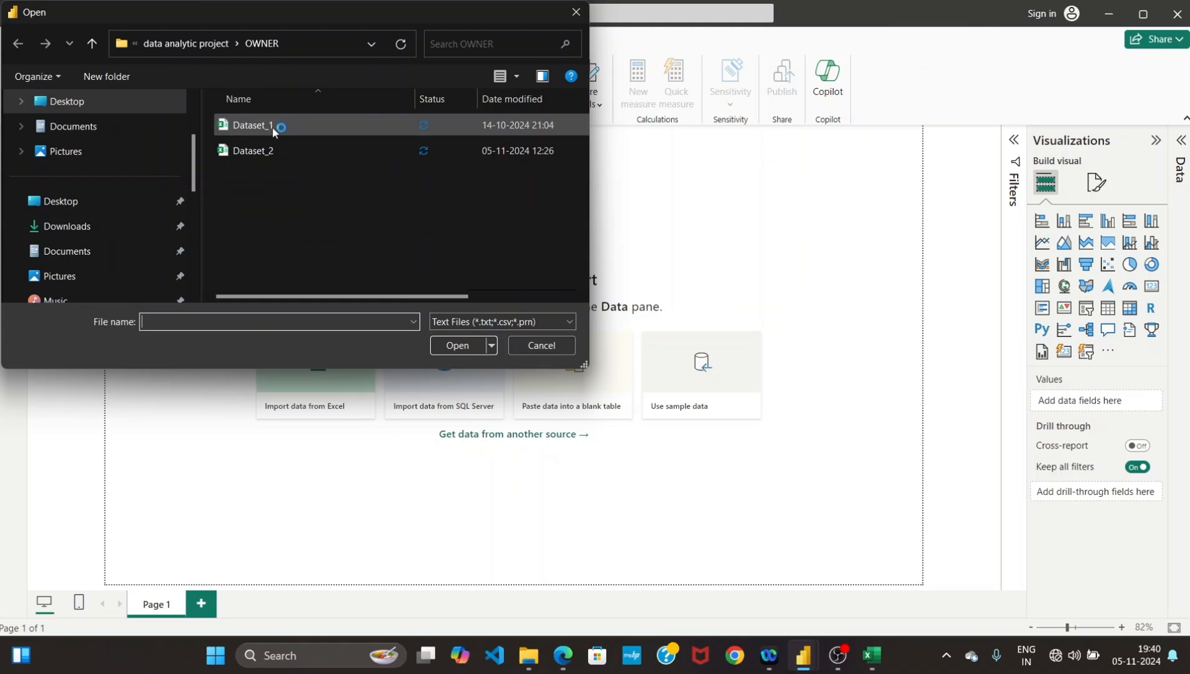
click(288, 128)
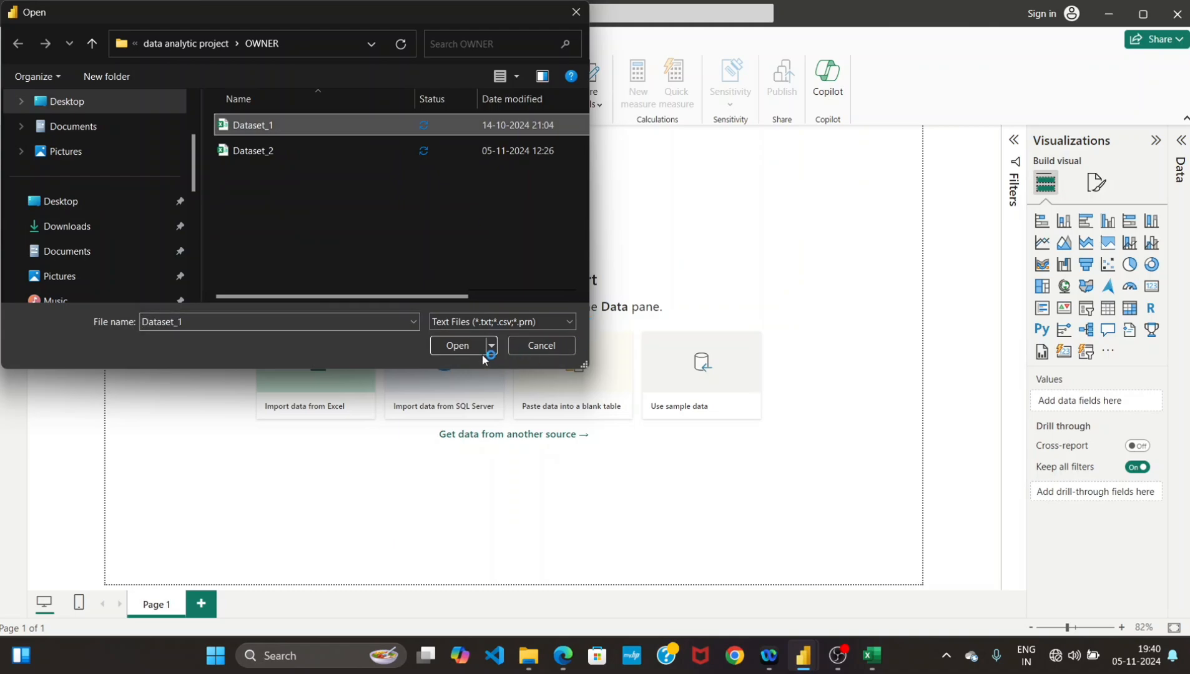
click(456, 346)
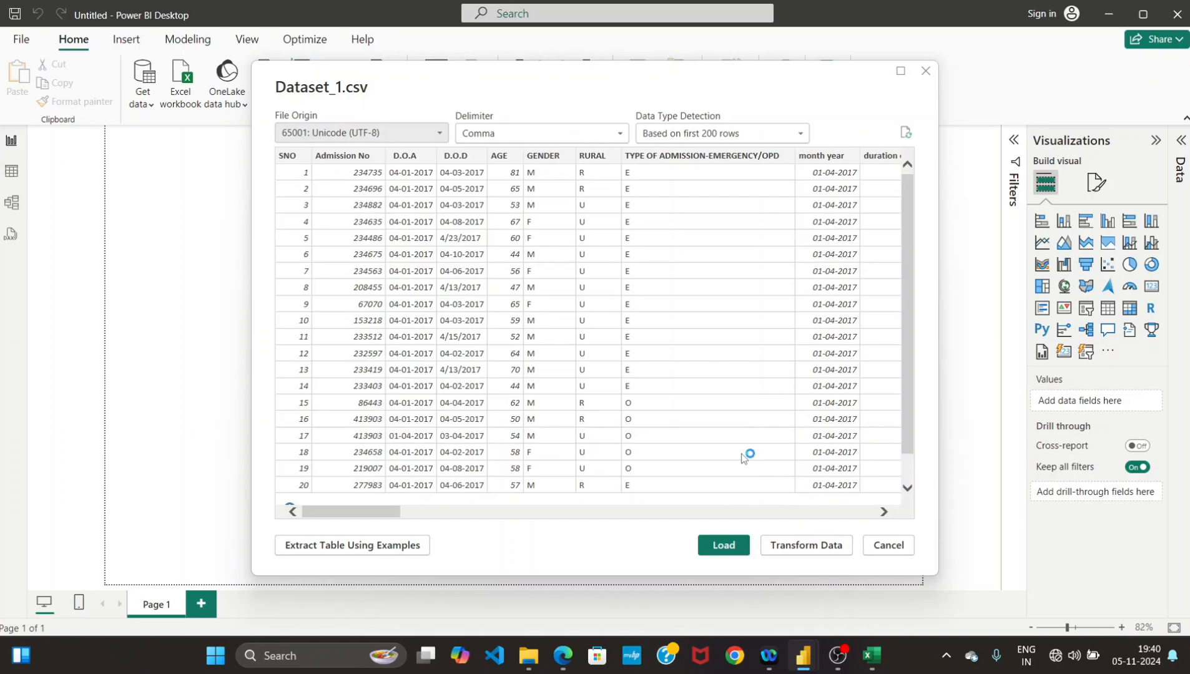
click(724, 548)
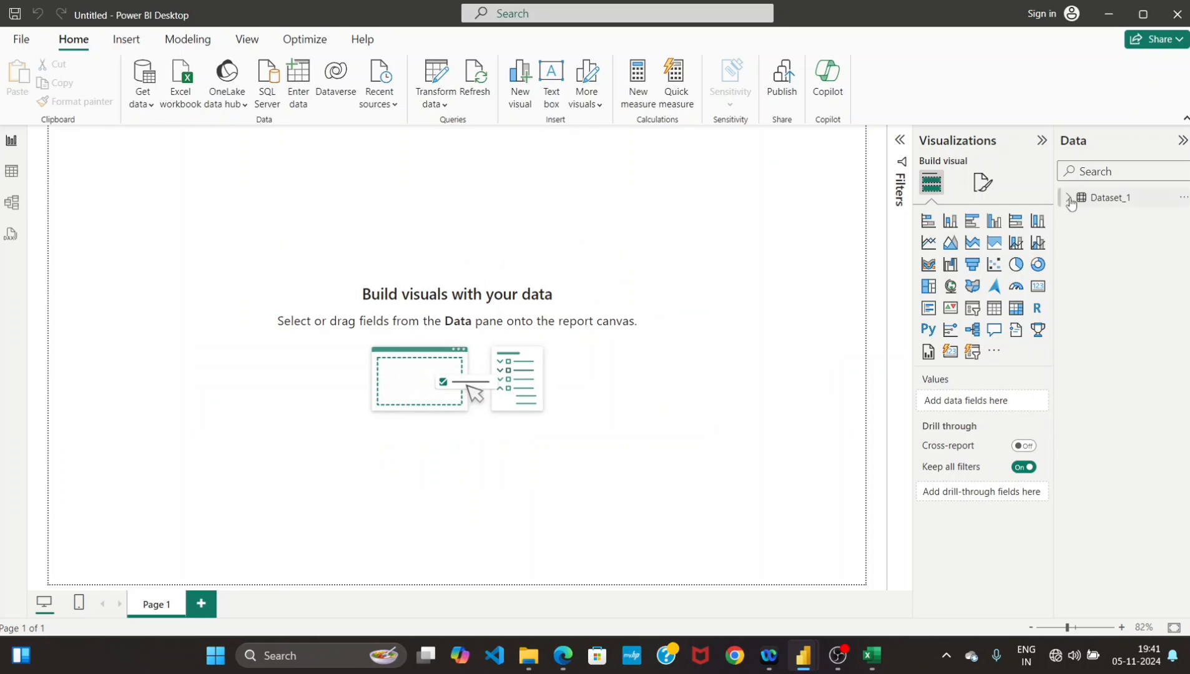
click(1068, 198)
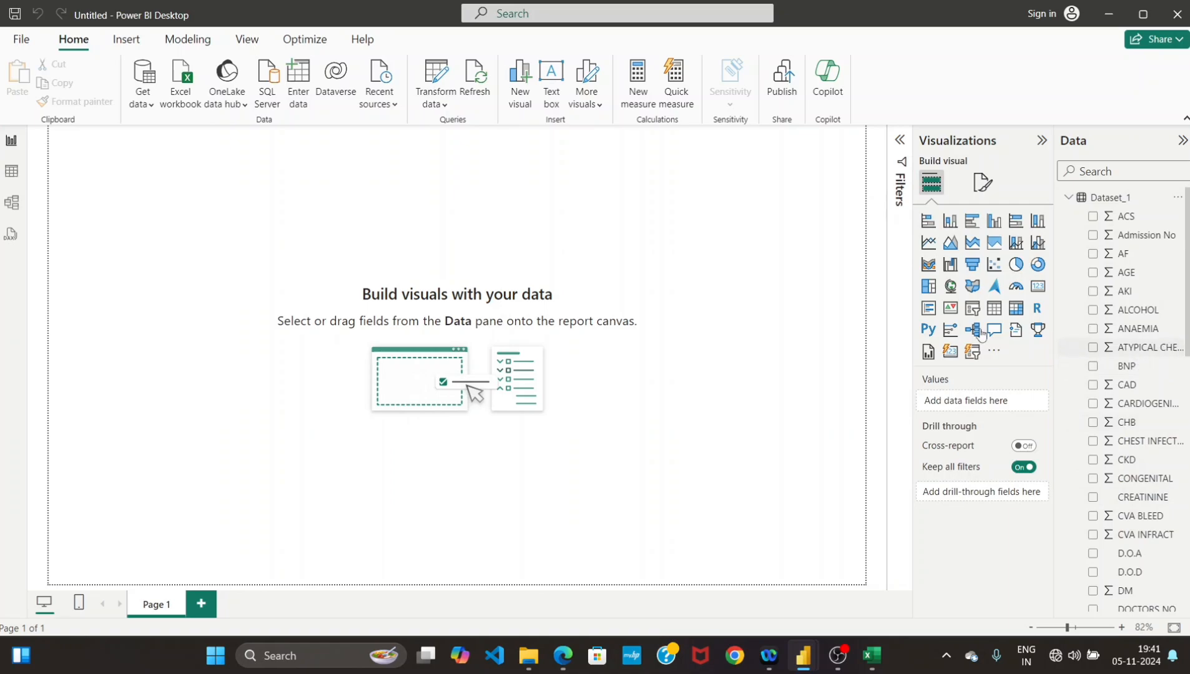
Load Dataset_2 from the OWNER folder as a Text/CSV source, dismiss the load report, and expand only Dataset_2's fields.
click(142, 100)
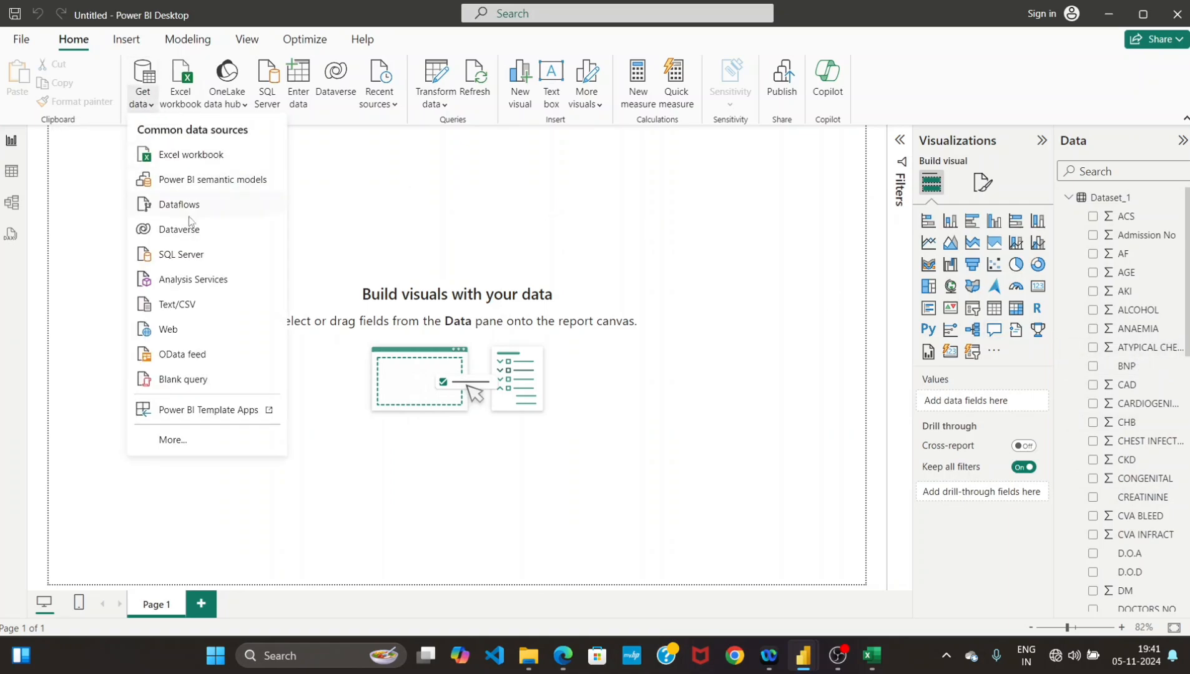
click(173, 306)
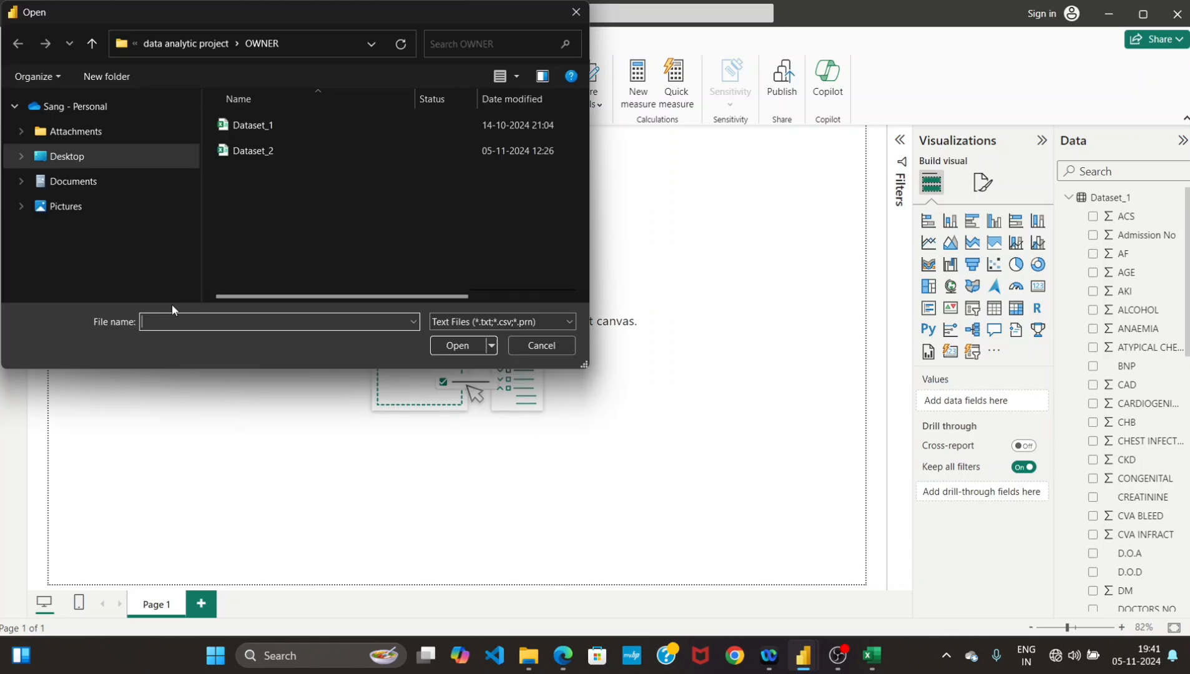
click(248, 156)
click(447, 353)
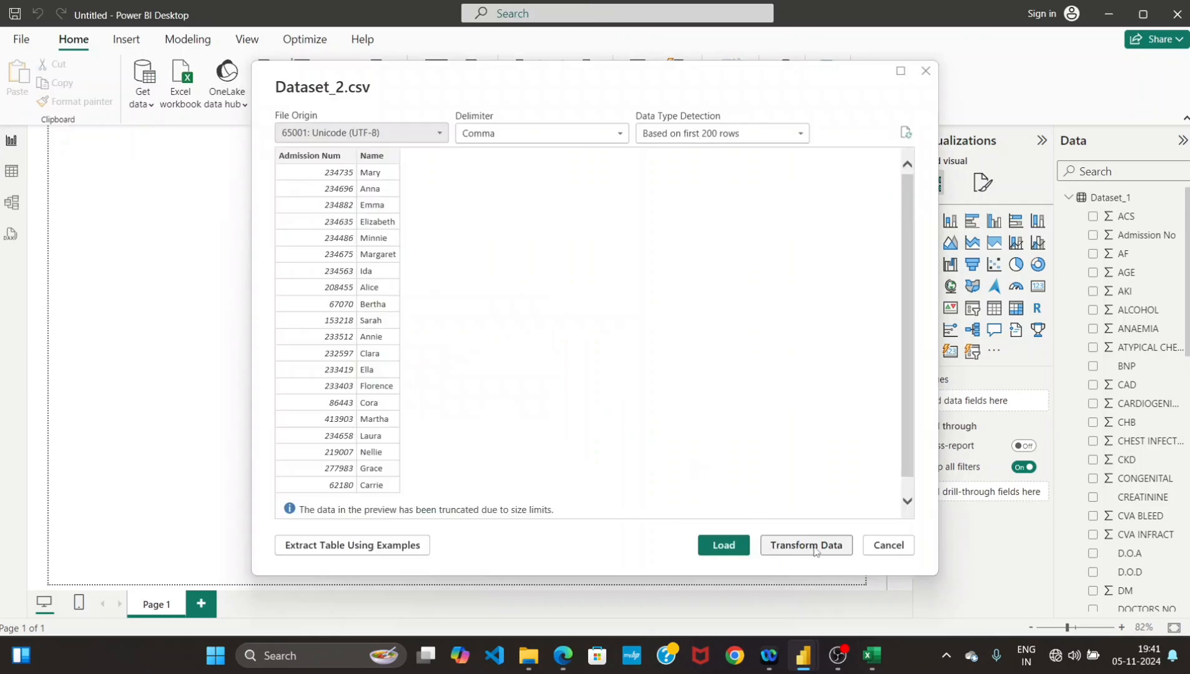
click(723, 547)
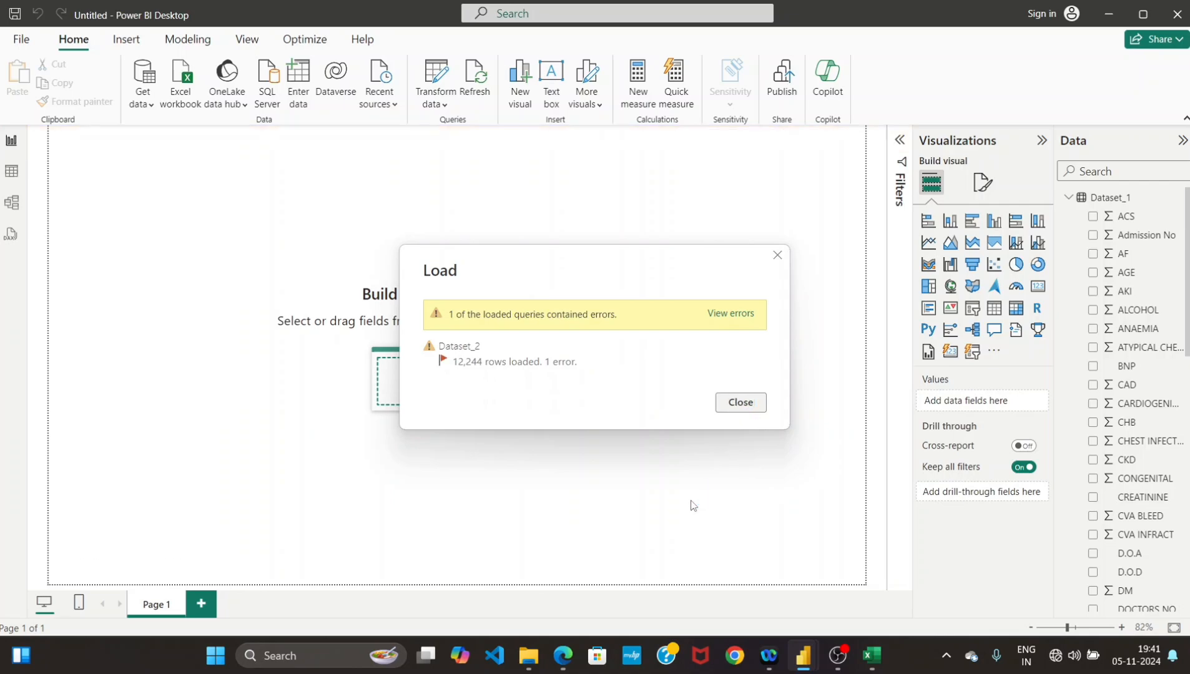
click(728, 404)
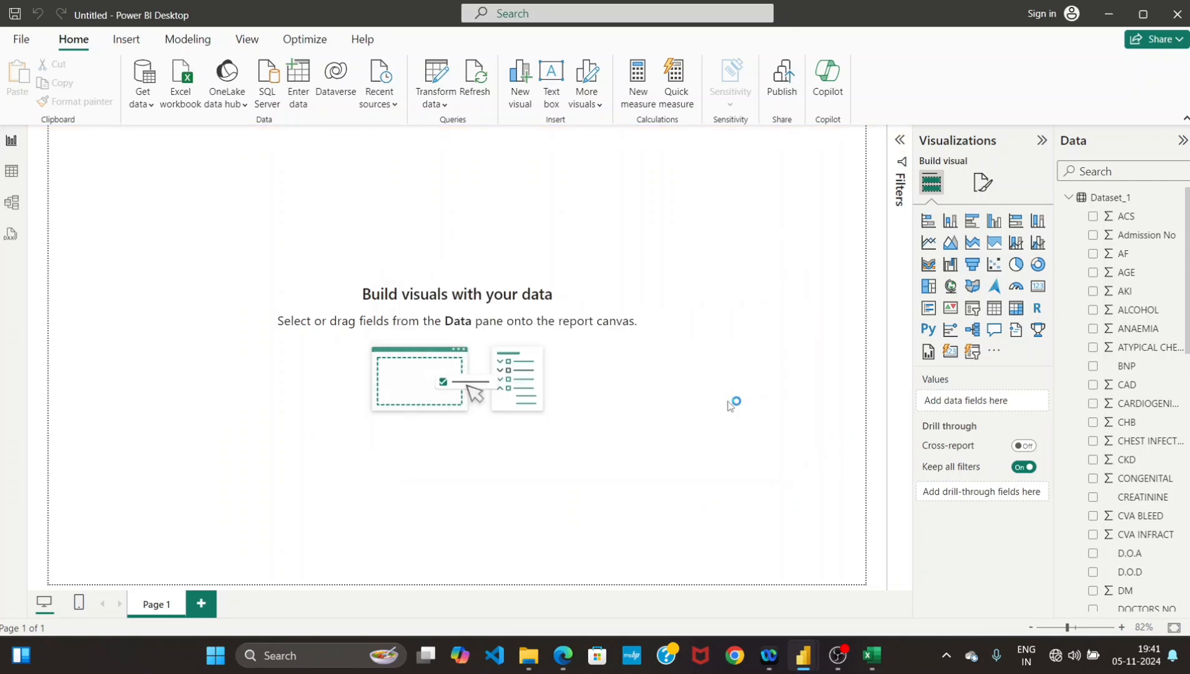
click(1071, 205)
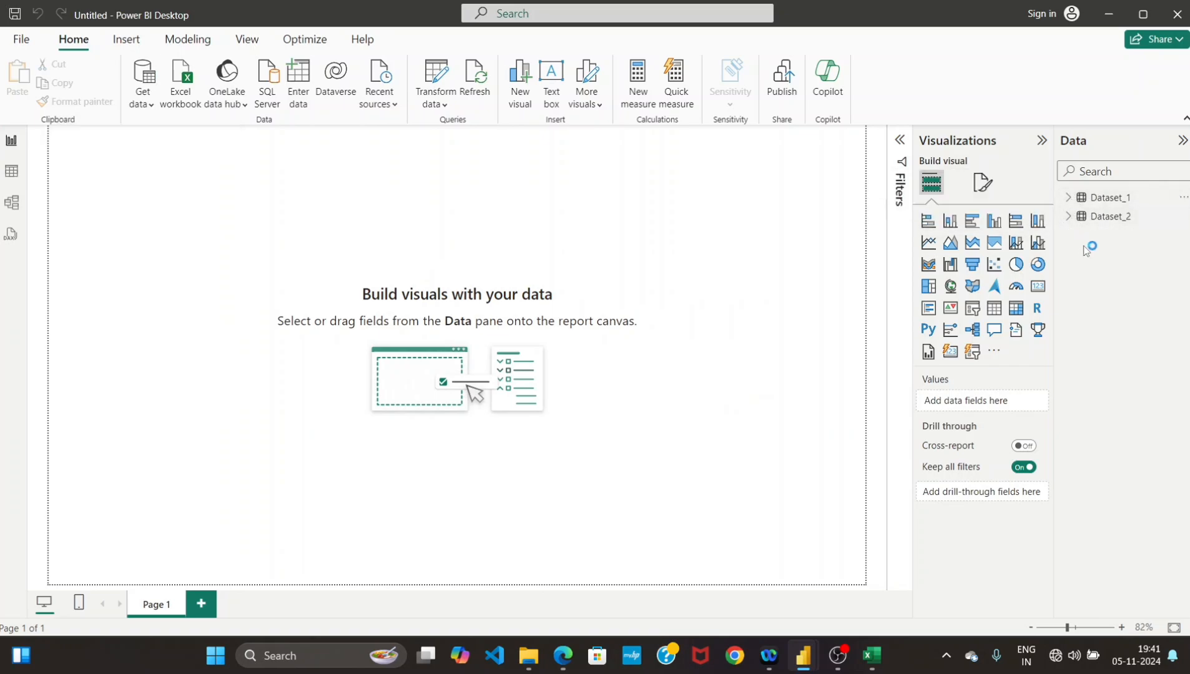
click(1070, 217)
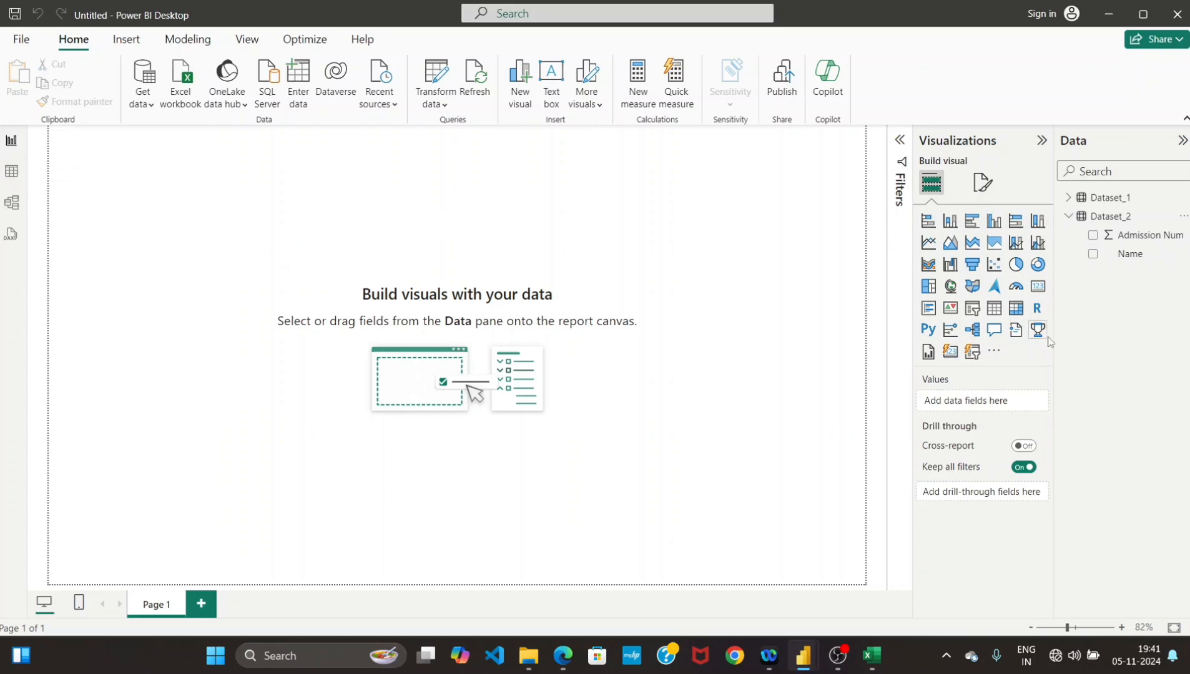
Relate Admission No in Dataset_1 to Admission Num in Dataset_2 with the security filter applied in both directions, and move the Dataset_2 card farther from Dataset_1.
click(13, 205)
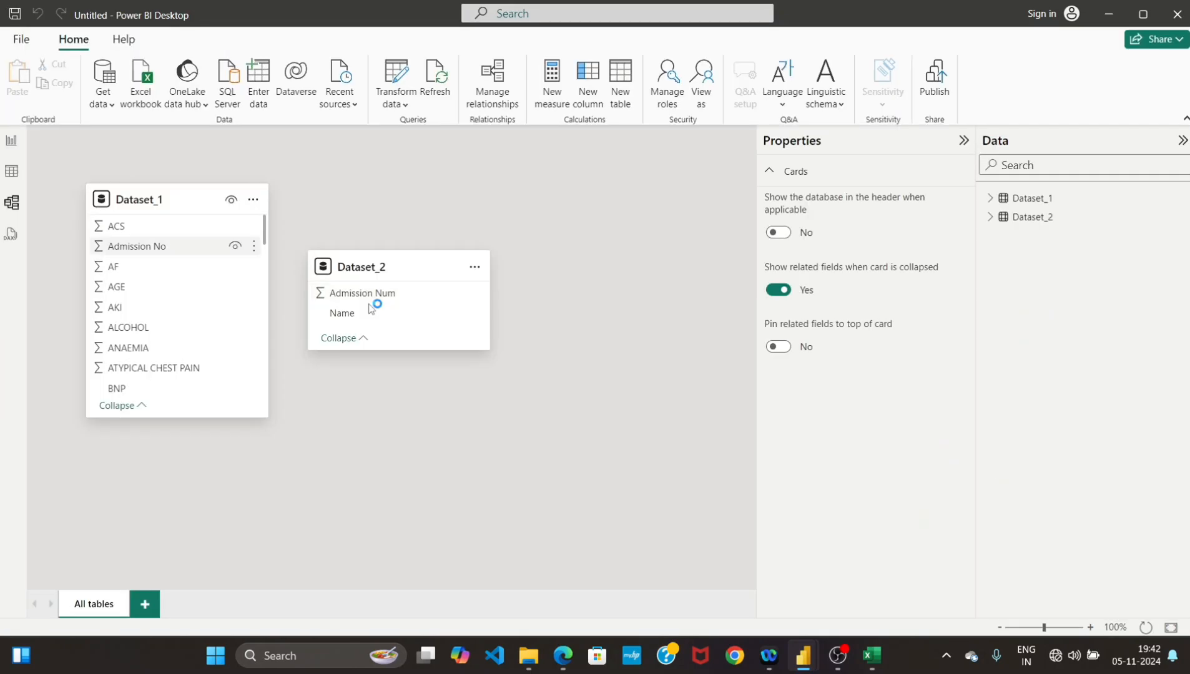
drag(161, 244, 361, 297)
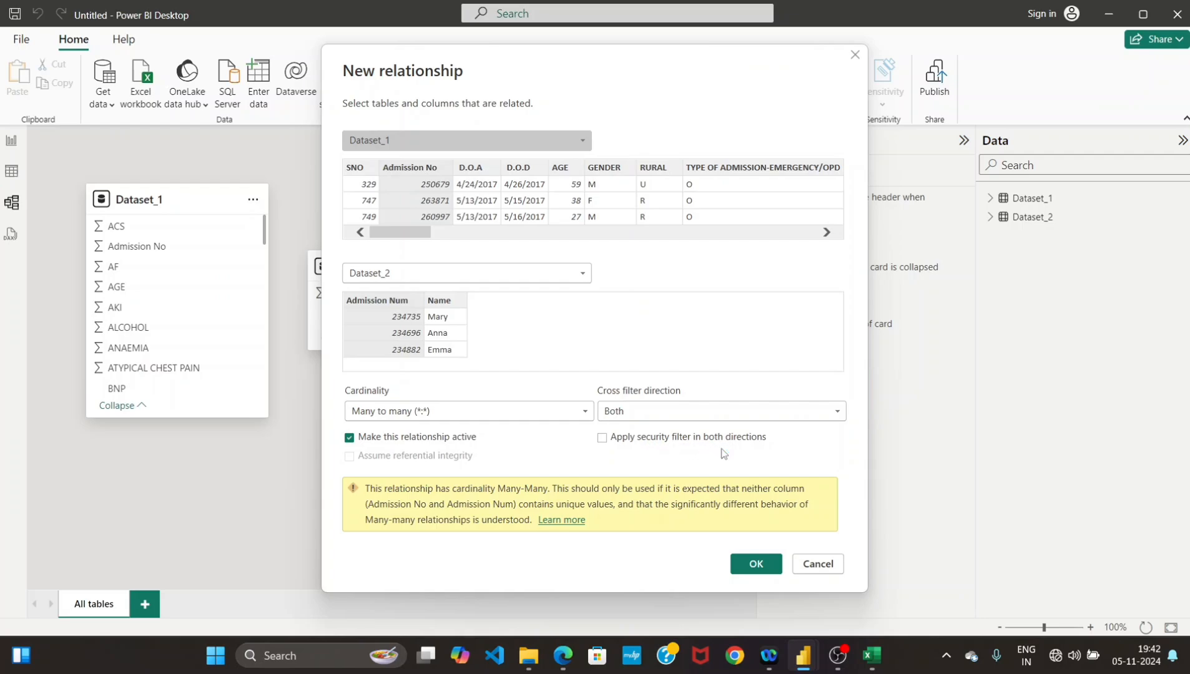
click(602, 439)
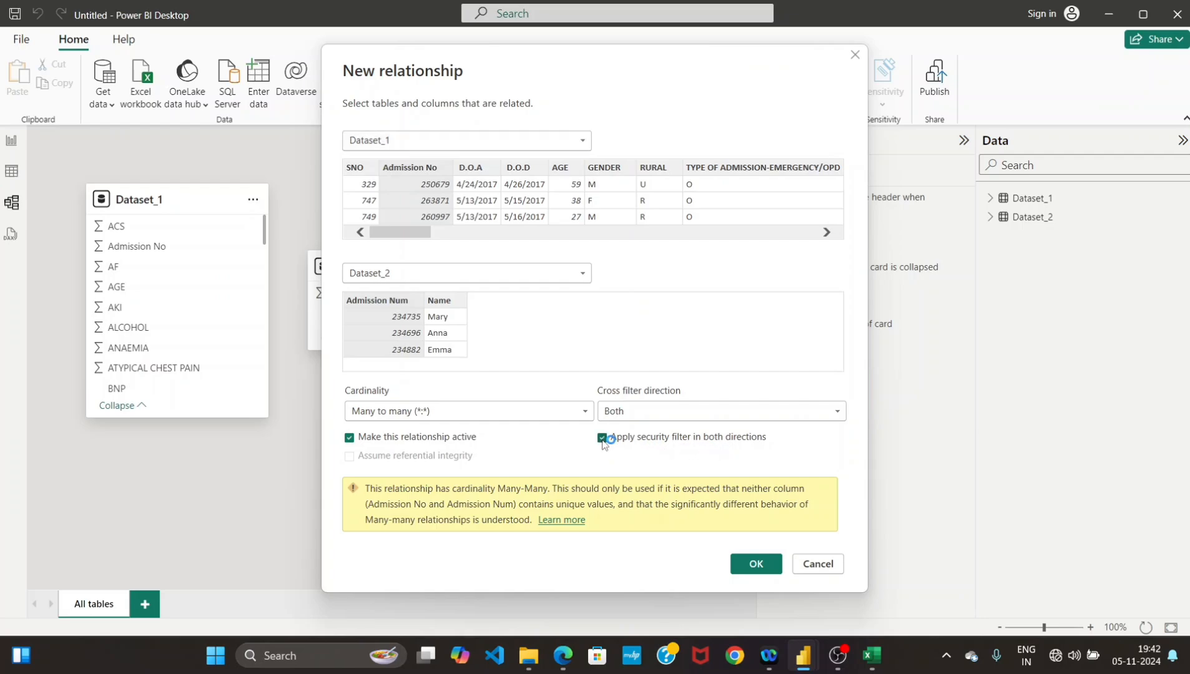
click(754, 565)
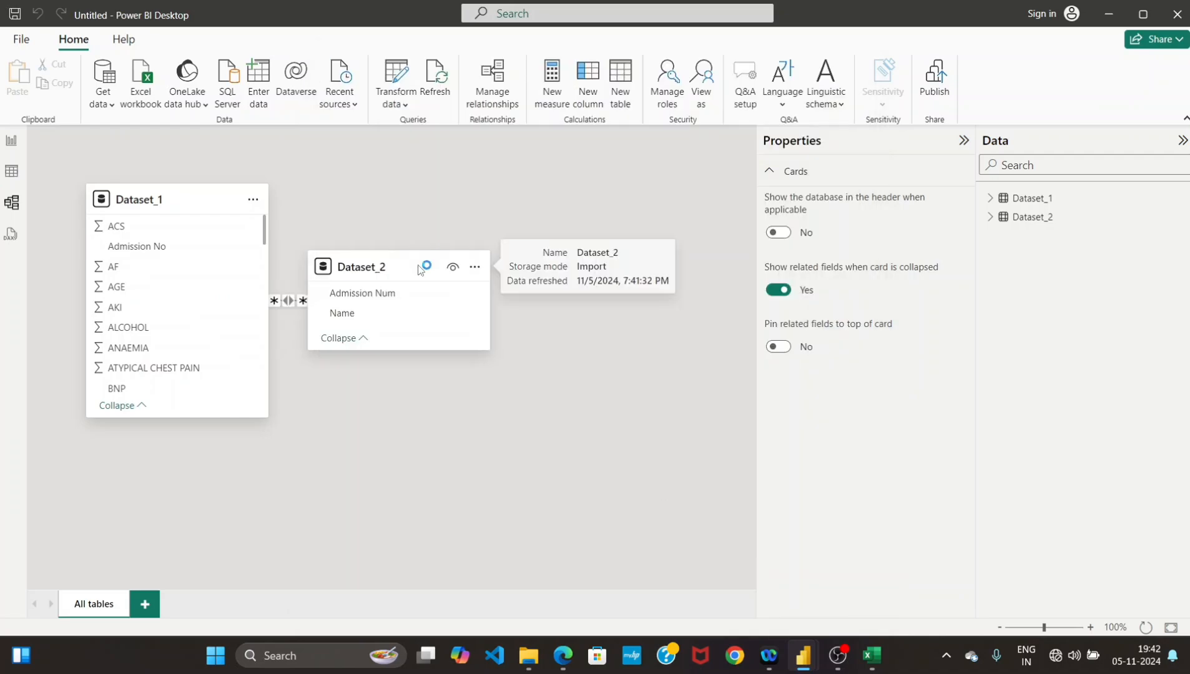
drag(420, 270, 443, 218)
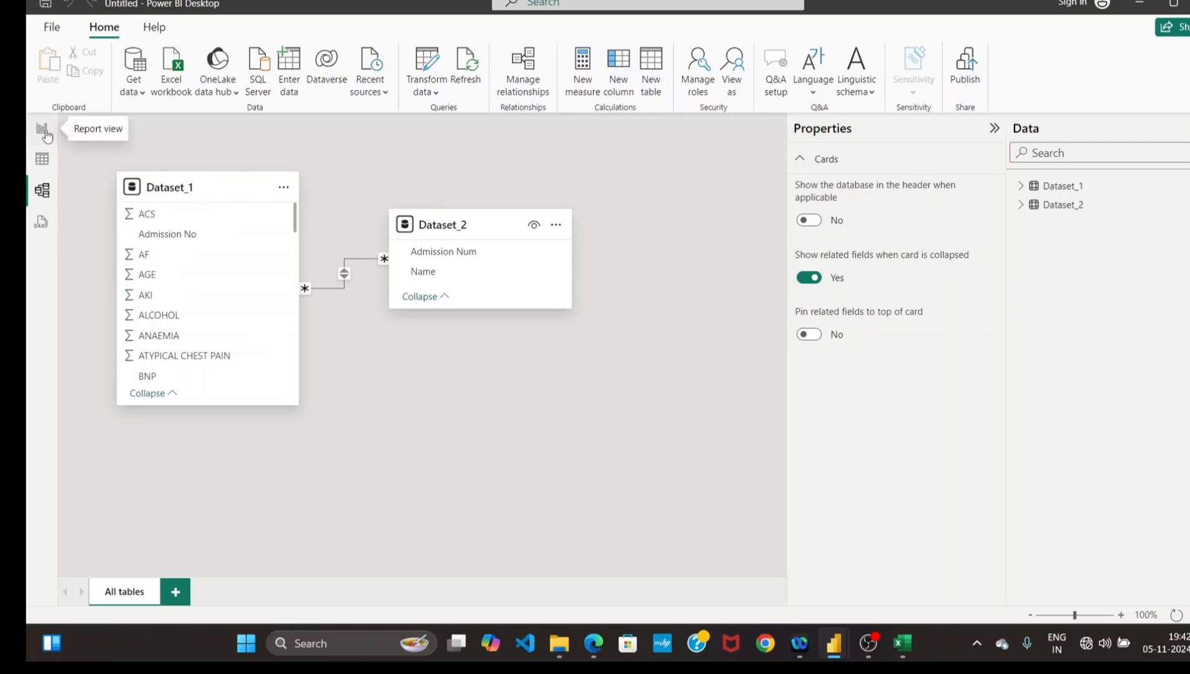
Return to the report view, examine the layout of the finished 22OCTOBER healthcare report, and go back to the untitled report.
click(44, 132)
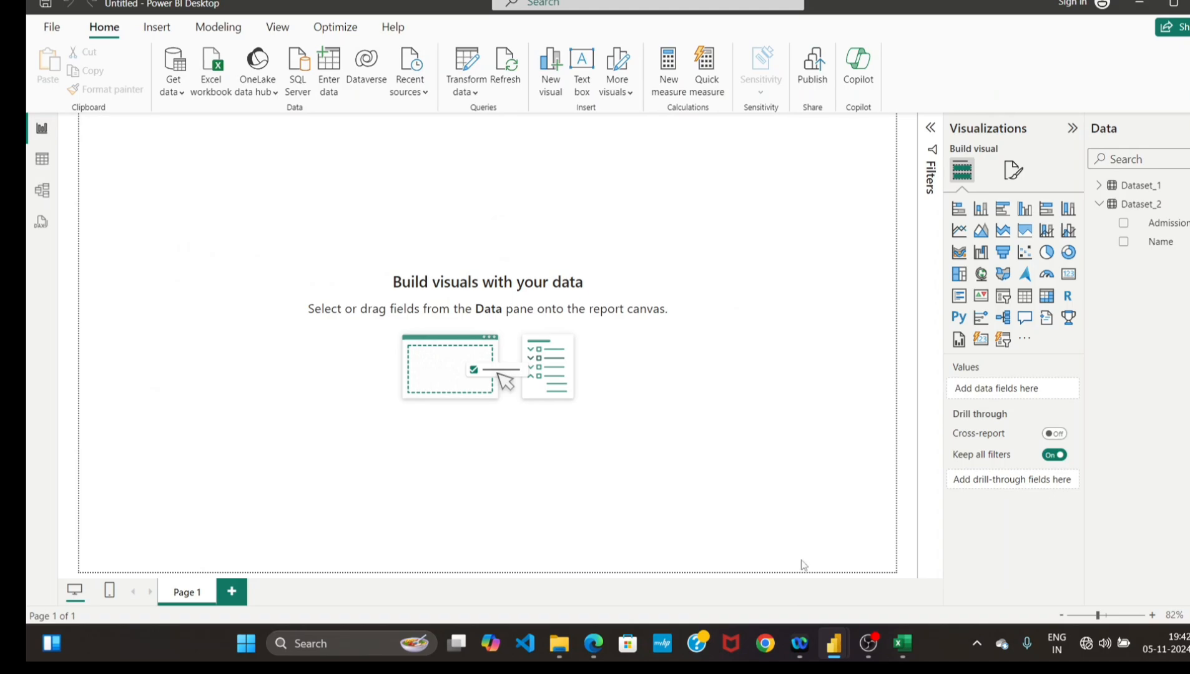
click(832, 649)
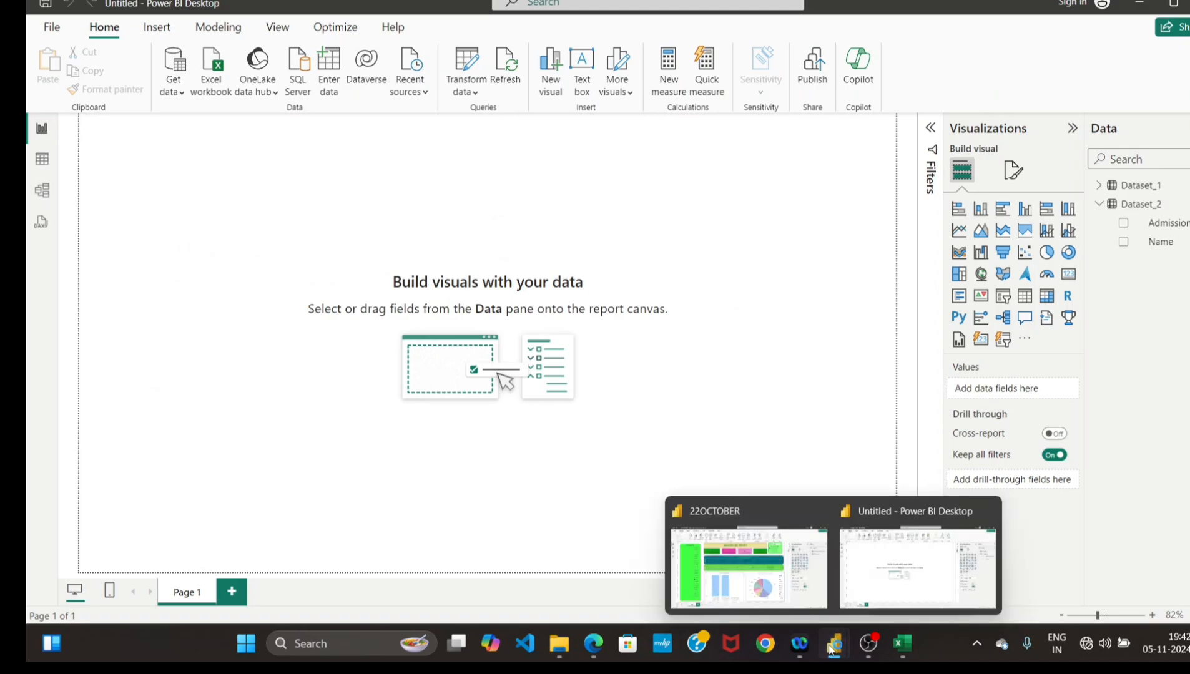
click(749, 565)
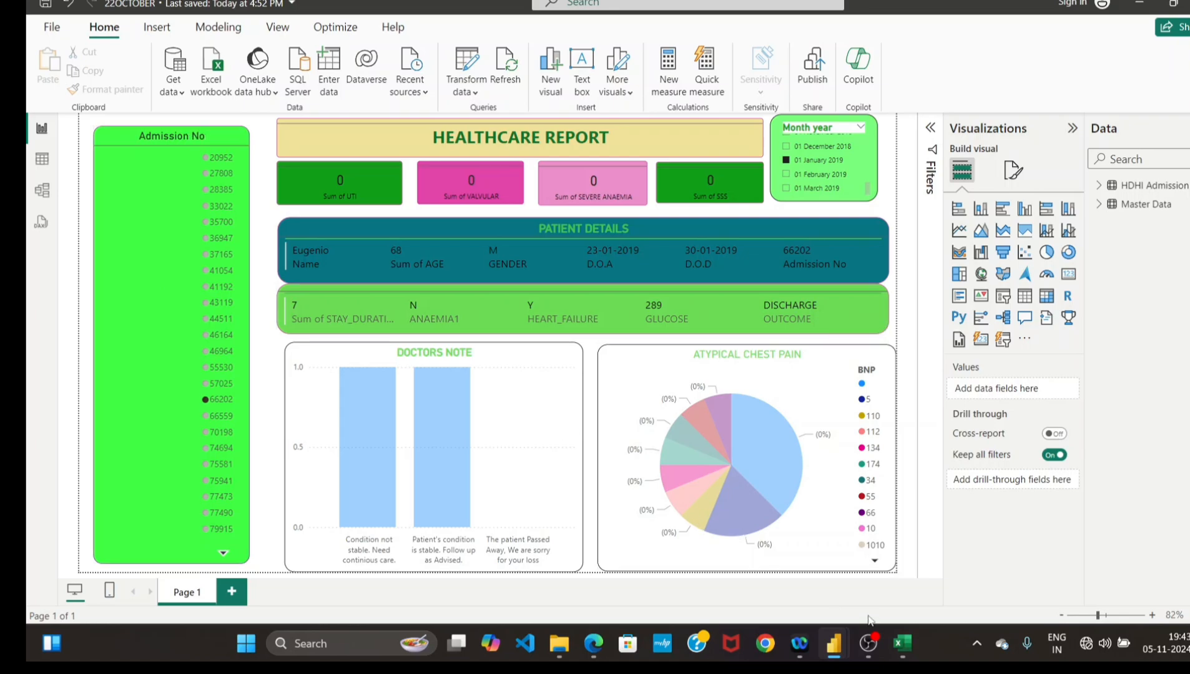
mouse_move(834, 643)
click(909, 551)
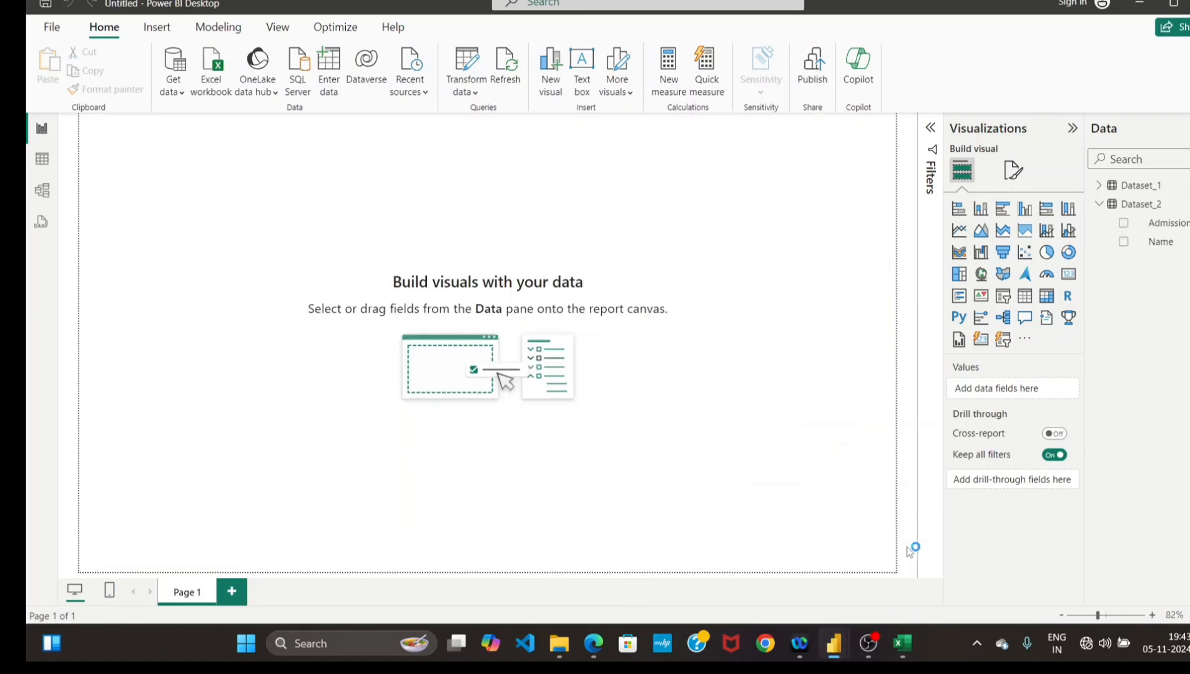
Insert a donut chart on Page 1, make it taller, and move it away from the page's upper-left corner.
click(1067, 256)
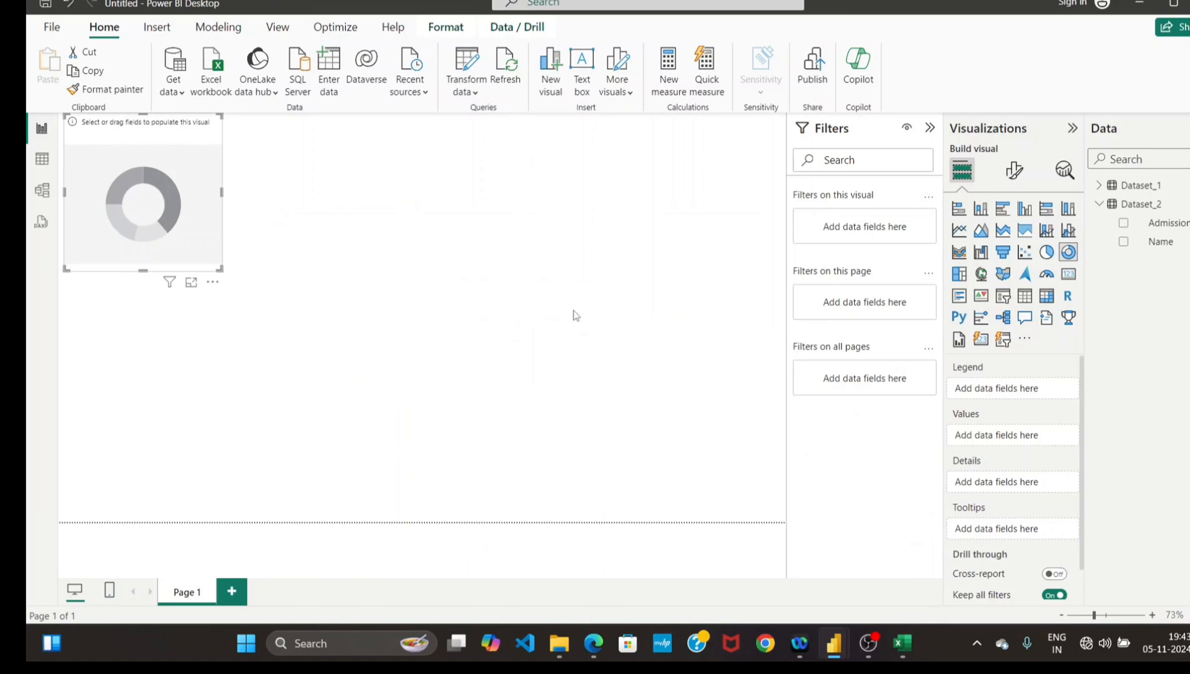
drag(146, 269, 206, 354)
drag(209, 265, 338, 277)
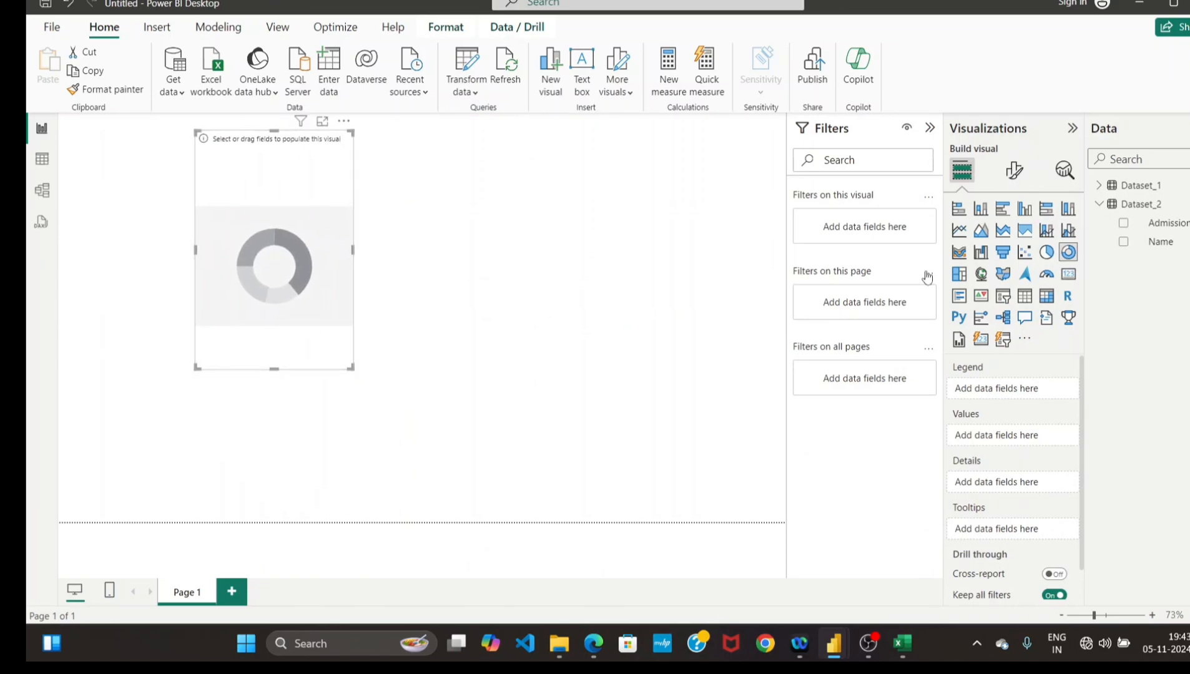
Search the data fields for adm and add Dataset_1's Admission No to the donut chart as its legend.
click(1142, 164)
text(an)
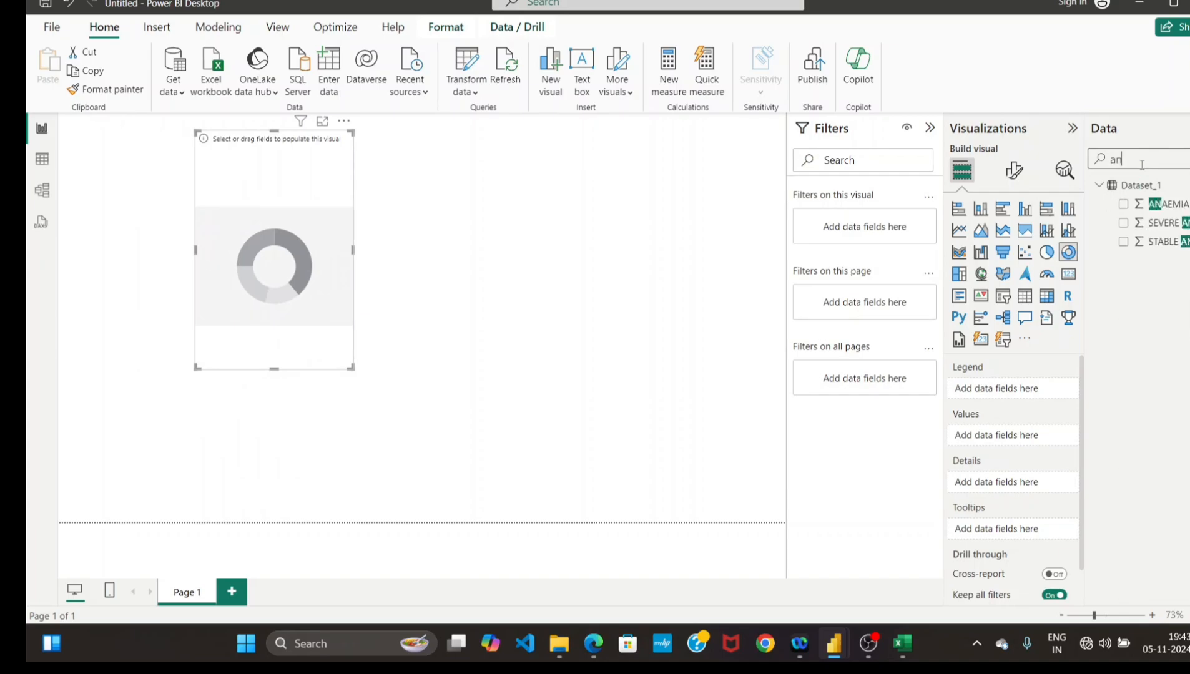
key(BackSpace)
text(dm)
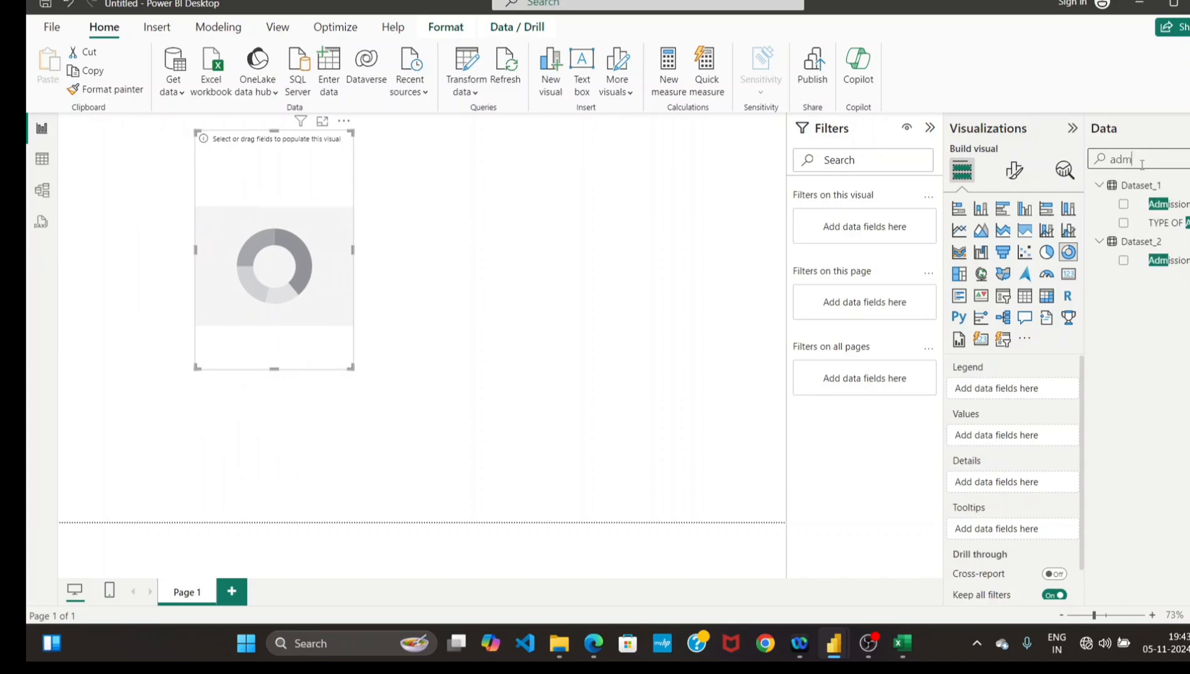
click(1123, 205)
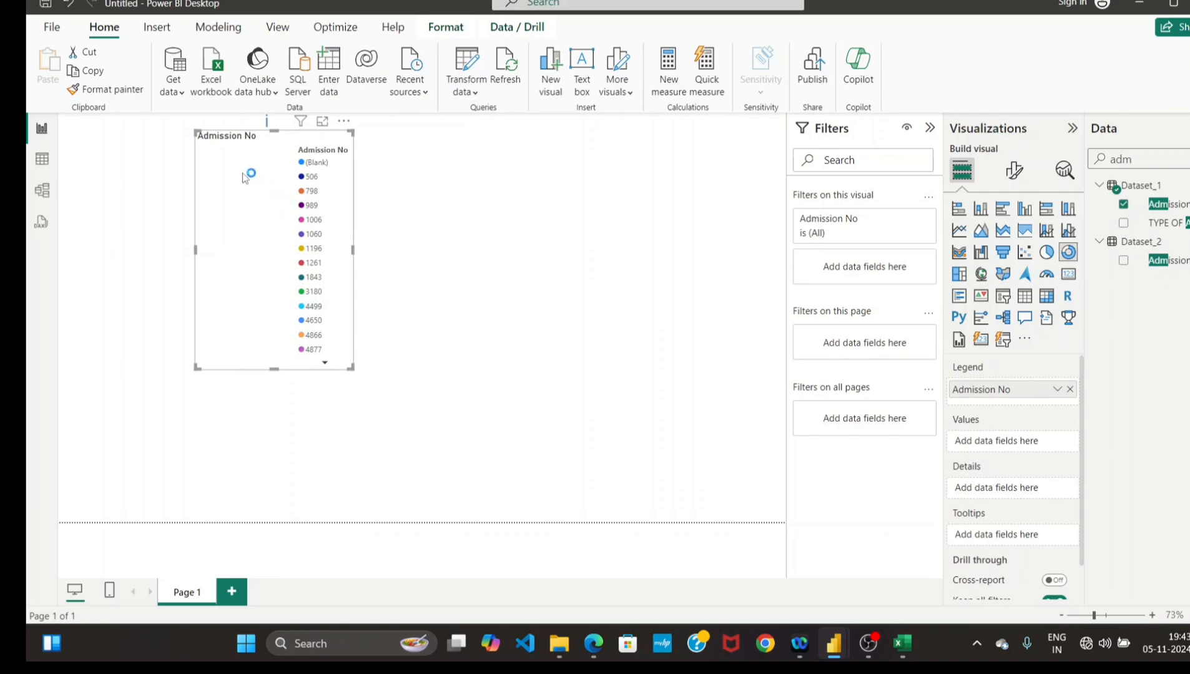
Filter the donut chart's Admission No with basic filtering, selecting all values except (Blank).
click(320, 164)
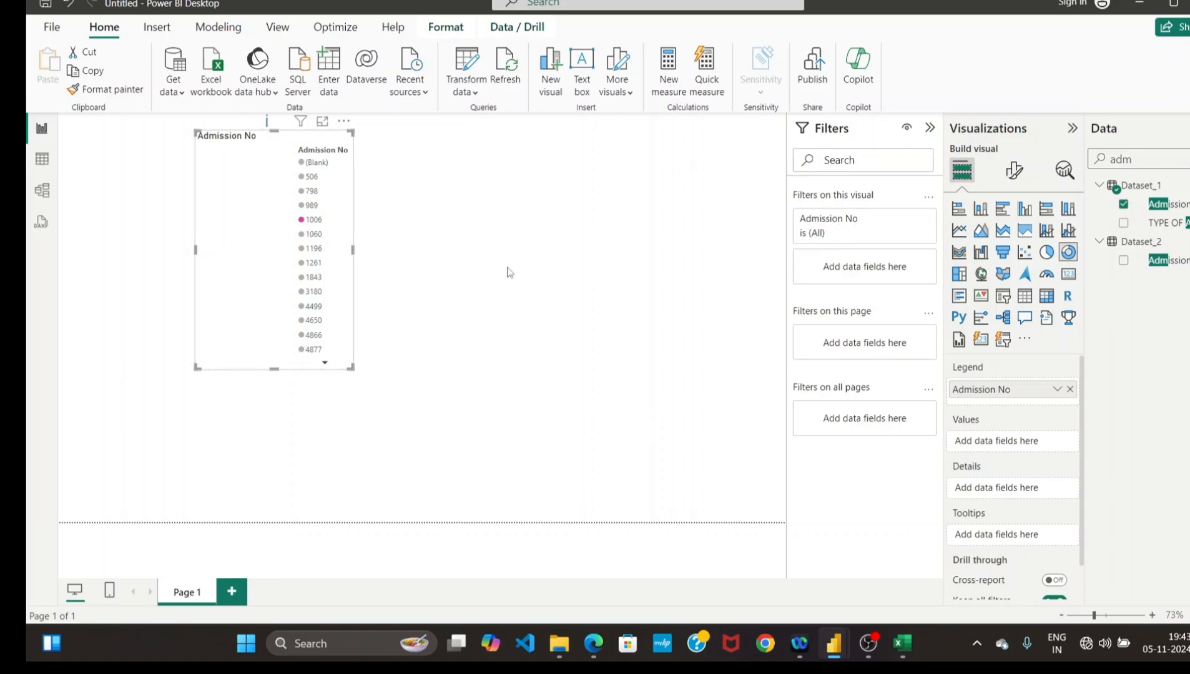
click(835, 235)
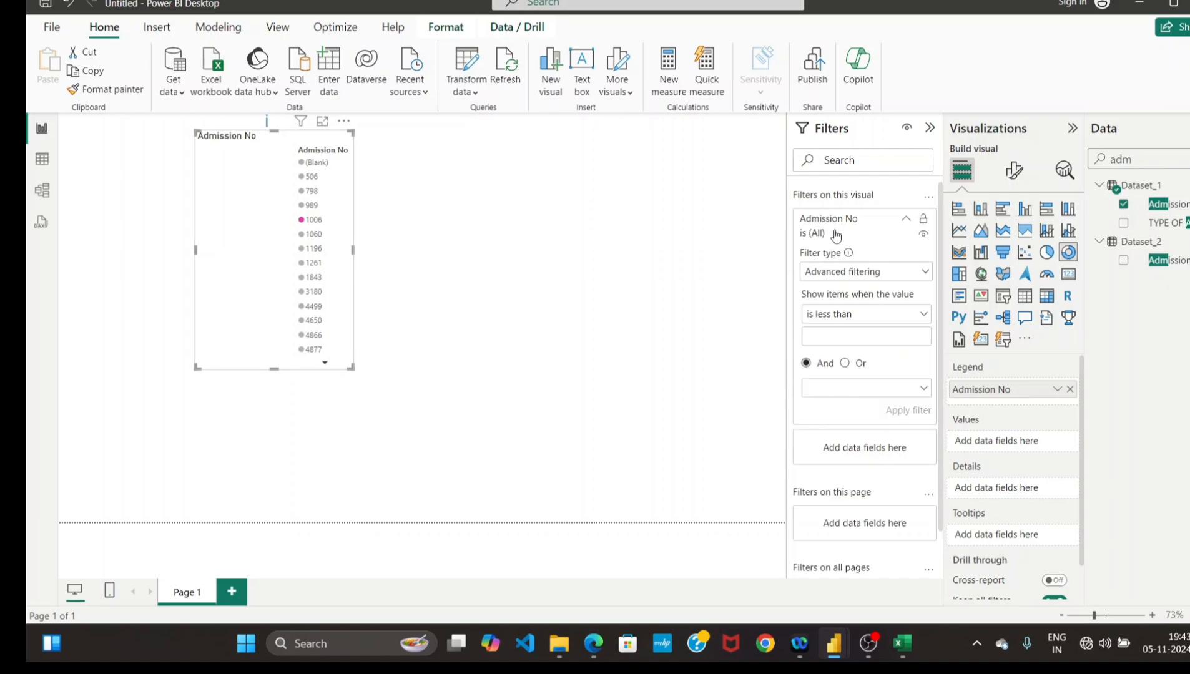
click(828, 276)
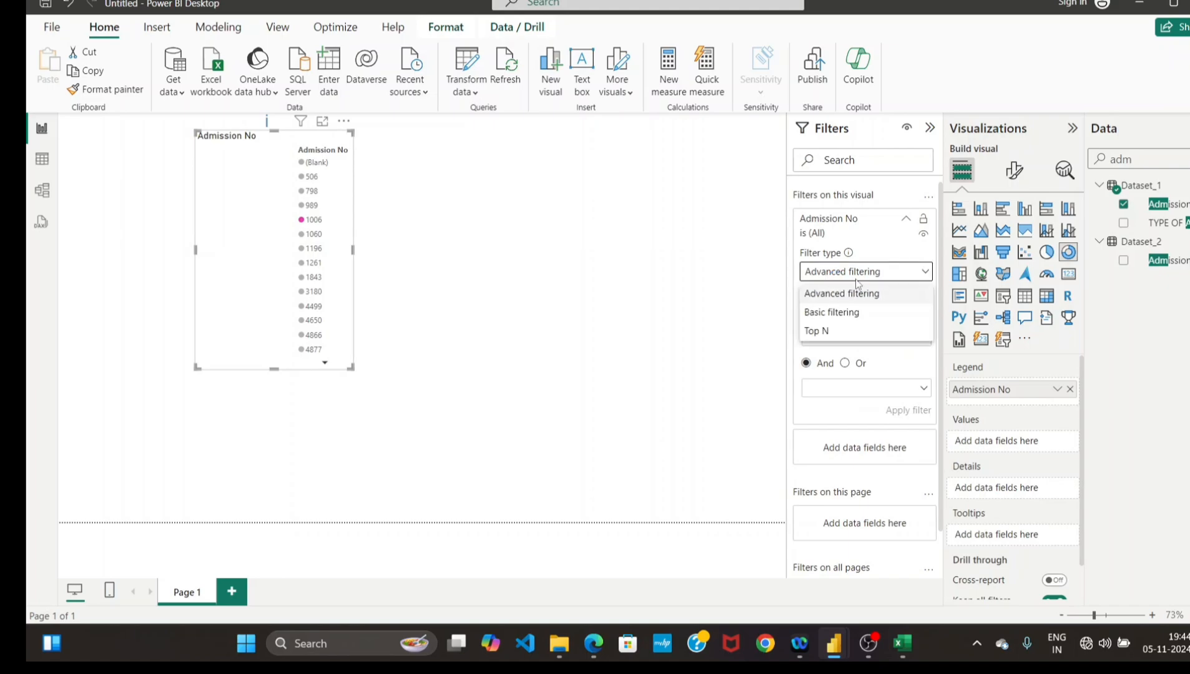
click(820, 319)
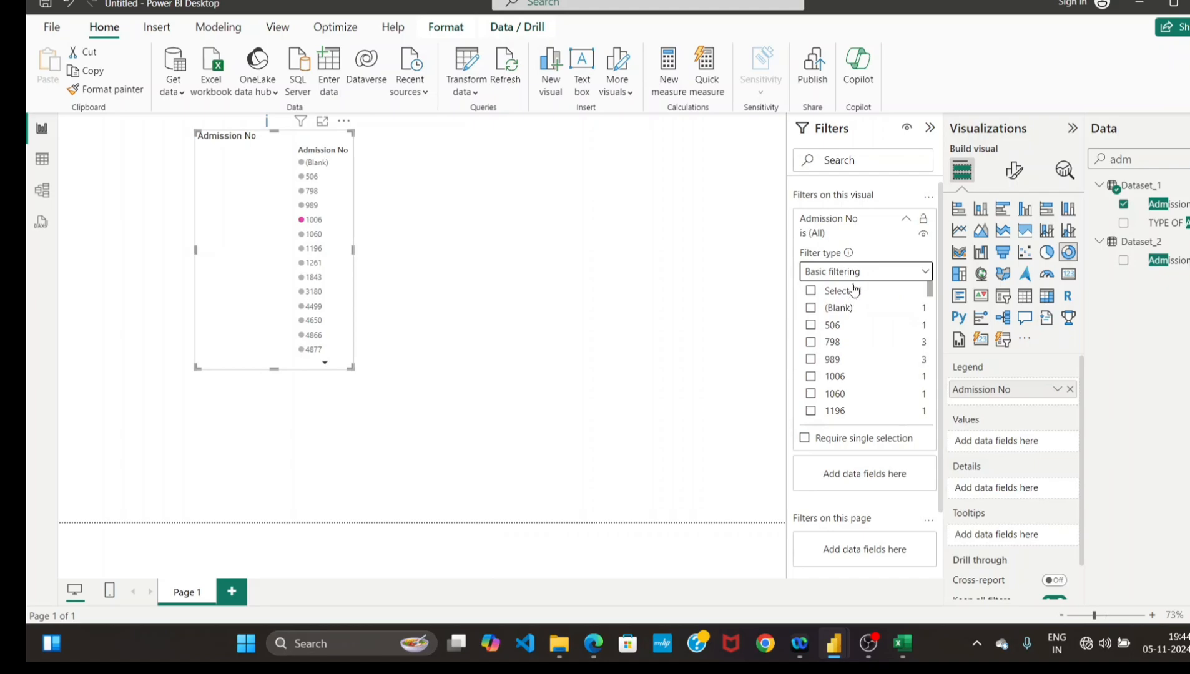
click(810, 291)
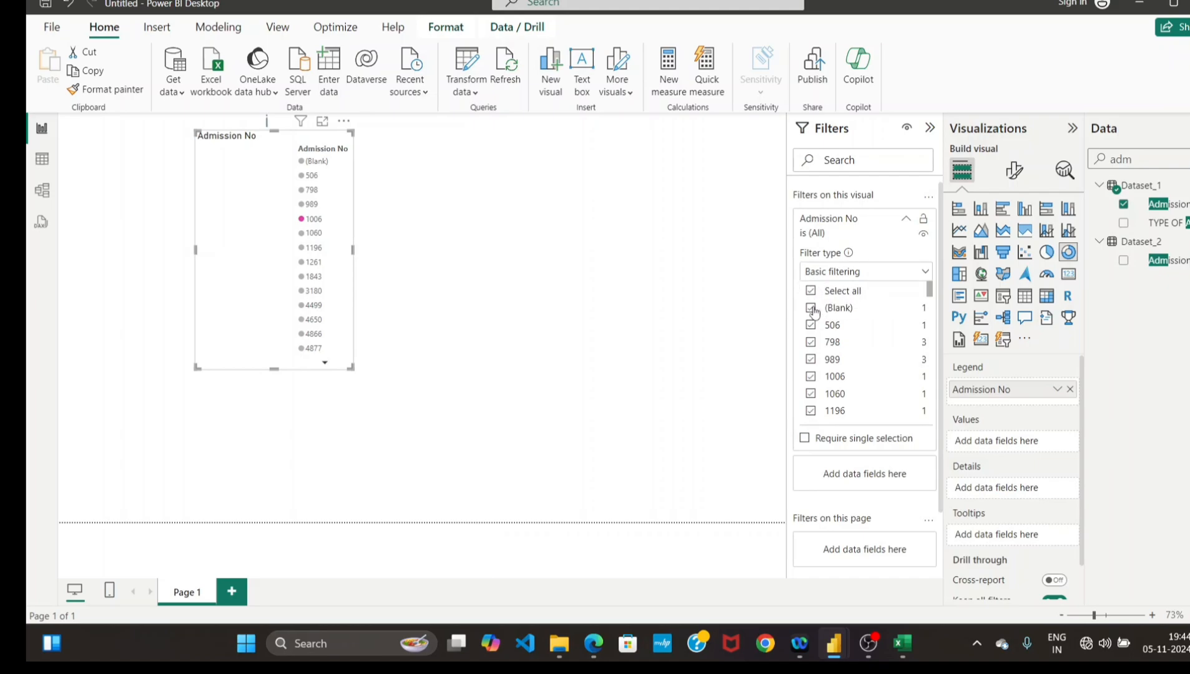
click(811, 309)
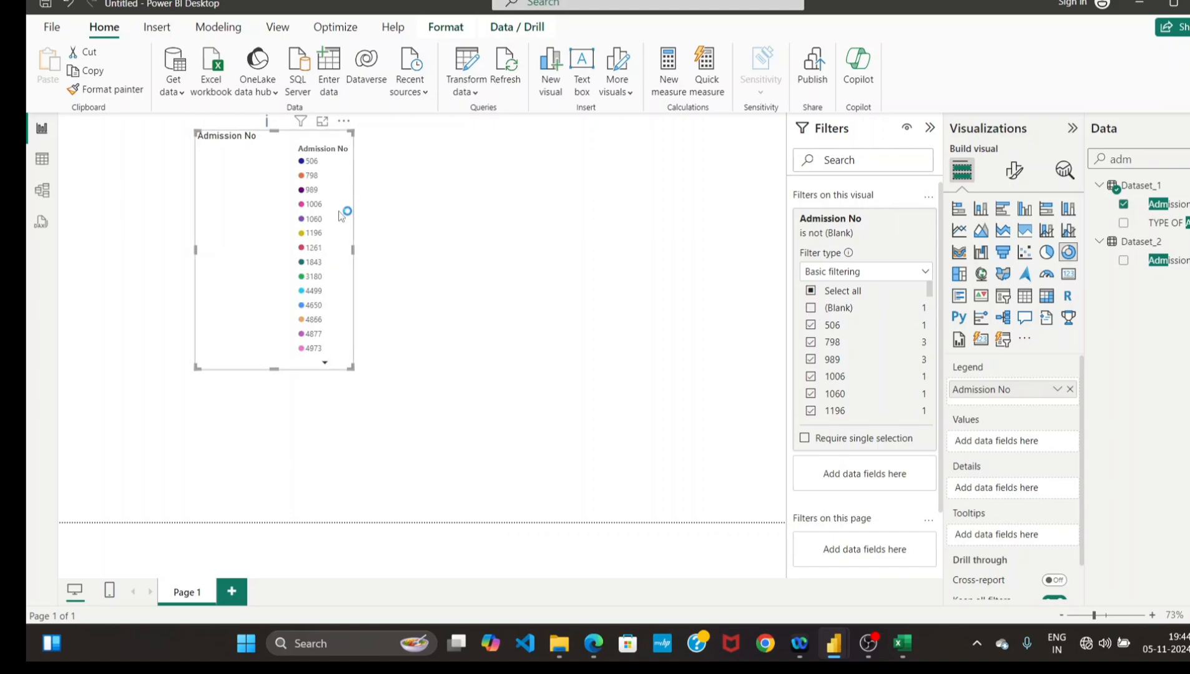
Turn off the donut chart's title in its general formatting options.
click(1012, 174)
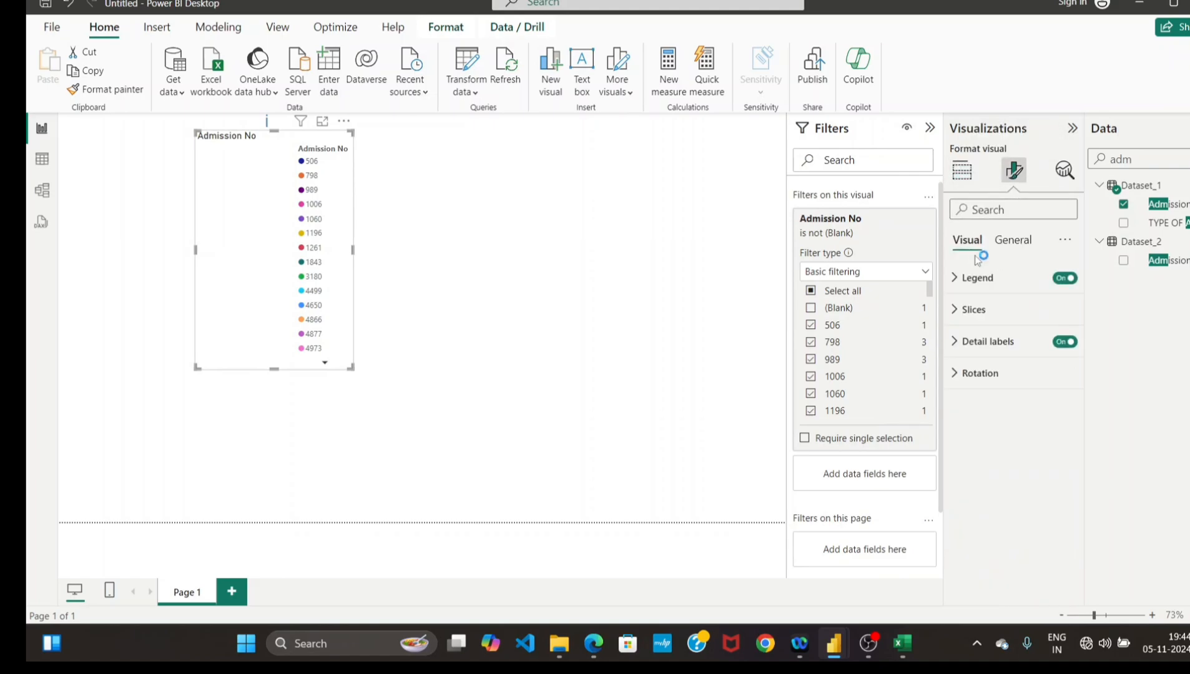
click(962, 171)
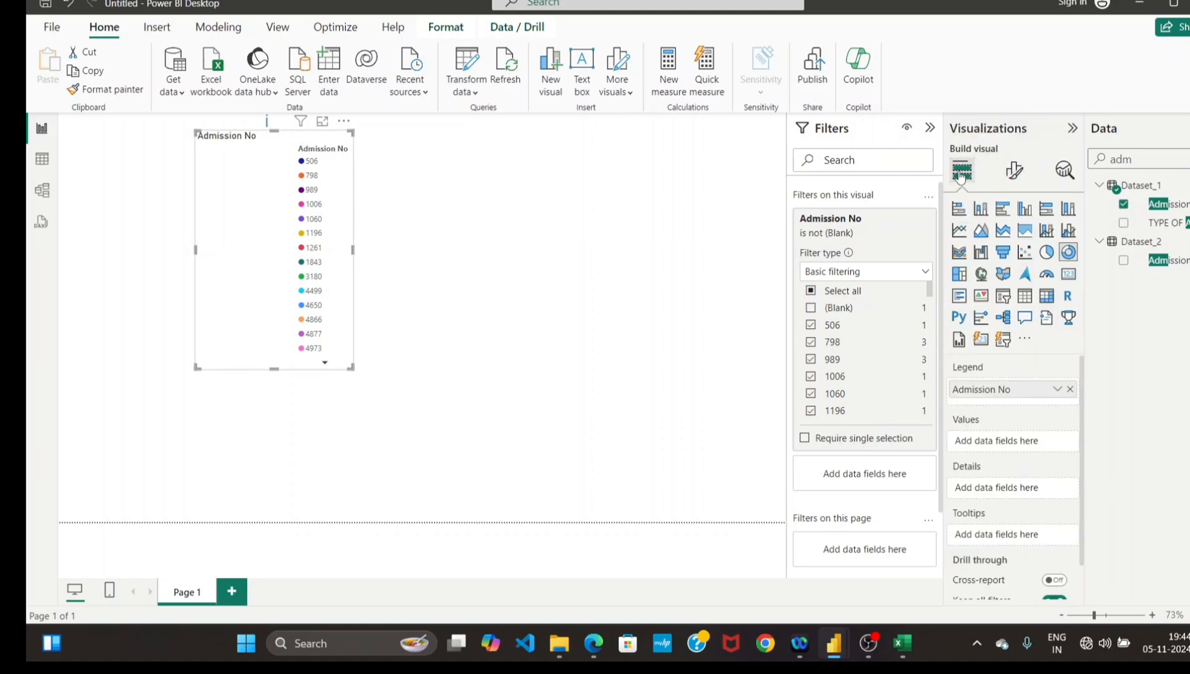
click(1013, 170)
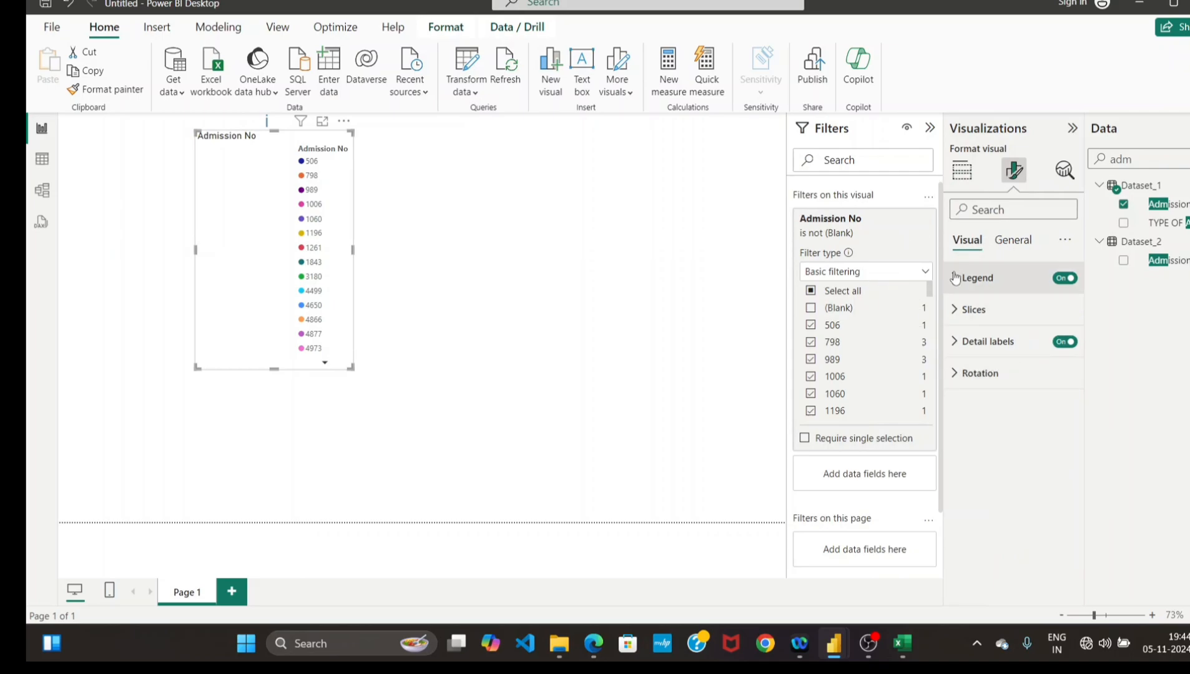
click(1011, 247)
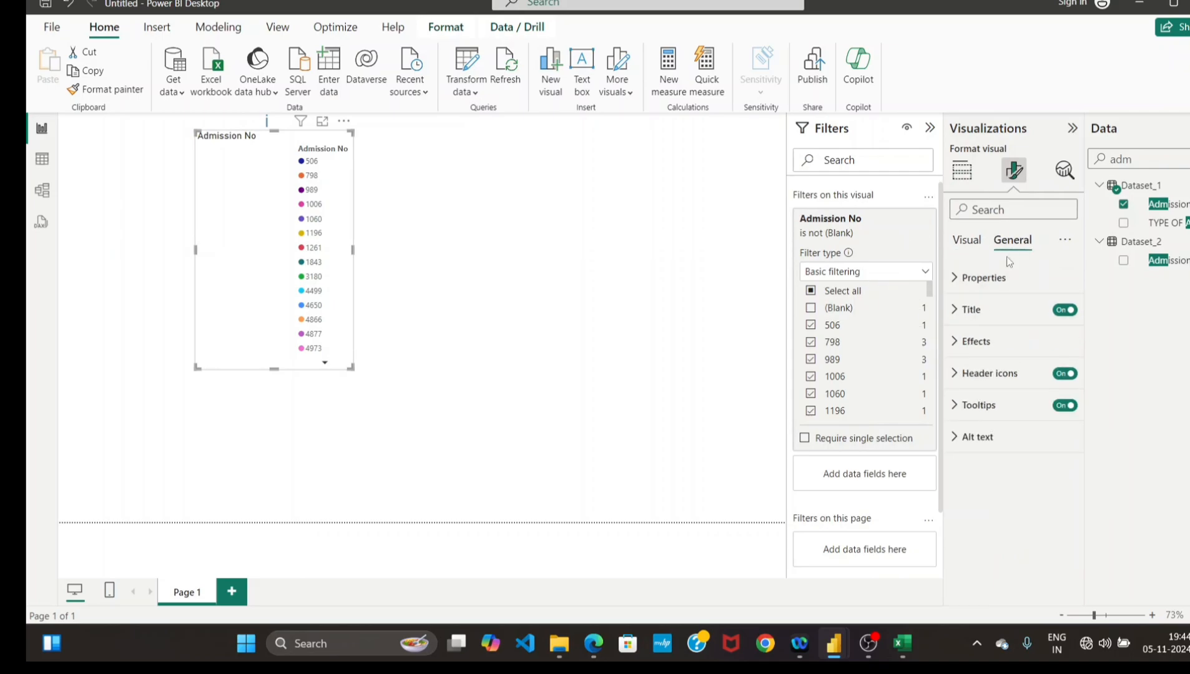
click(963, 311)
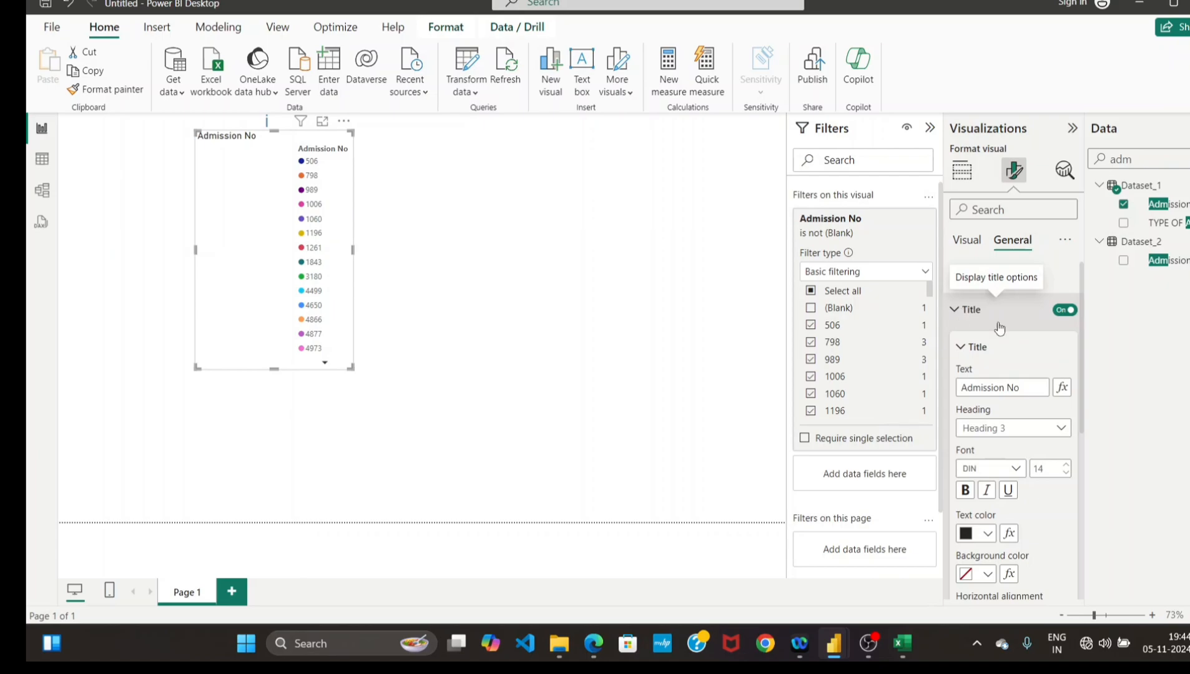
click(1065, 310)
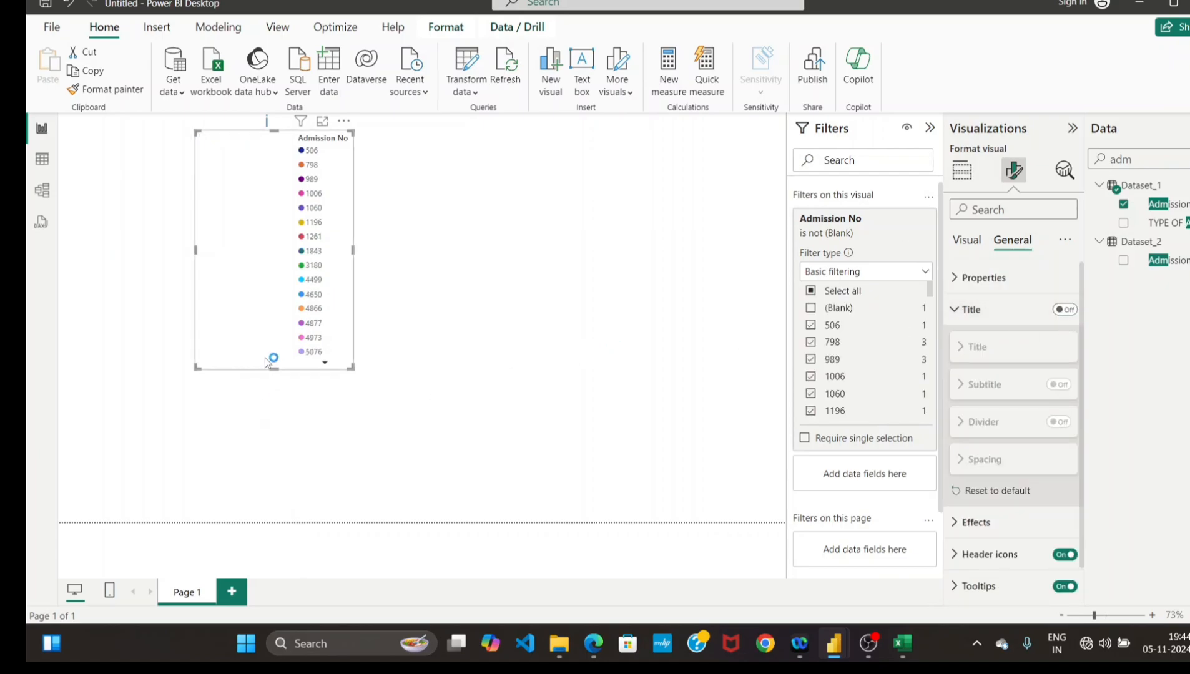
Stretch the donut chart down almost to the page's lower boundary and move it toward the page's upper-left corner.
drag(275, 368, 279, 509)
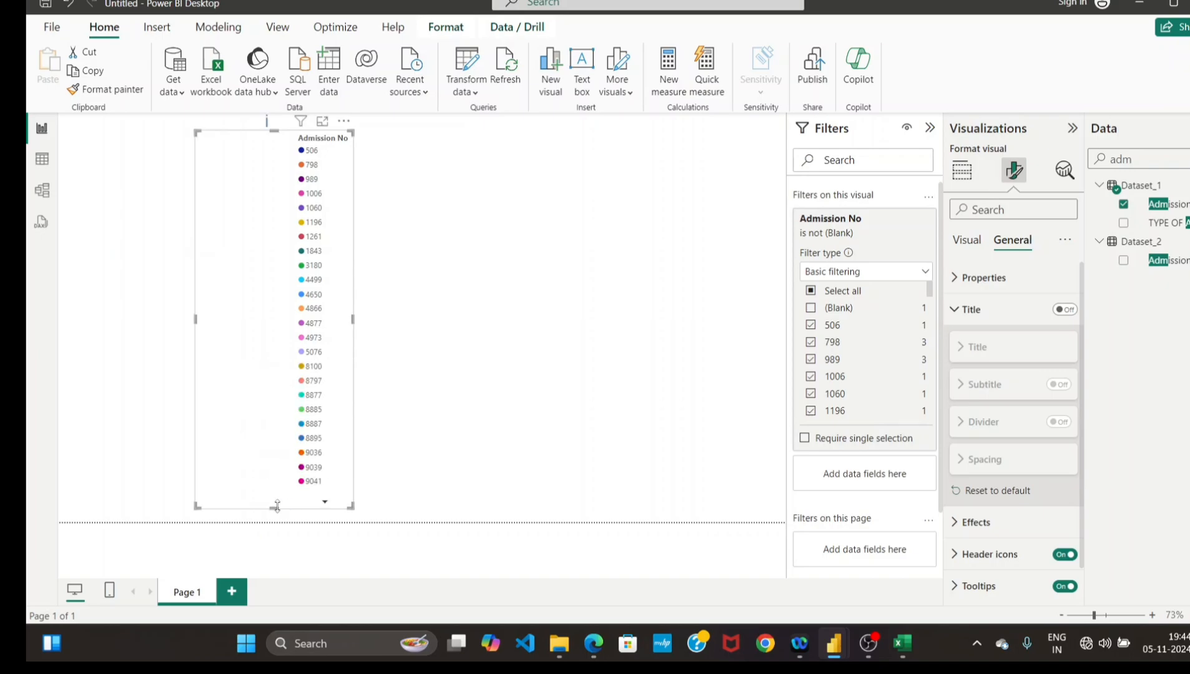
drag(218, 253, 116, 245)
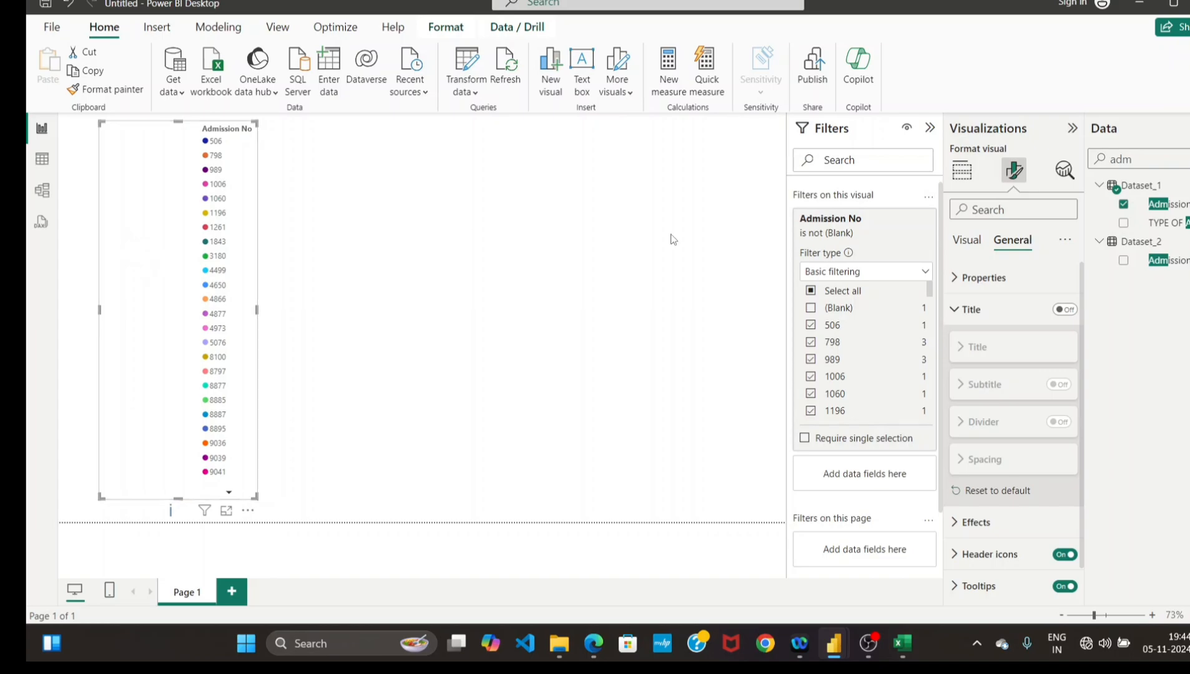
click(964, 170)
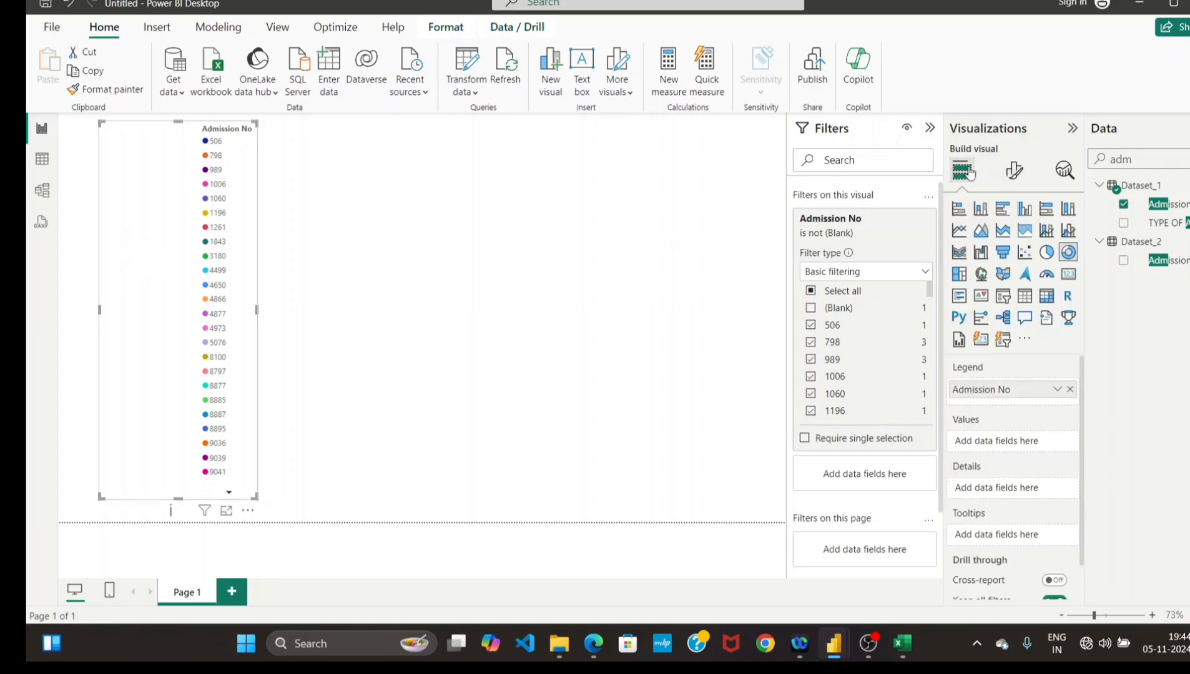
Set the donut chart's background effect to the custom hex colour #40FF43 and deselect the chart.
click(1019, 177)
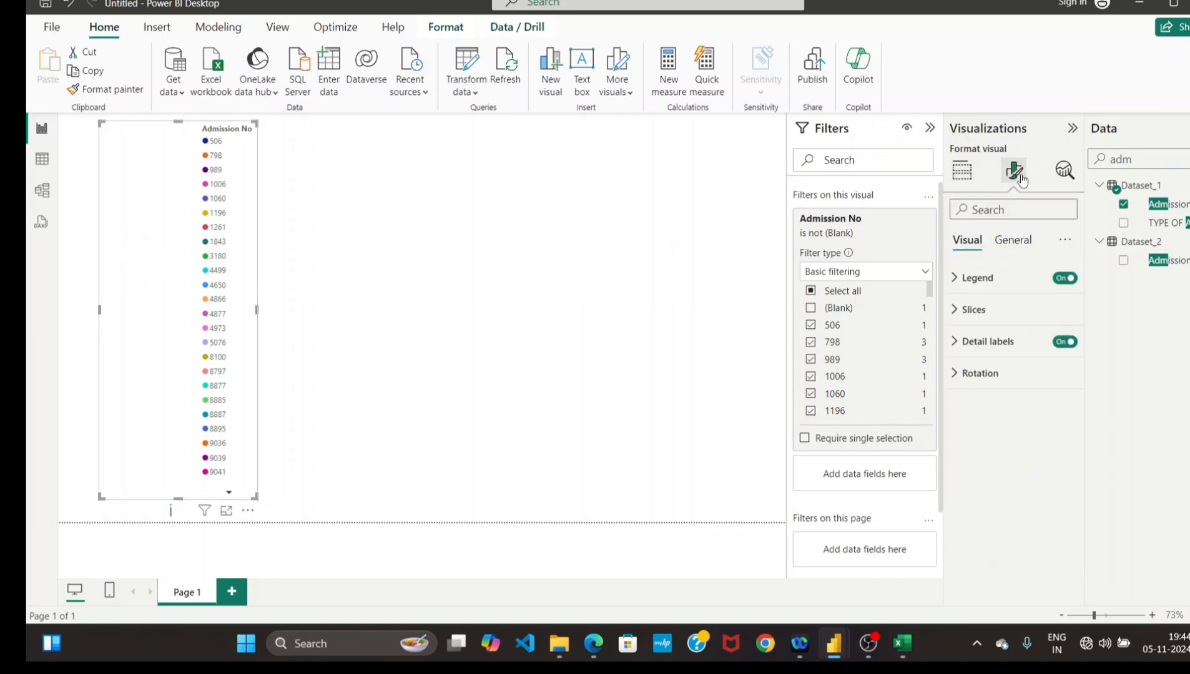
click(1012, 245)
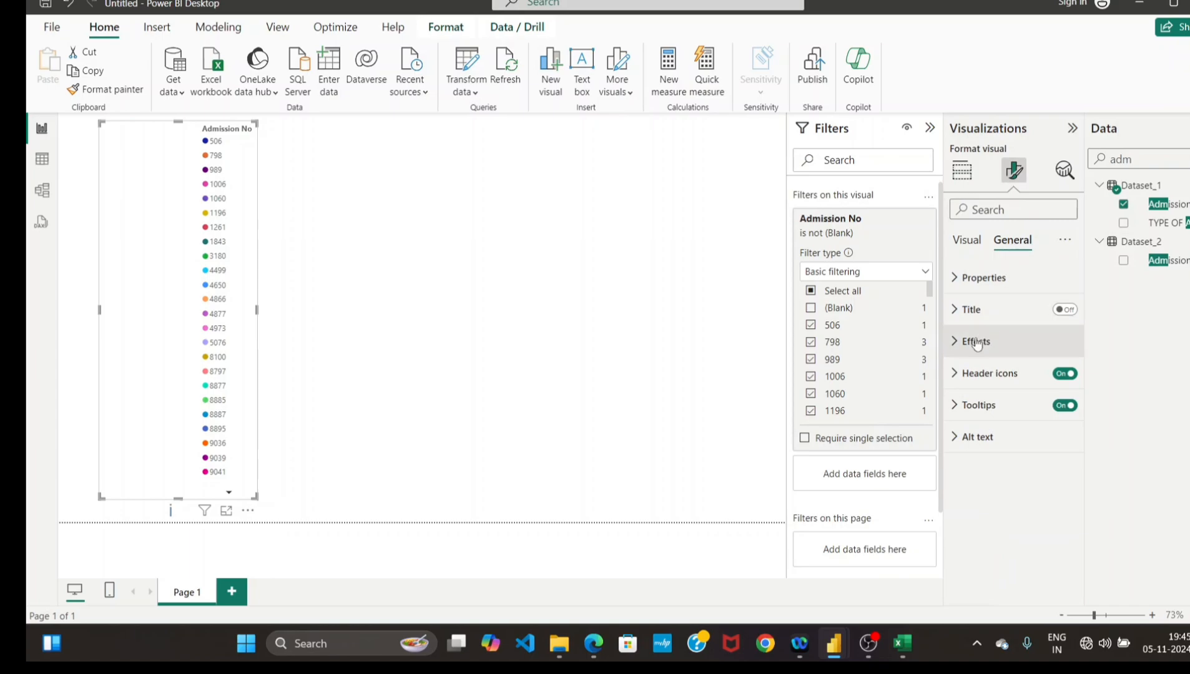
click(957, 348)
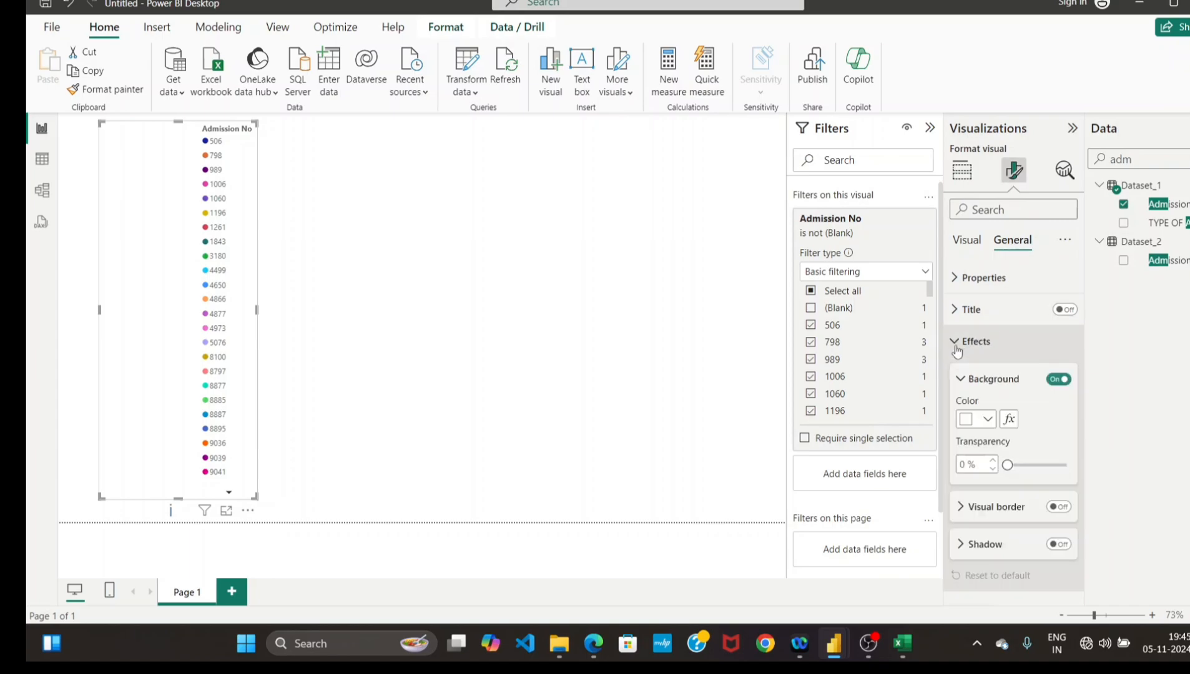
click(987, 420)
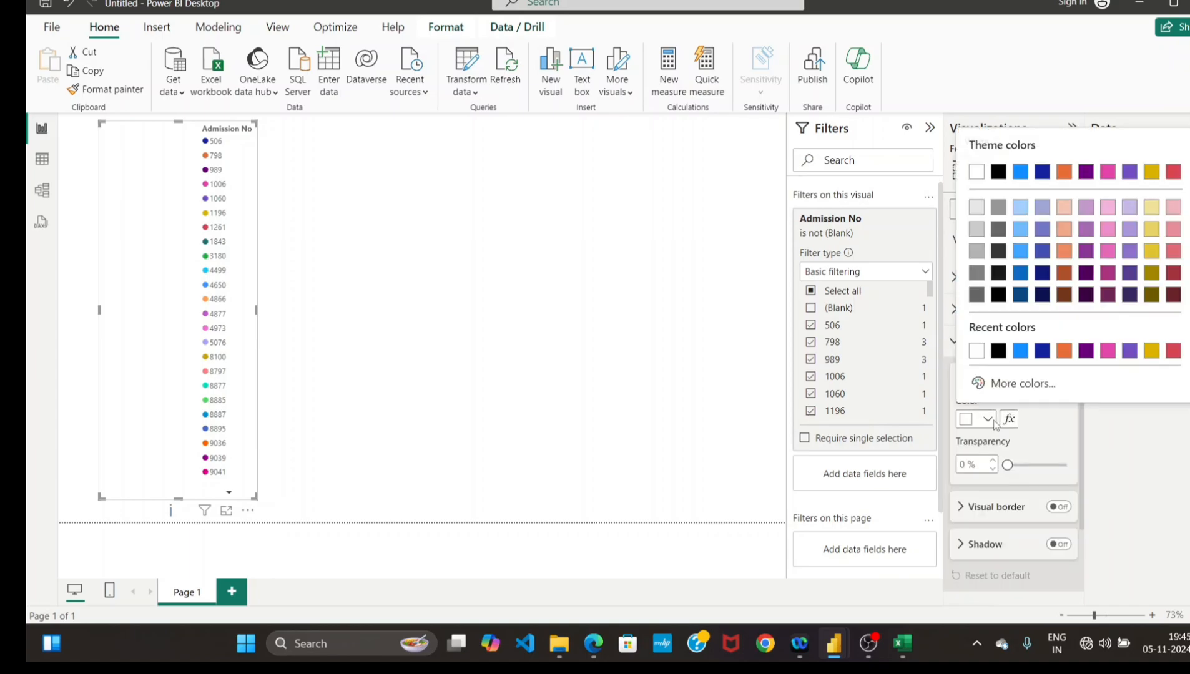
click(1003, 385)
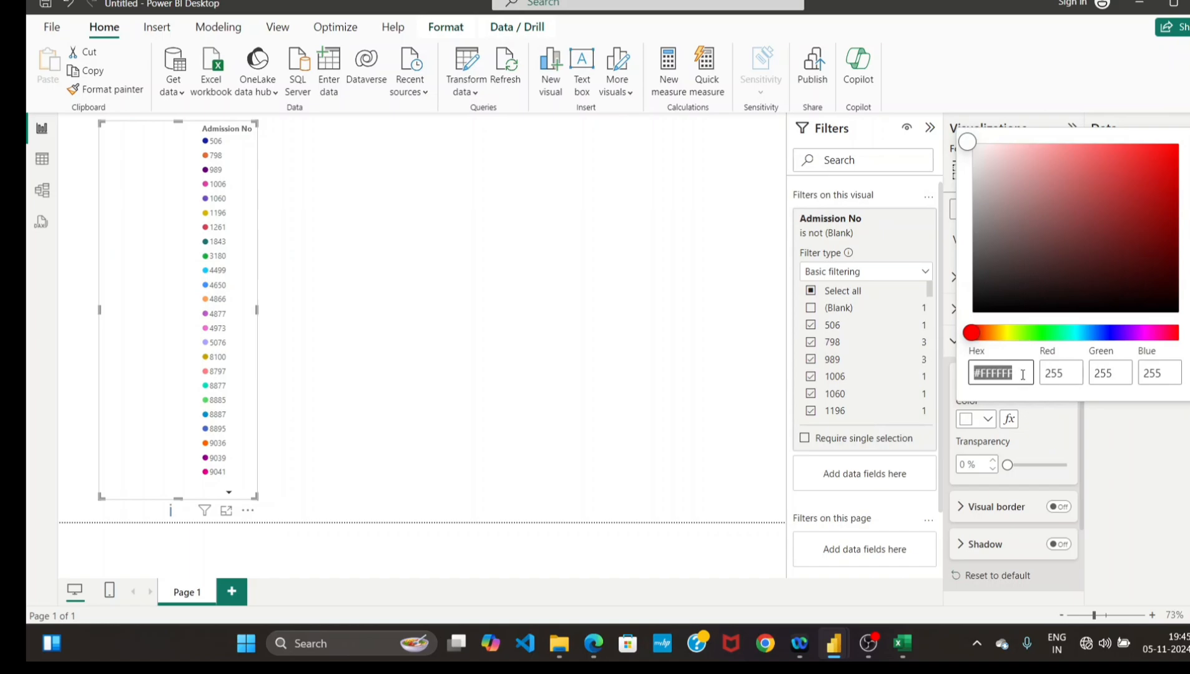
click(1023, 375)
key(BackSpace)
key(BackSpace)
key(BackSpace)
text(40ff43)
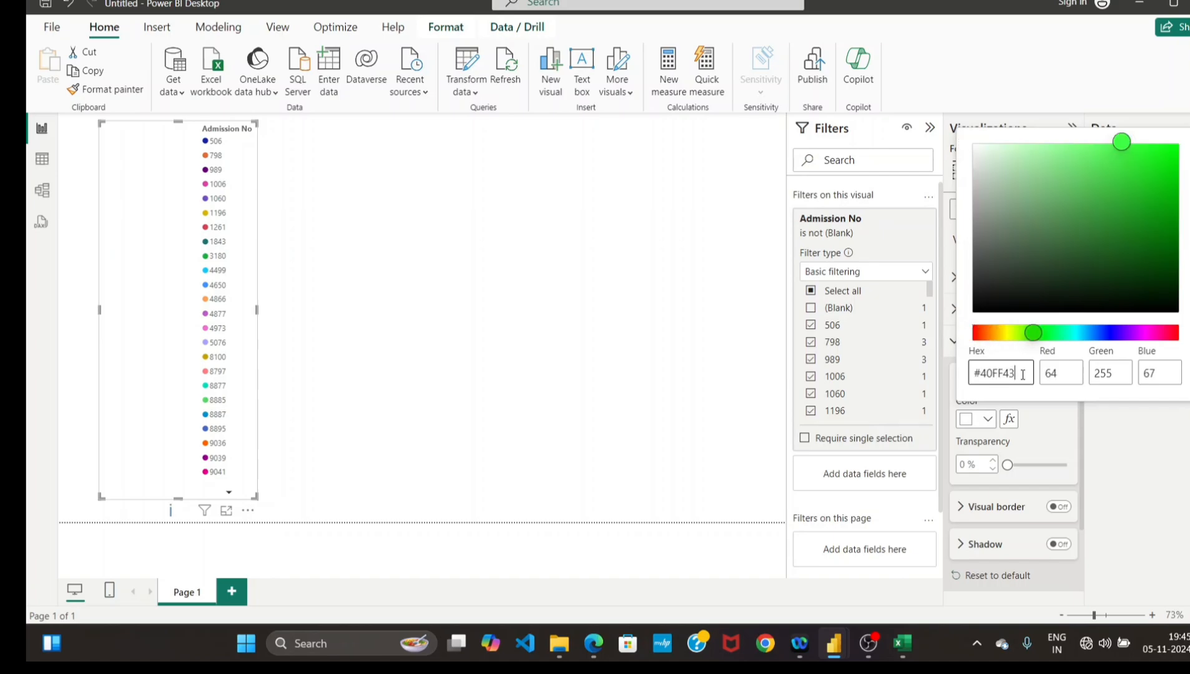
click(671, 351)
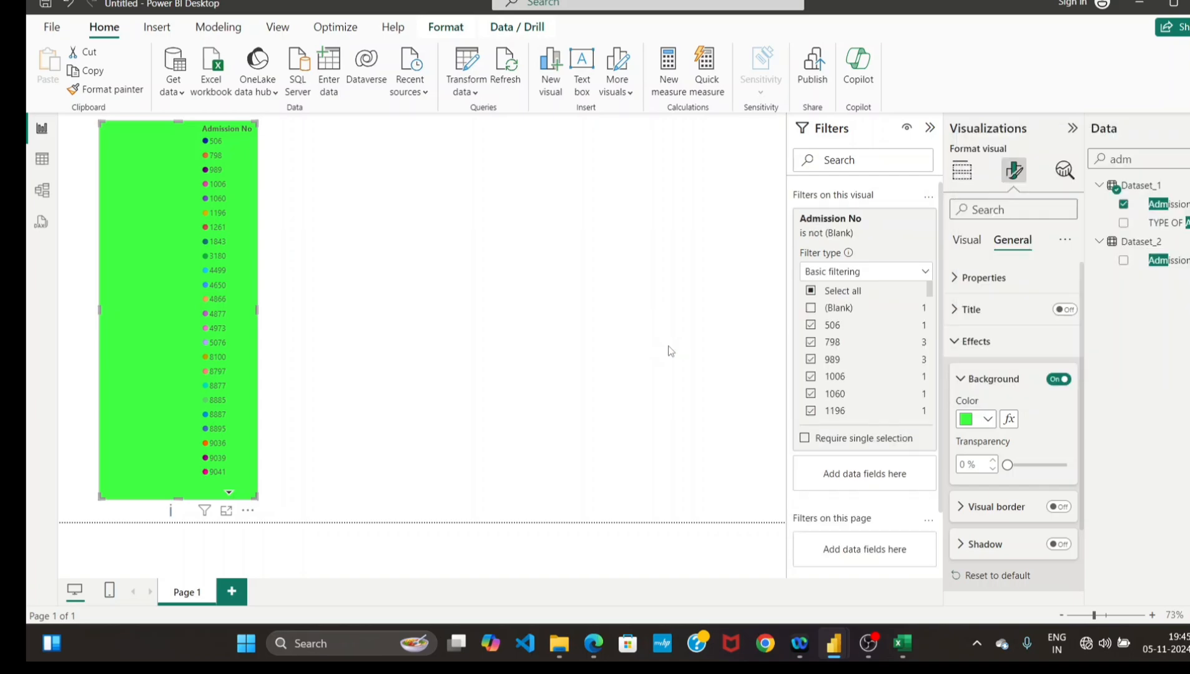
click(395, 279)
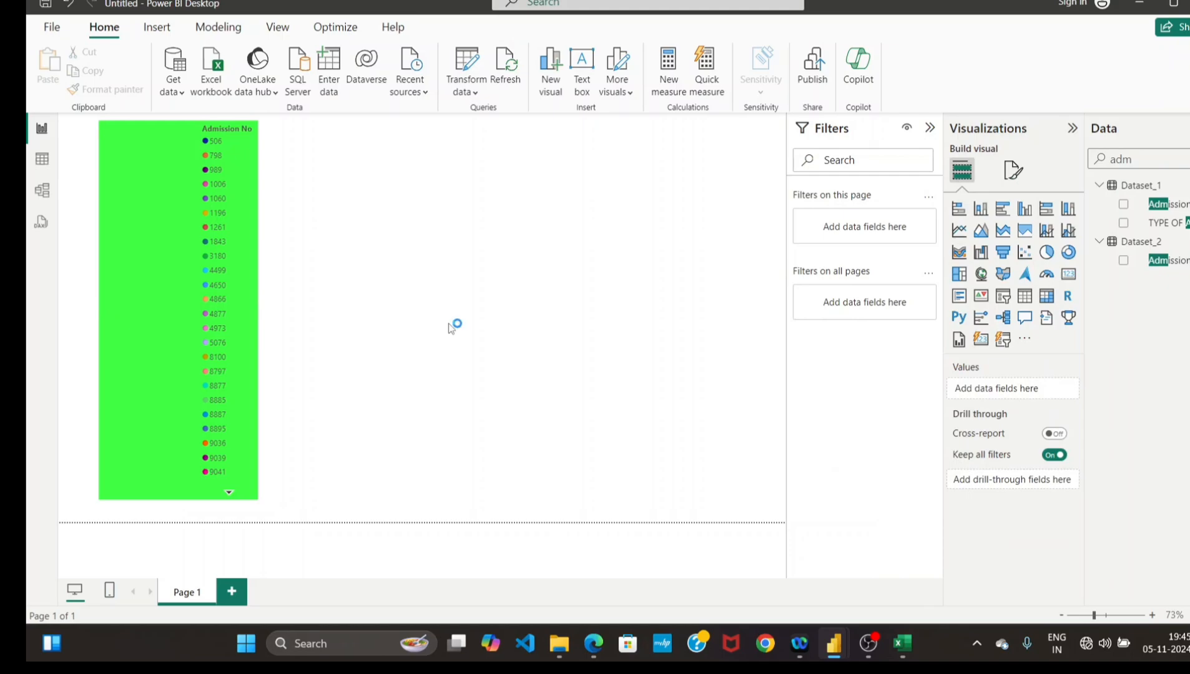
Check the summary cards in the finished 22OCTOBER report and return to the untitled report.
mouse_move(831, 652)
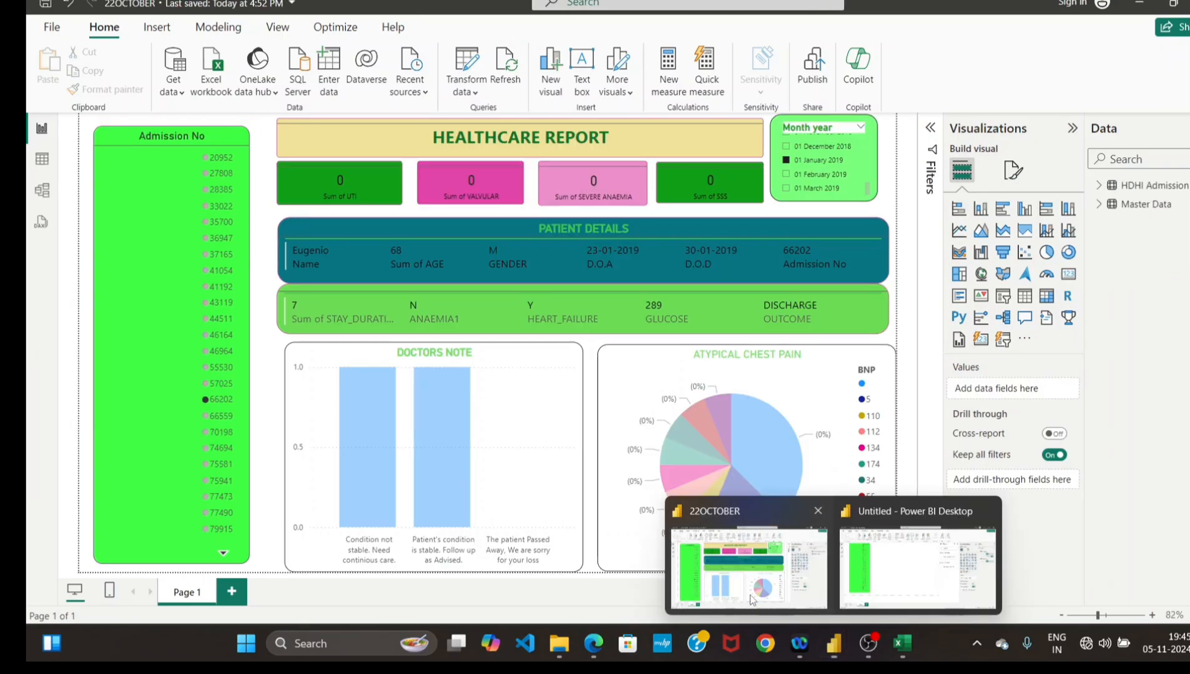
click(750, 595)
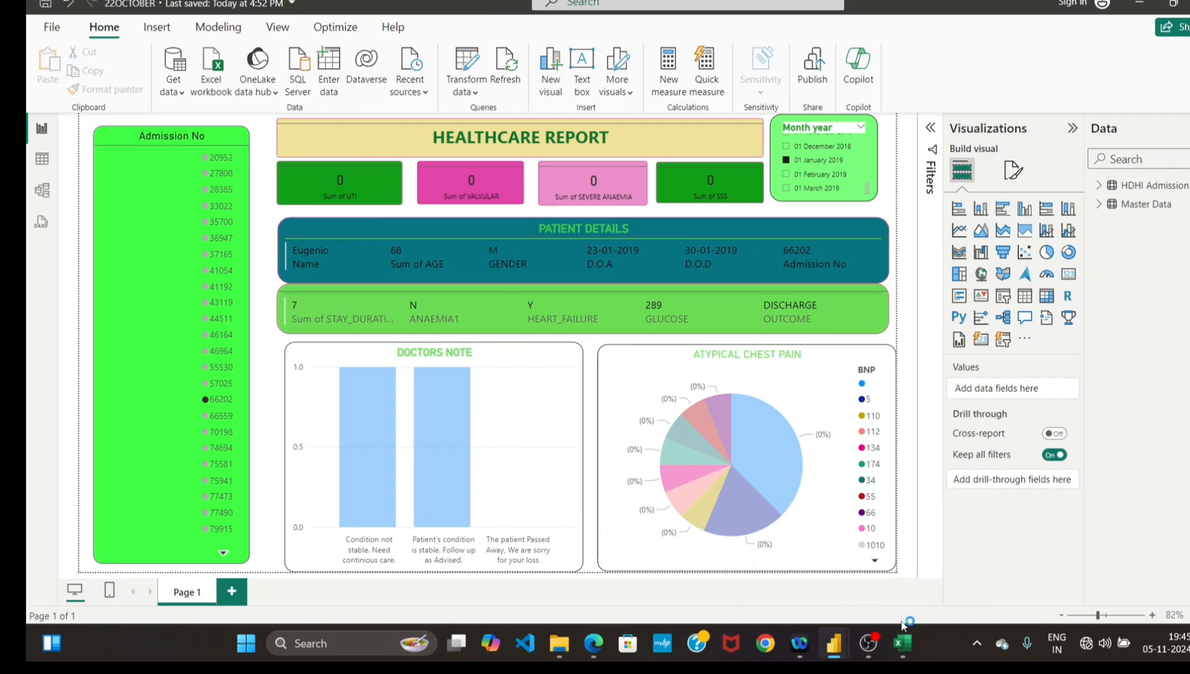
mouse_move(901, 649)
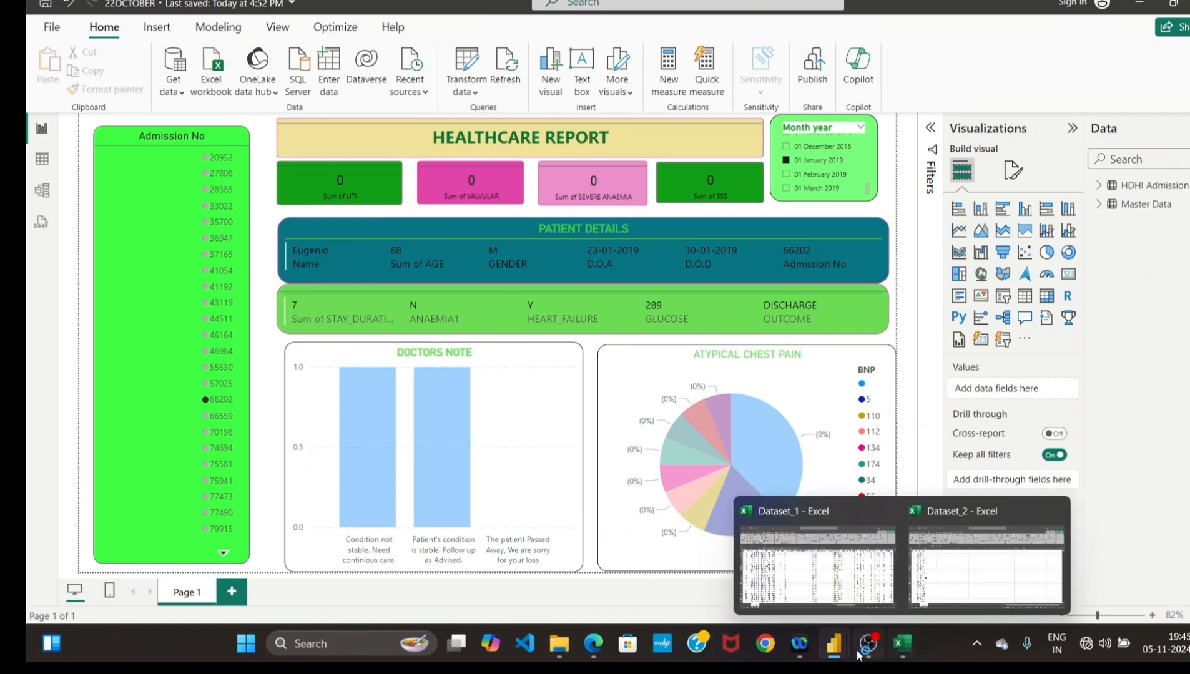
mouse_move(834, 646)
click(872, 590)
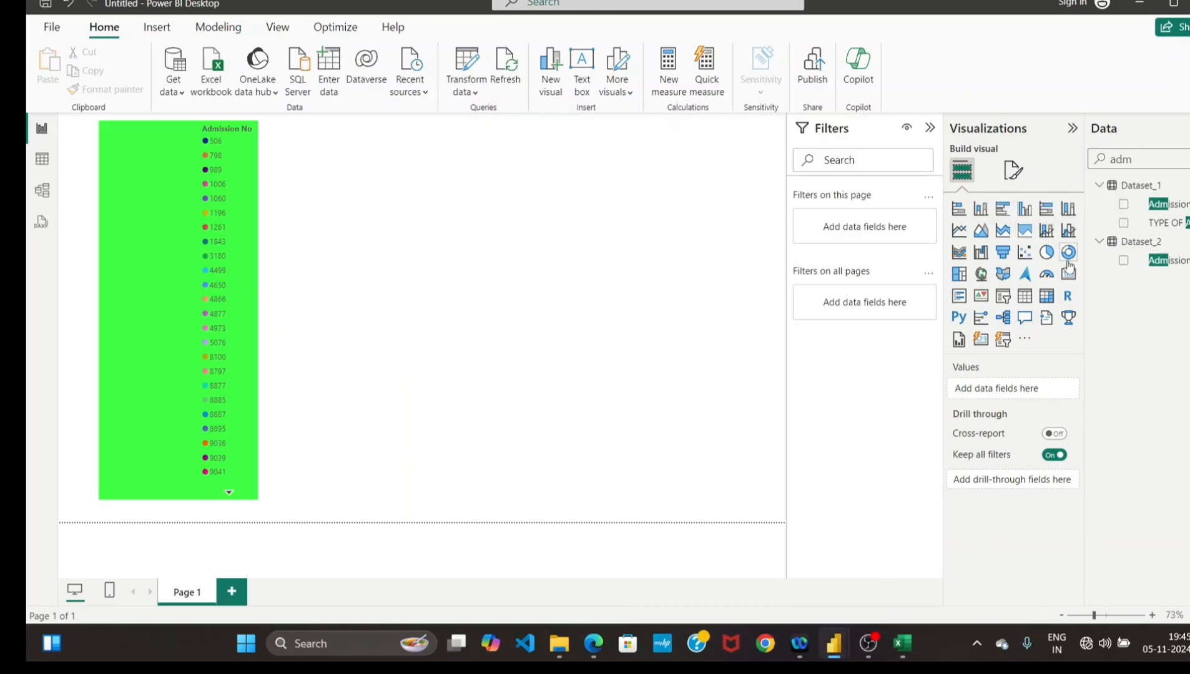
Insert a card visual and shrink it to a small rectangle beside the upper part of the green donut chart.
click(1068, 275)
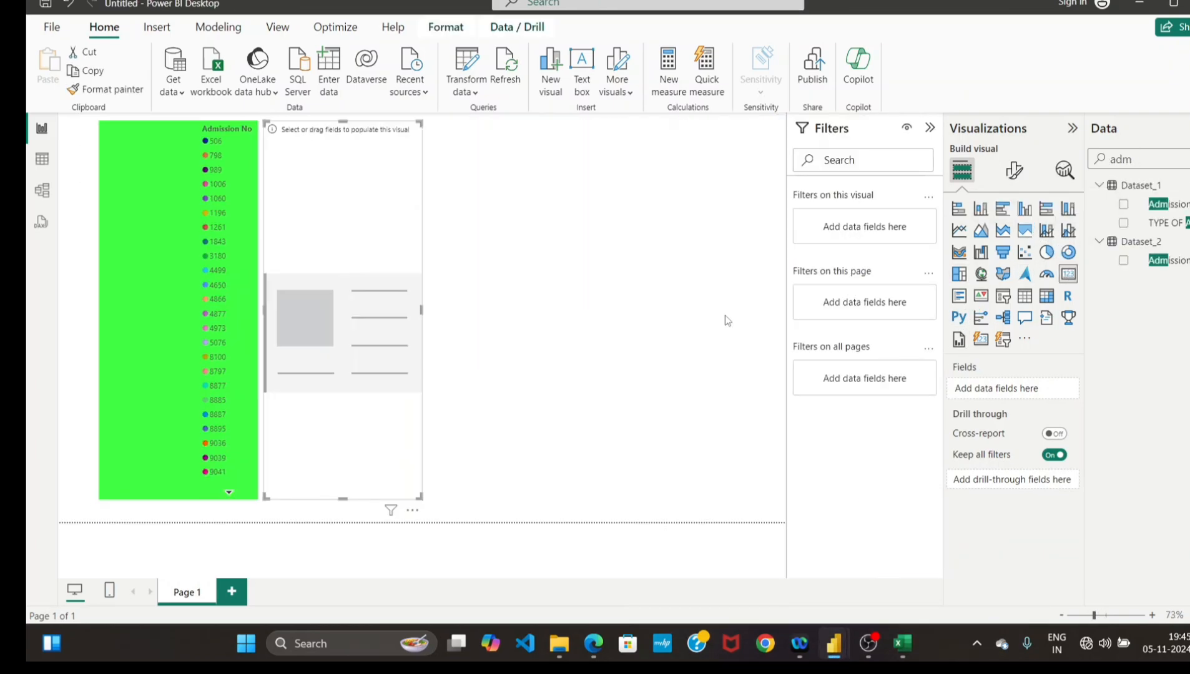
drag(341, 493, 361, 316)
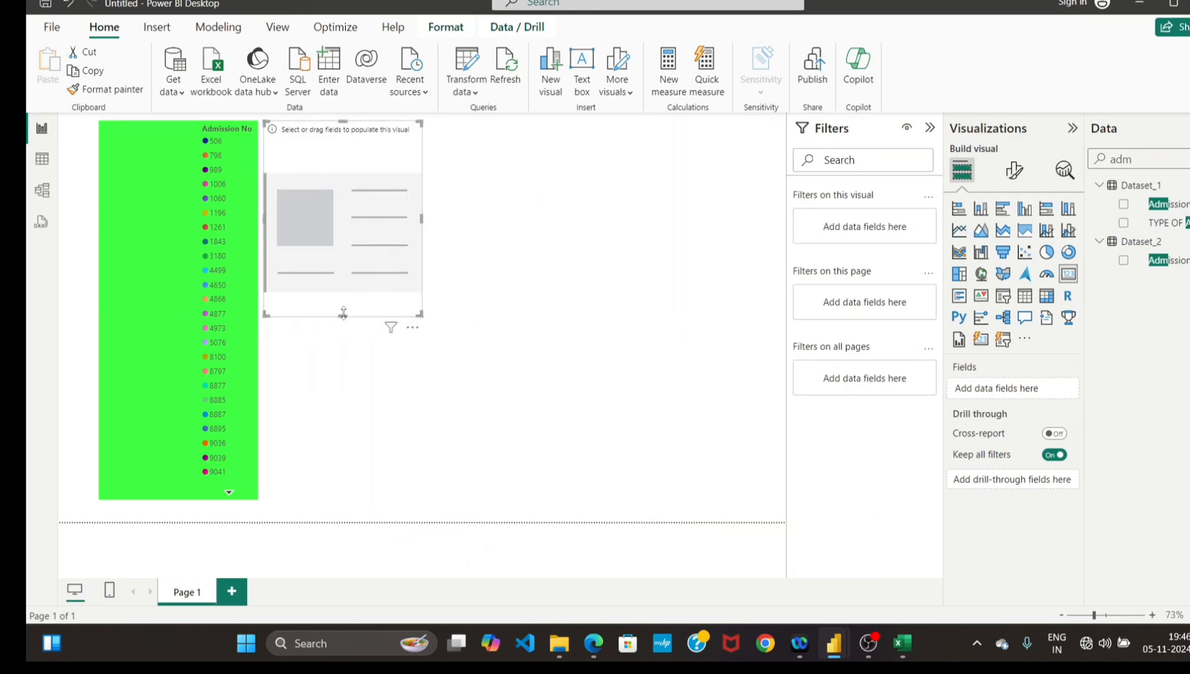
drag(340, 313, 356, 156)
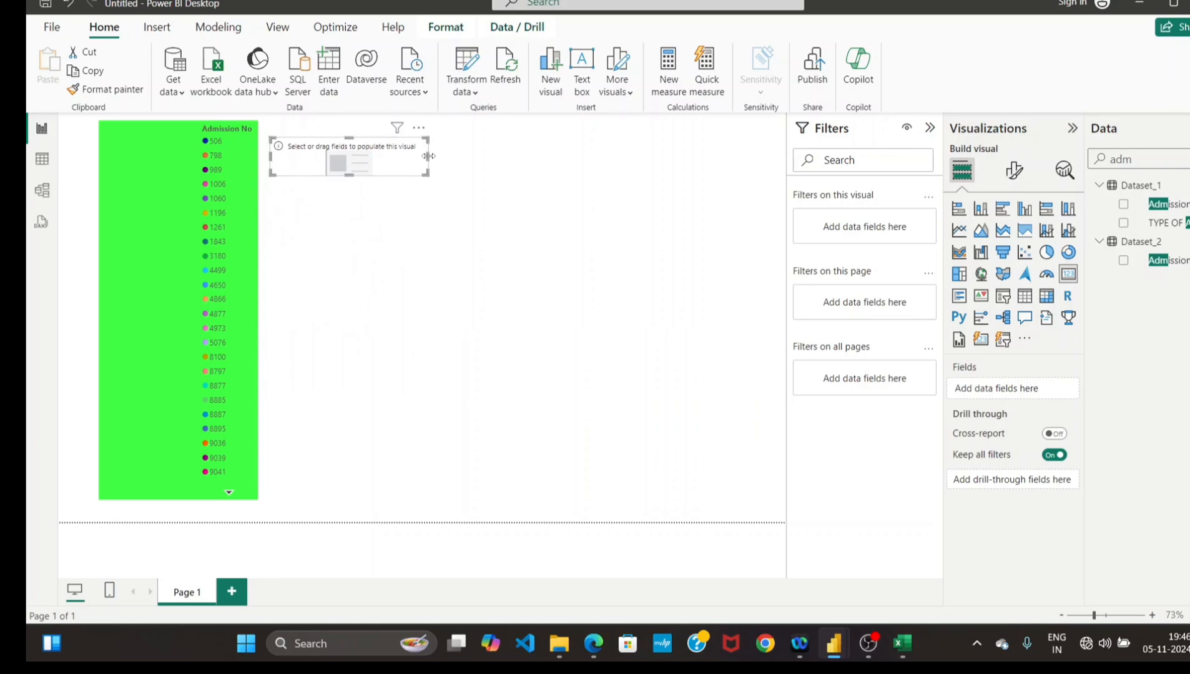
drag(428, 156, 363, 178)
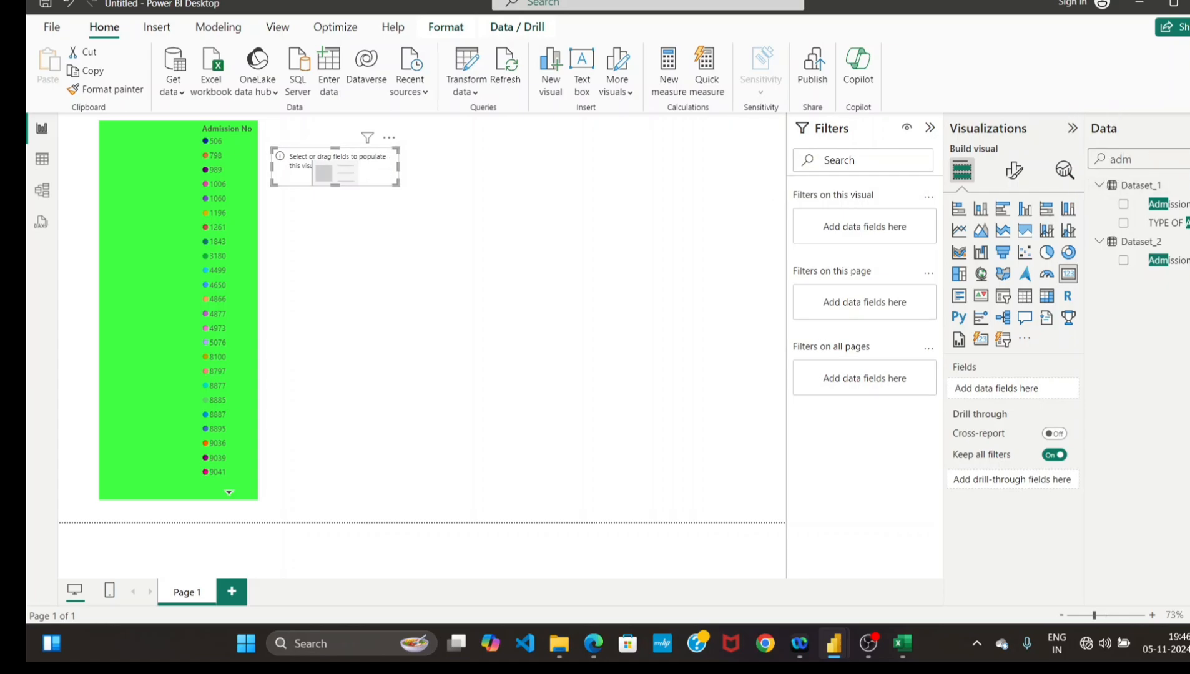
Search the data fields for ut, add Dataset_1's UTI to the card as a sum, and make the card slightly taller.
key(BackSpace)
key(BackSpace)
key(BackSpace)
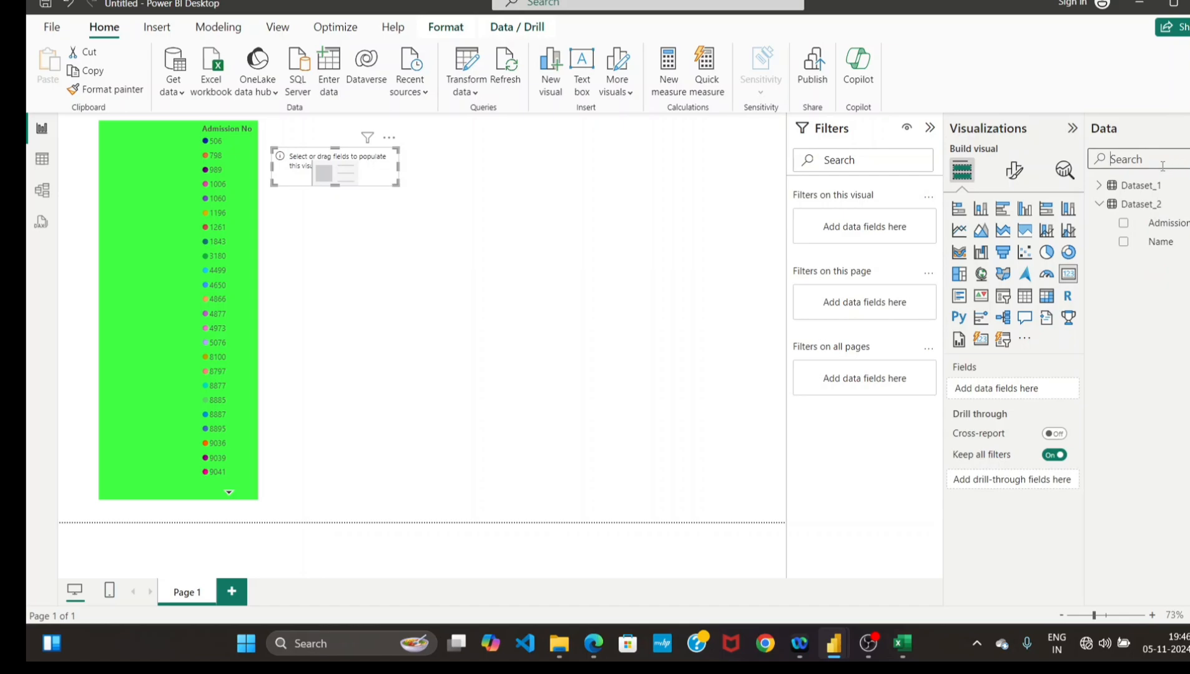
text(ut)
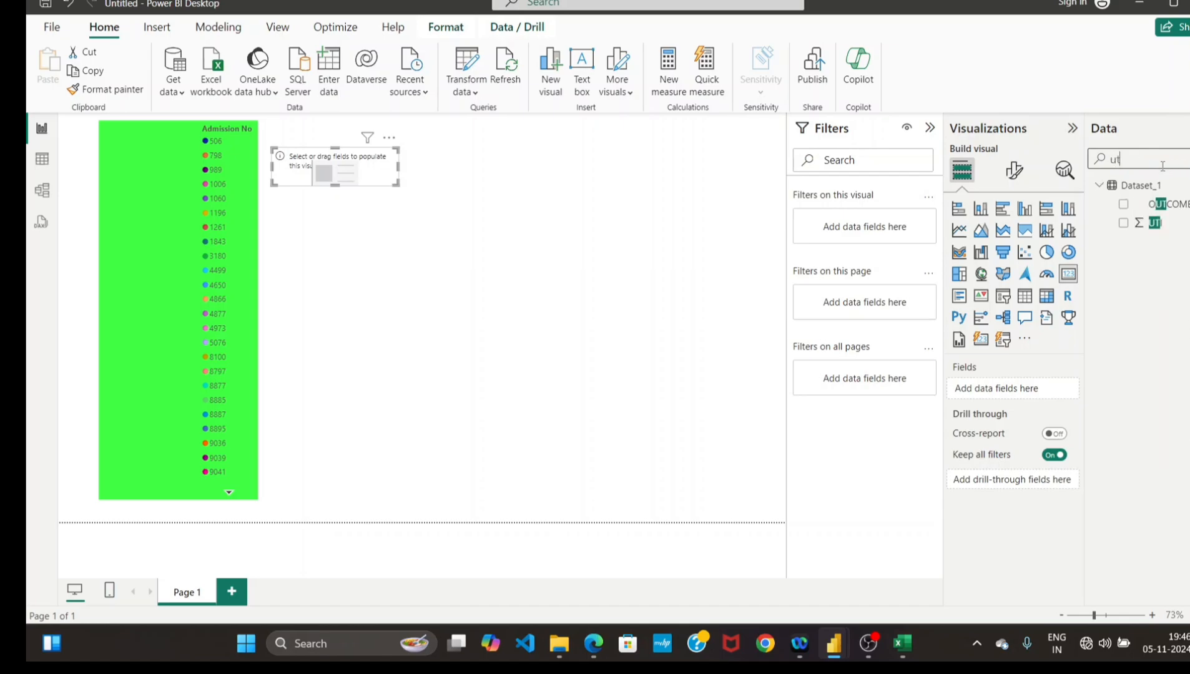
click(1124, 223)
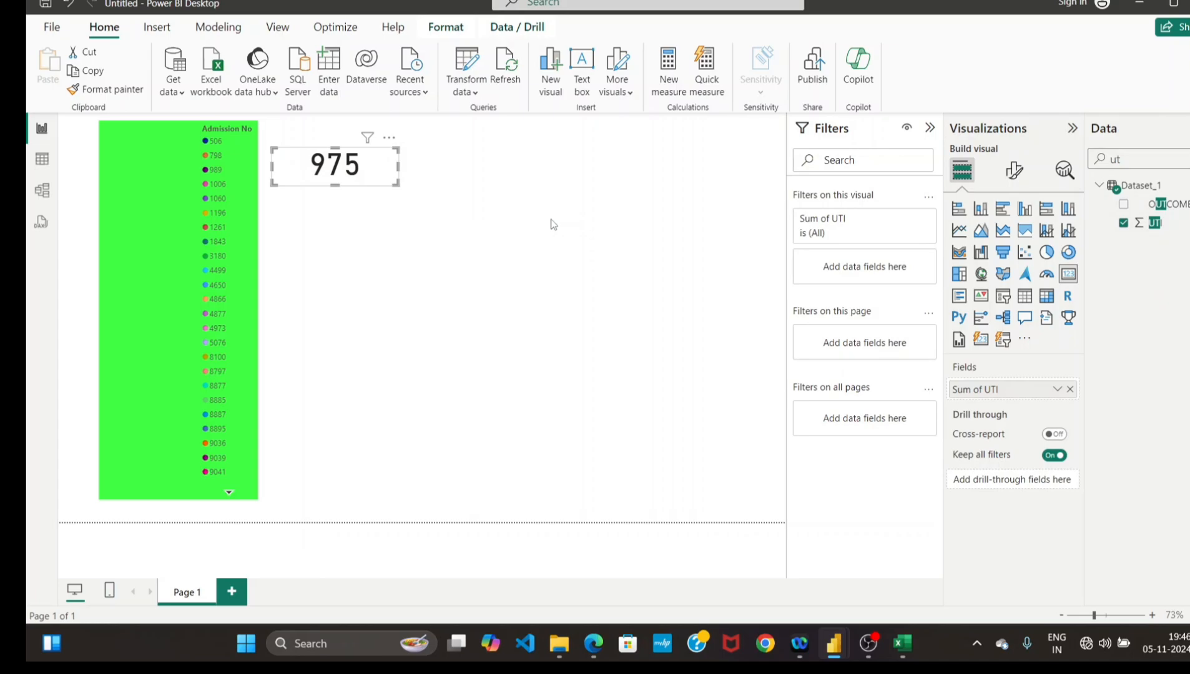
drag(337, 185, 340, 202)
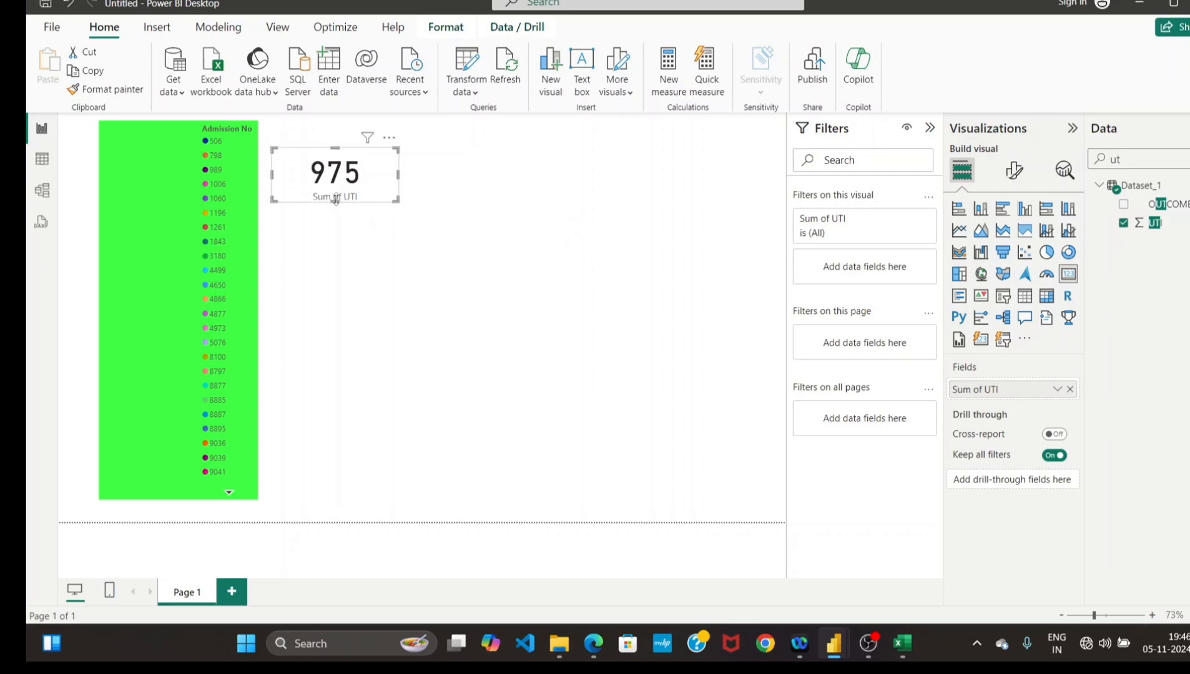
Shorten the Sum of UTI card and set its callout value font size to 30.
drag(335, 200, 334, 182)
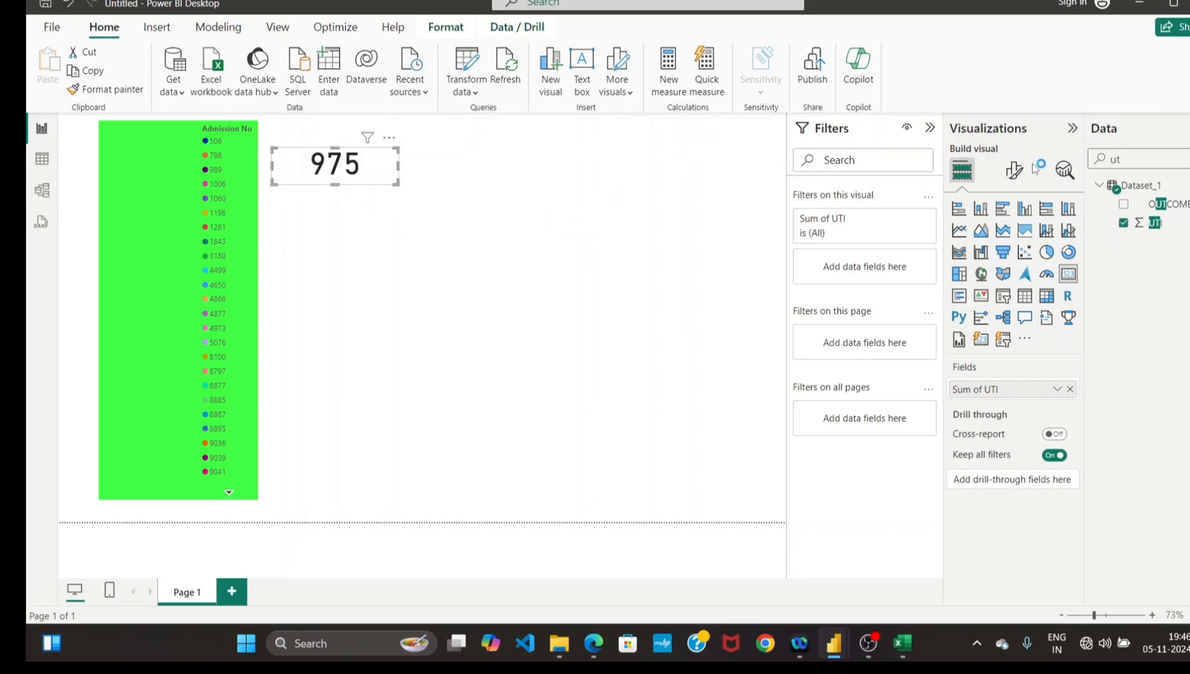
click(1012, 176)
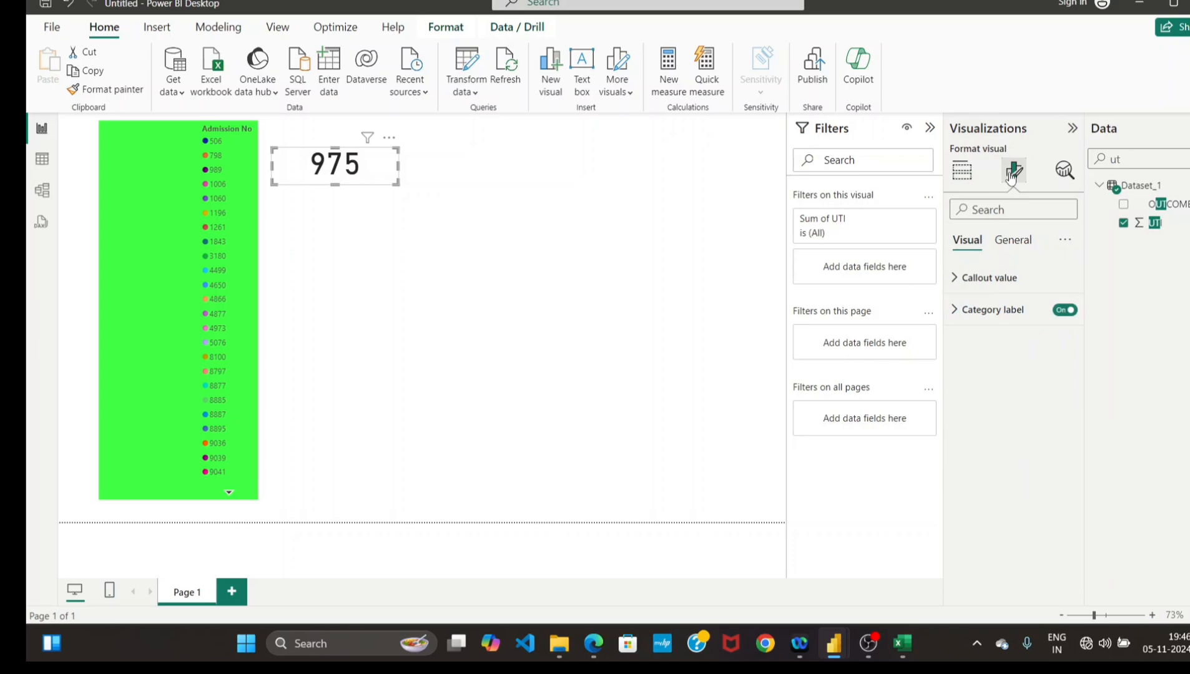
click(959, 283)
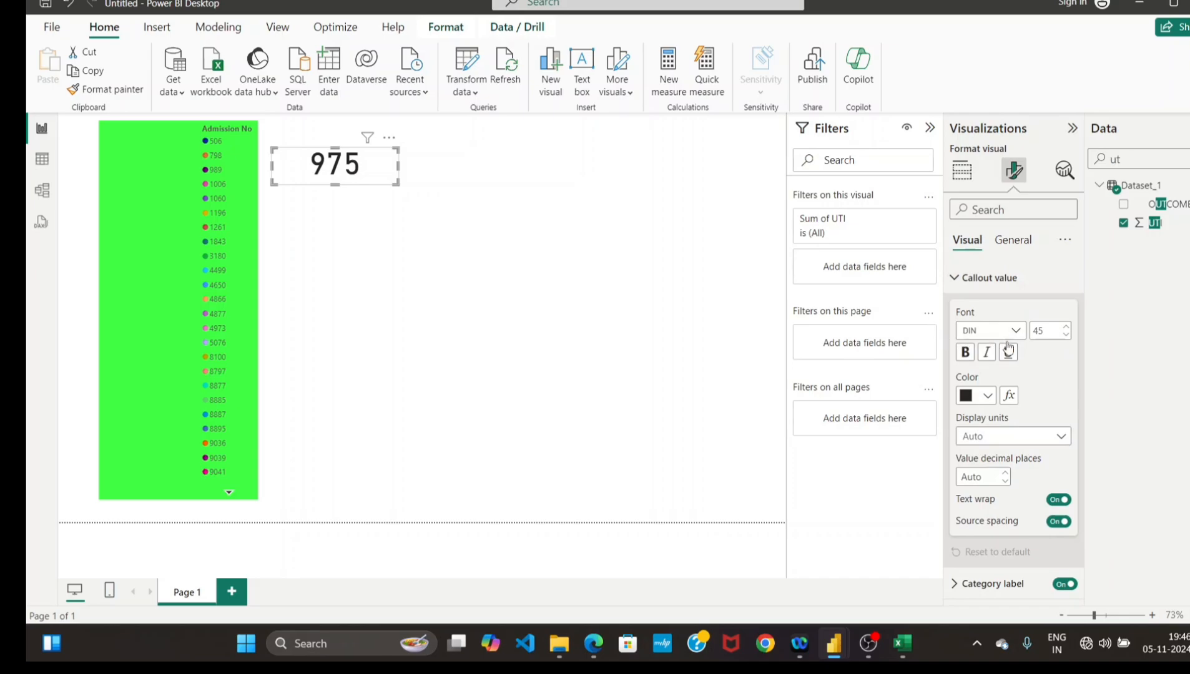
click(1067, 336)
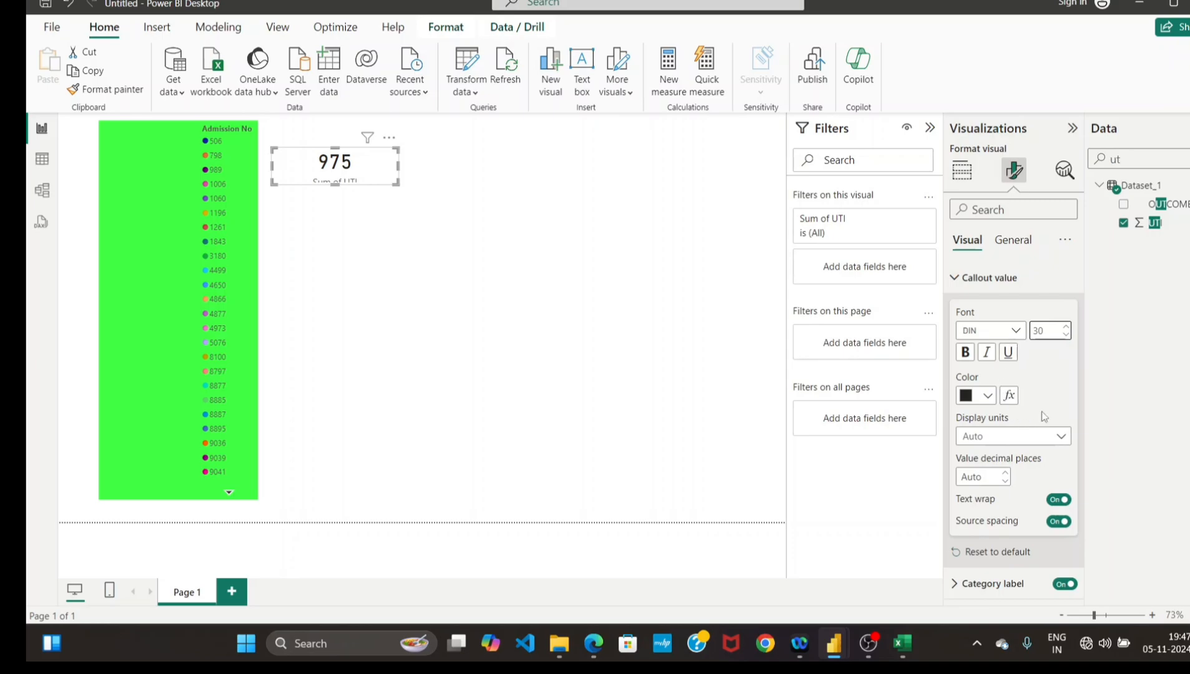
click(965, 284)
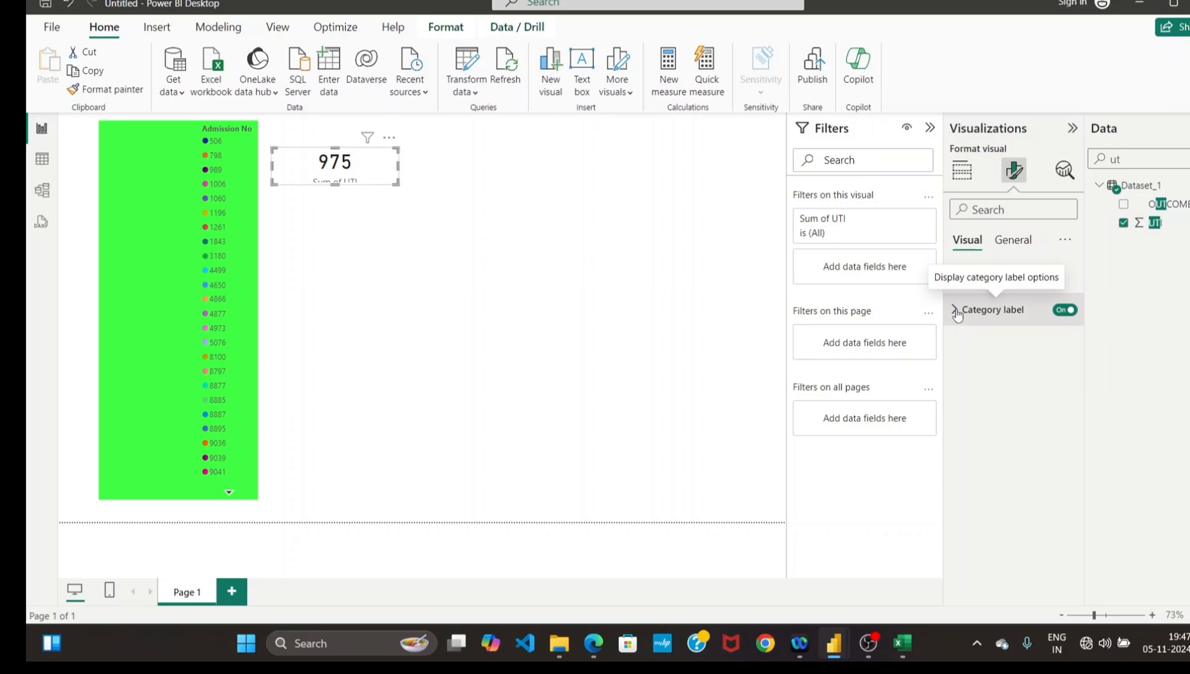
Format the UTI card's category label as bold black text with font size 8.
click(957, 312)
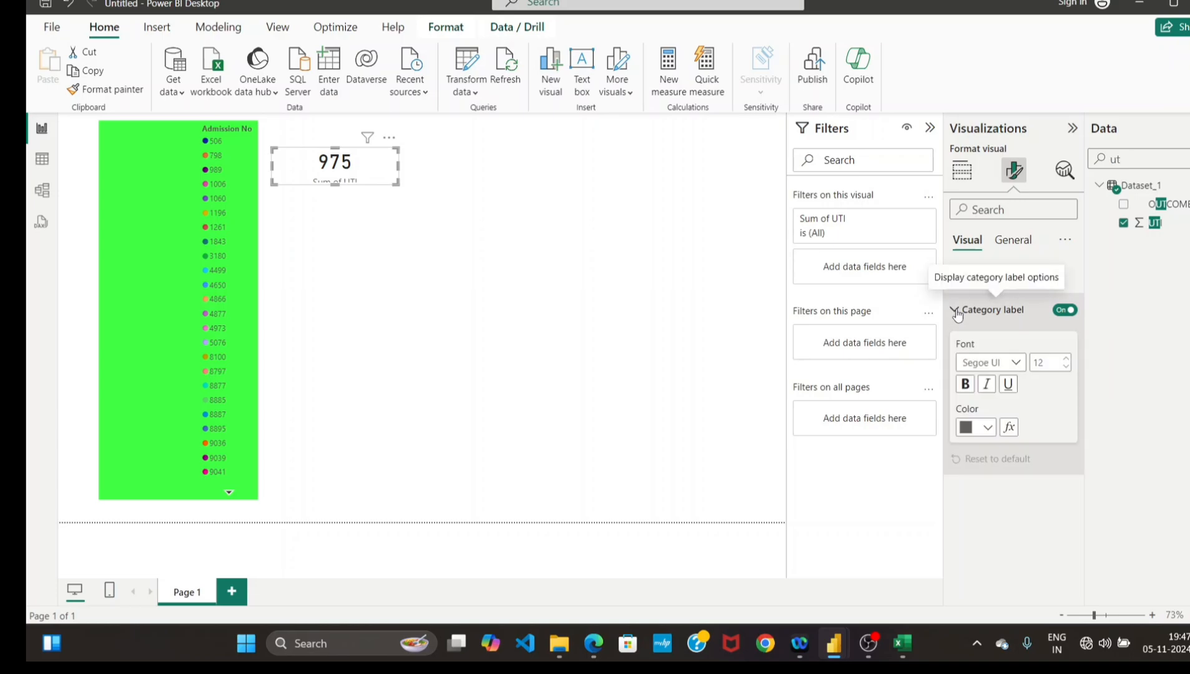
click(987, 430)
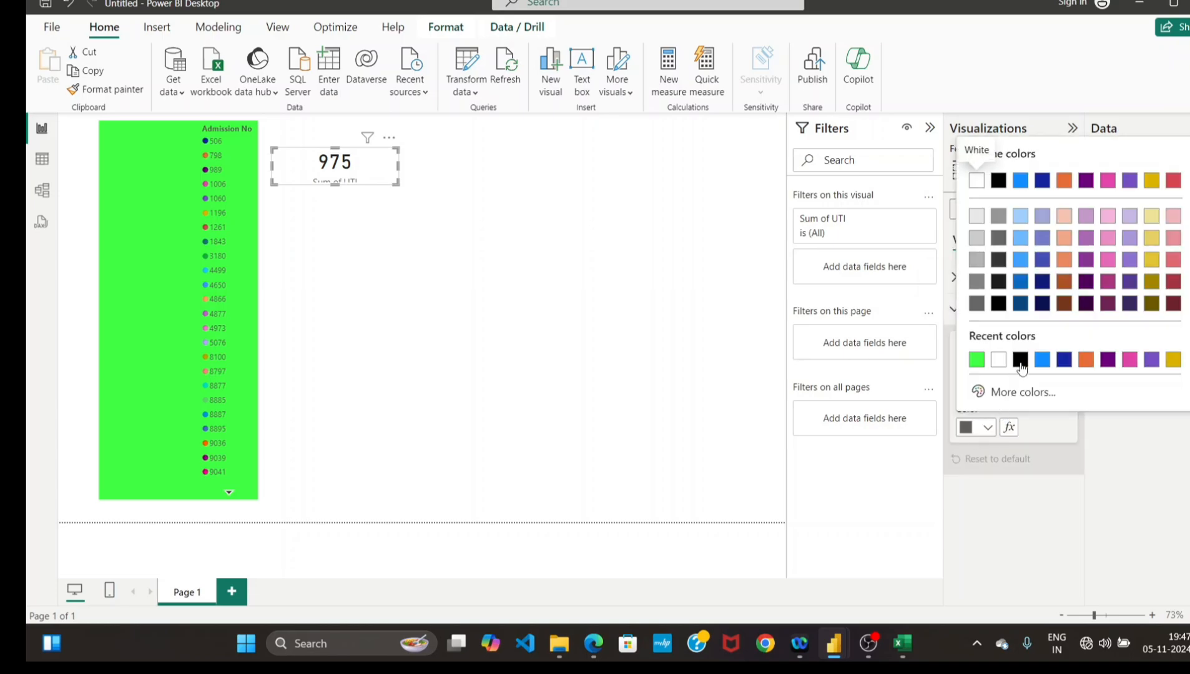
click(1020, 360)
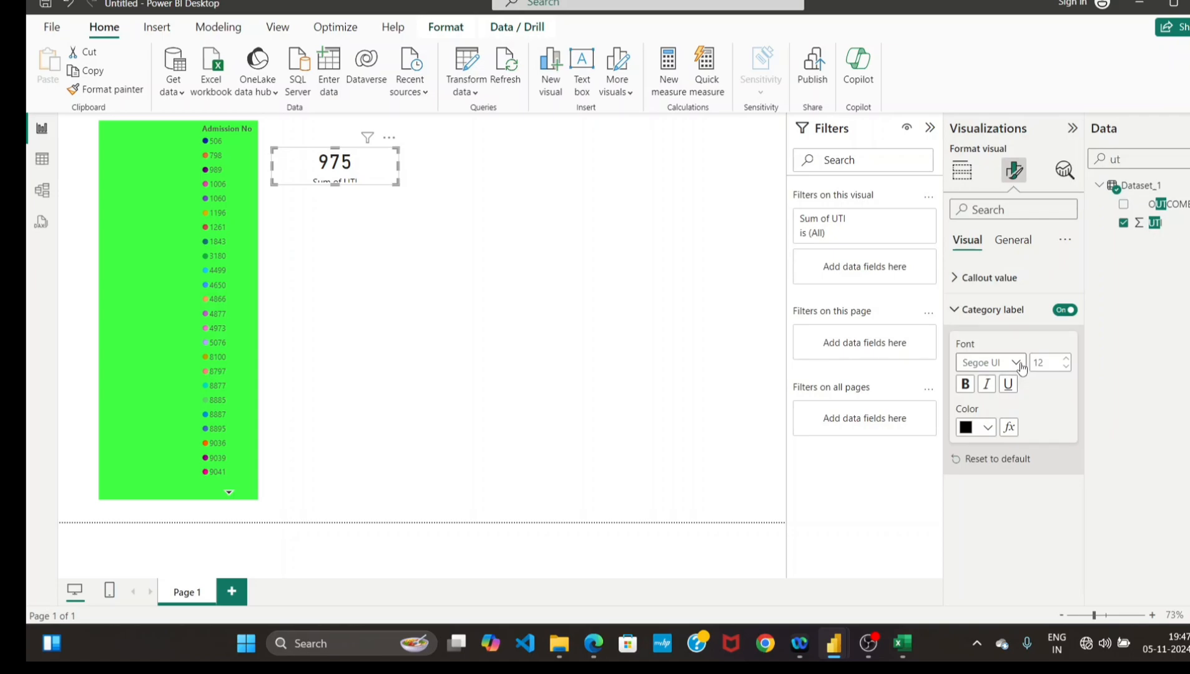
click(1068, 360)
click(1068, 367)
click(1068, 367)
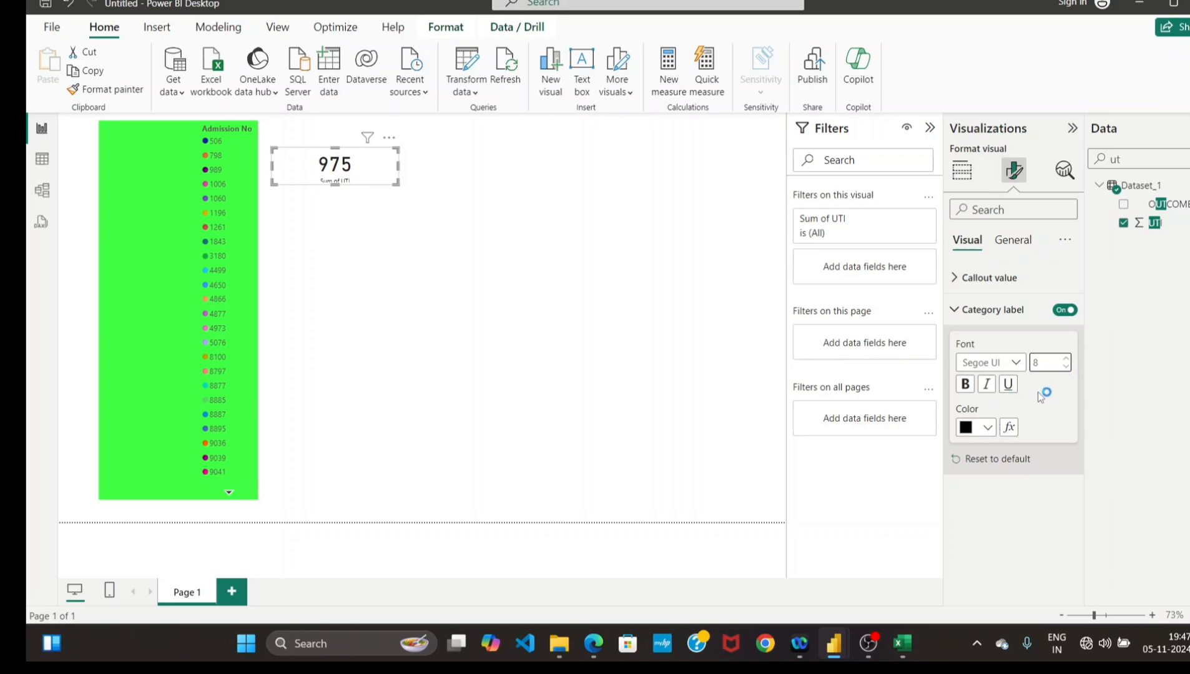
click(990, 430)
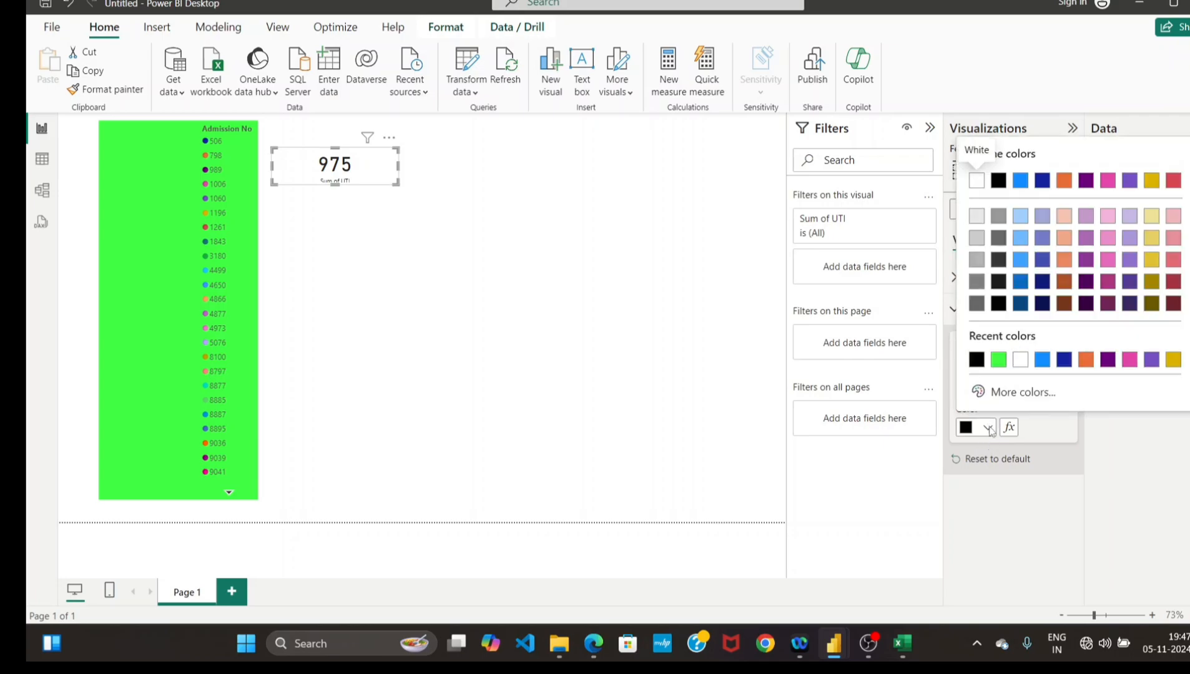
click(990, 431)
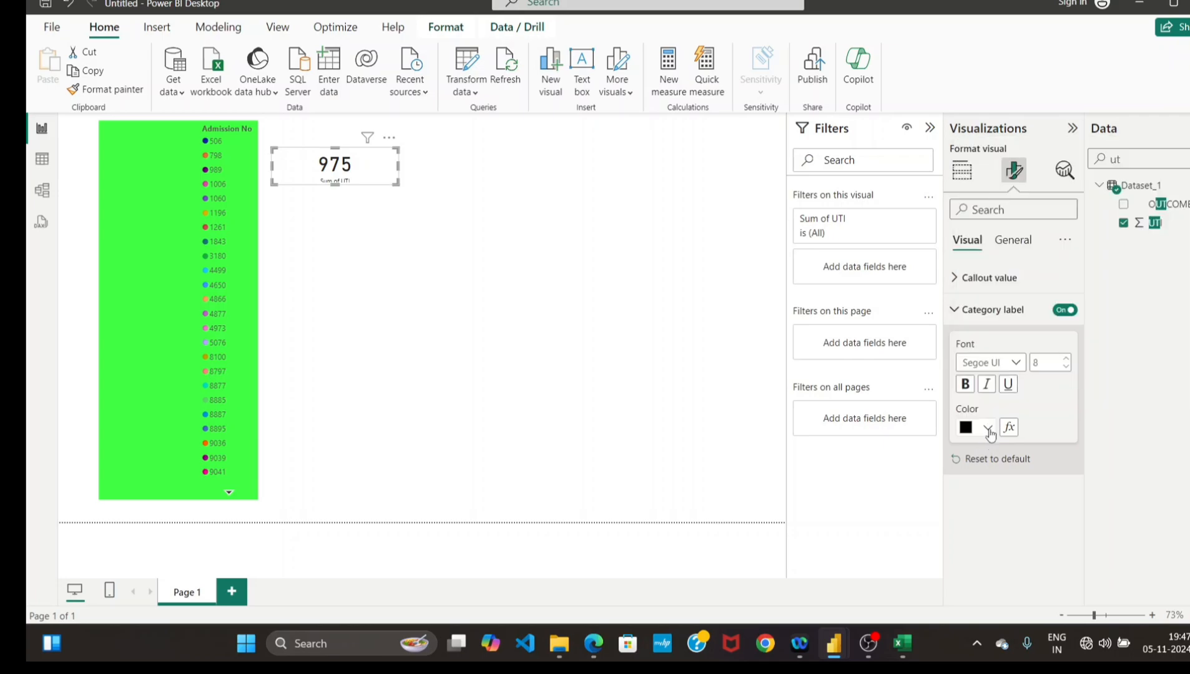
click(988, 430)
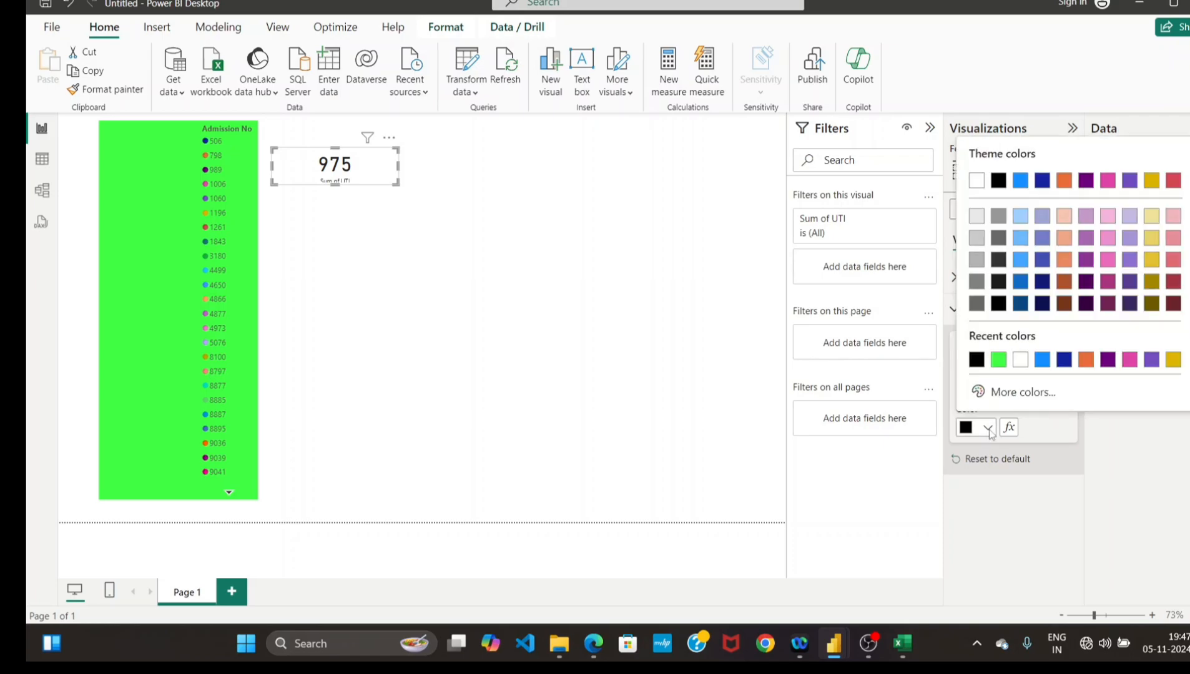
click(977, 360)
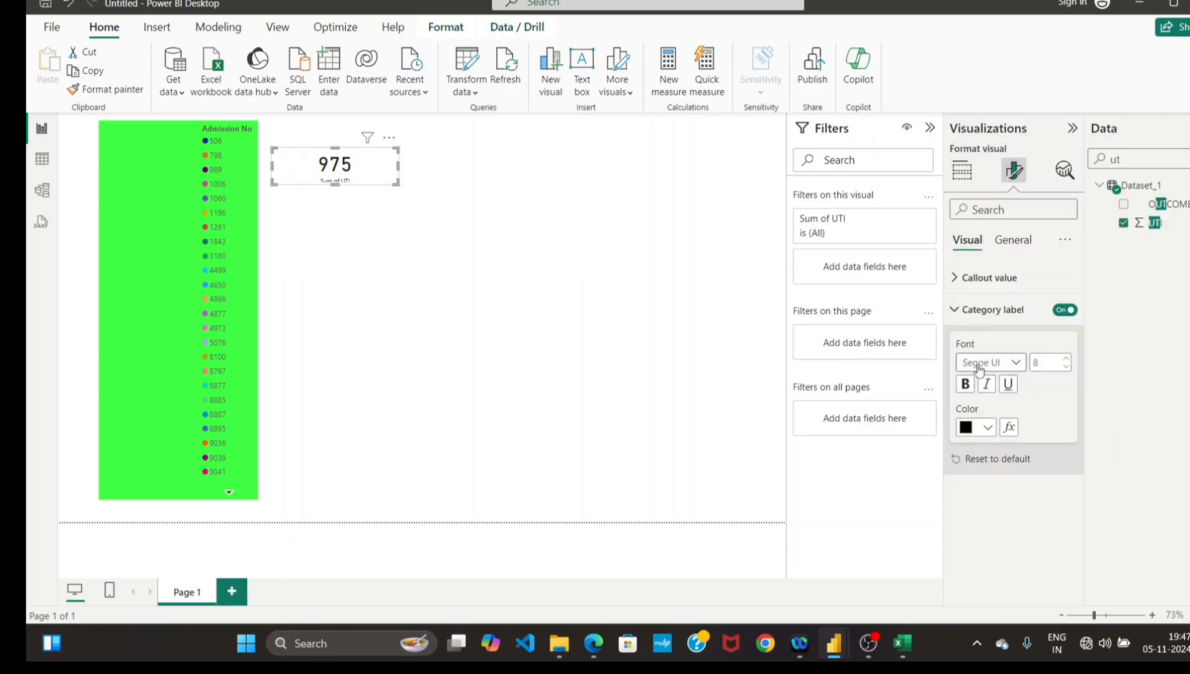
click(967, 385)
Set the UTI card's callout value font size to 22 and make the card slightly narrower.
click(956, 311)
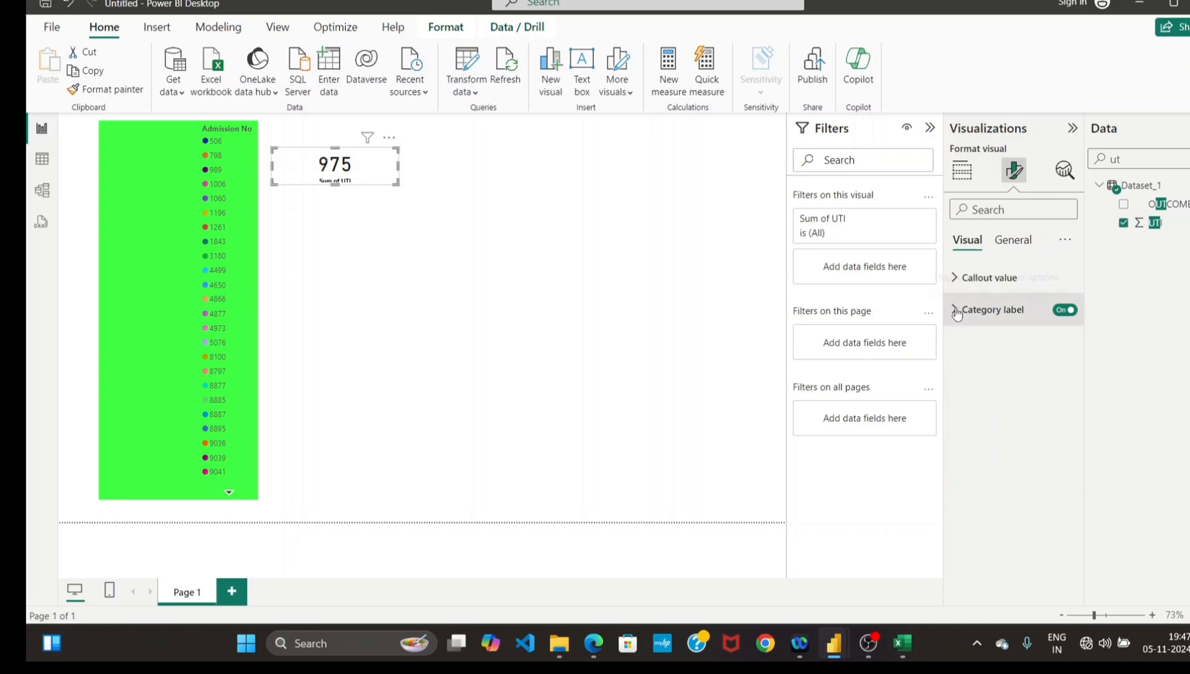
click(957, 278)
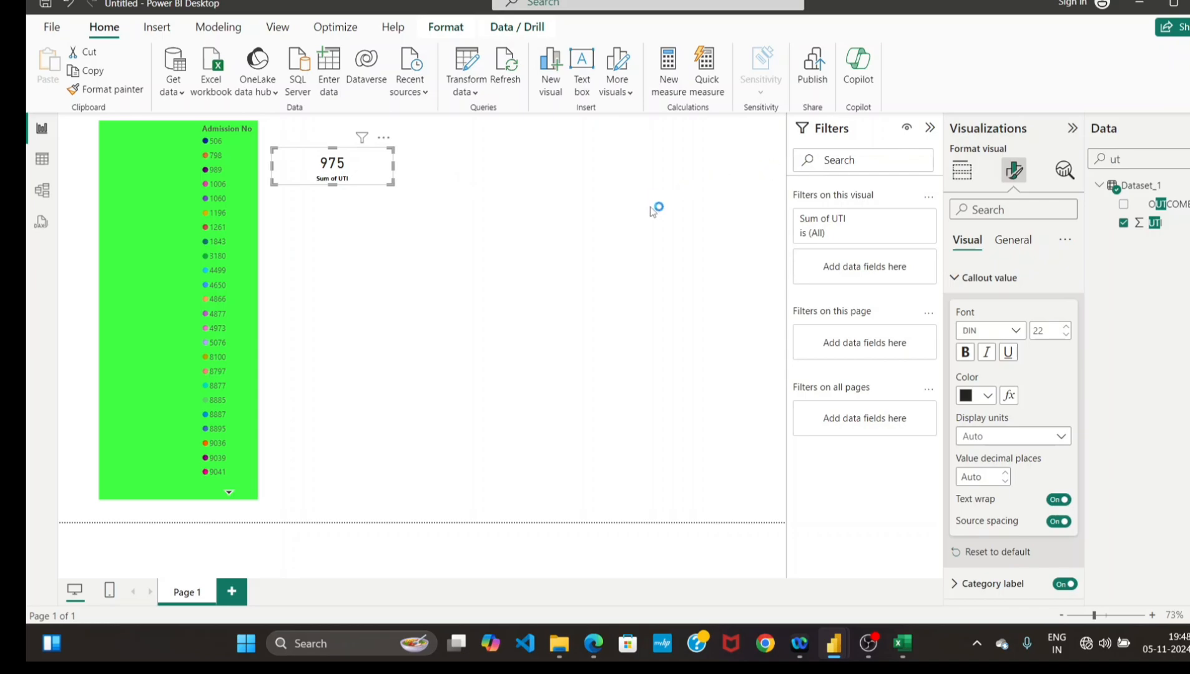
click(959, 174)
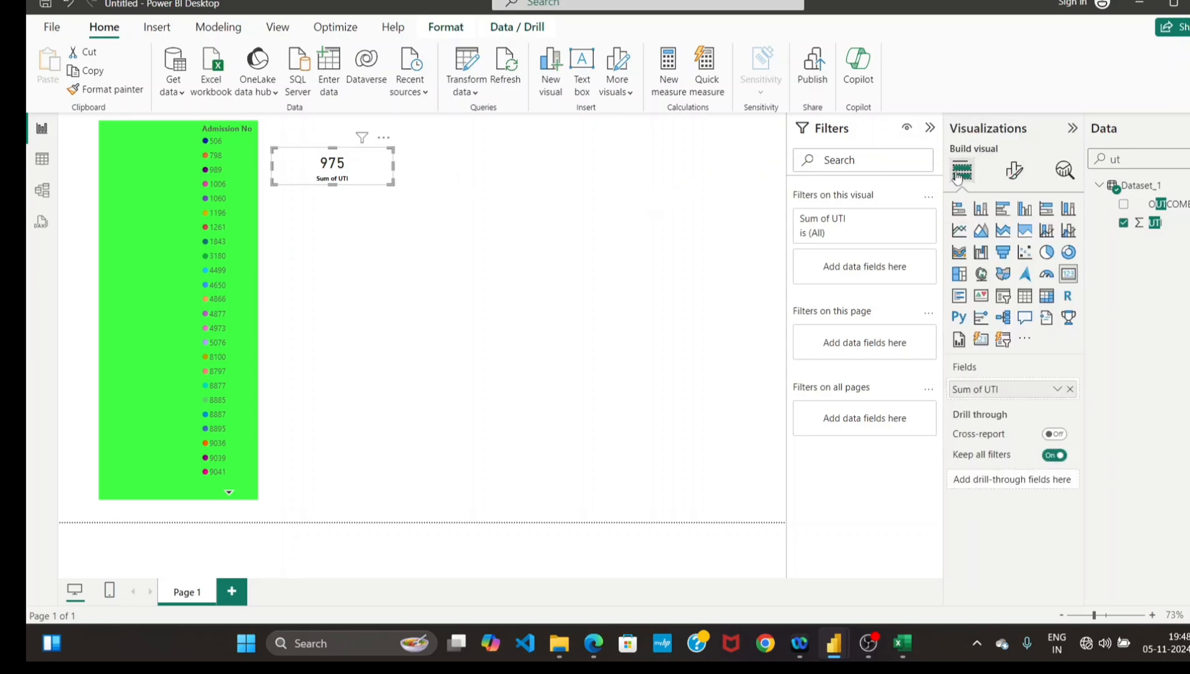
Set the UTI card's background effect to the custom hex colour #119E18.
click(1014, 171)
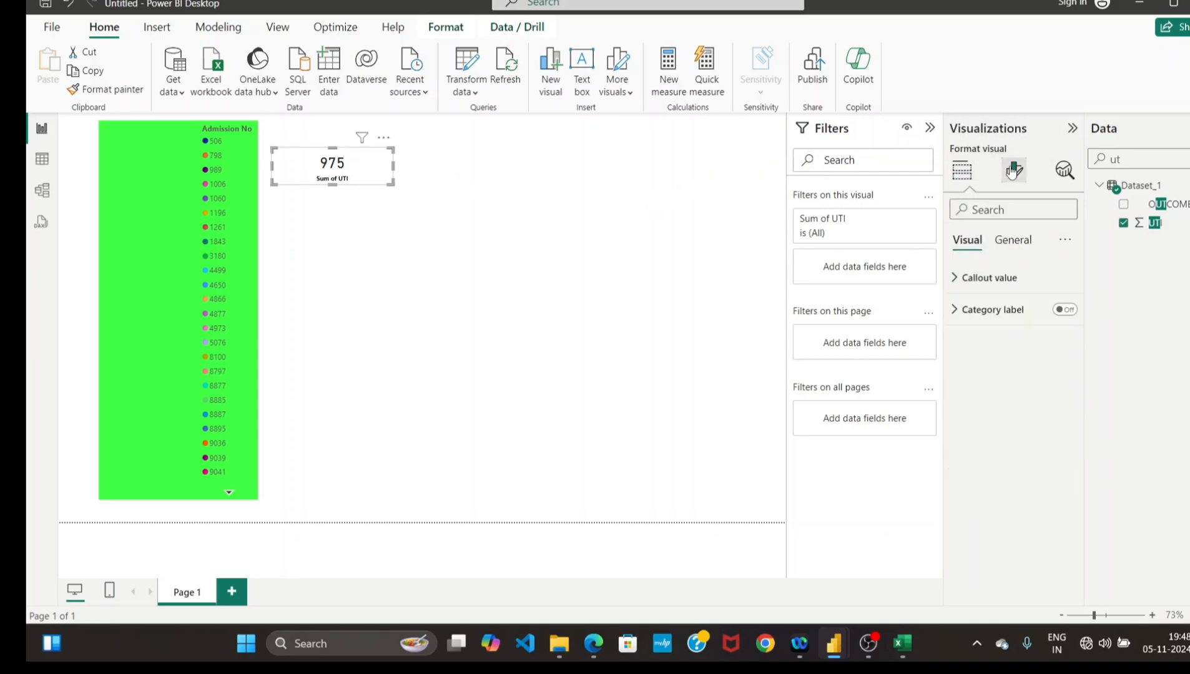
click(1011, 248)
click(958, 343)
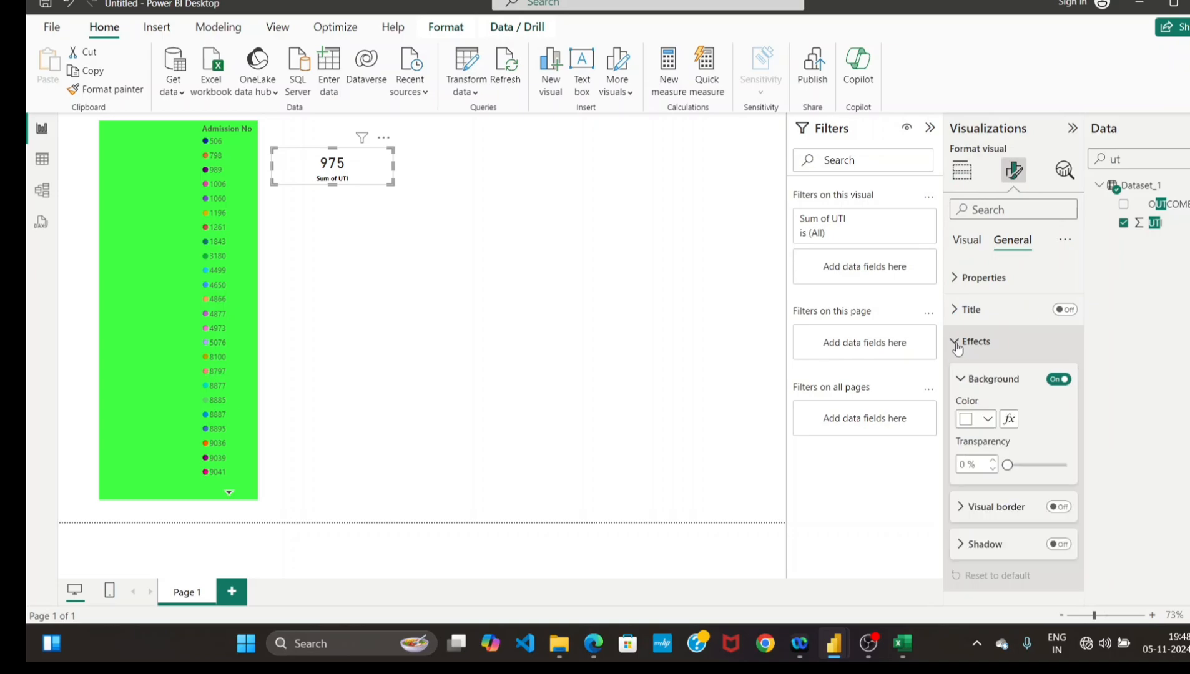
click(987, 420)
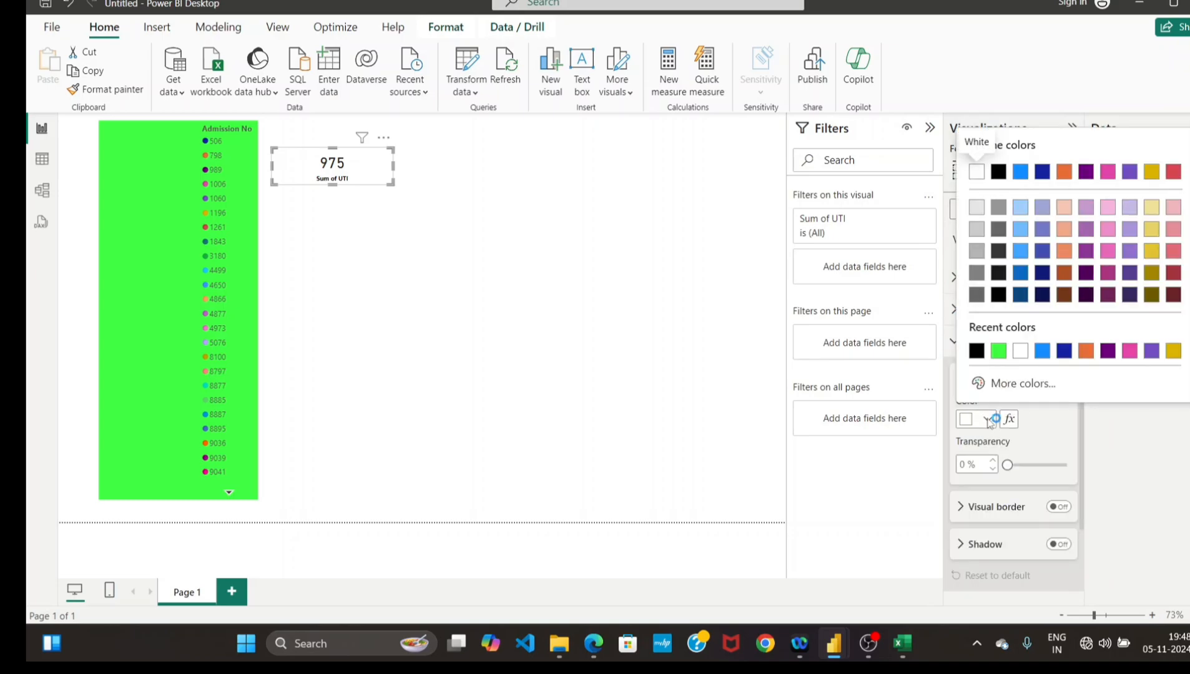
click(1006, 387)
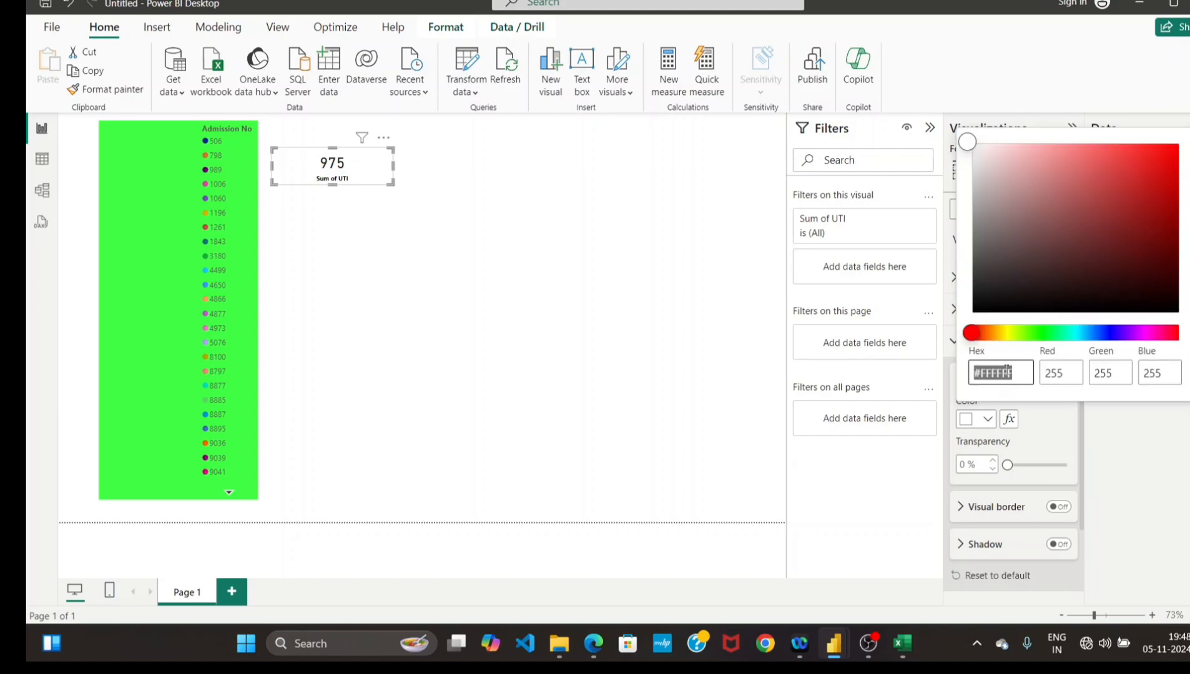
click(1014, 370)
key(BackSpace)
key(BackSpace)
key(BackSpace)
key(BackSpace)
key(BackSpace)
text(119e18)
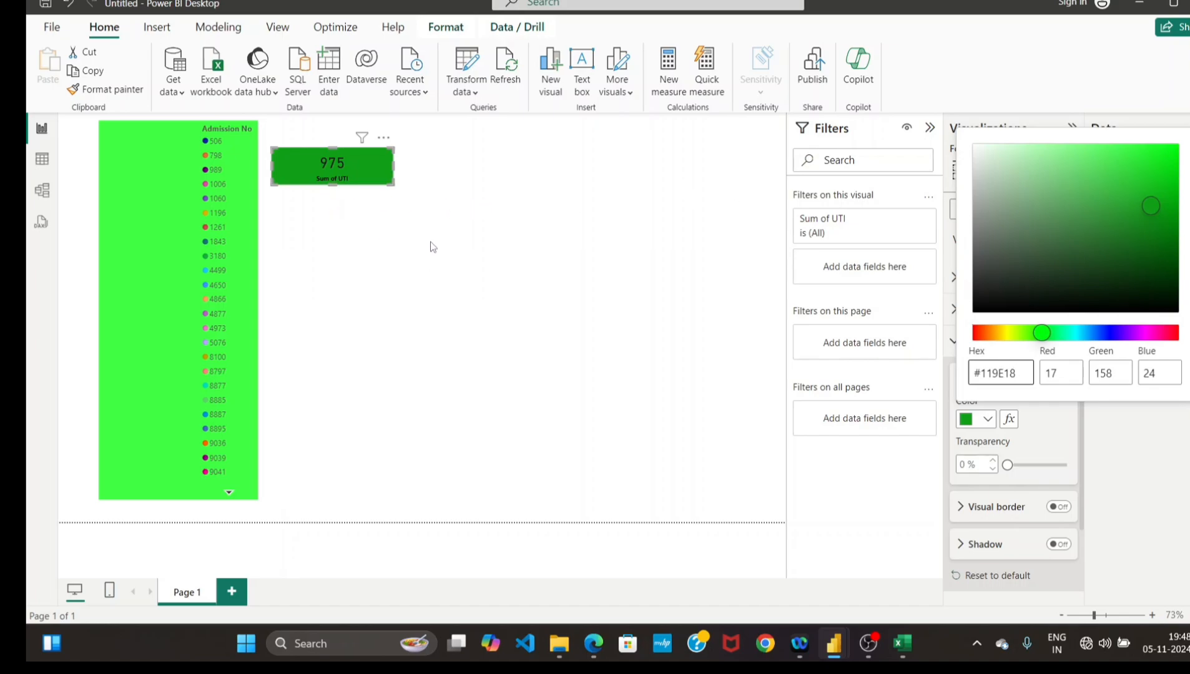
click(432, 201)
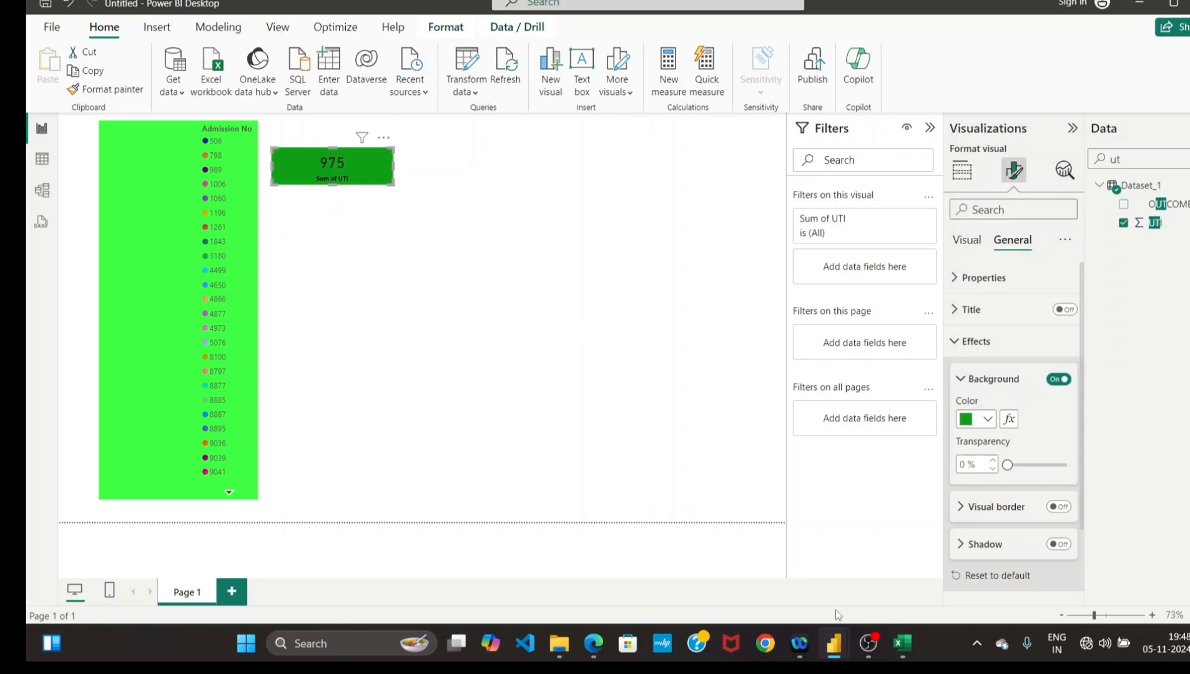
Compare with the row of summary cards in the finished 22OCTOBER report and return to the untitled report.
mouse_move(839, 650)
click(762, 577)
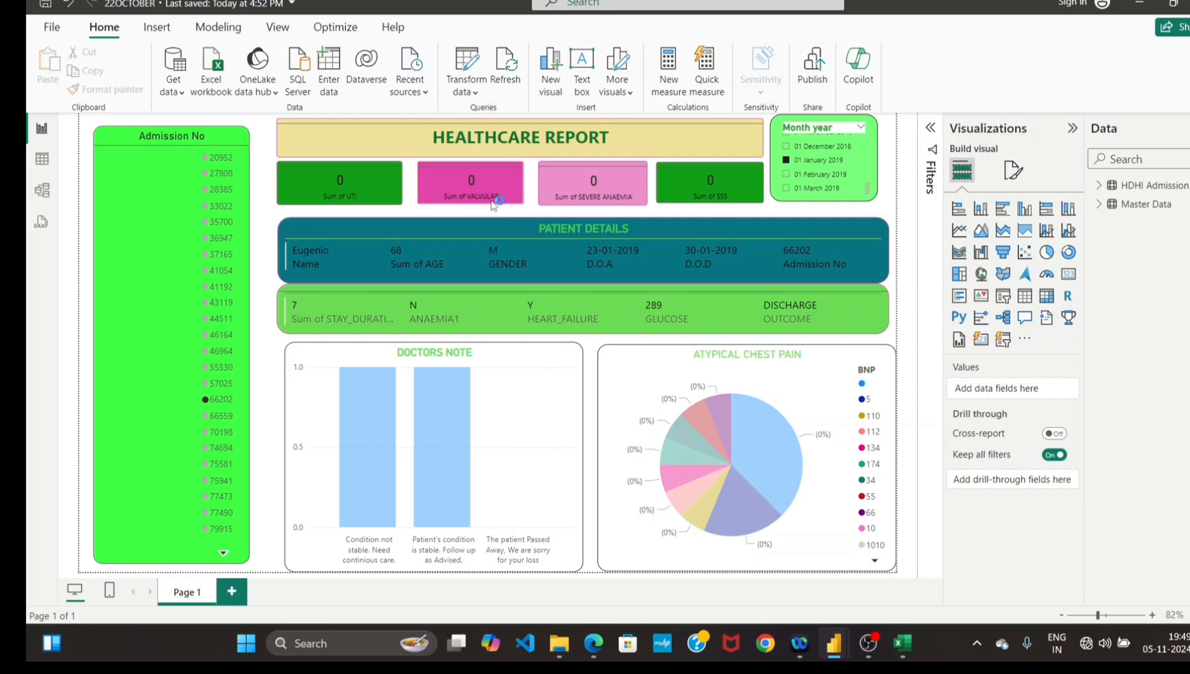
mouse_move(899, 646)
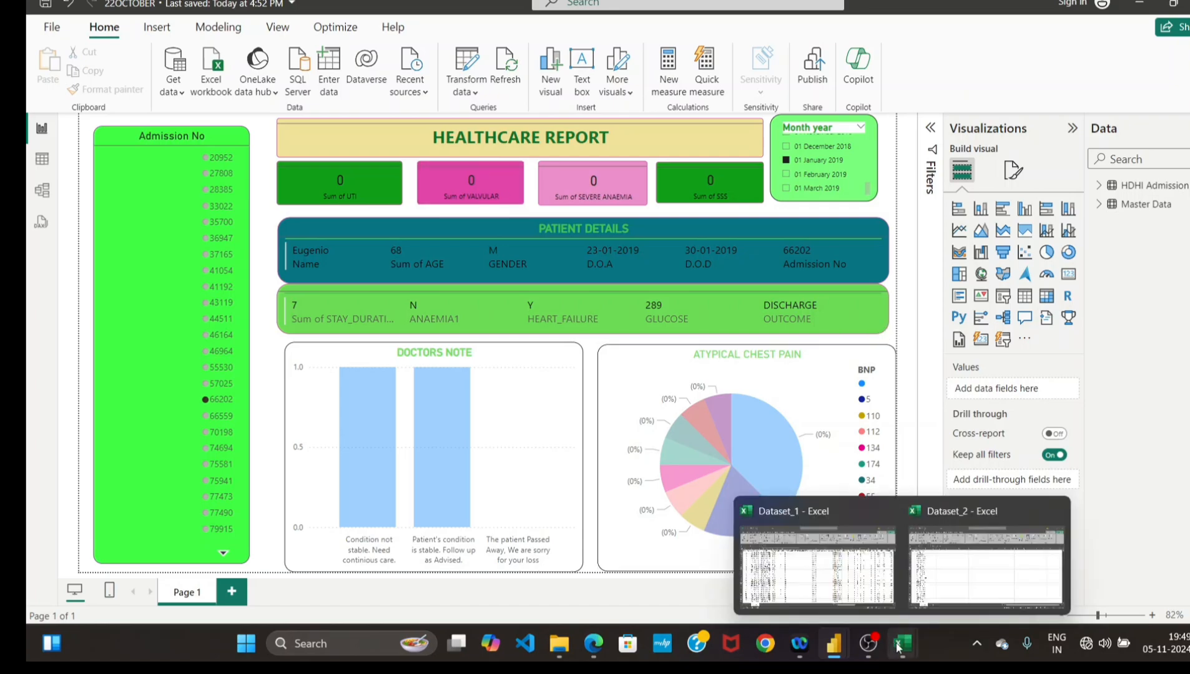
mouse_move(834, 643)
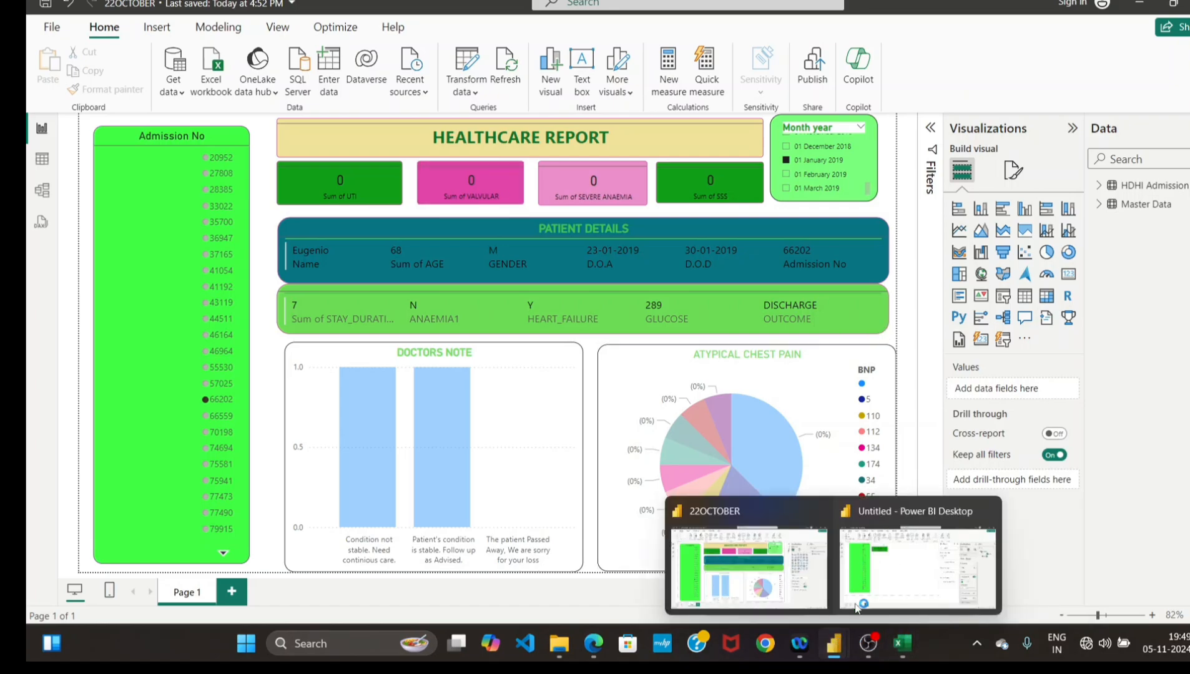
click(857, 609)
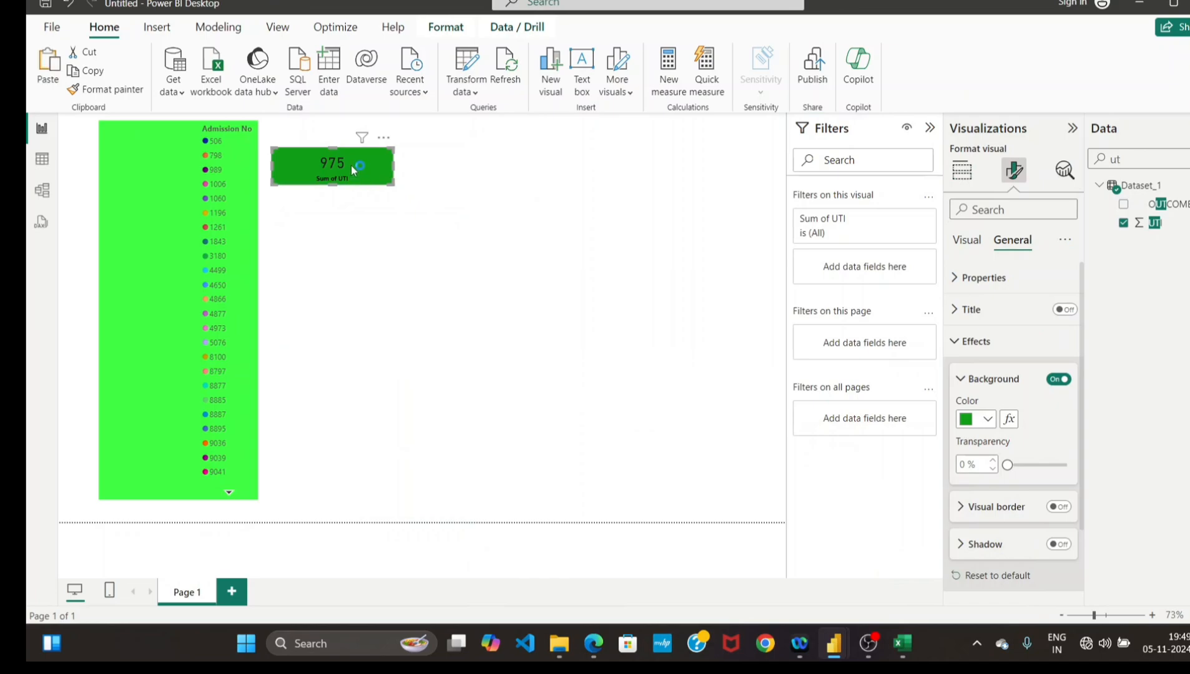
Duplicate the green UTI card, place the copy level beside the original, and remove Sum of UTI from the copy.
click(459, 178)
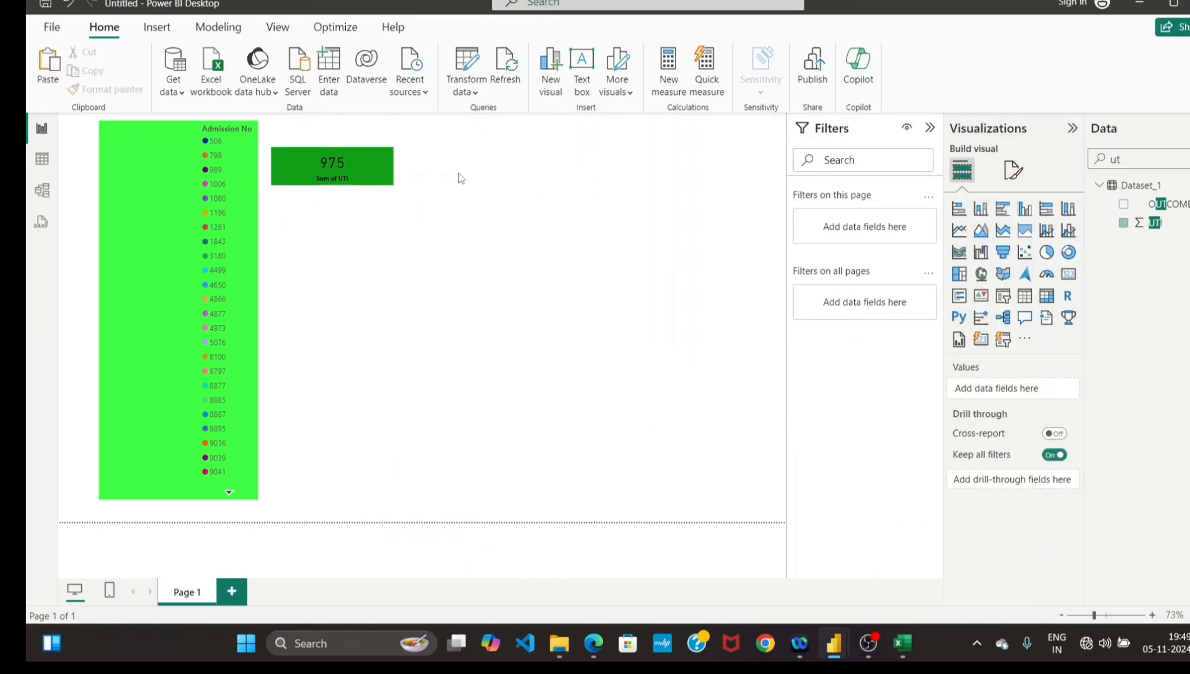
key(ctrl+v)
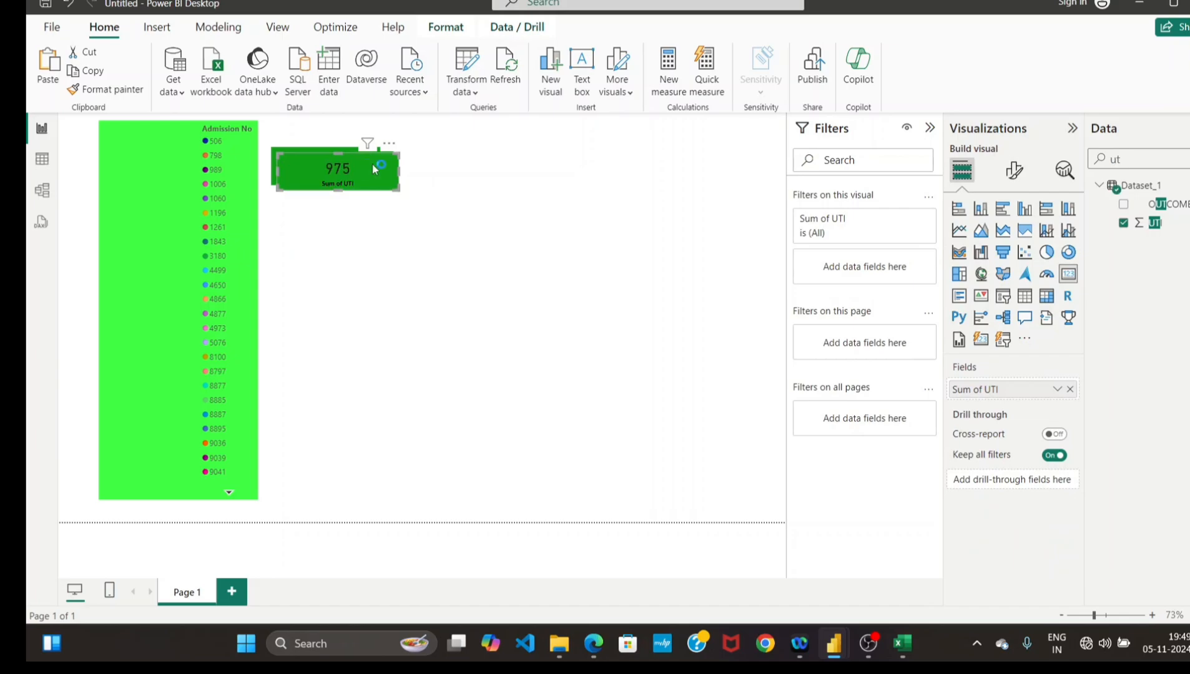
drag(372, 165, 483, 161)
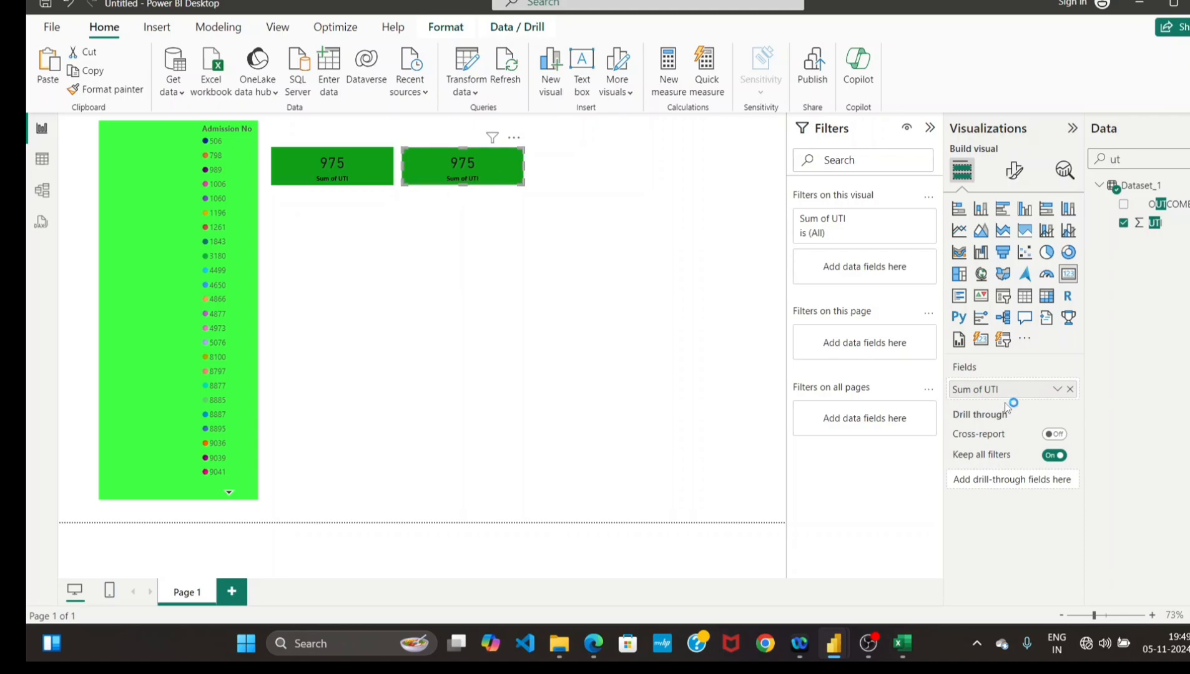
click(1070, 390)
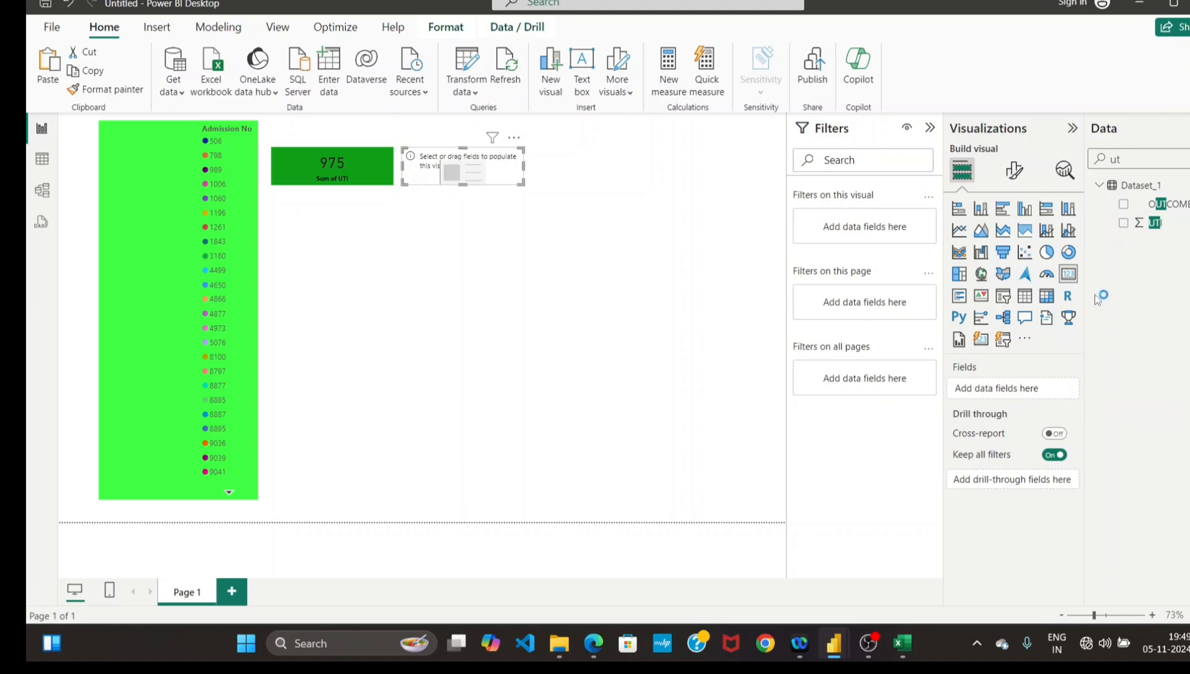
Clear the field search and check the summary cards in the finished 22OCTOBER report before returning to the untitled report.
key(BackSpace)
key(BackSpace)
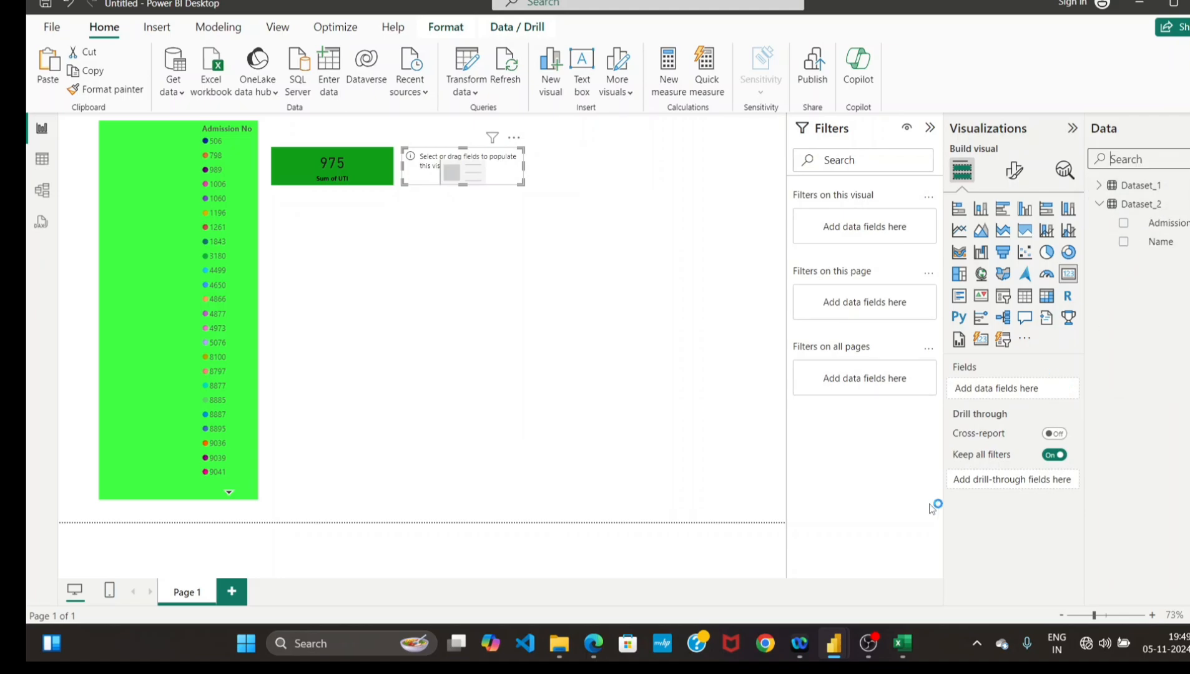
mouse_move(835, 655)
click(748, 567)
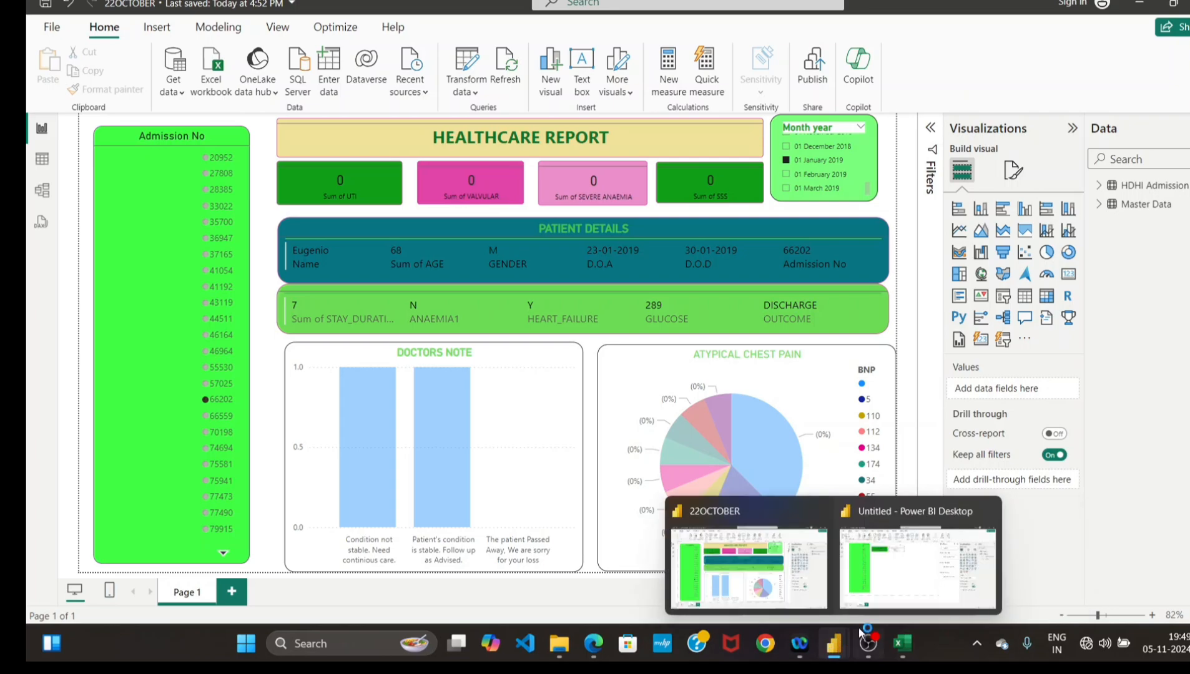
mouse_move(832, 643)
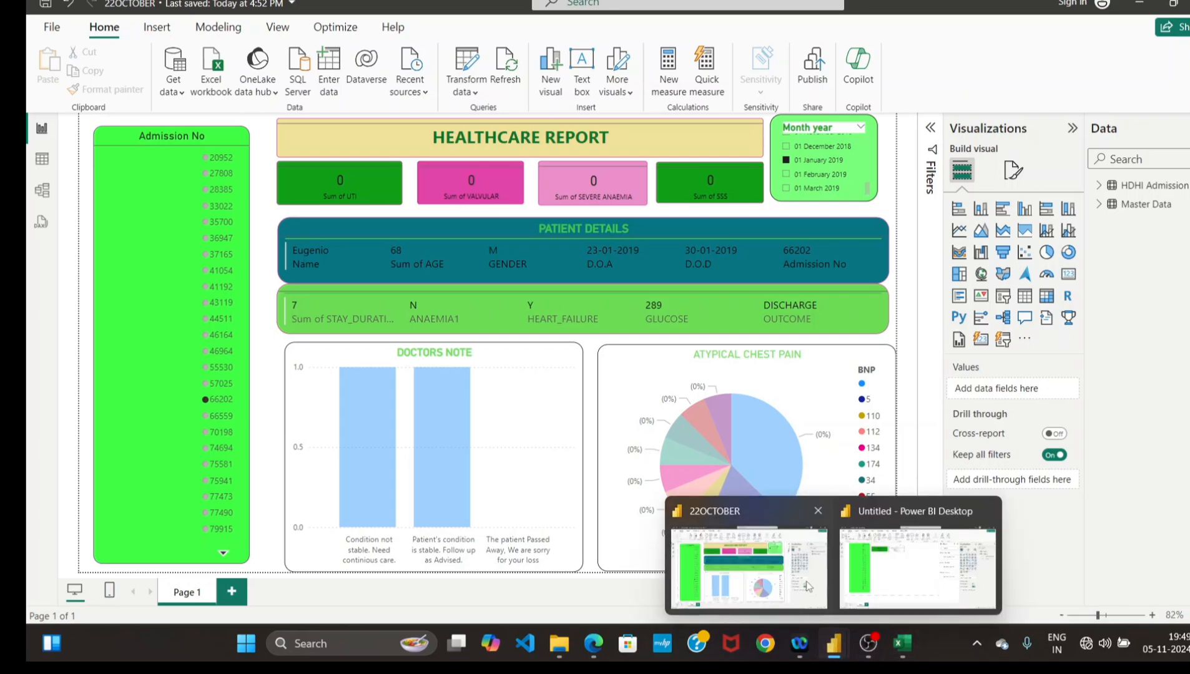
click(850, 557)
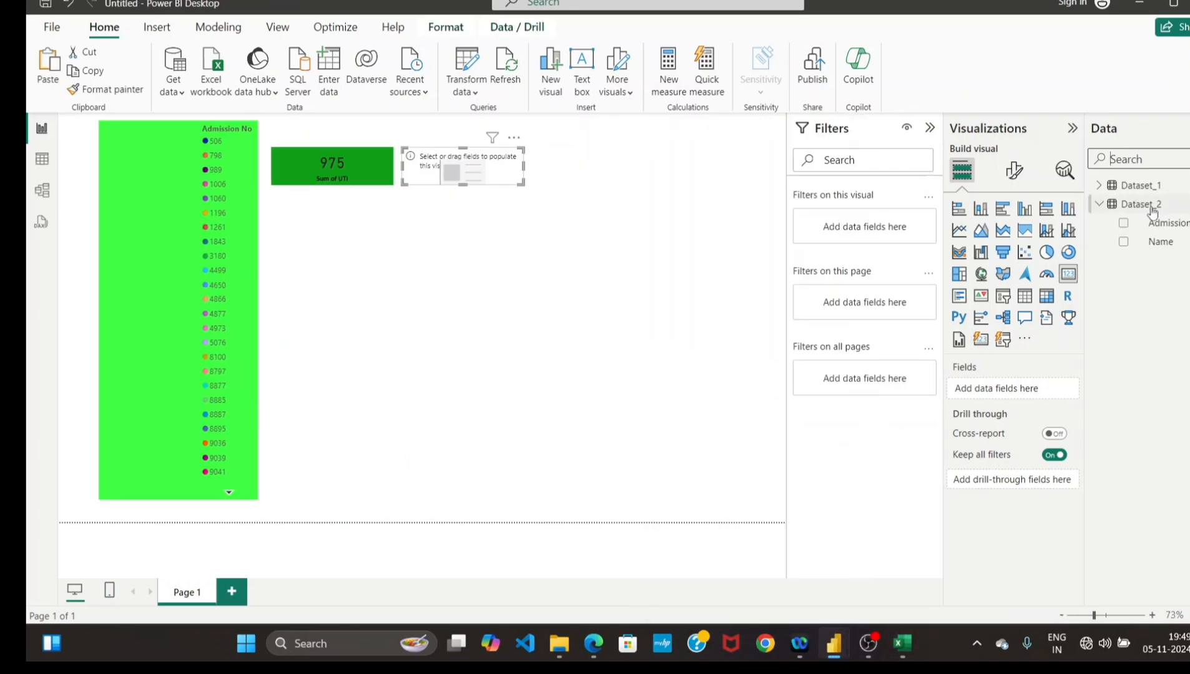
Search the fields for "val" and add VALVULAR from Dataset_1 to the empty card beside the UTI card.
click(1122, 158)
text(val)
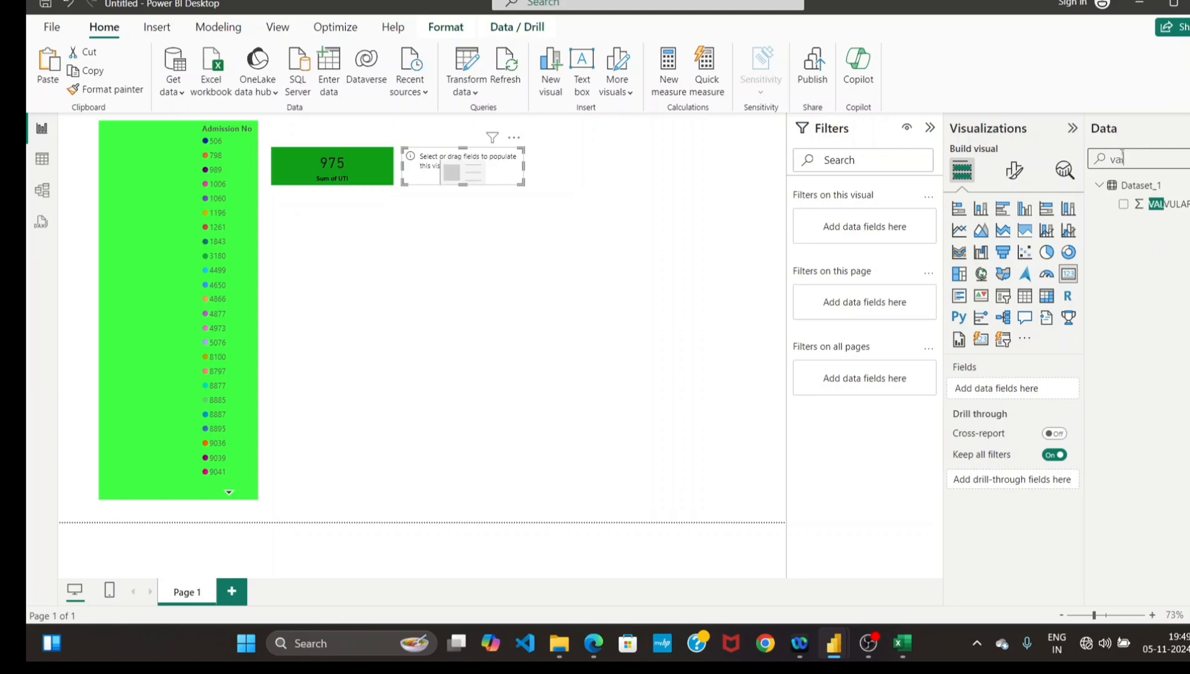
click(1123, 205)
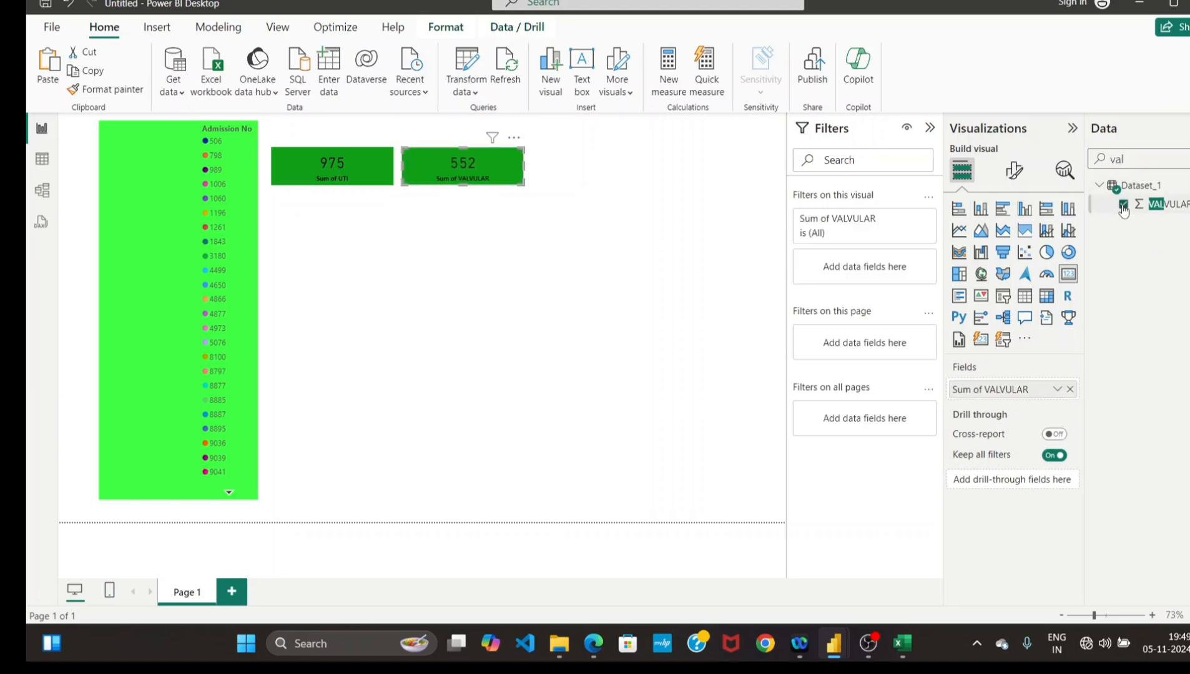
click(531, 230)
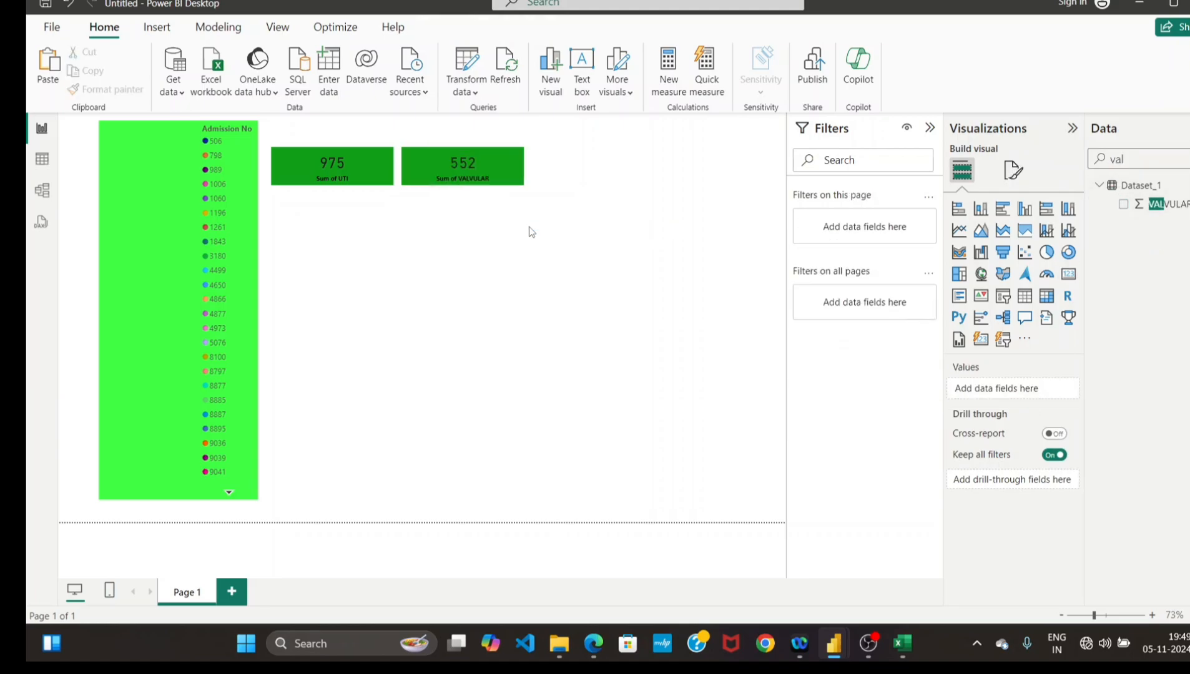
Set the VALVULAR card's background effect to the custom hex colour #E0C8FC.
click(502, 169)
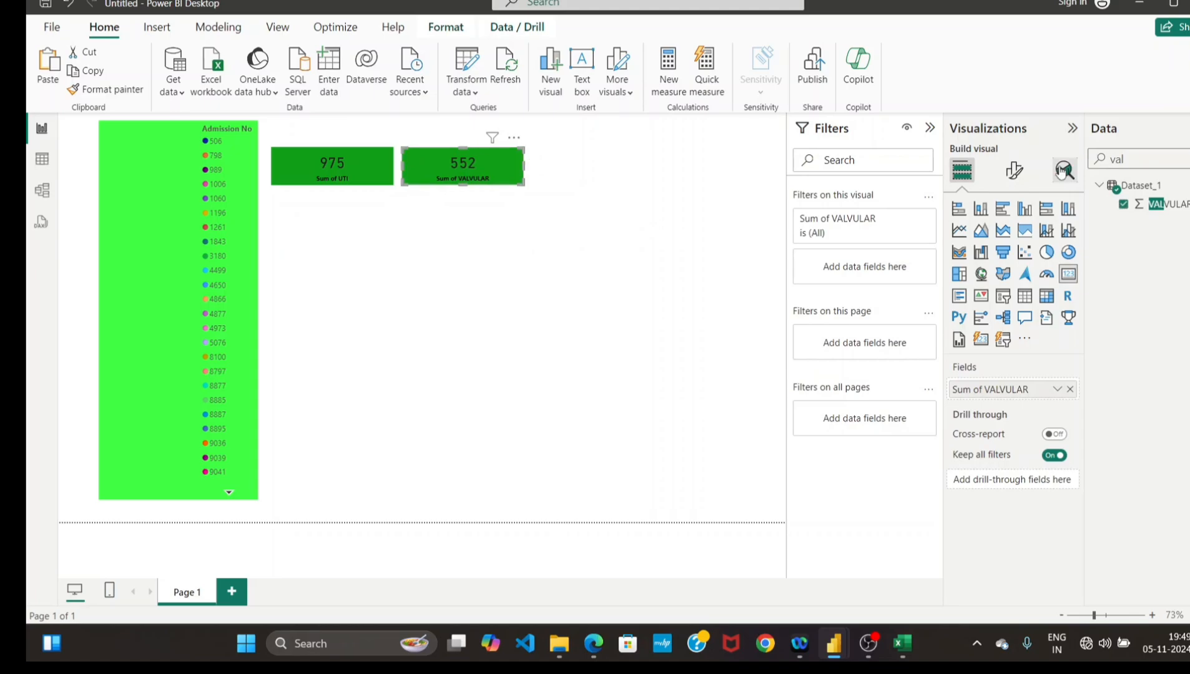
click(1014, 170)
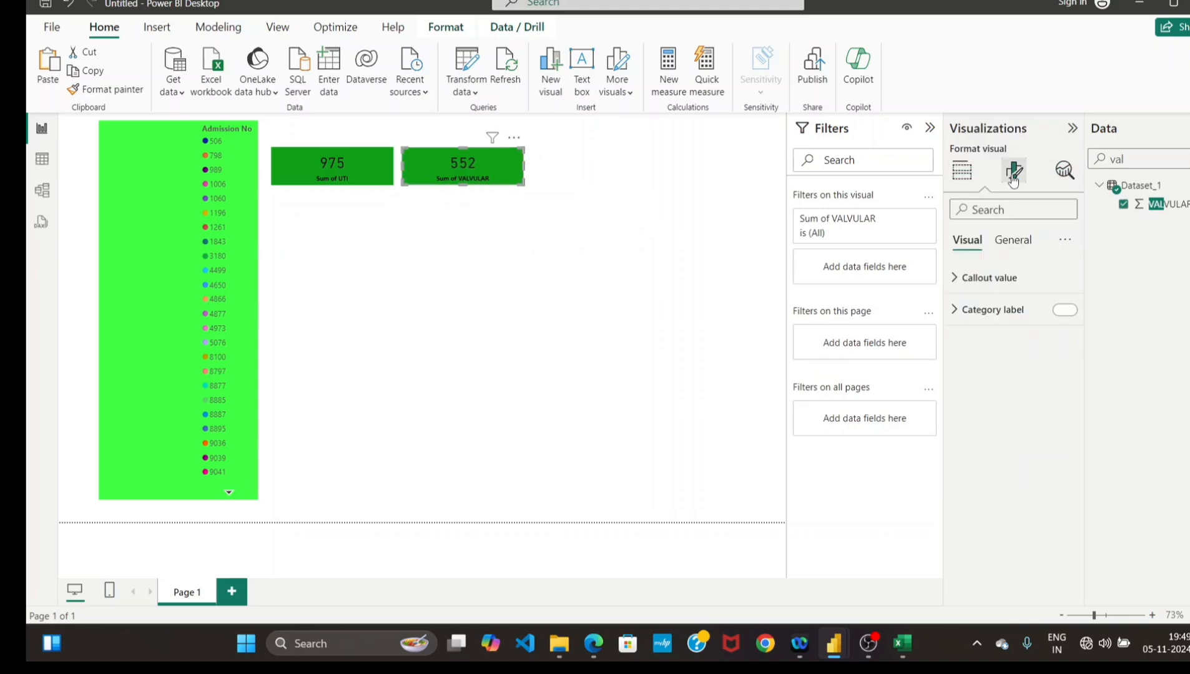
click(1012, 243)
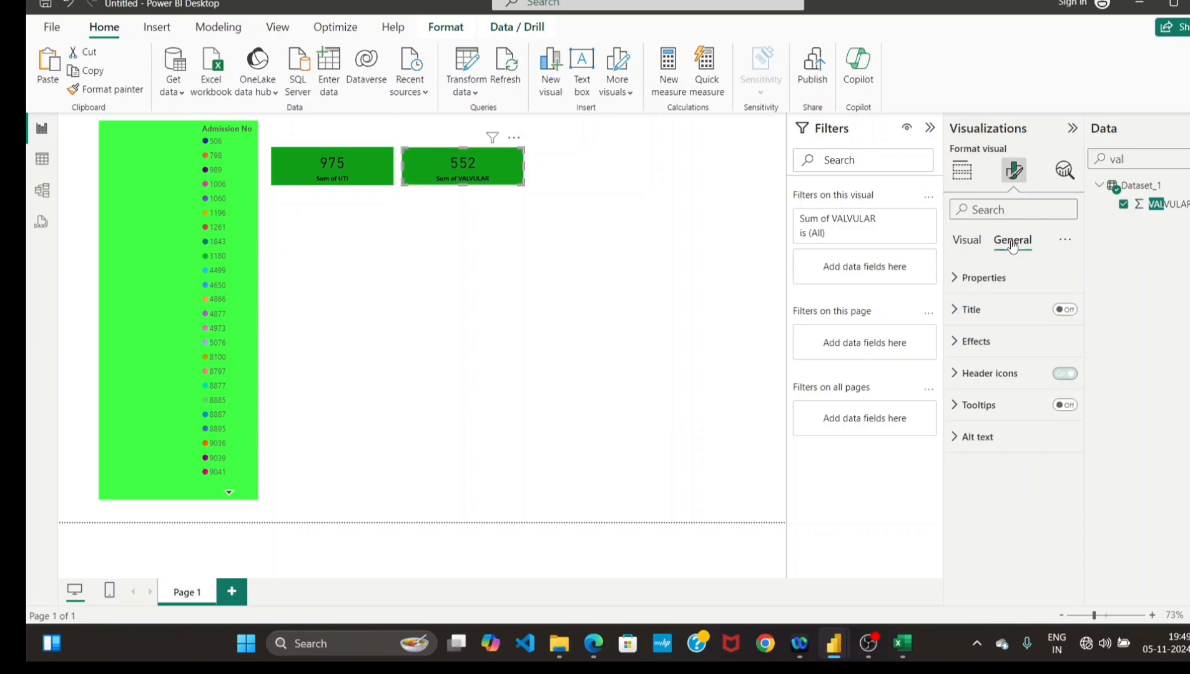
click(955, 344)
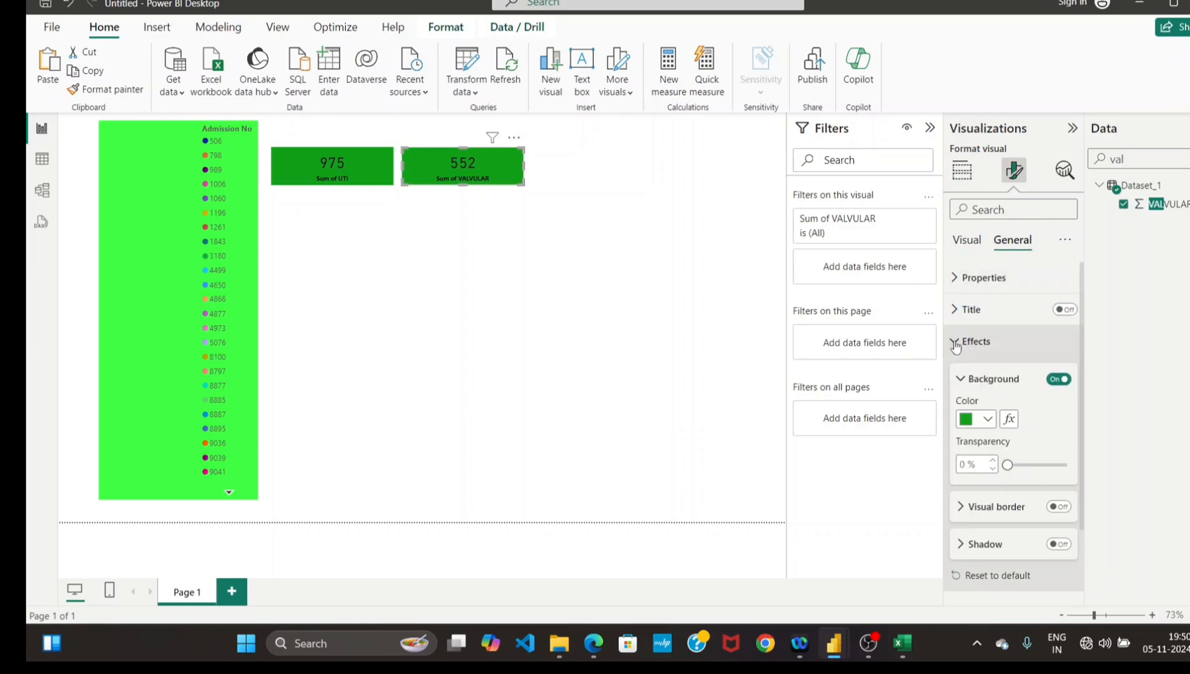
click(987, 418)
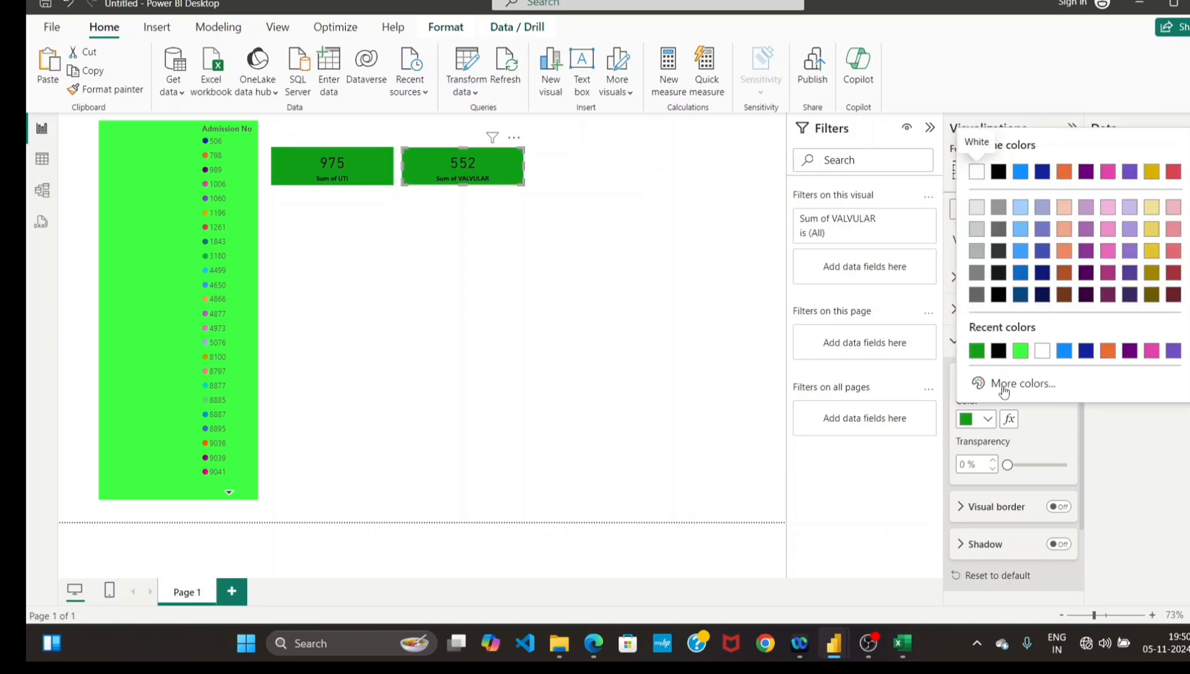
click(1002, 388)
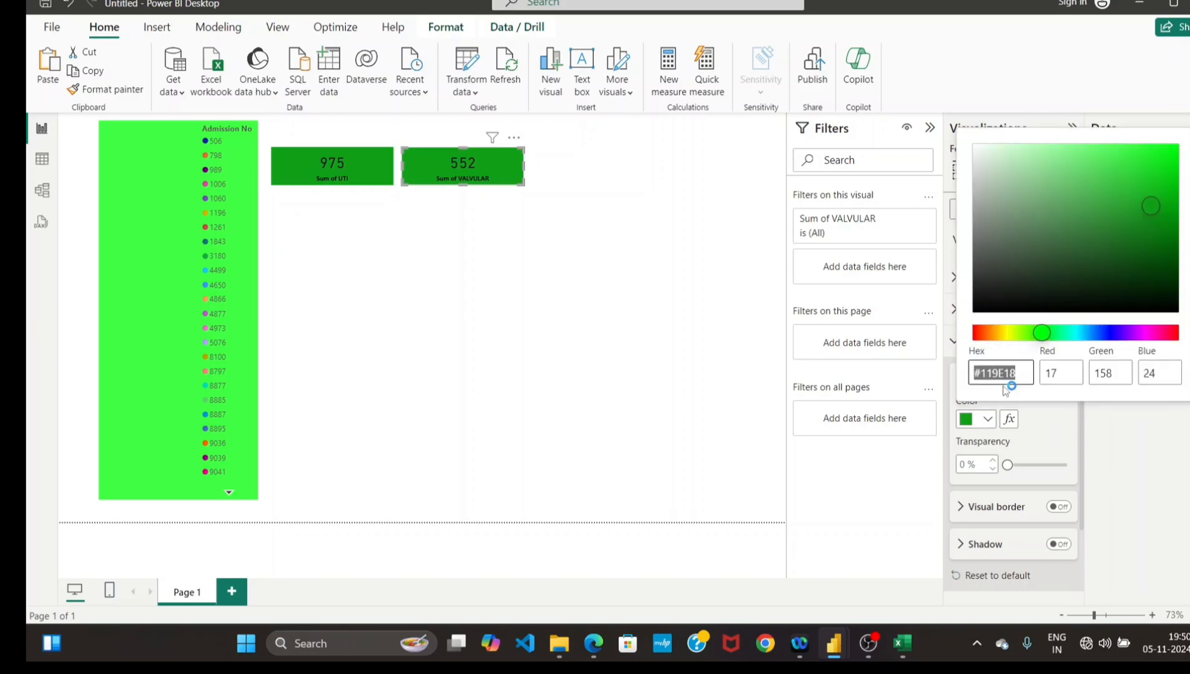
click(1020, 375)
key(BackSpace)
key(BackSpace)
key(BackSpace)
key(BackSpace)
key(BackSpace)
key(BackSpace)
text(E0)
text(C8FC)
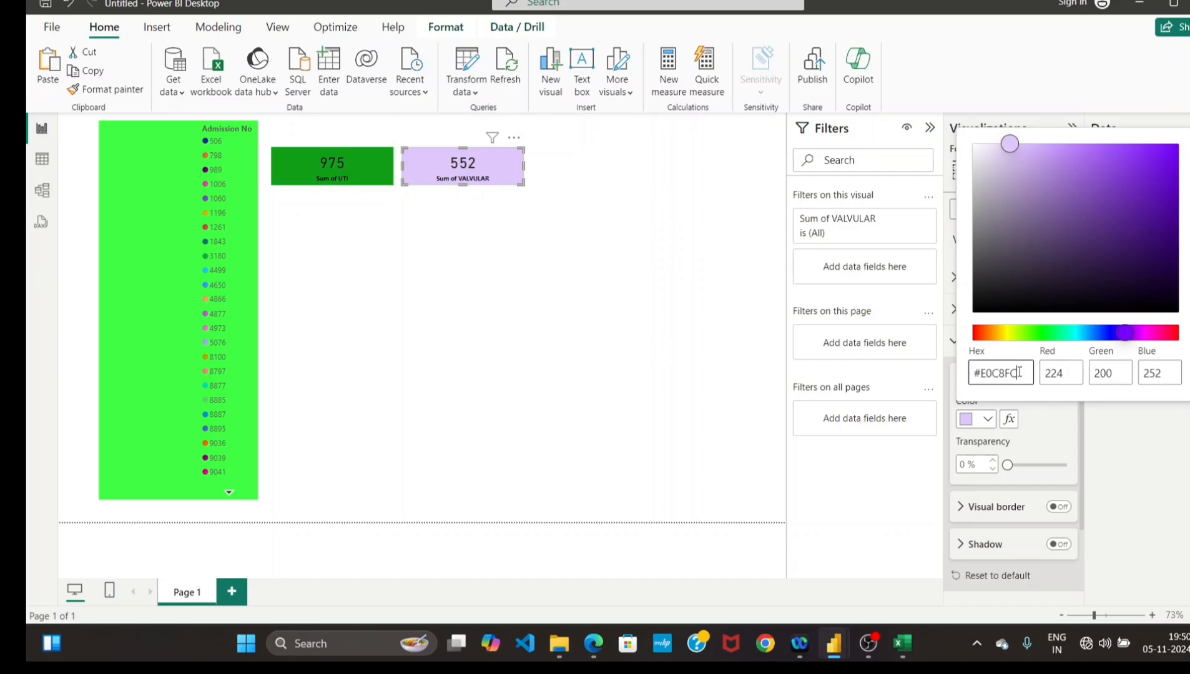
Change the VALVULAR card's background to the custom hex colour #EC8FCA.
key(BackSpace)
key(BackSpace)
key(BackSpace)
key(BackSpace)
key(BackSpace)
key(BackSpace)
text(EC8FCA)
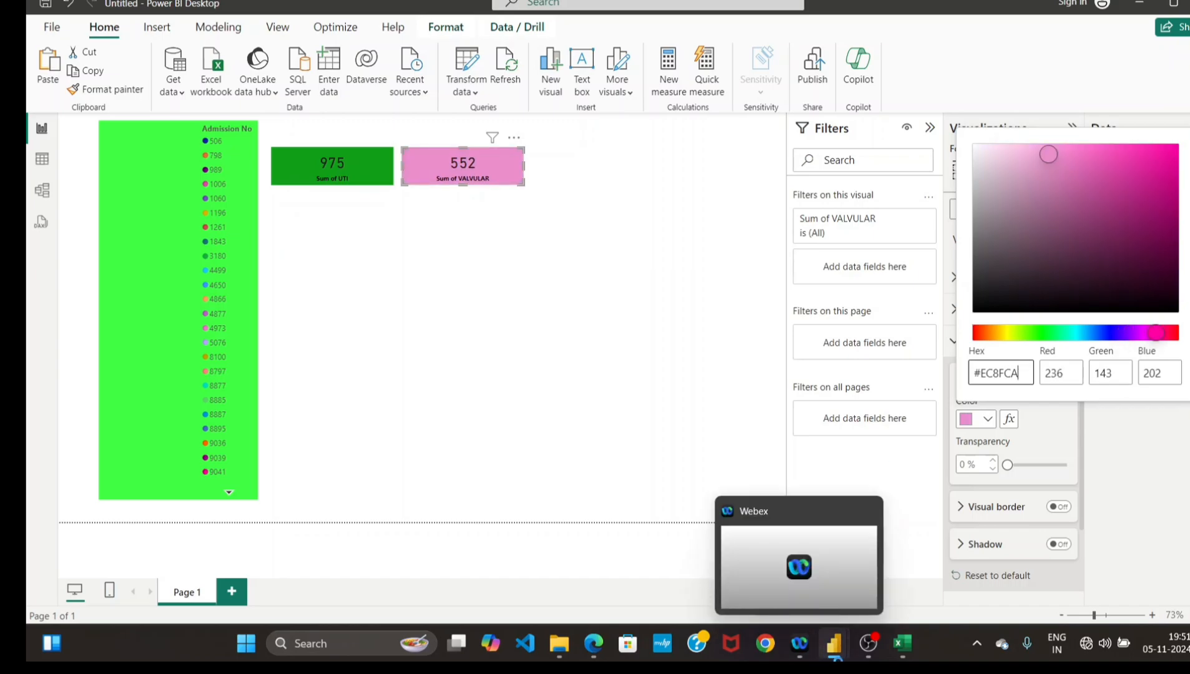
Compare the VALVULAR card's colour with the one in the 22OCTOBER report and return to the untitled report.
mouse_move(835, 655)
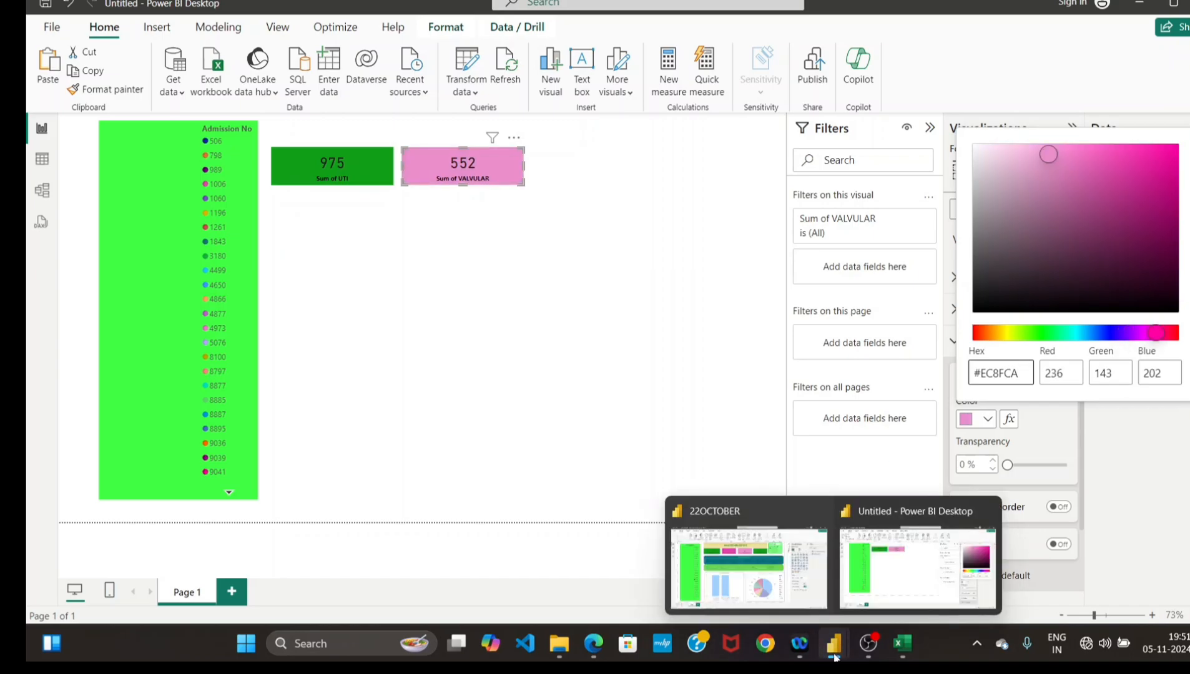
click(739, 565)
mouse_move(836, 653)
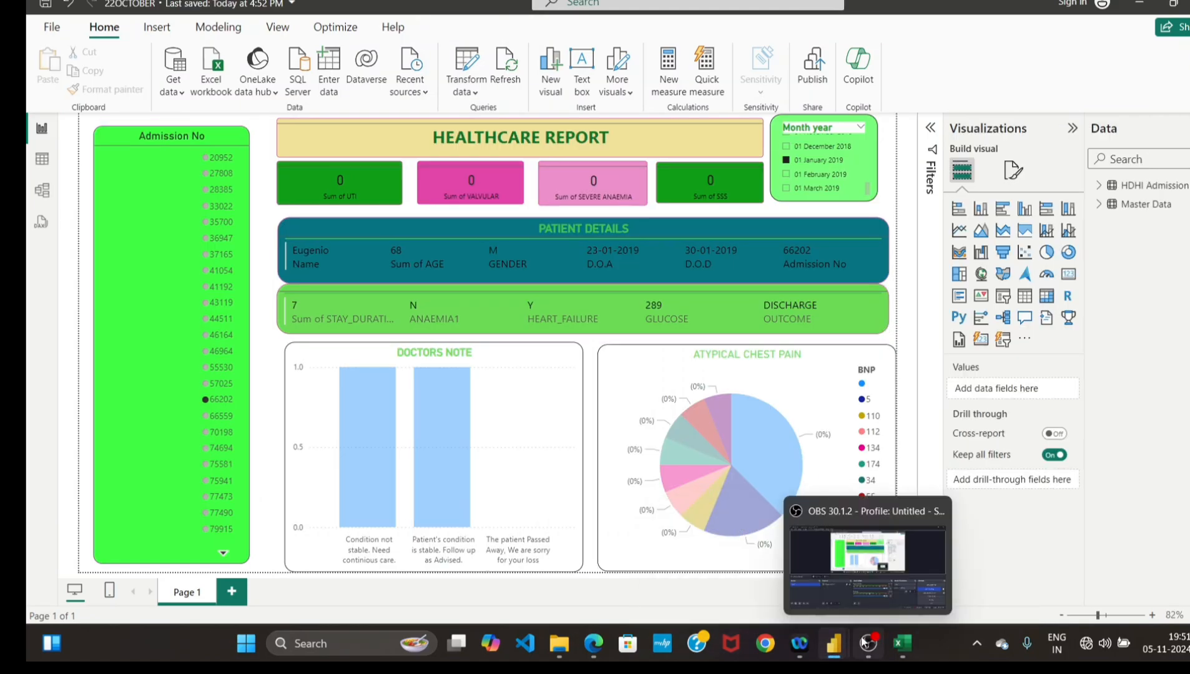
click(888, 570)
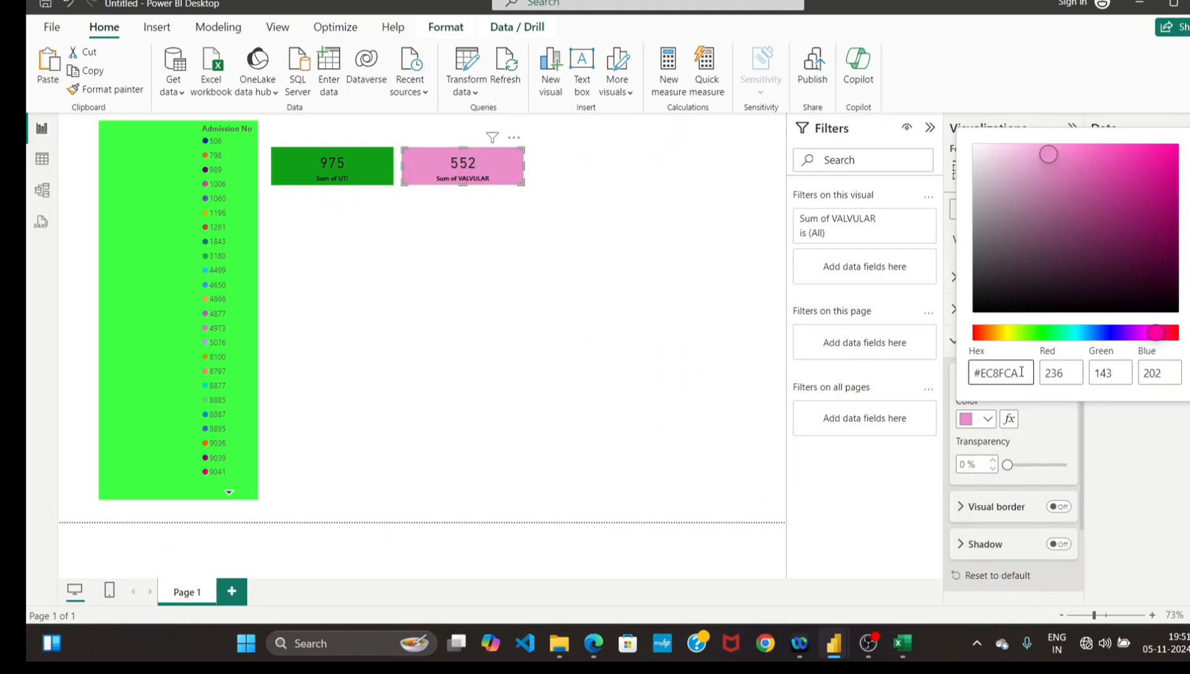
Set the VALVULAR card's background to the custom hex colour #E044A7.
key(BackSpace)
key(BackSpace)
key(BackSpace)
key(BackSpace)
key(BackSpace)
key(BackSpace)
text(E0)
text(44A7)
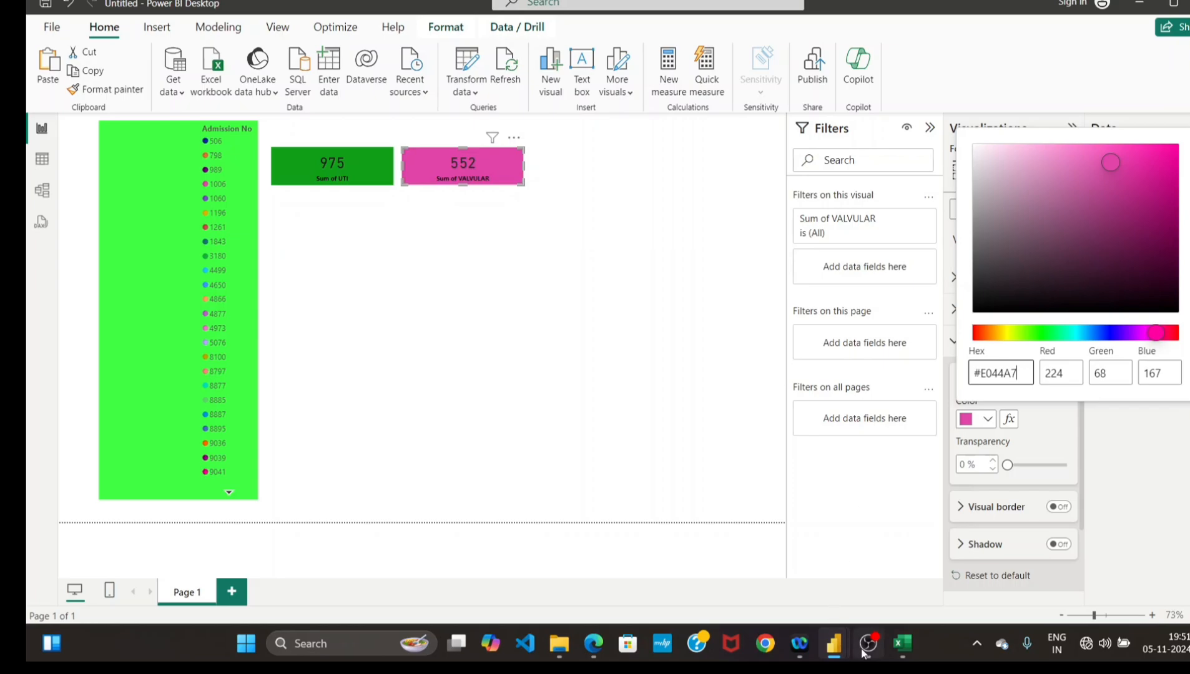
Check the pink cards' colours and the third card's field in the 22OCTOBER report, and return to the untitled report.
mouse_move(844, 651)
click(795, 596)
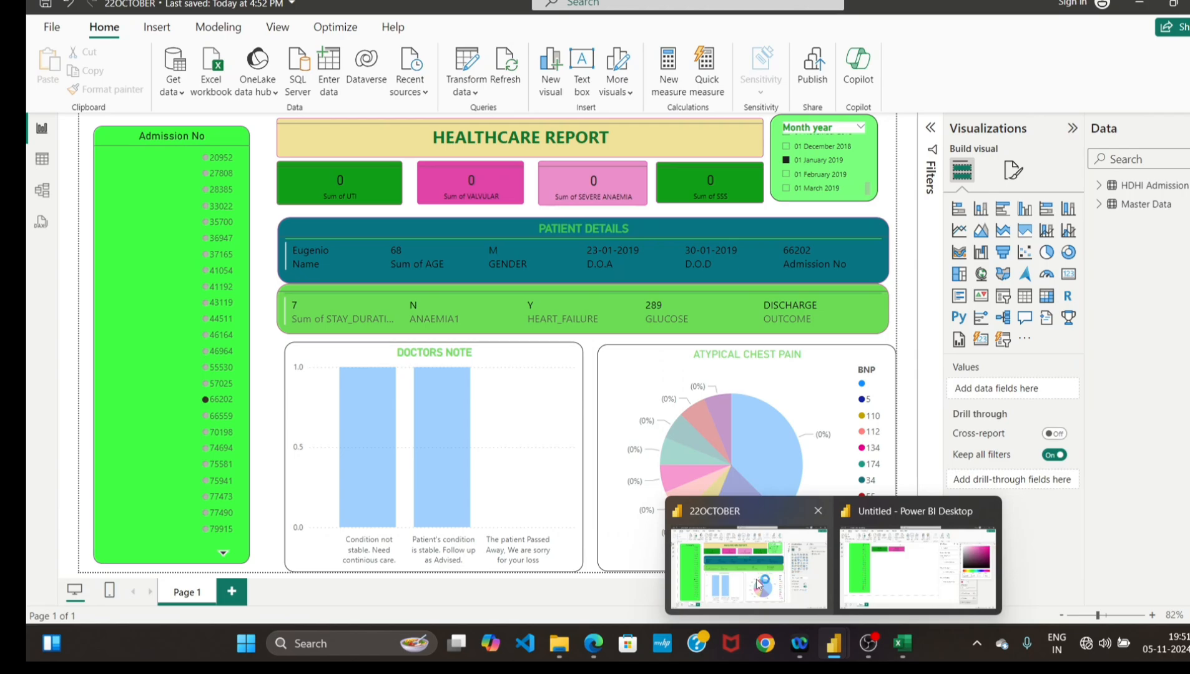
mouse_move(892, 580)
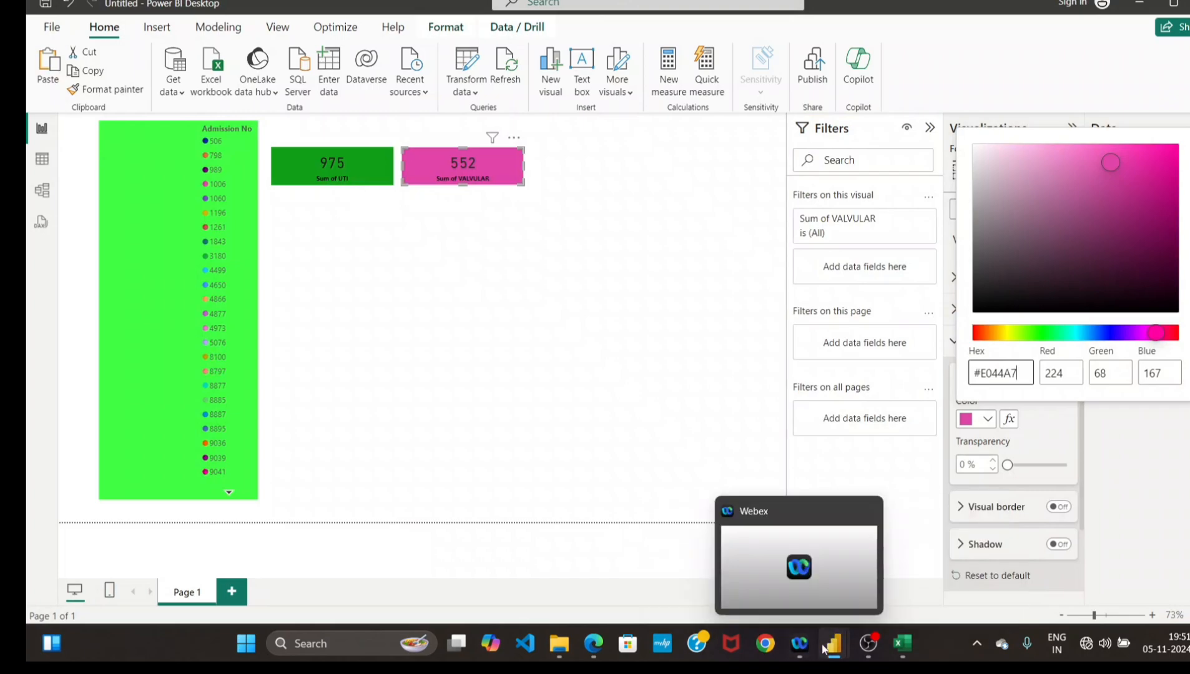
mouse_move(833, 646)
click(755, 578)
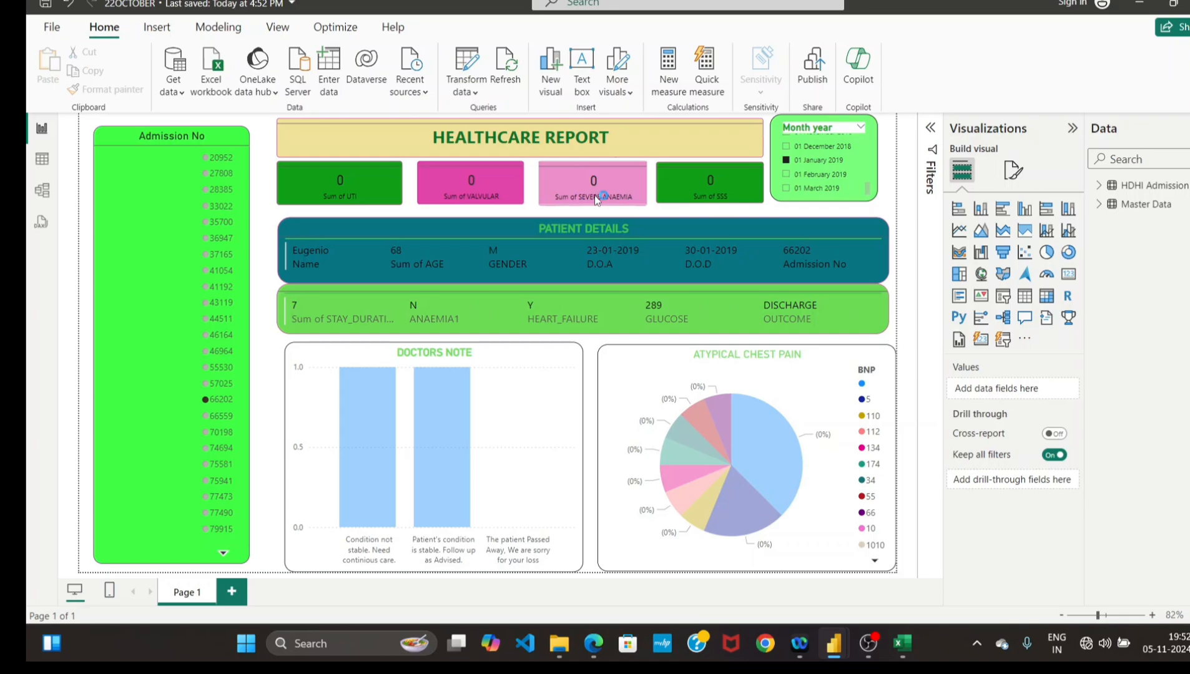
mouse_move(883, 645)
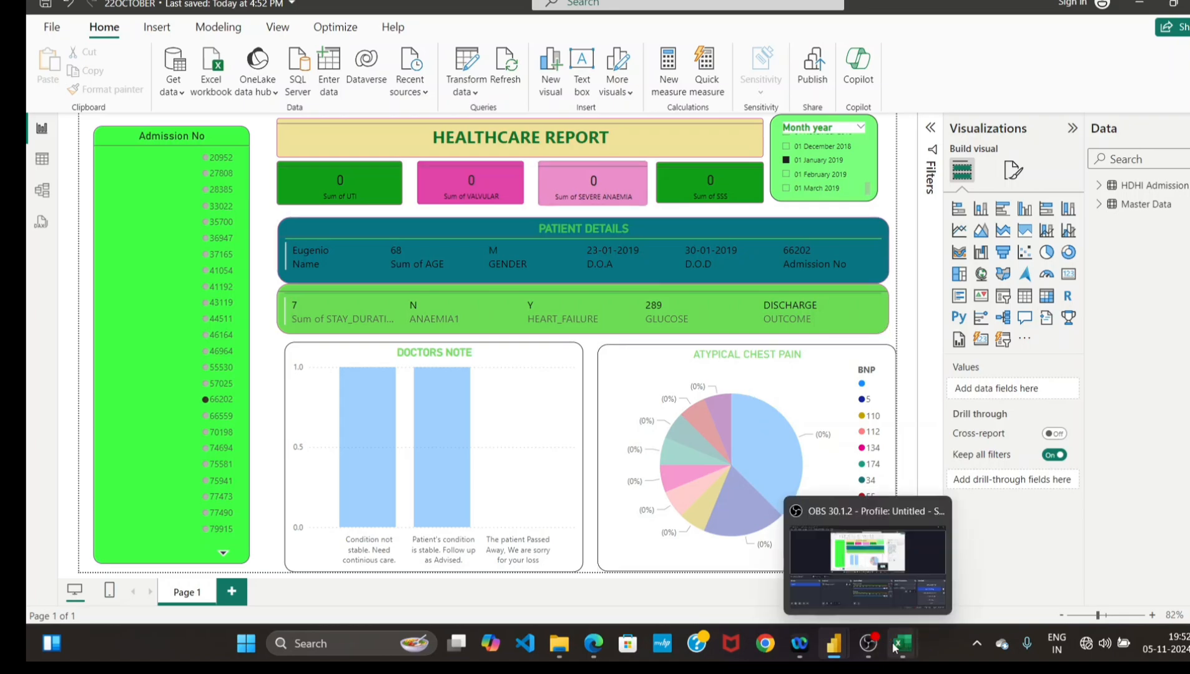
mouse_move(834, 643)
click(866, 606)
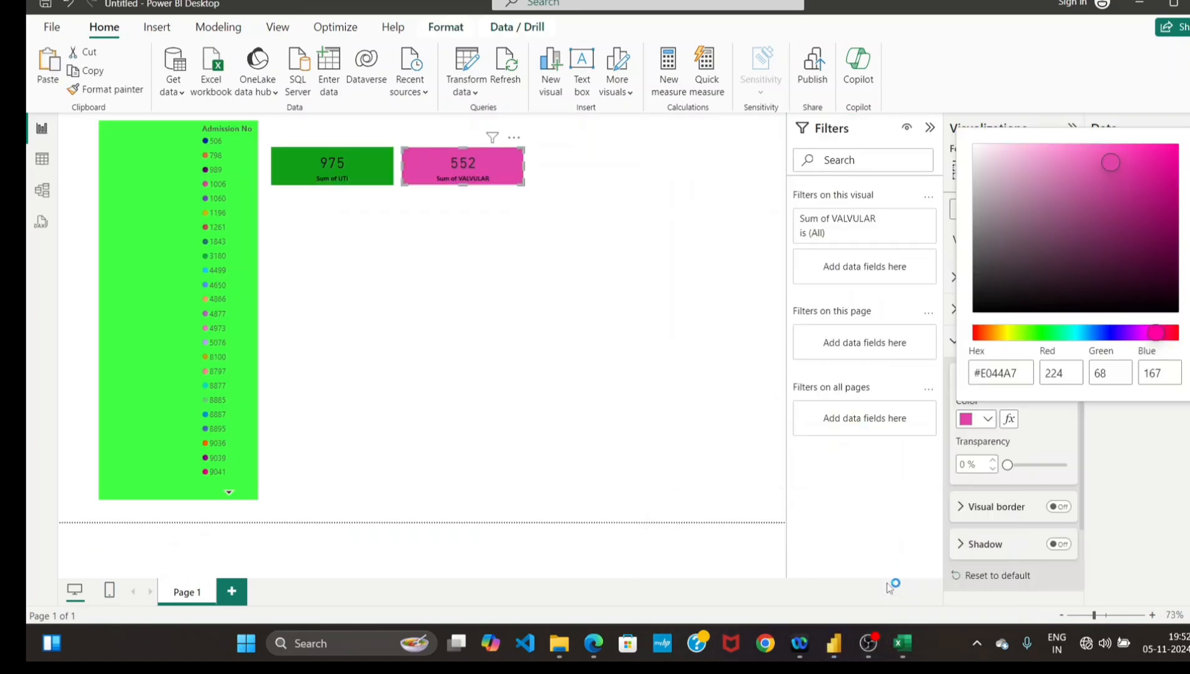
Duplicate the pink VALVULAR card, place the copy level beside the original, and remove Sum of VALVULAR from the copy.
click(487, 167)
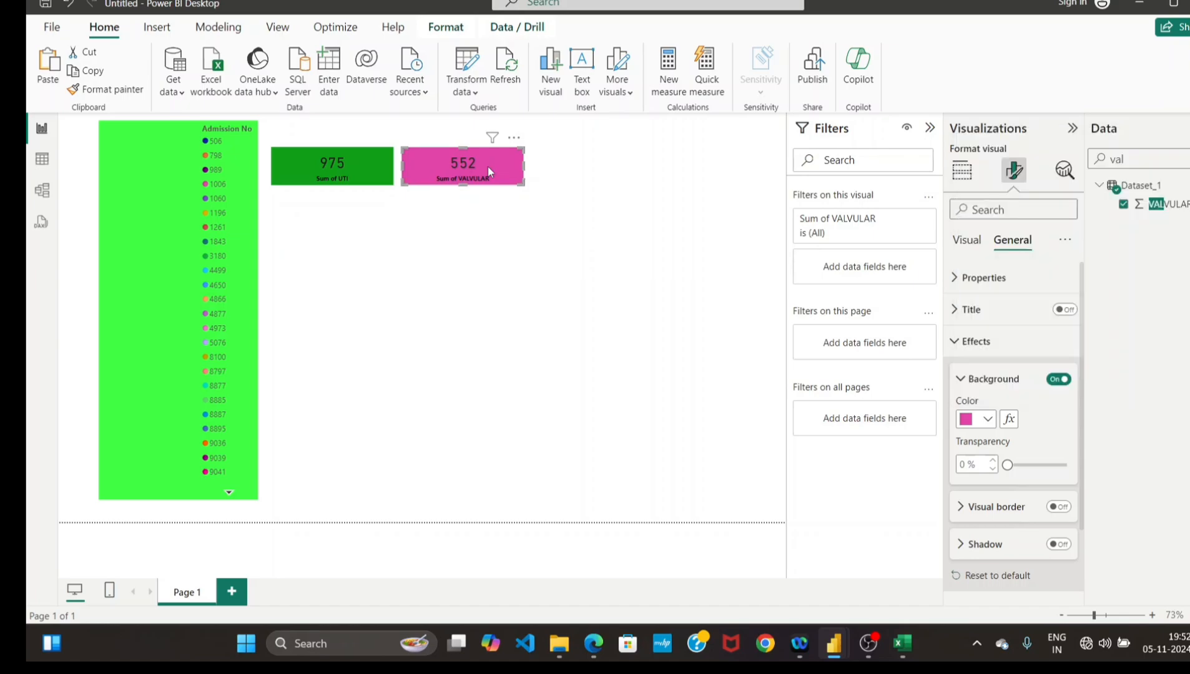
click(565, 165)
key(ctrl+v)
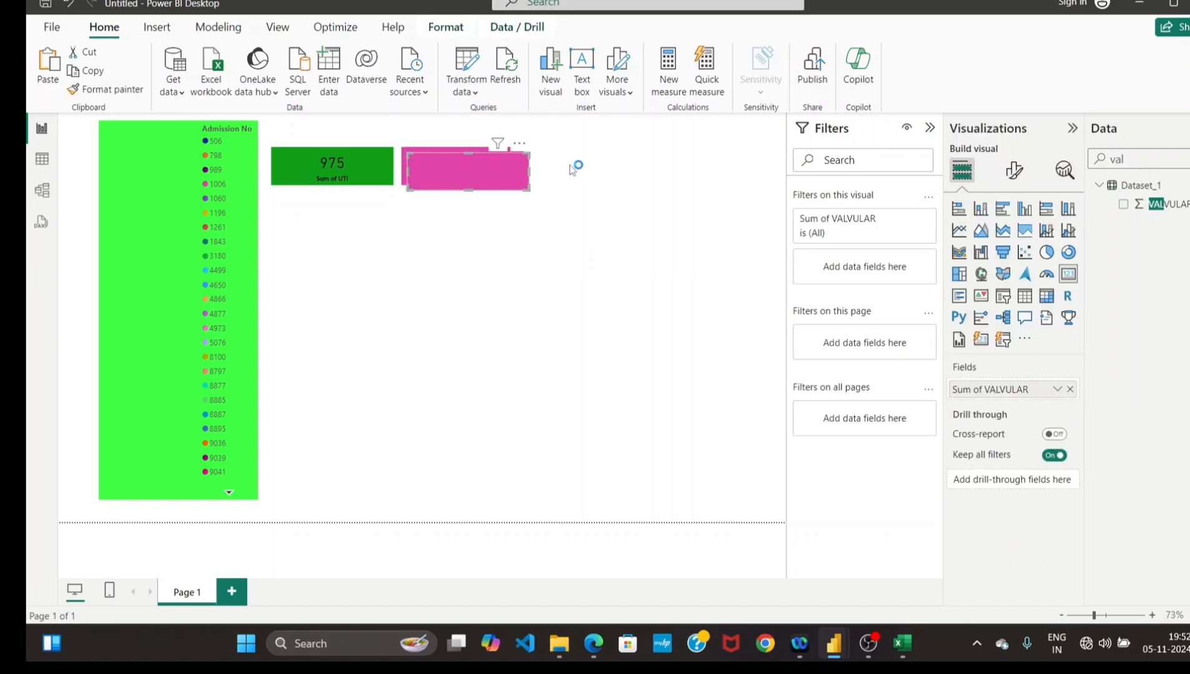
drag(499, 173, 627, 169)
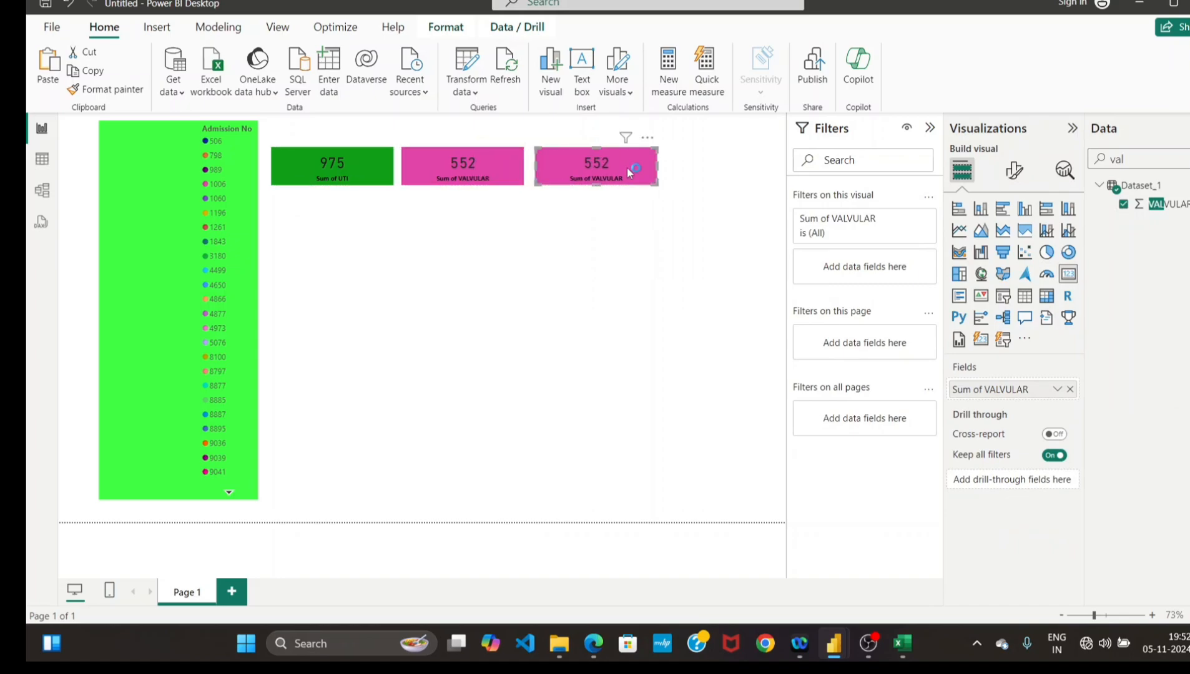
click(1071, 391)
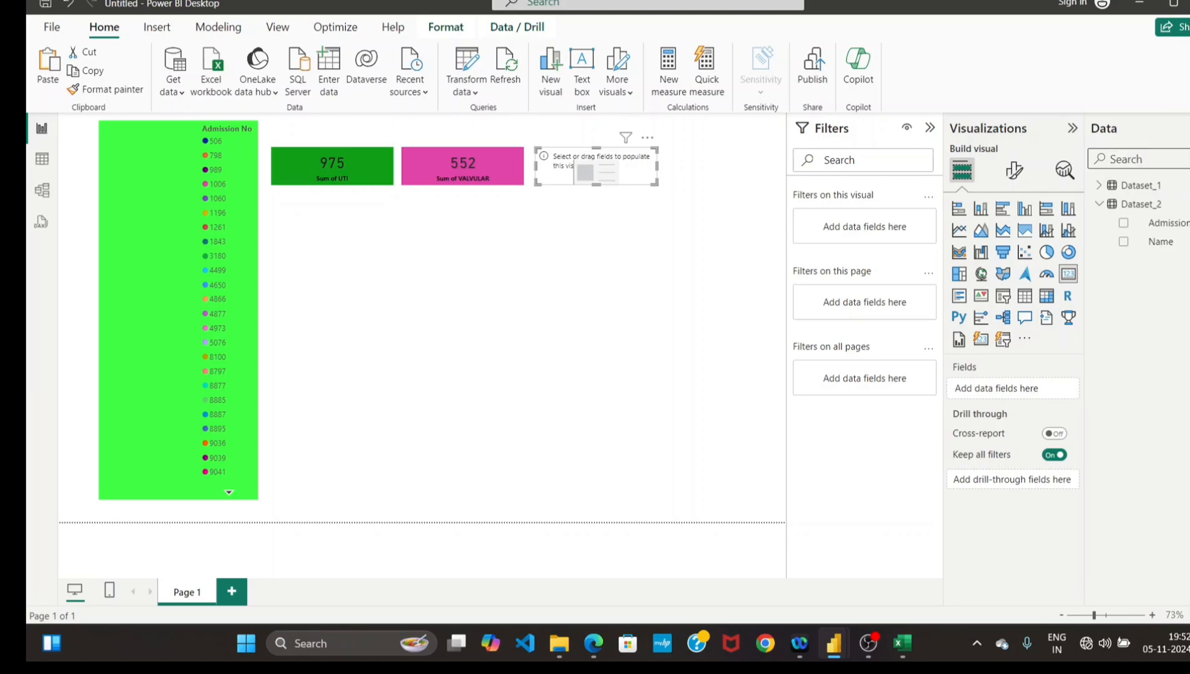
Search the data fields for "SERV" and shorten the search text to "SER".
text(SERV)
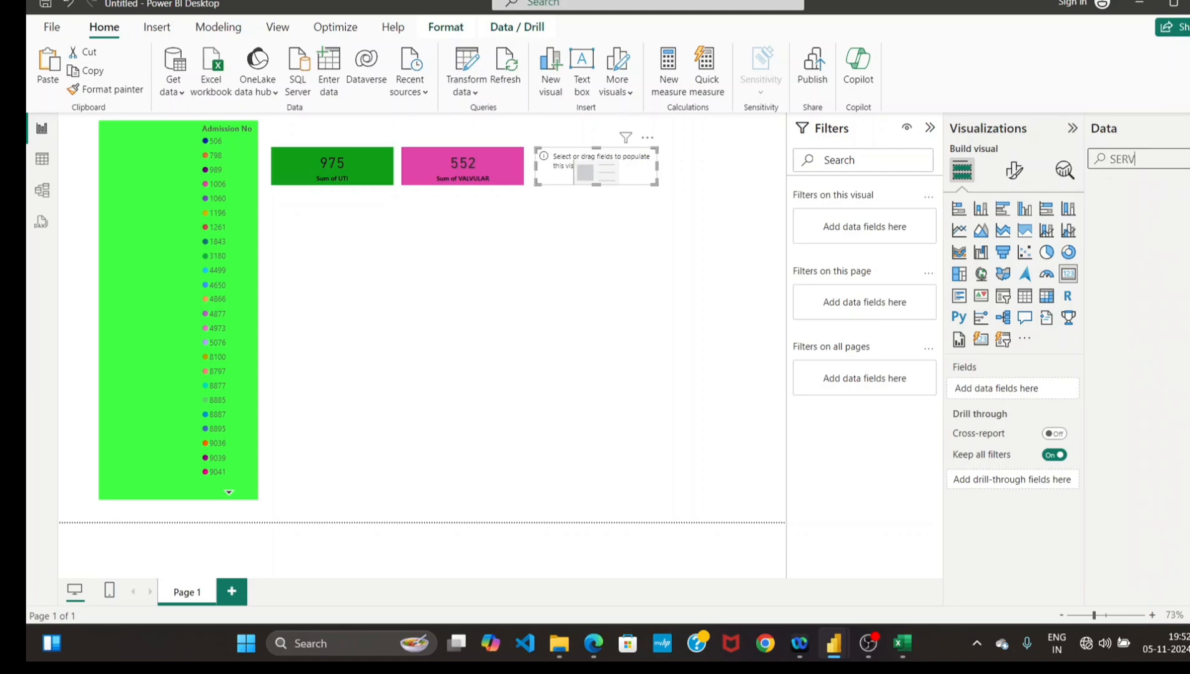
key(BackSpace)
key(BackSpace)
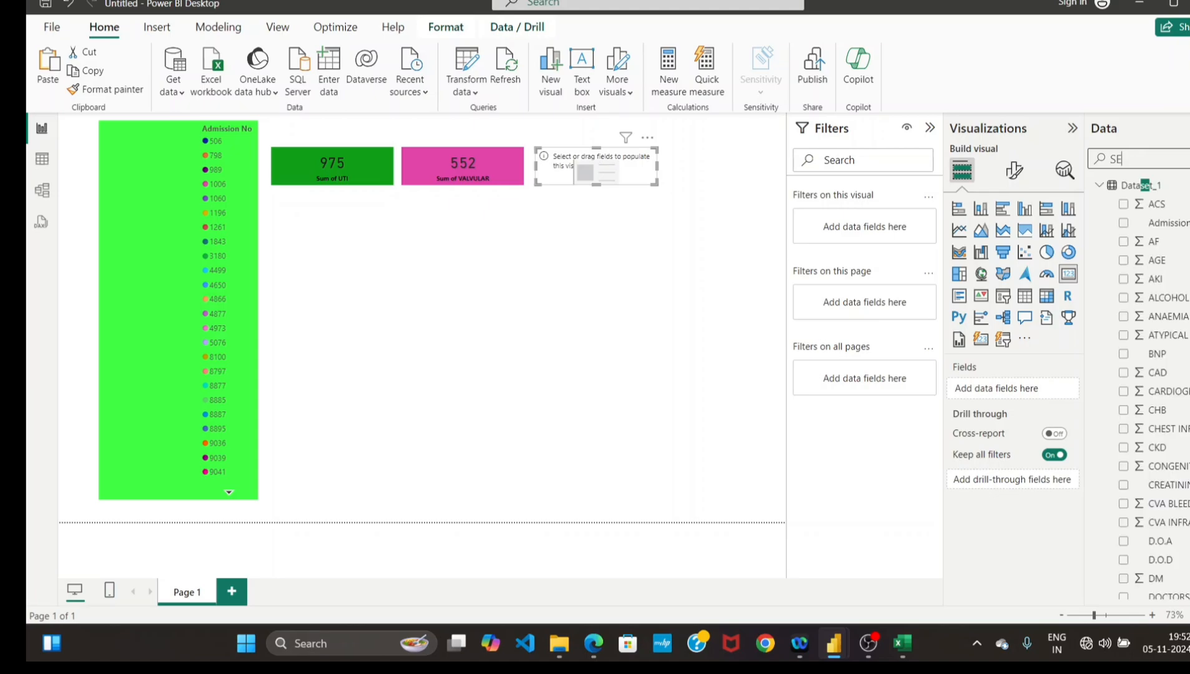
text(R)
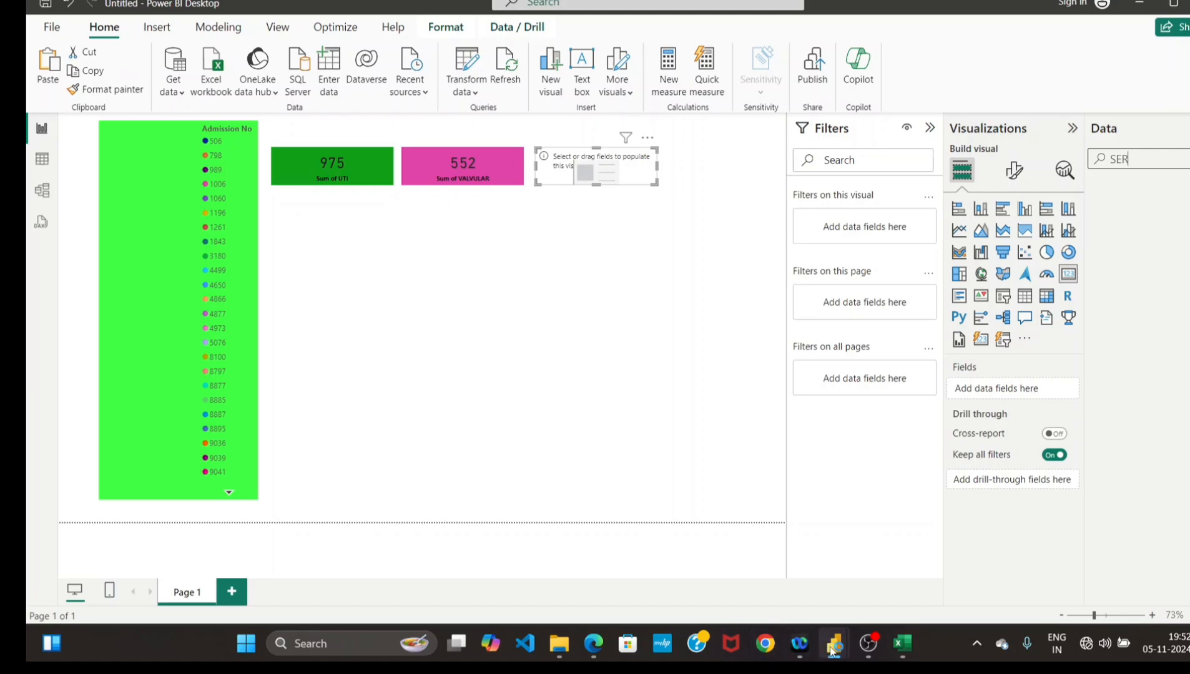
Check the third summary card's field name in the 22OCTOBER report and return to the untitled report.
mouse_move(834, 643)
click(763, 576)
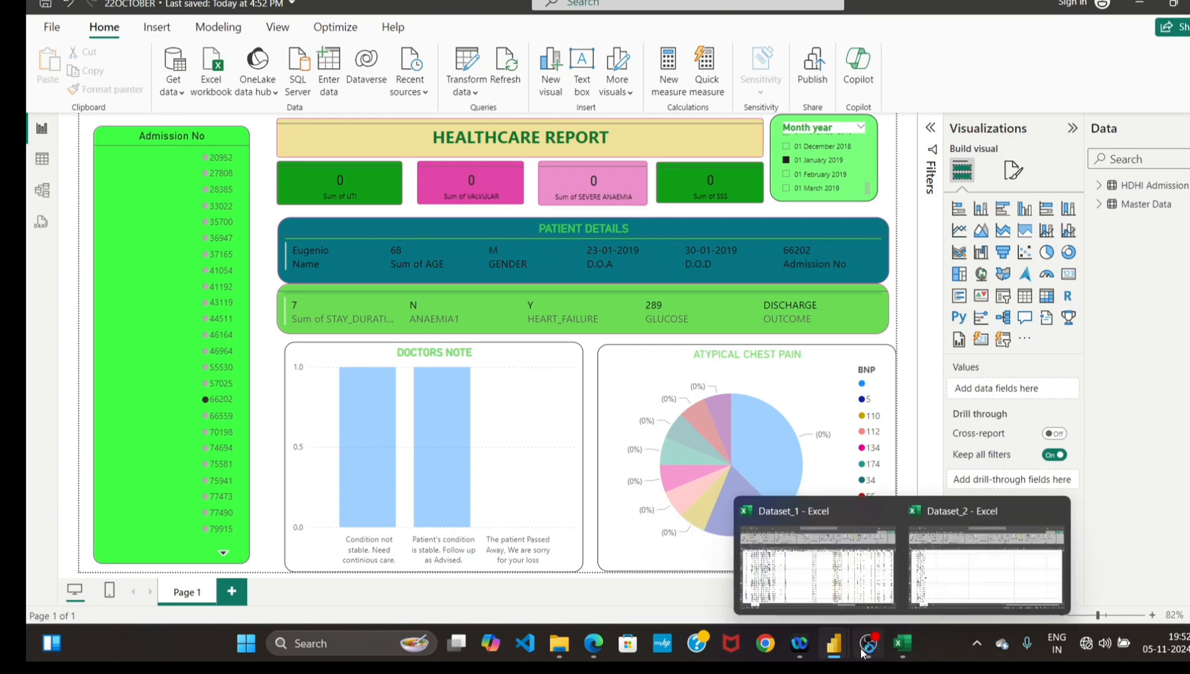
mouse_move(834, 642)
click(894, 580)
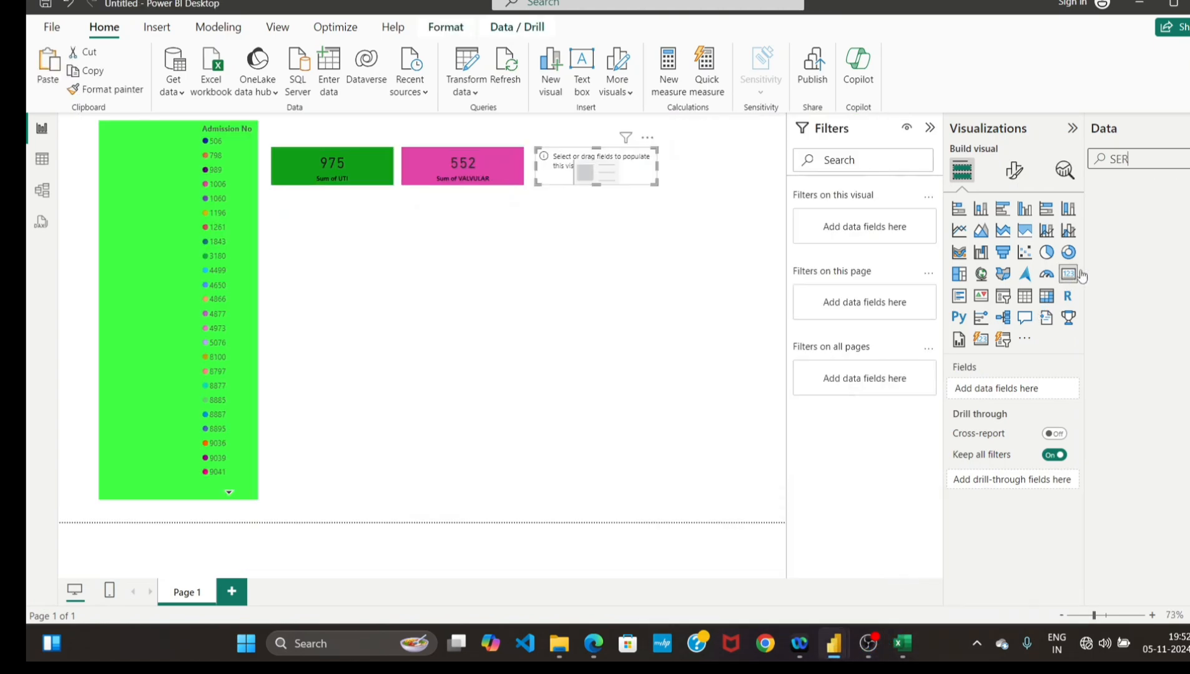
Clear the data field search and add SEVERE ANAEMIA from Dataset_1 to the empty third card.
key(BackSpace)
key(BackSpace)
key(BackSpace)
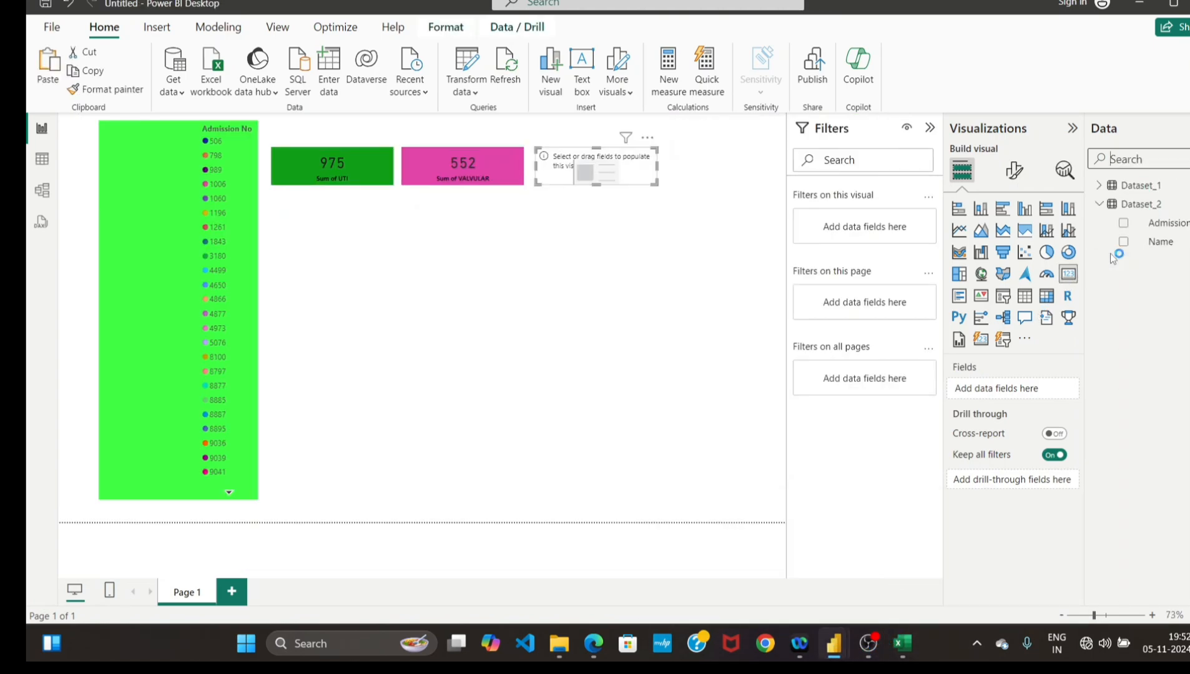
click(1099, 186)
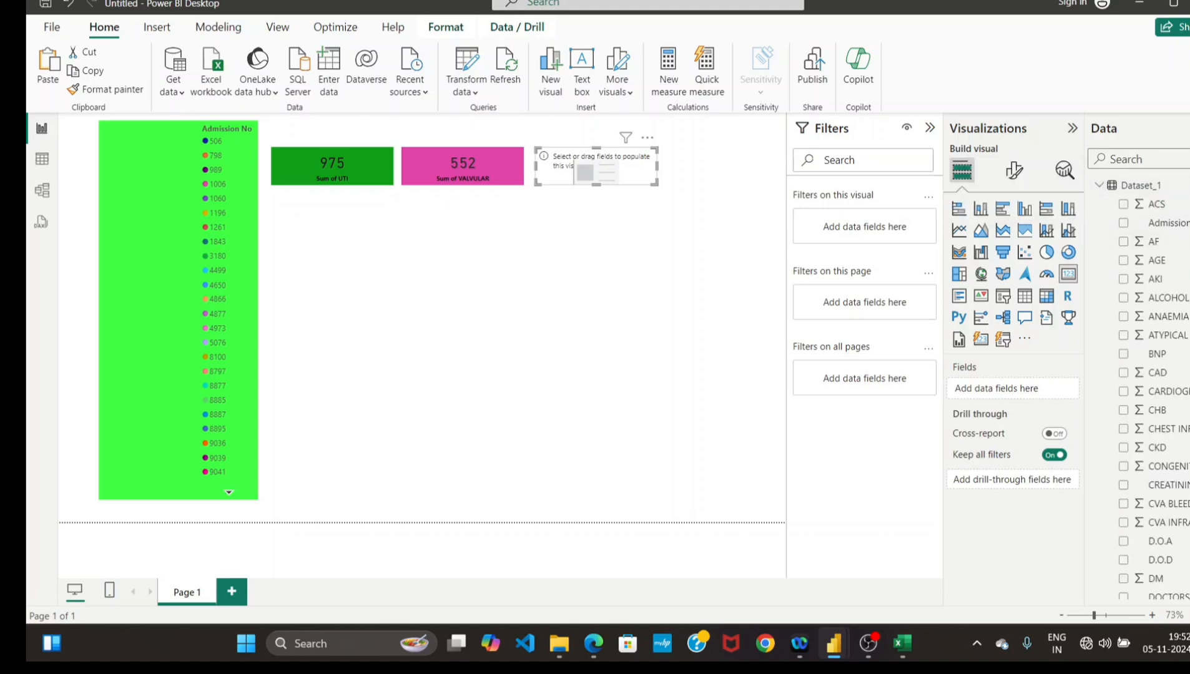
scroll(1153, 387, down, 10)
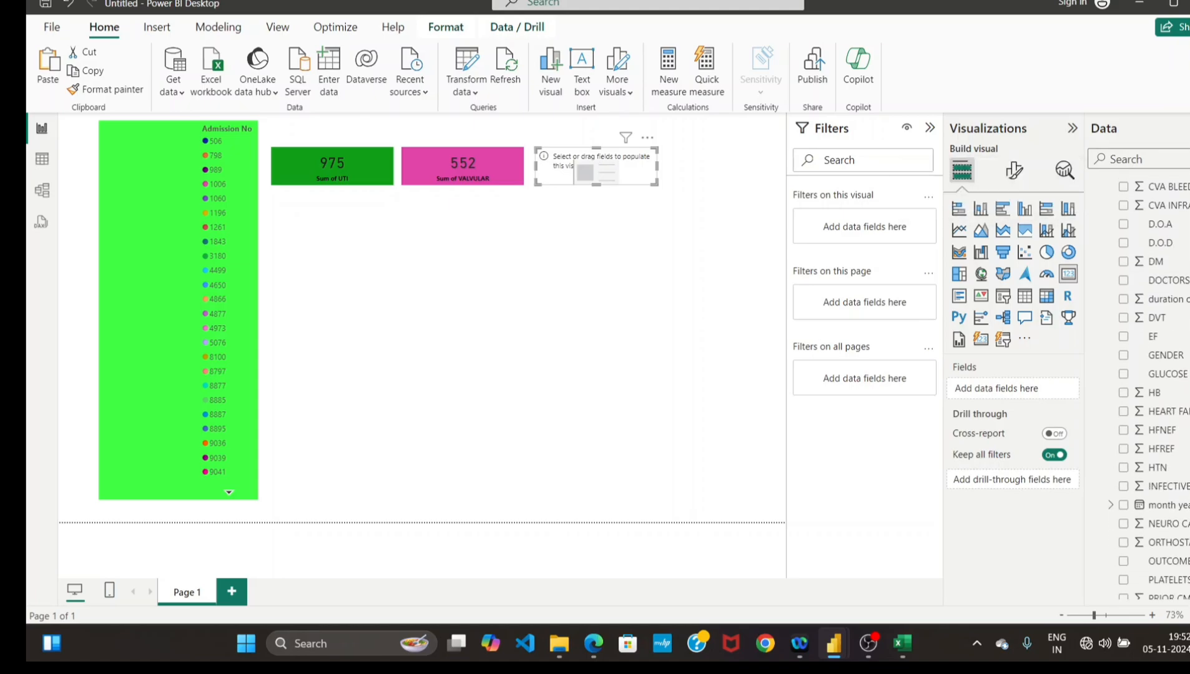
scroll(1154, 387, down, 5)
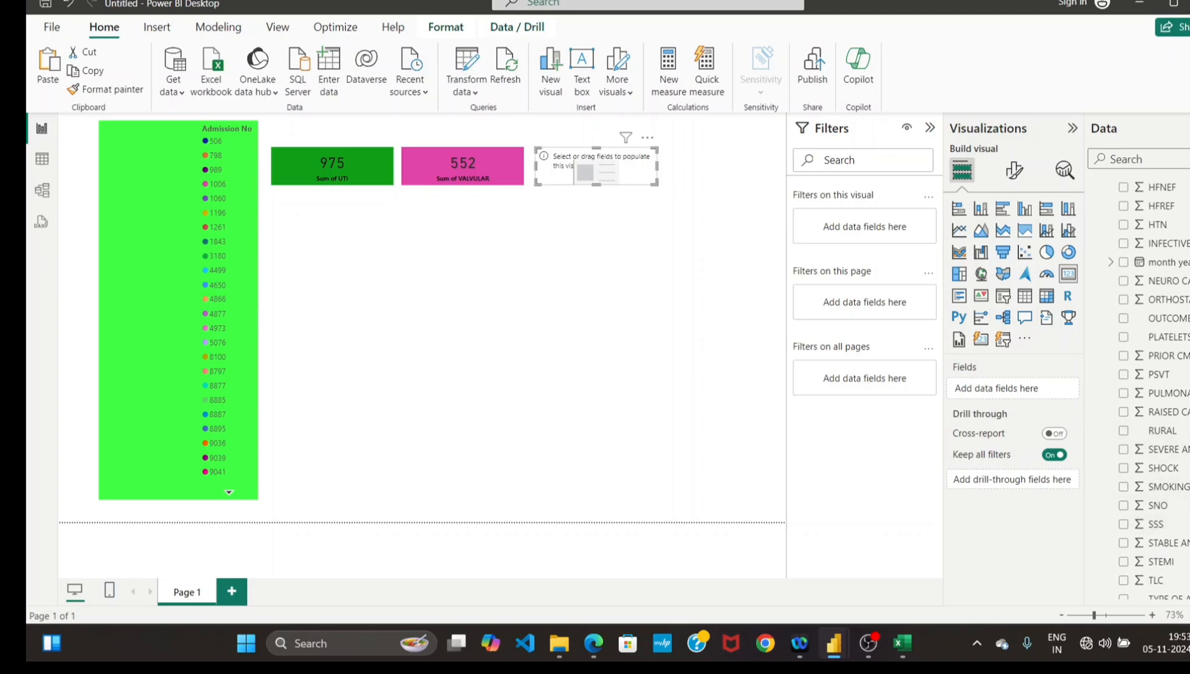
click(1124, 450)
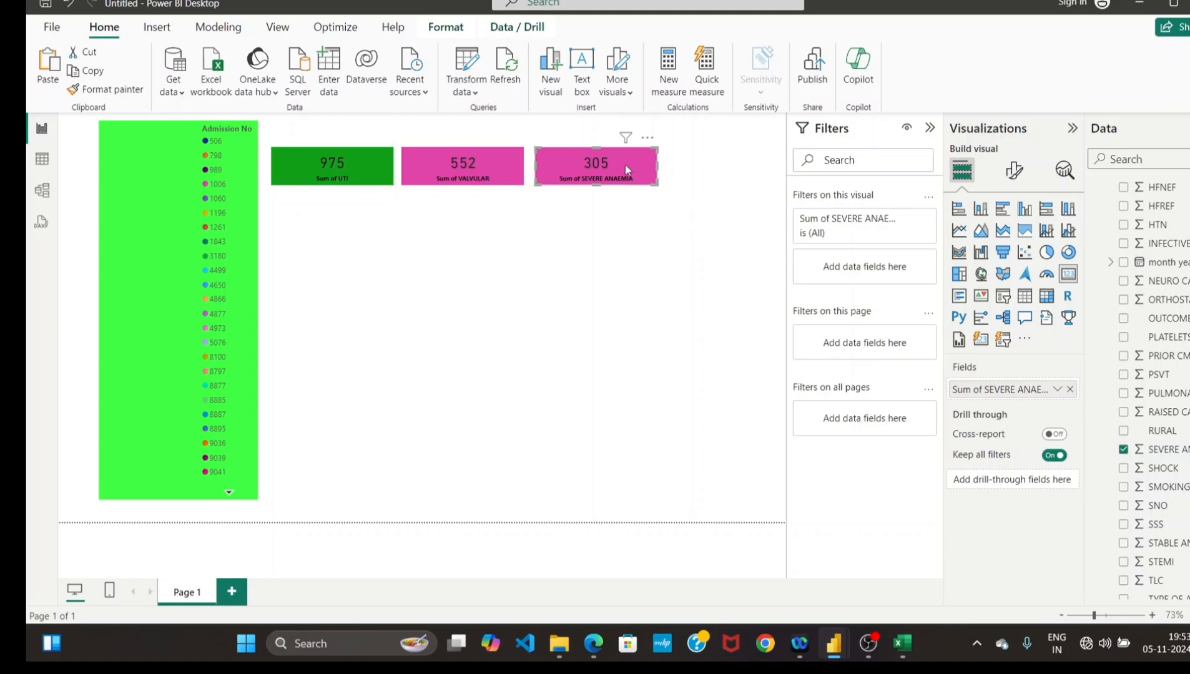
Set the SEVERE ANAEMIA card's background colour to #EC8FCA.
click(1013, 173)
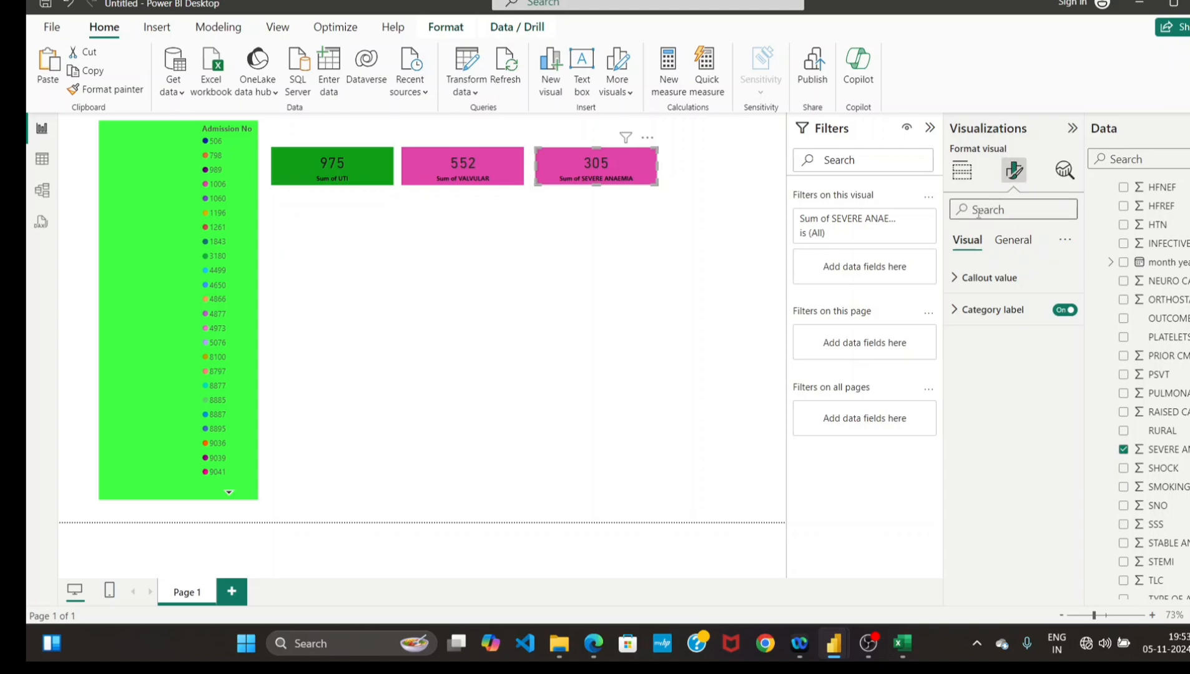
click(1006, 181)
click(1011, 241)
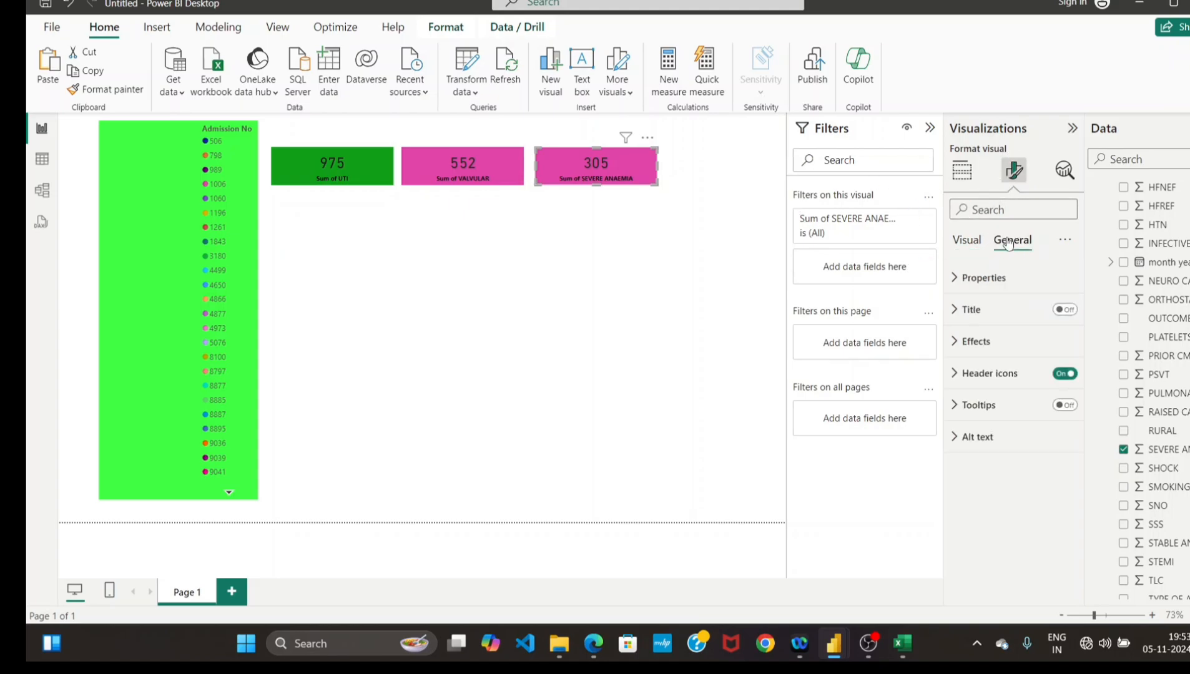
click(959, 347)
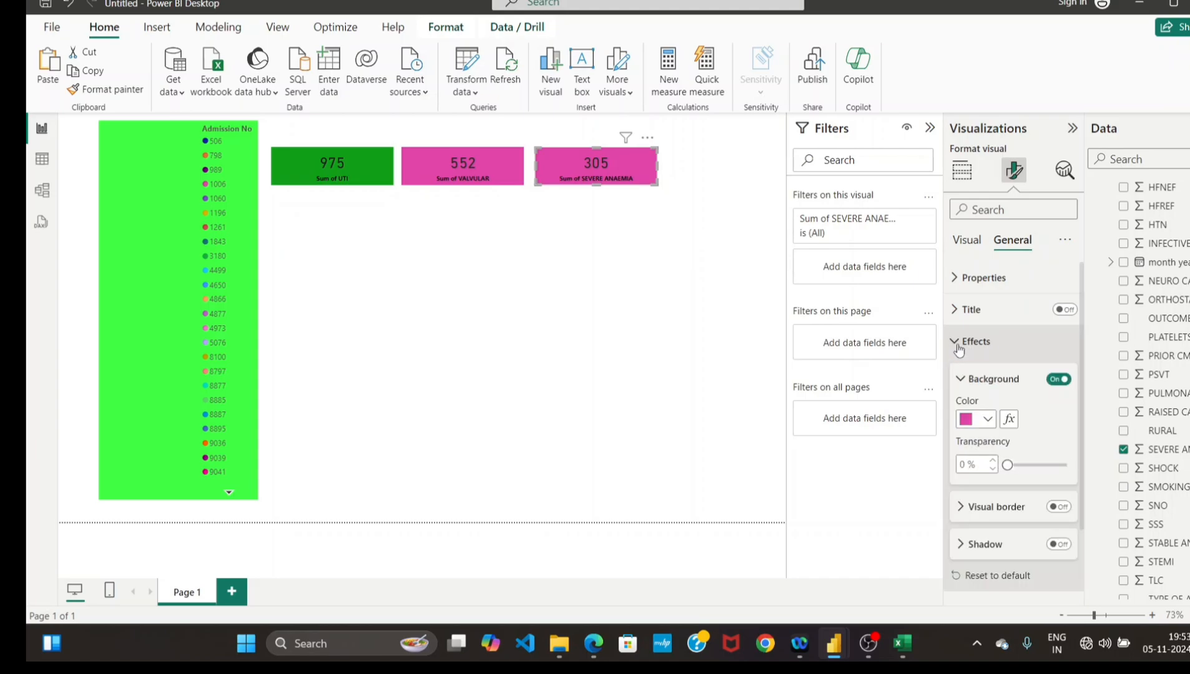
click(988, 419)
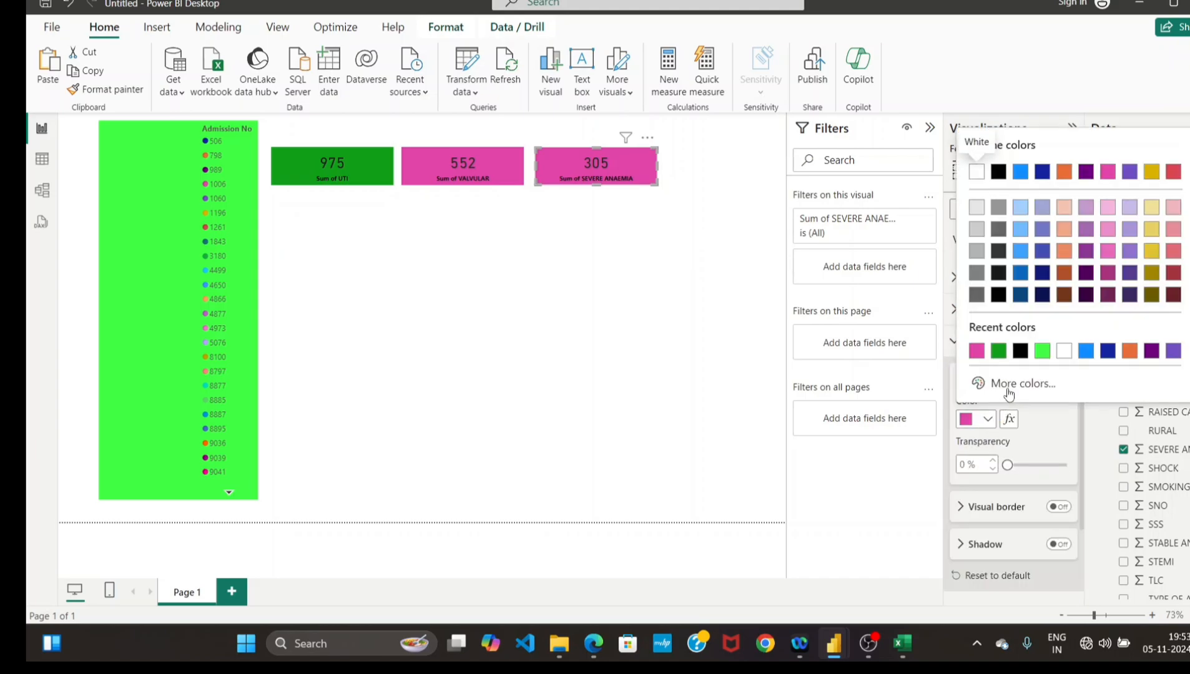
click(1006, 387)
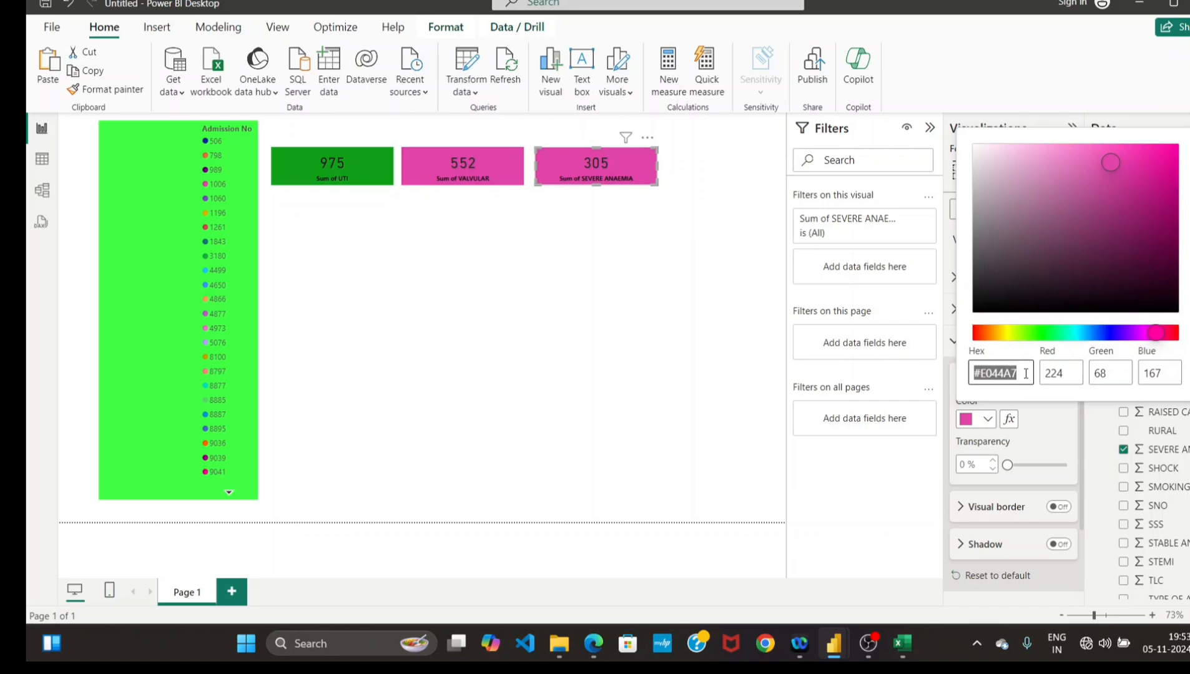
click(1026, 374)
key(BackSpace)
key(BackSpace)
key(BackSpace)
key(BackSpace)
key(BackSpace)
key(BackSpace)
text(EC8FCA)
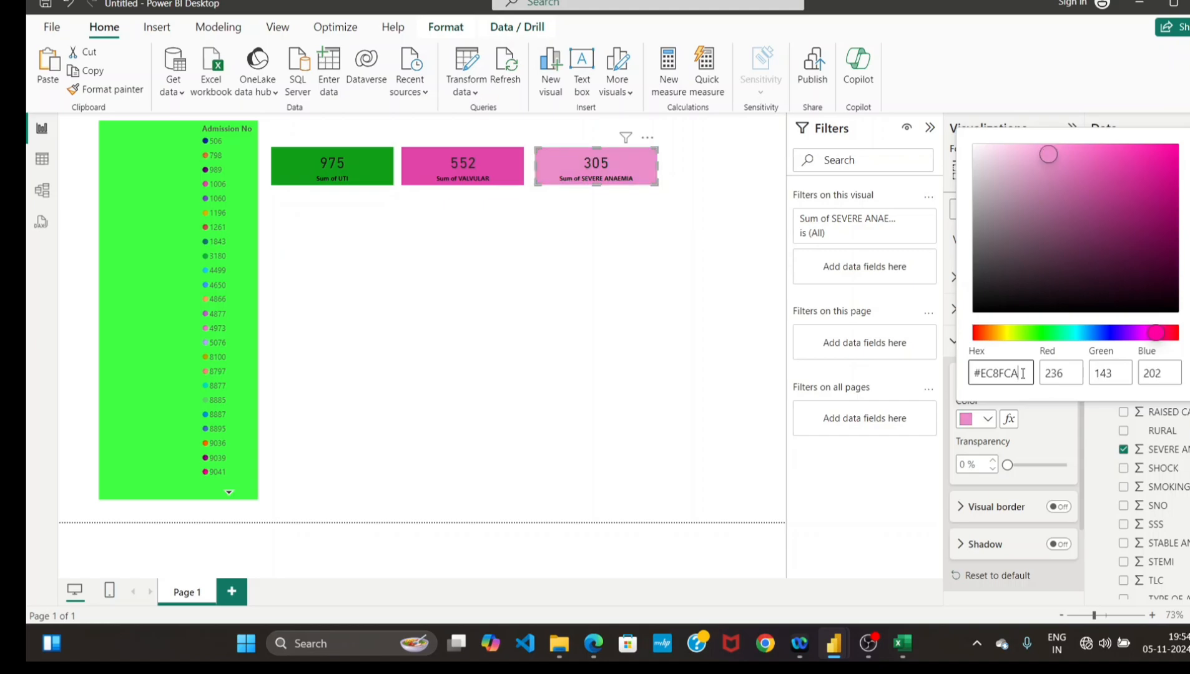
Check the summary cards in the 22OCTOBER report and return to the untitled report.
mouse_move(834, 647)
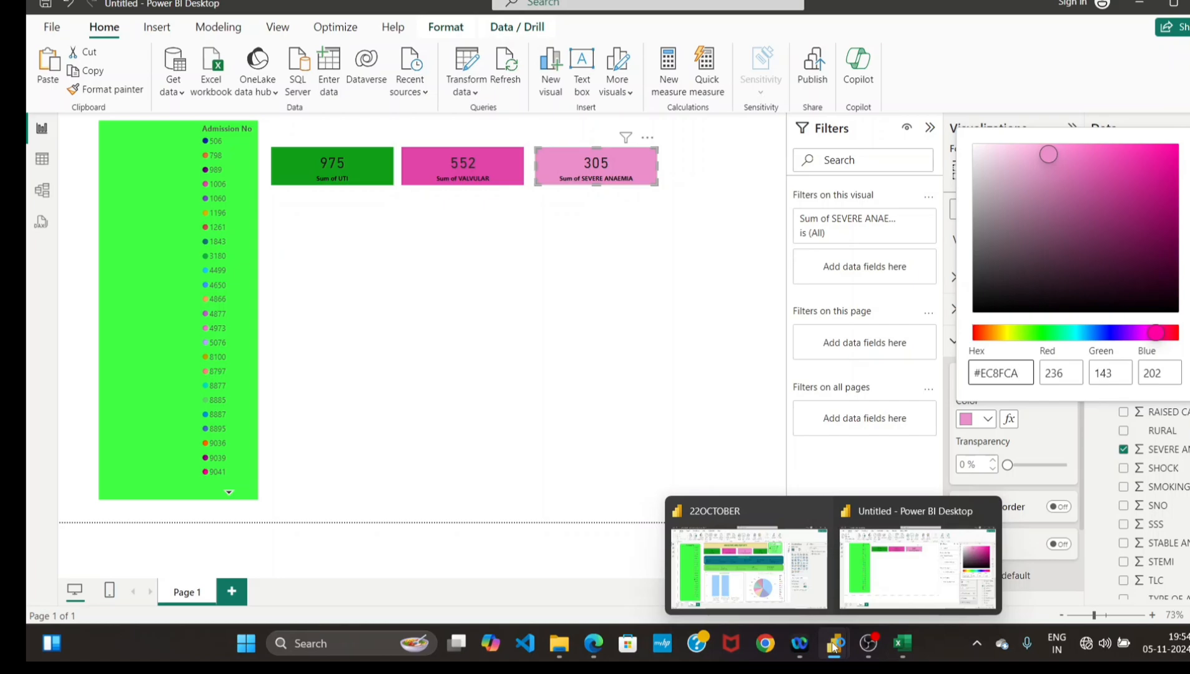
click(762, 570)
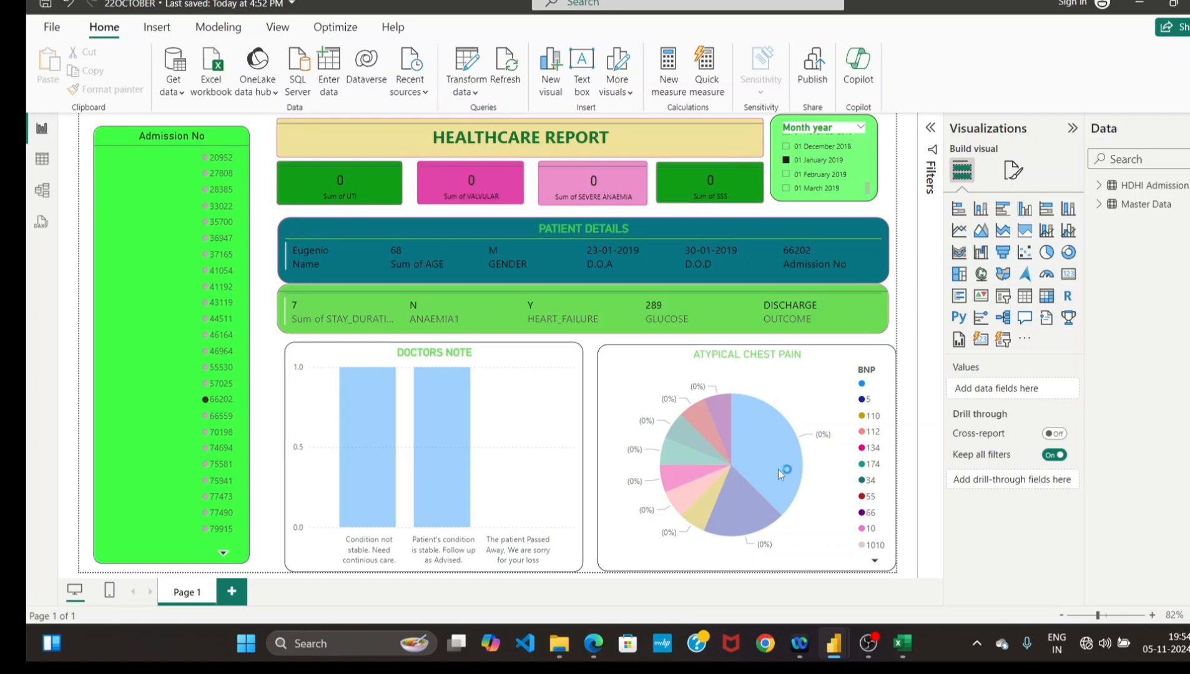
mouse_move(834, 649)
click(918, 562)
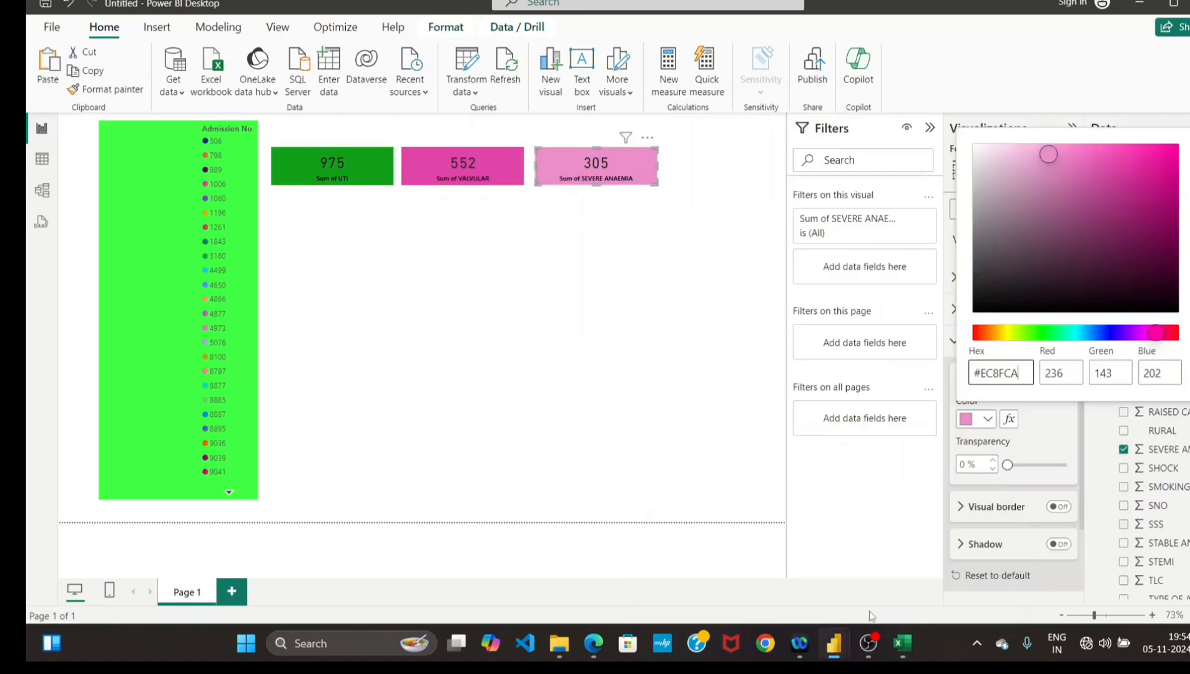
Duplicate the light pink SEVERE ANAEMIA card and place the copy level beside the original as the fourth card.
click(662, 247)
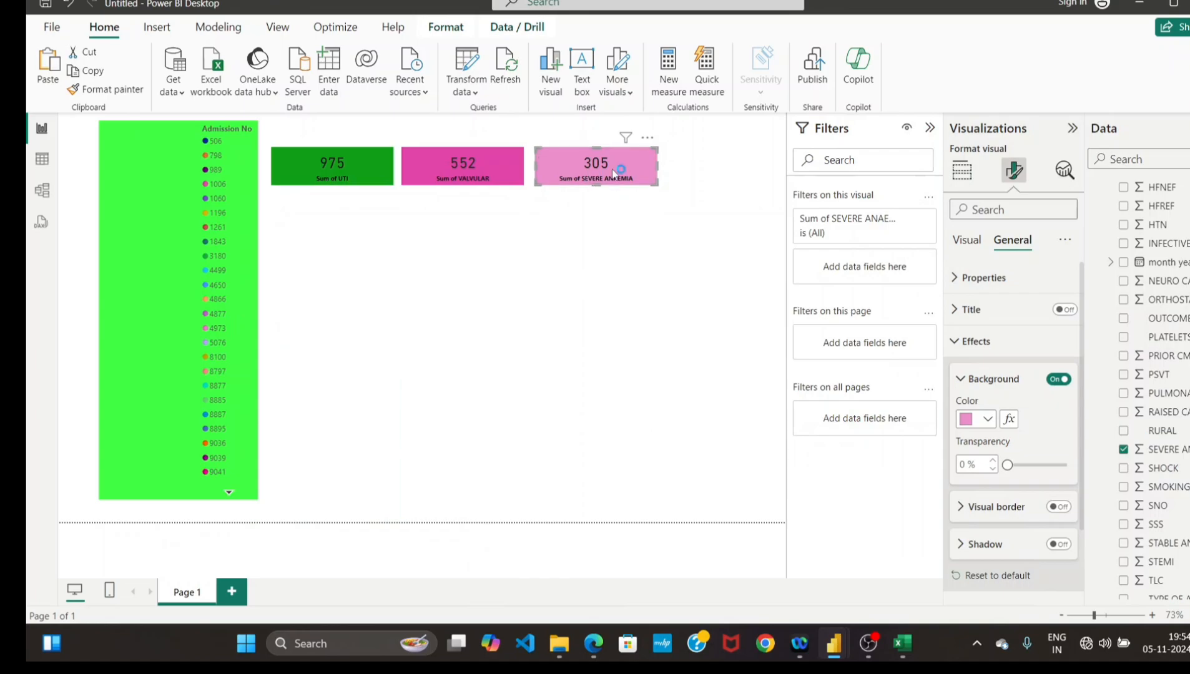
click(691, 174)
key(ctrl+v)
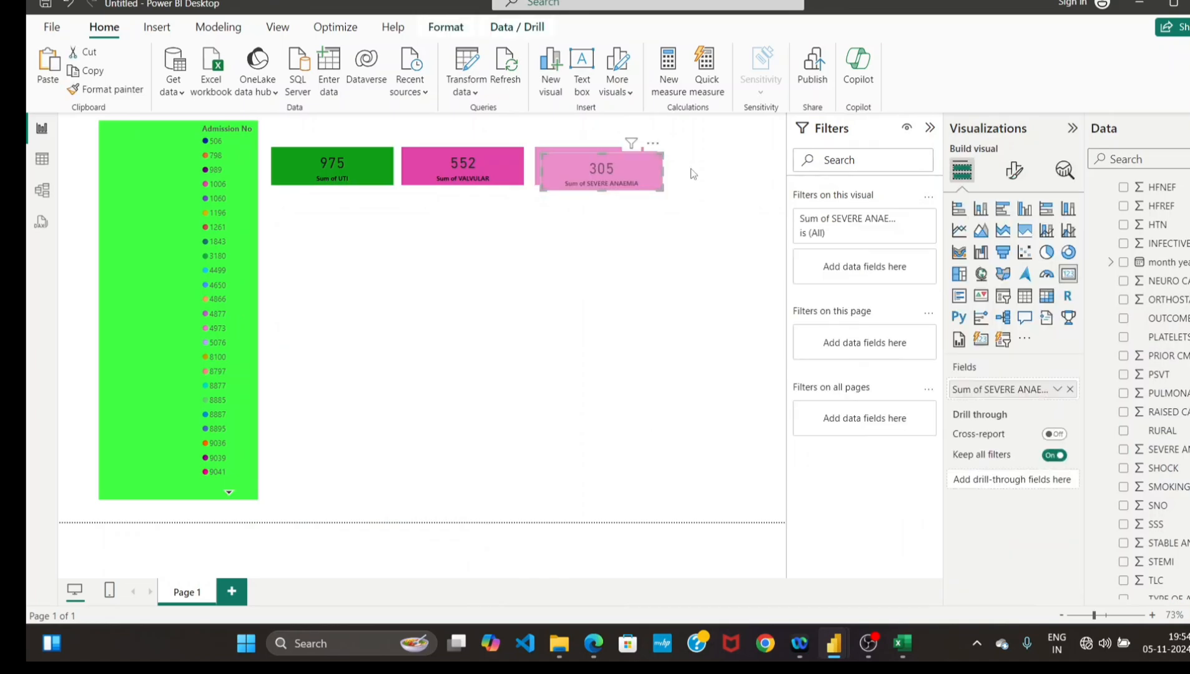
drag(616, 177, 741, 172)
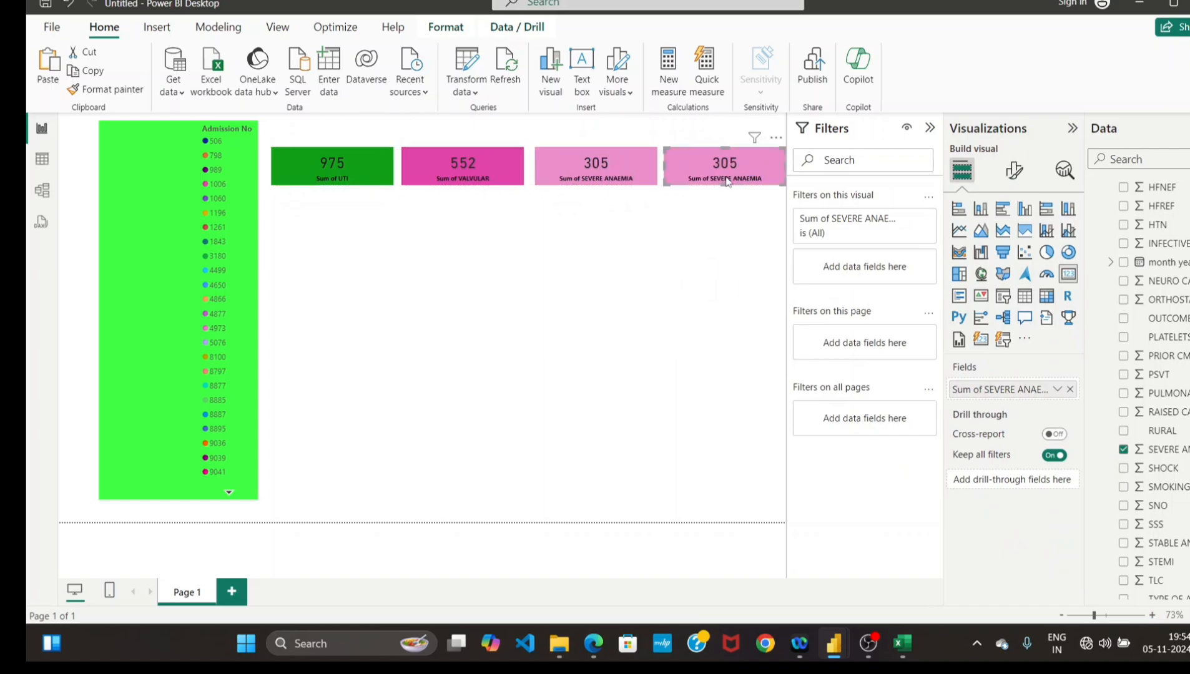
Replace Sum of SEVERE ANAEMIA in the fourth card with the SSS field from Dataset_1, searching the fields for "SS".
click(1070, 389)
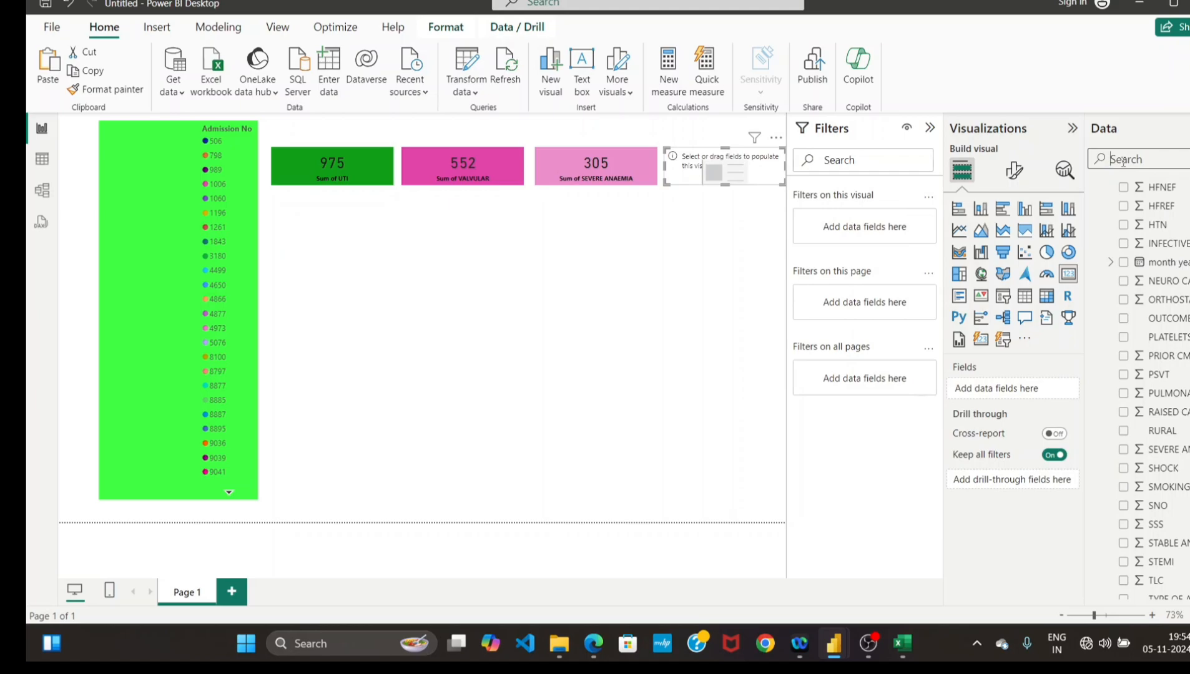
text(SS)
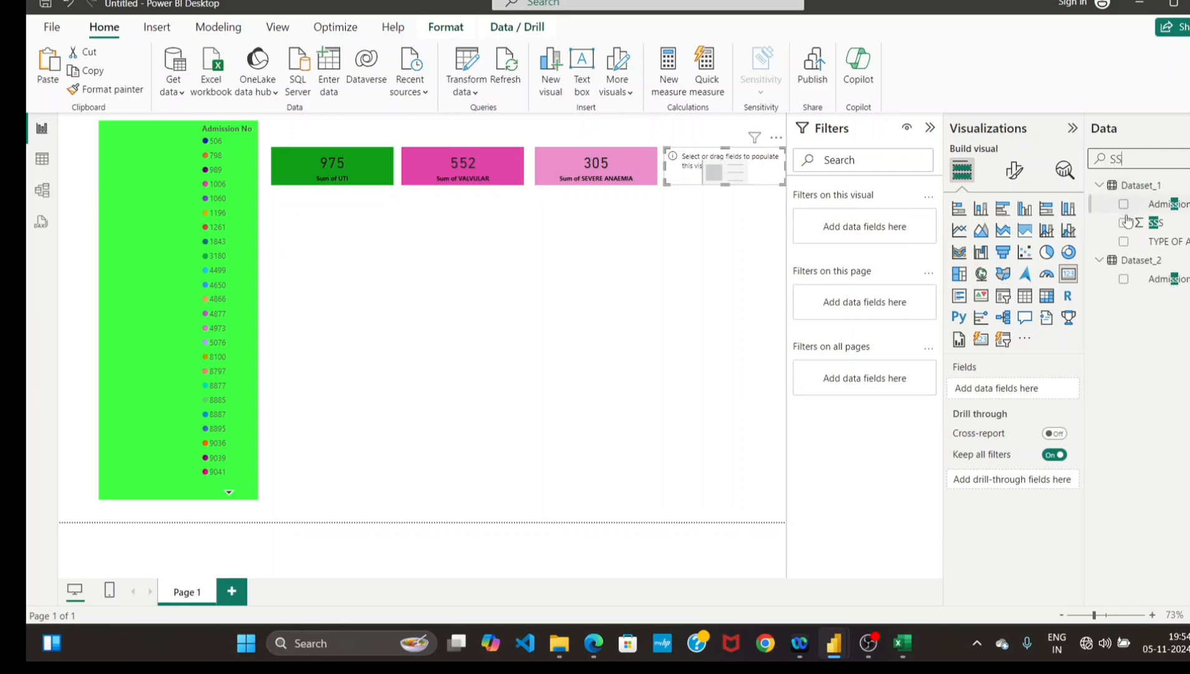
click(1124, 223)
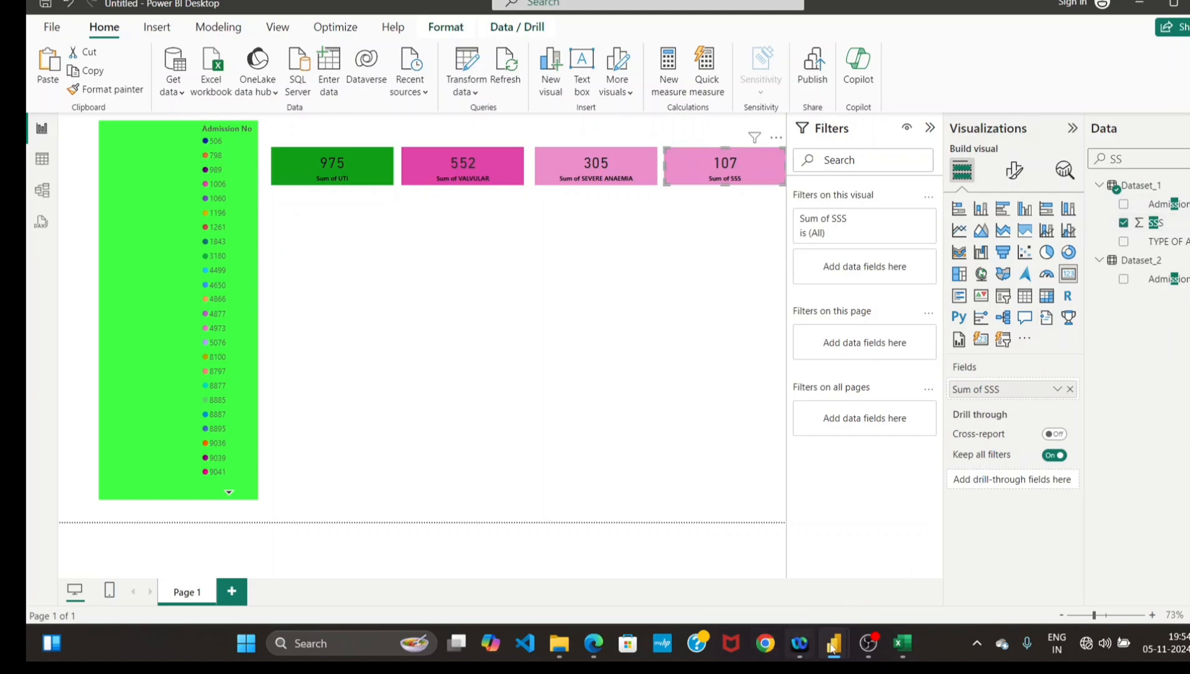
Set the SSS card's background colour to #119E18.
mouse_move(834, 643)
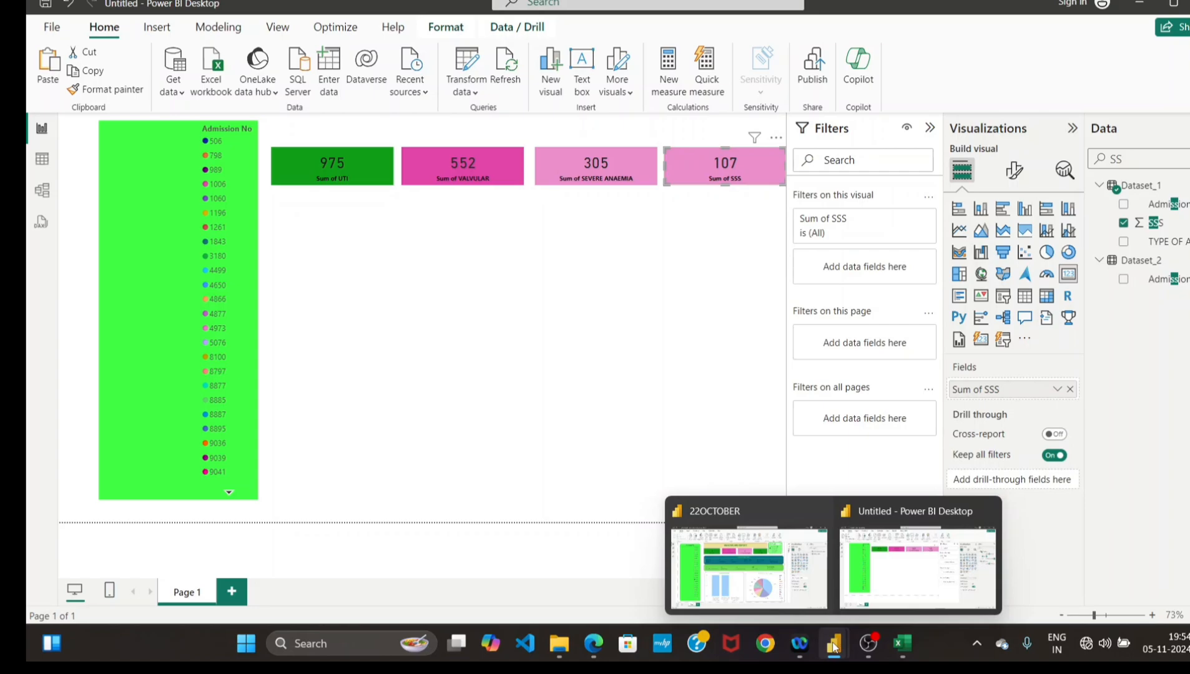
click(1014, 172)
click(999, 244)
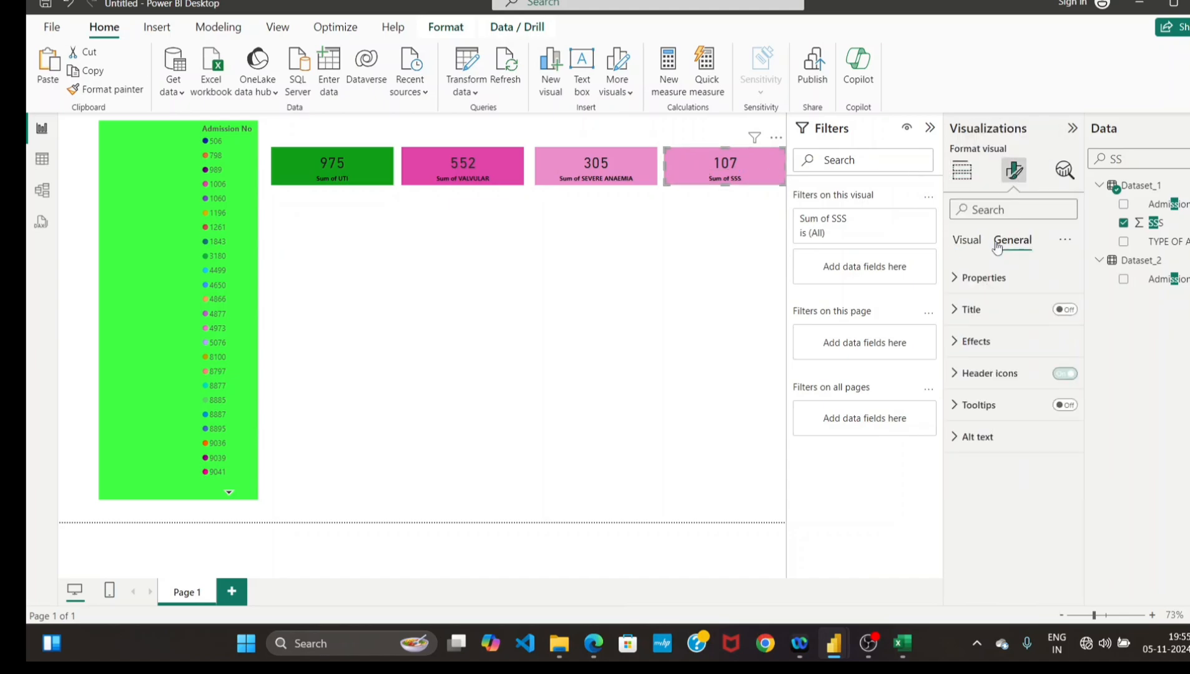
click(956, 342)
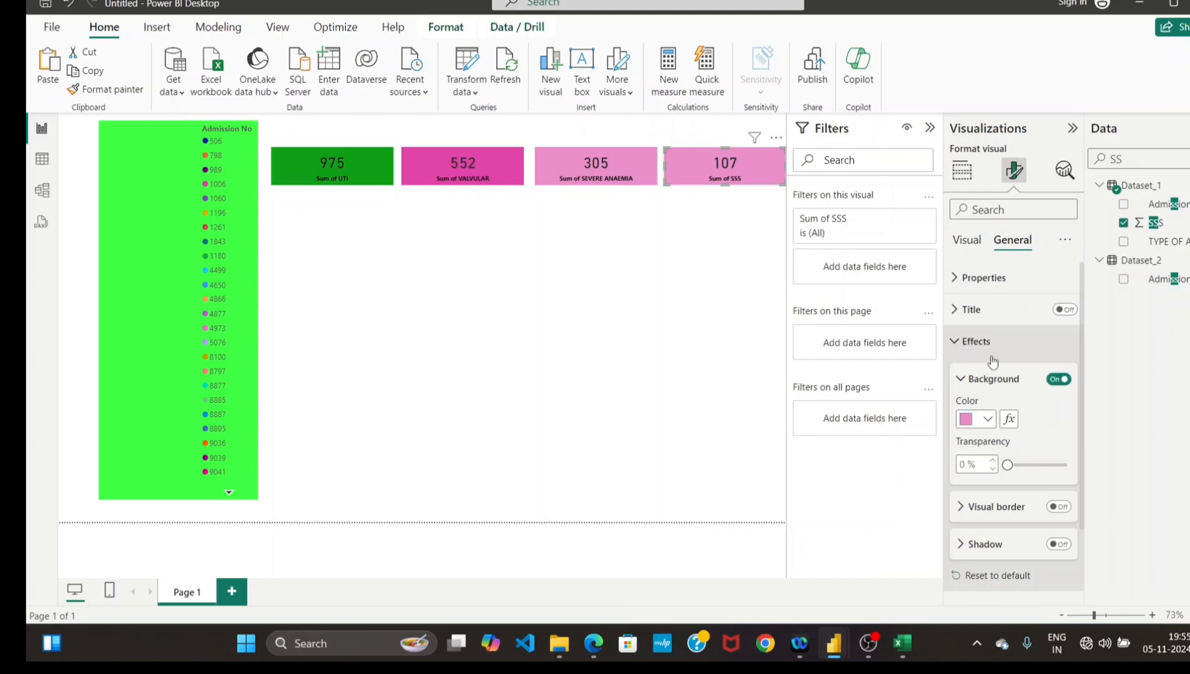
click(987, 419)
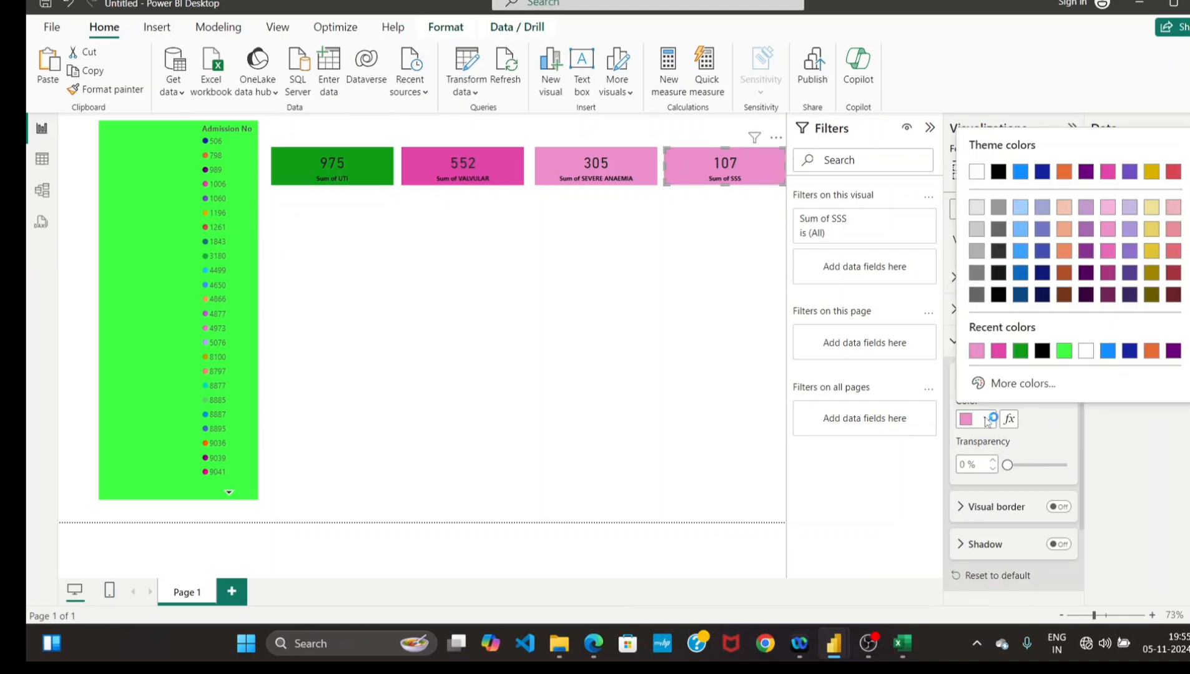
click(999, 383)
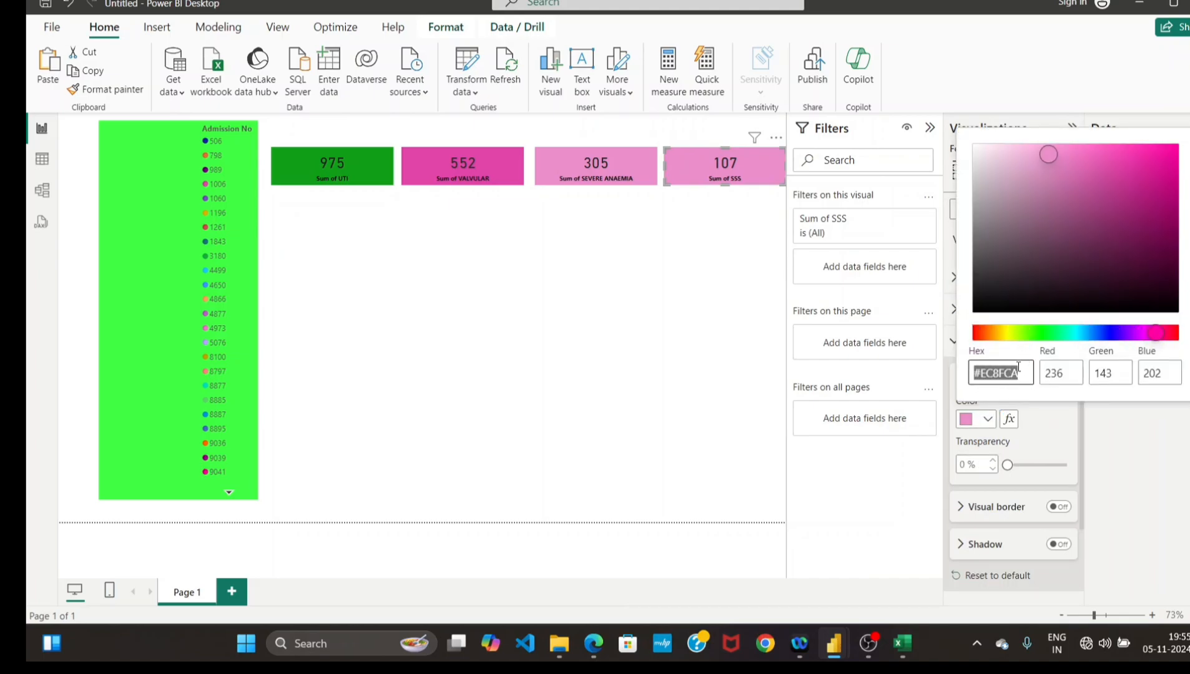
click(1018, 377)
key(BackSpace)
key(BackSpace)
key(BackSpace)
key(BackSpace)
key(BackSpace)
key(BackSpace)
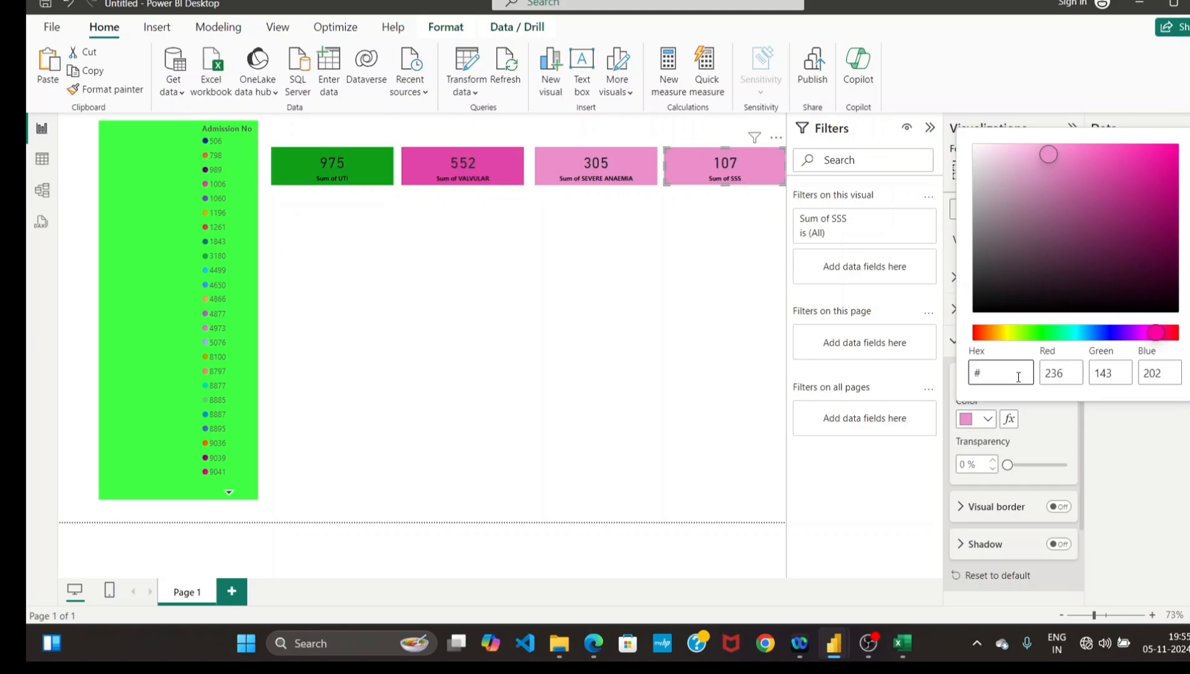
text(119E18)
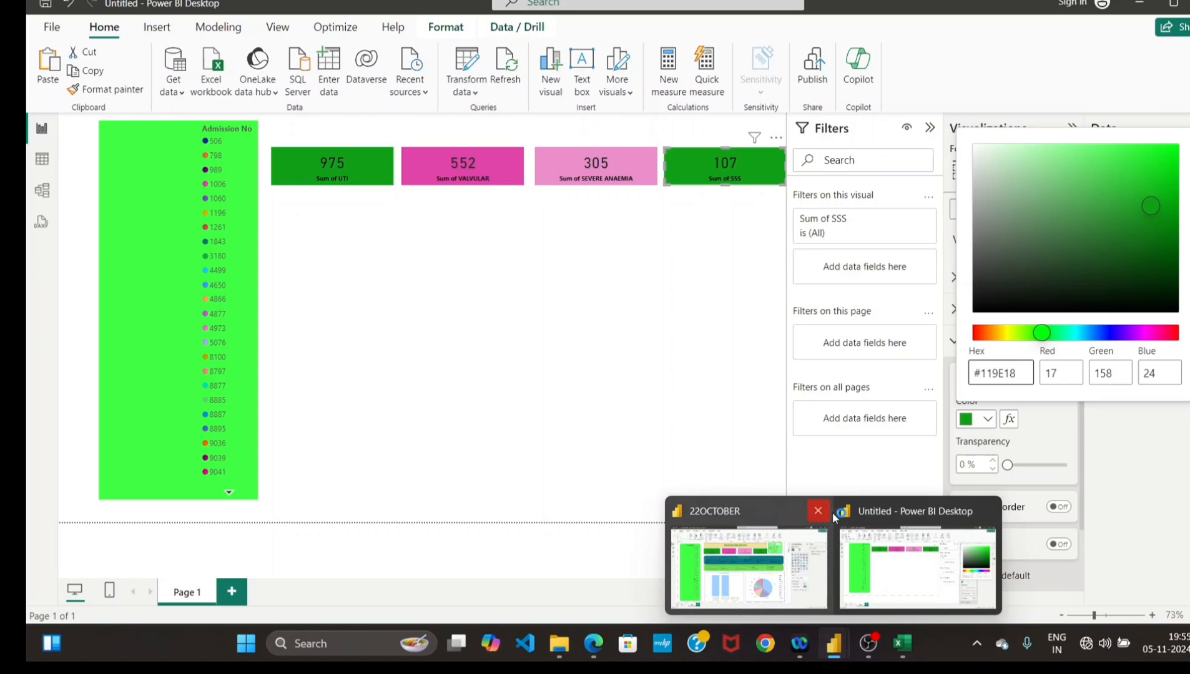
click(696, 327)
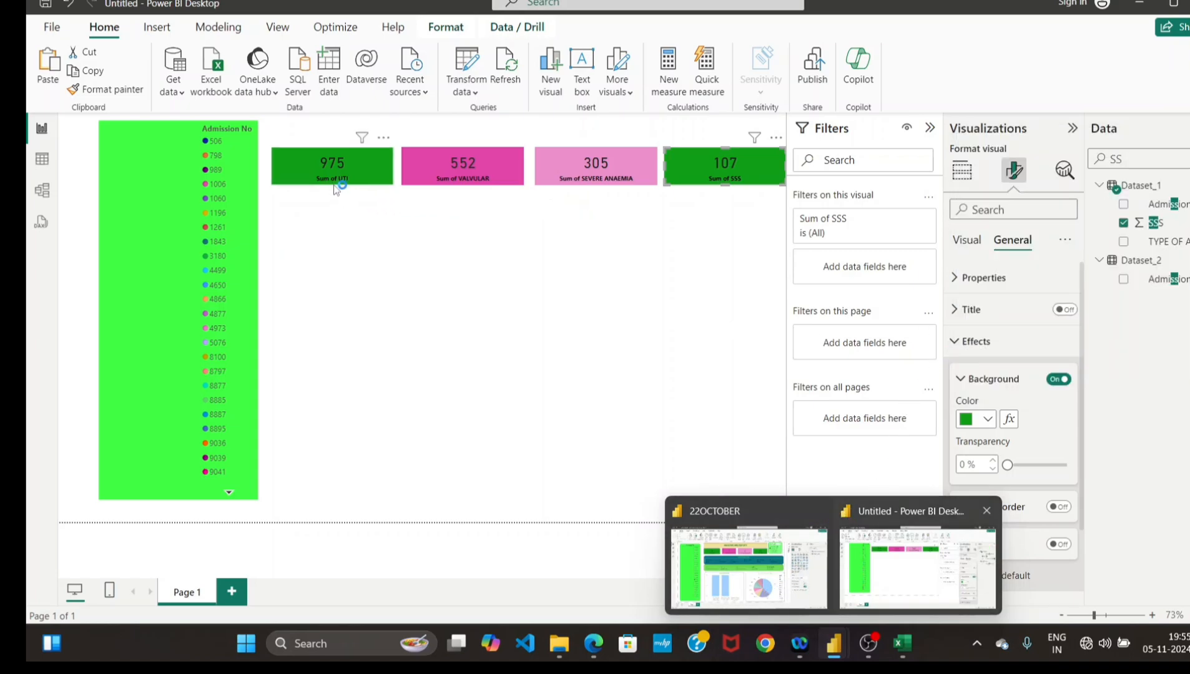
Narrow the UTI and VALVULAR cards, leaving a small gap between them.
click(368, 171)
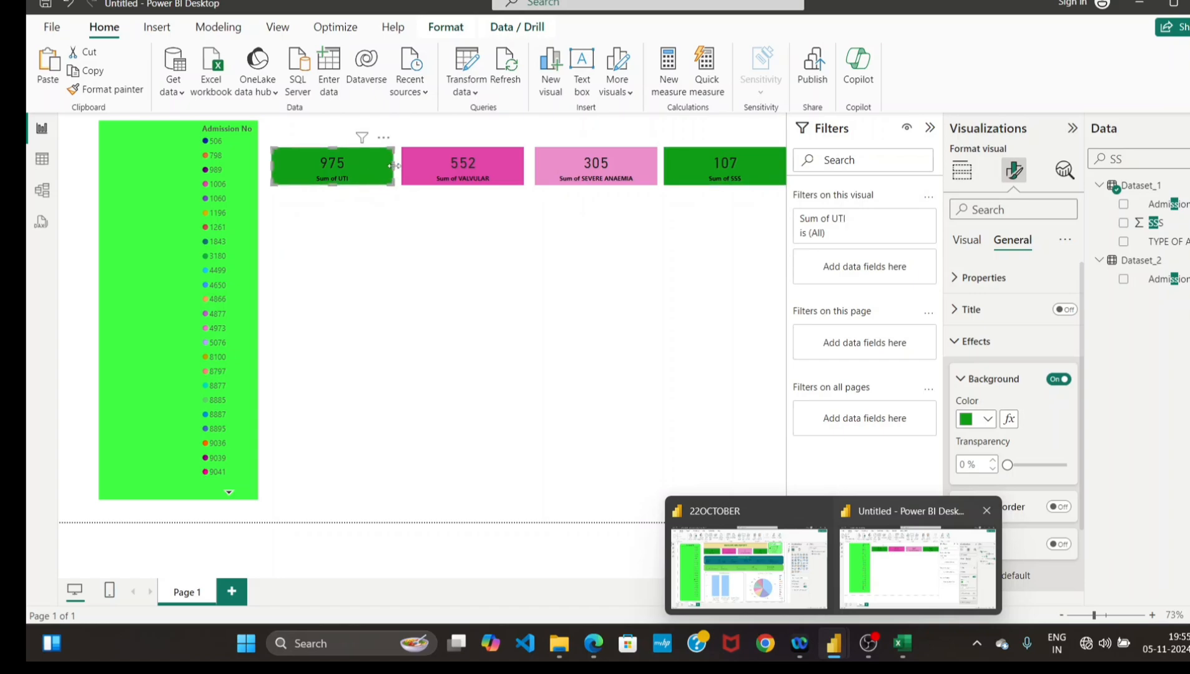
drag(394, 166, 386, 165)
click(434, 163)
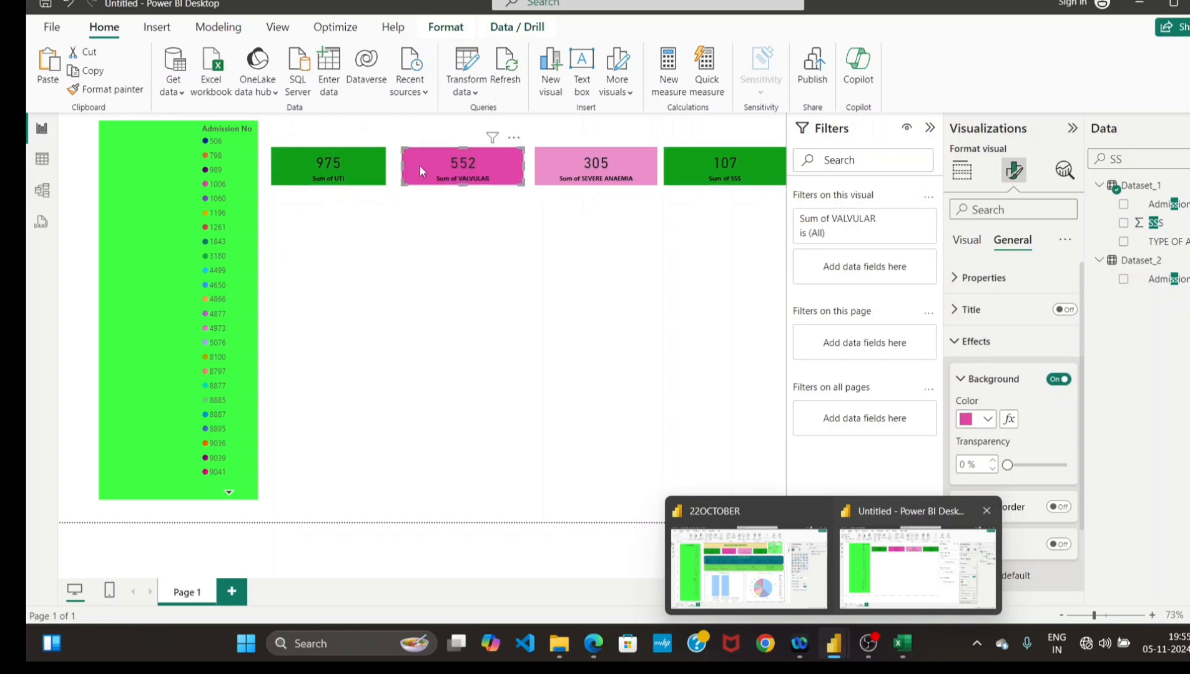
drag(401, 166, 396, 166)
drag(523, 165, 507, 165)
Narrow the SEVERE ANAEMIA and SSS cards and close up the gaps so all four cards sit in one compact row.
click(540, 171)
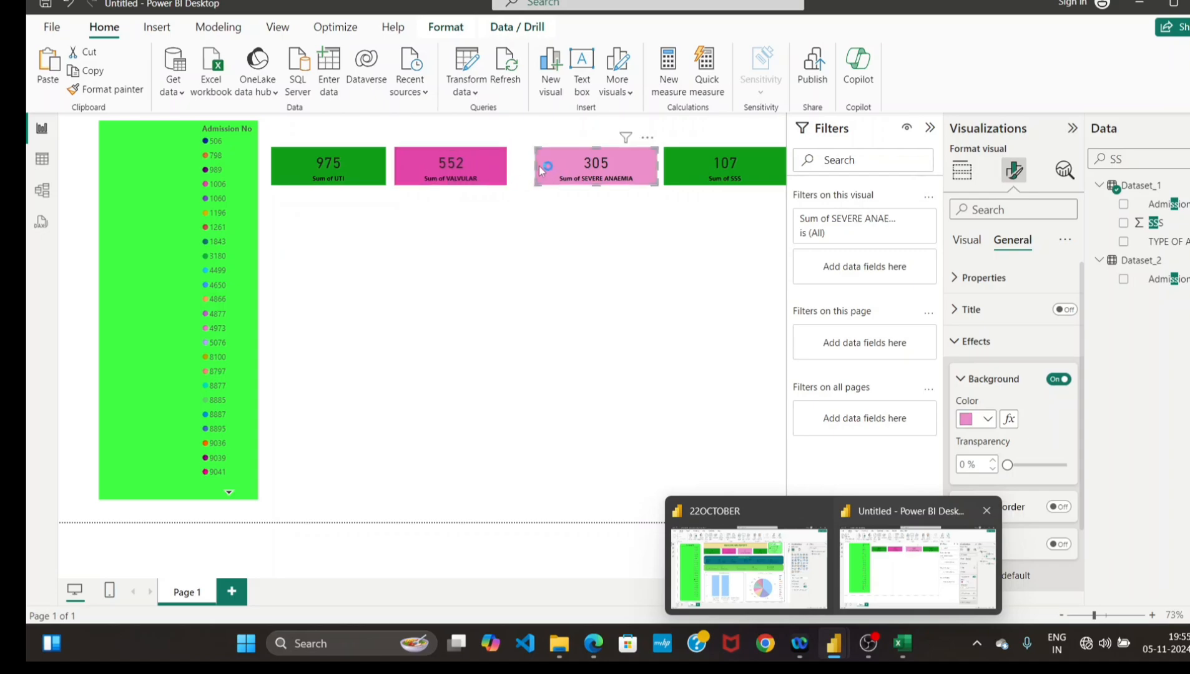
drag(536, 166, 515, 166)
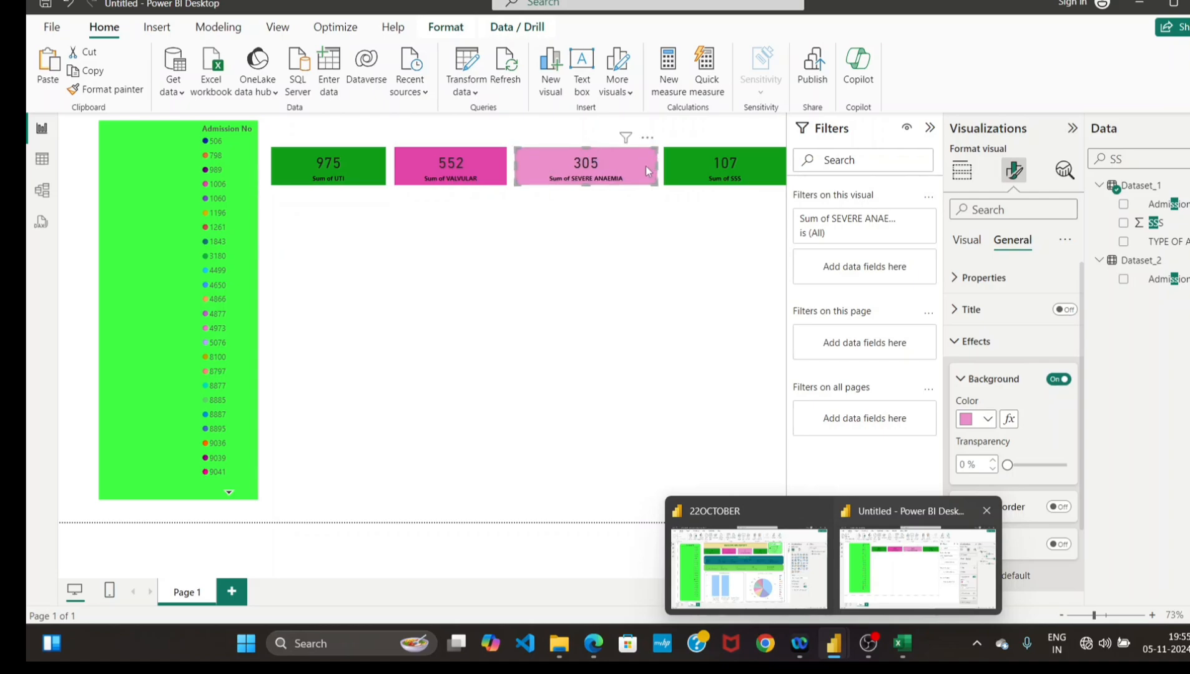
drag(655, 164, 623, 166)
click(699, 164)
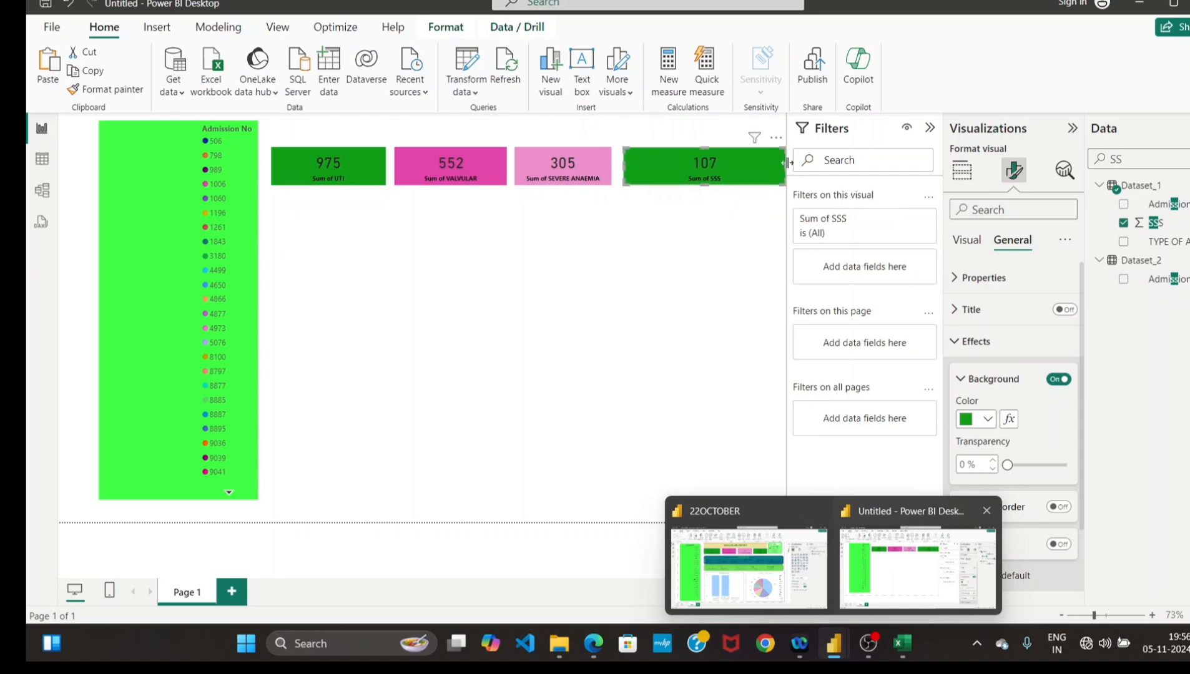
drag(784, 164, 722, 170)
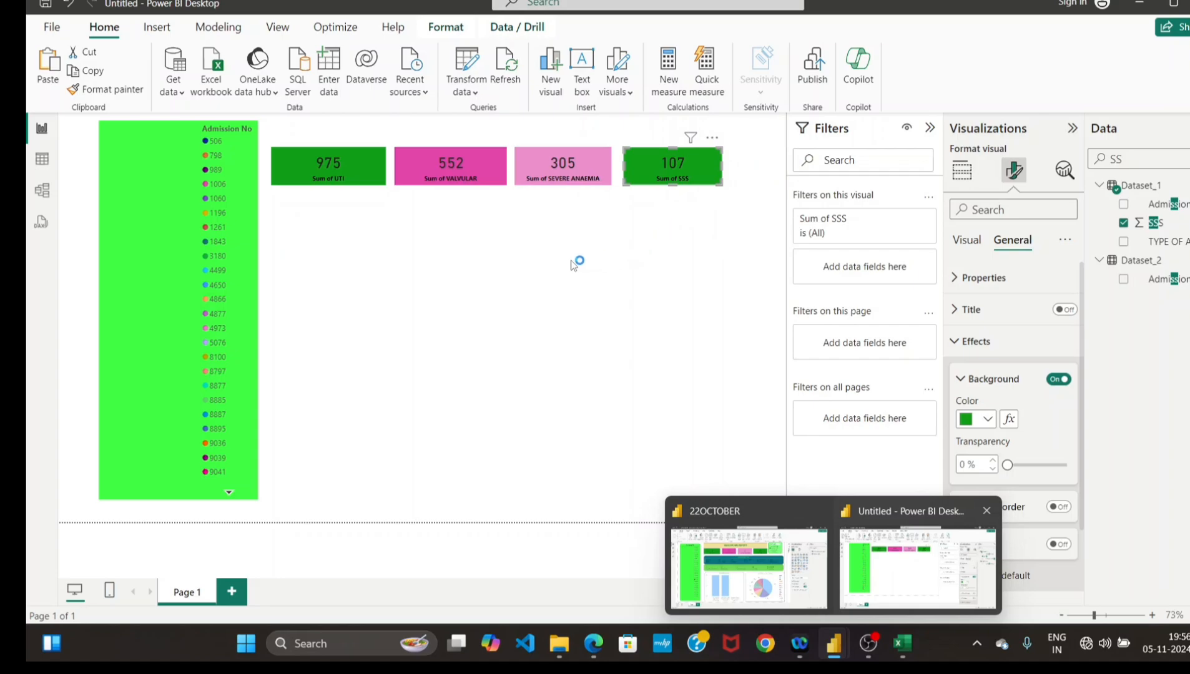
click(572, 265)
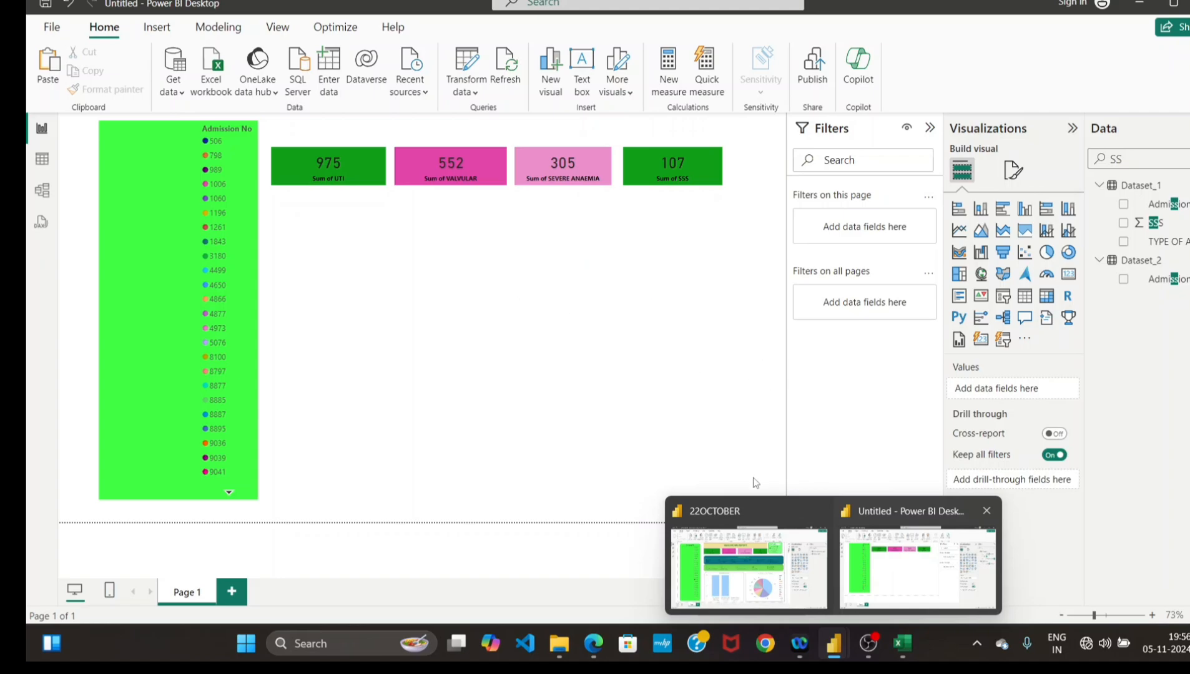
Check the patient details card layout in the 22OCTOBER report, then return to the untitled report.
click(746, 573)
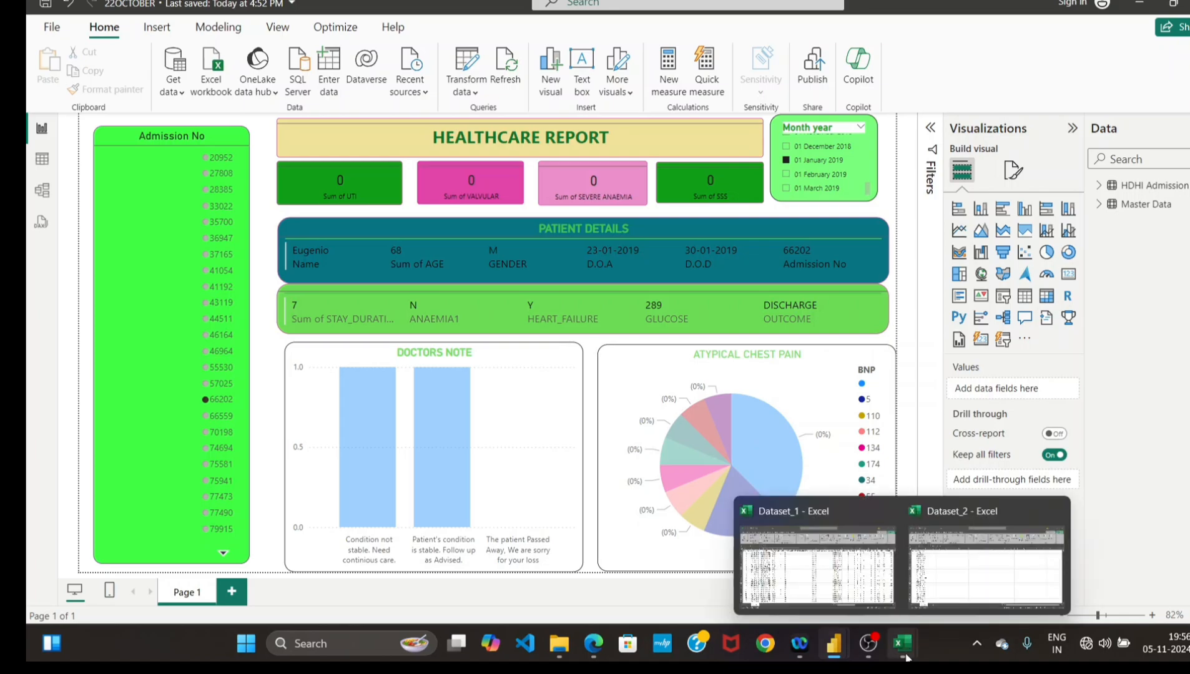
mouse_move(834, 649)
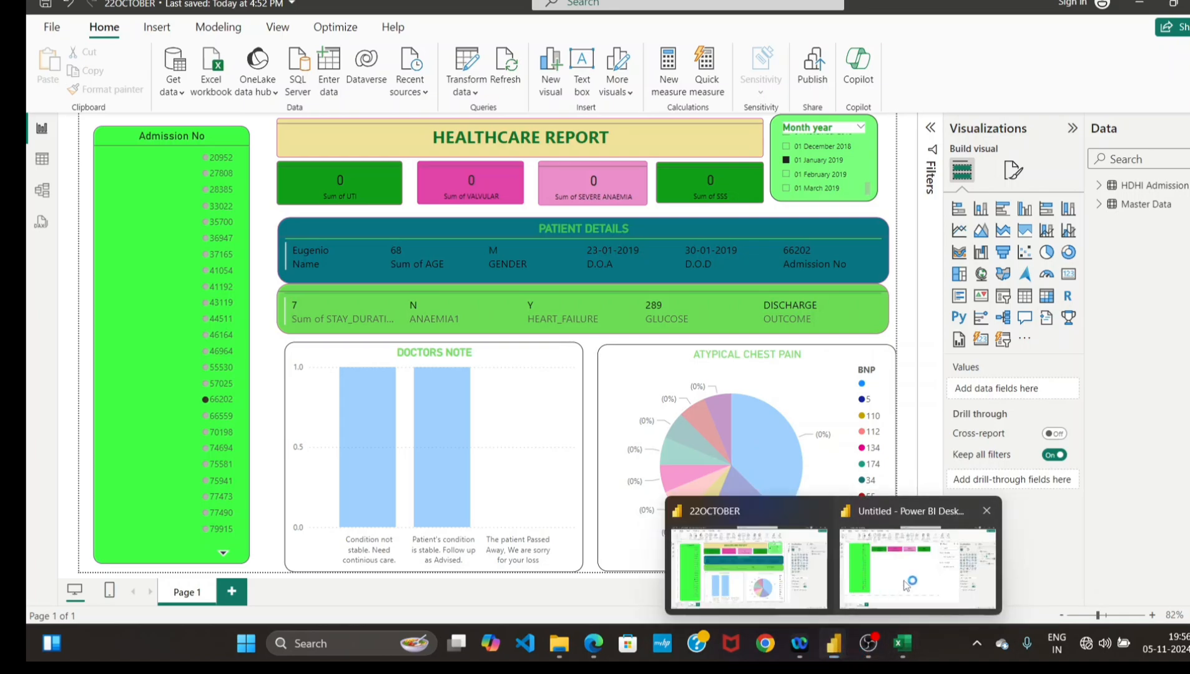
click(907, 585)
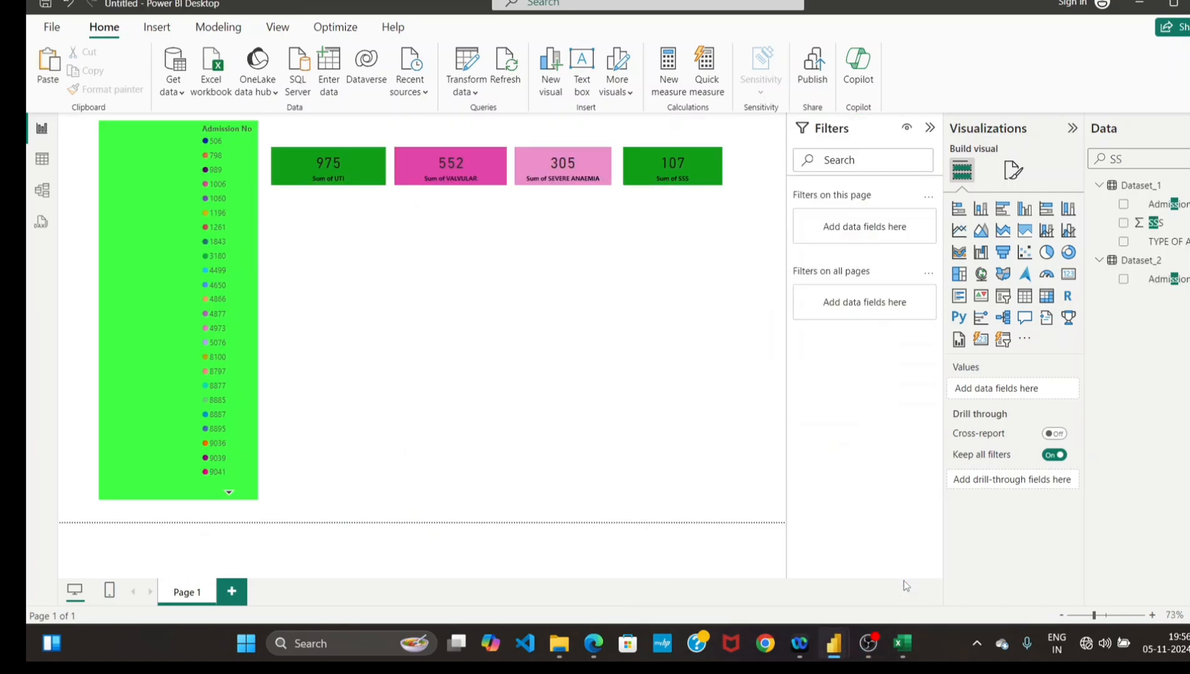
Add a multi-row card below the four summary cards, spanning the full row's width and reduced to a short strip.
click(959, 296)
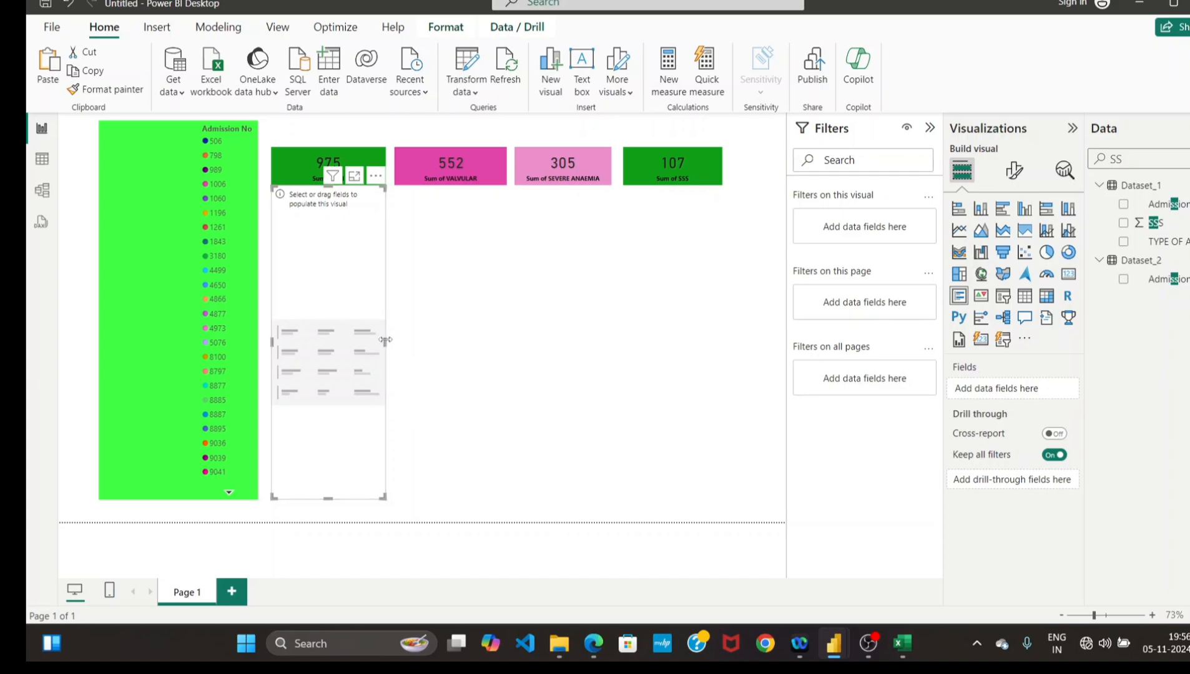
drag(385, 340, 721, 339)
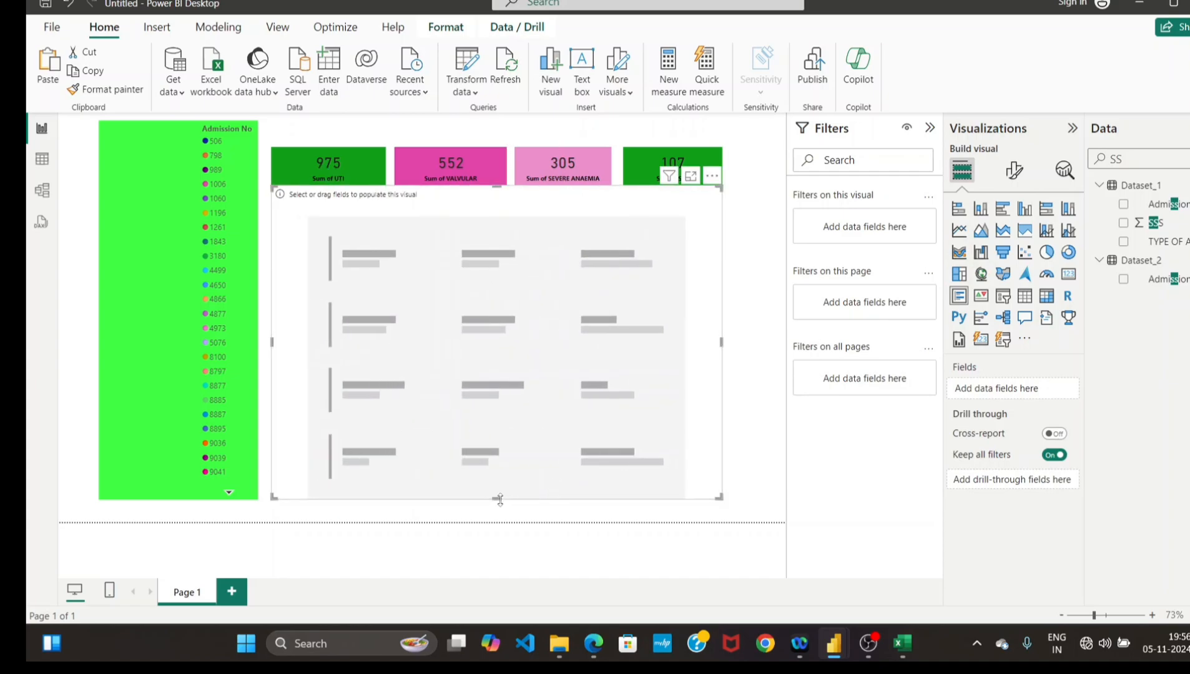
drag(497, 496, 491, 248)
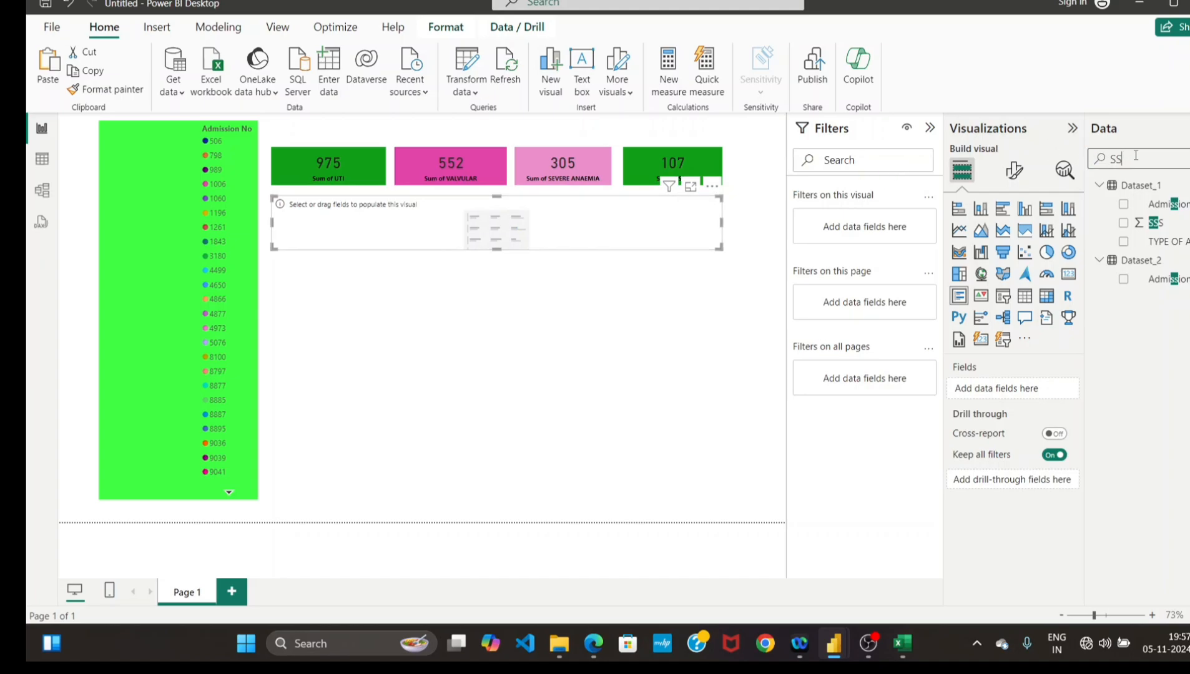
Search the fields for "NAME" and add the Name field from Dataset_2 to the multi-row card.
key(BackSpace)
key(BackSpace)
text(NAME)
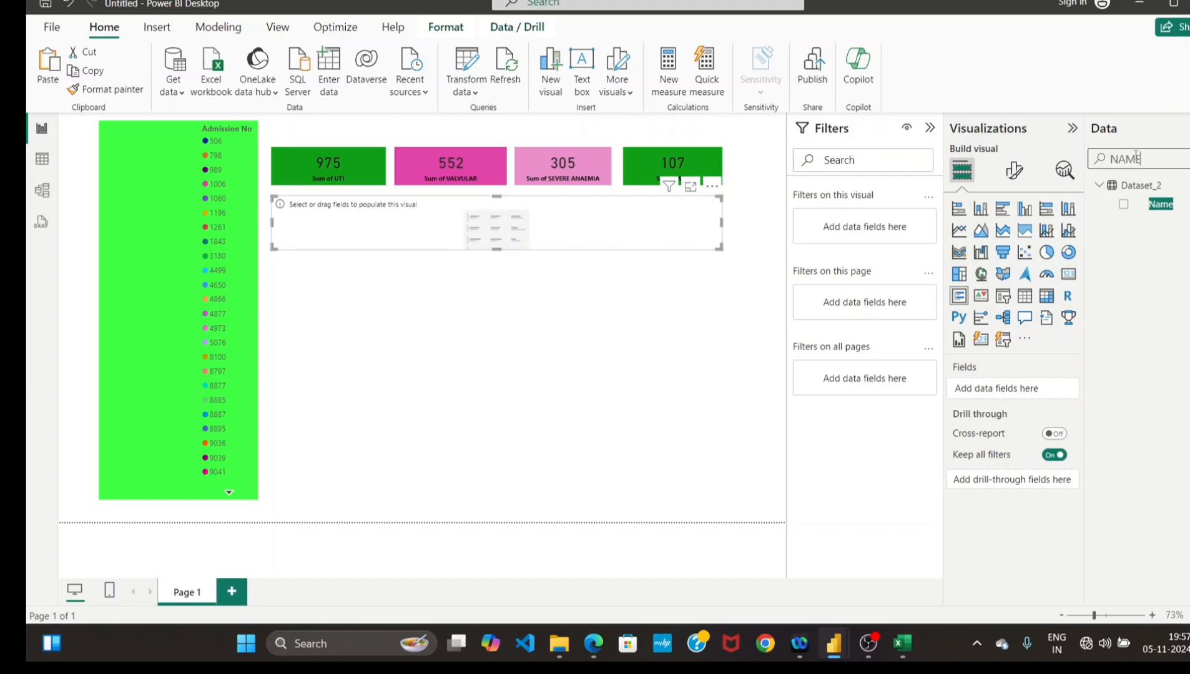
click(1123, 205)
click(1124, 205)
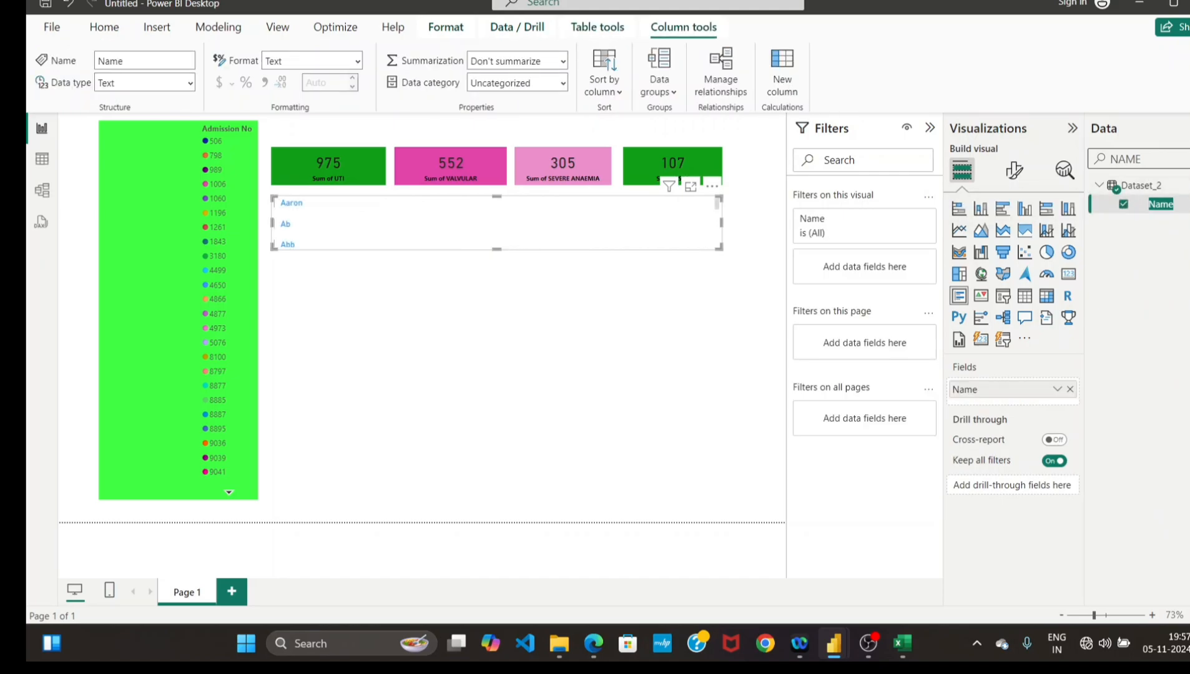
Add the AGE and GENDER fields from Dataset_1 to the multi-row card.
click(1186, 160)
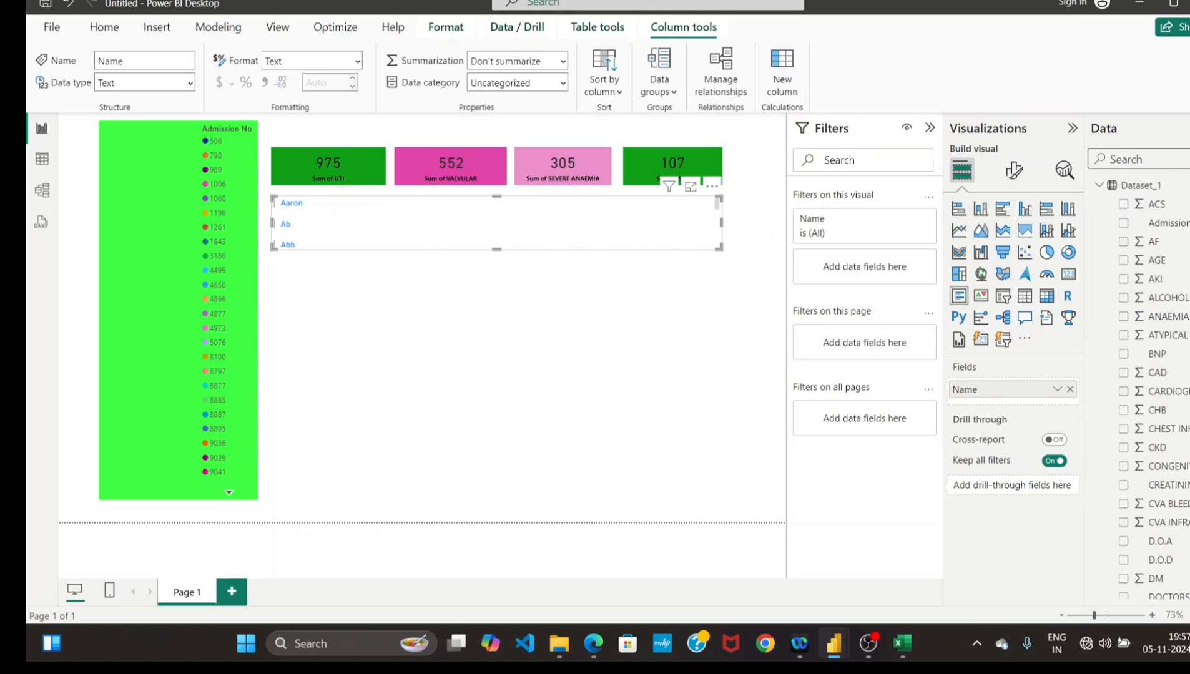
text(AGE)
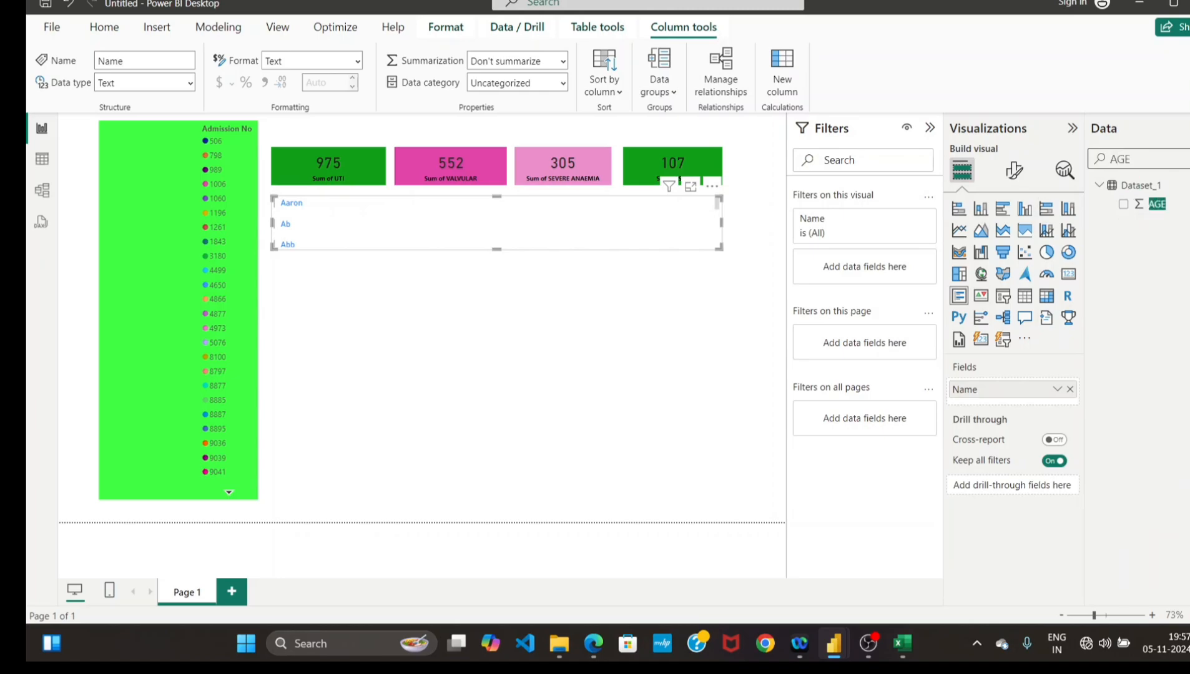
click(1127, 207)
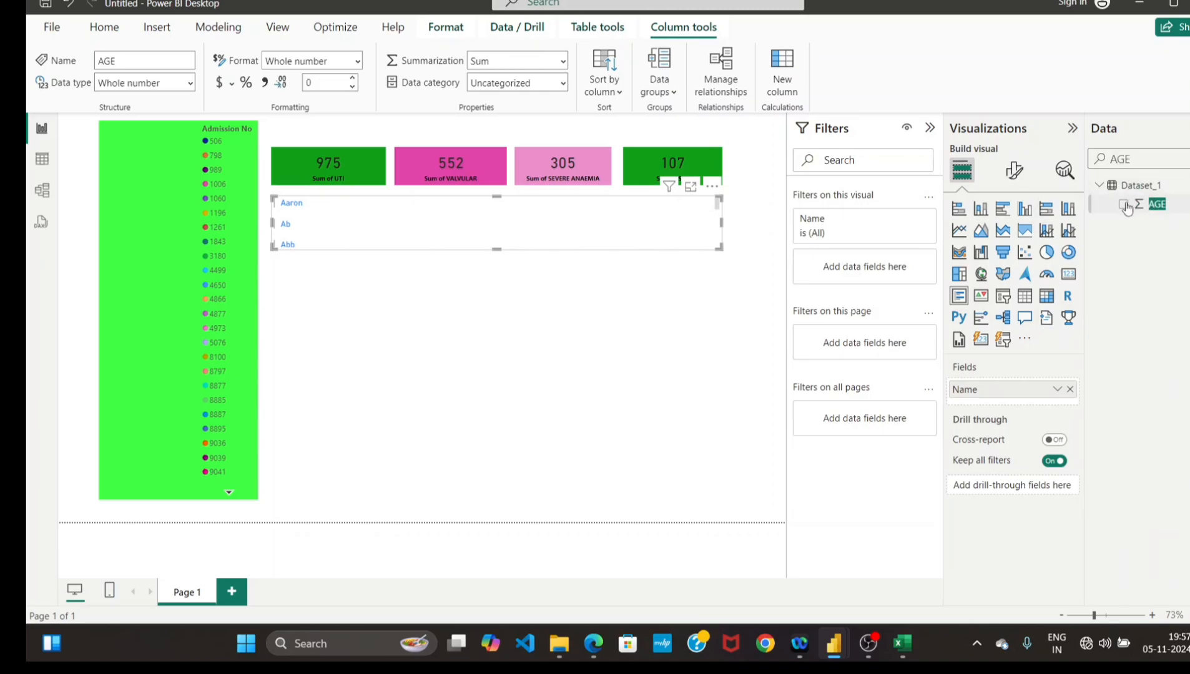
click(1124, 205)
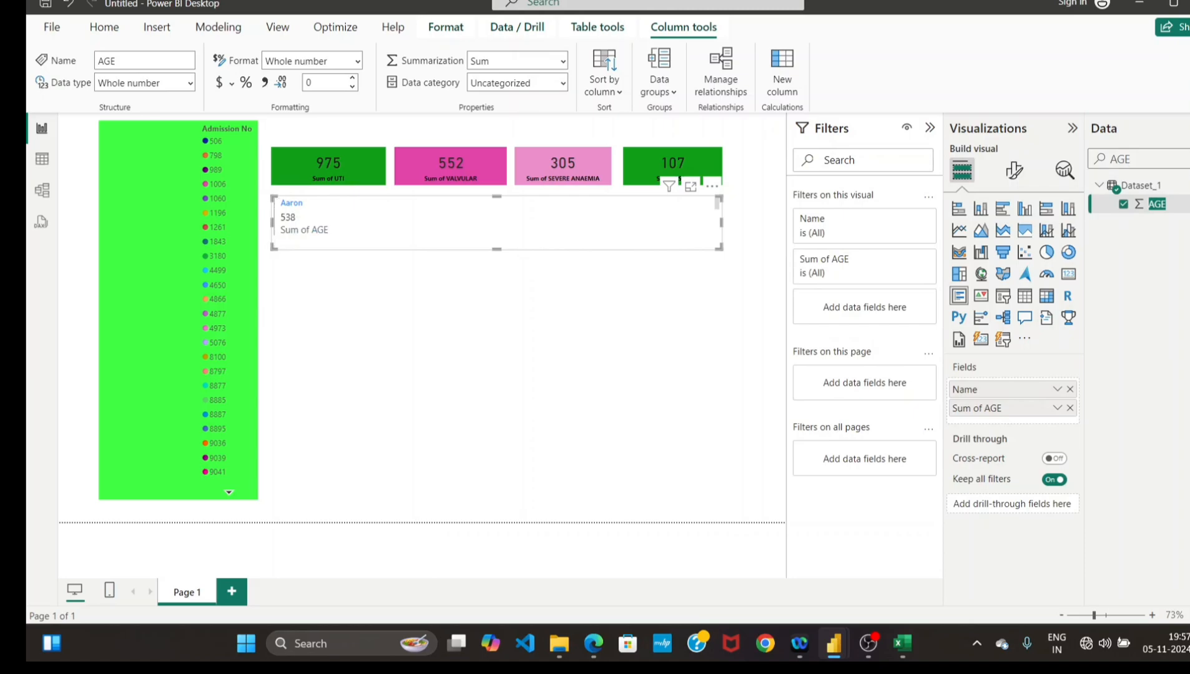
click(1188, 159)
text(GEN)
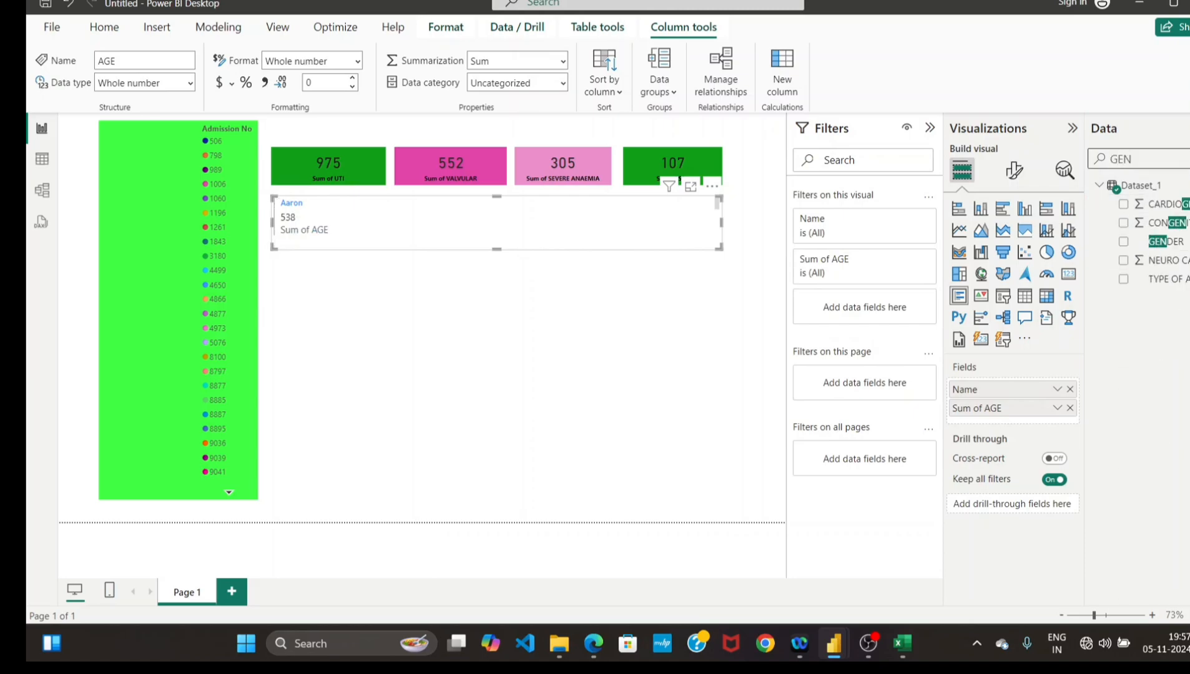
click(1124, 242)
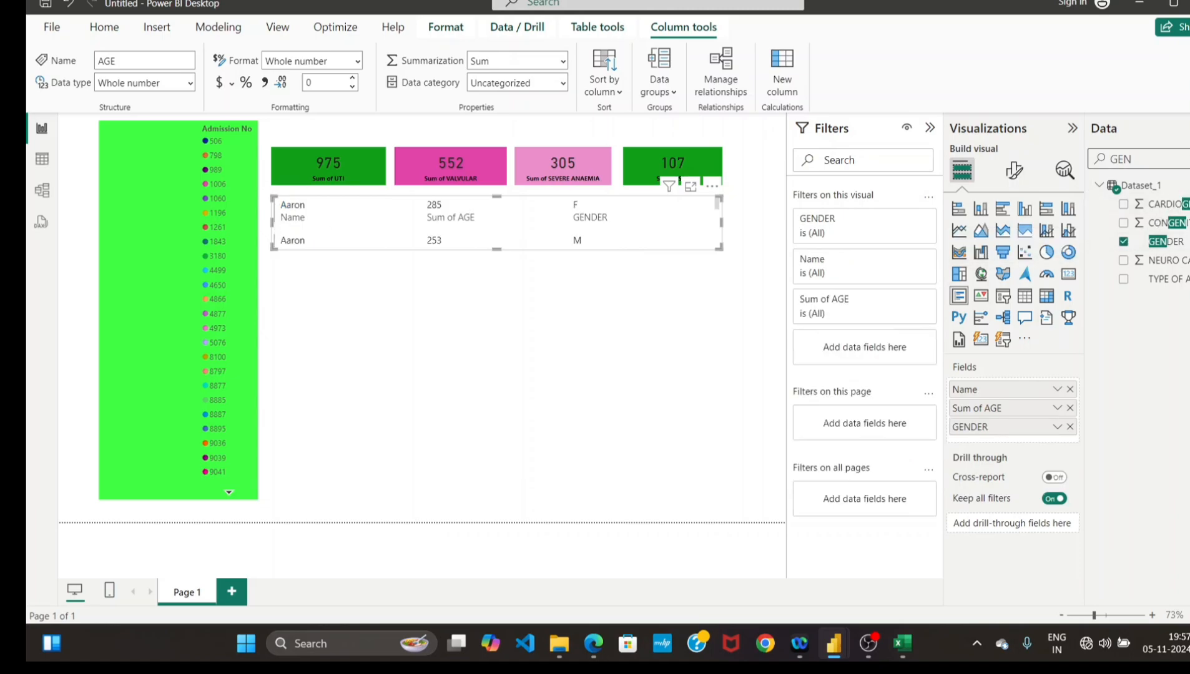
Add the D.O.A and D.O.D fields from Dataset_1 to the multi-row card.
click(1188, 159)
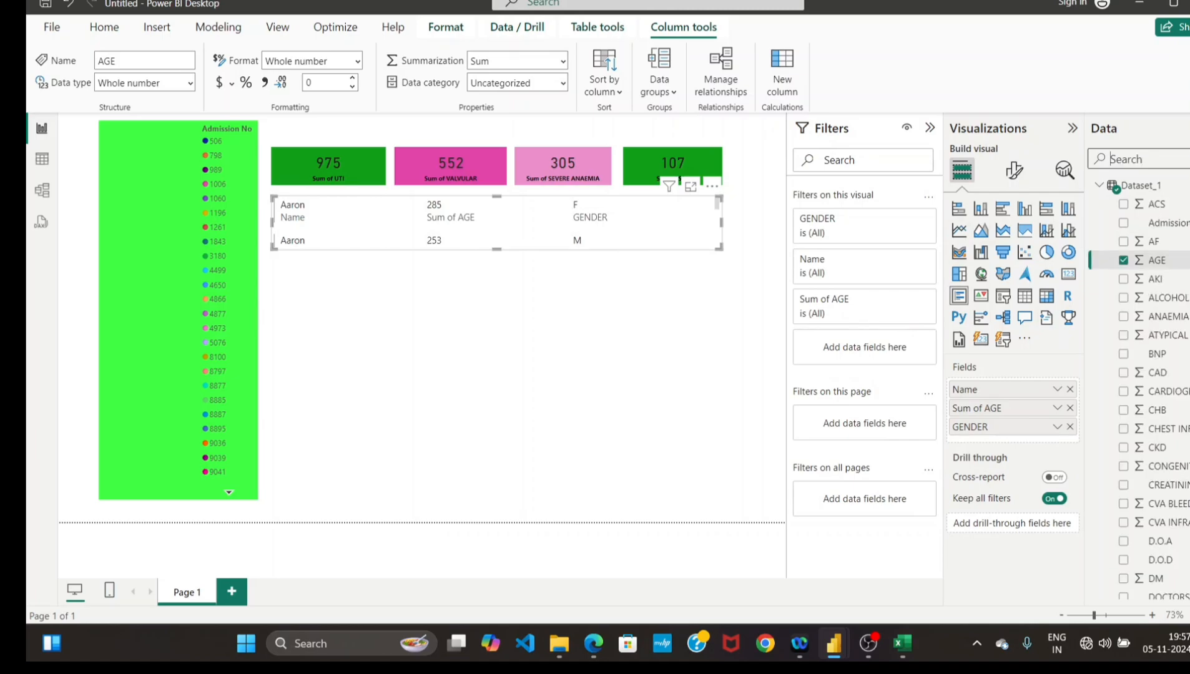
text(D)
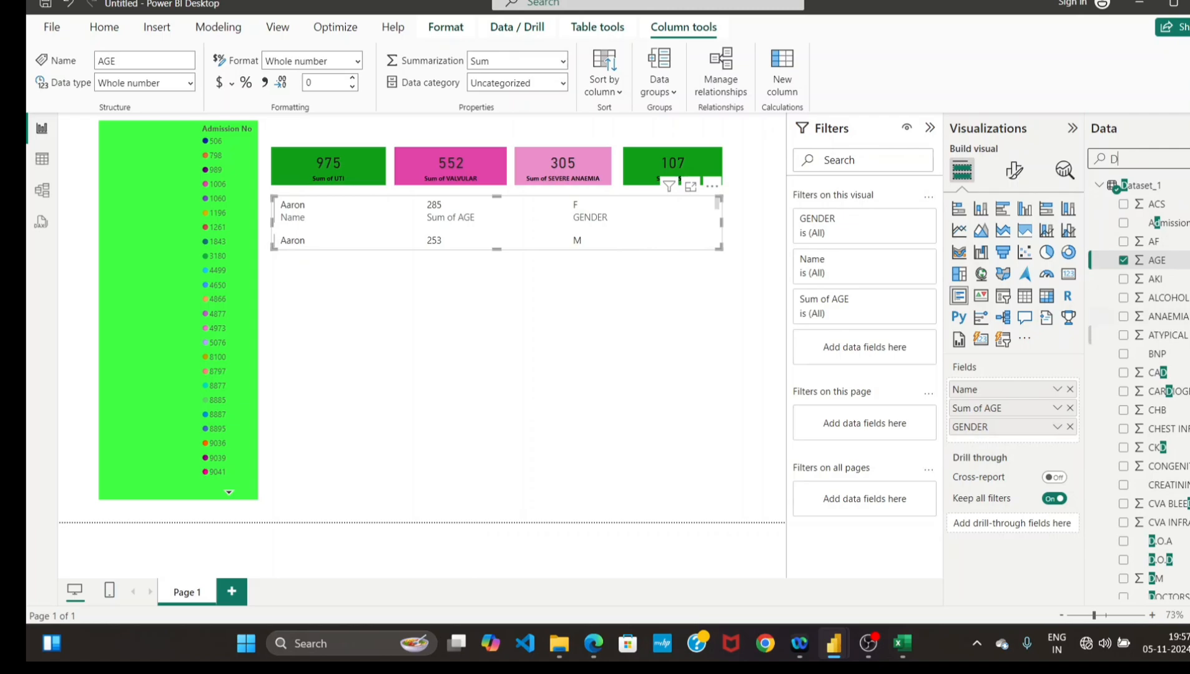
click(1124, 541)
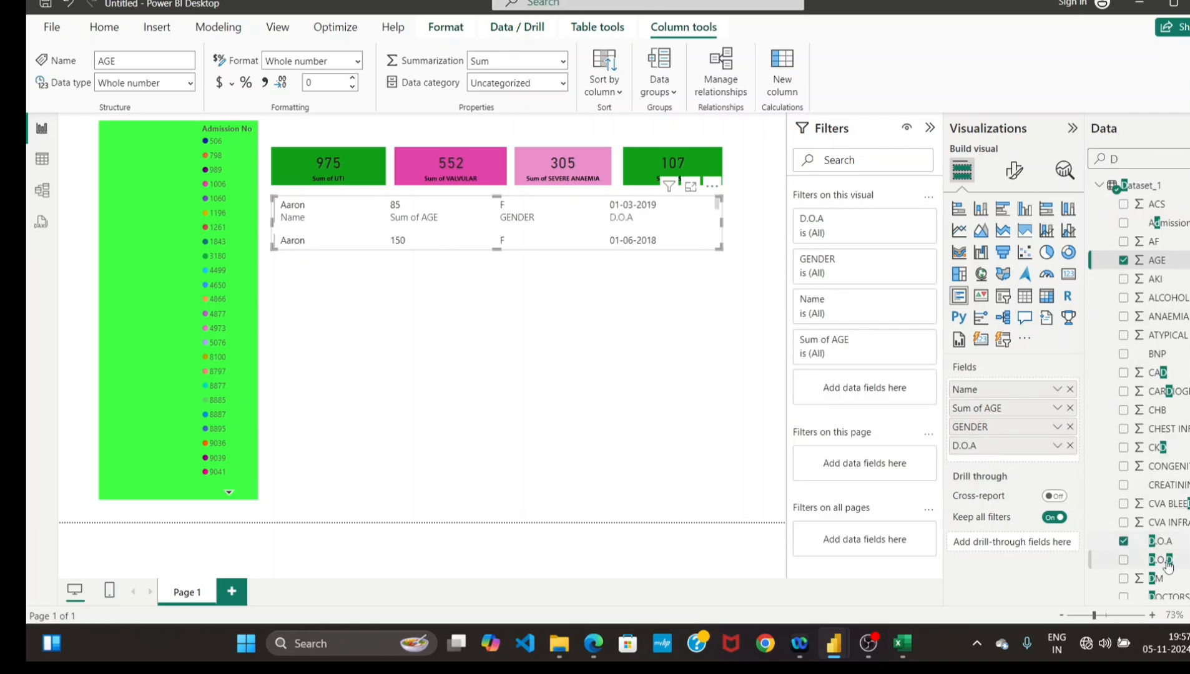
click(1124, 561)
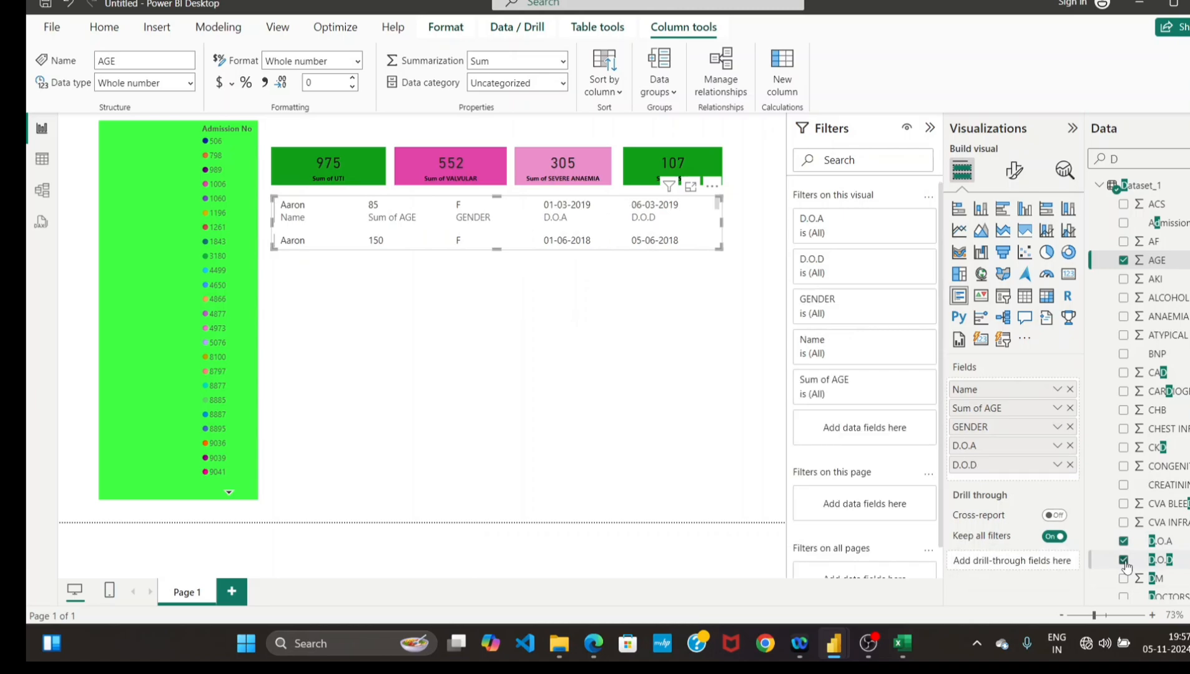
Search the fields for "AD" and add Admission No from Dataset_1 to the multi-row card.
key(BackSpace)
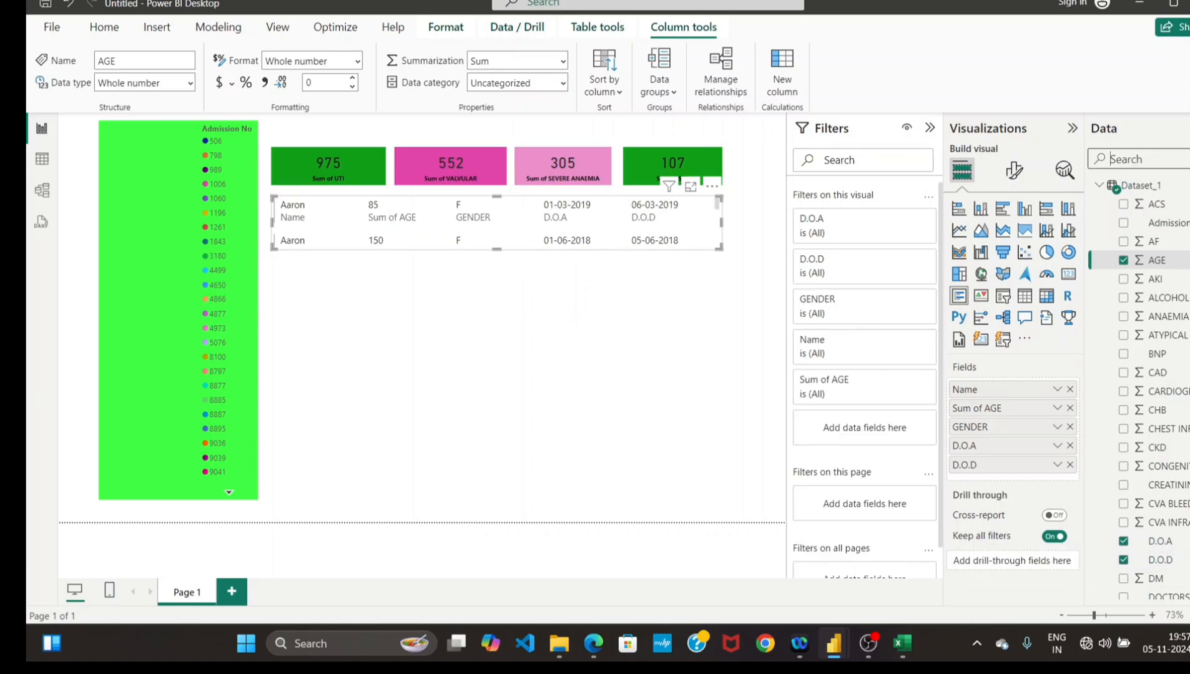
text(AM)
key(BackSpace)
text(D)
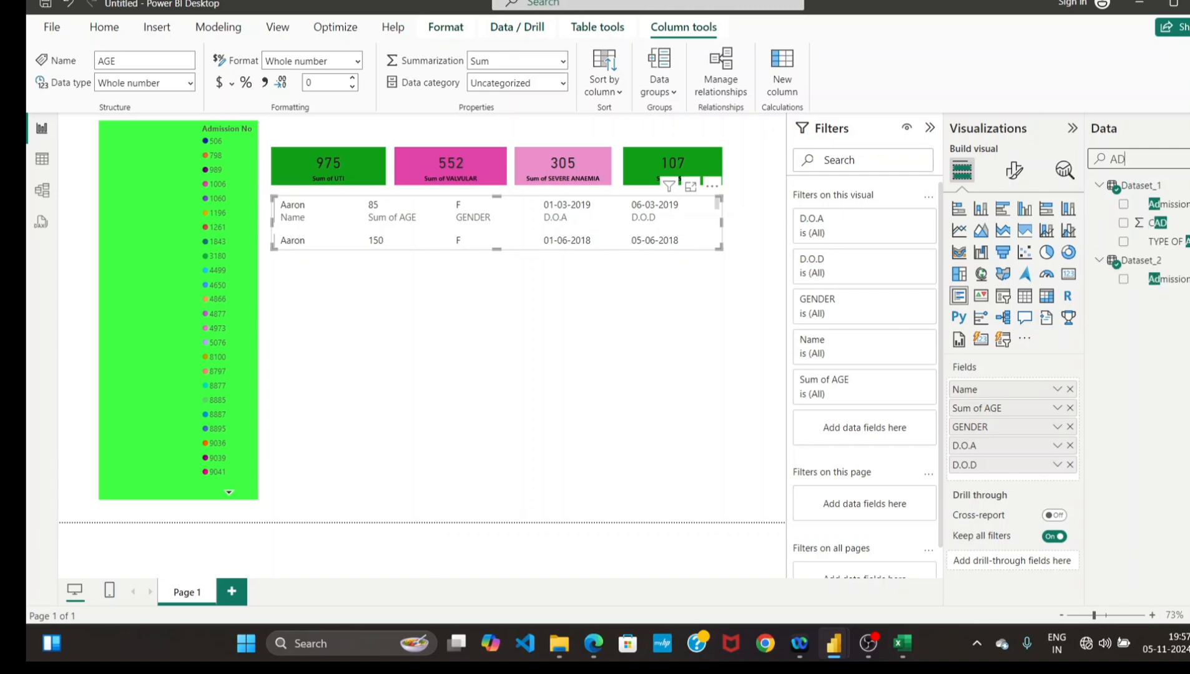
click(1124, 205)
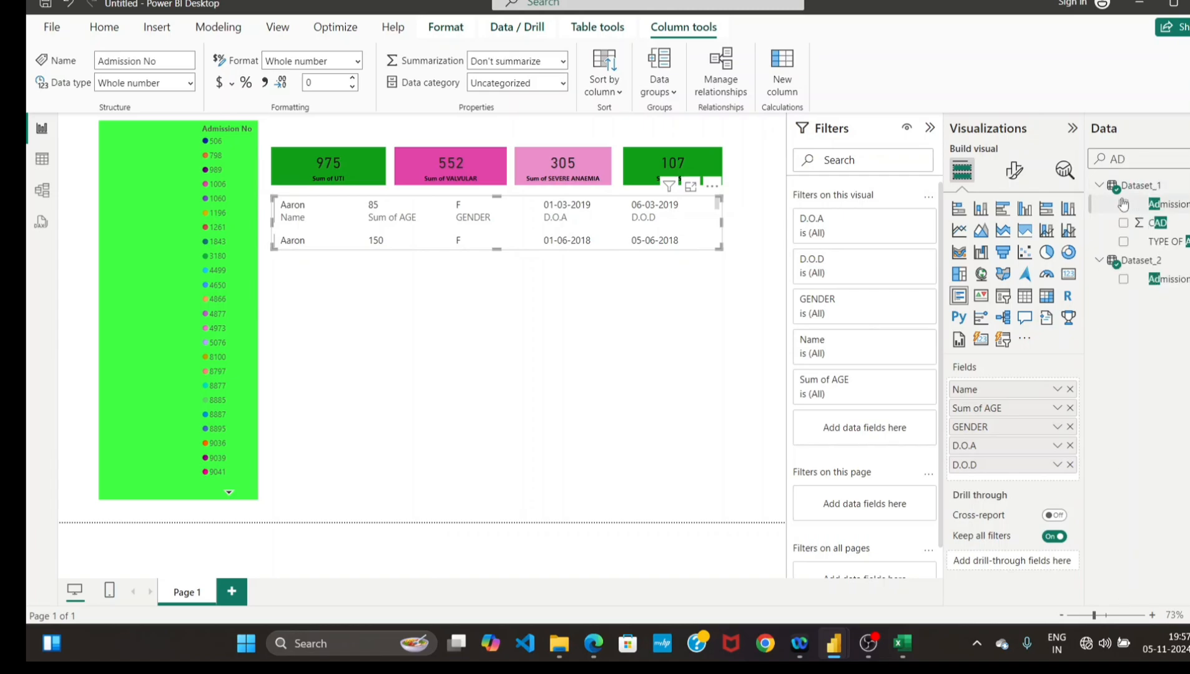
click(1123, 206)
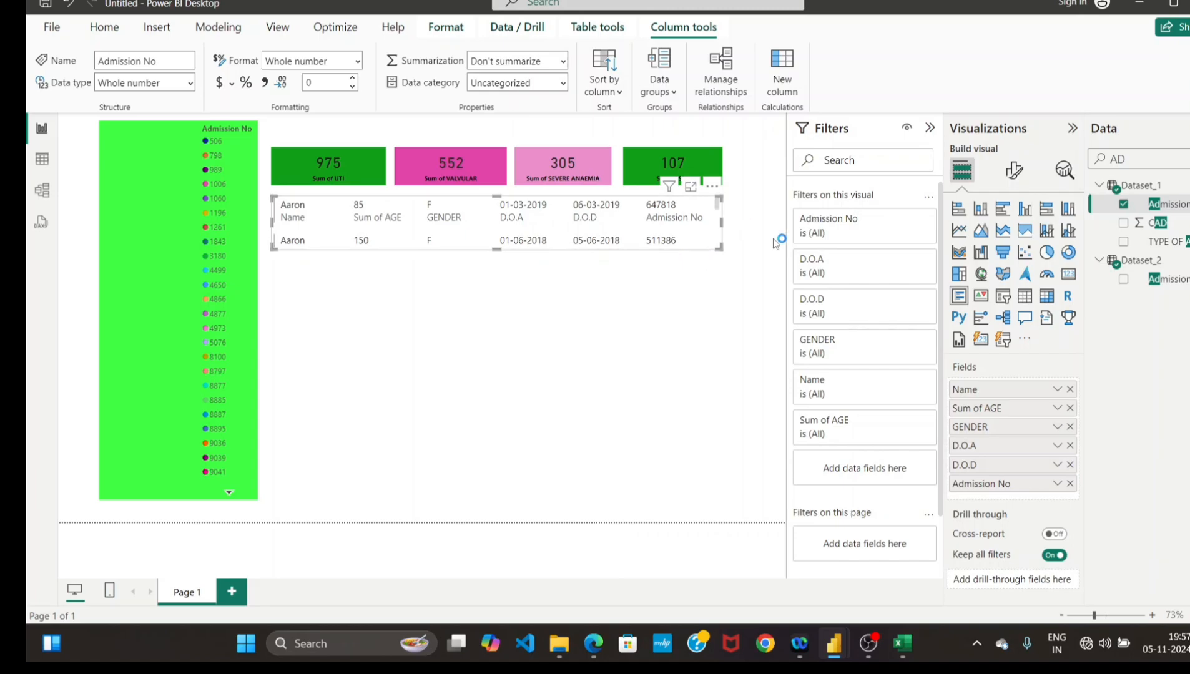
Set the multi-row card's background colour to #087583.
click(1007, 175)
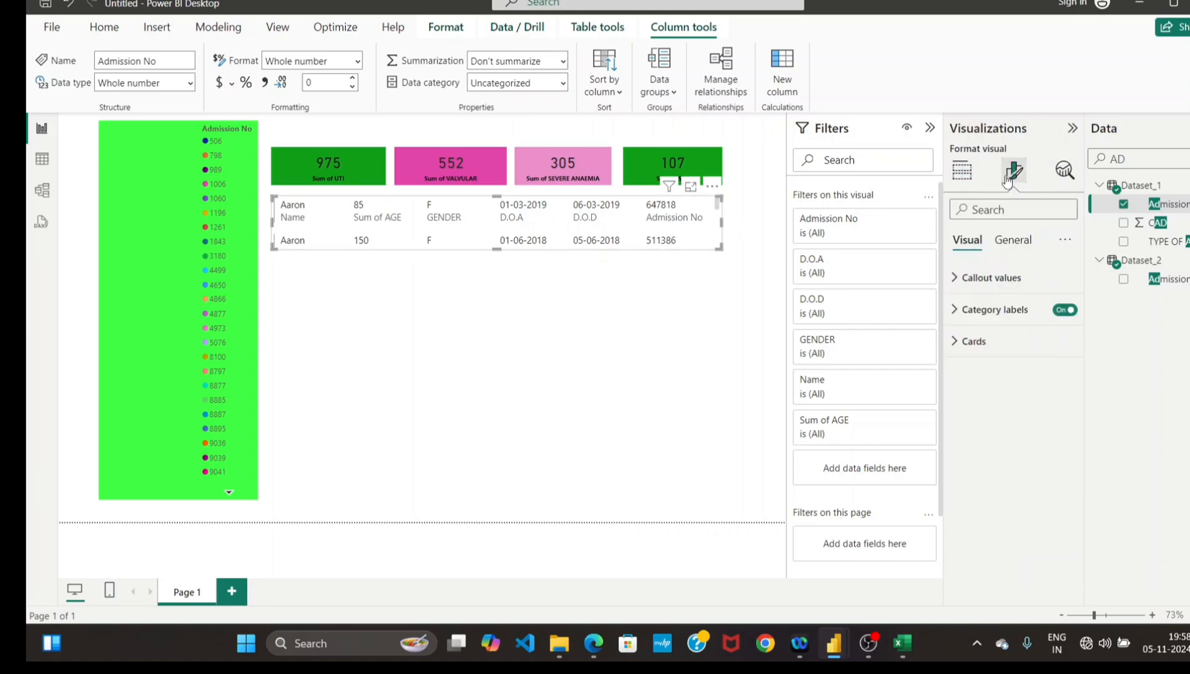
click(1003, 248)
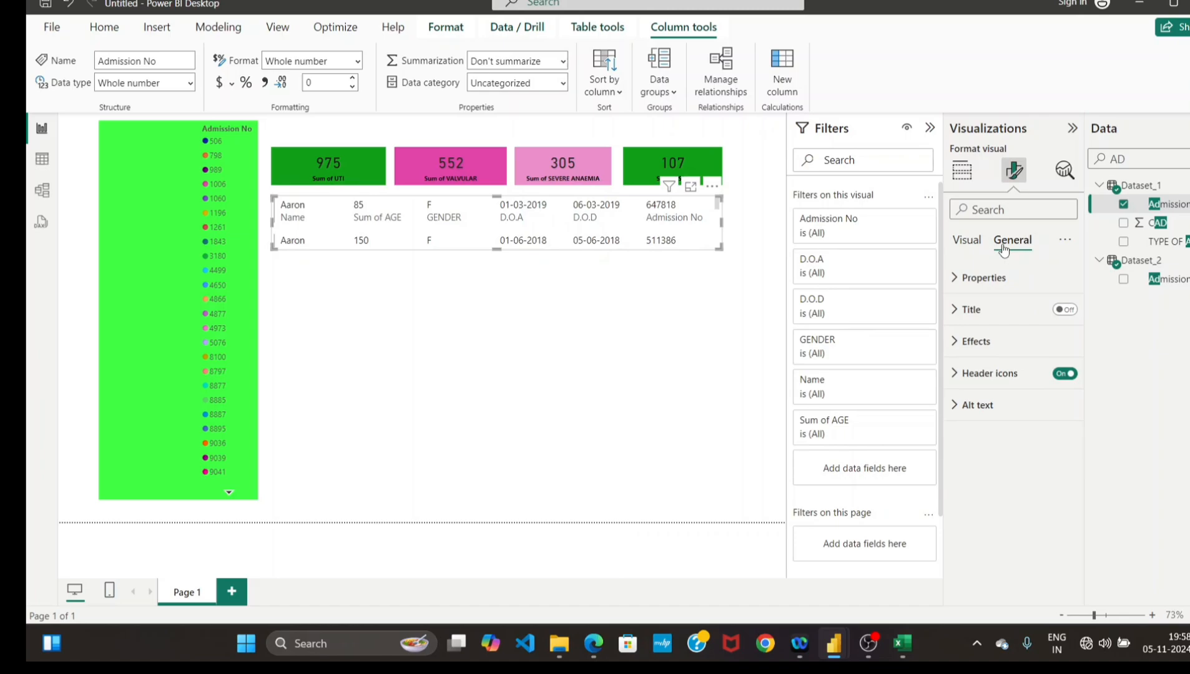
click(958, 345)
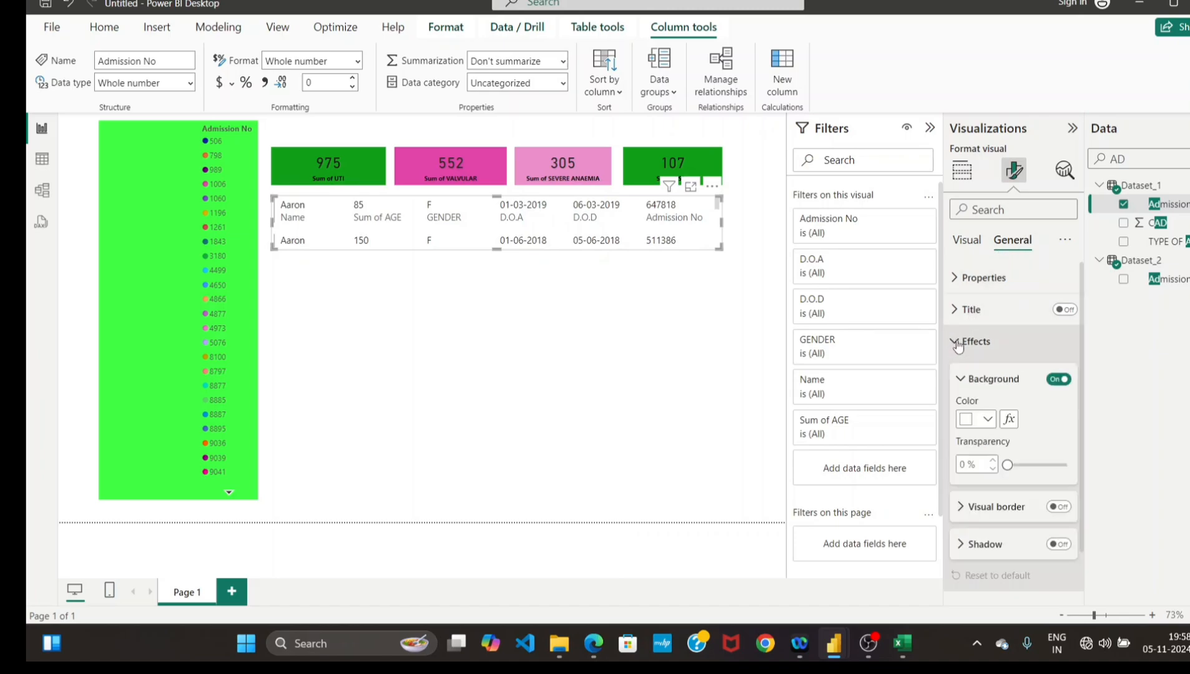
click(989, 420)
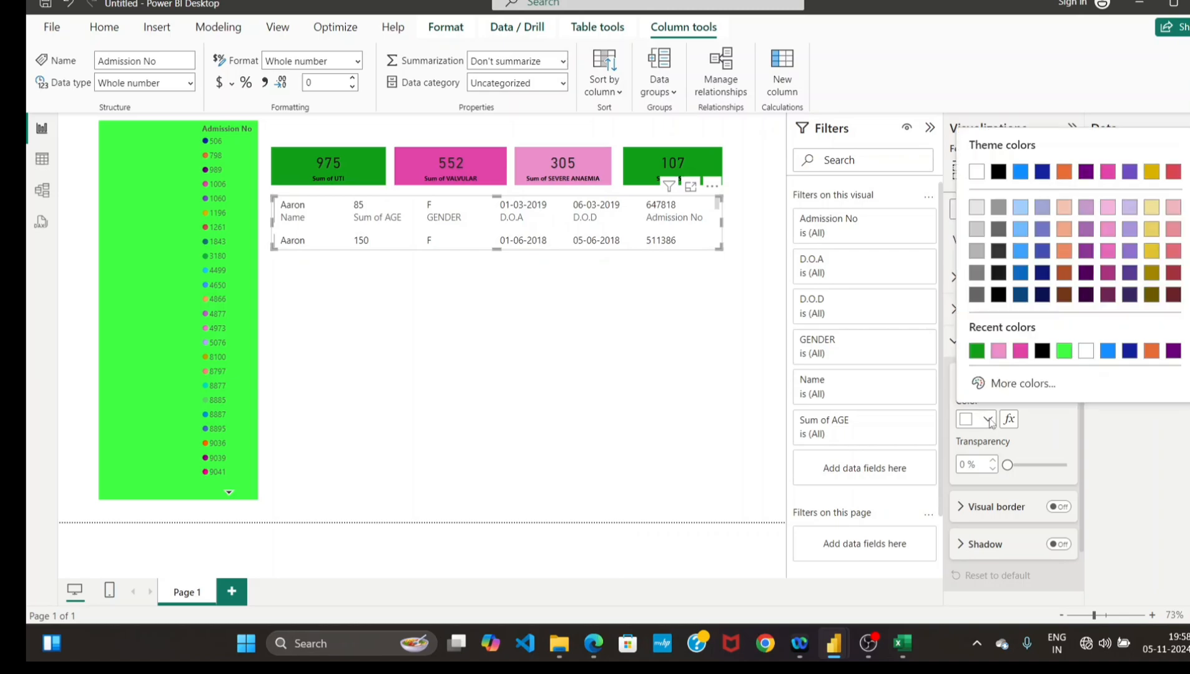
click(1006, 384)
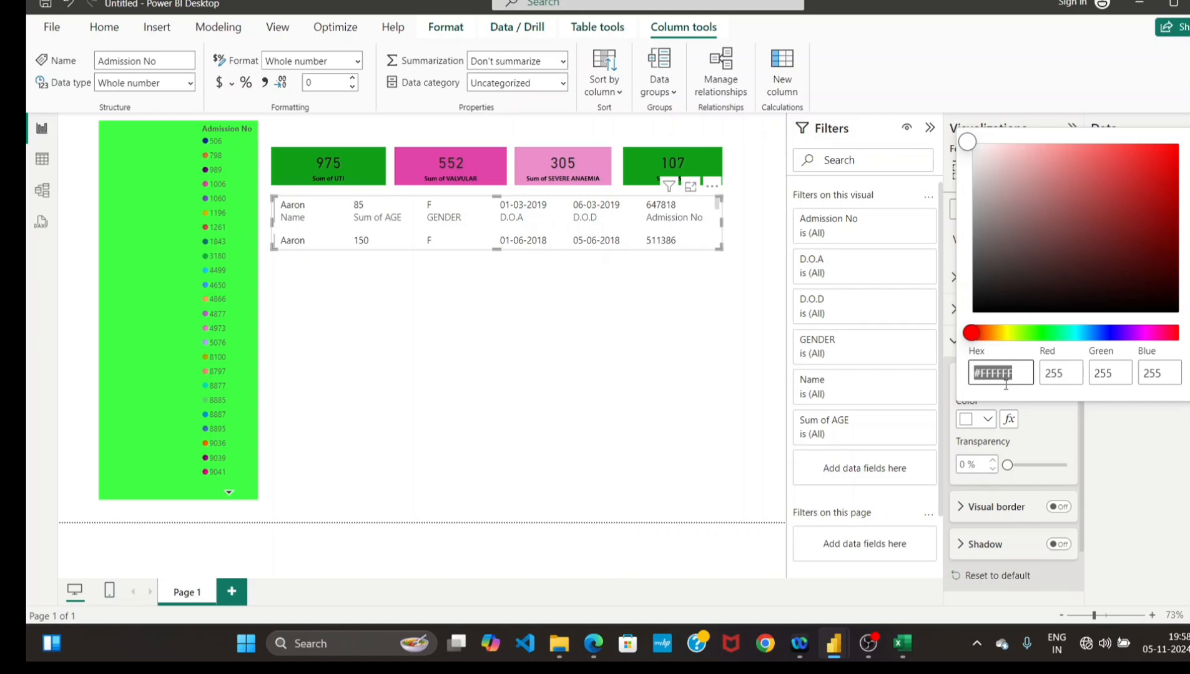
text(#6)
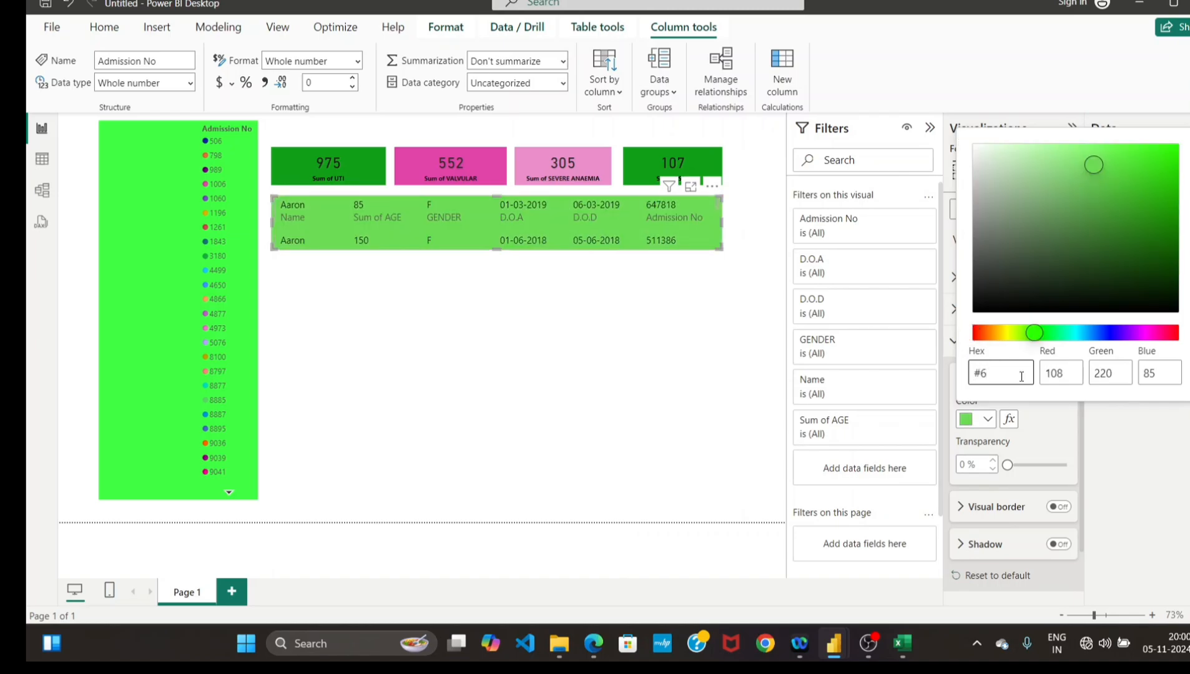
key(BackSpace)
text(087583)
mouse_move(834, 653)
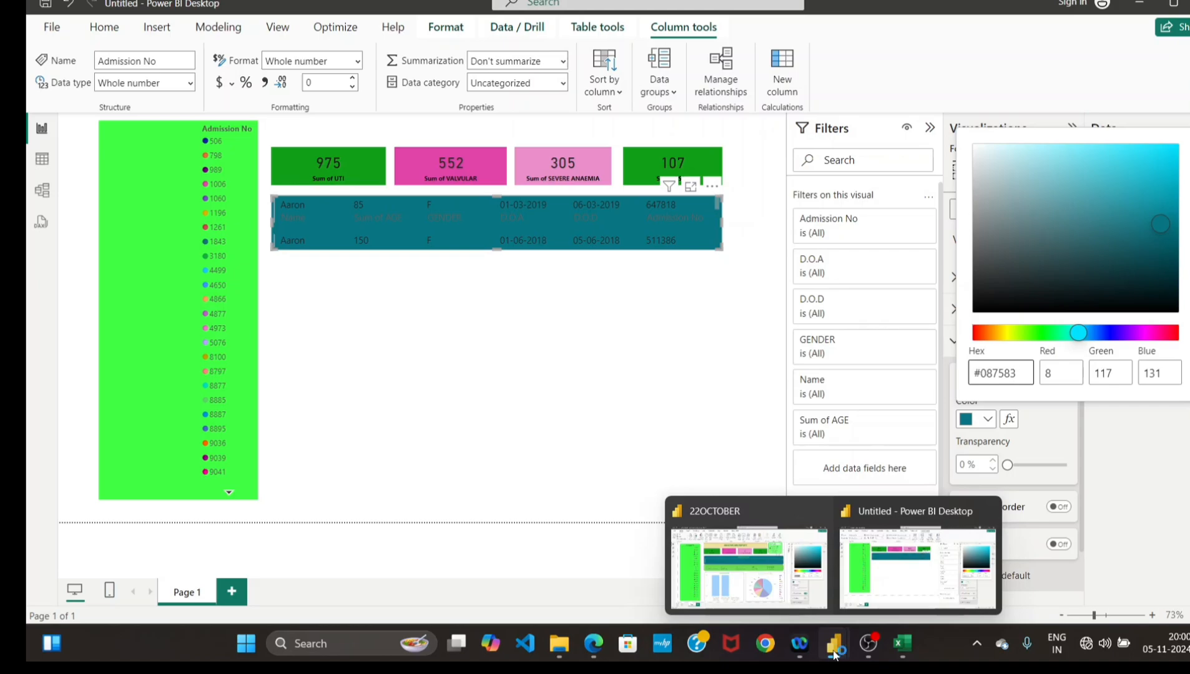
click(908, 578)
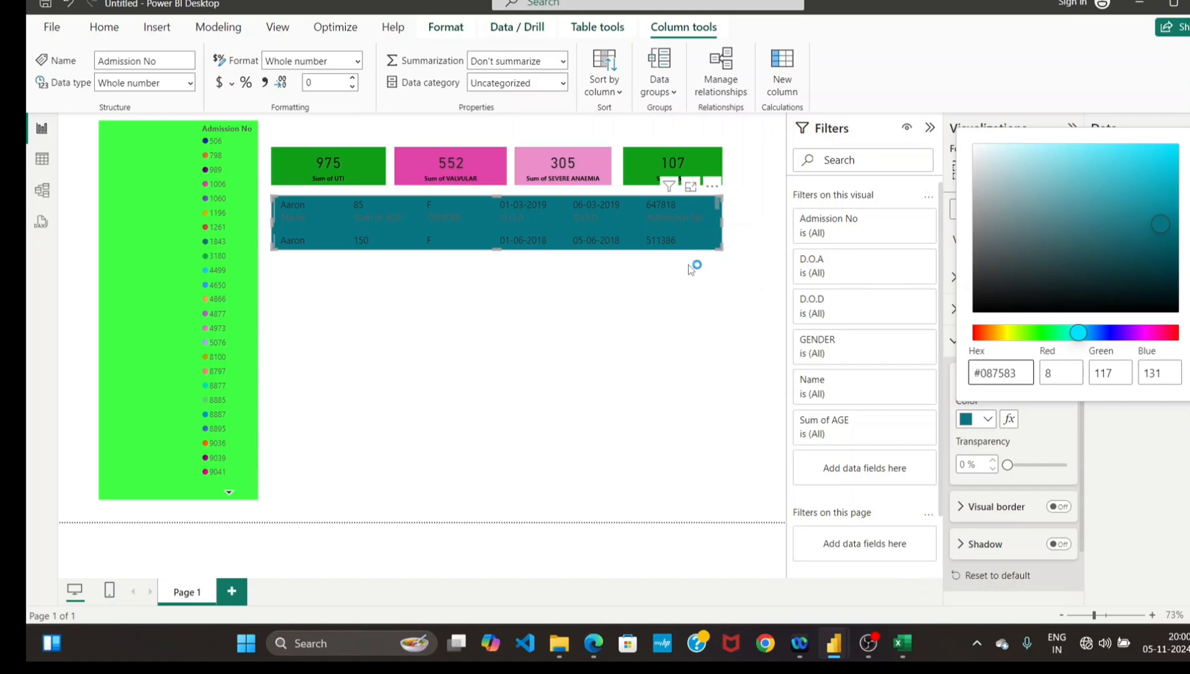
click(635, 231)
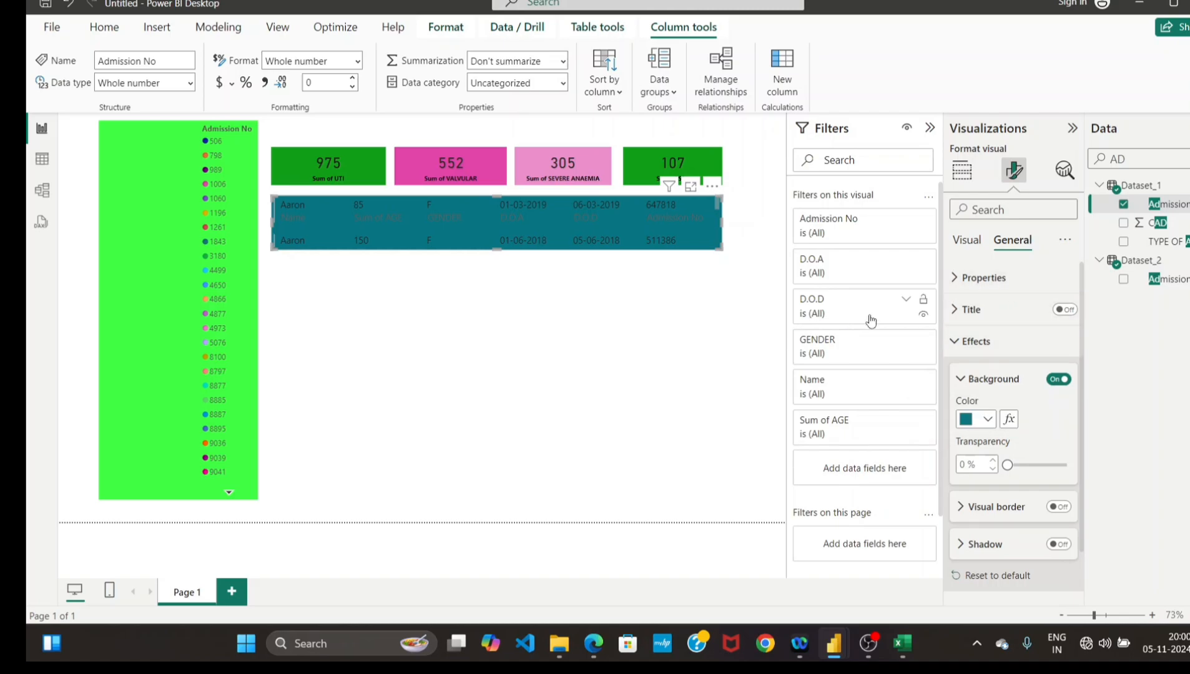
Set the colour of the multi-row card's callout values to black.
click(969, 241)
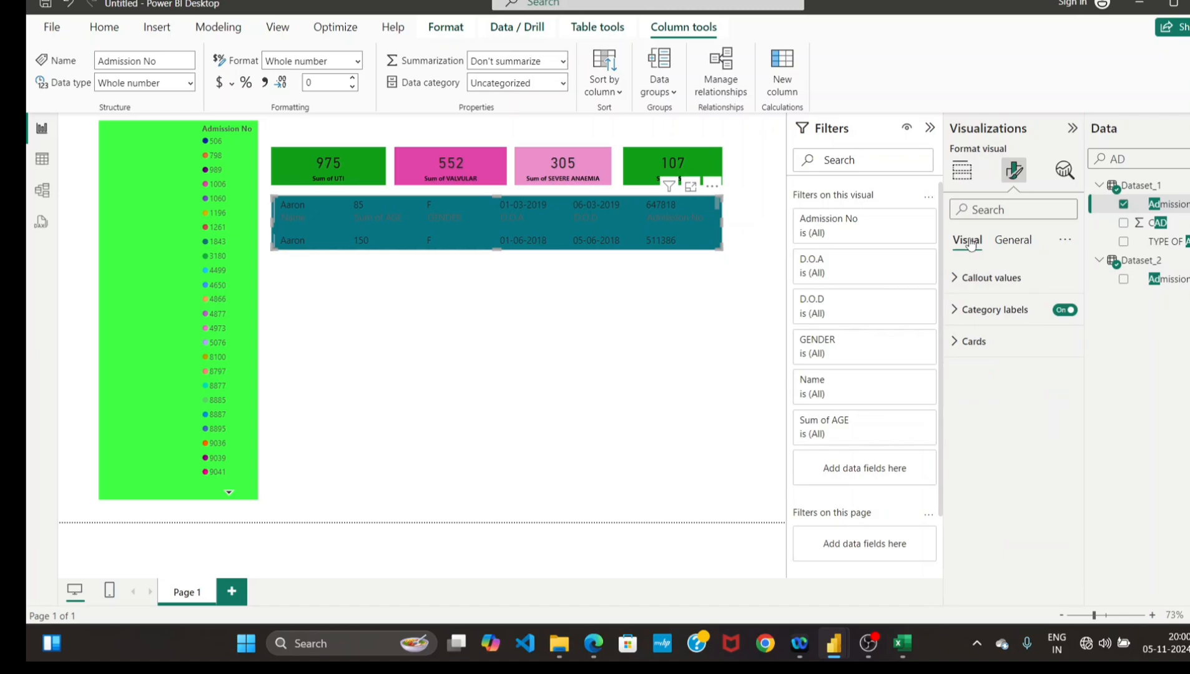
click(954, 280)
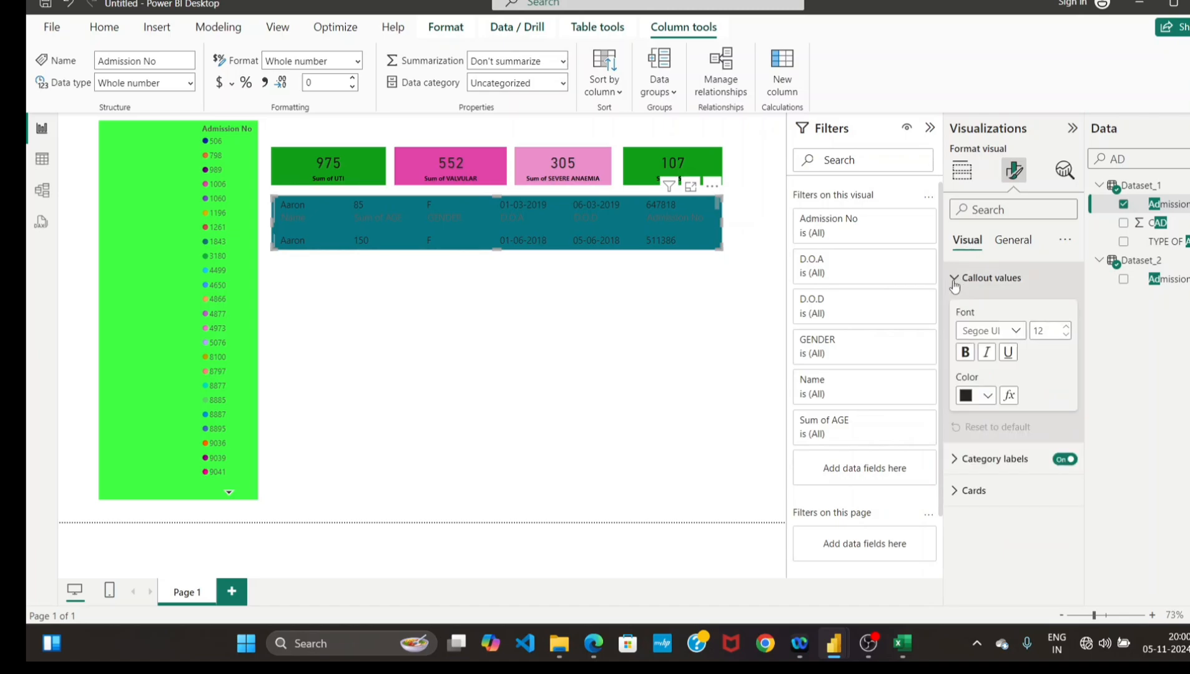
click(988, 397)
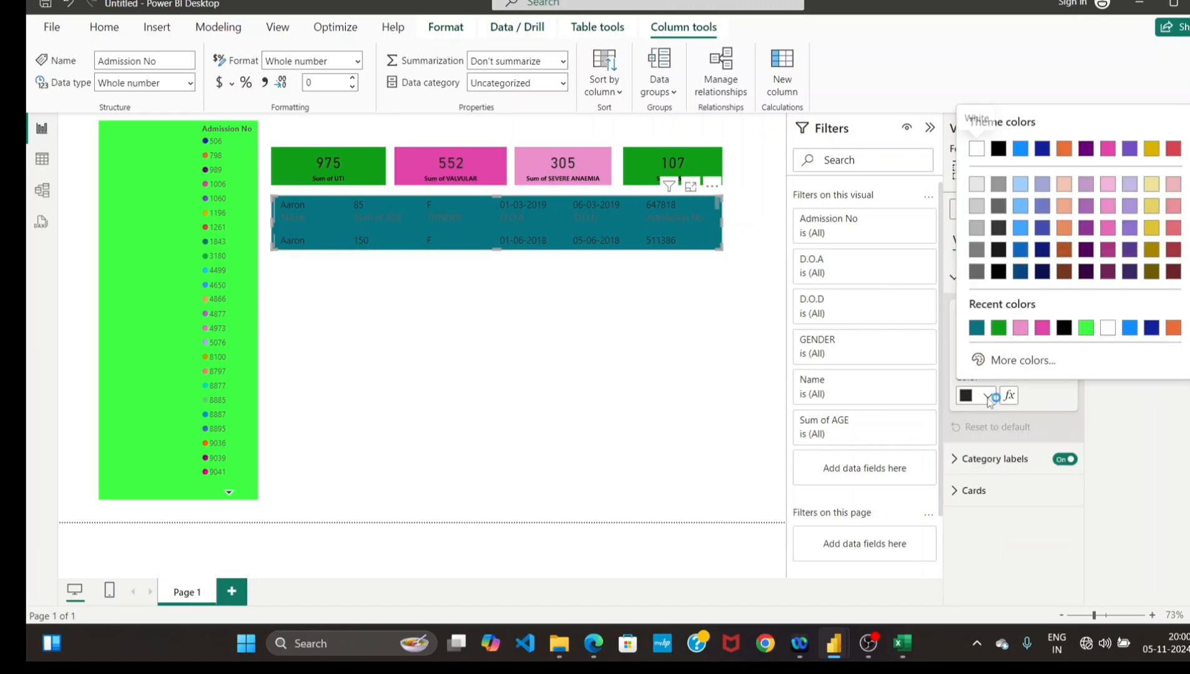
click(1063, 331)
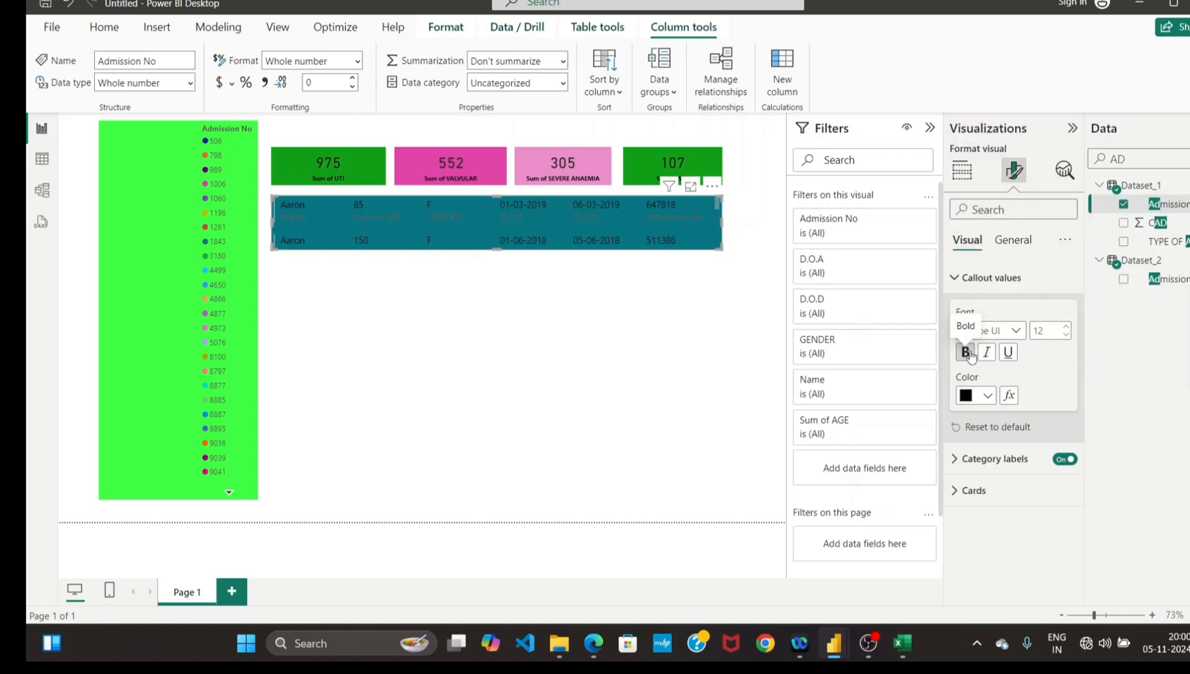
Make the multi-row card's callout values bold, and its category labels bold and black.
click(966, 353)
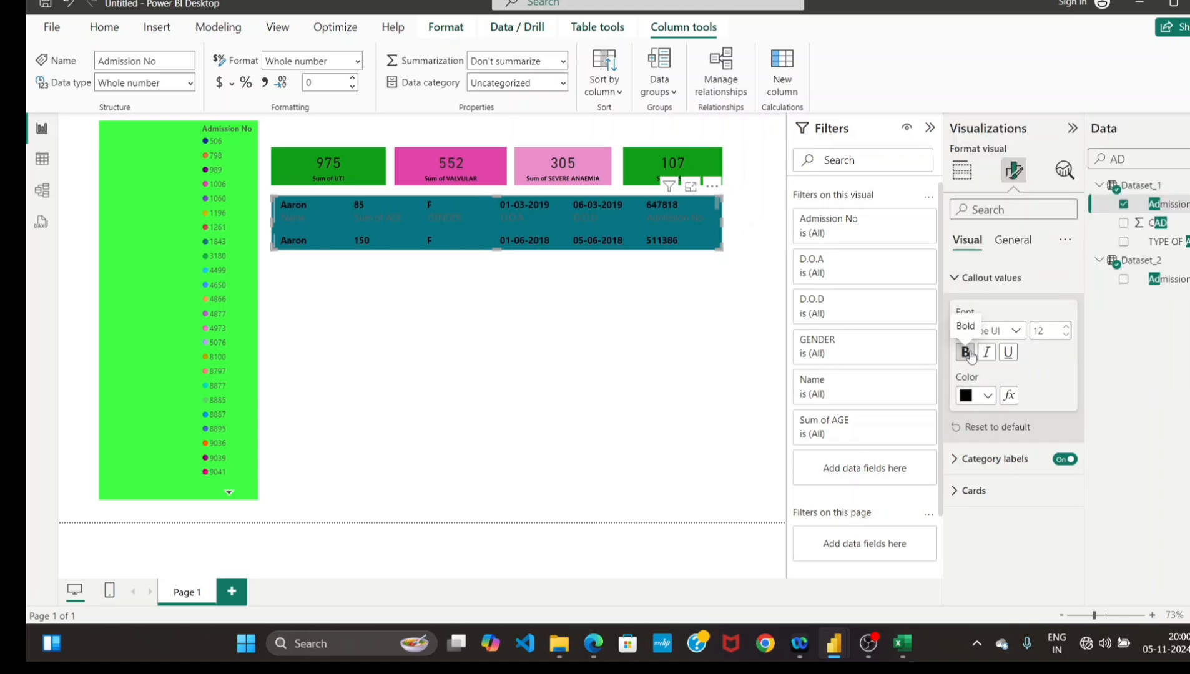
click(957, 277)
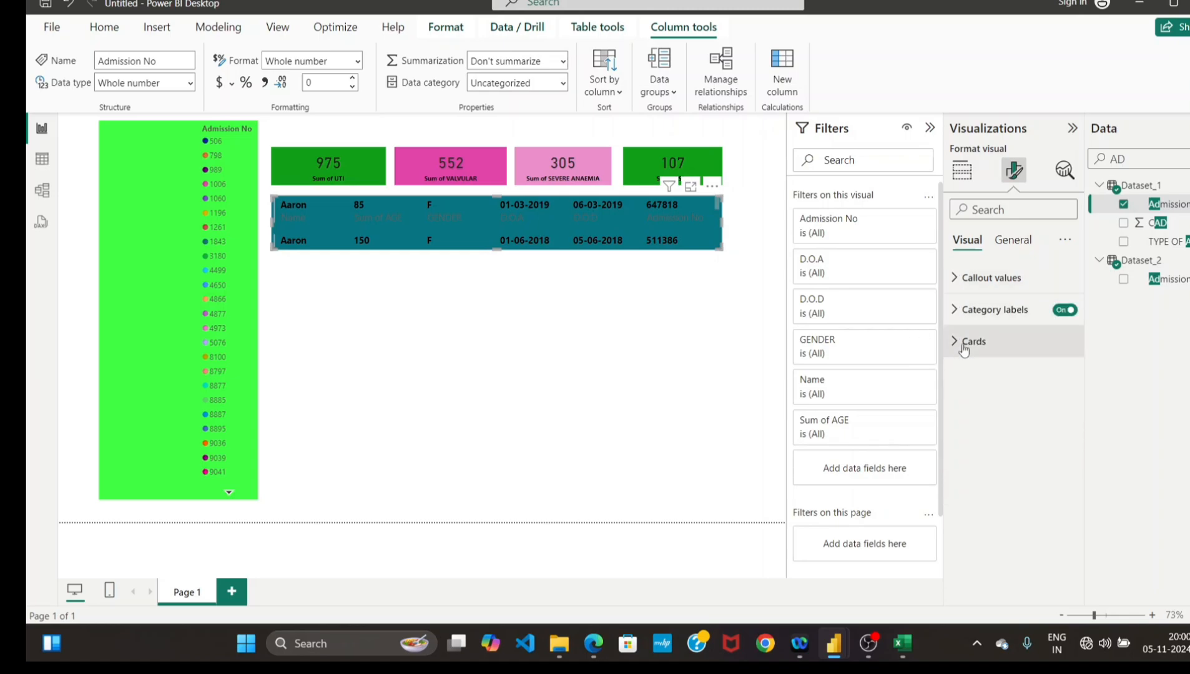
click(955, 311)
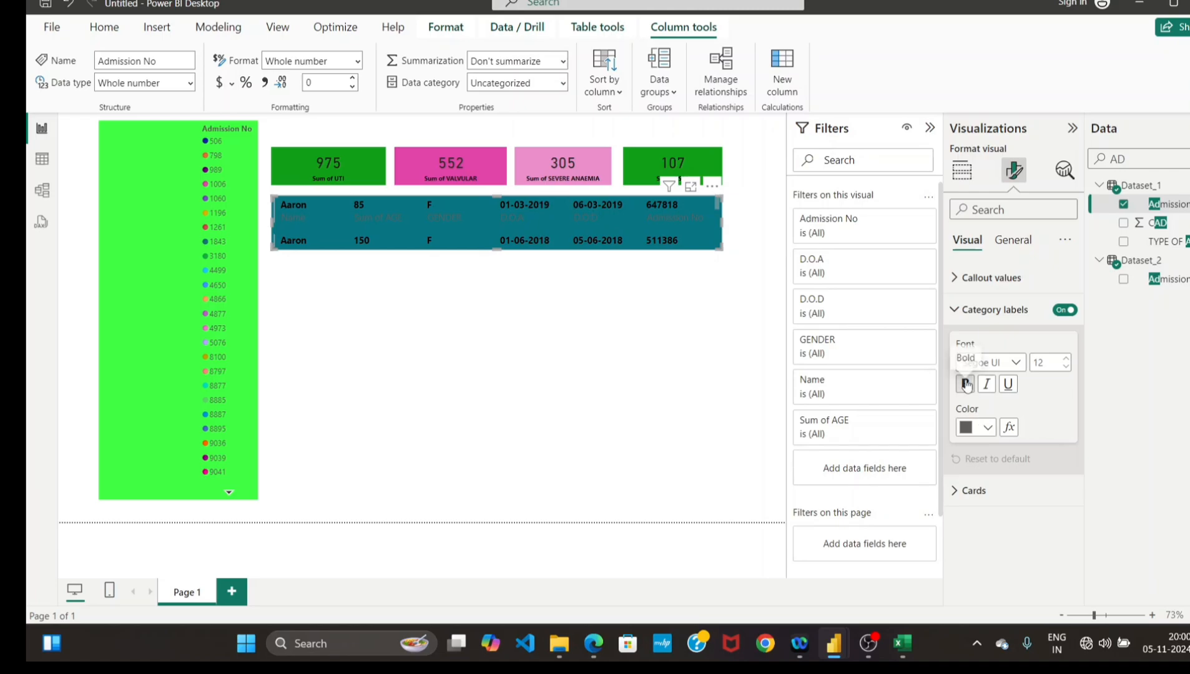
click(987, 427)
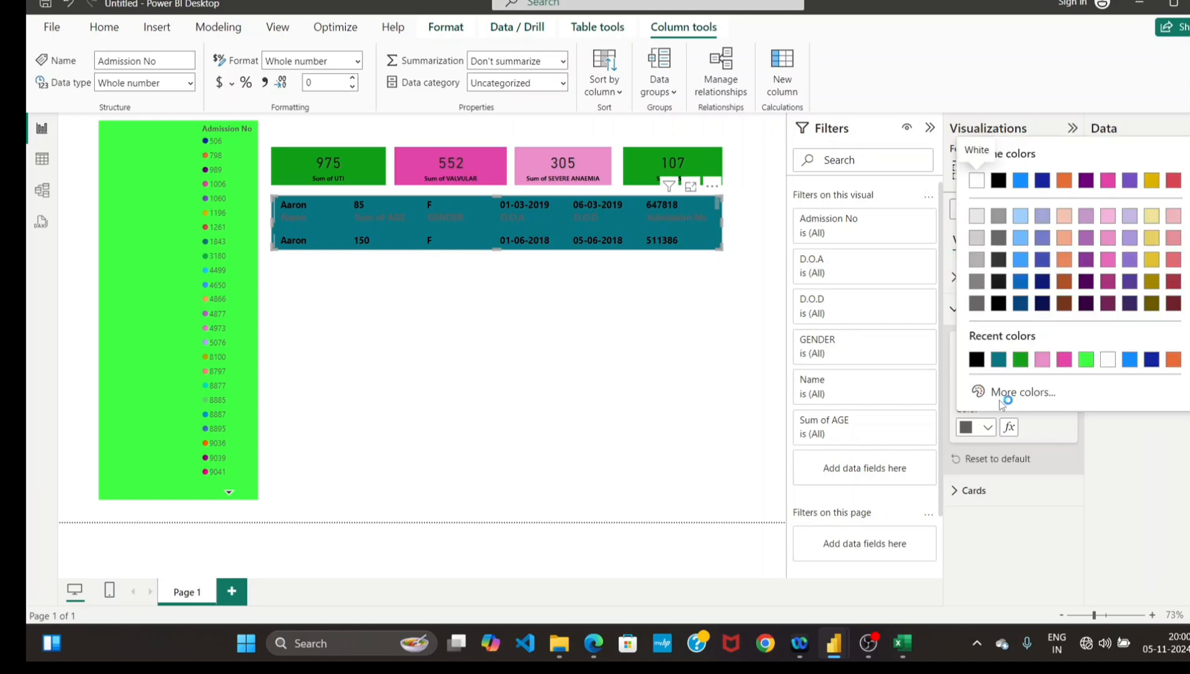
click(976, 361)
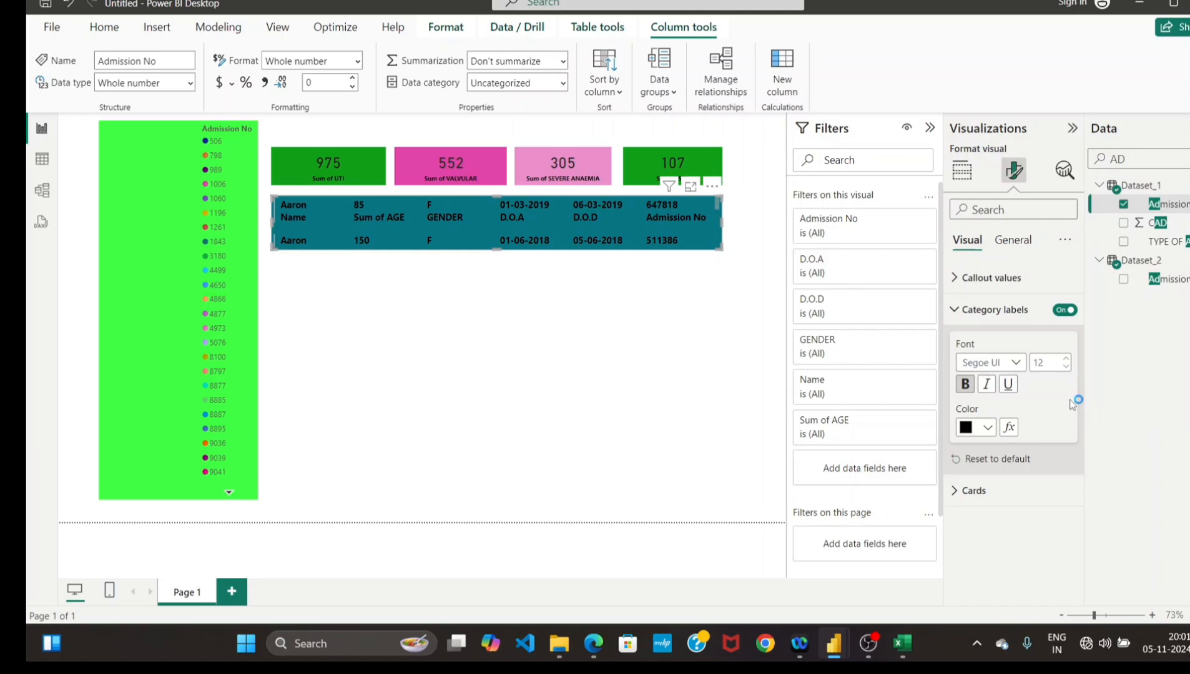
click(955, 311)
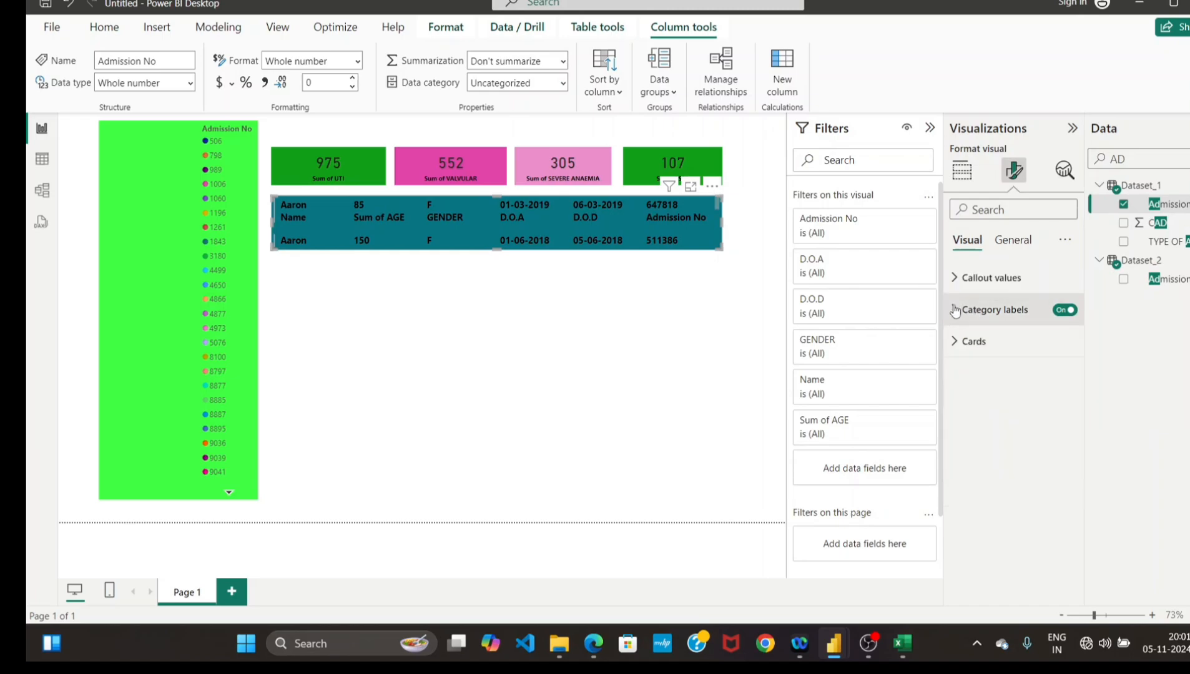
Turn on the multi-row card's title and set its text to PATIENT DETAILS.
click(1009, 246)
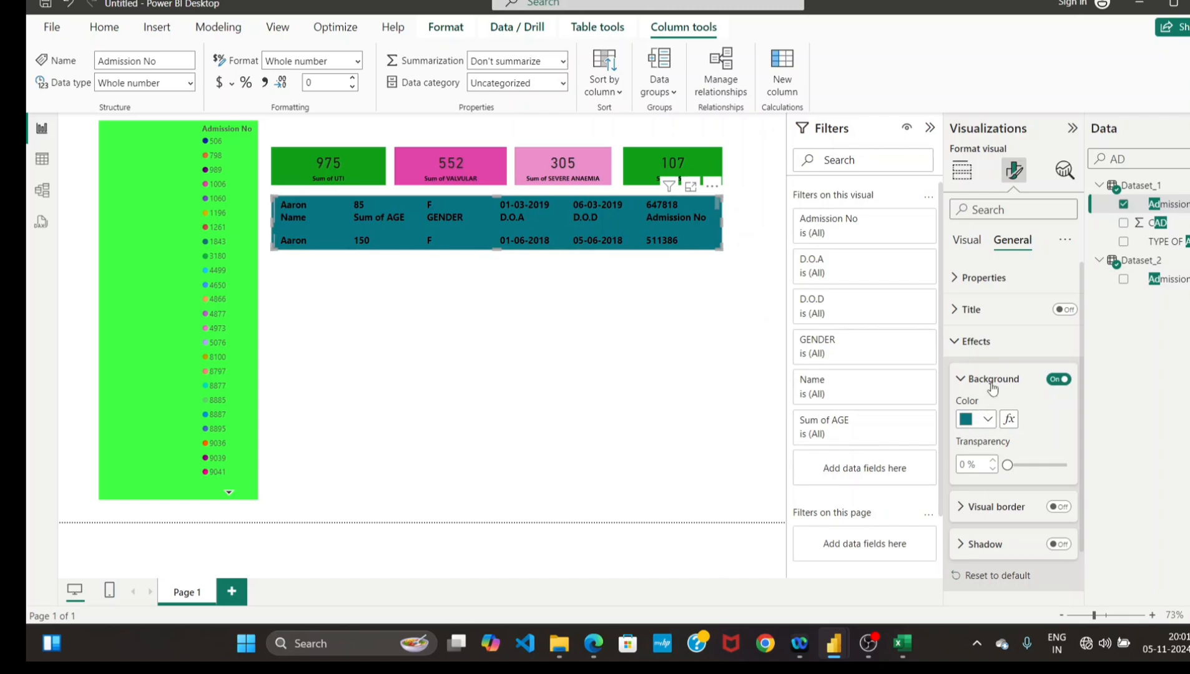
click(1061, 313)
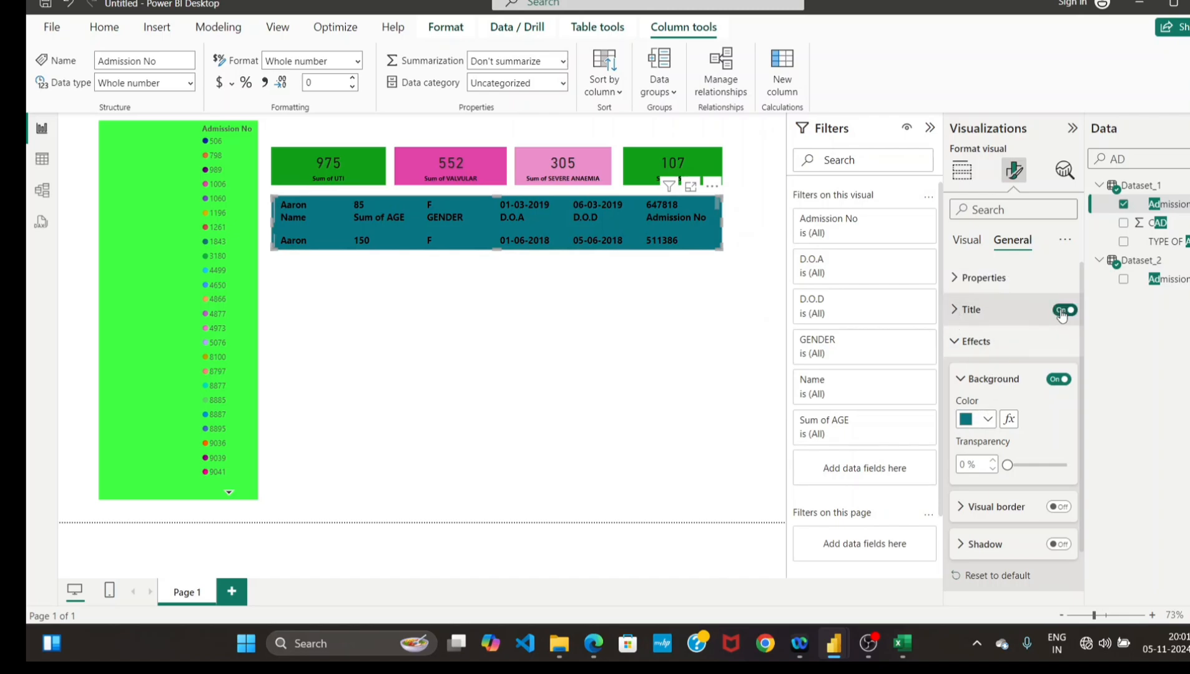
click(954, 311)
click(963, 387)
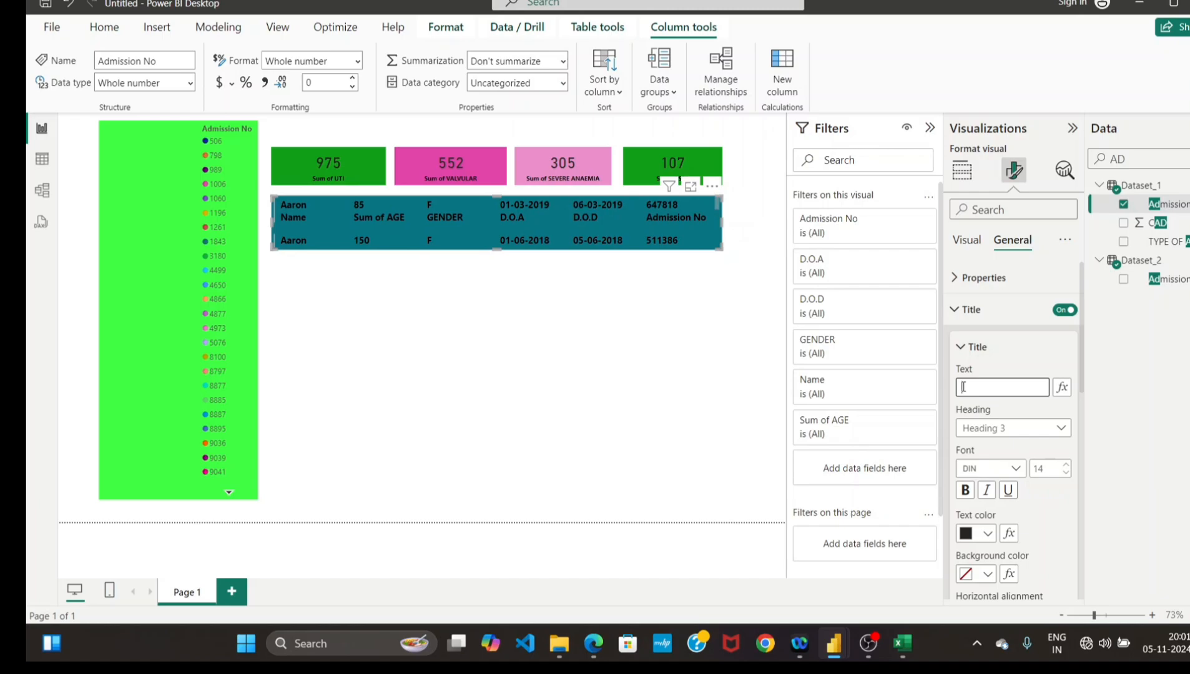
text(p)
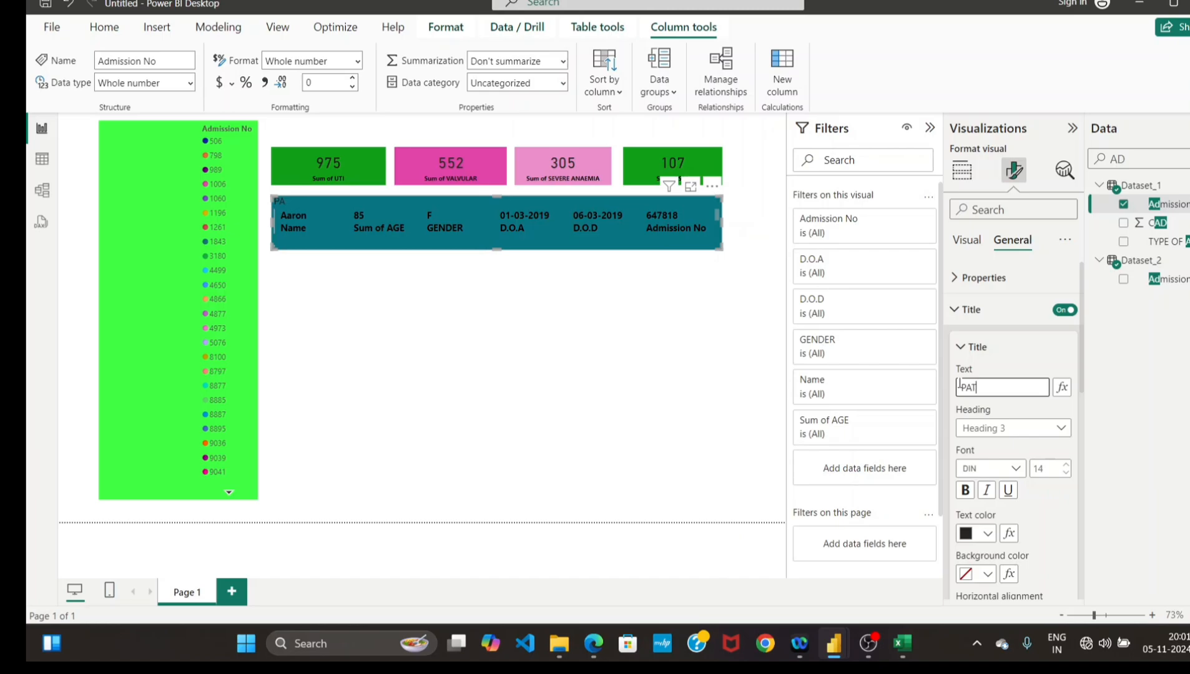
text(ATIENT DETAILS)
Turn on the divider under the PATIENT DETAILS title and centre the title horizontally.
drag(1085, 364, 1090, 452)
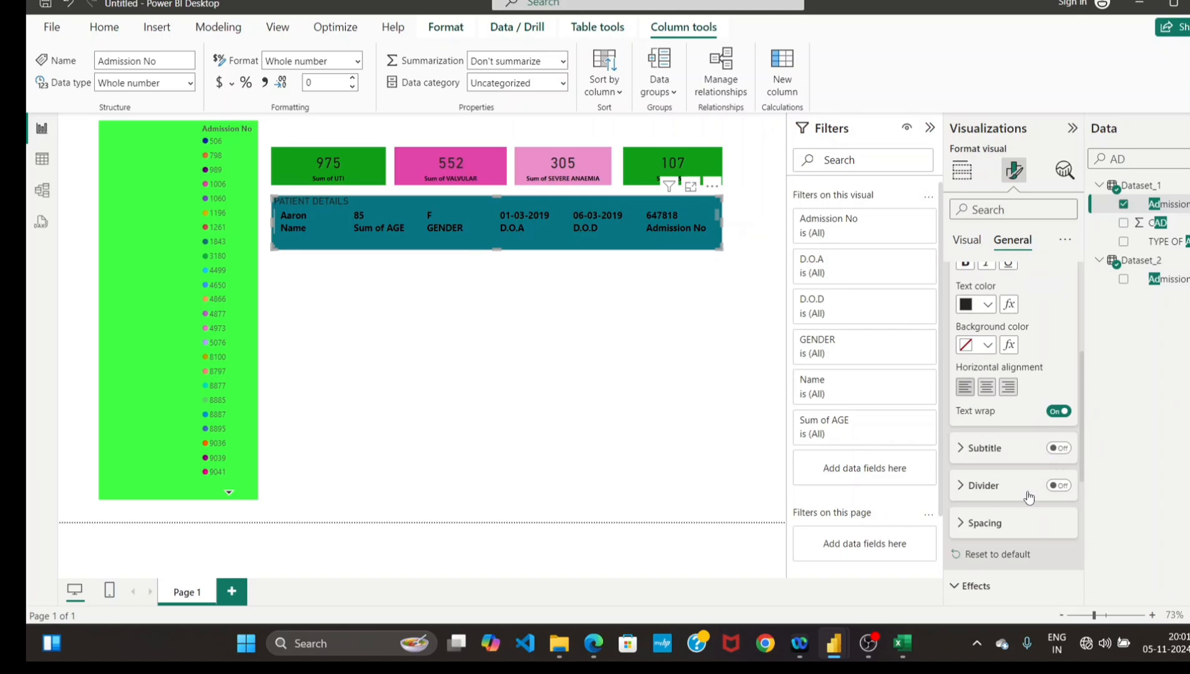
click(1058, 485)
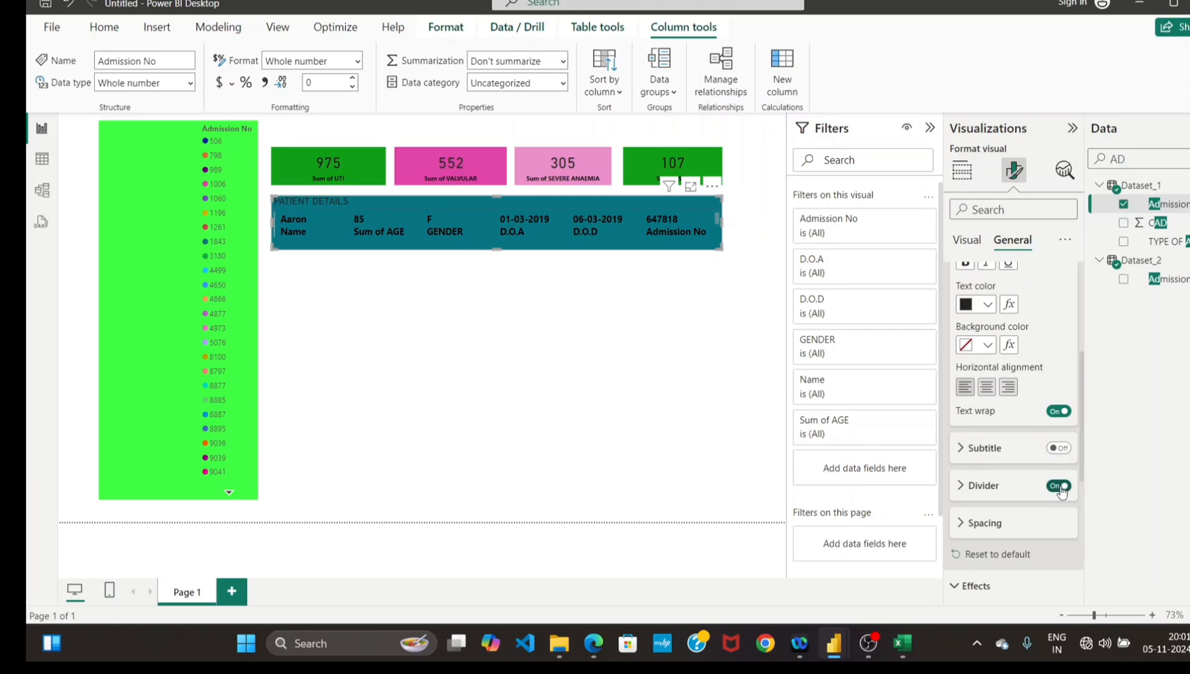
click(988, 387)
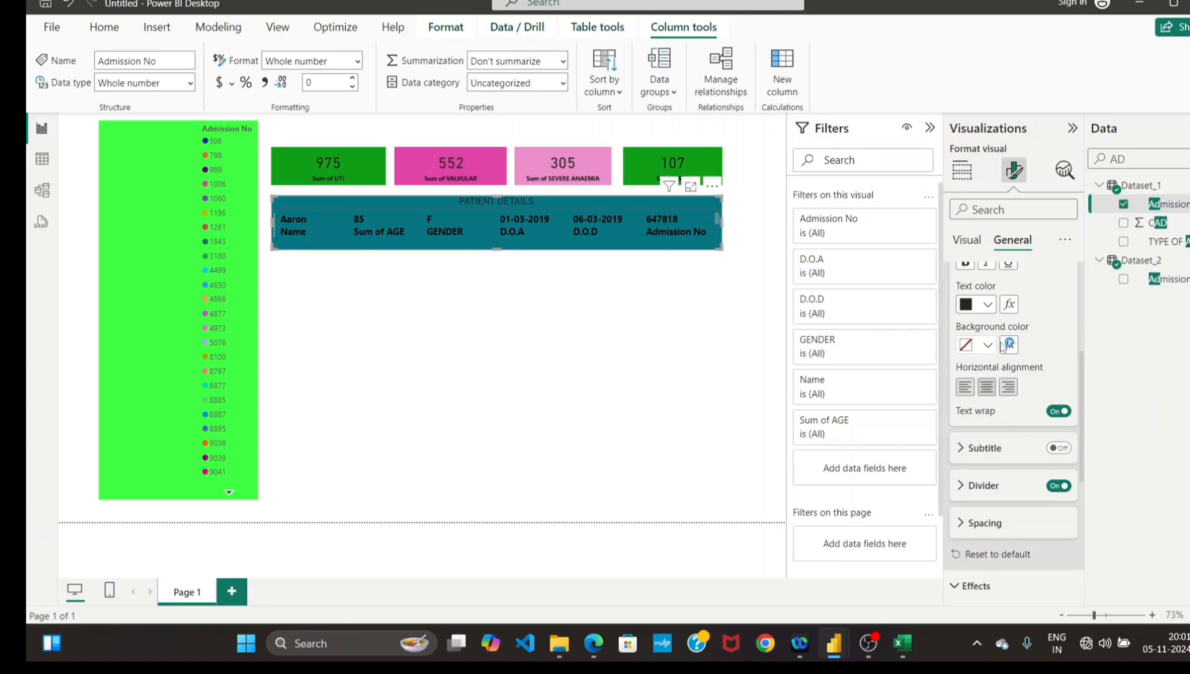
Try dark green and bright green from the recent colours as the PATIENT DETAILS title's text colour.
click(989, 306)
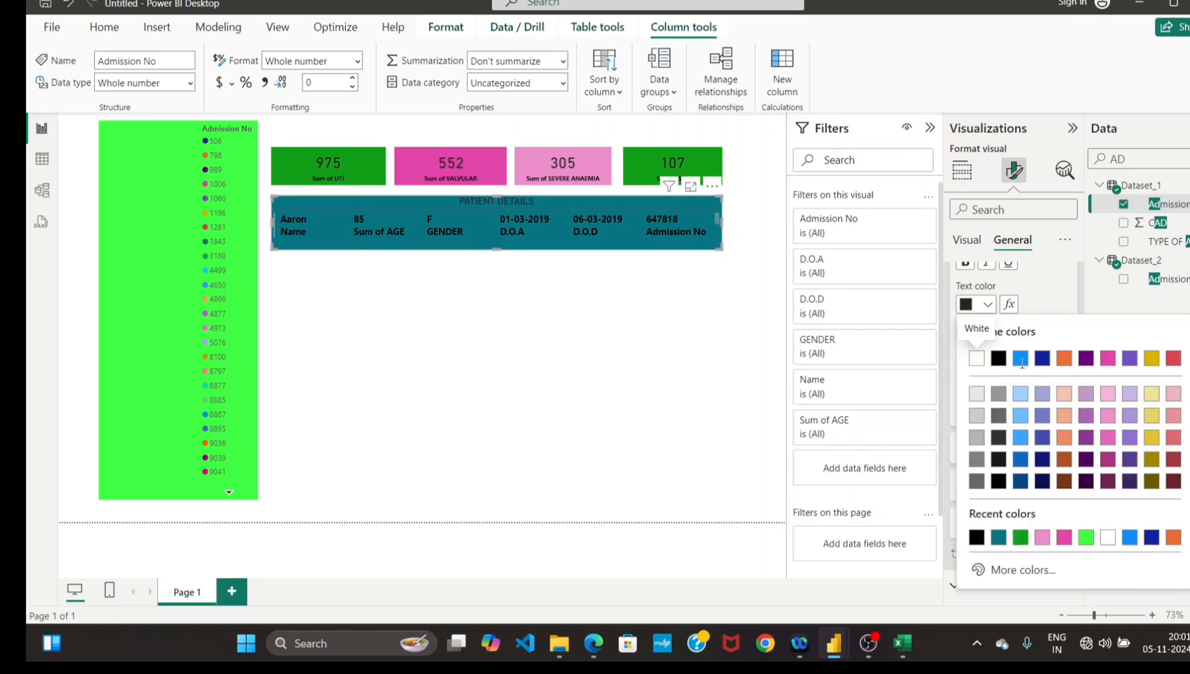
click(1024, 538)
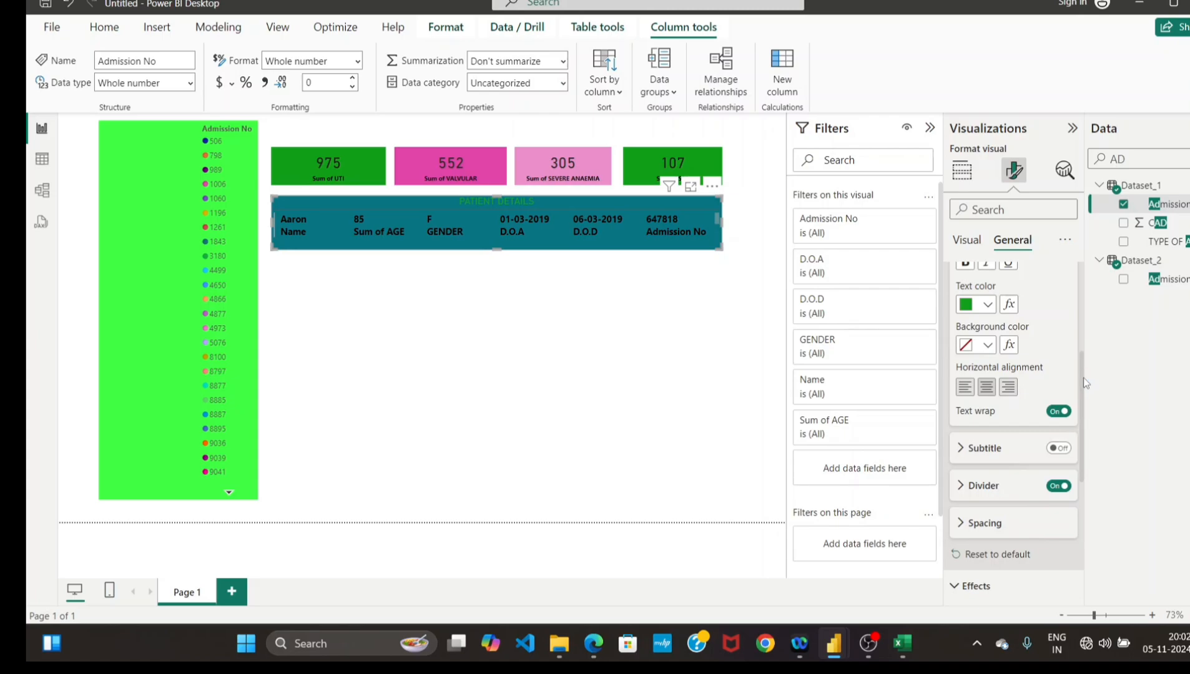
drag(1083, 385, 1089, 465)
scroll(1053, 369, up, 5)
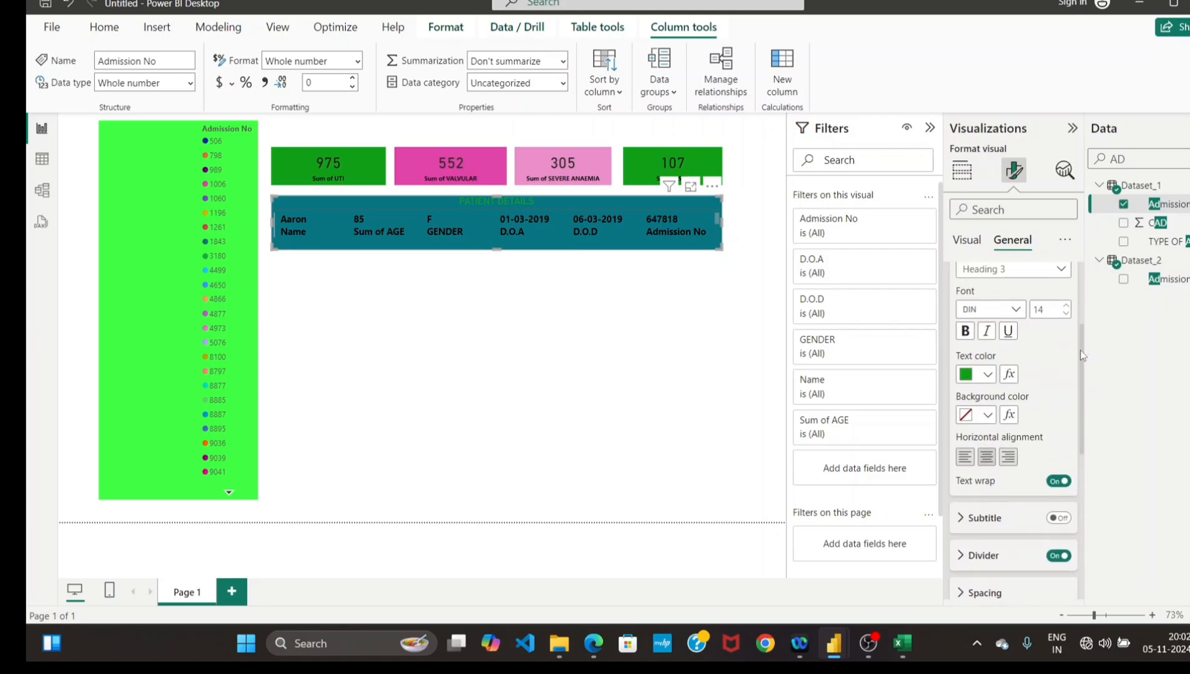
click(989, 375)
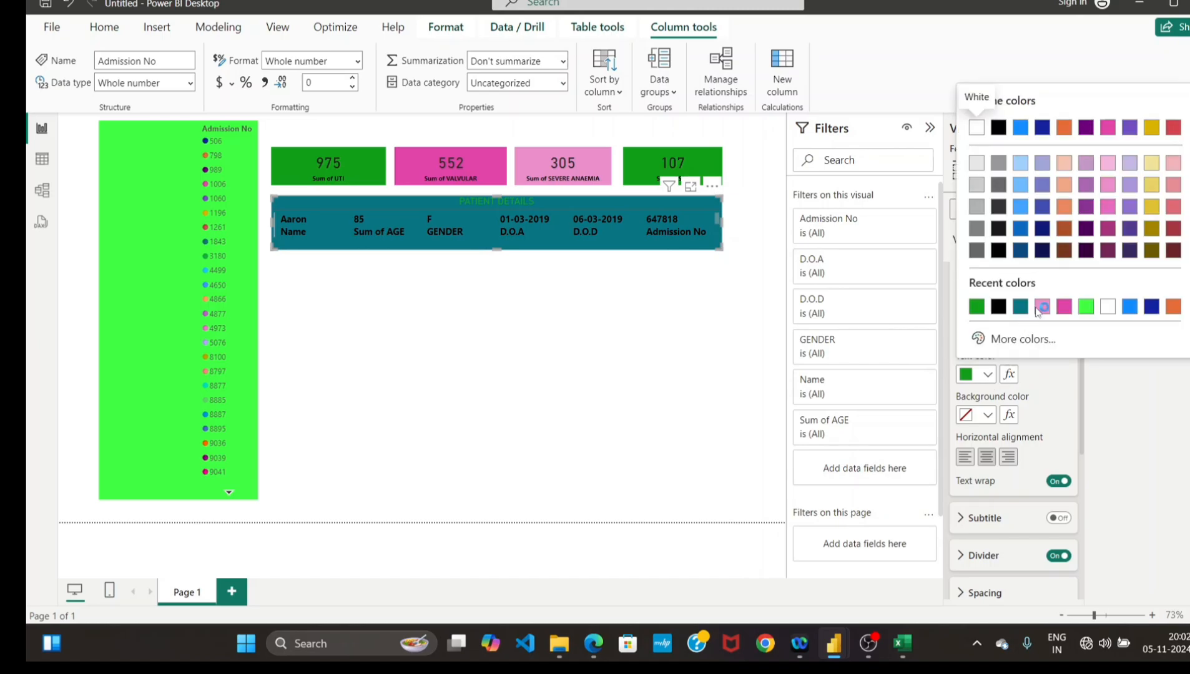
click(1085, 306)
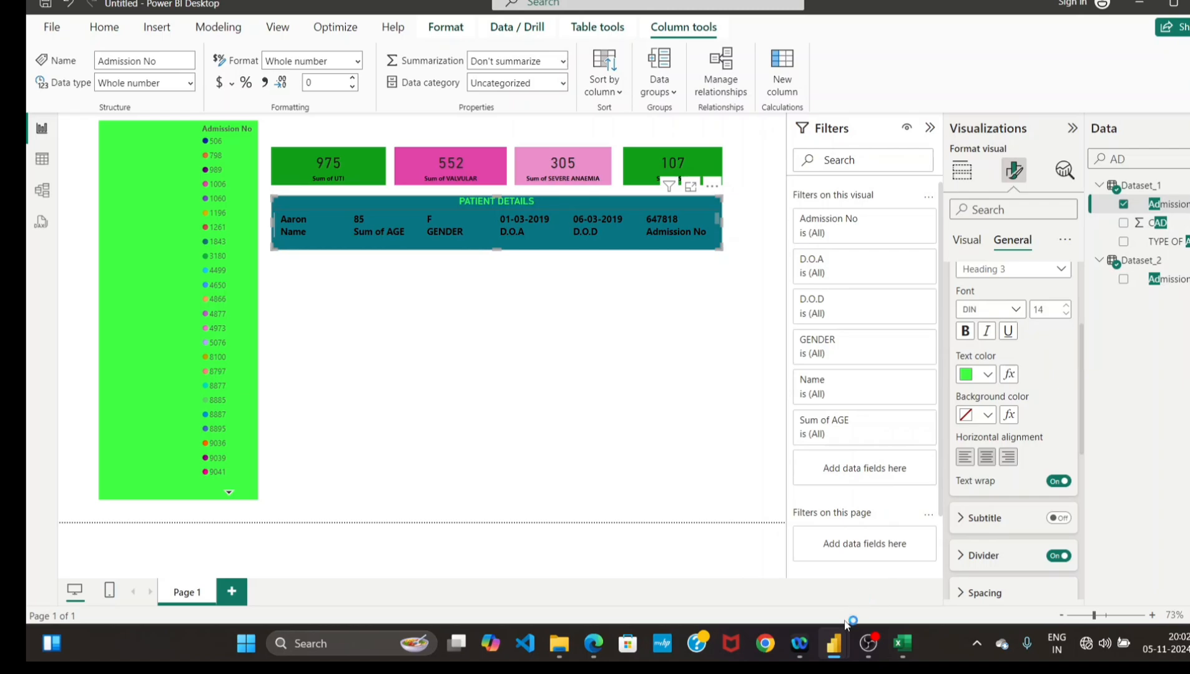
Switch to the 22OCTOBER report to check its PATIENT DETAILS title formatting, and return to the untitled report.
mouse_move(834, 643)
click(751, 569)
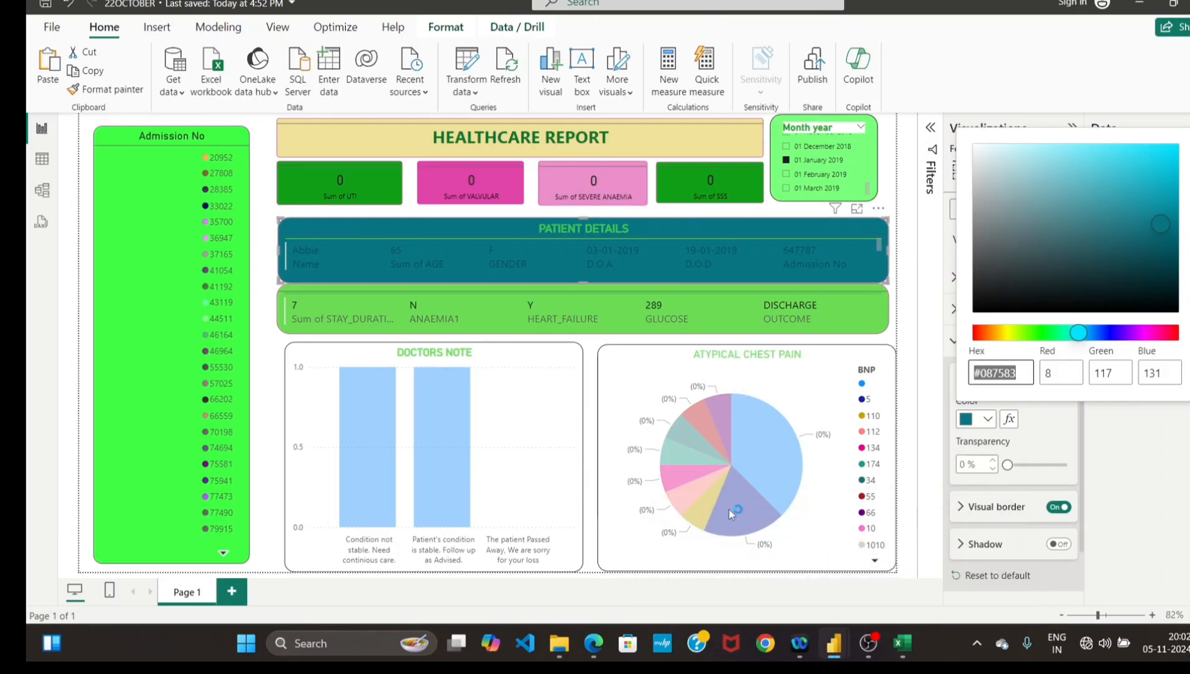
mouse_move(844, 641)
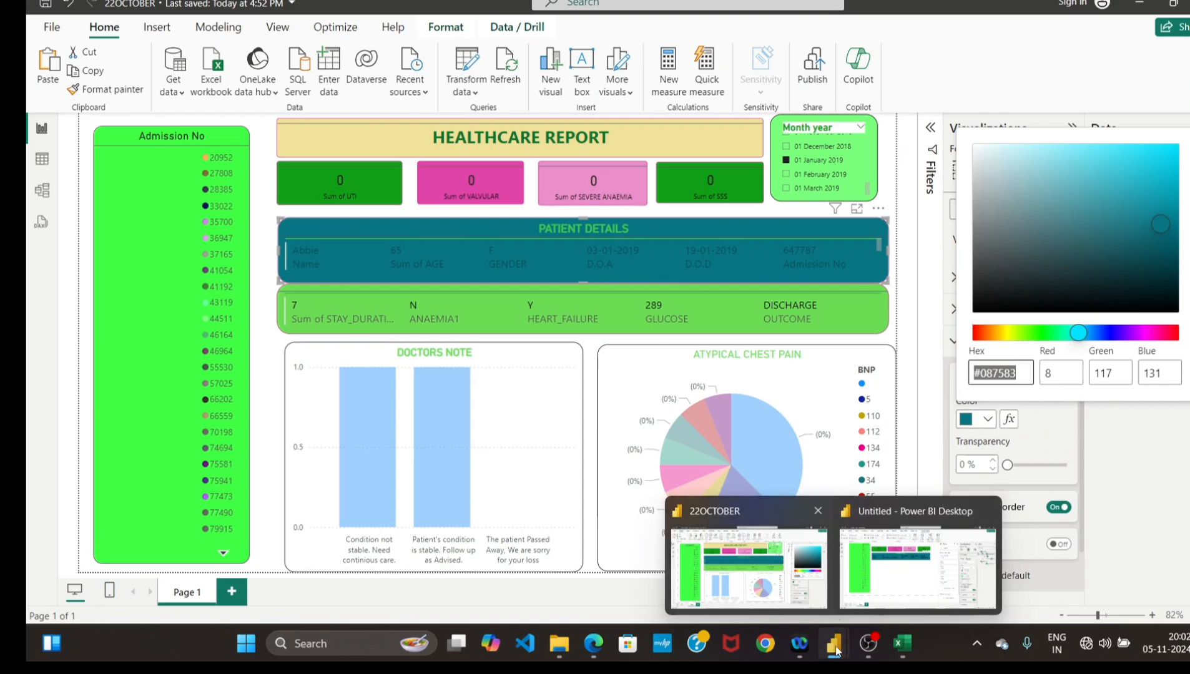
click(896, 574)
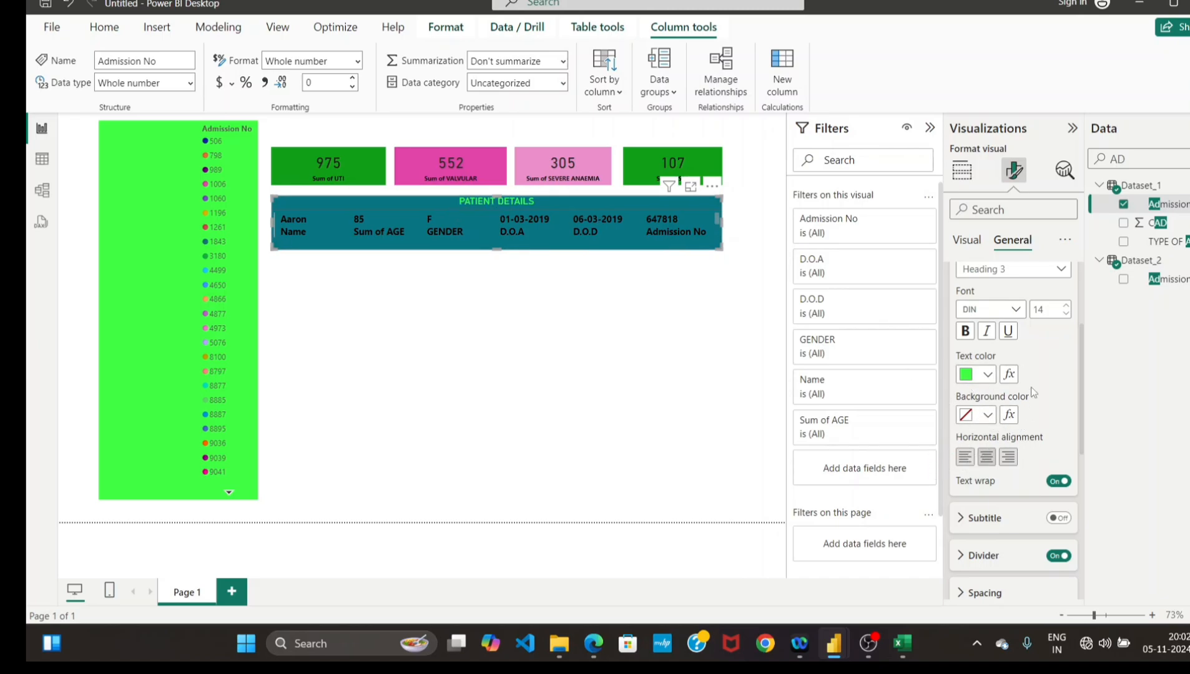
Make the PATIENT DETAILS title bold and set its text colour to the custom light green #71F278.
click(965, 334)
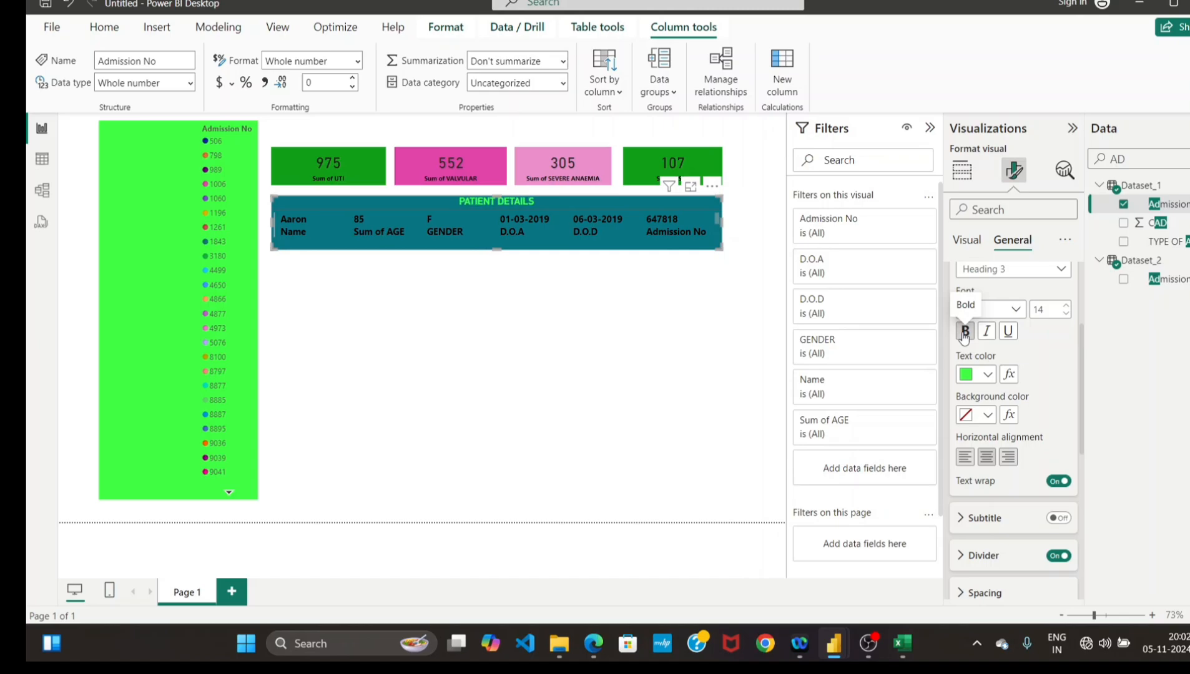
click(986, 374)
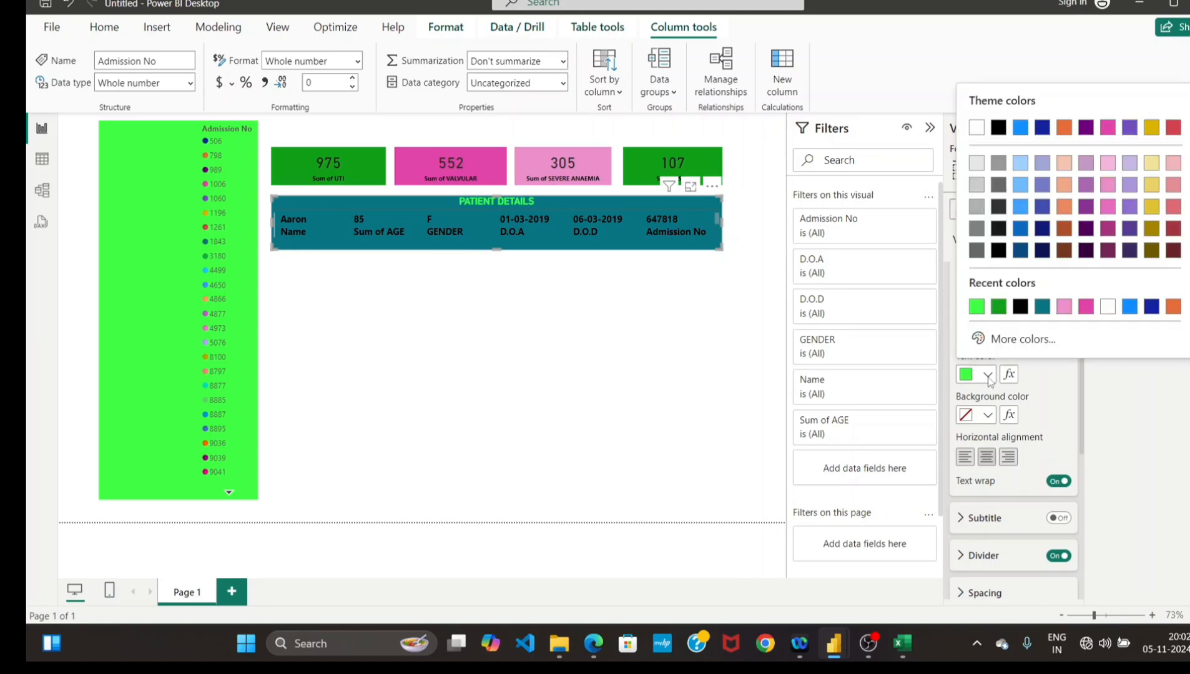
click(998, 306)
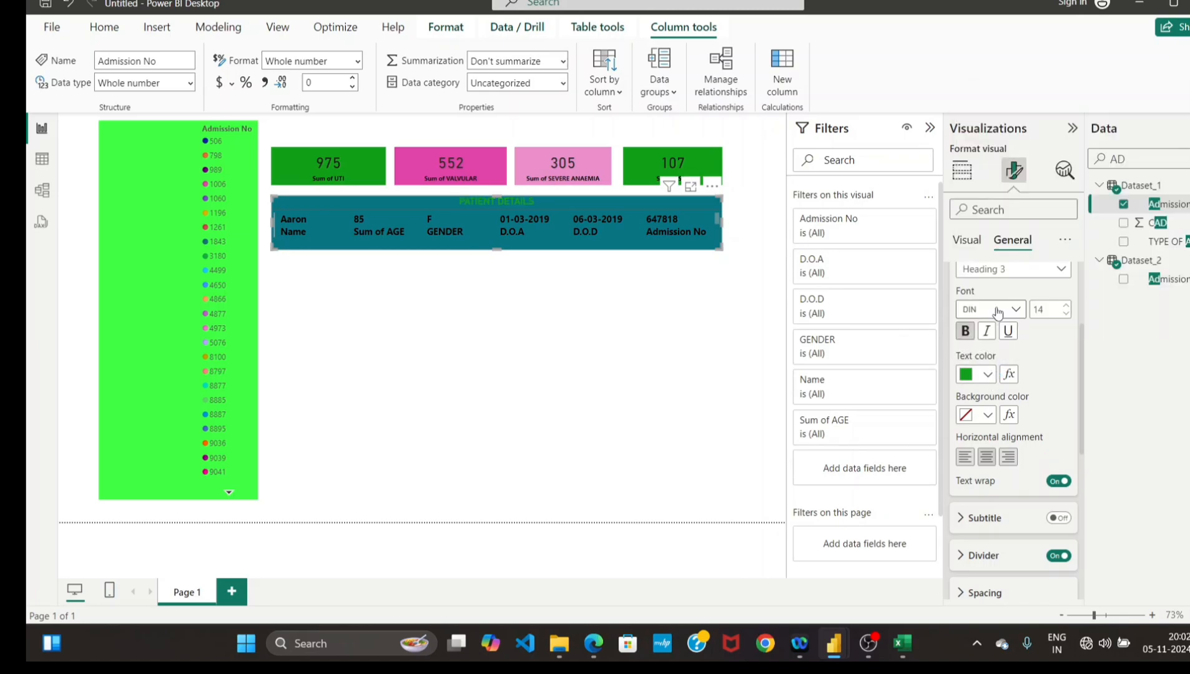
click(987, 374)
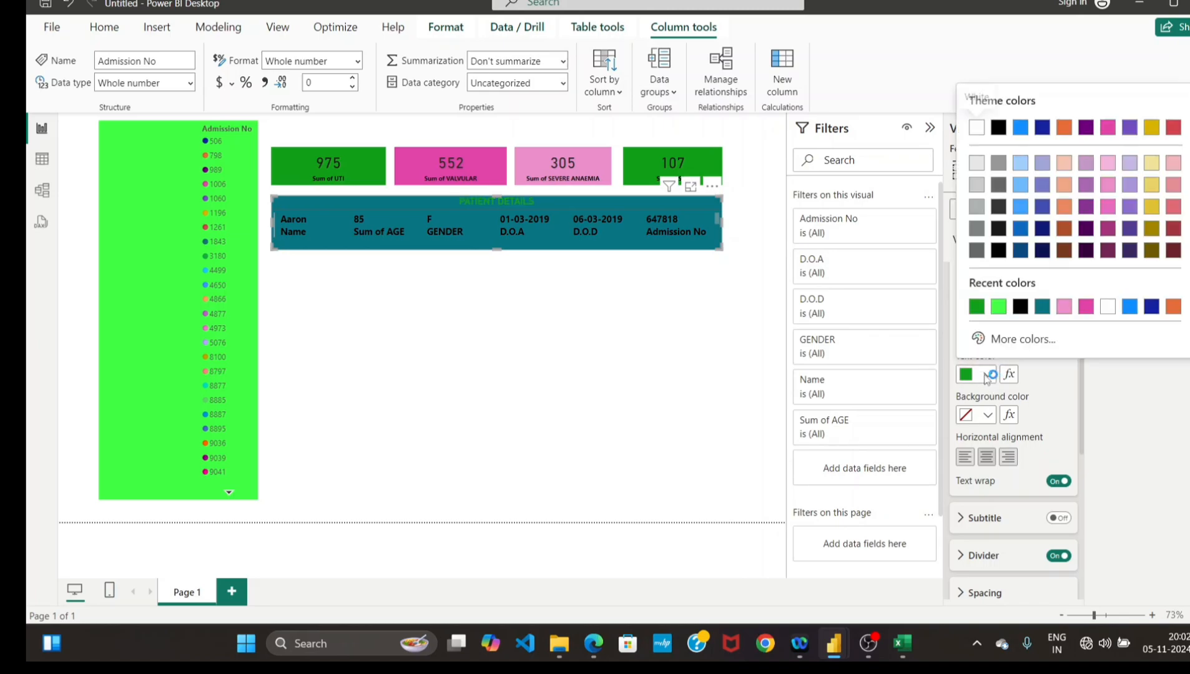
click(1017, 341)
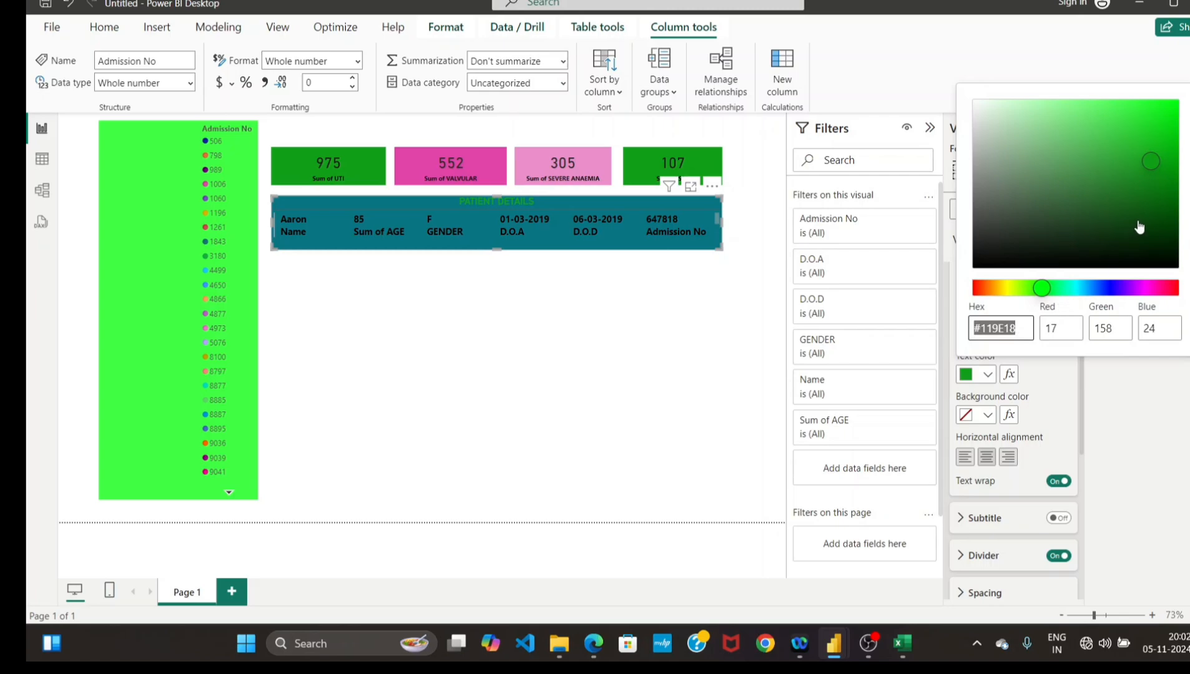
click(1115, 135)
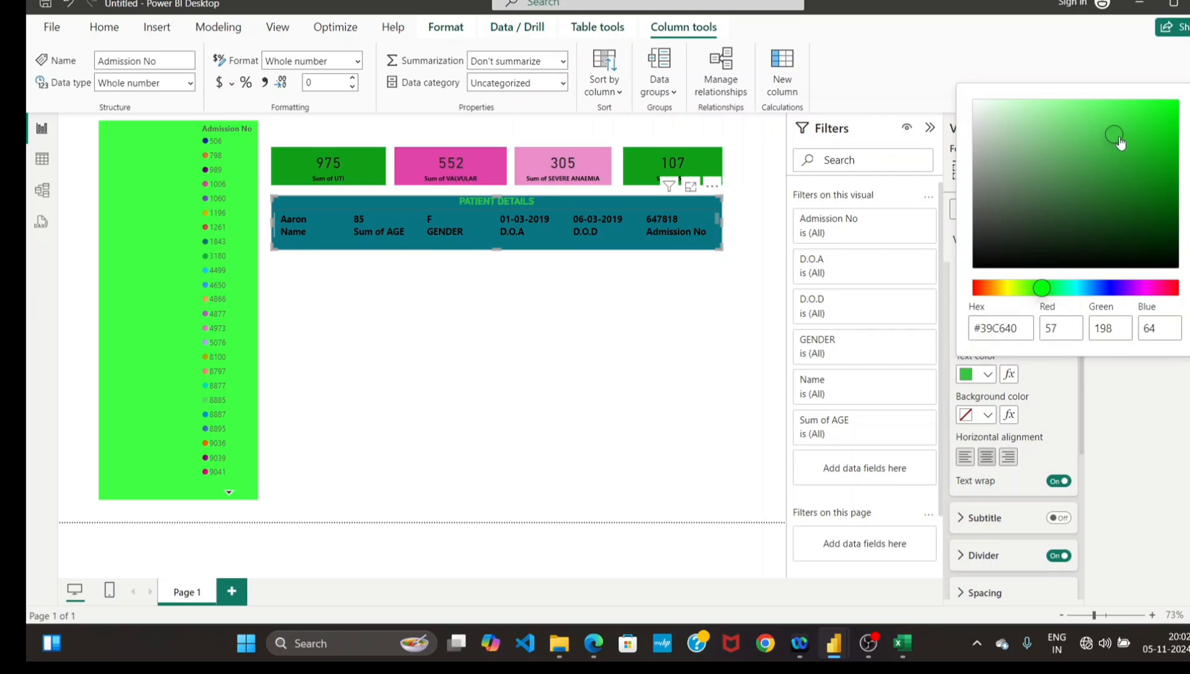
click(1148, 154)
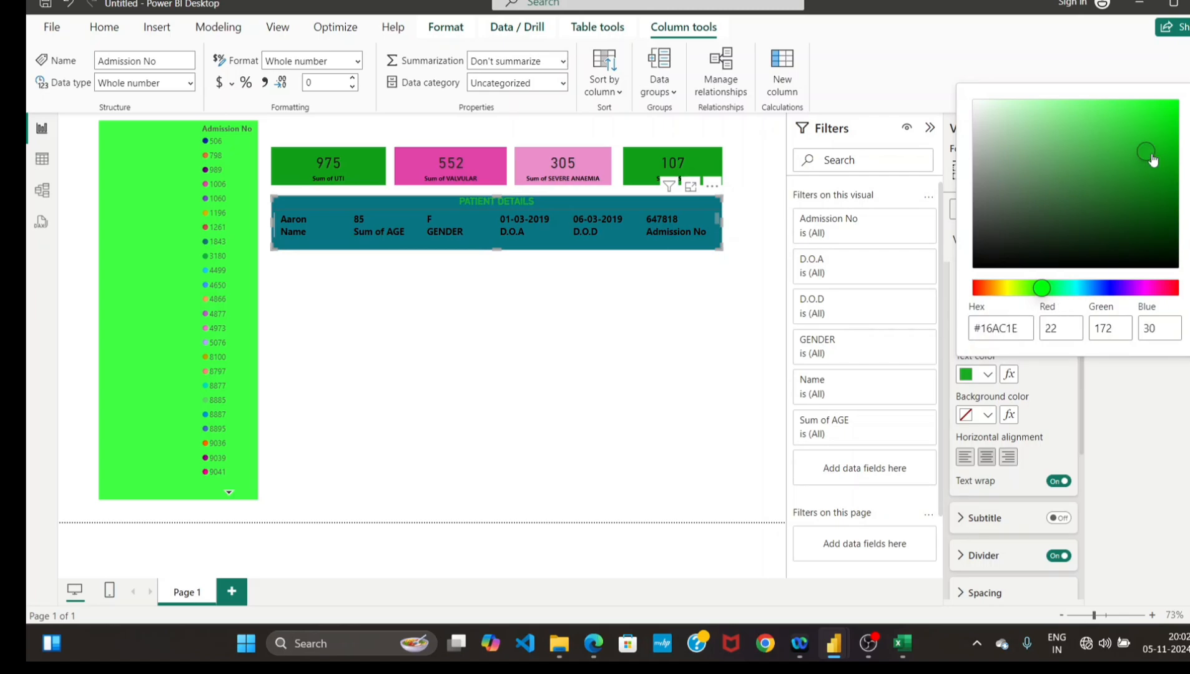
click(1110, 159)
click(1092, 135)
click(1078, 106)
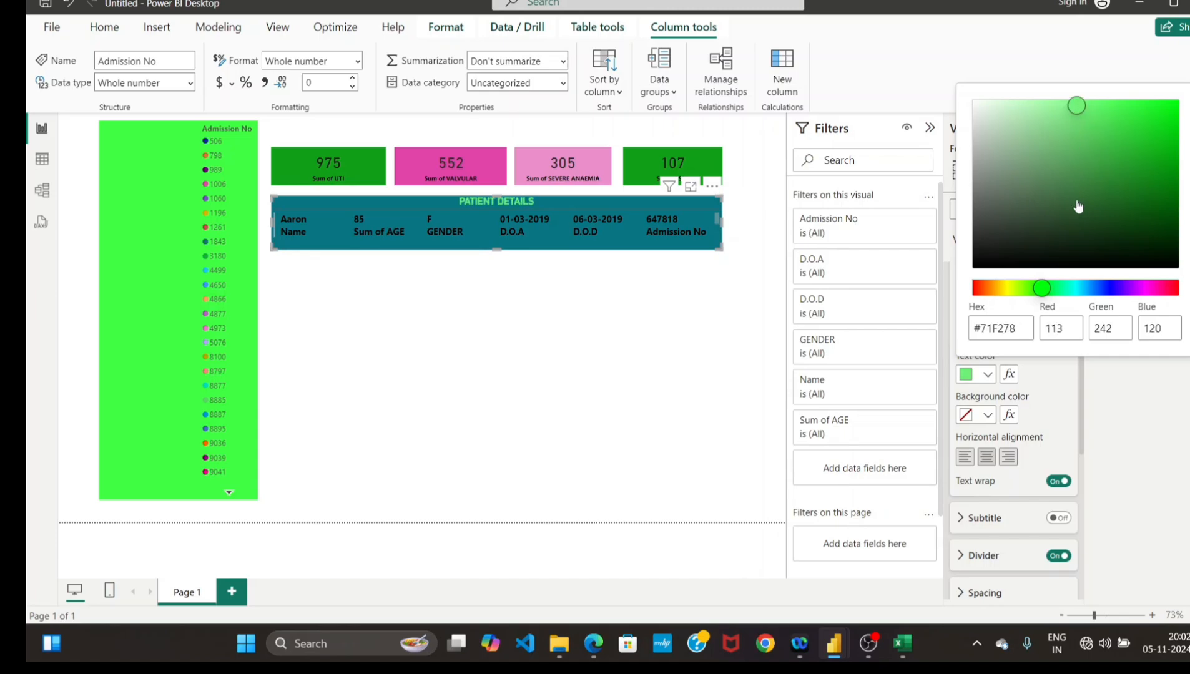
click(1074, 381)
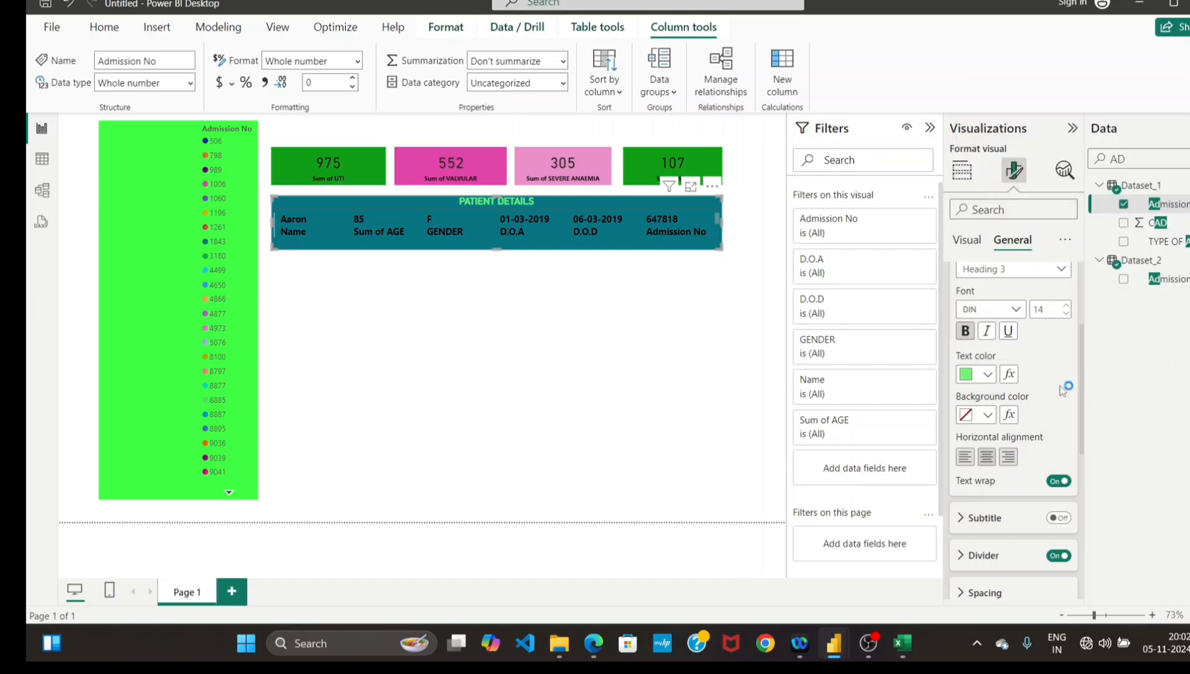
click(987, 457)
scroll(1082, 363, down, 1)
scroll(1070, 300, up, 4)
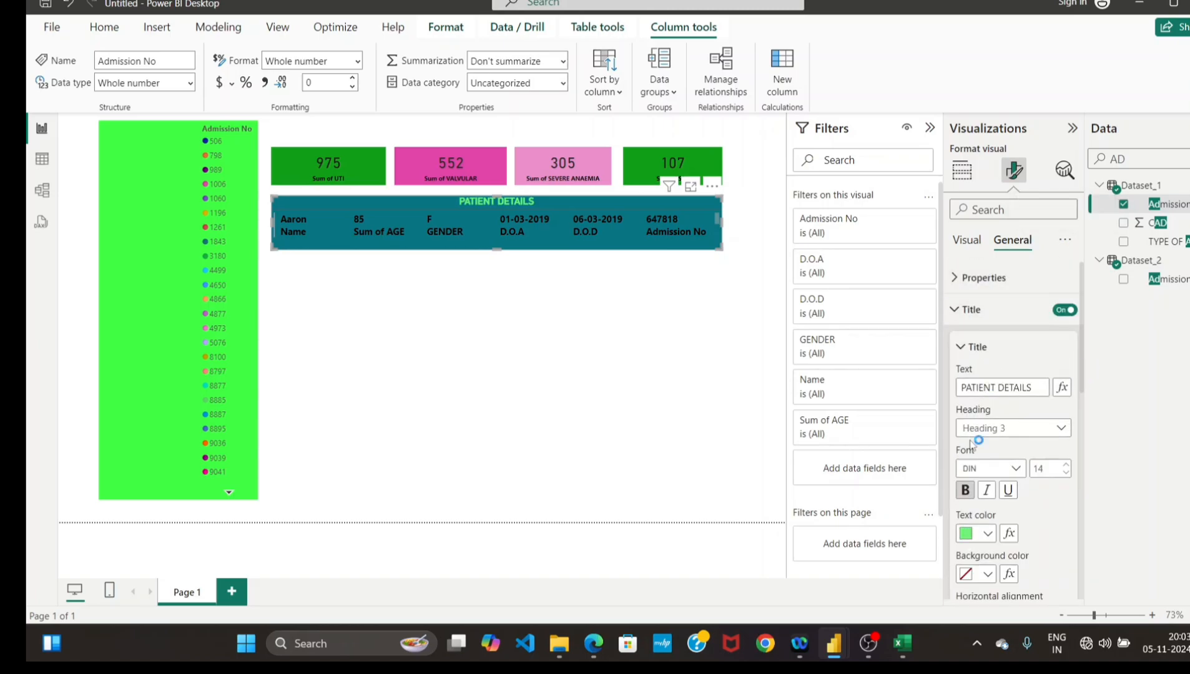
click(985, 535)
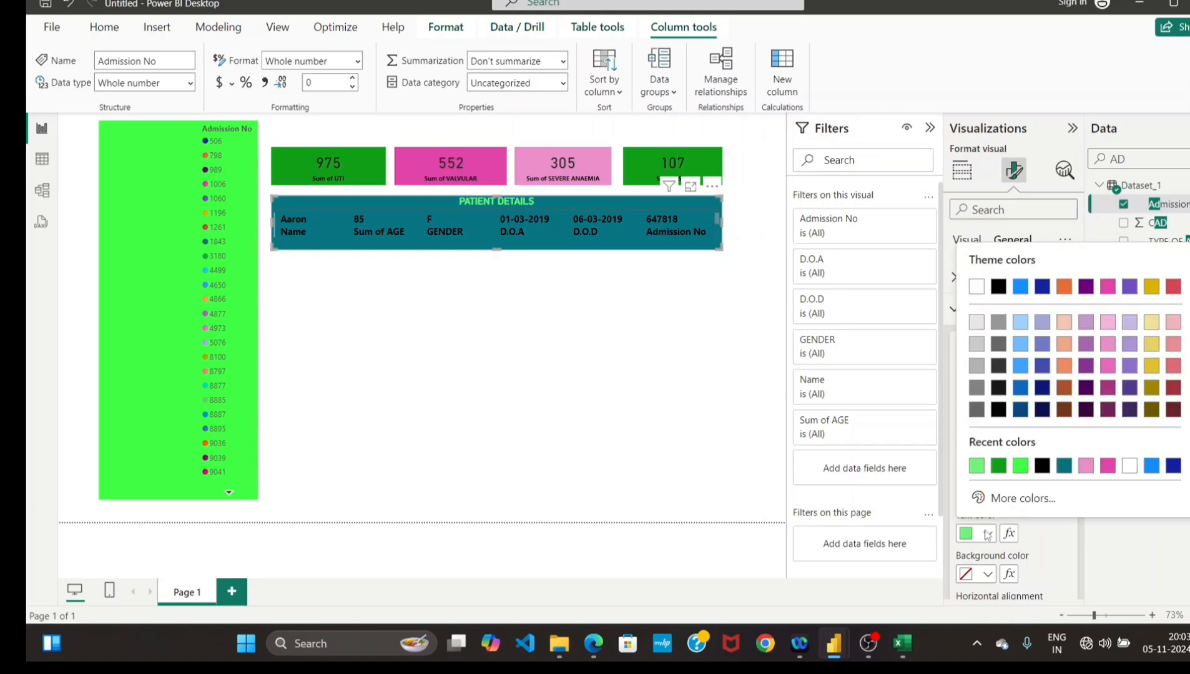
click(949, 281)
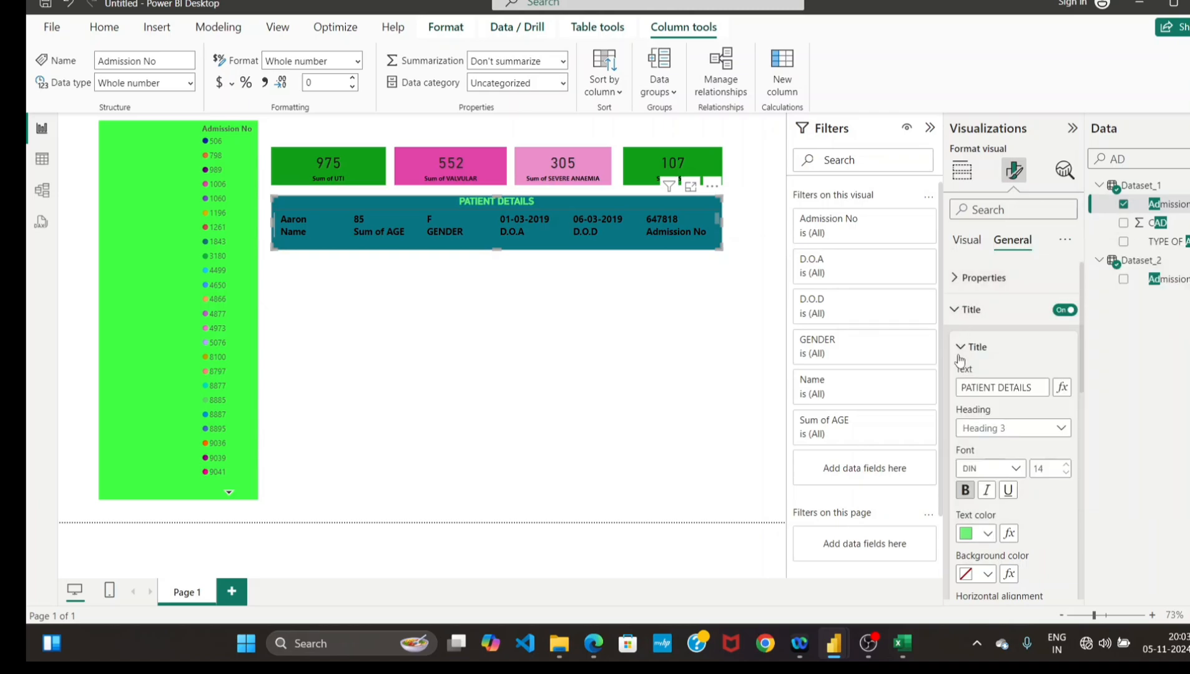
click(961, 347)
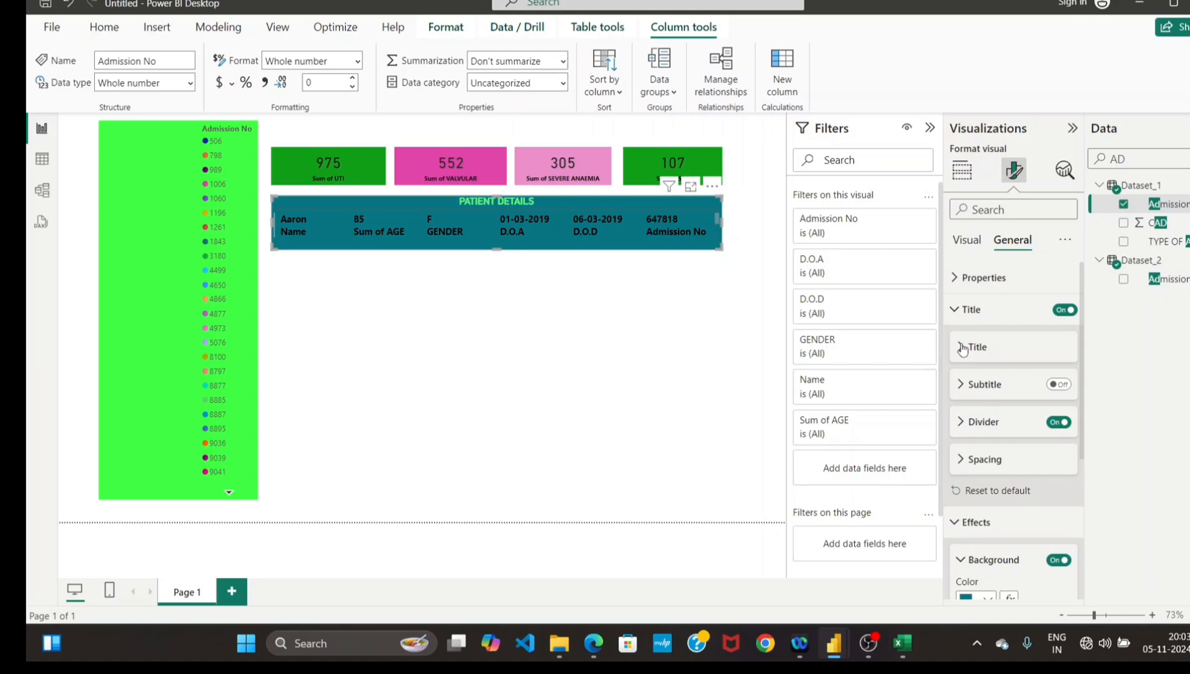
click(962, 348)
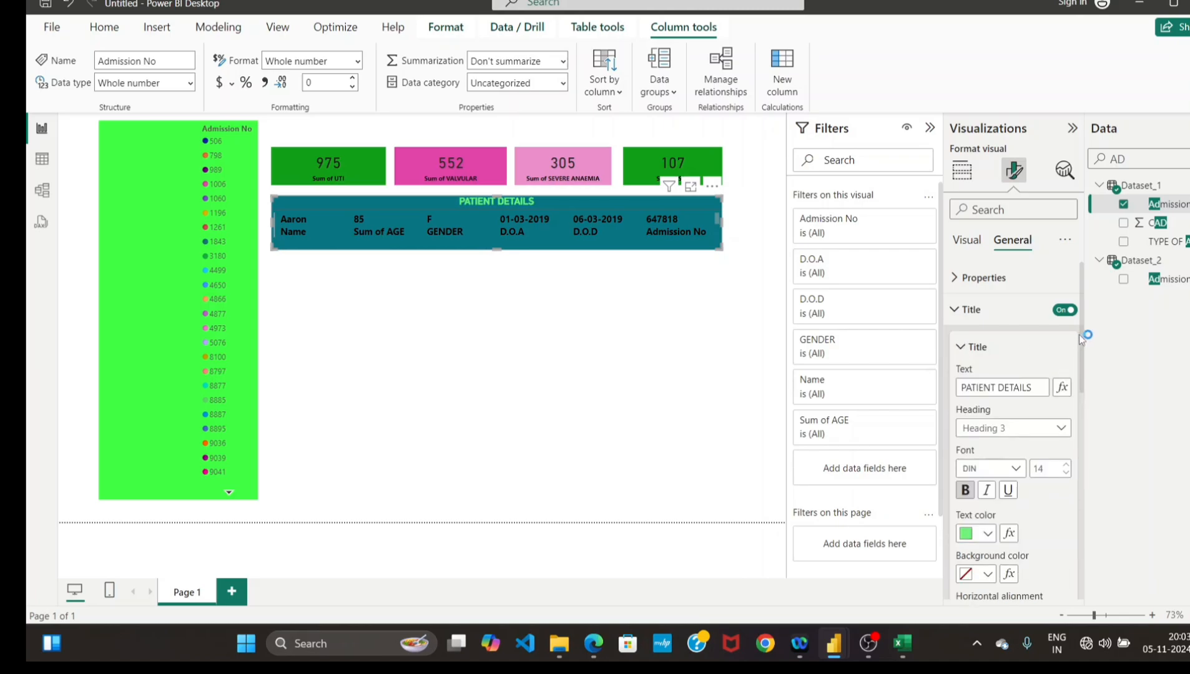
Set the divider colour under the PATIENT DETAILS title to the dark green from the recent colours.
drag(1082, 337, 1093, 432)
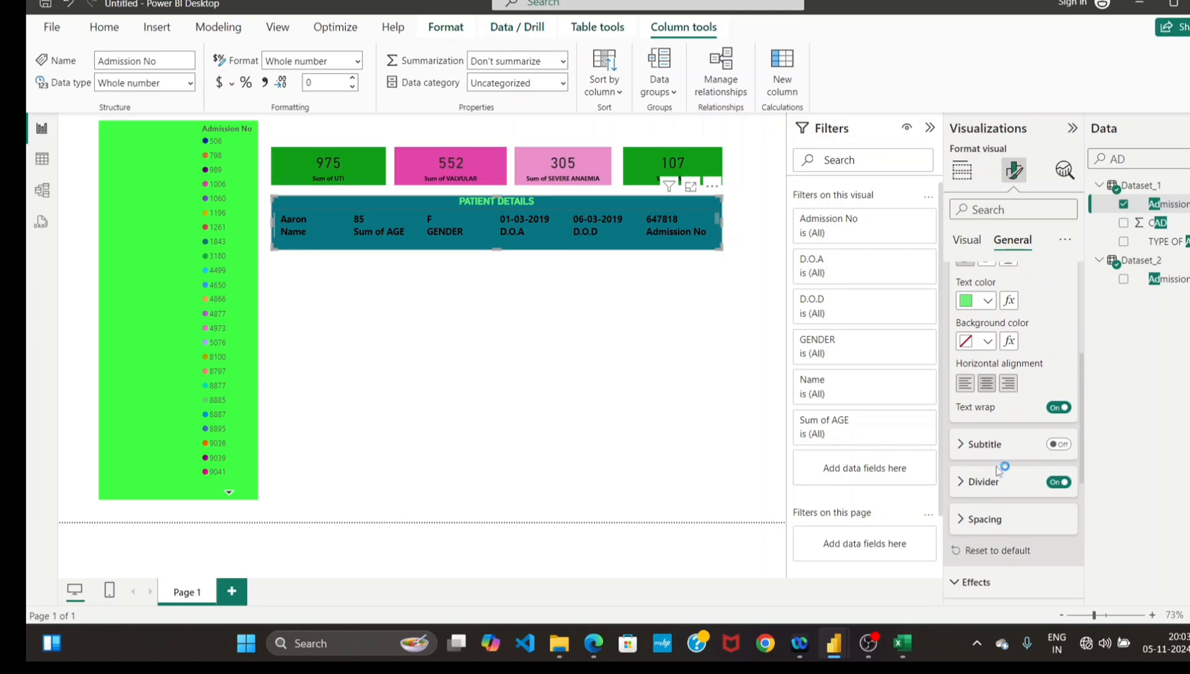
click(961, 484)
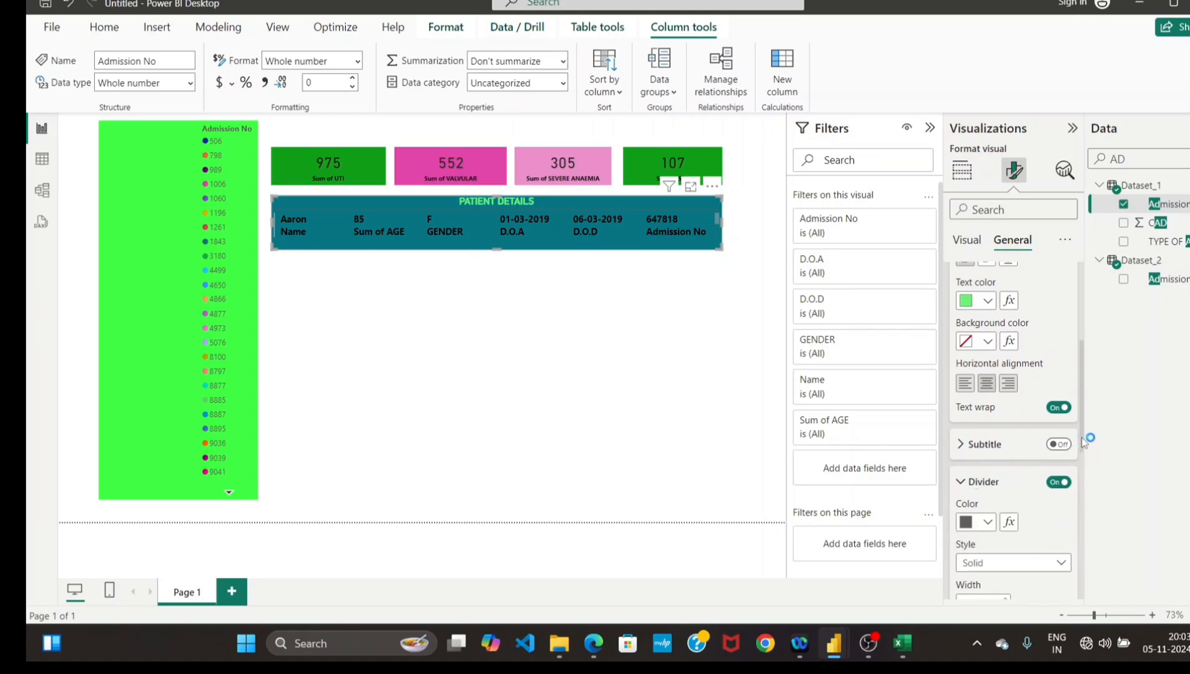
drag(1084, 437, 1085, 478)
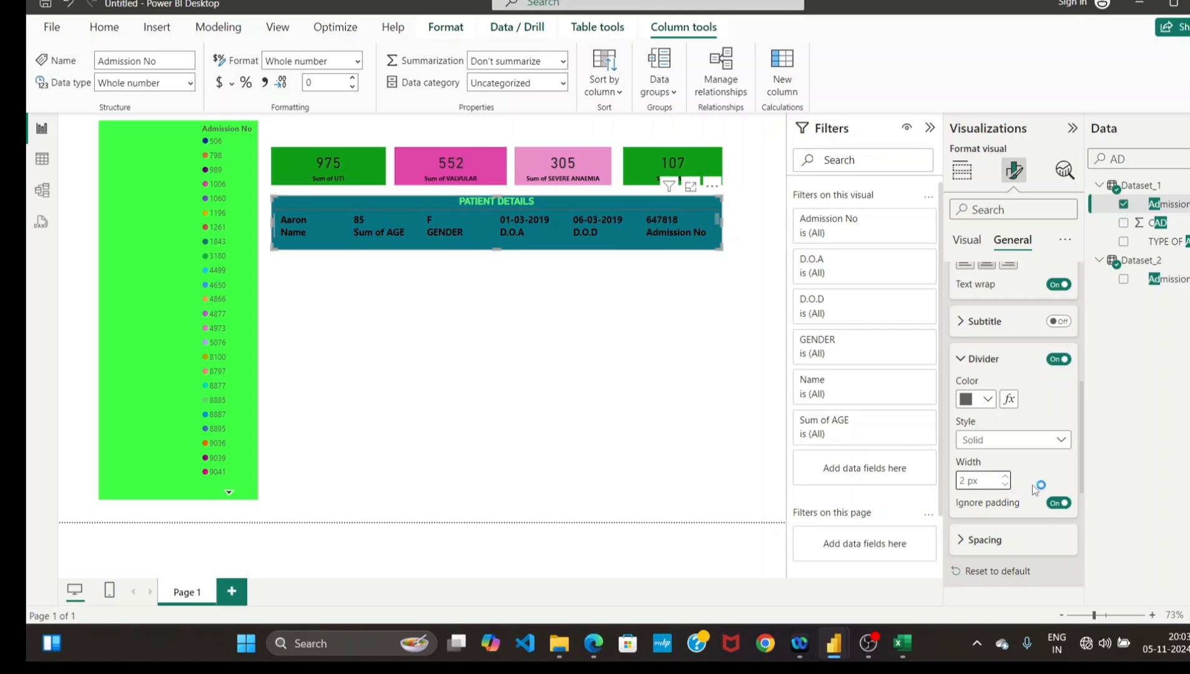
click(988, 399)
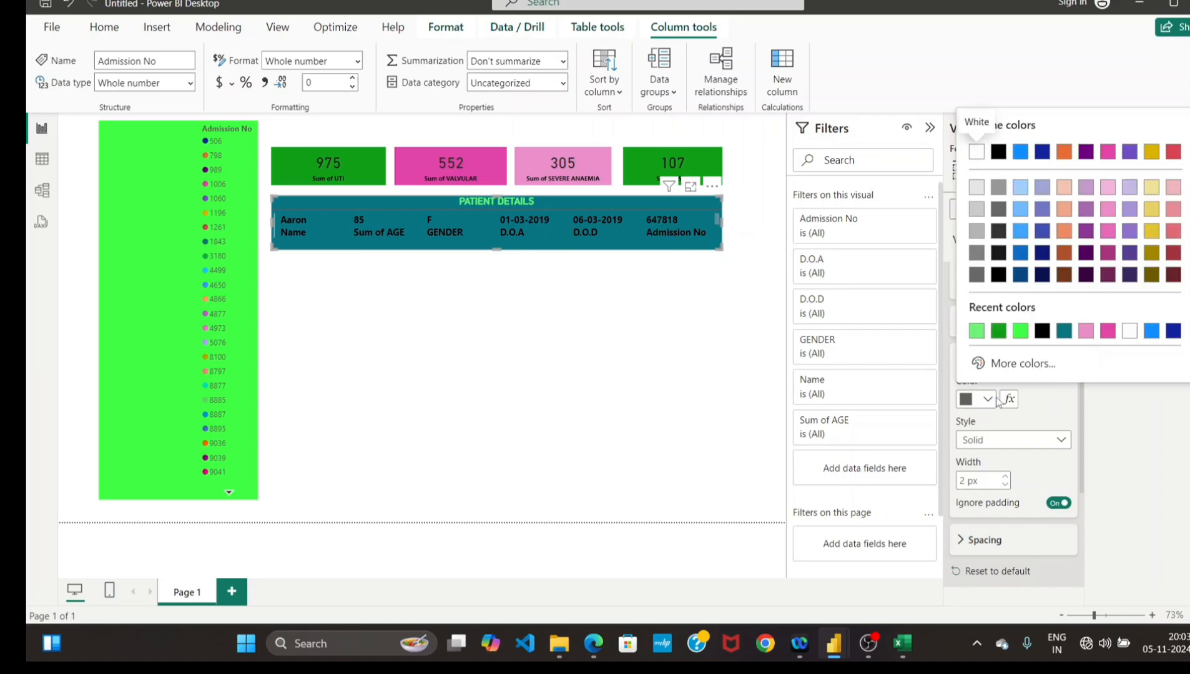
click(999, 334)
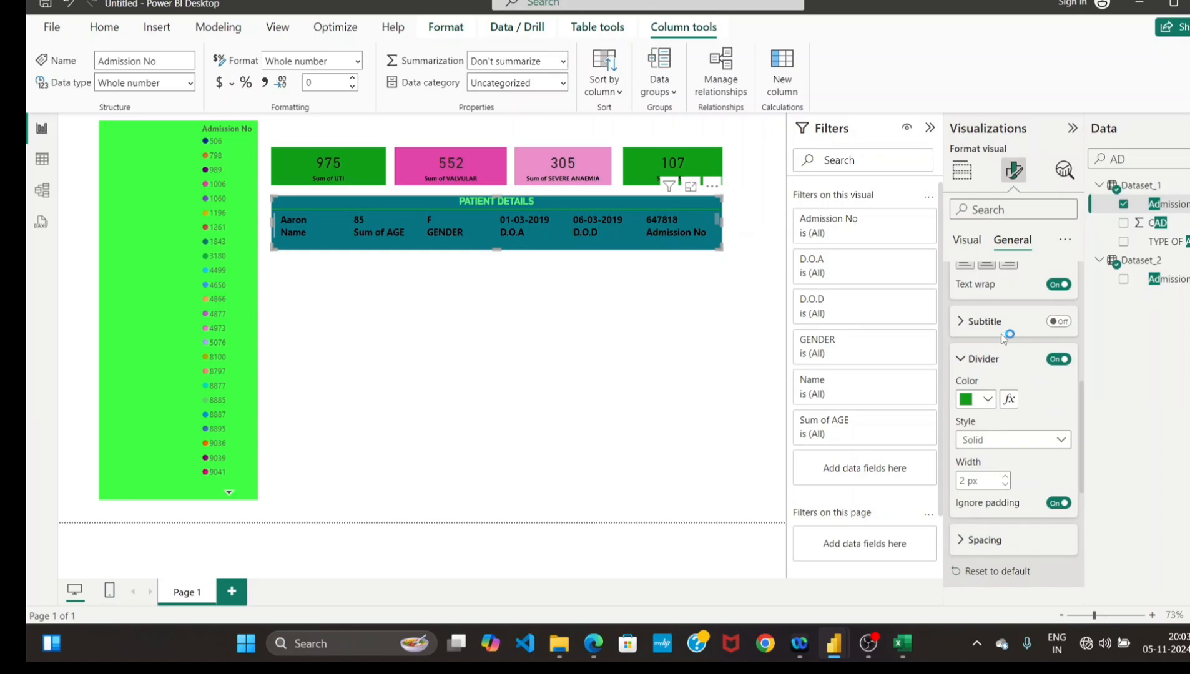
click(713, 370)
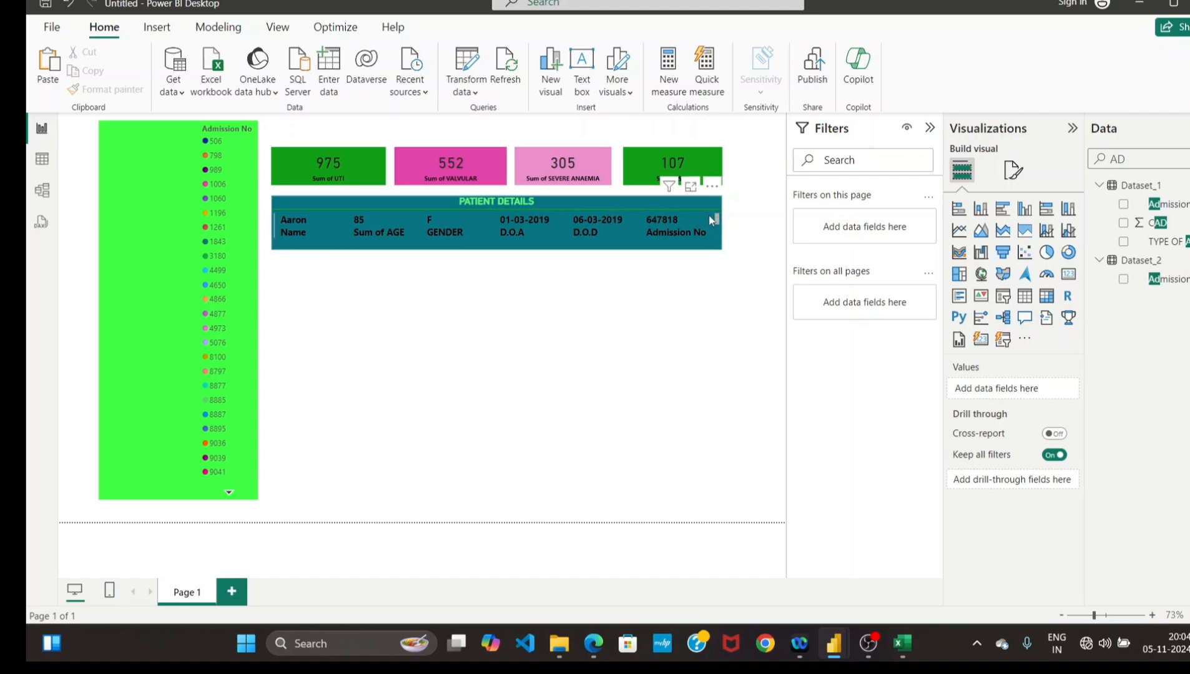
Widen the PATIENT DETAILS card rightward past the Sum of SSS card, close to the page's right edge.
click(726, 220)
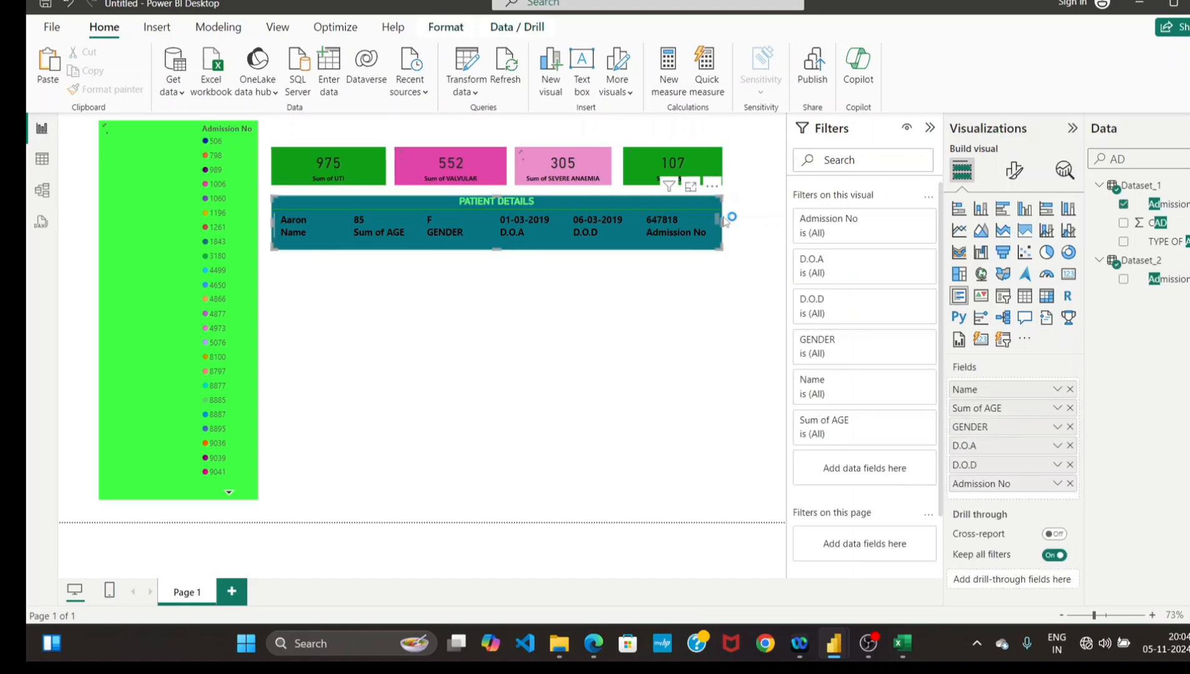
drag(726, 221, 770, 229)
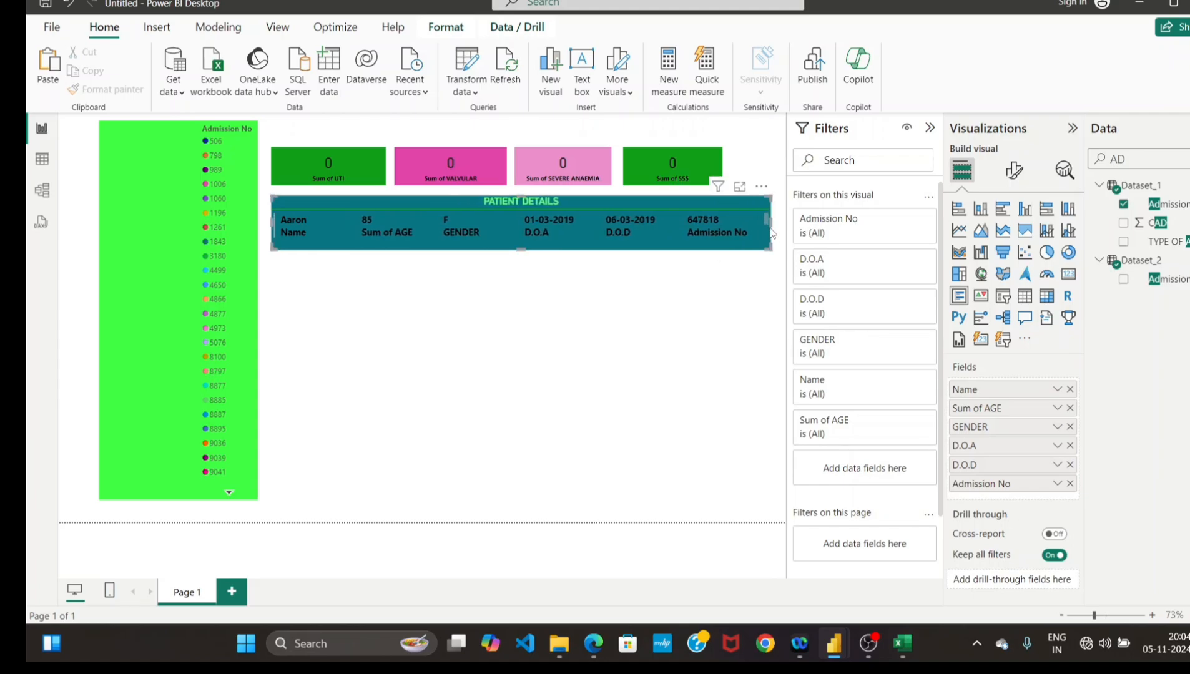
click(628, 324)
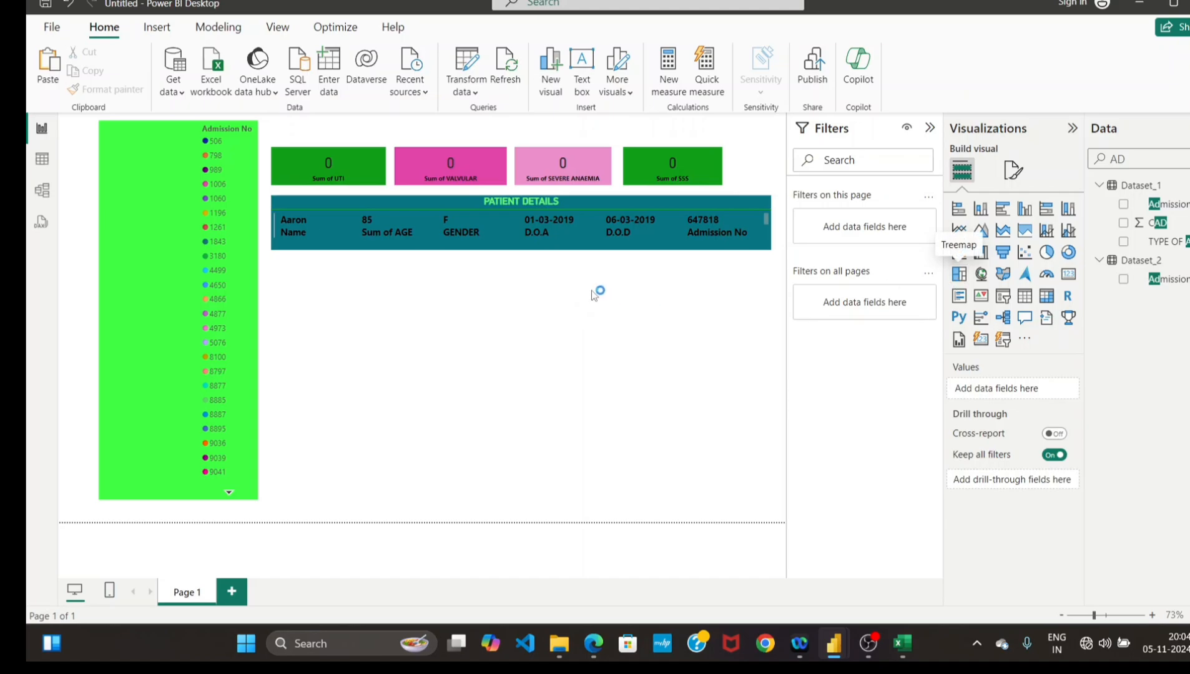
Add an empty multi-row card below the PATIENT DETAILS card and reduce its height to a thin strip of the same width.
click(512, 232)
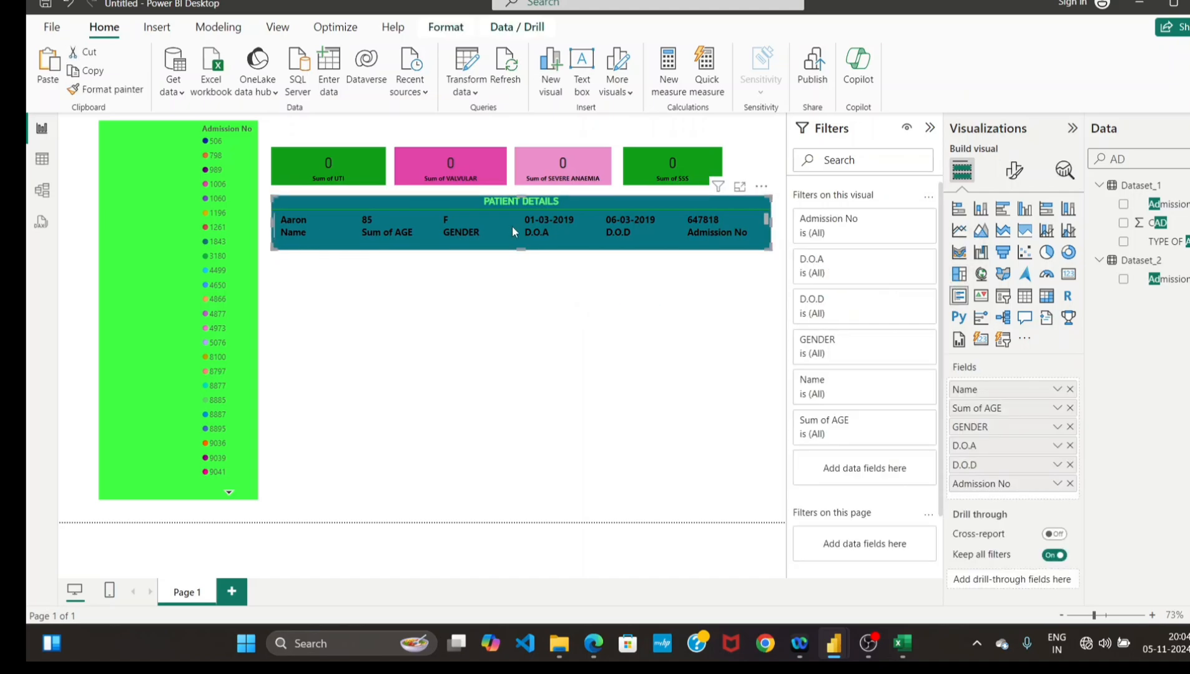
click(607, 289)
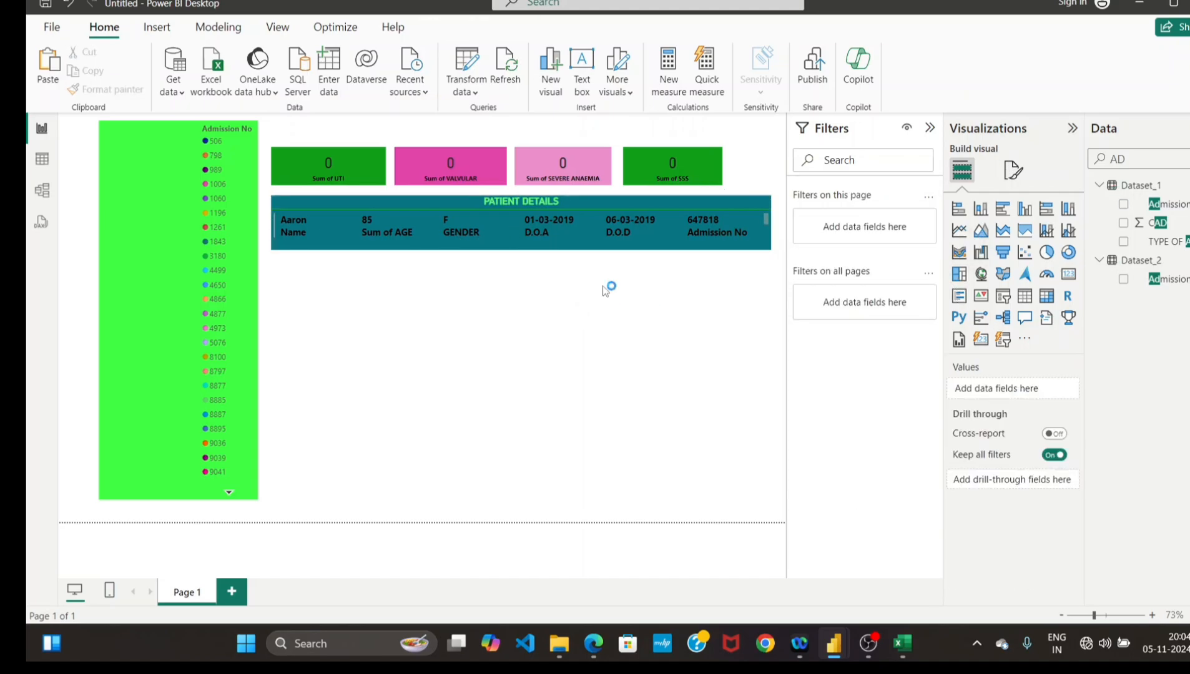
click(959, 298)
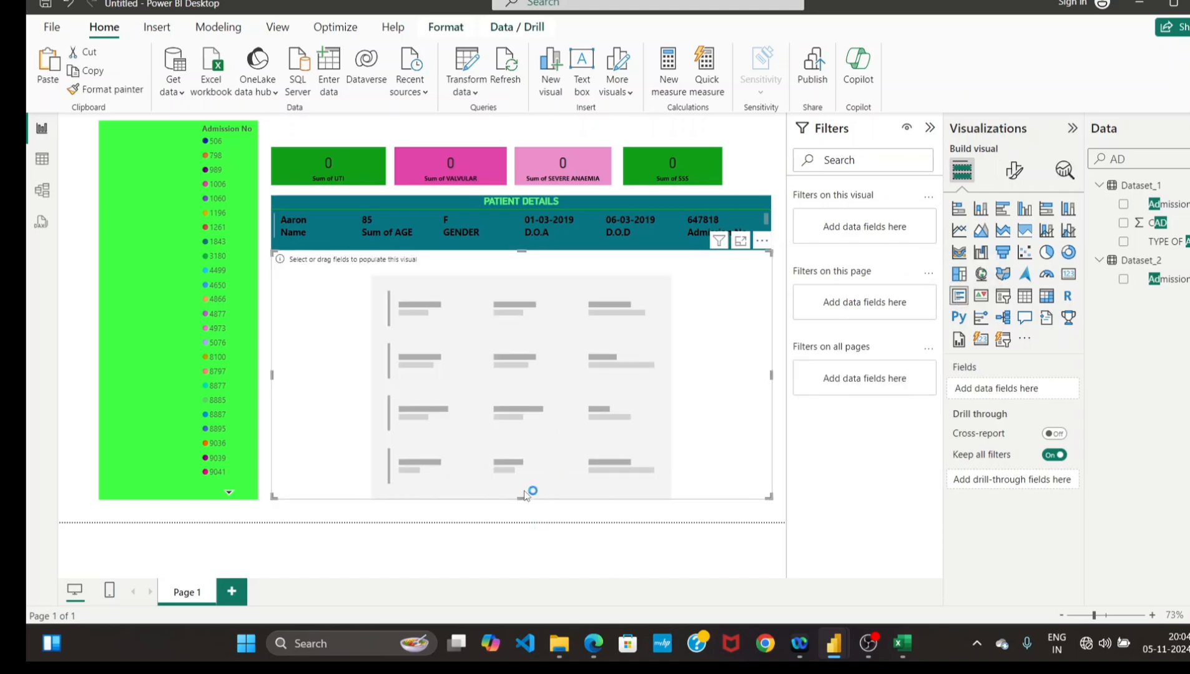
drag(520, 497, 462, 302)
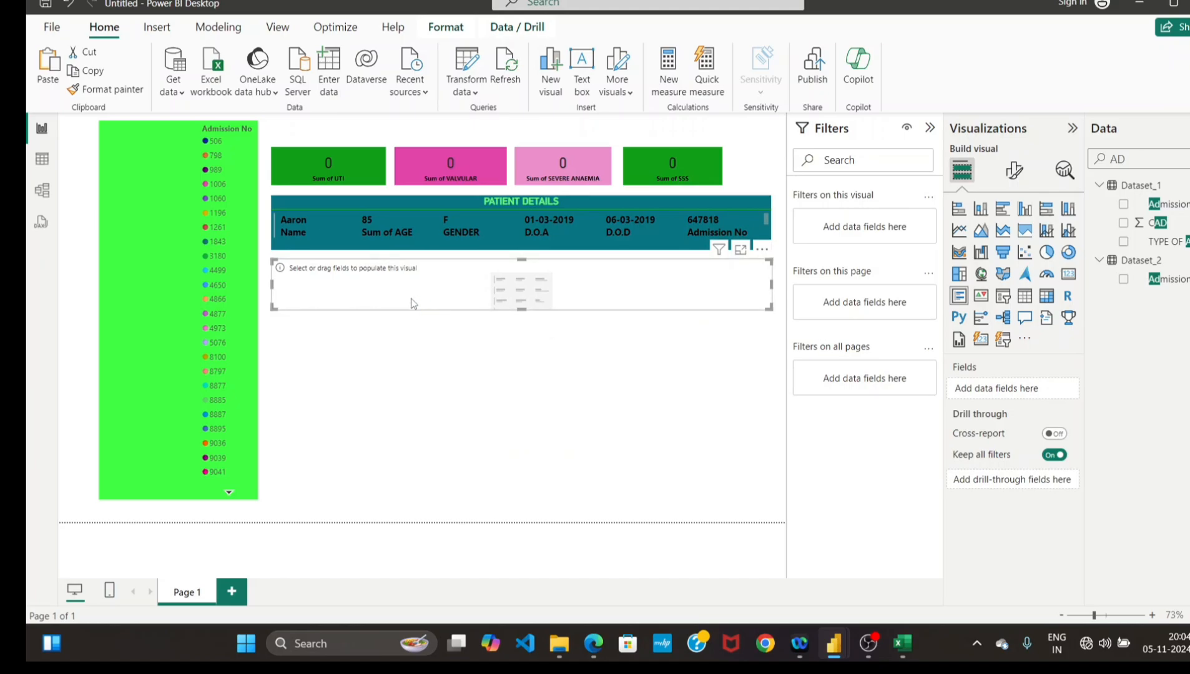
Add a calculated column to Dataset_1, starting its formula as STAY_DURATION = DATEDIFF('Dataset_1'[D.O.A].
click(41, 161)
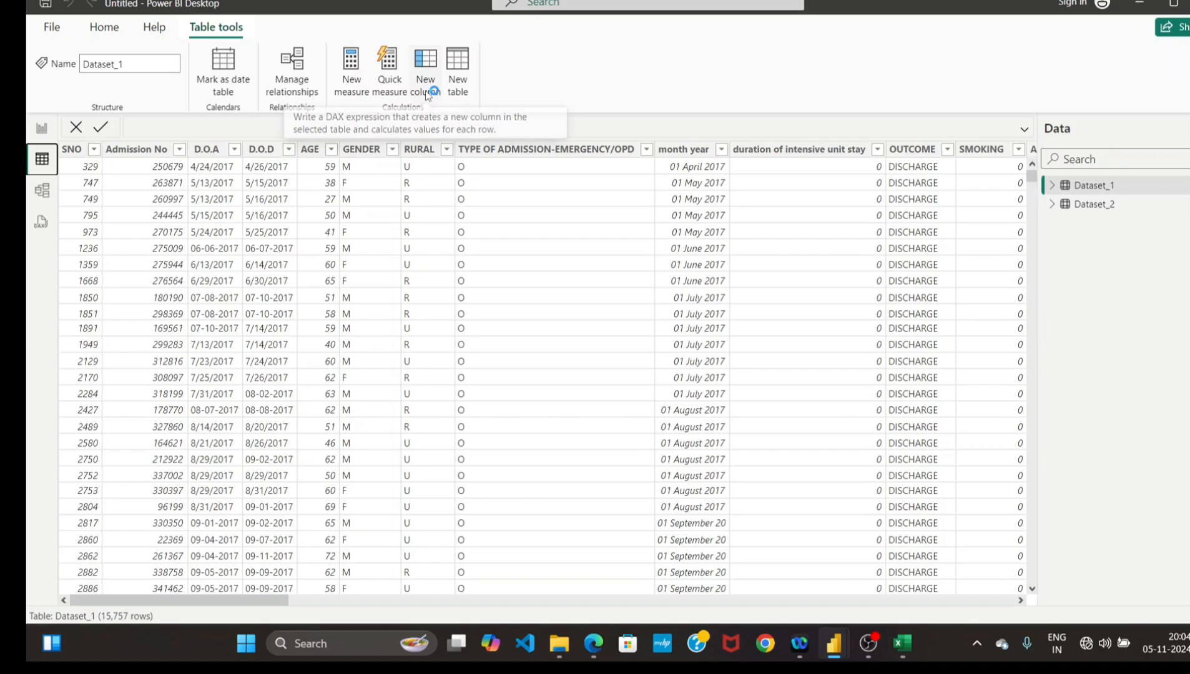
click(427, 94)
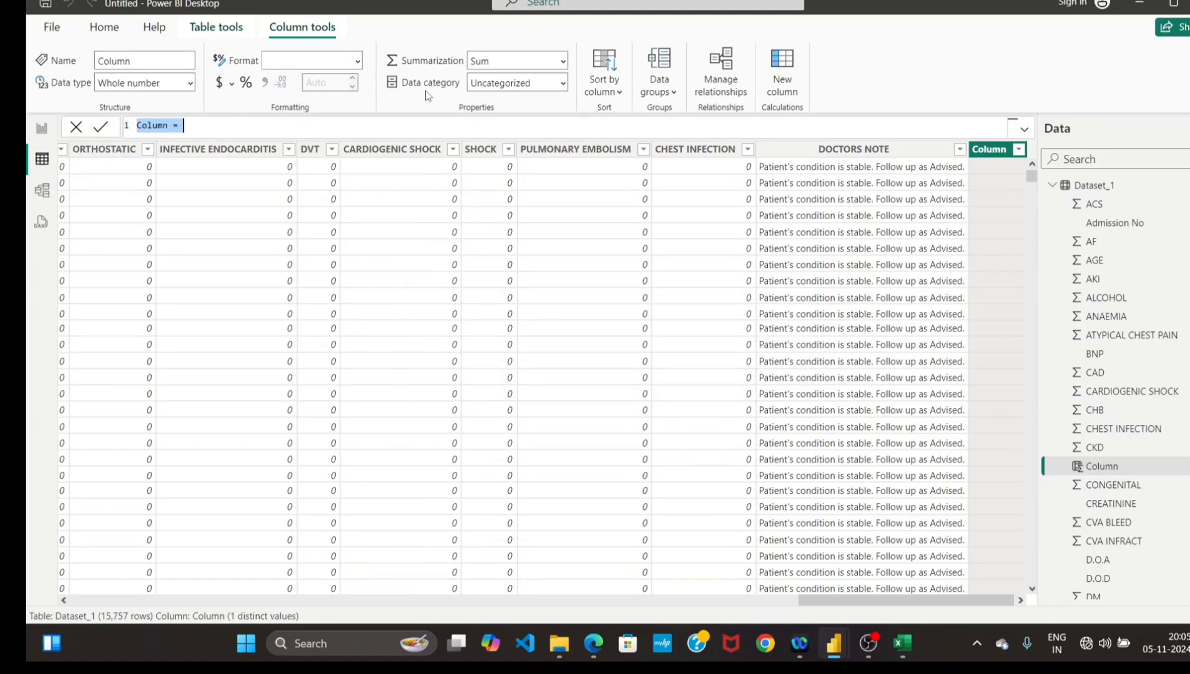
key(BackSpace)
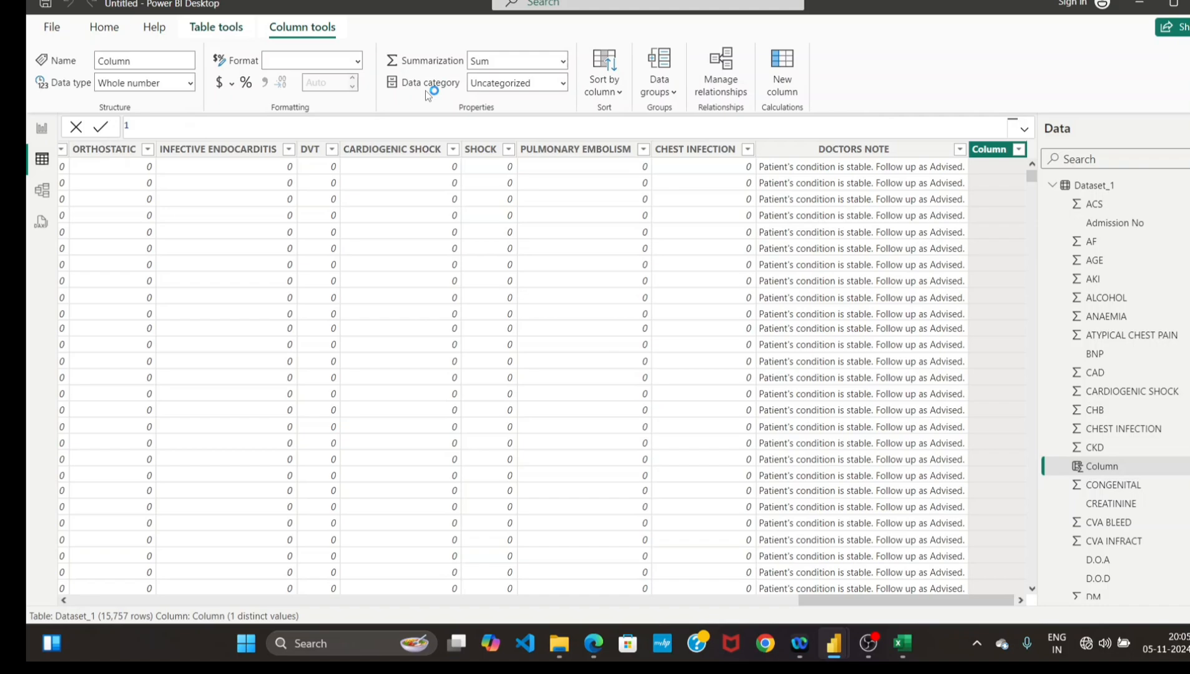
text(STAY_DURATION = DATE)
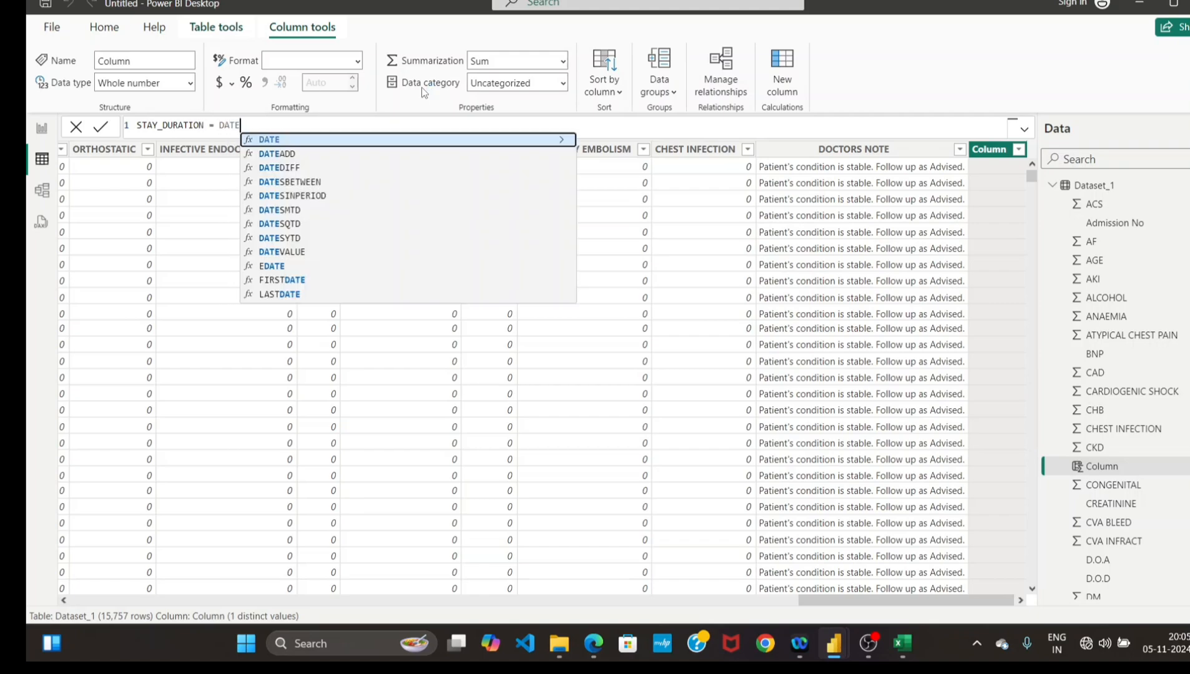
click(281, 169)
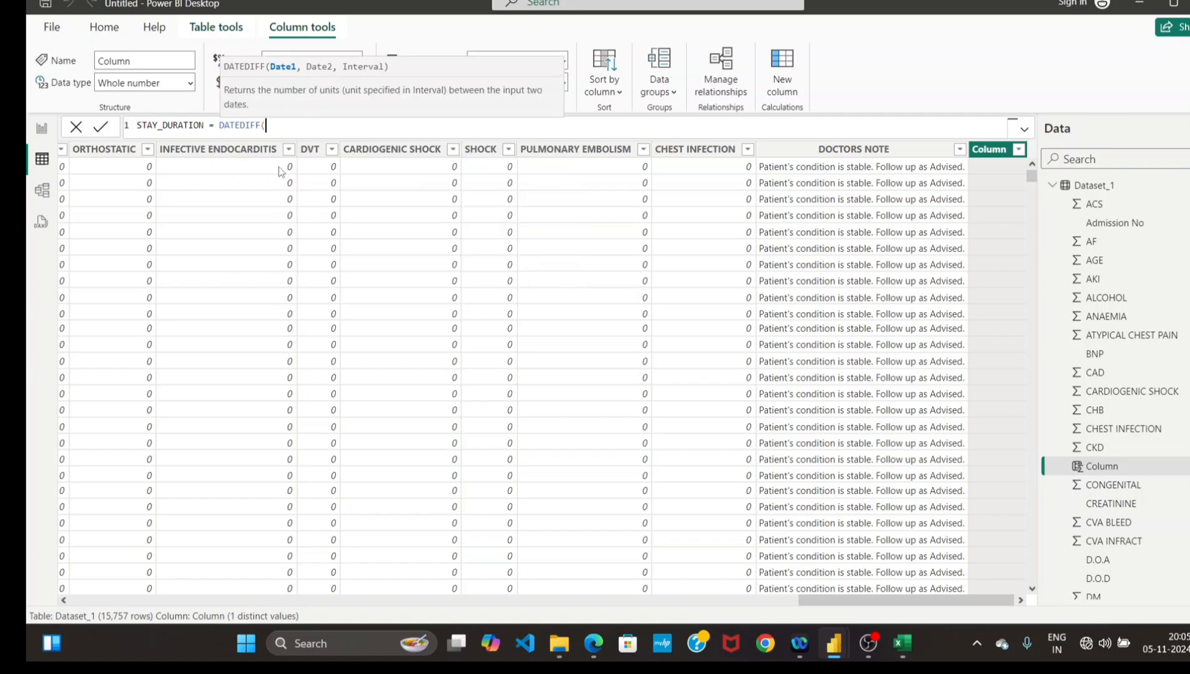
text(')
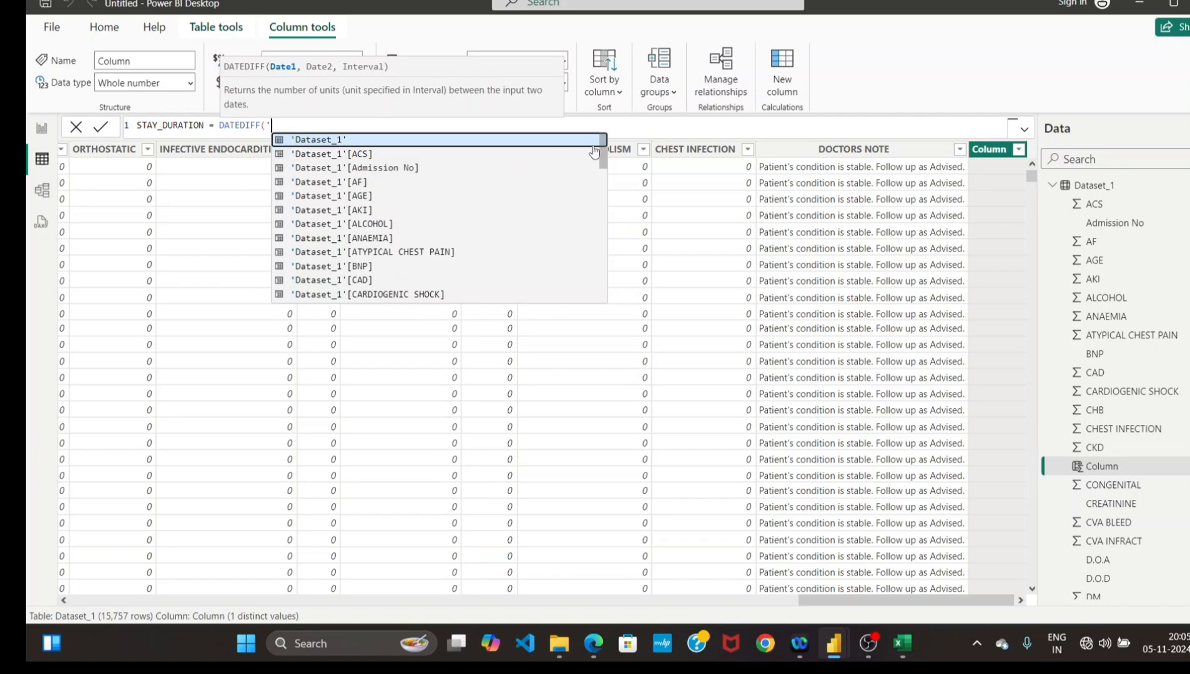
drag(603, 154, 596, 195)
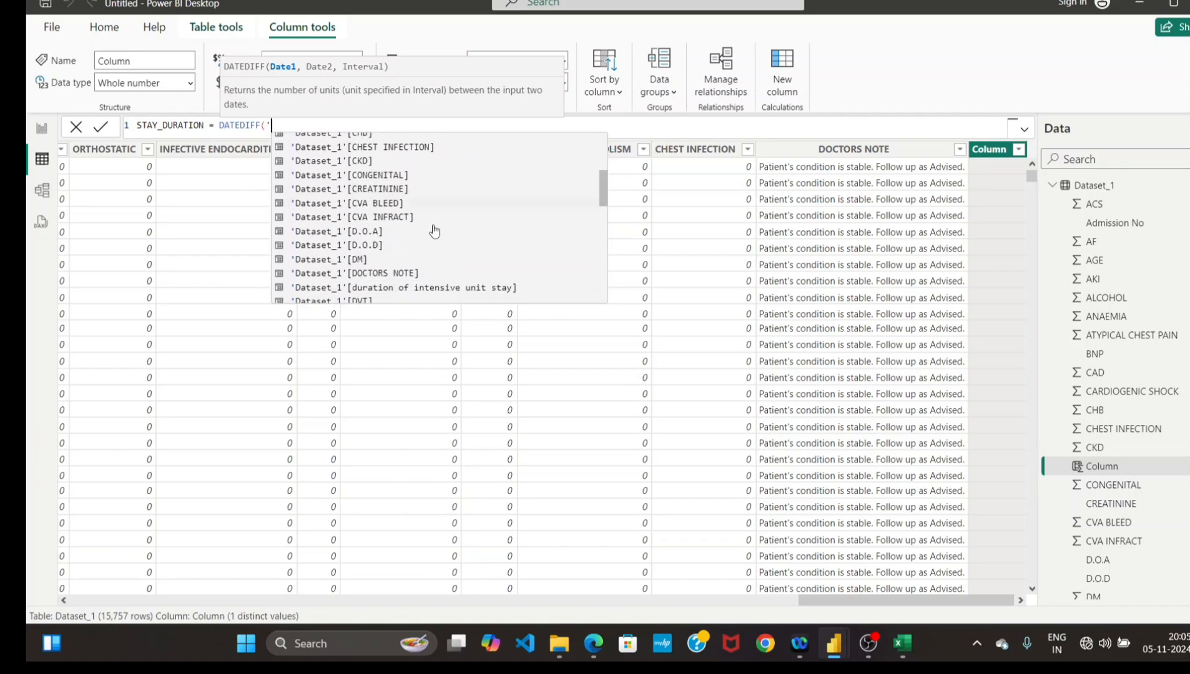
click(331, 232)
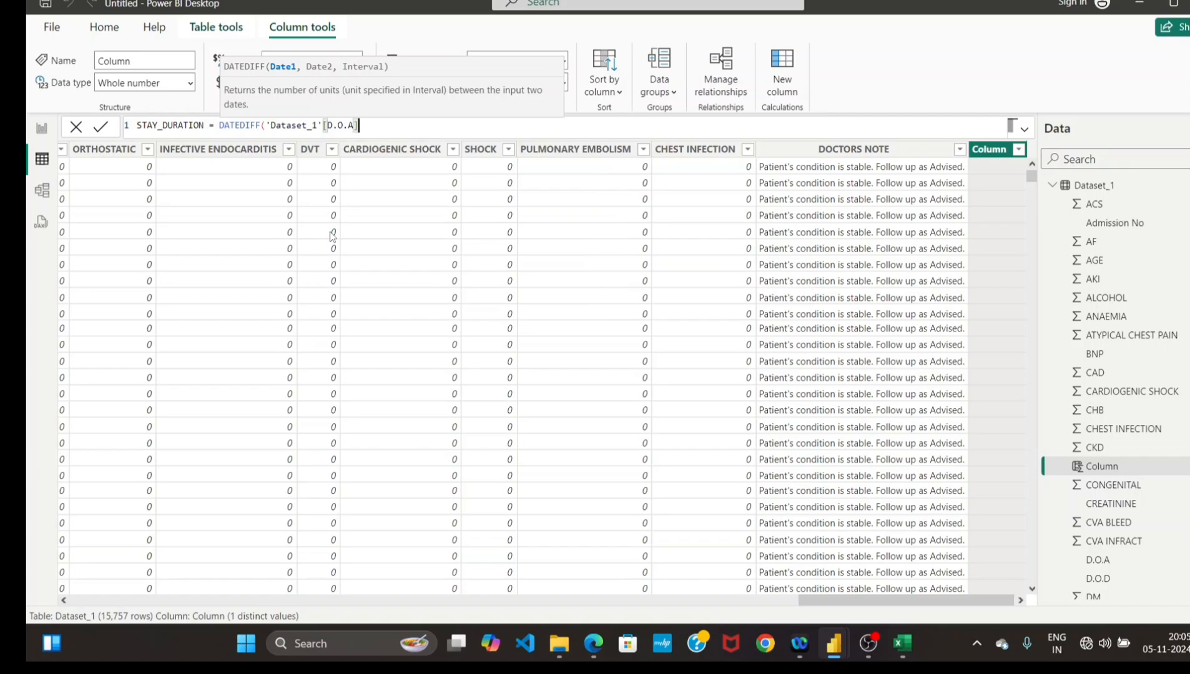
Complete the STAY_DURATION formula with Dataset_1[D.O.D] as the end date and DAY as the interval, and commit it.
text(,)
text(D)
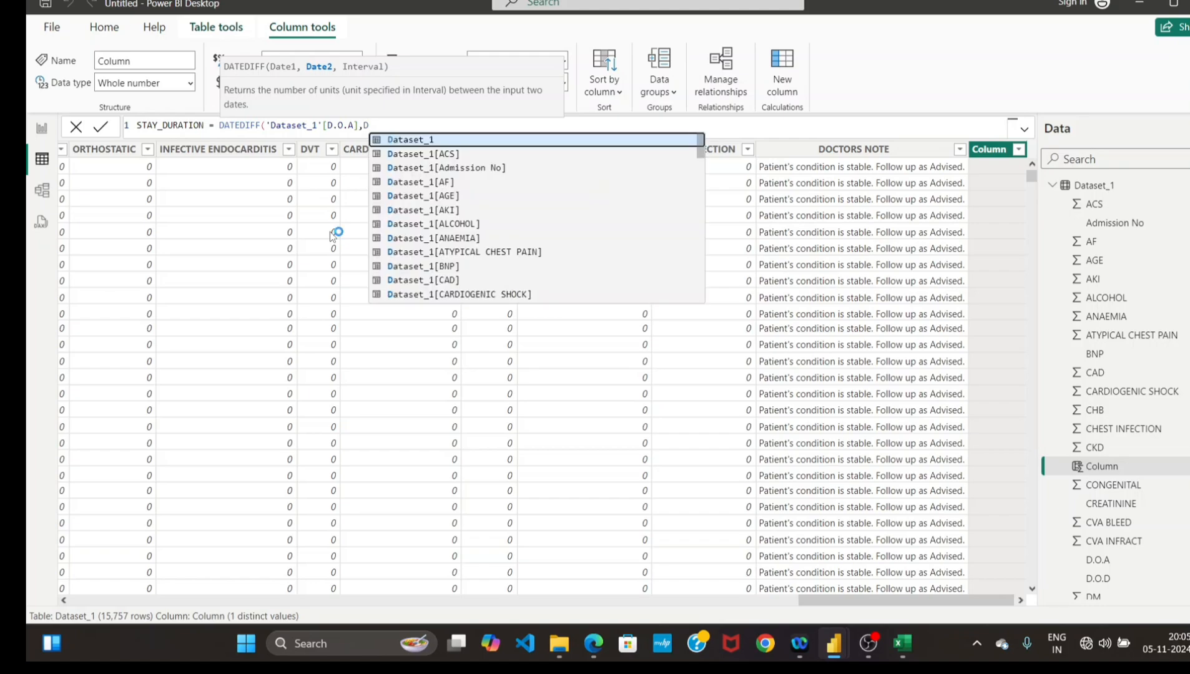
key(BackSpace)
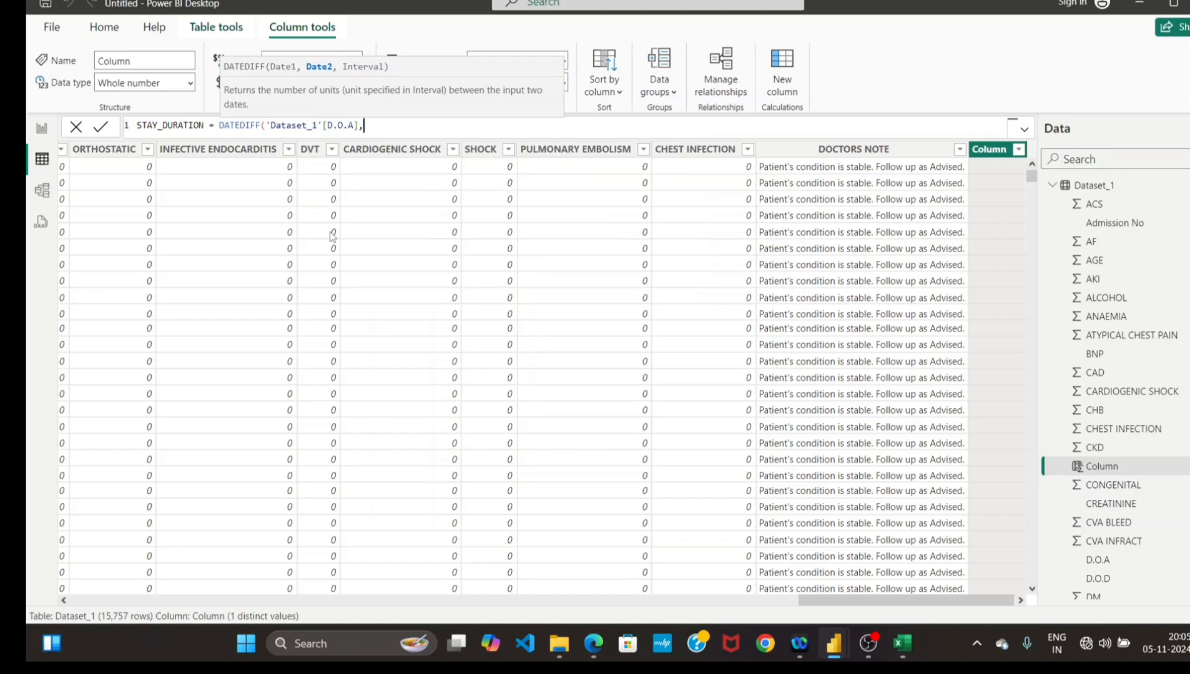
text(DA)
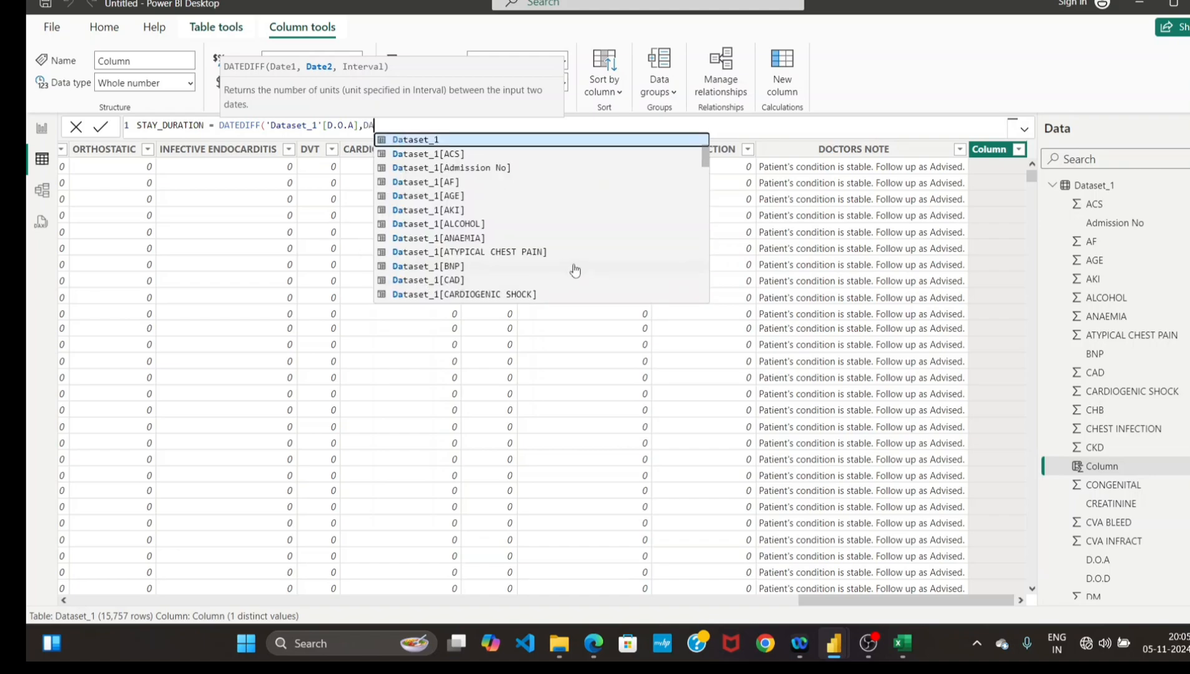
drag(706, 164, 704, 189)
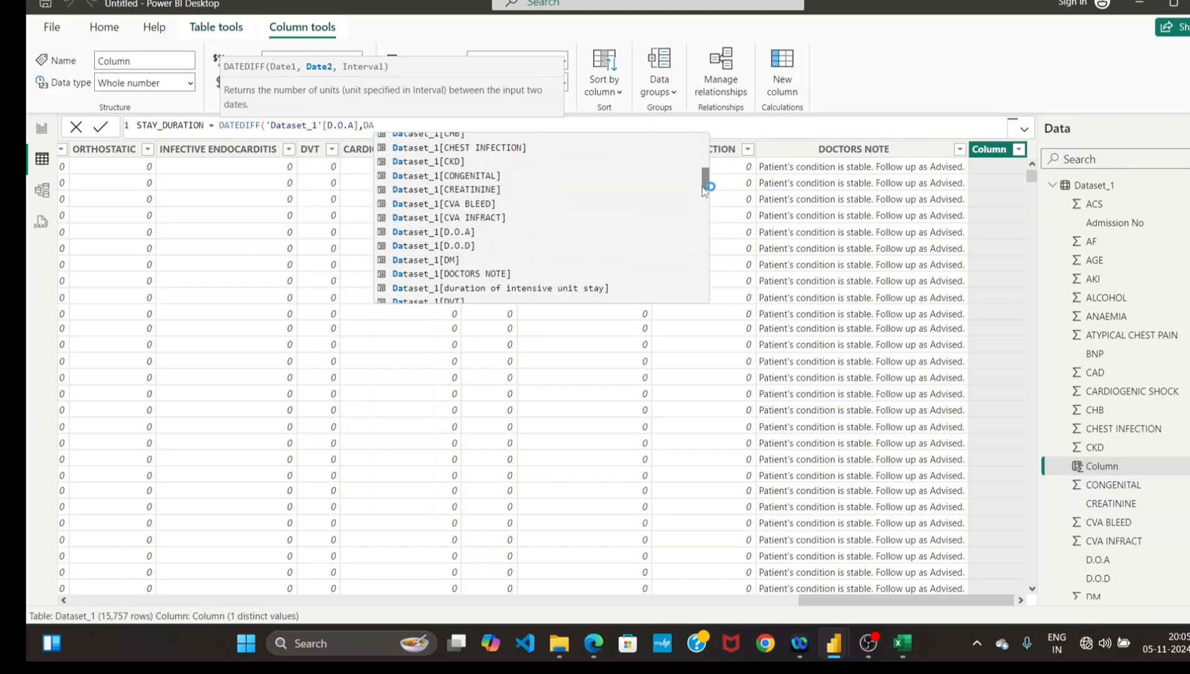
click(437, 246)
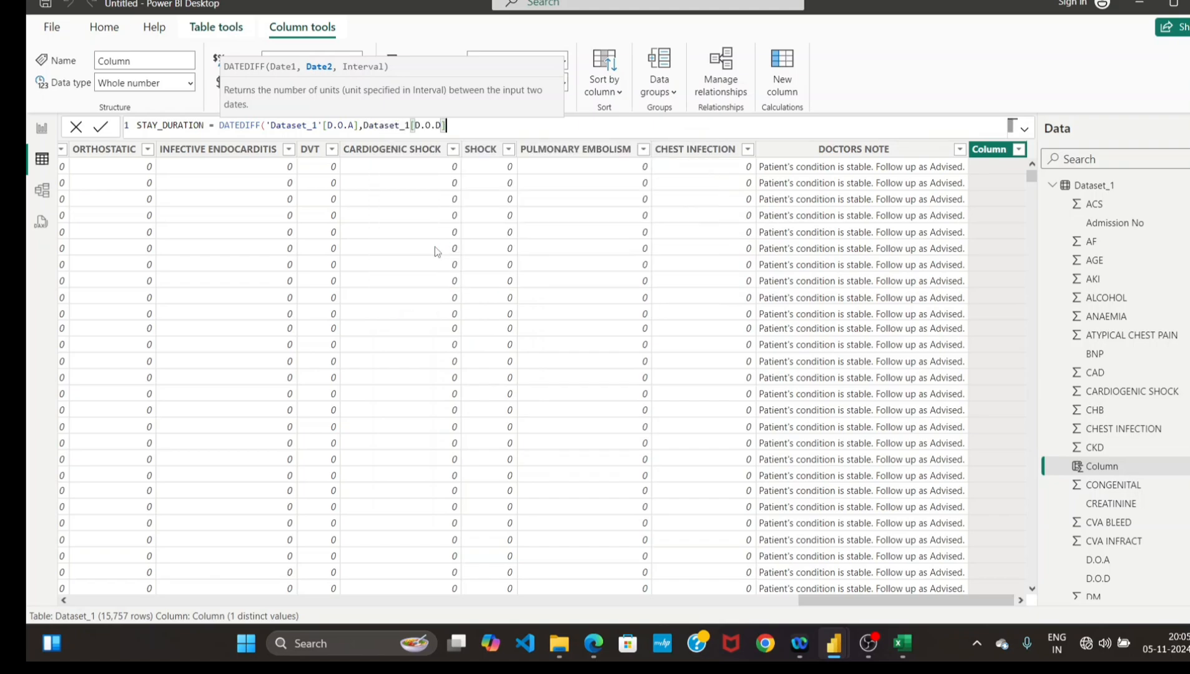
text(,)
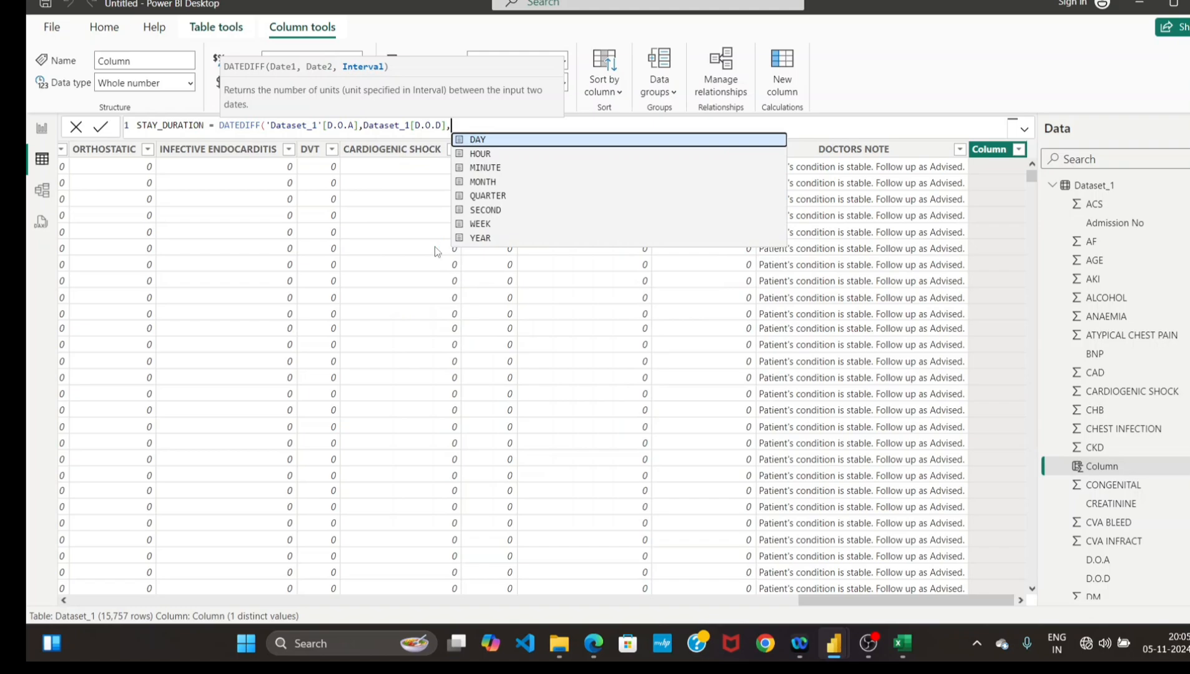
key(Tab)
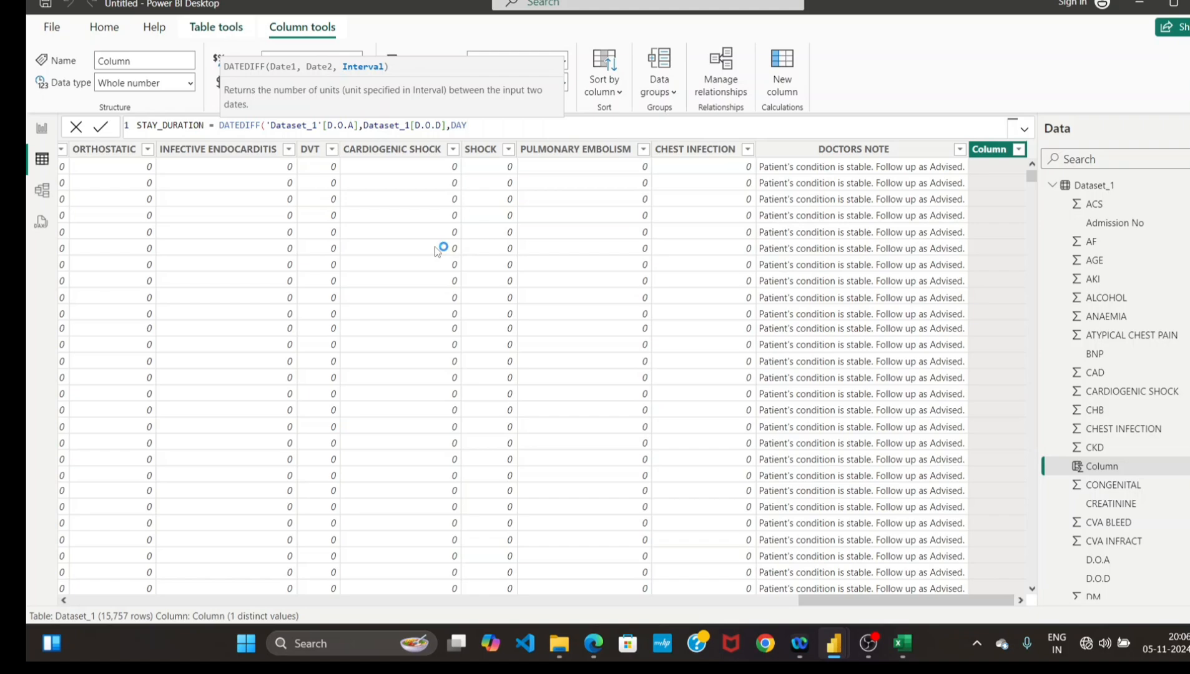
text())
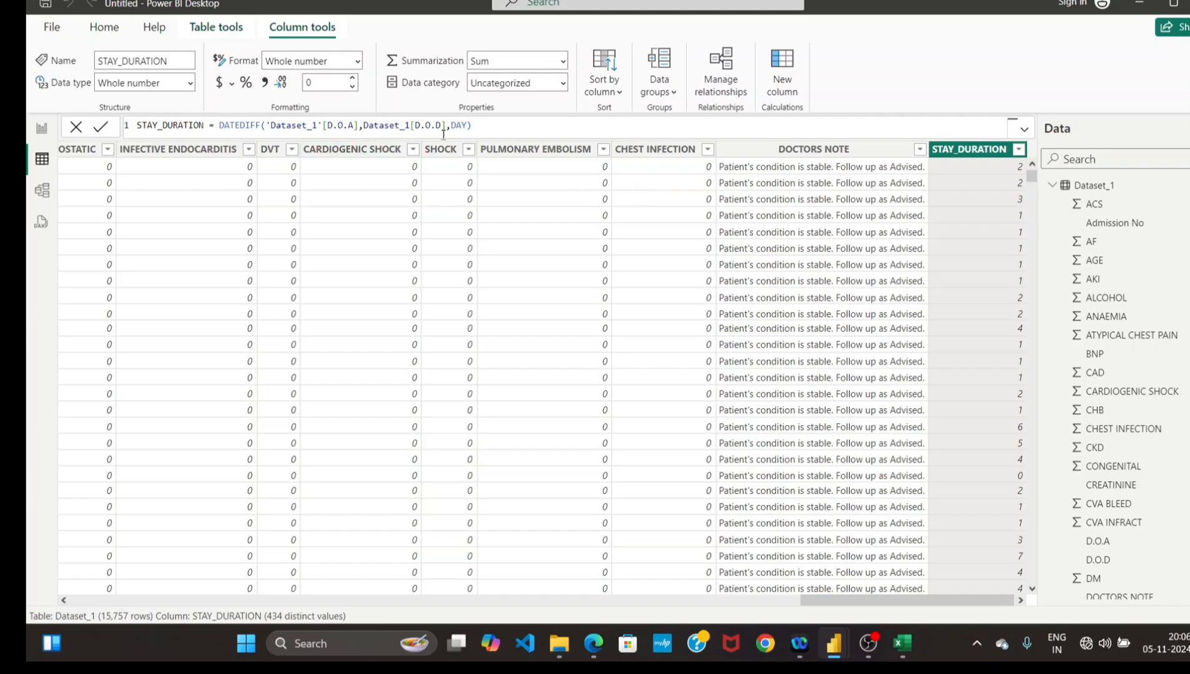
Consult the 22OCTOBER report and add another Dataset_1 column, starting its formula as ANAEMIA1 = IF('Dataset_1'[ANAEMIA].
click(780, 90)
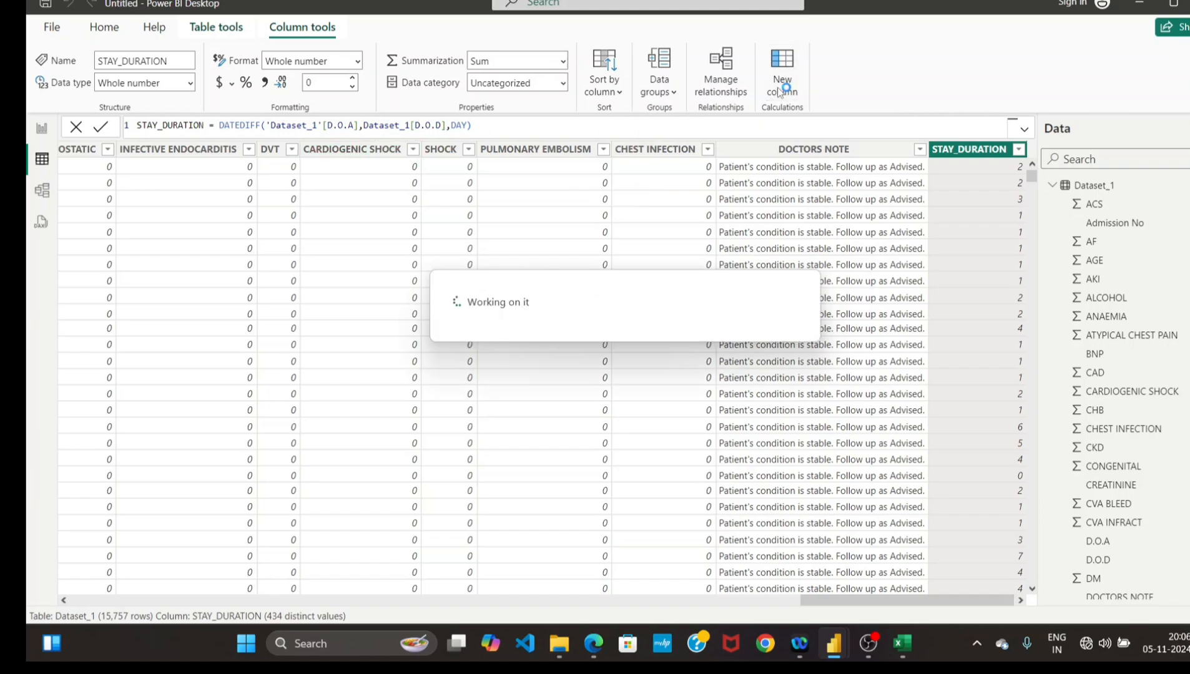
mouse_move(834, 654)
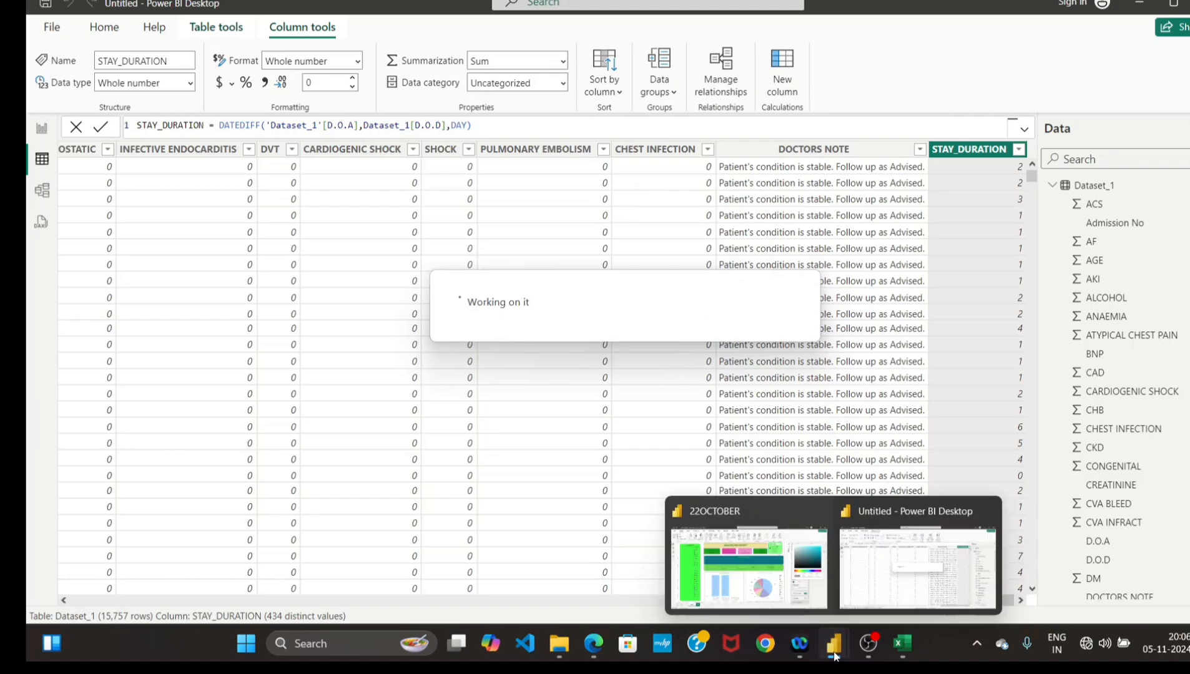
click(780, 597)
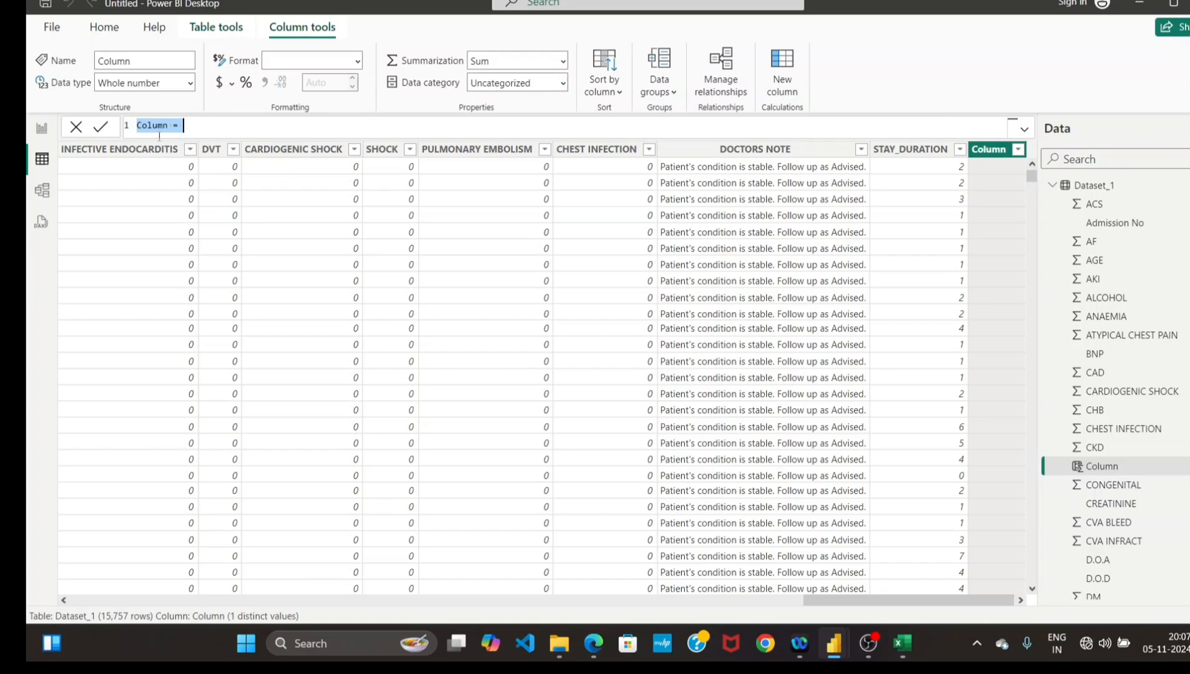
key(BackSpace)
text(ANAEMIA)
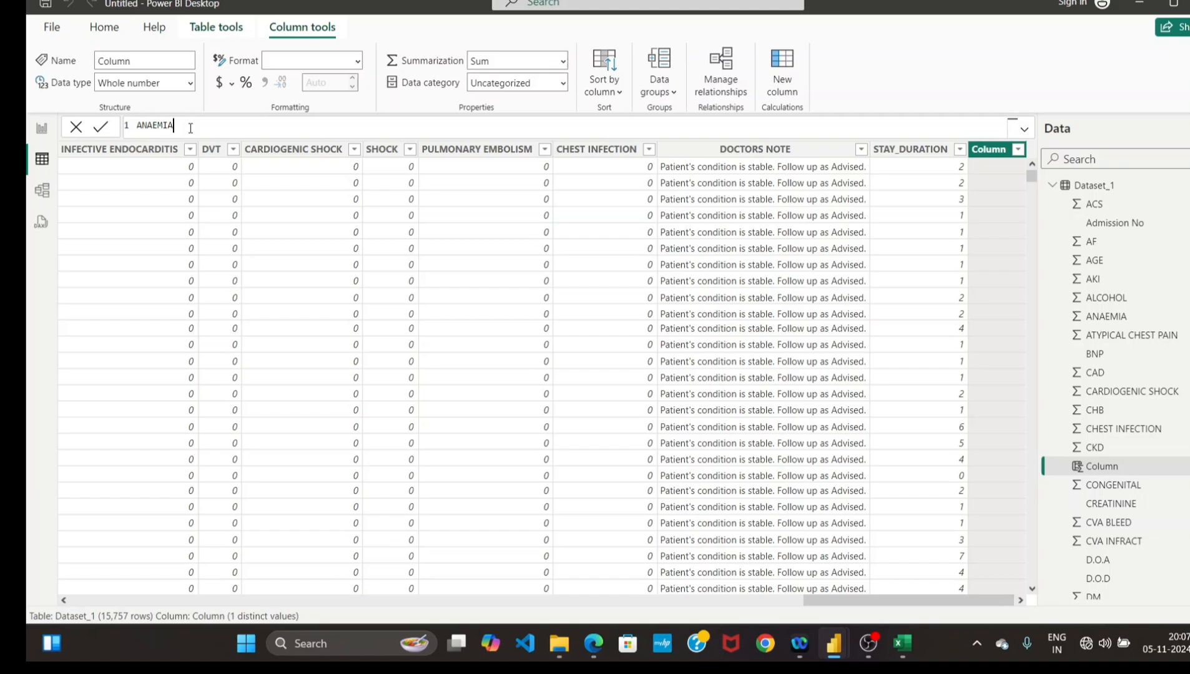
text(1 = IF)
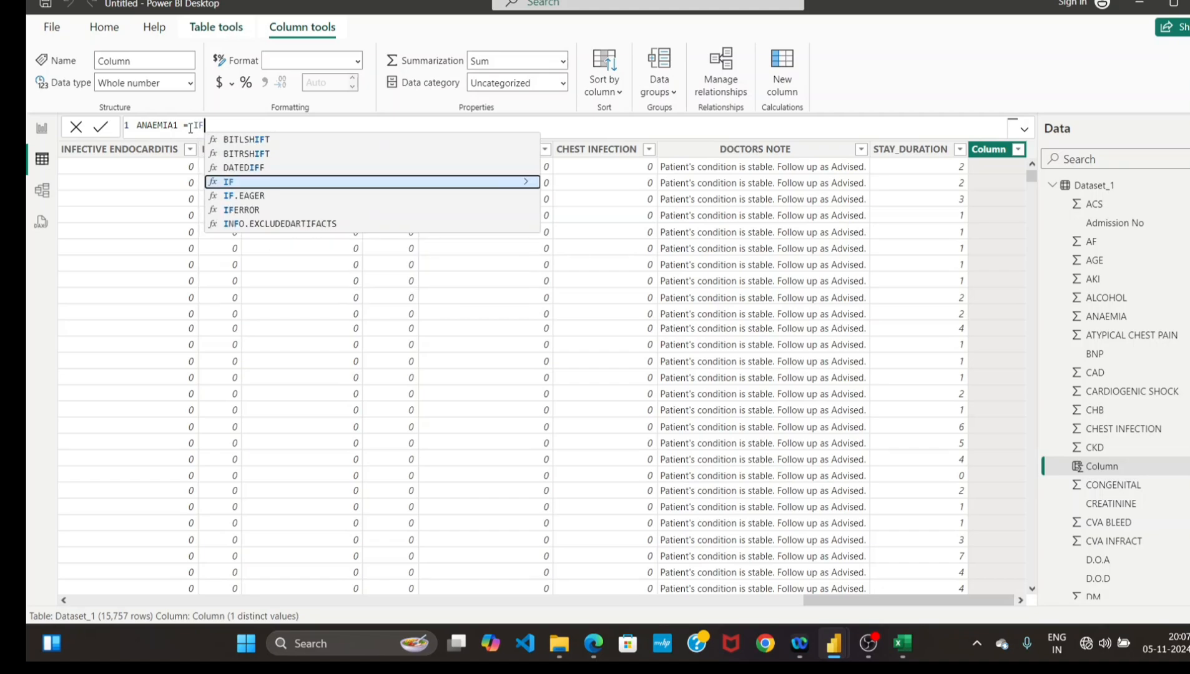
text((')
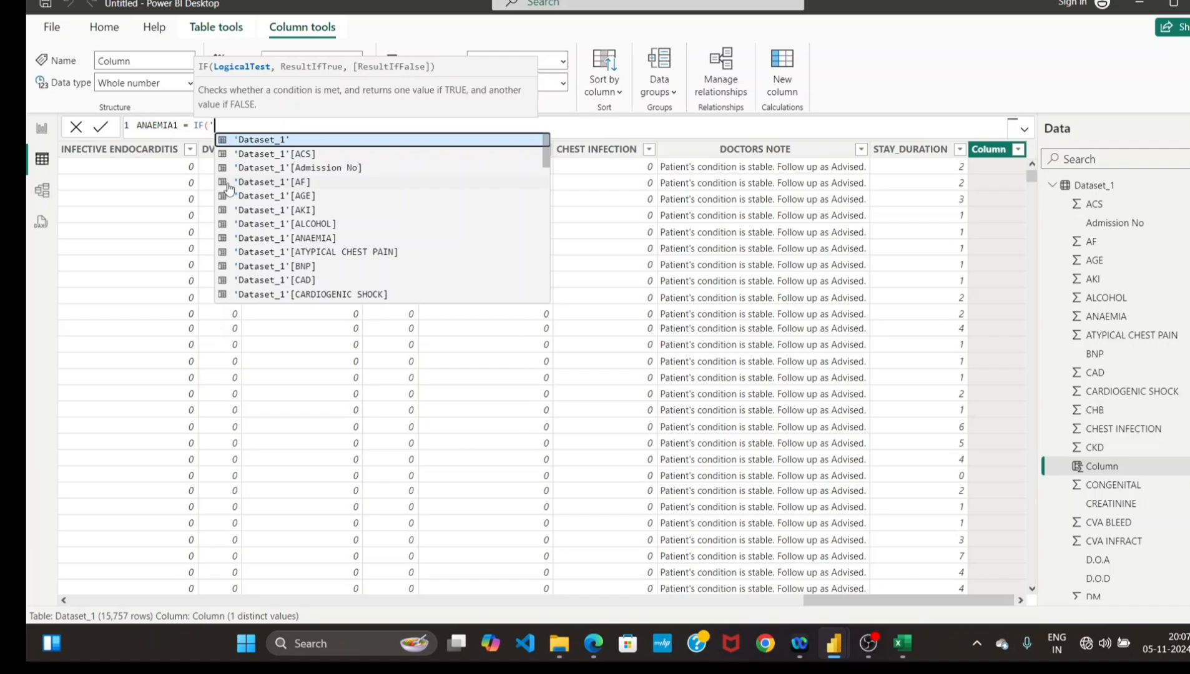
click(305, 239)
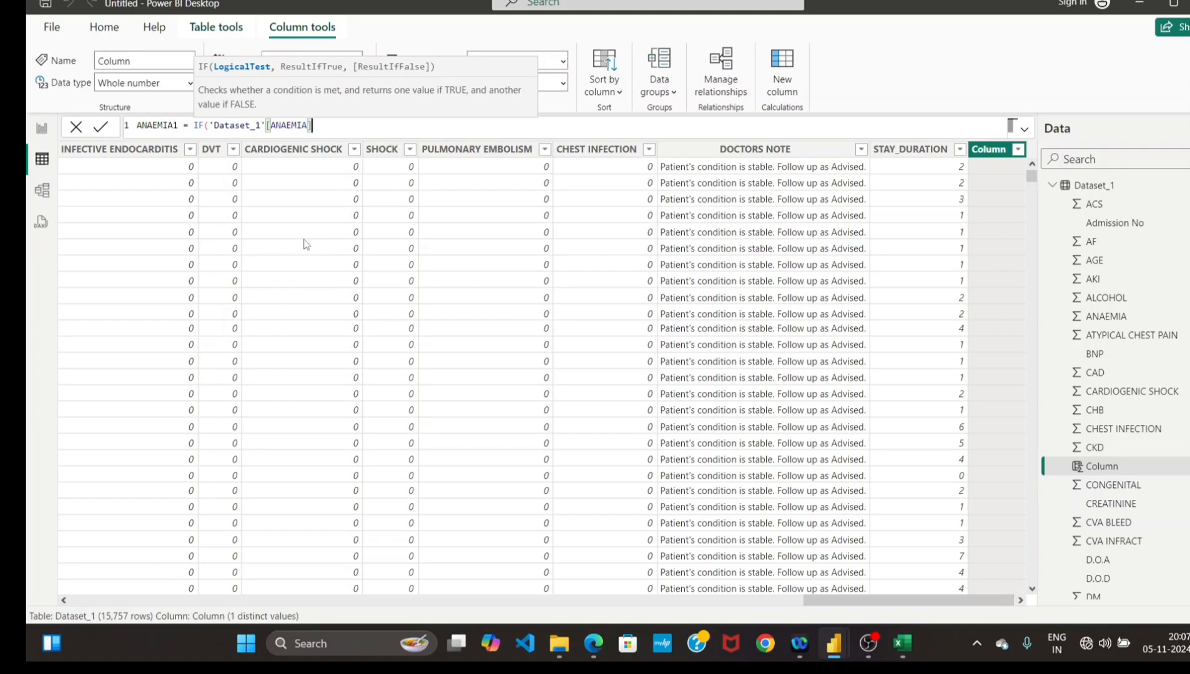
Complete the ANAEMIA1 formula so it returns "N" when ANAEMIA = 0 and "Y" otherwise.
text(= 0, )
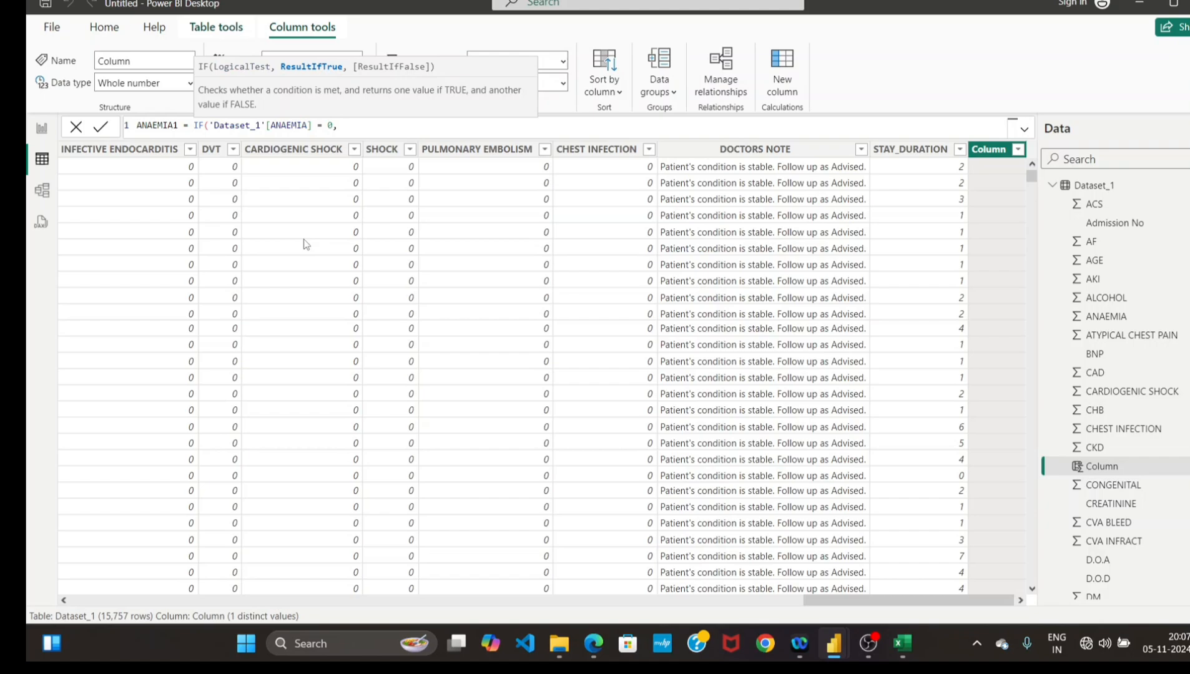
text("N)
text(")
text(,)
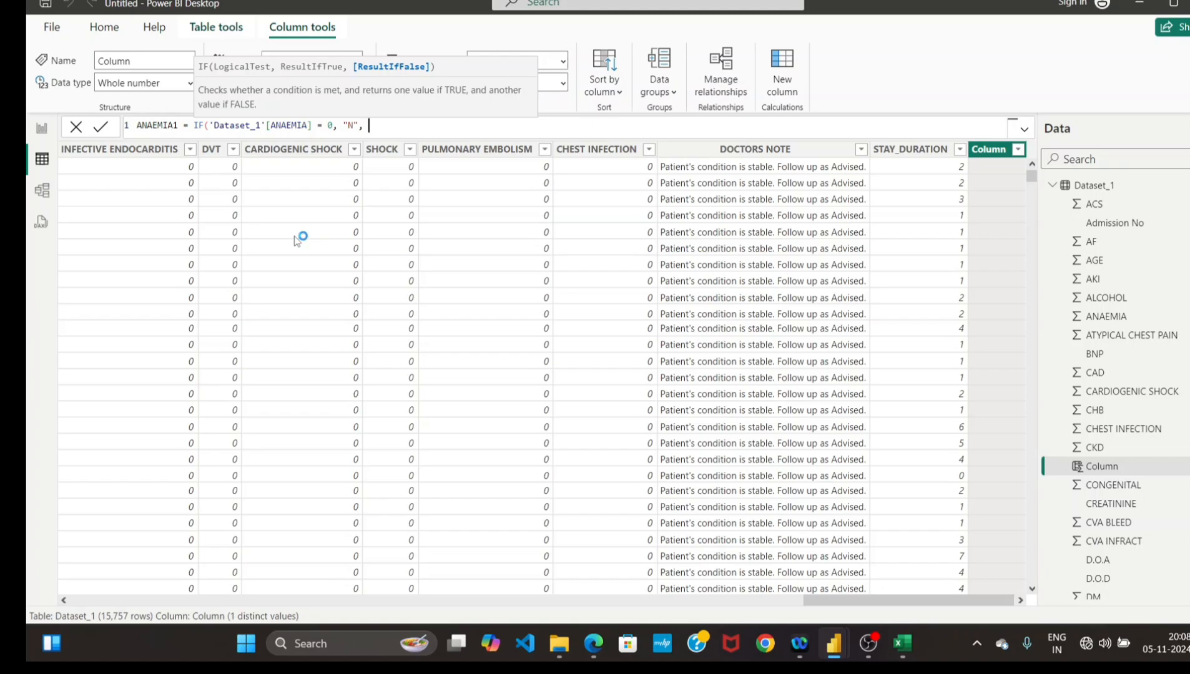
text(")
text(Y")
text())
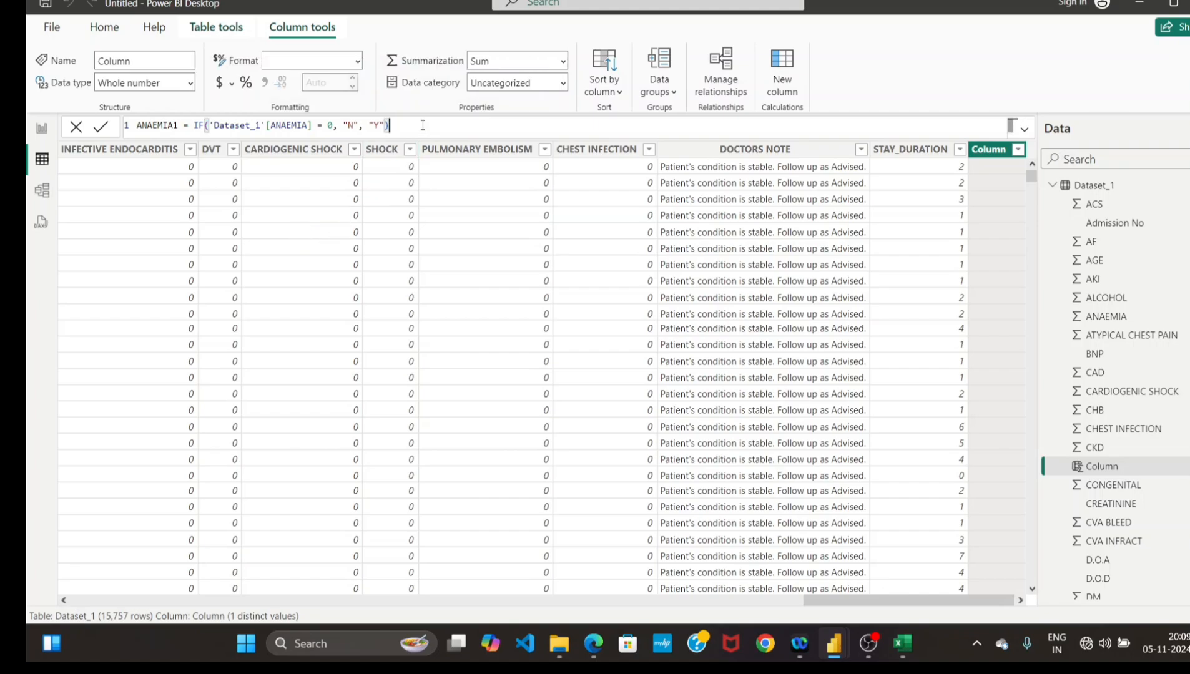
Commit the calculated column ANAEMIA1 = IF('Dataset_1'[ANAEMIA] = 0, "N", "Y") and check its values further down the table.
key(Return)
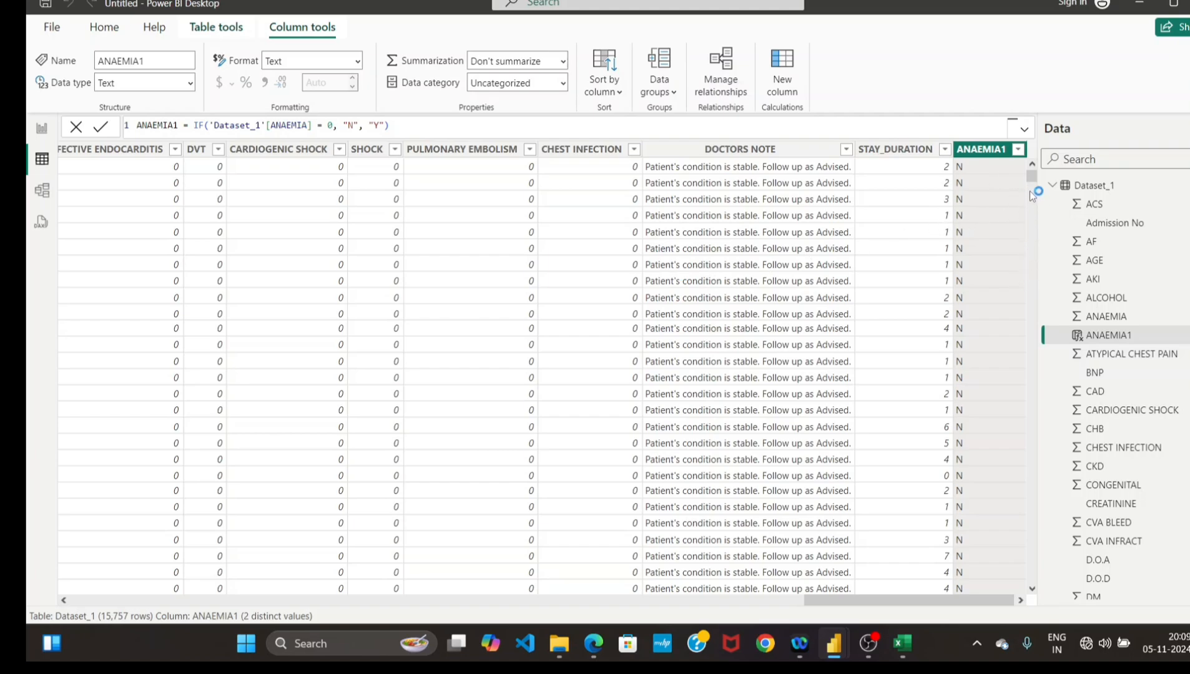
drag(1032, 180, 1033, 214)
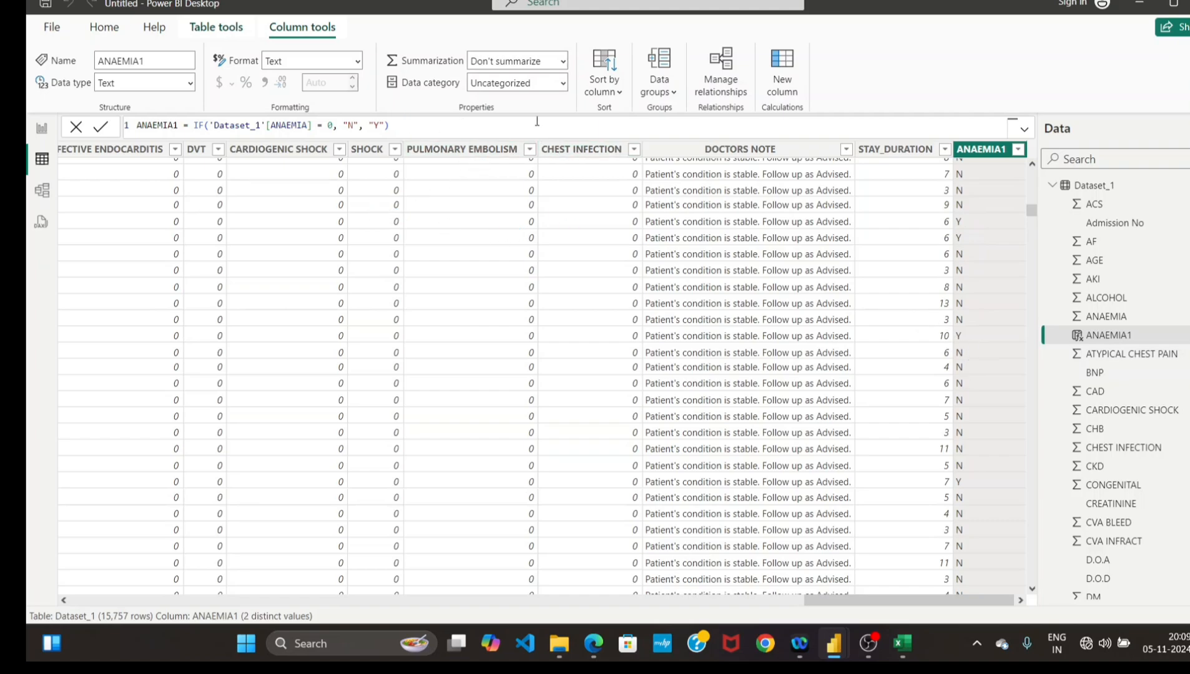
click(511, 123)
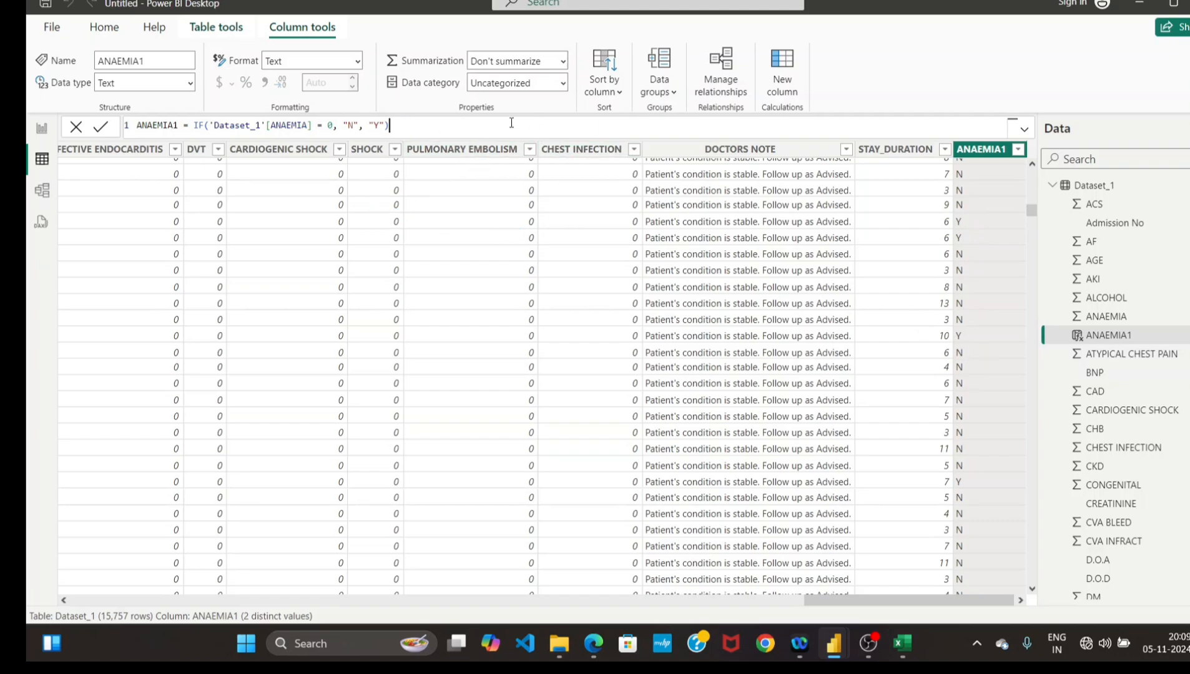
Add a calculated column to Dataset_1 with the formula HEAT_FAILURE = IF('Dataset_1'[HEART FAILURE] = 0, "N", "Y").
click(782, 88)
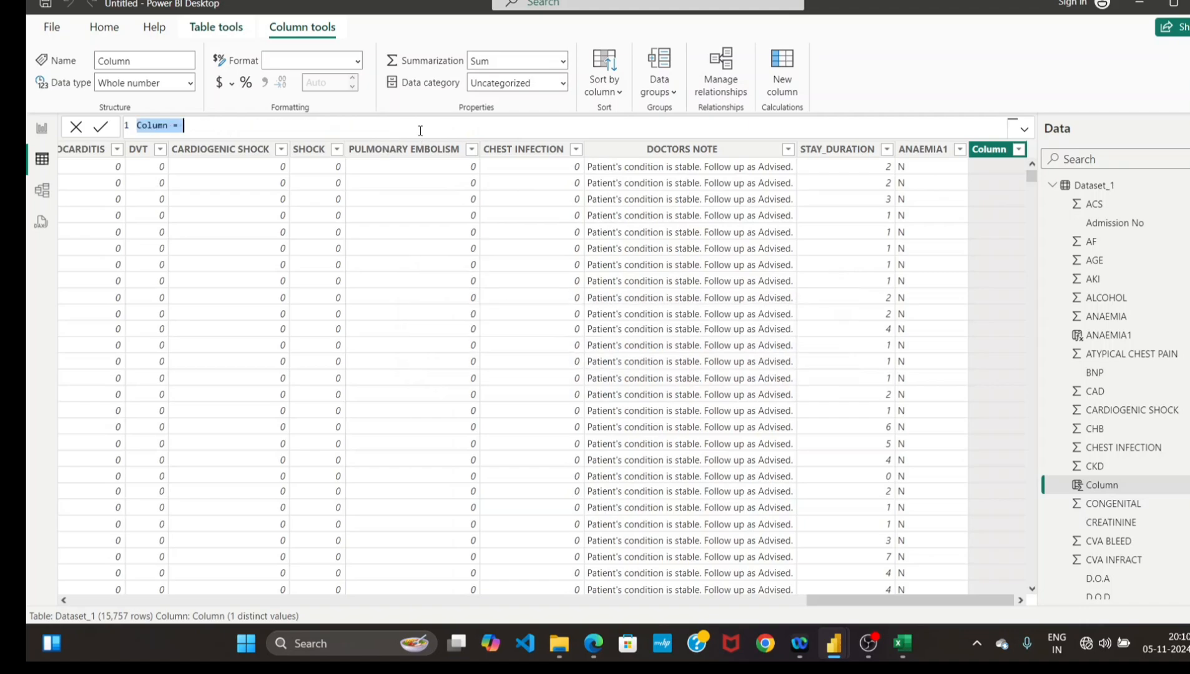
key(BackSpace)
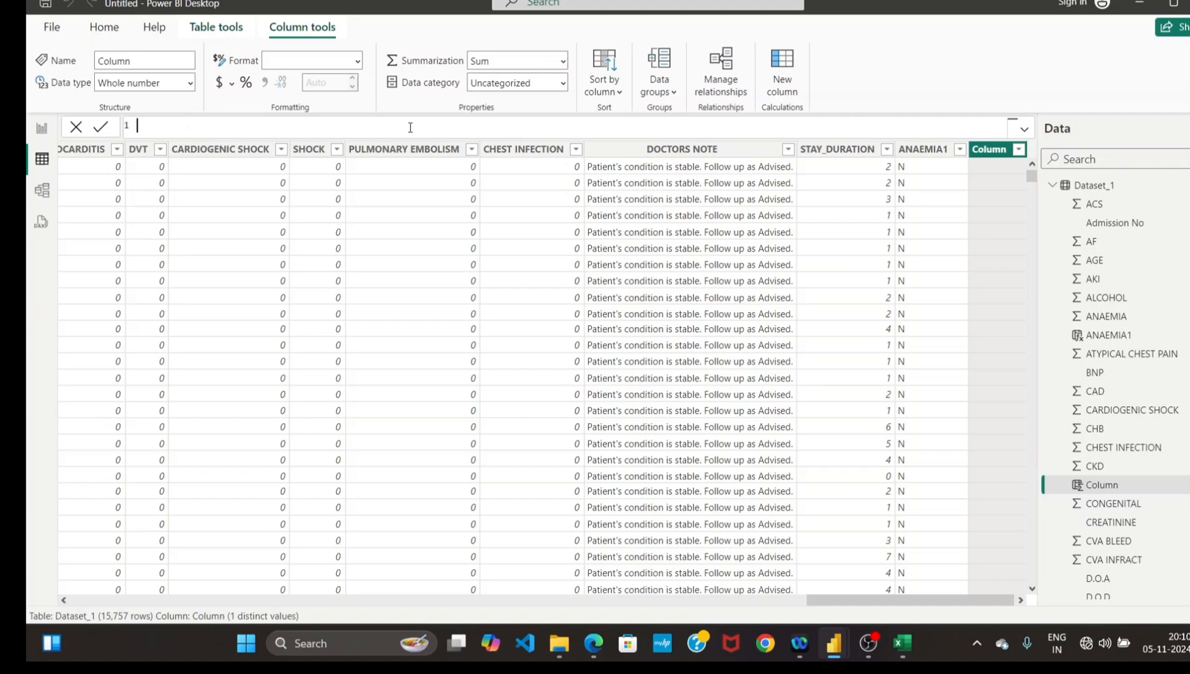
text(S)
key(BackSpace)
text(HEAT_FAILURE = IF()
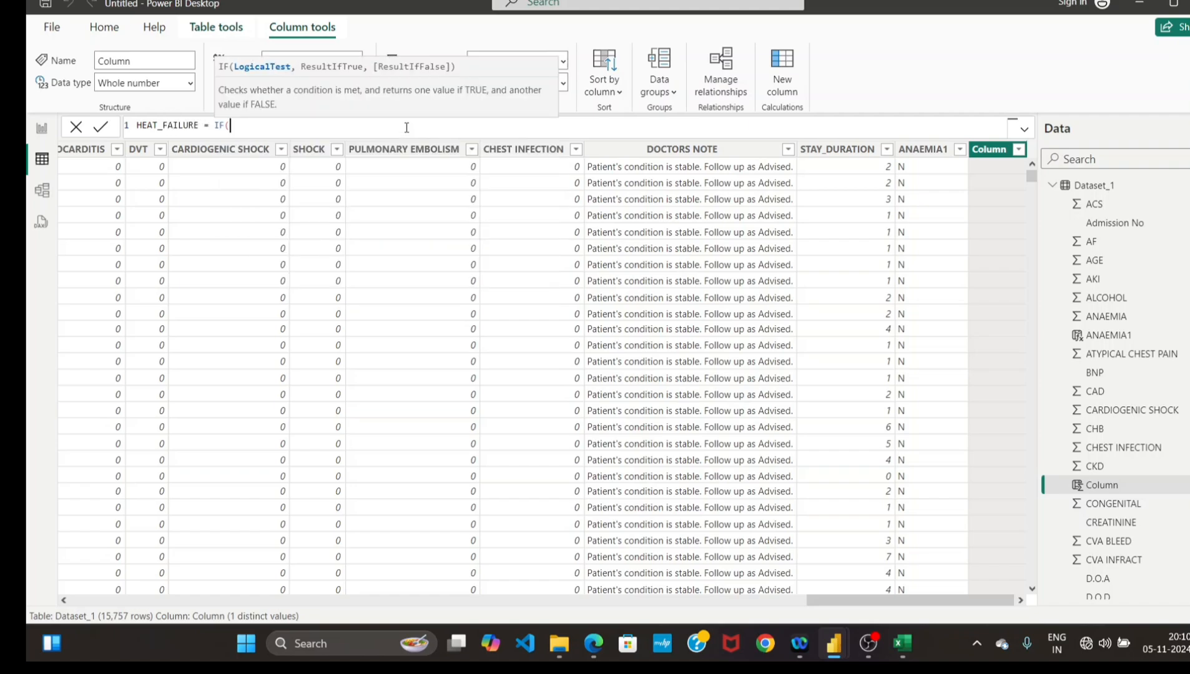
text(')
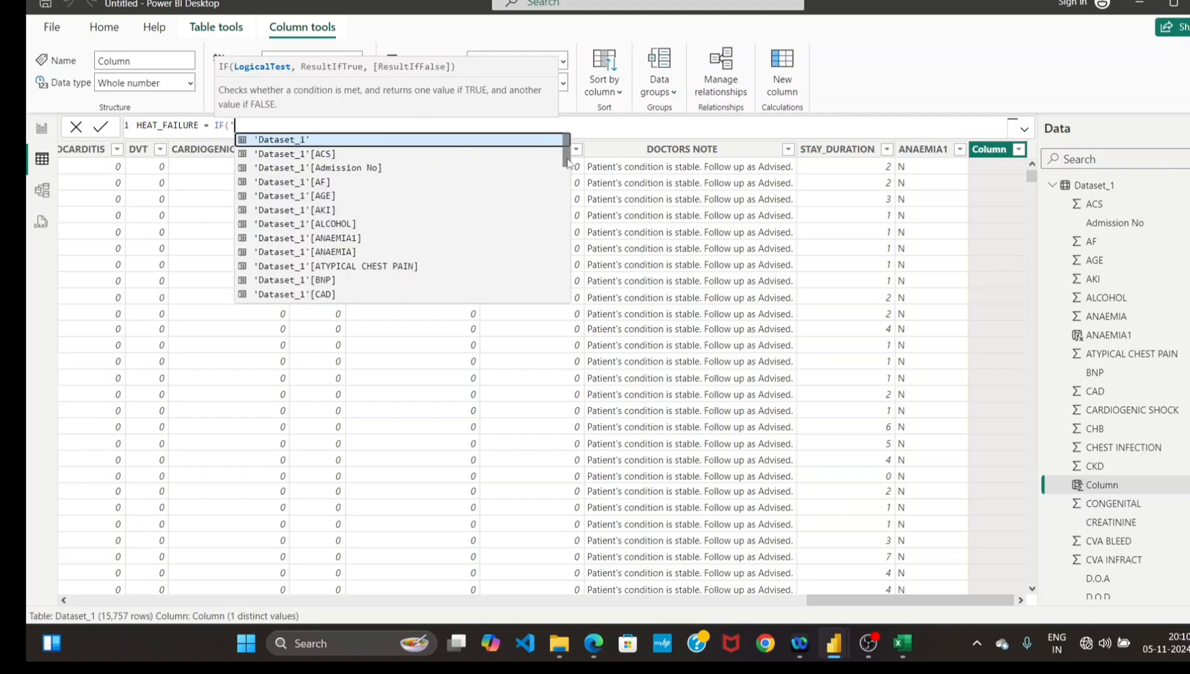
drag(567, 161, 560, 232)
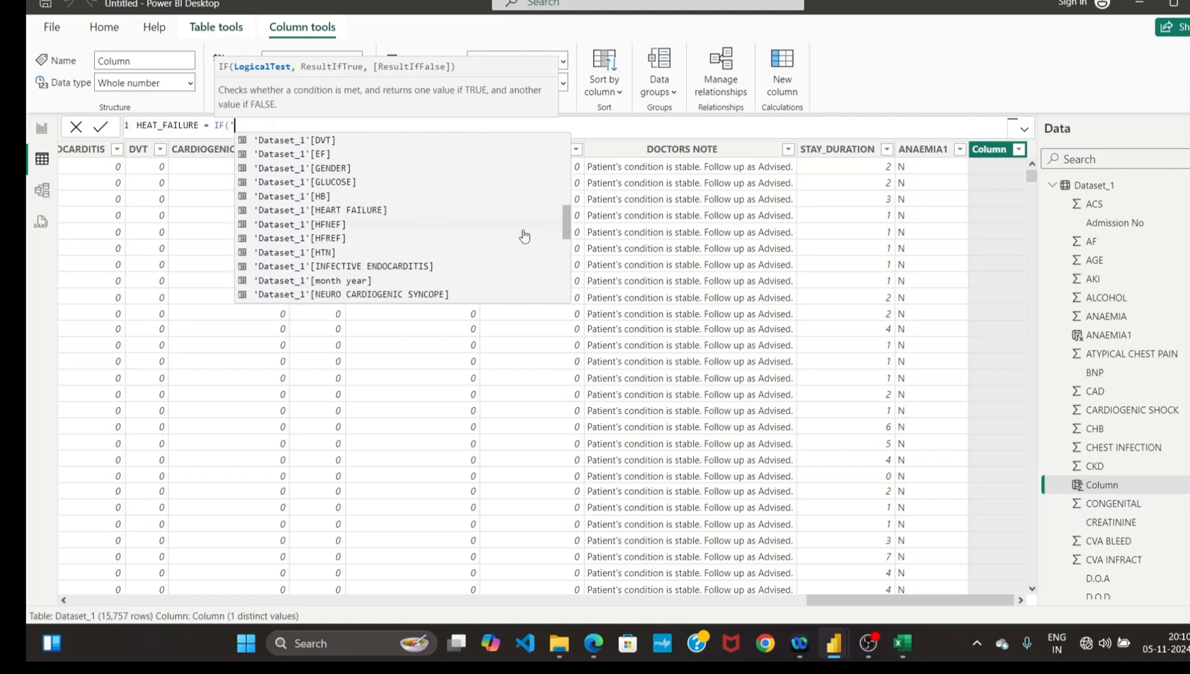
click(325, 211)
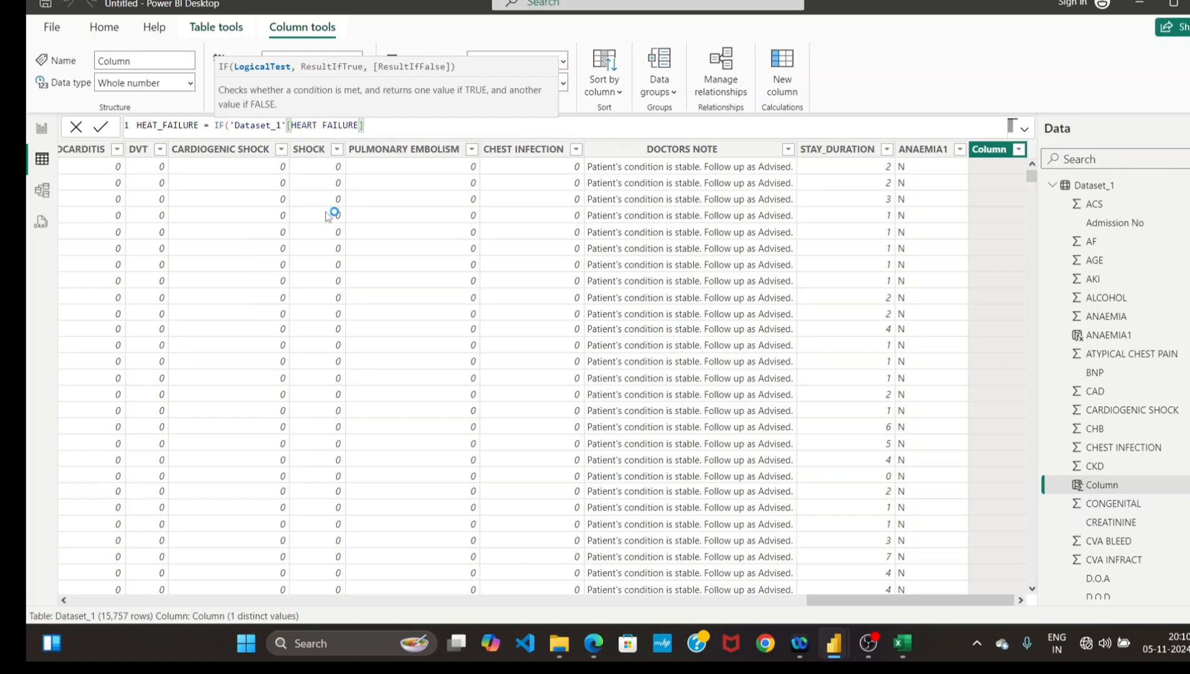
text(= 0, )
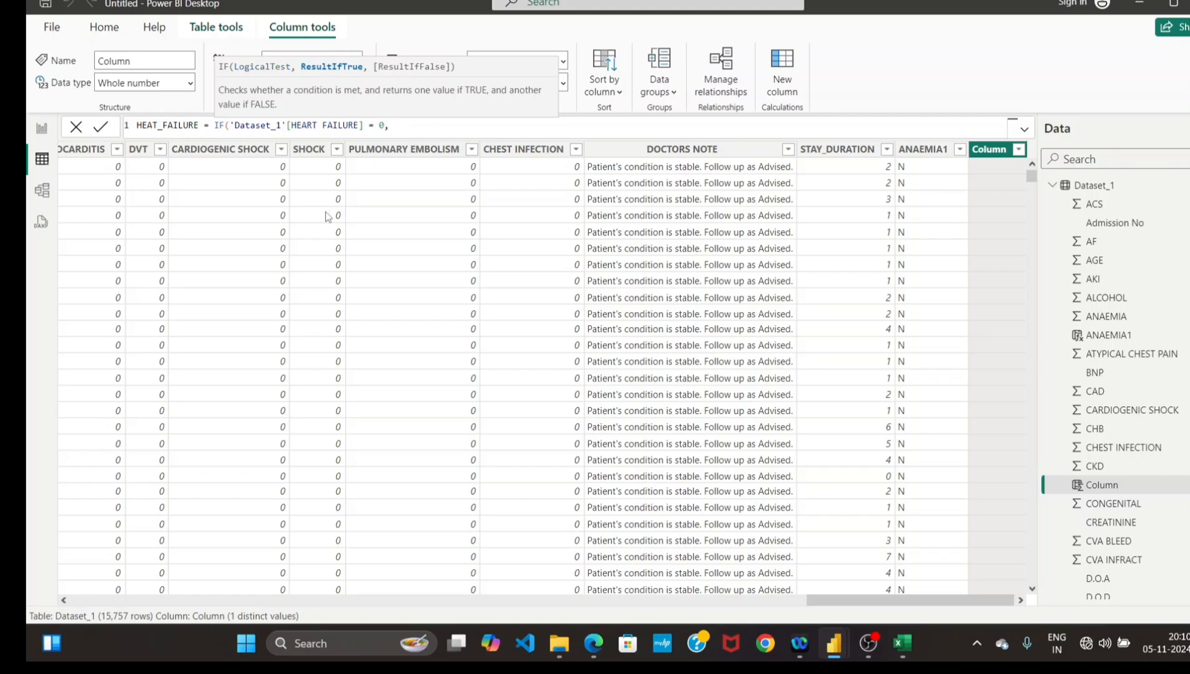
text("N",)
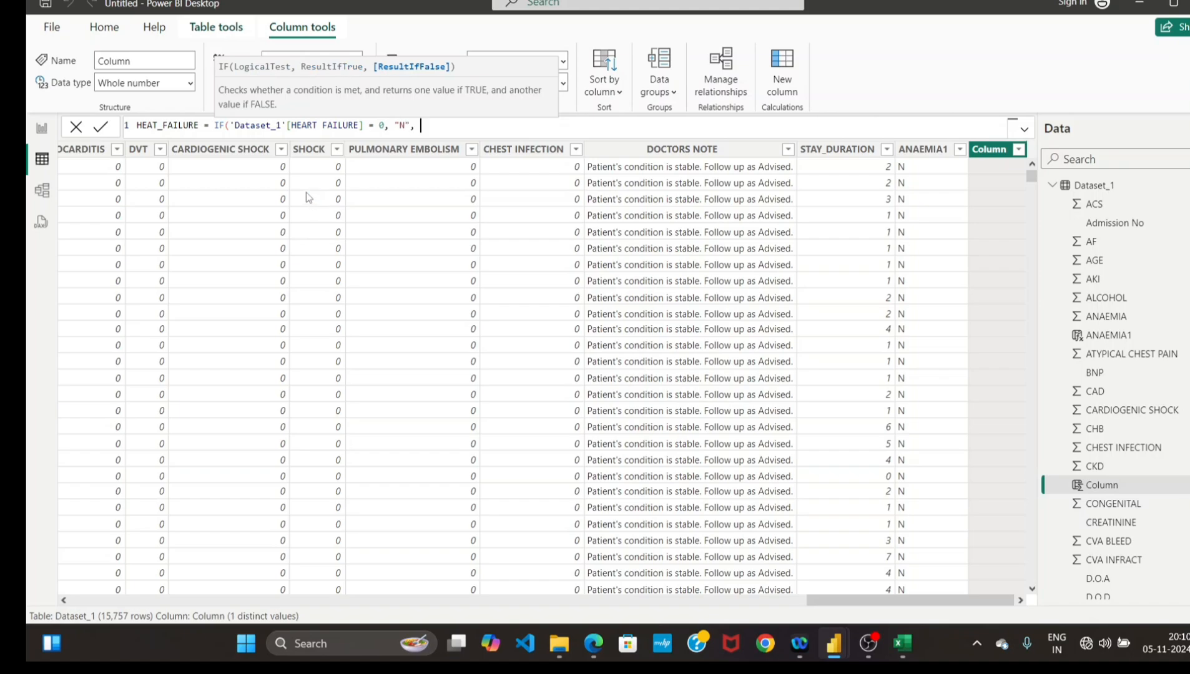
text( "Y"))
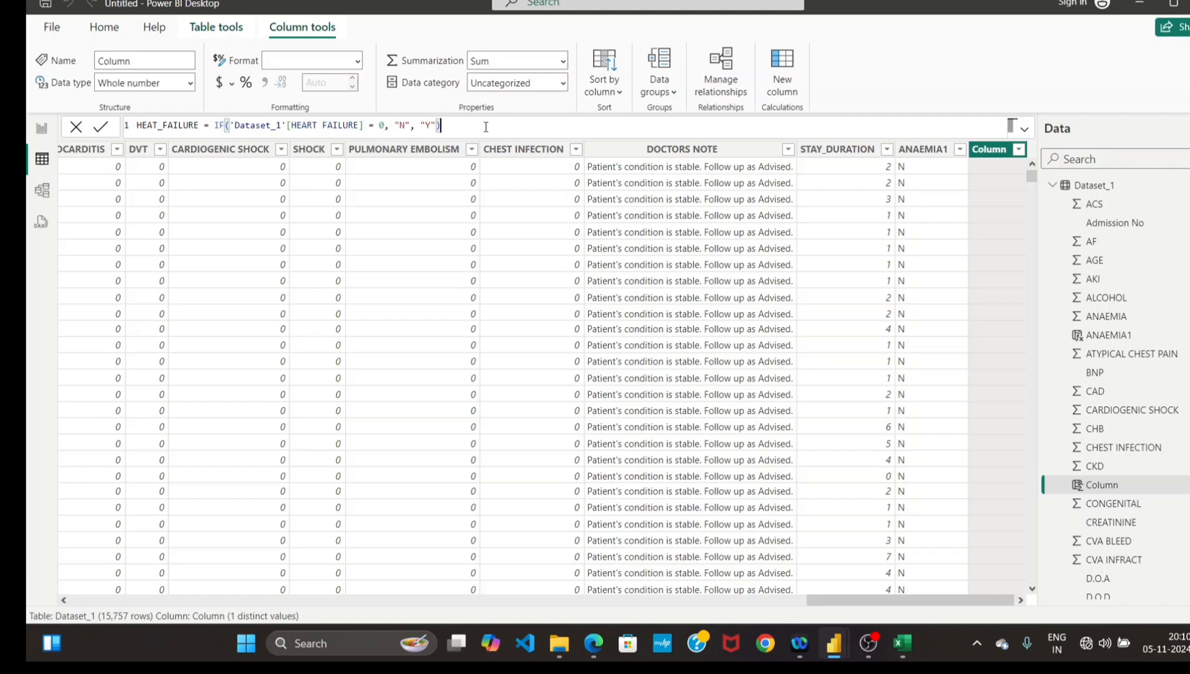
key(Return)
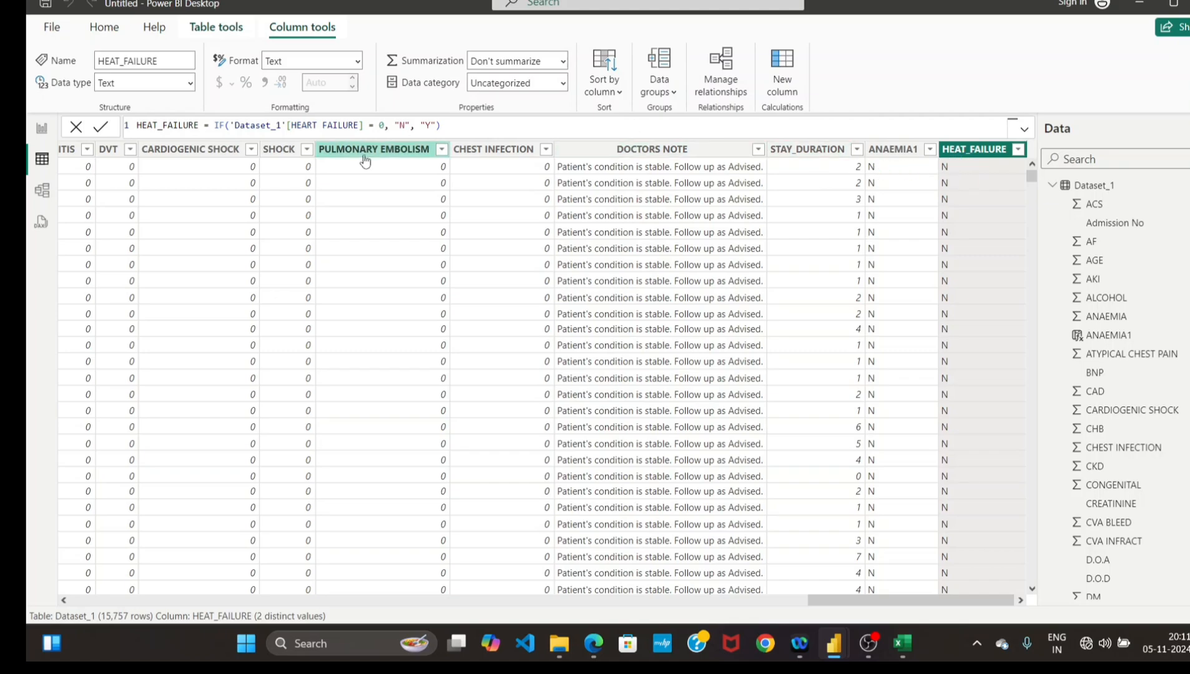
Correct the new column's name to HEART_FAILURE in its formula and check its values further down the table.
double_click(153, 126)
text(R)
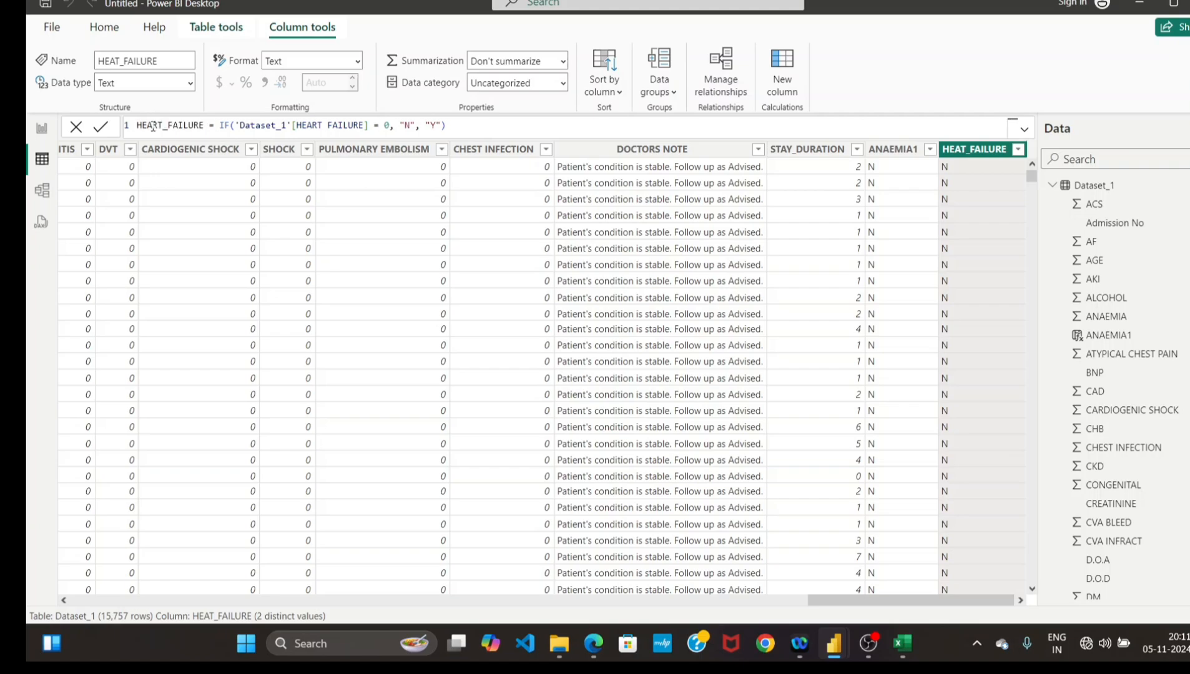
click(480, 126)
key(Return)
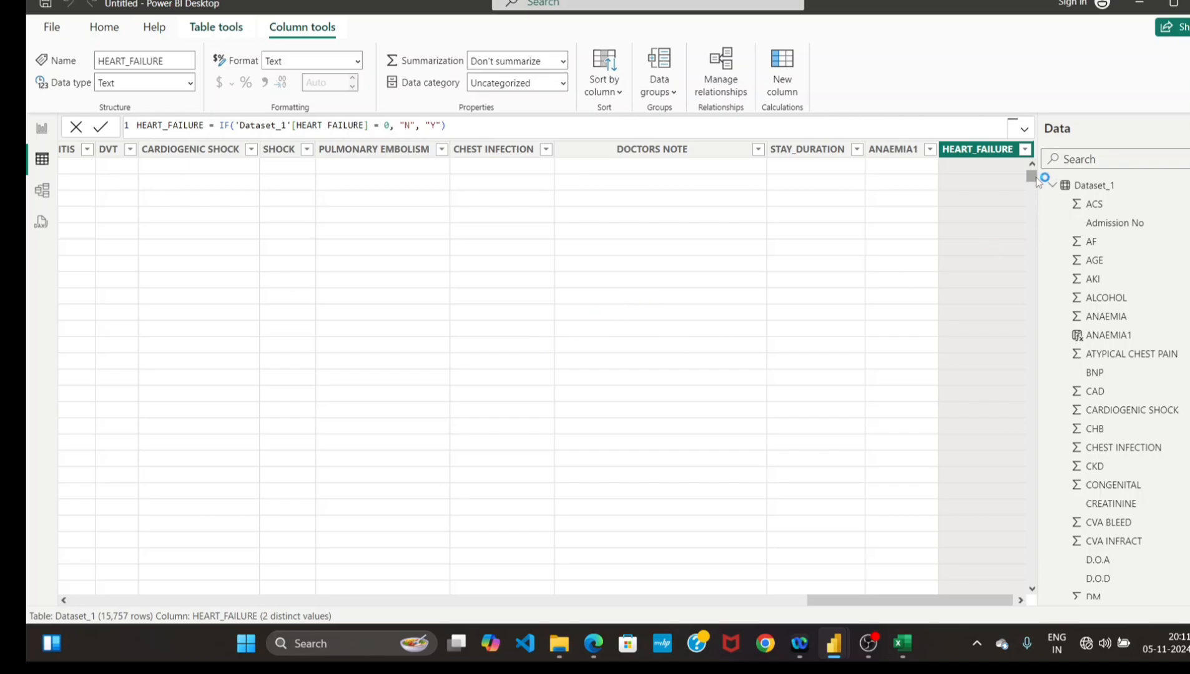
mouse_move(1032, 175)
mouse_down()
mouse_move(1033, 191)
mouse_move(1033, 164)
mouse_up()
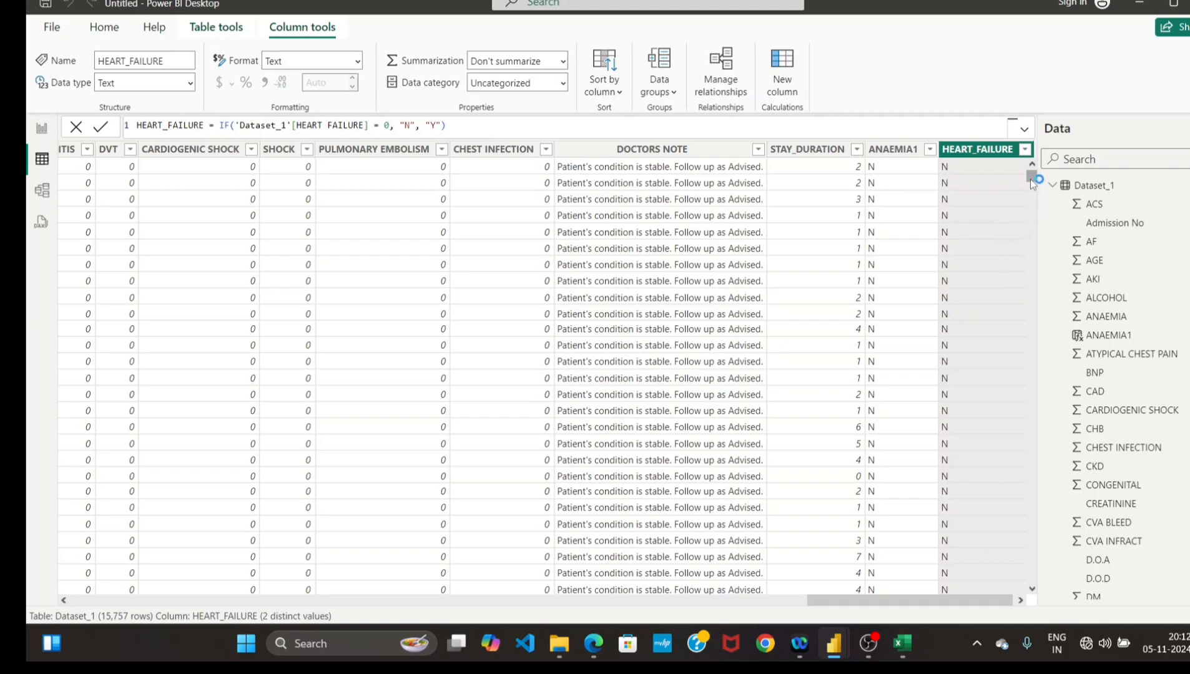
drag(1033, 181, 1030, 212)
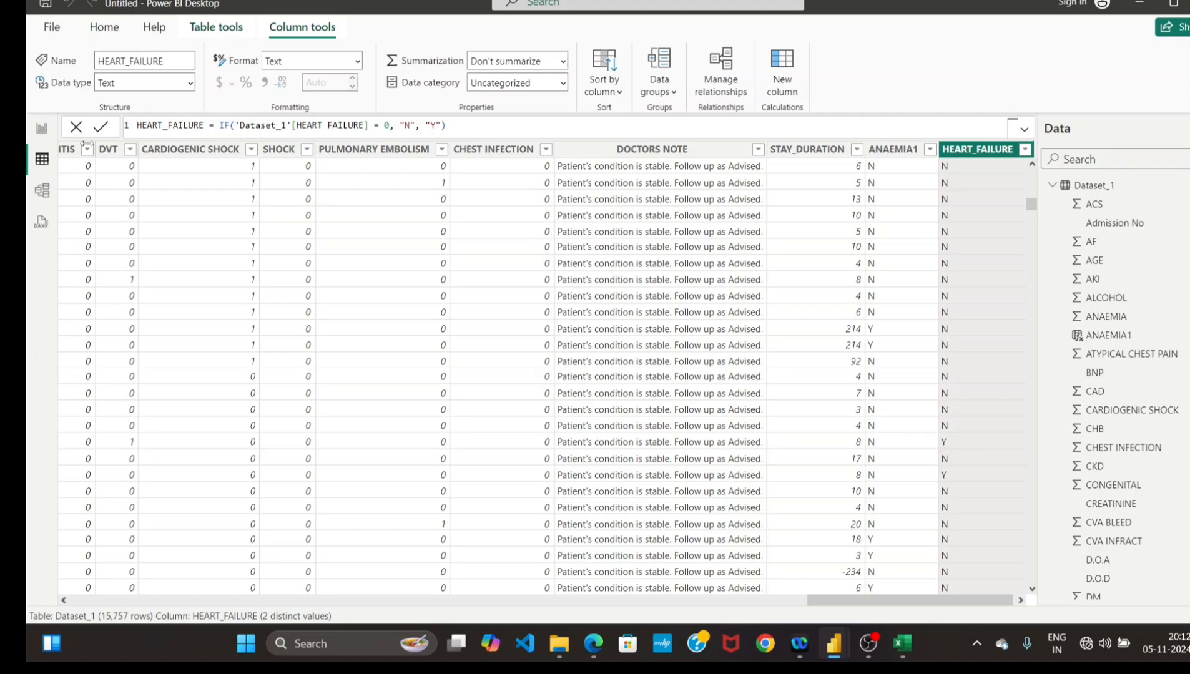
In the report, clear the field search and add the HEART_FAILURE field to the empty multi-row card below PATIENT DETAILS.
click(43, 130)
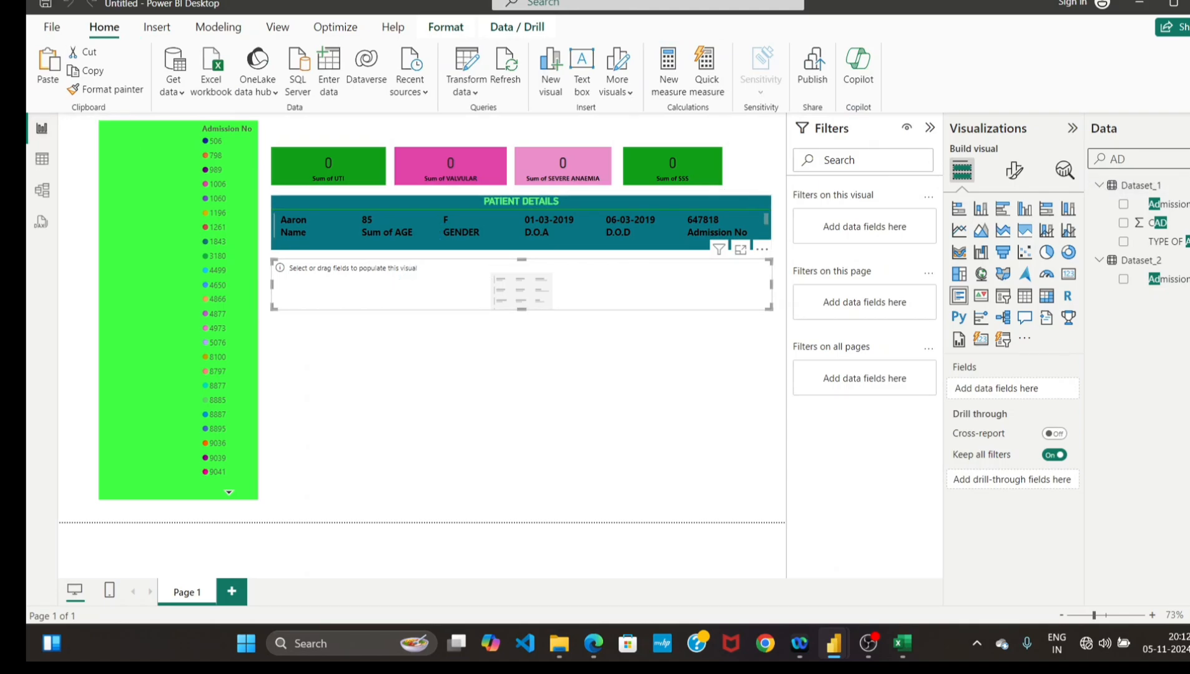
key(BackSpace)
key(BackSpace)
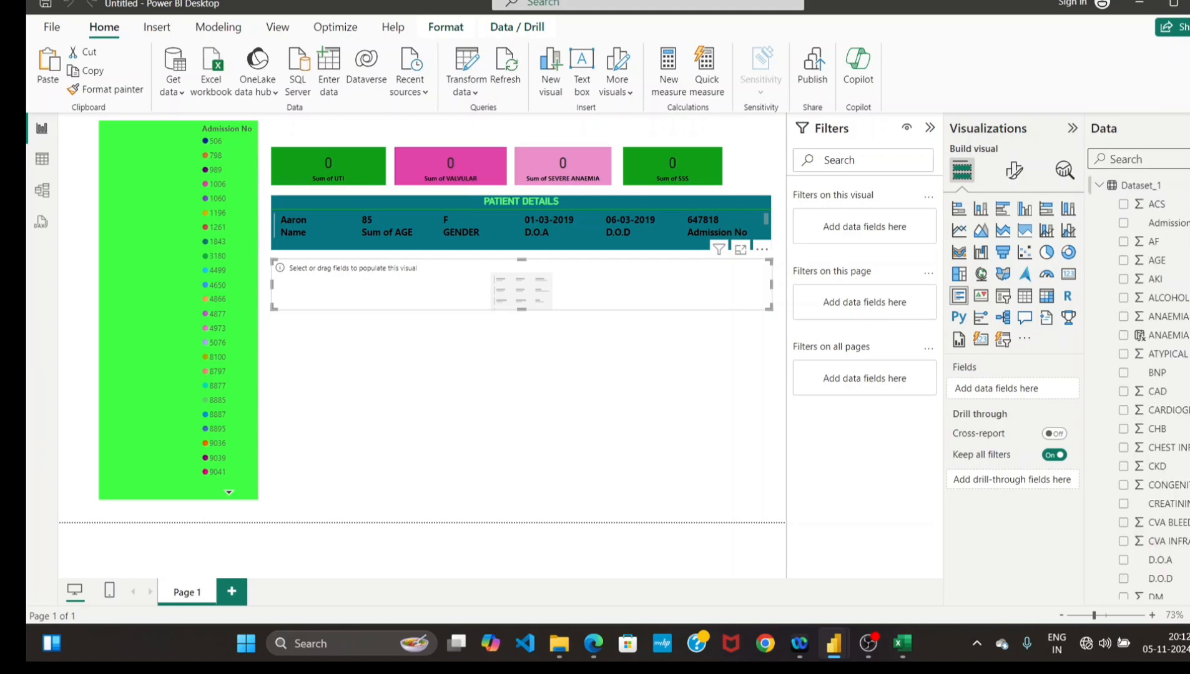
scroll(1154, 387, down, 5)
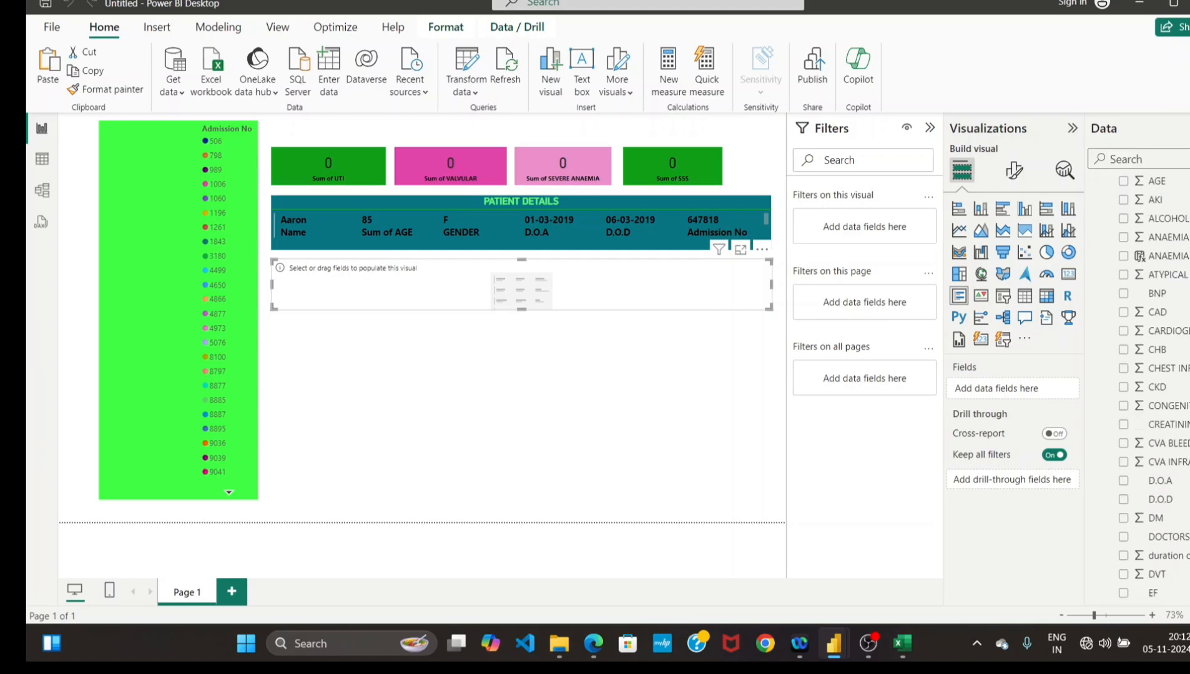
scroll(1153, 387, down, 1)
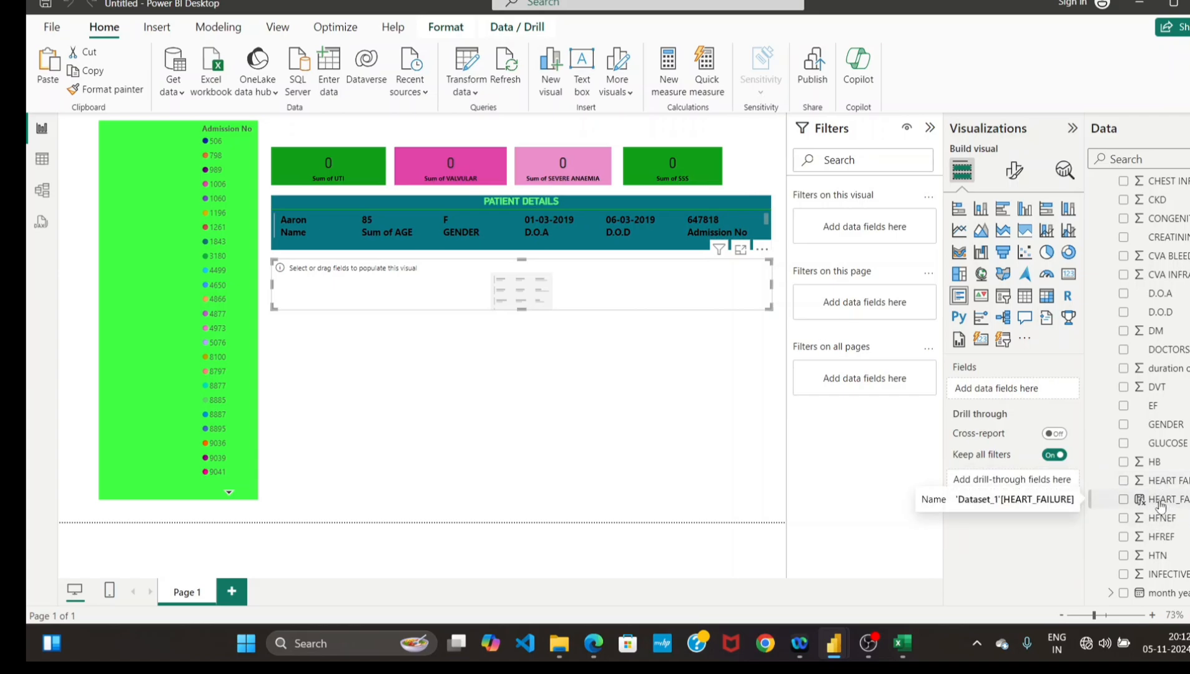
click(1124, 502)
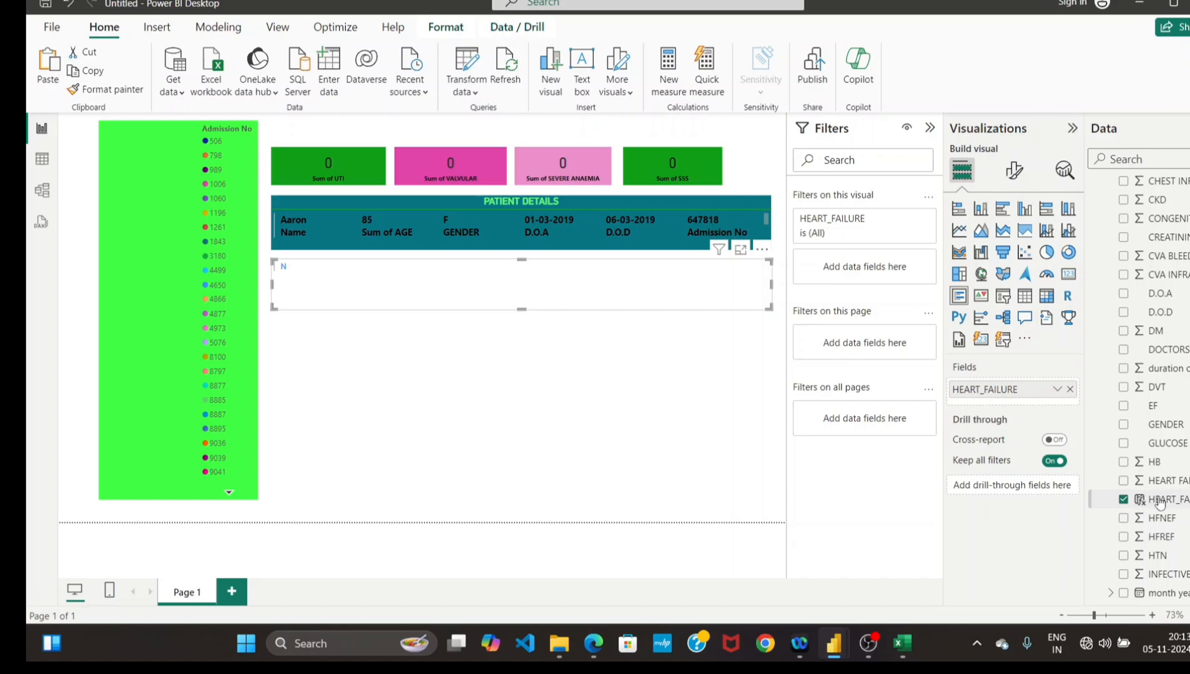
Delete the HEART_FAILURE calculated column from the Dataset_1 model.
click(1160, 503)
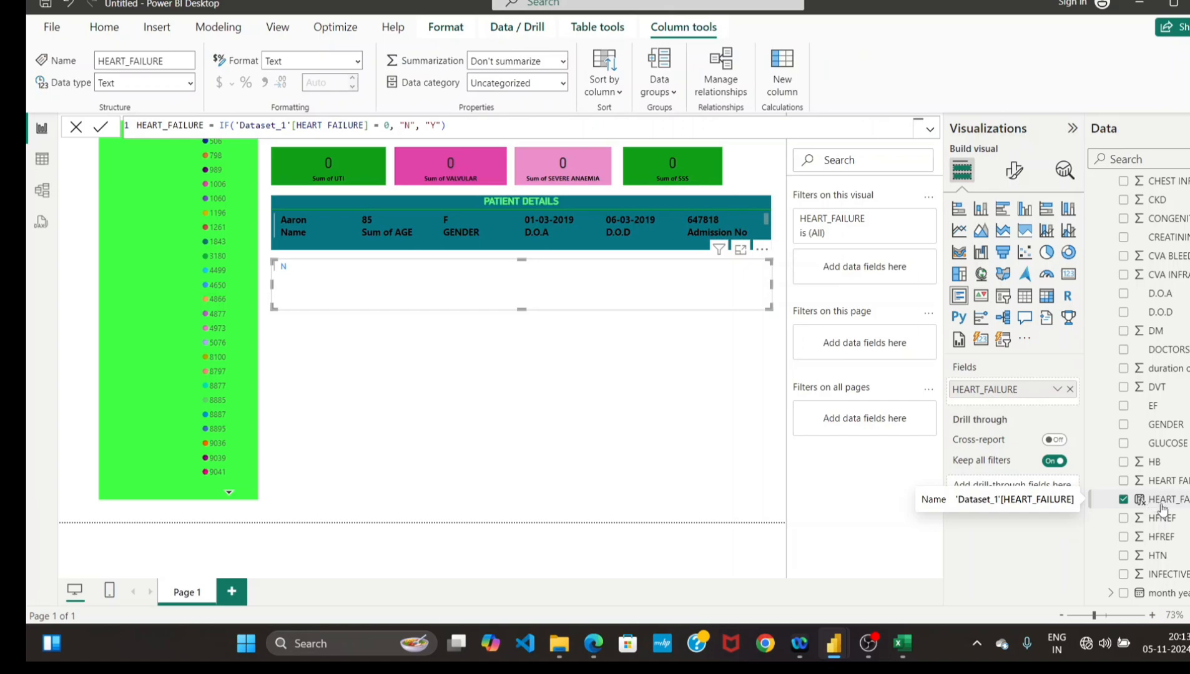
right_click(1163, 507)
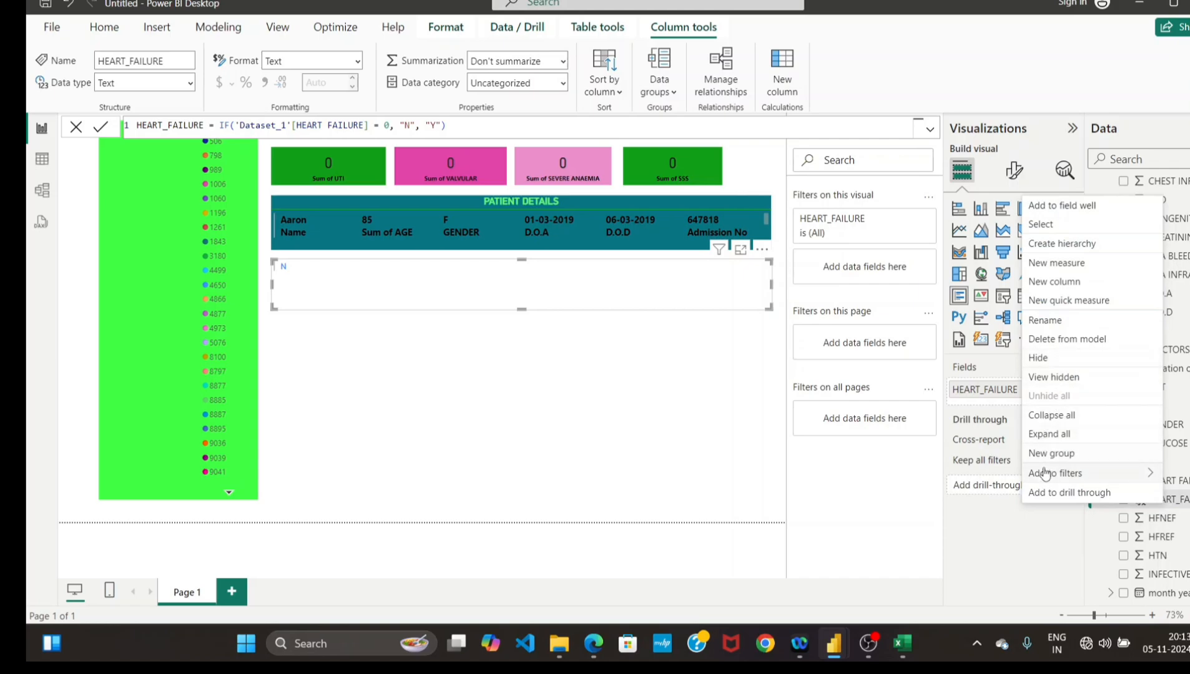
click(1066, 339)
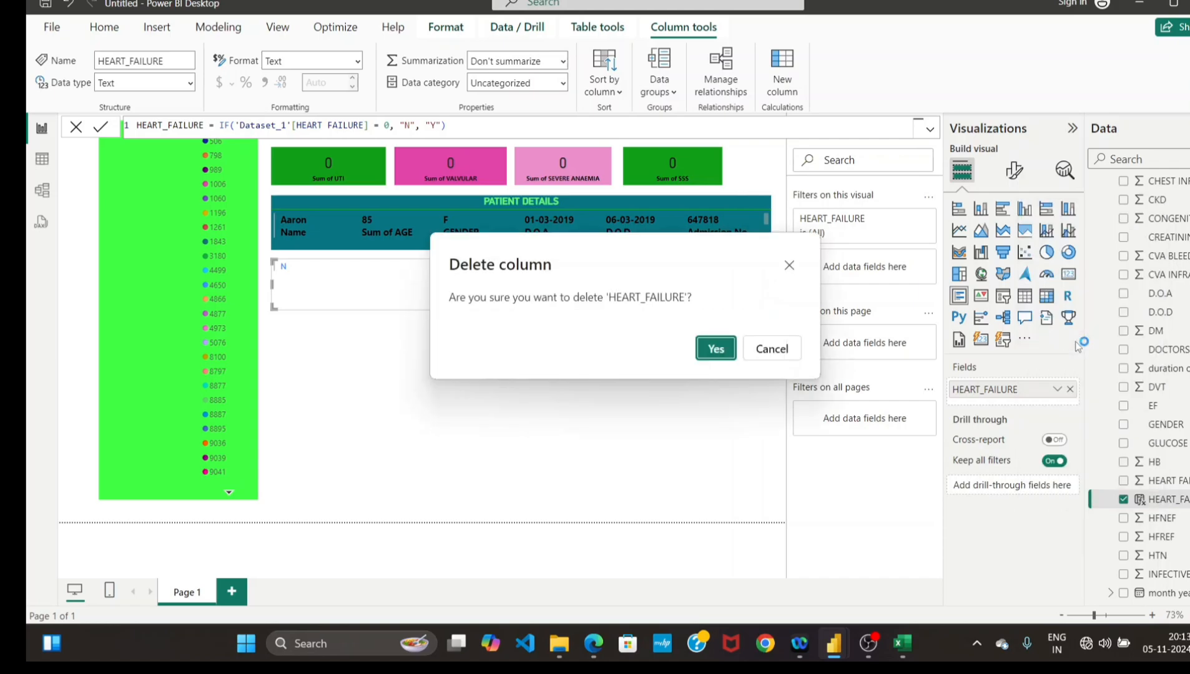
click(717, 350)
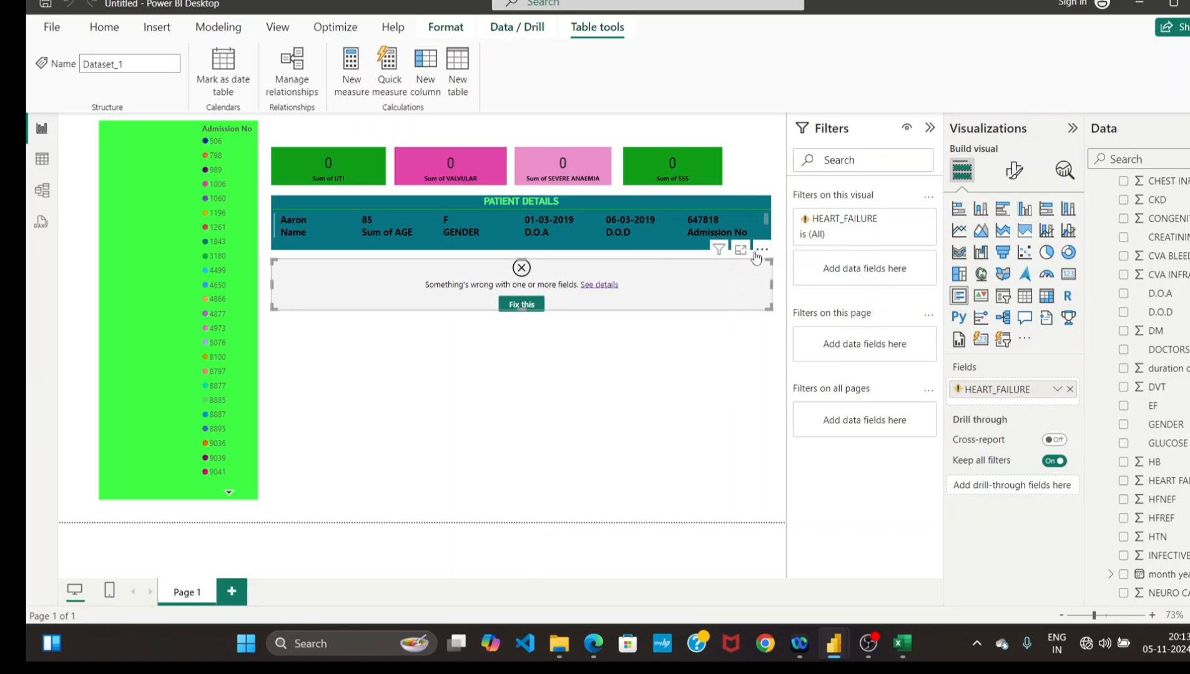
Remove the multi-row card below the PATIENT DETAILS visual from the report page.
mouse_move(716, 287)
mouse_down()
mouse_move(711, 302)
mouse_move(723, 287)
mouse_up()
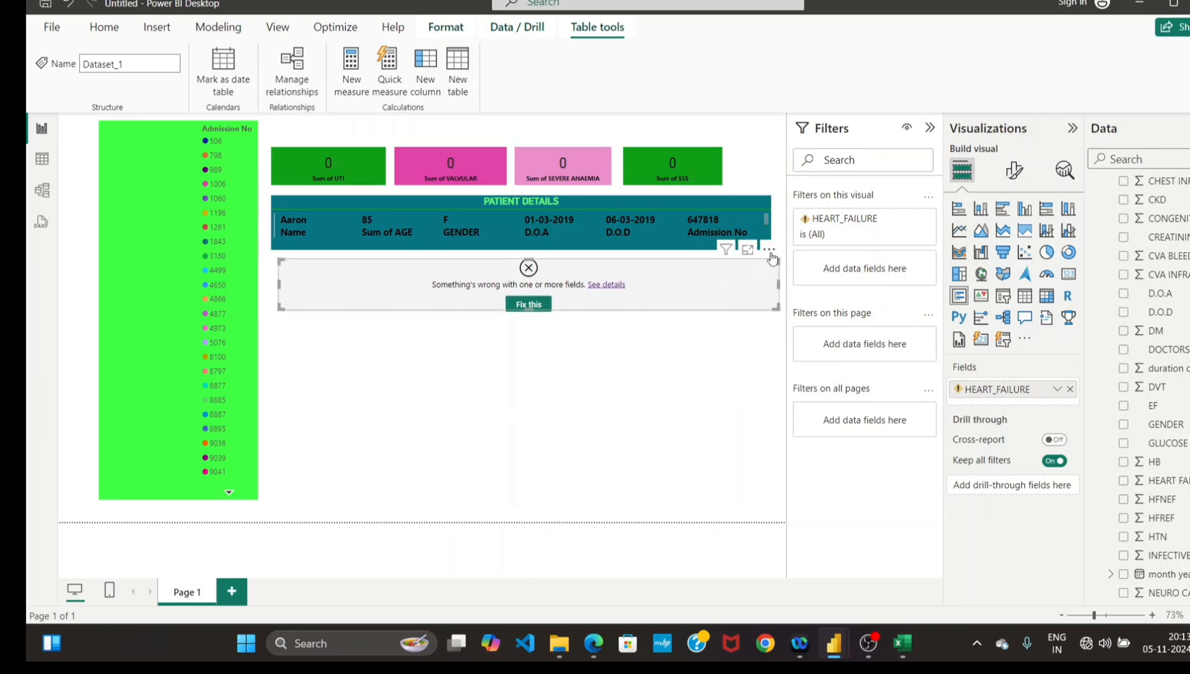
click(768, 249)
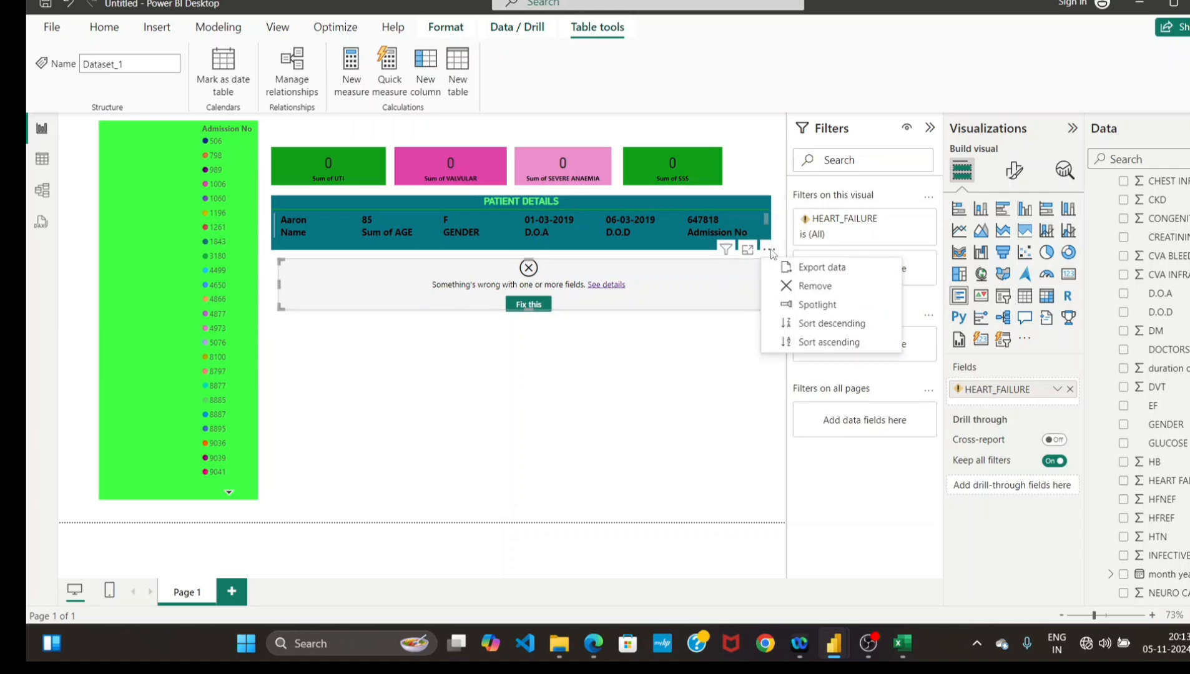
click(819, 287)
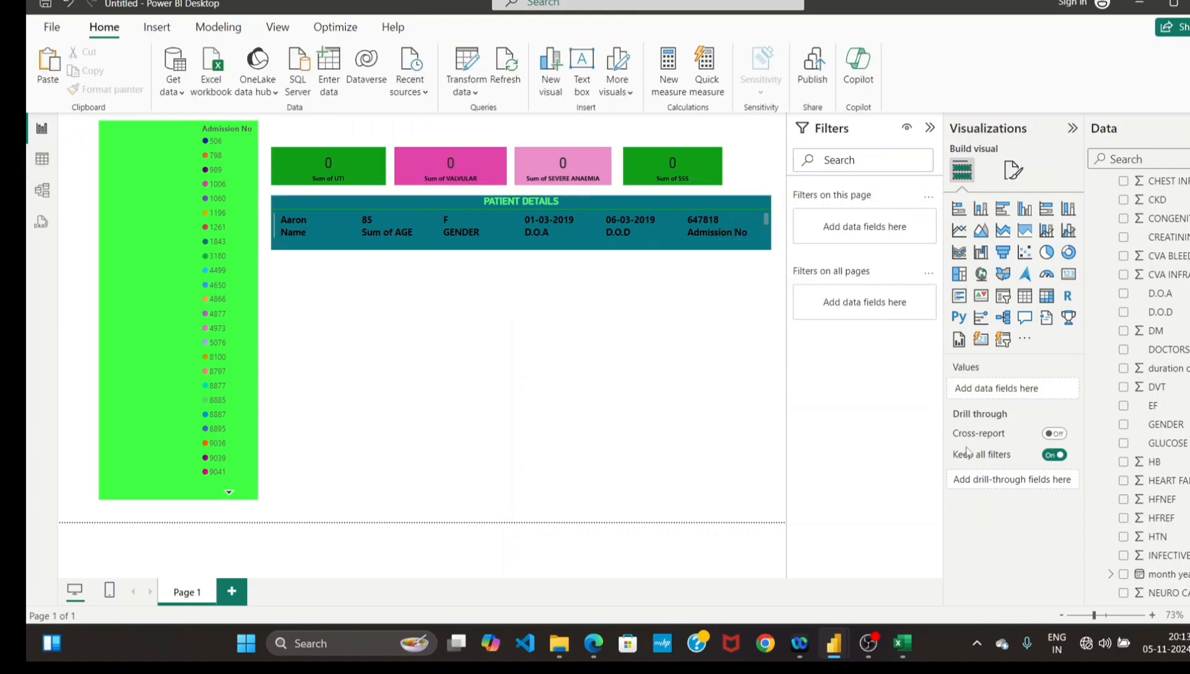
Add a new calculated column to the Dataset_1 table and dismiss the battery saver notification.
click(43, 161)
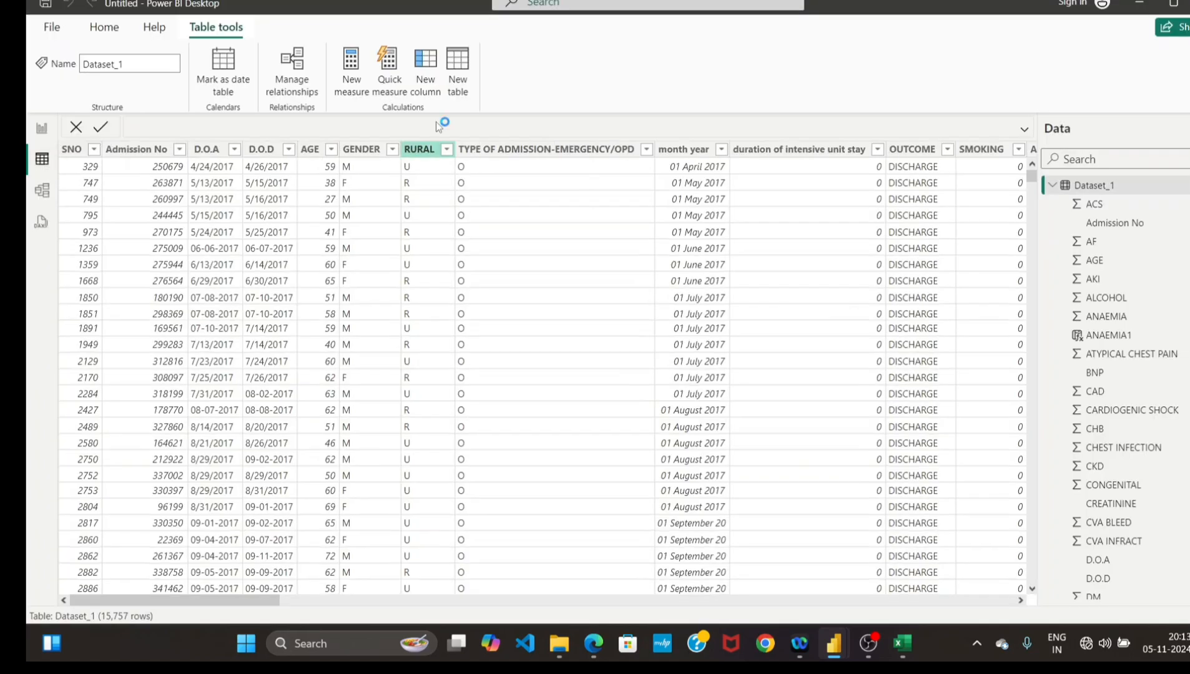
click(428, 91)
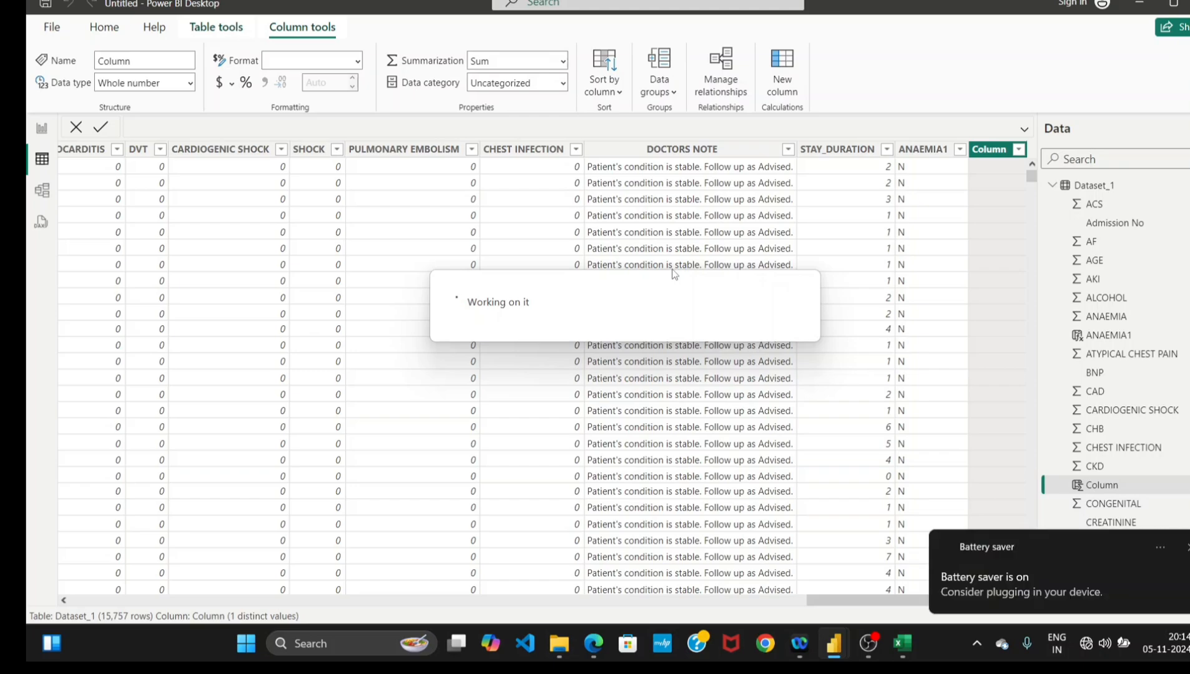
click(1186, 542)
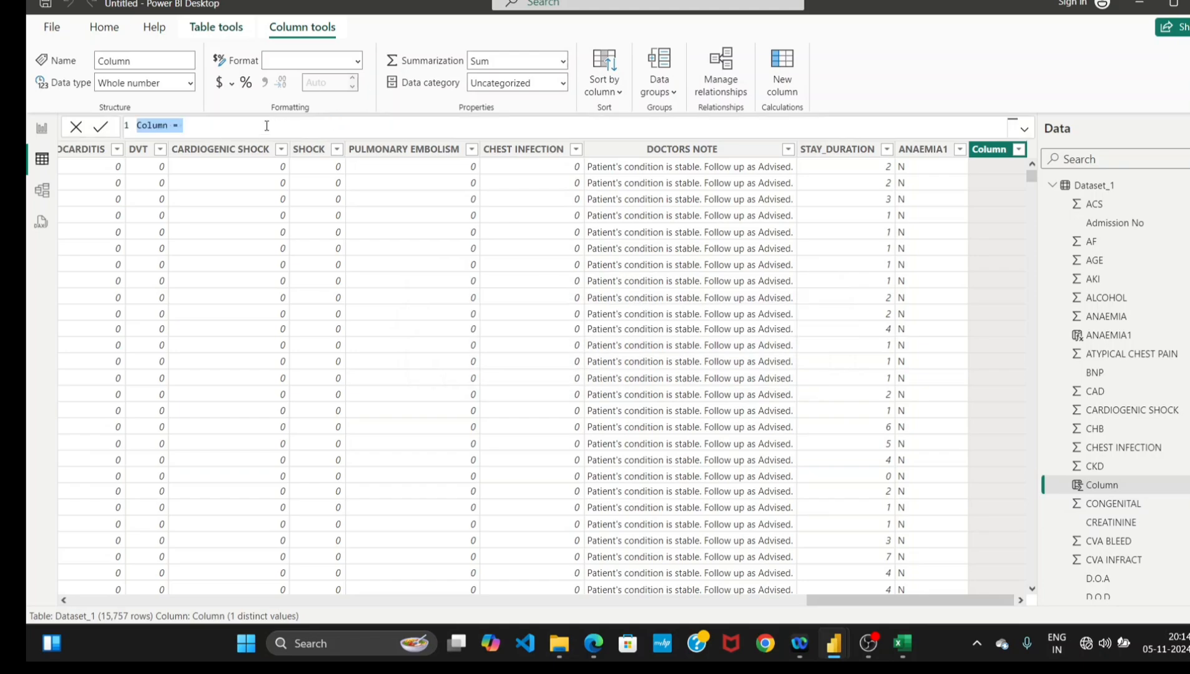
Define the new column as HEART_FAILURE = IF('Dataset_1'[HEART FAILURE] = 0, "N", "Y") and check its values further down the table.
key(BackSpace)
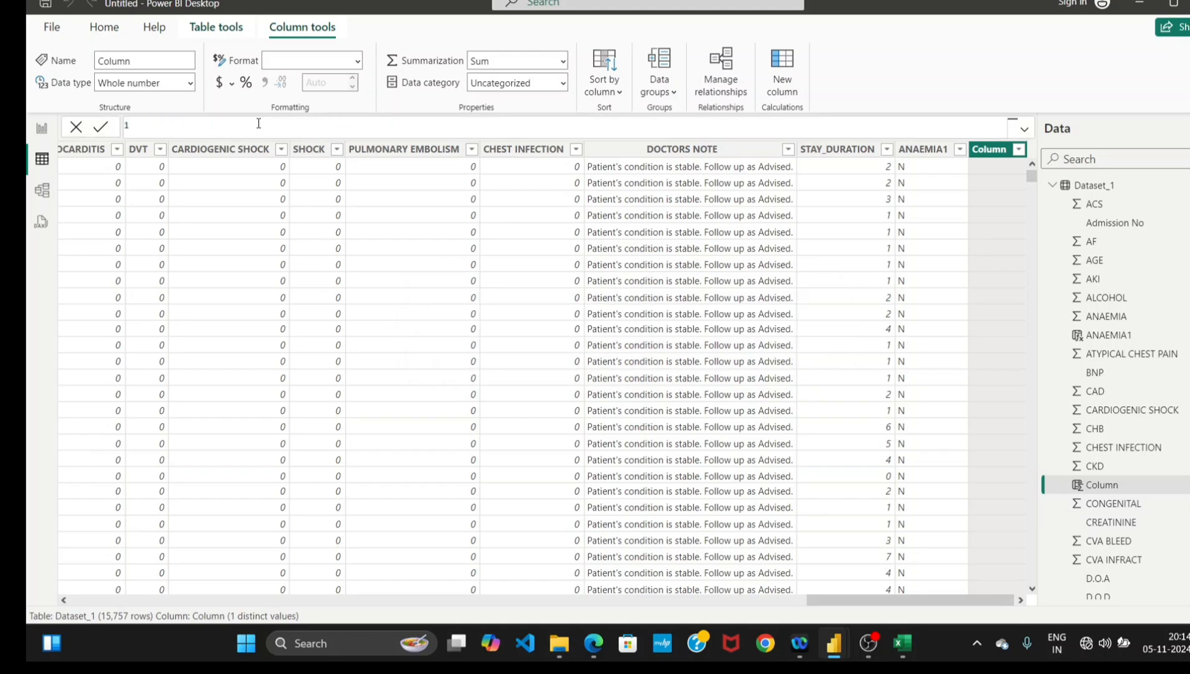
text(HEART_FAILURE = IF)
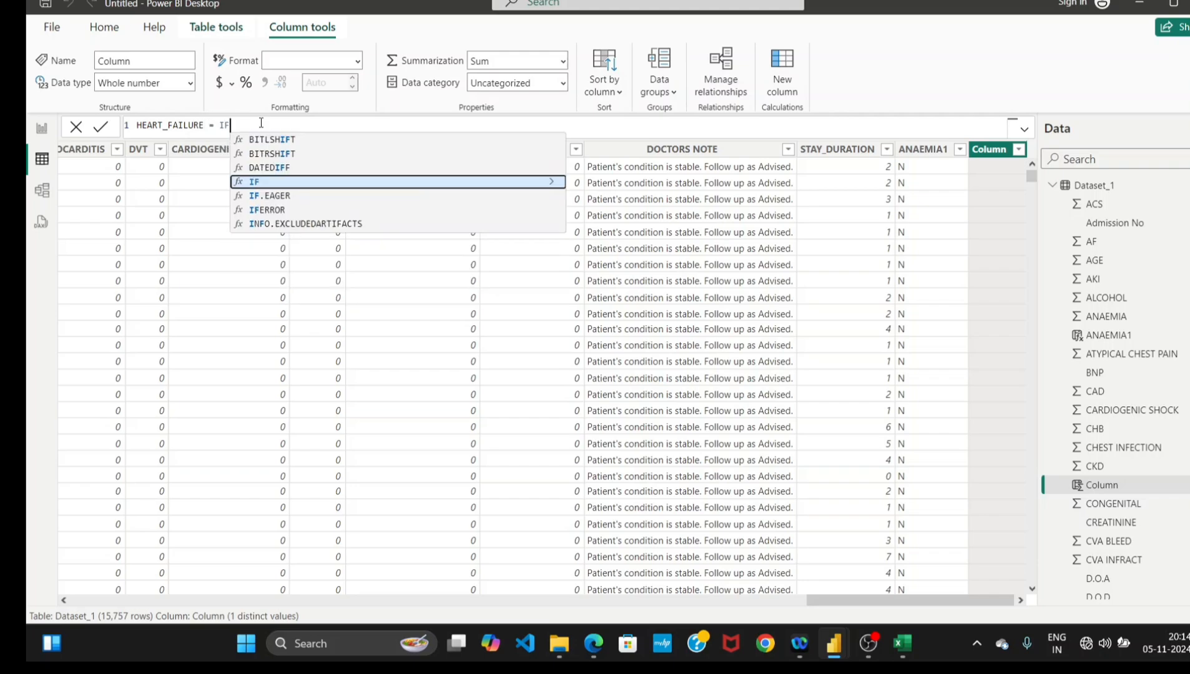
text((')
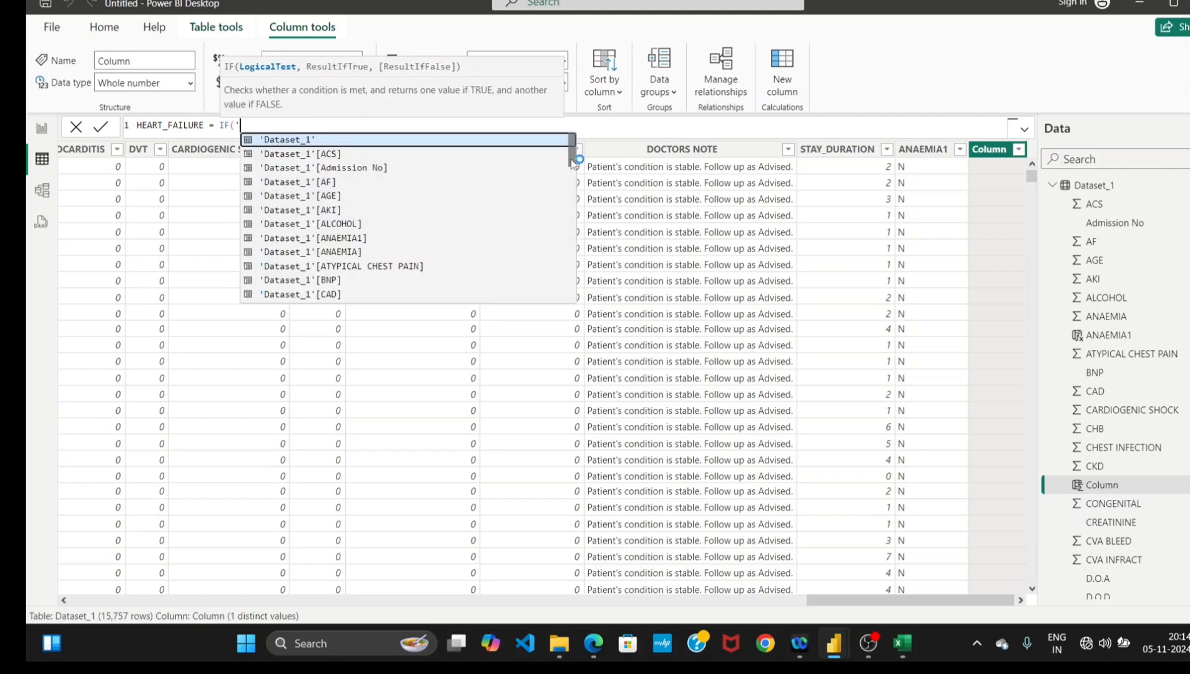
drag(572, 160, 575, 221)
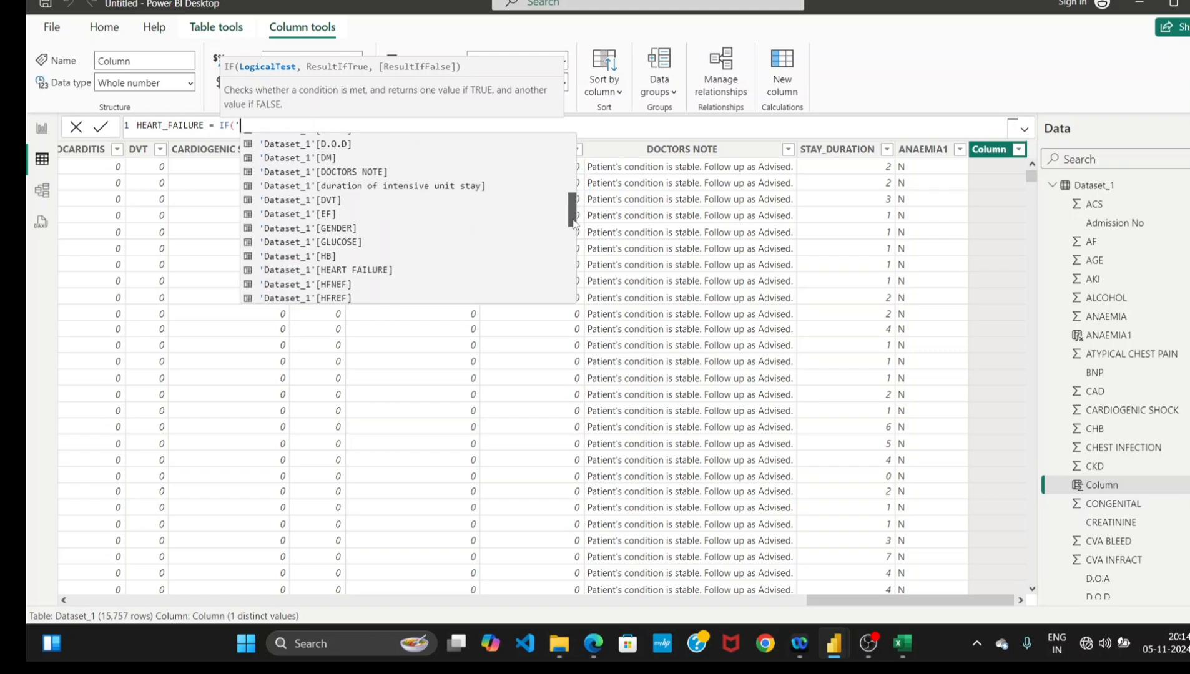
click(357, 272)
text(= )
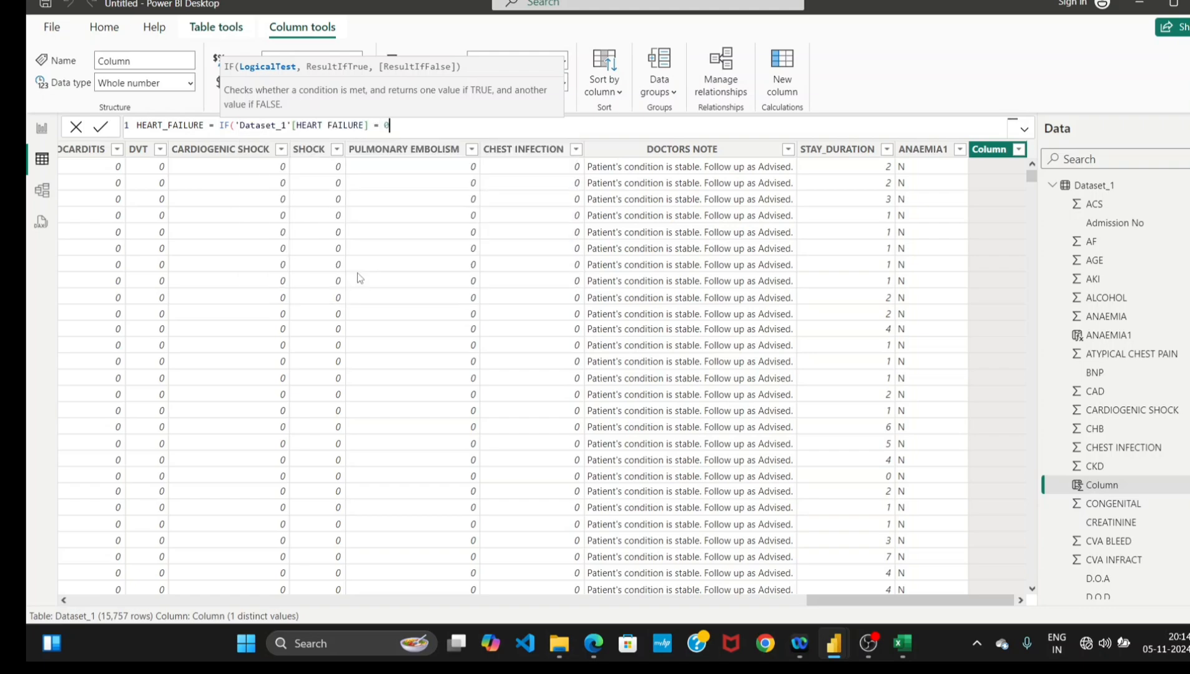
text(0, ")
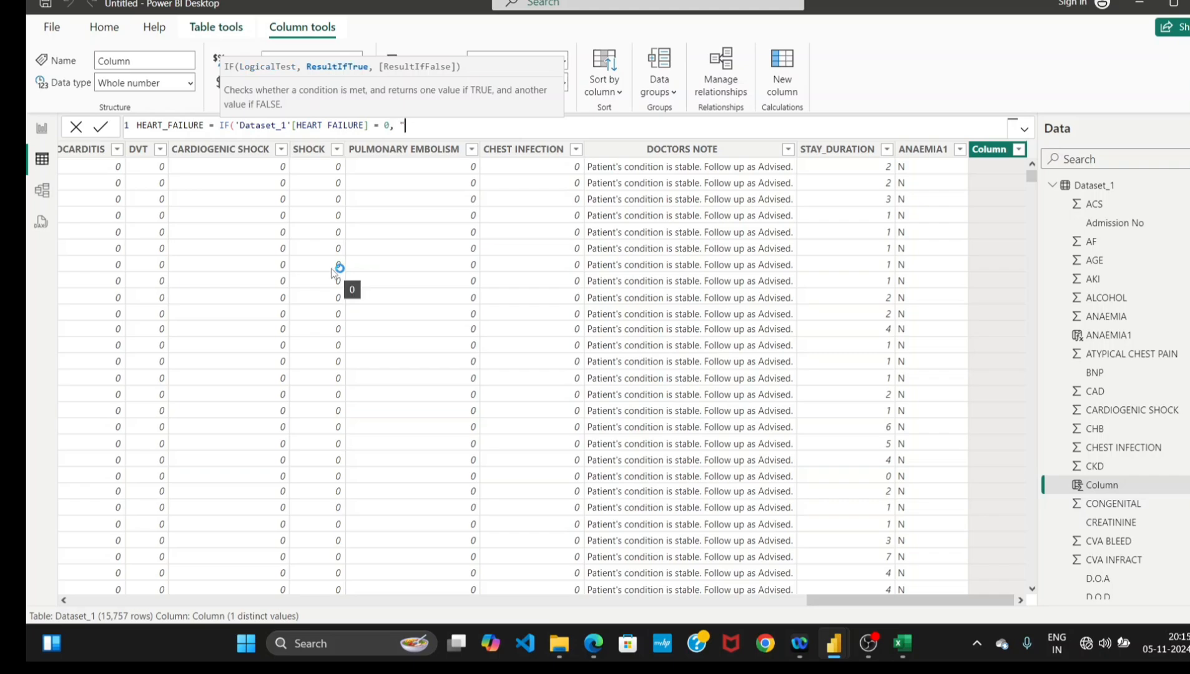
text(N", "Y)
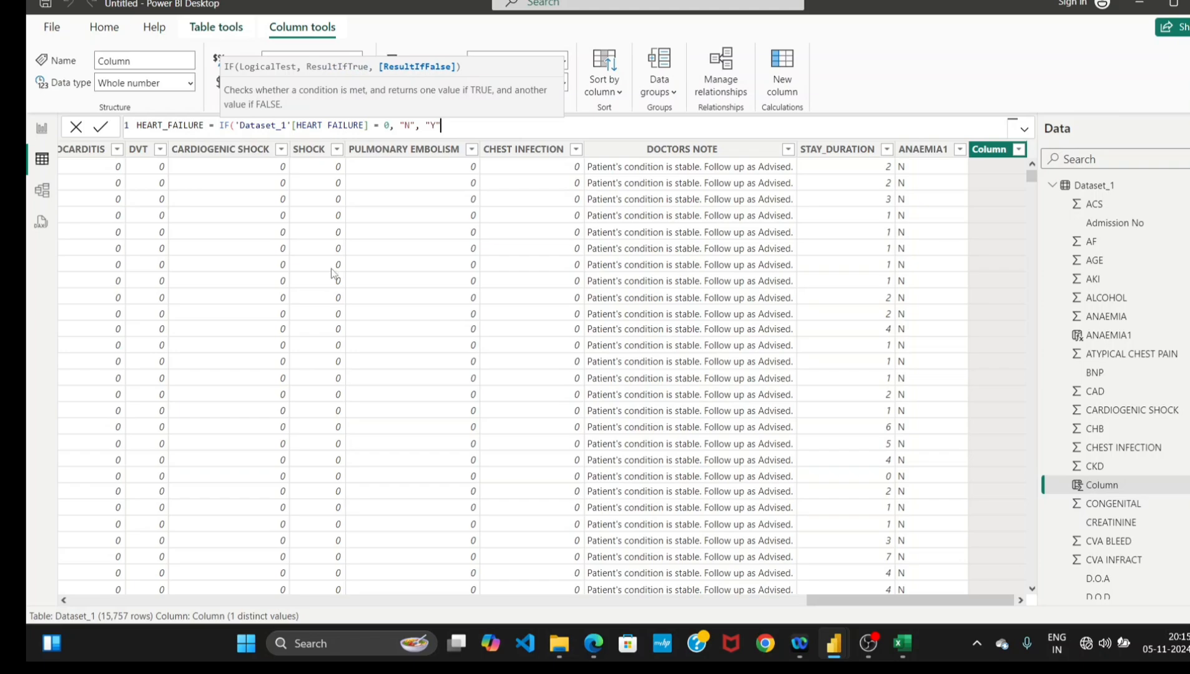
text())
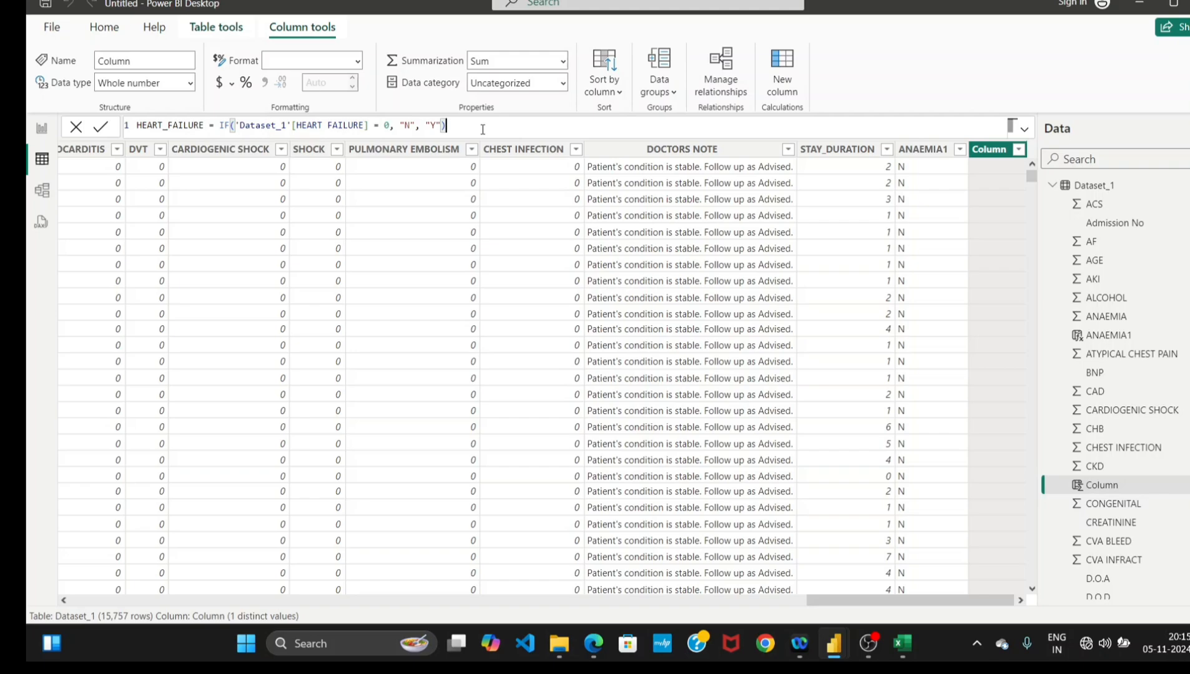
key(Return)
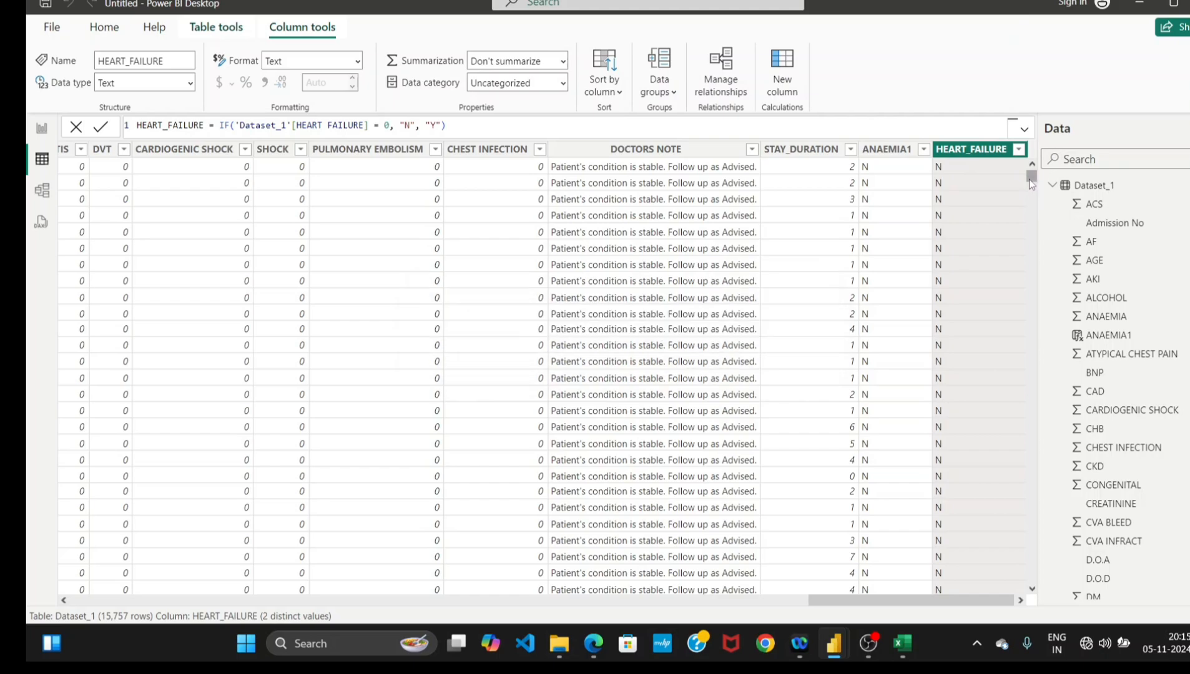
drag(1031, 177, 1021, 294)
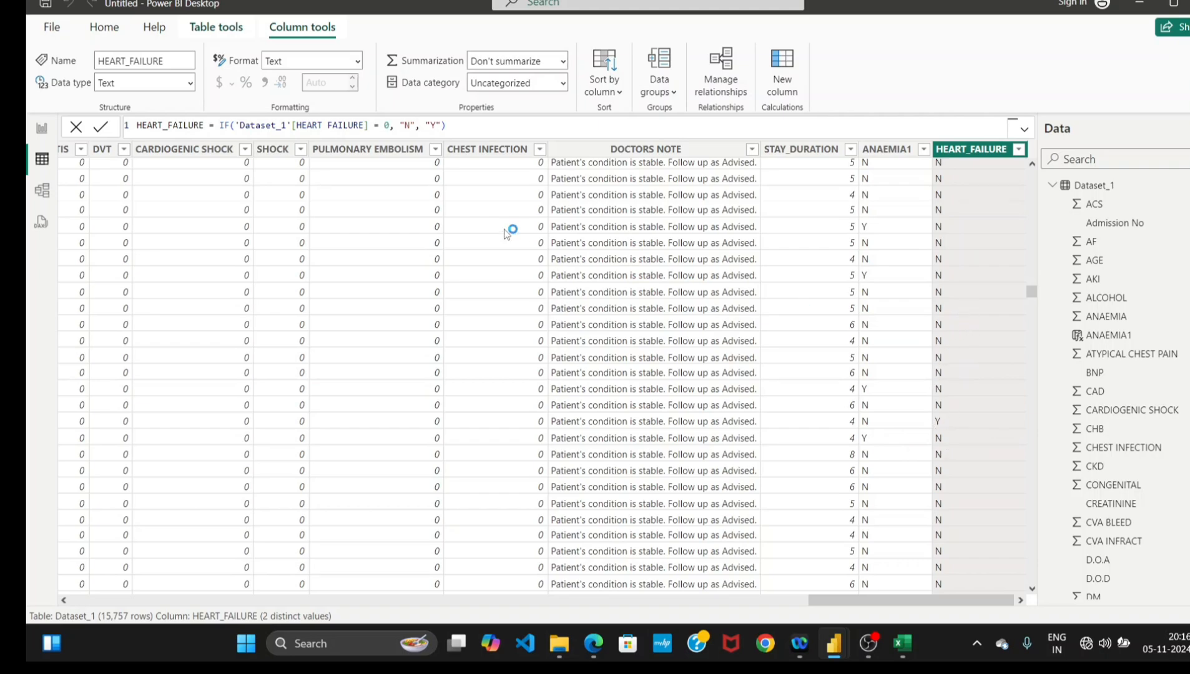
Insert a multi-row card on the report page as a short strip just below PATIENT DETAILS, ending flush with that visual's right edge.
click(42, 132)
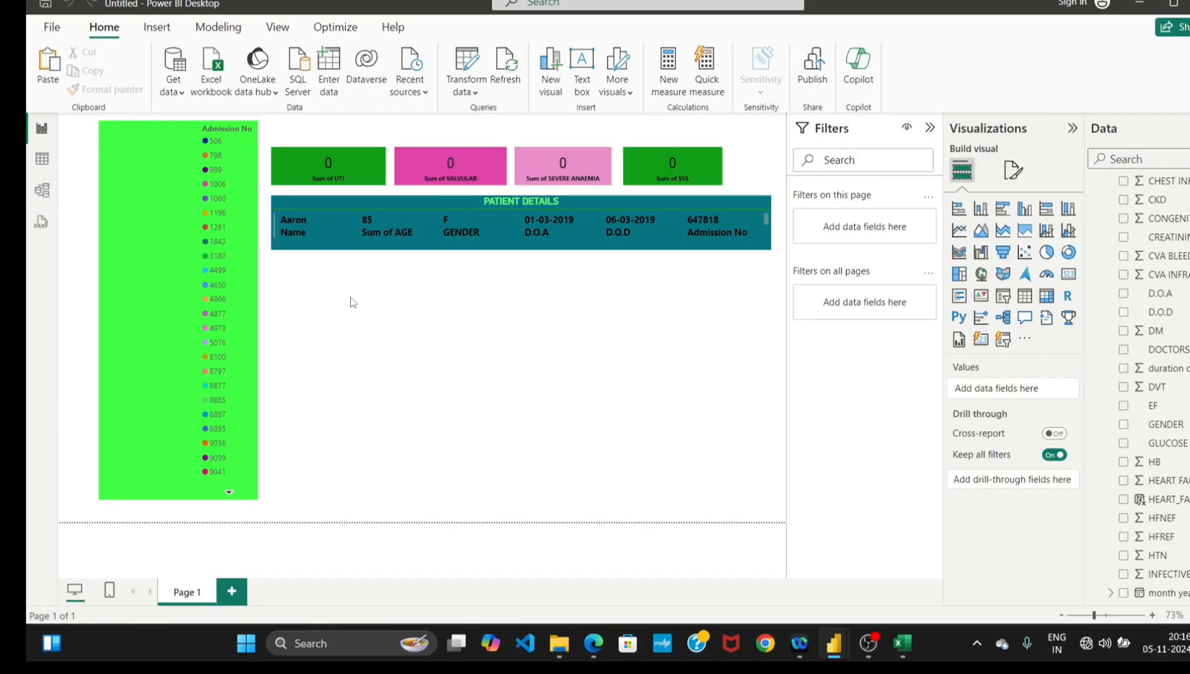
click(960, 297)
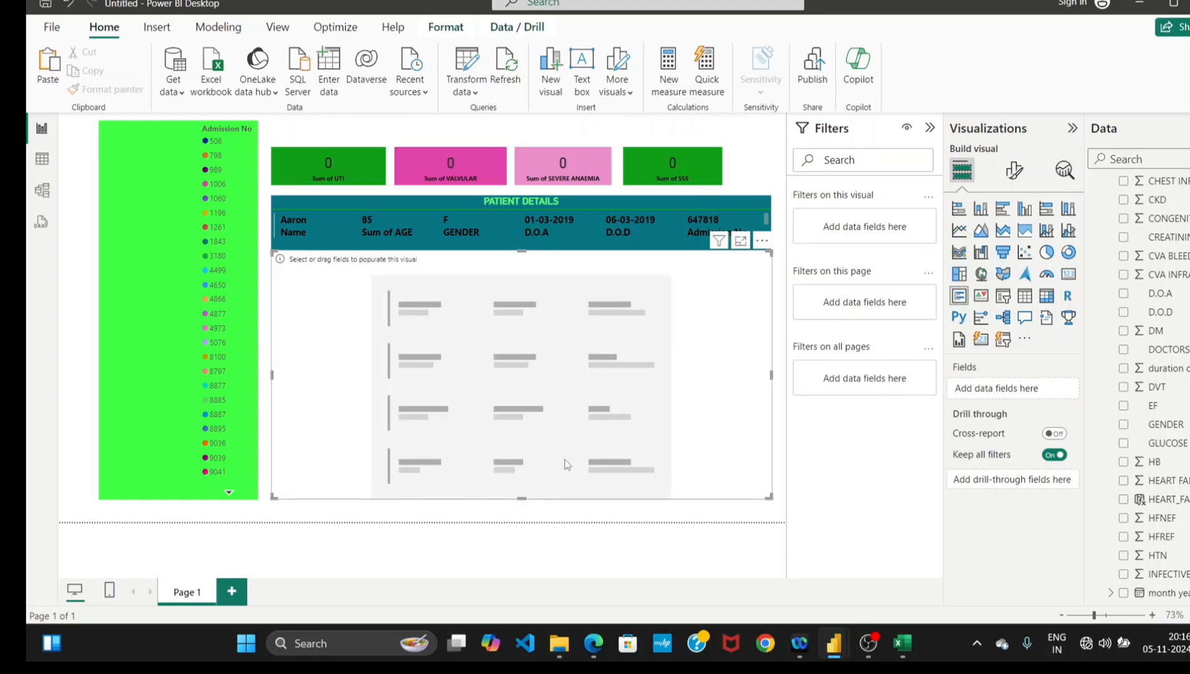
drag(522, 500, 514, 428)
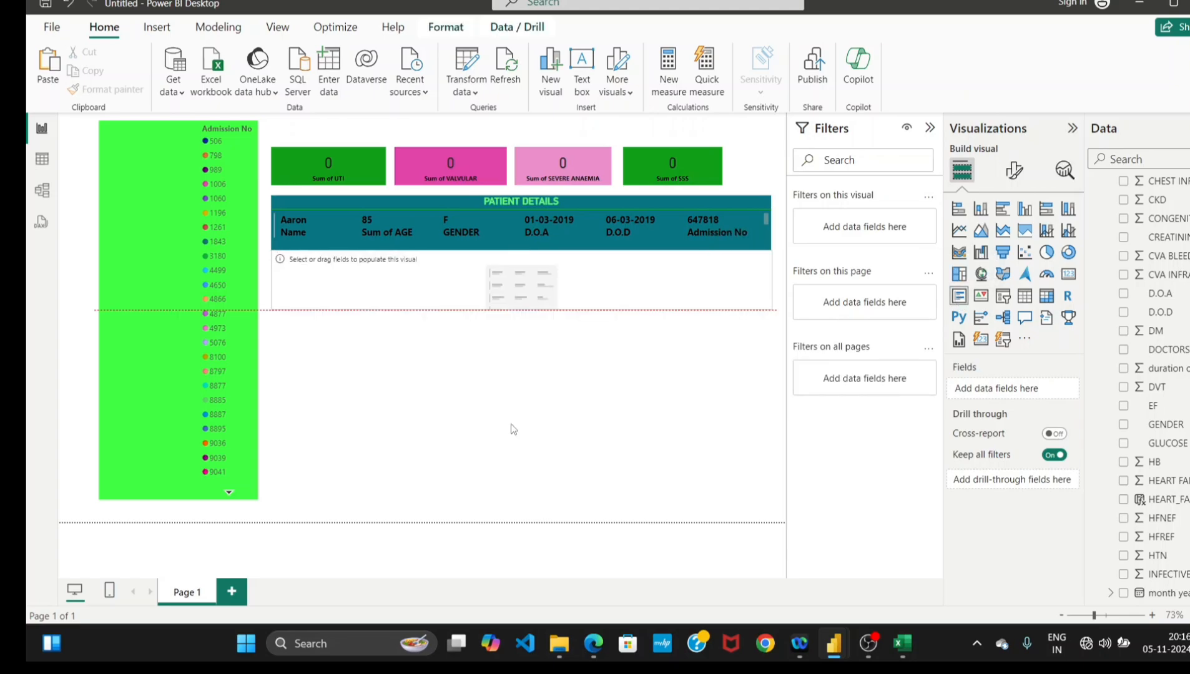
drag(478, 303, 470, 310)
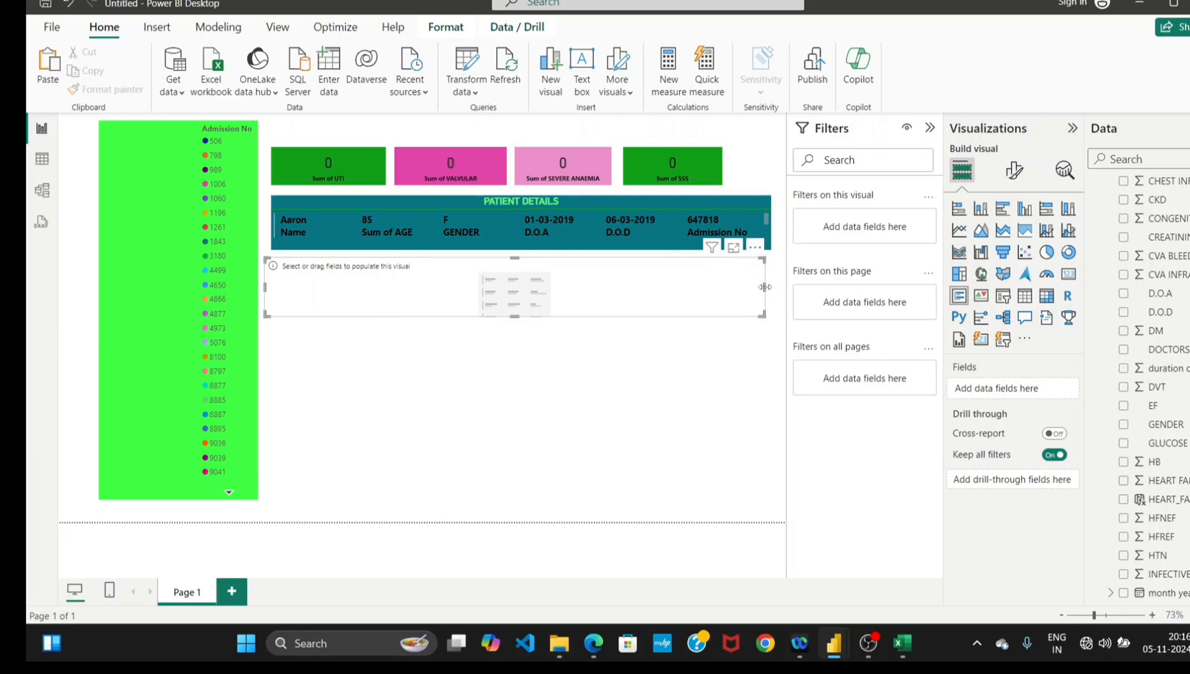
drag(765, 287, 771, 287)
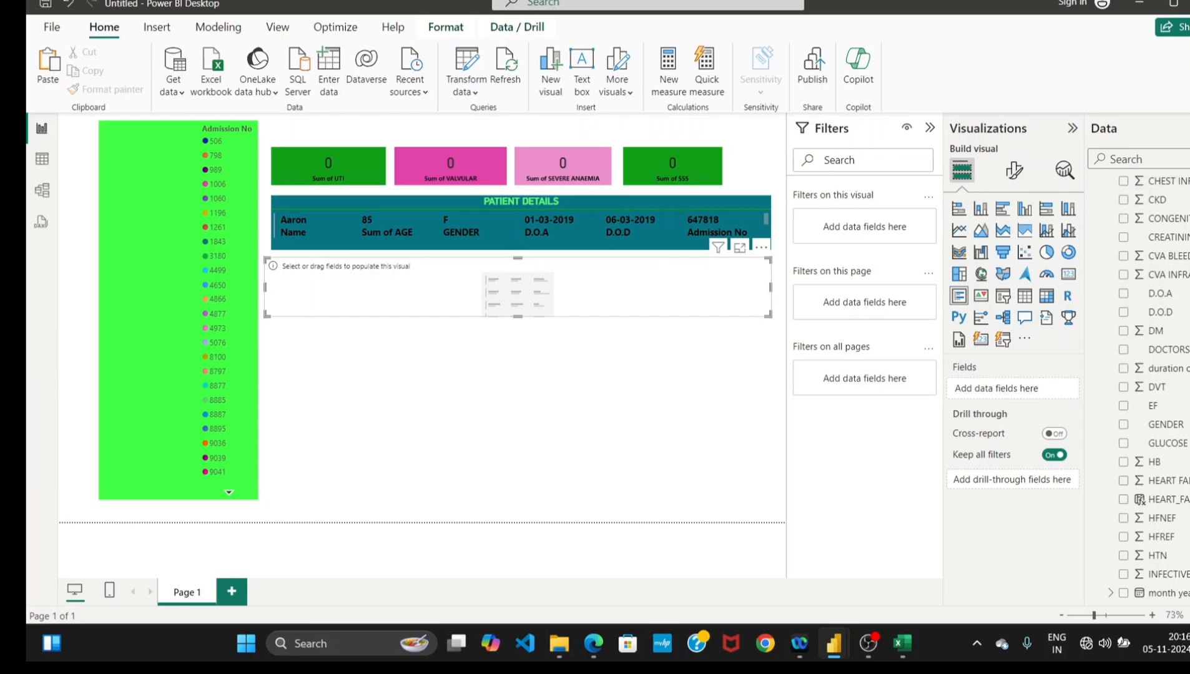
Add the STAY_DURATION field from Dataset_1 to the new multi-row card.
scroll(1128, 430, down, 3)
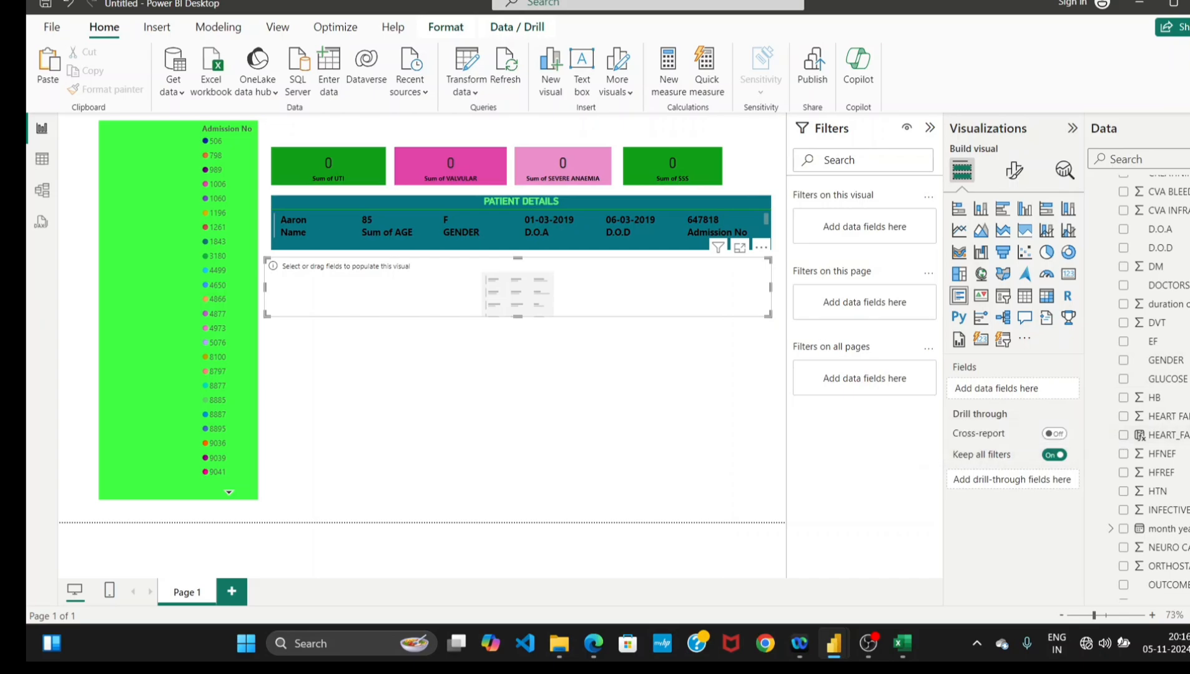
scroll(1137, 387, up, 2)
scroll(1136, 387, up, 3)
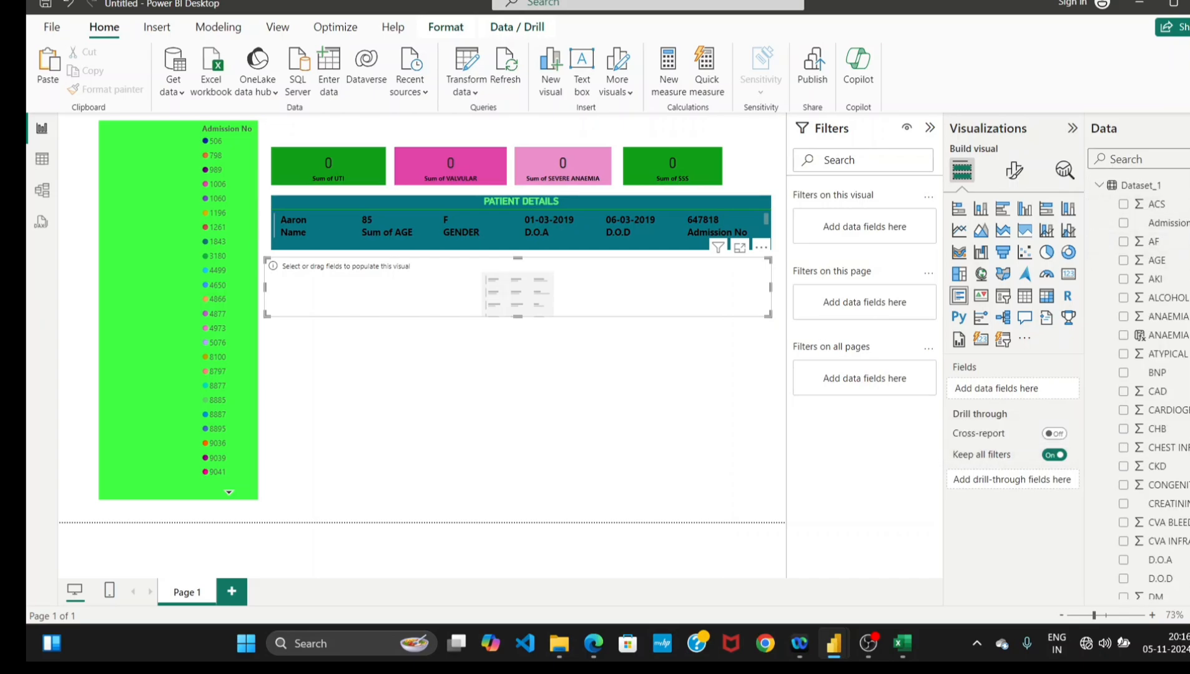
scroll(1136, 387, down, 5)
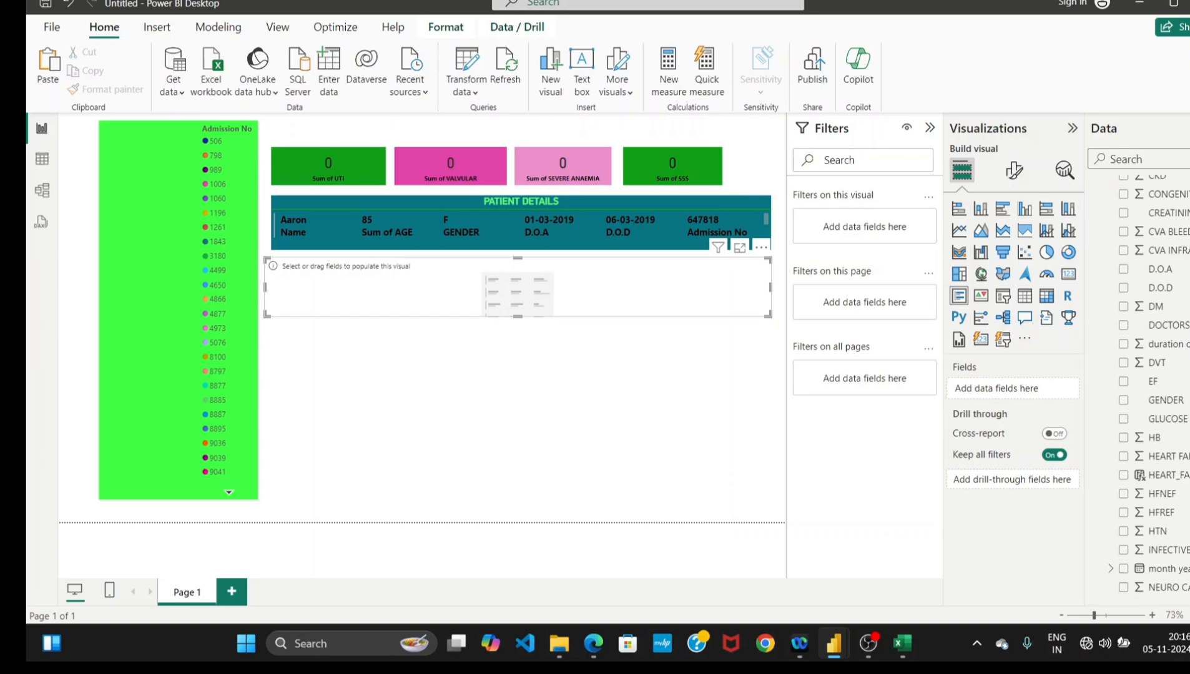
scroll(1149, 387, down, 2)
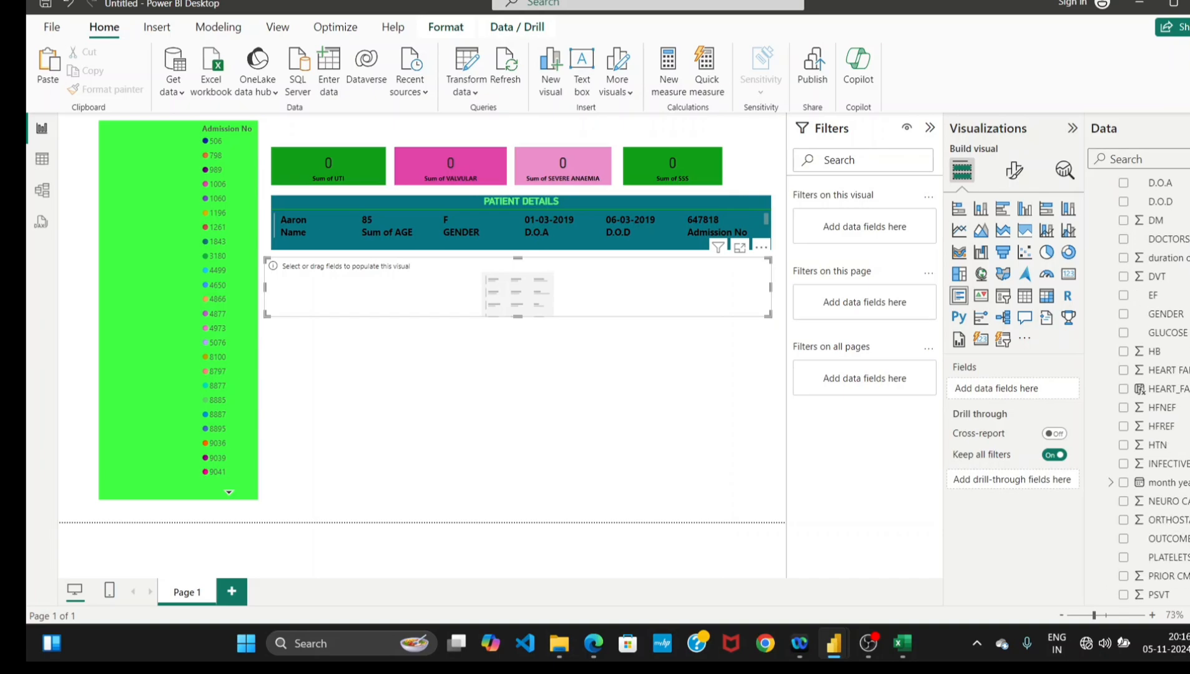
scroll(1149, 387, down, 3)
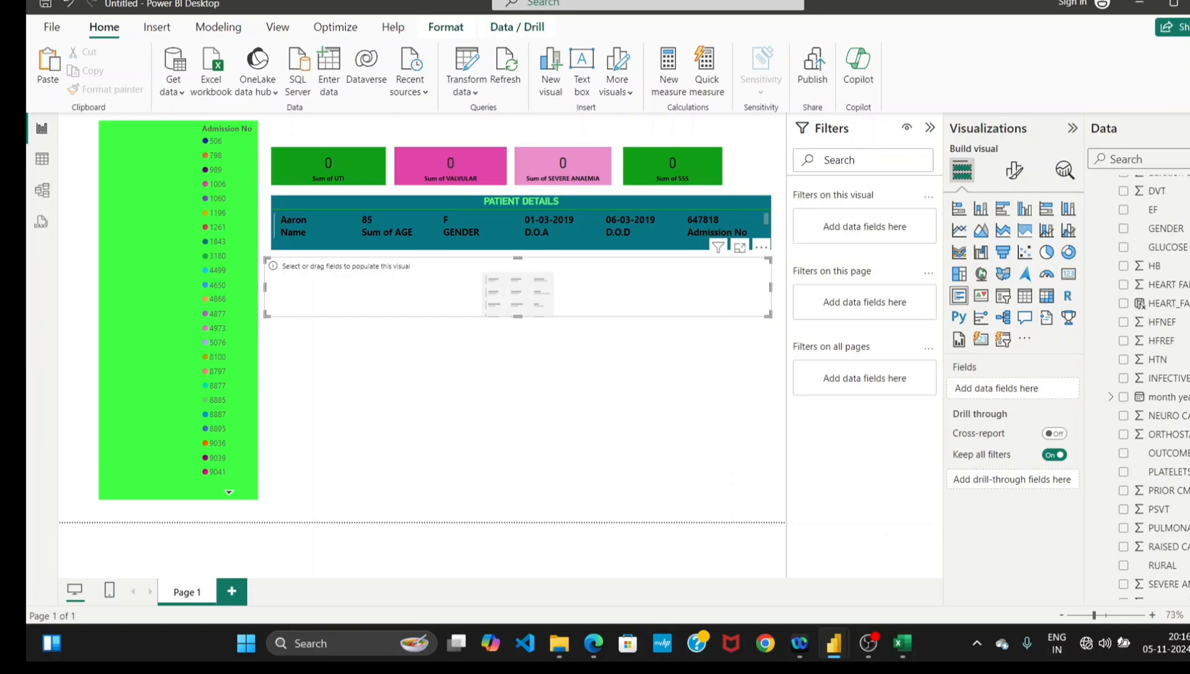
scroll(1148, 387, down, 6)
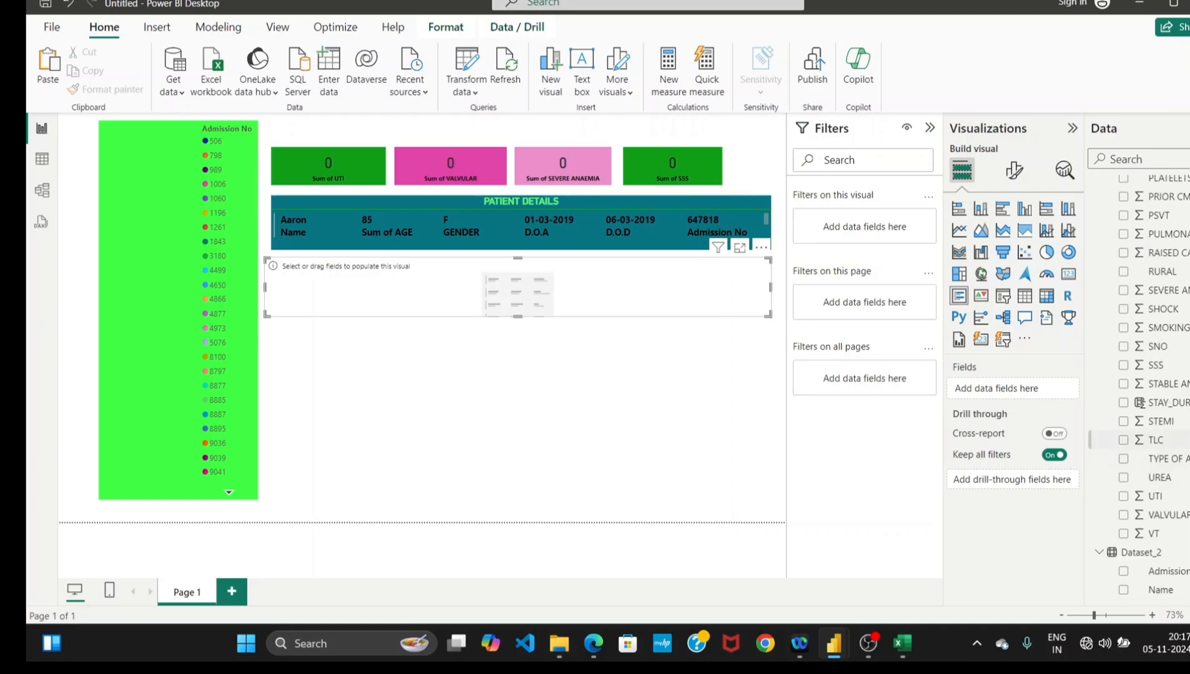
click(1124, 406)
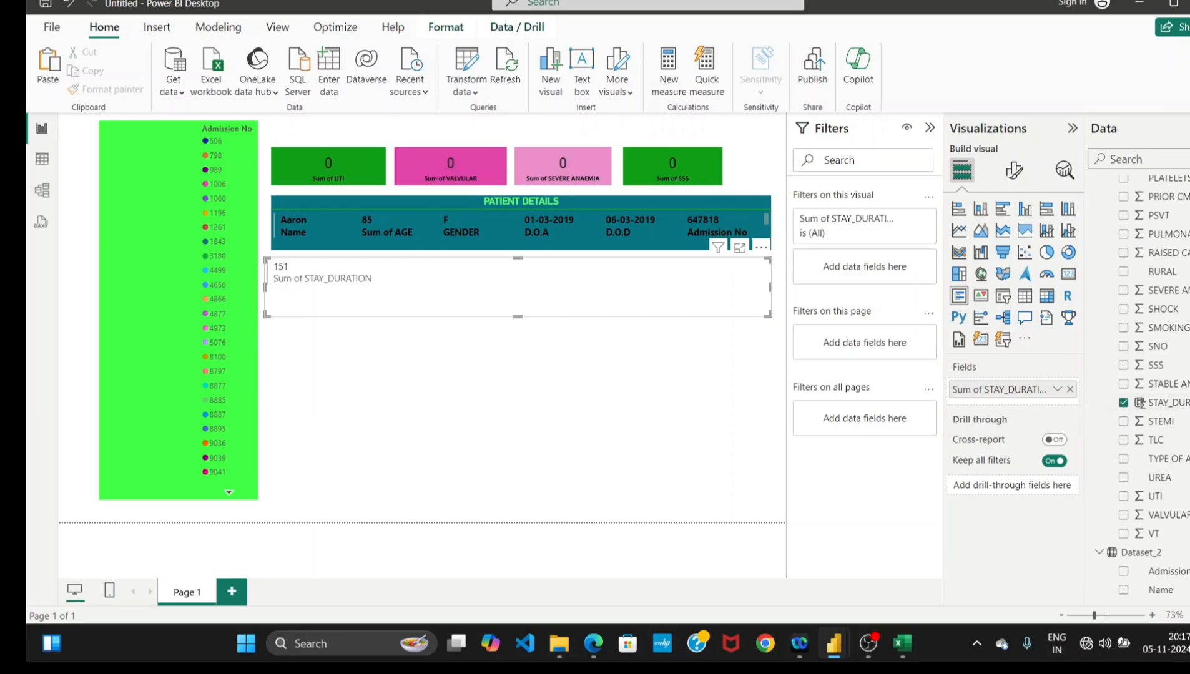
Examine which fields the green card in the 22OCTOBER report contains and return to the untitled report.
scroll(1154, 388, up, 10)
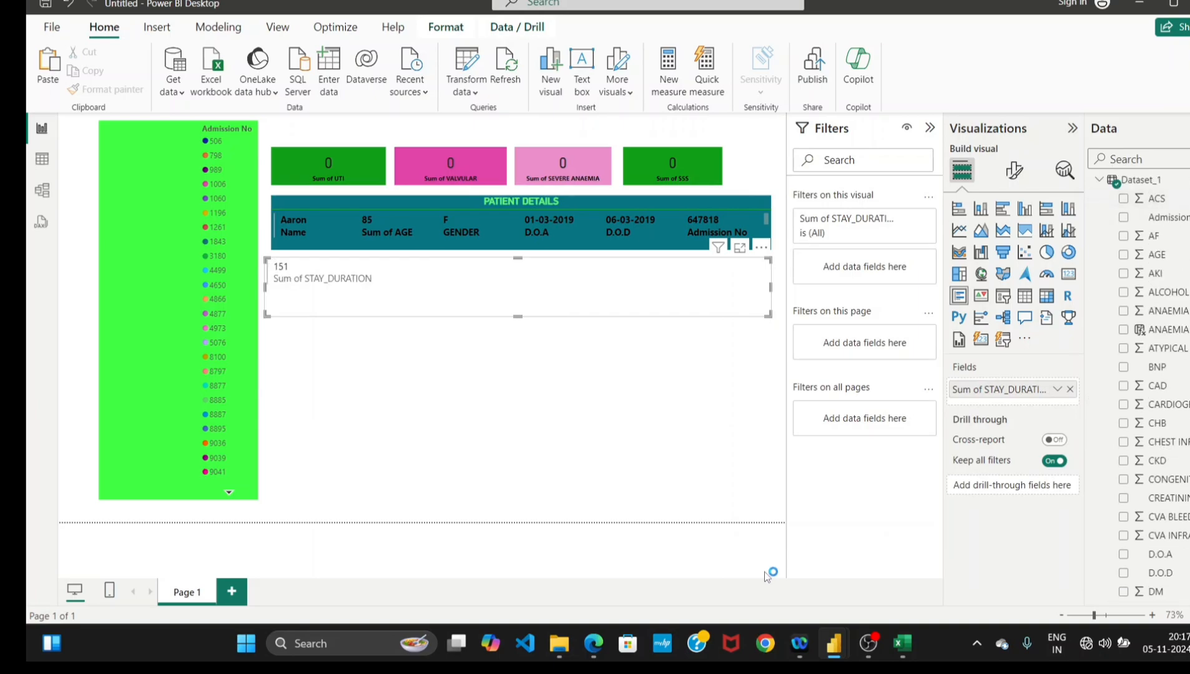
mouse_move(834, 643)
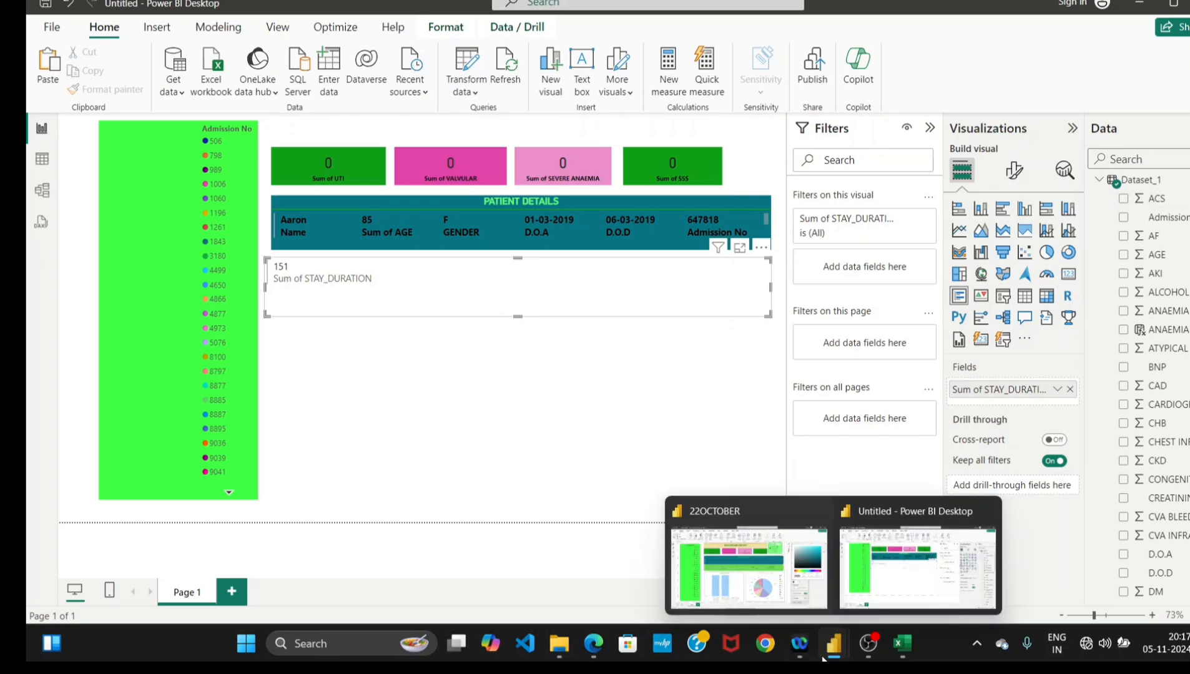
click(743, 593)
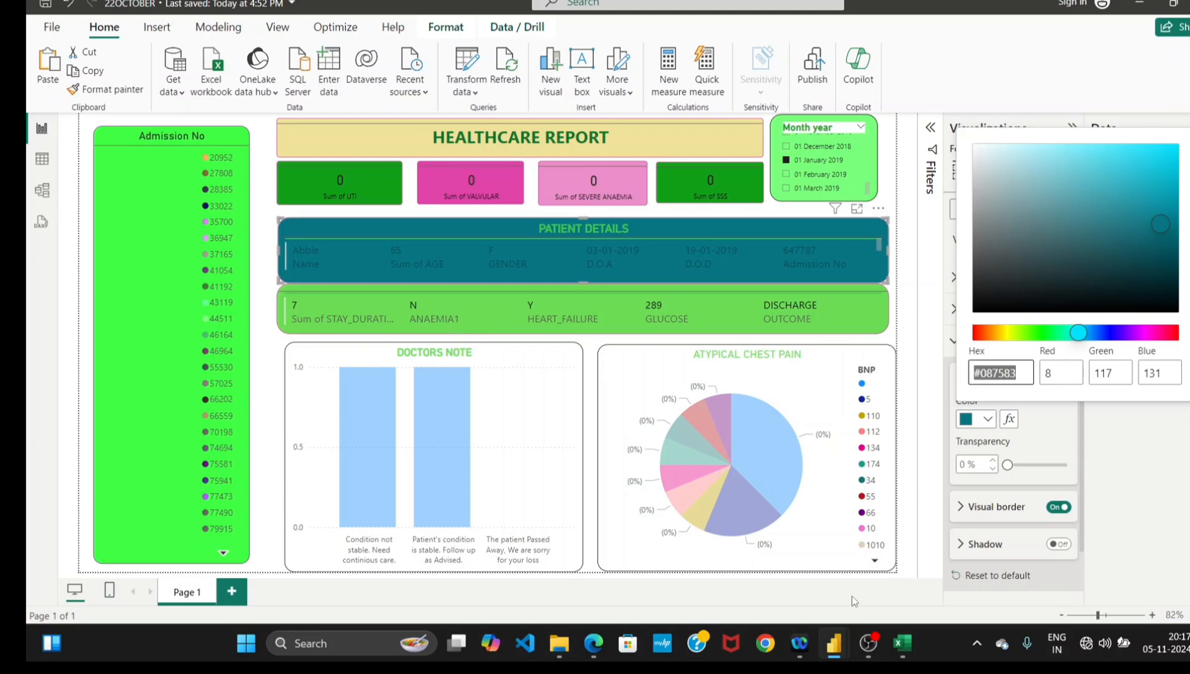
mouse_move(903, 649)
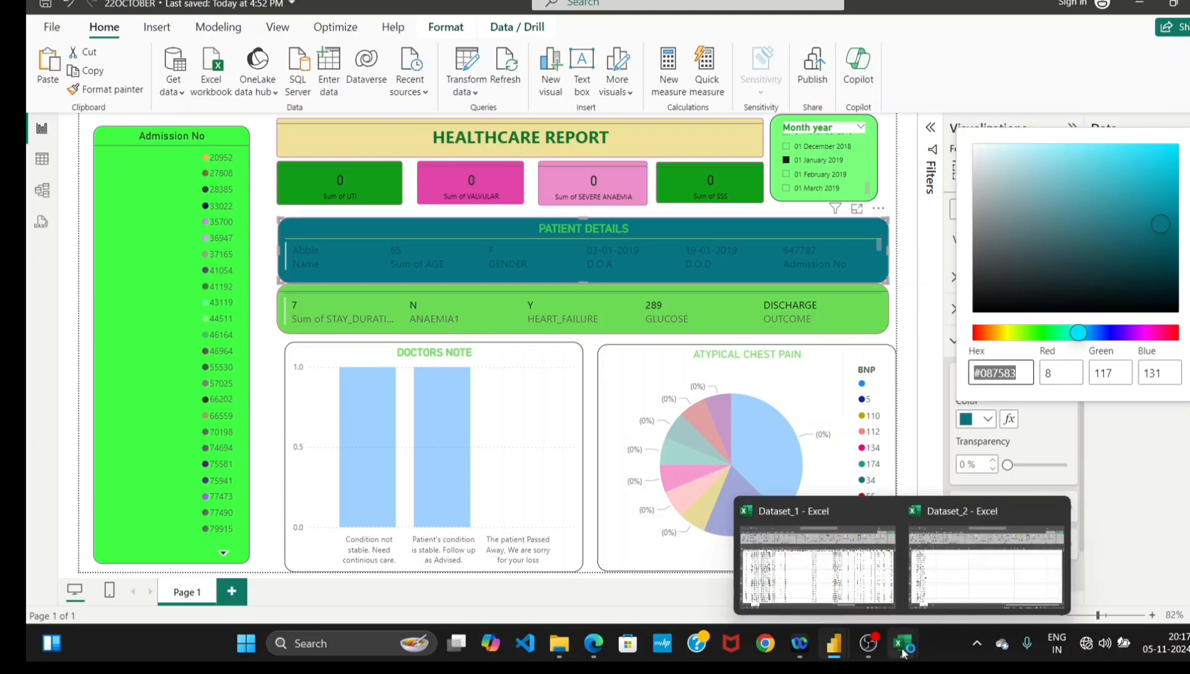
mouse_move(837, 646)
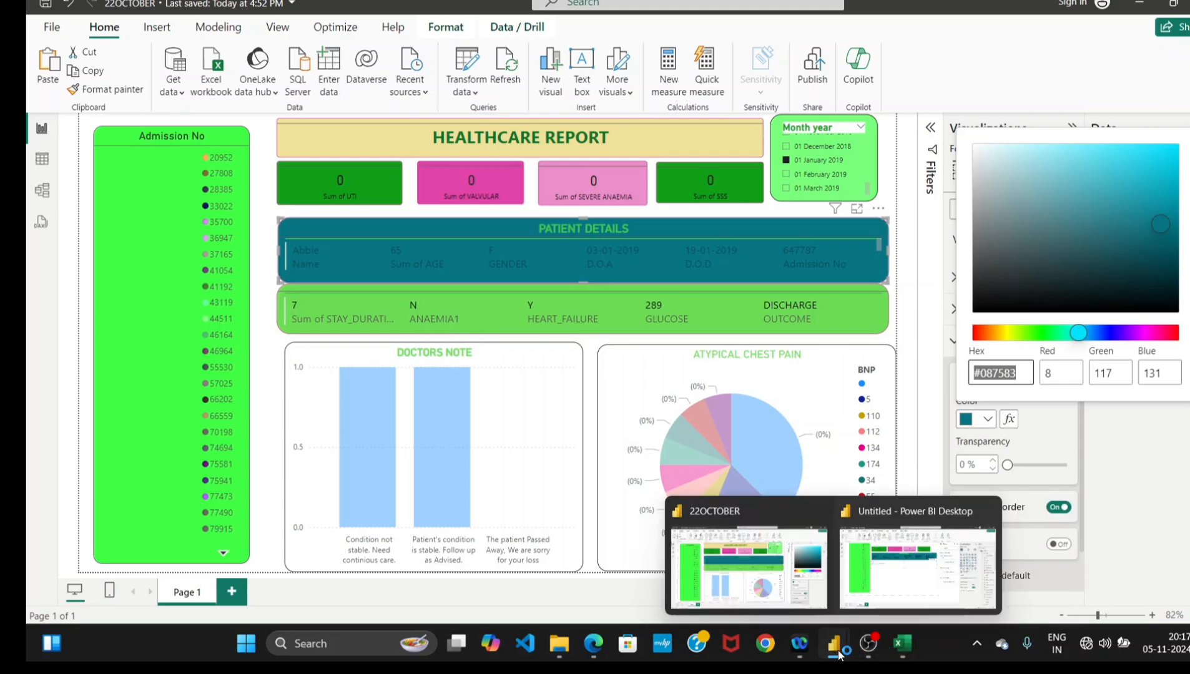
click(889, 610)
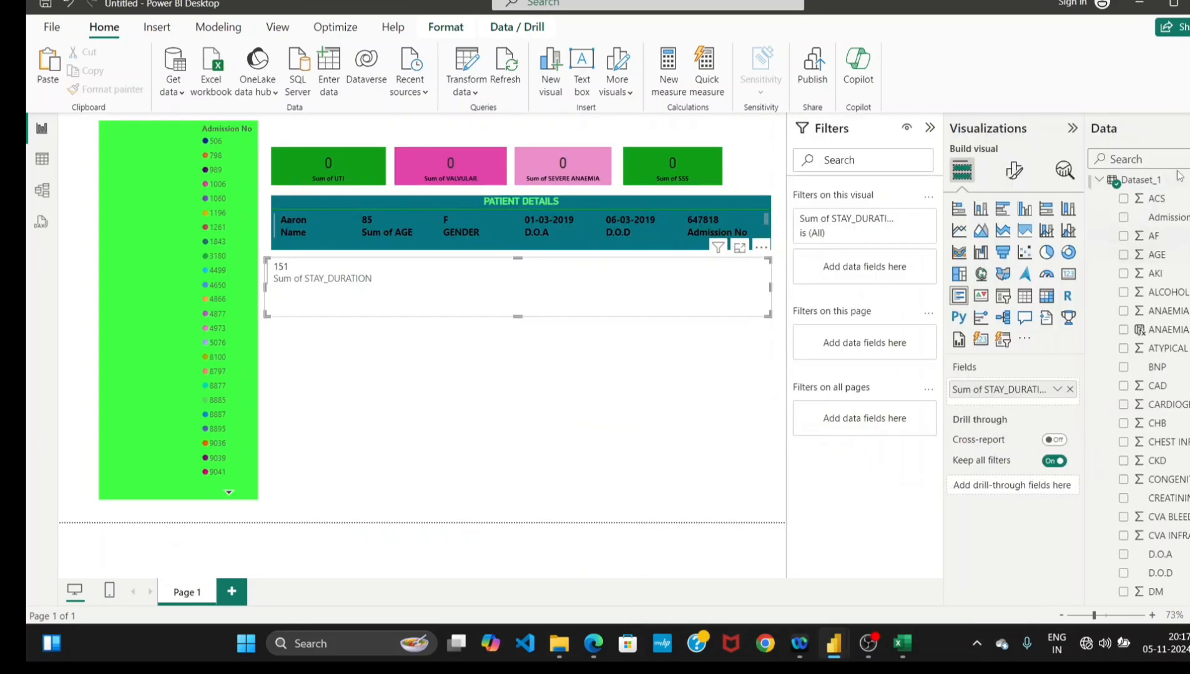
Search the data fields for AN and add the ANAEMIA1 column to the multi-row card.
text(AN)
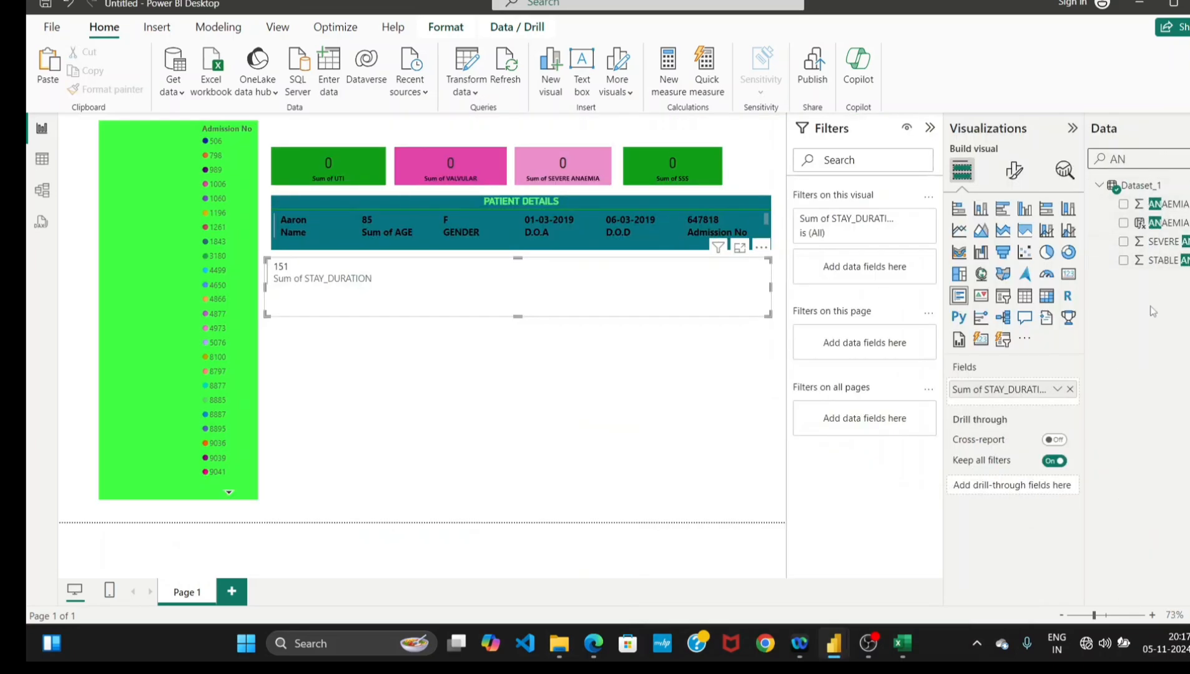
click(1125, 224)
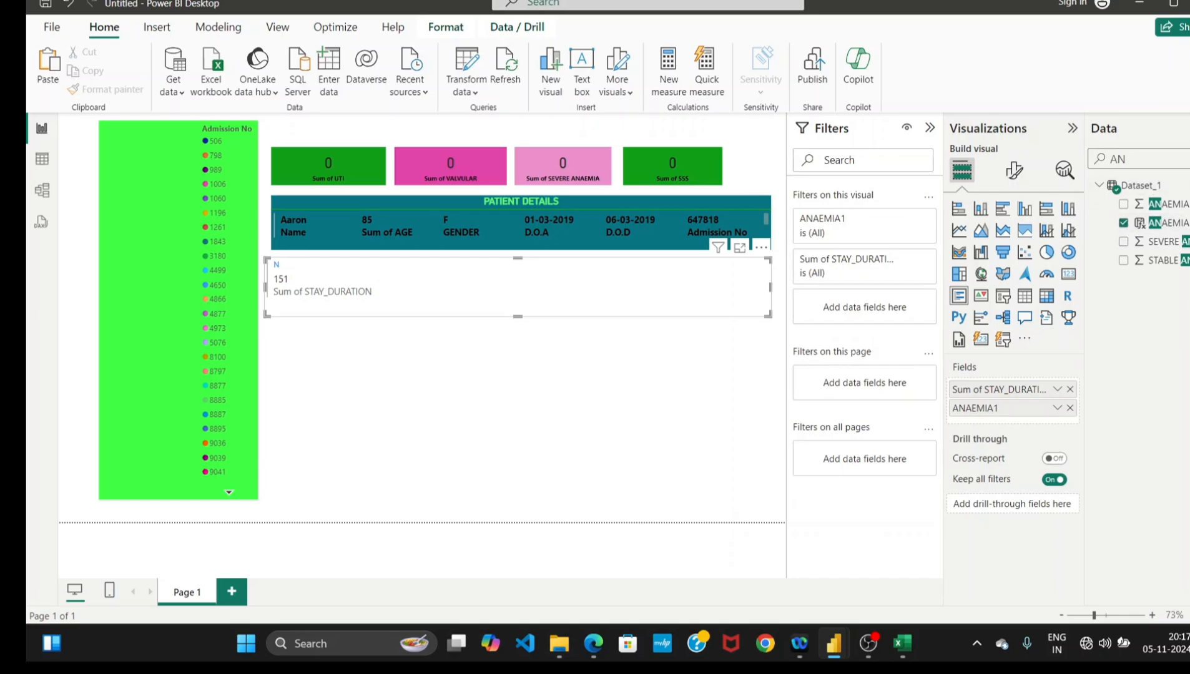
Search the data fields for HE and add the HEART_FAILURE calculated column to the multi-row card.
click(1160, 160)
key(BackSpace)
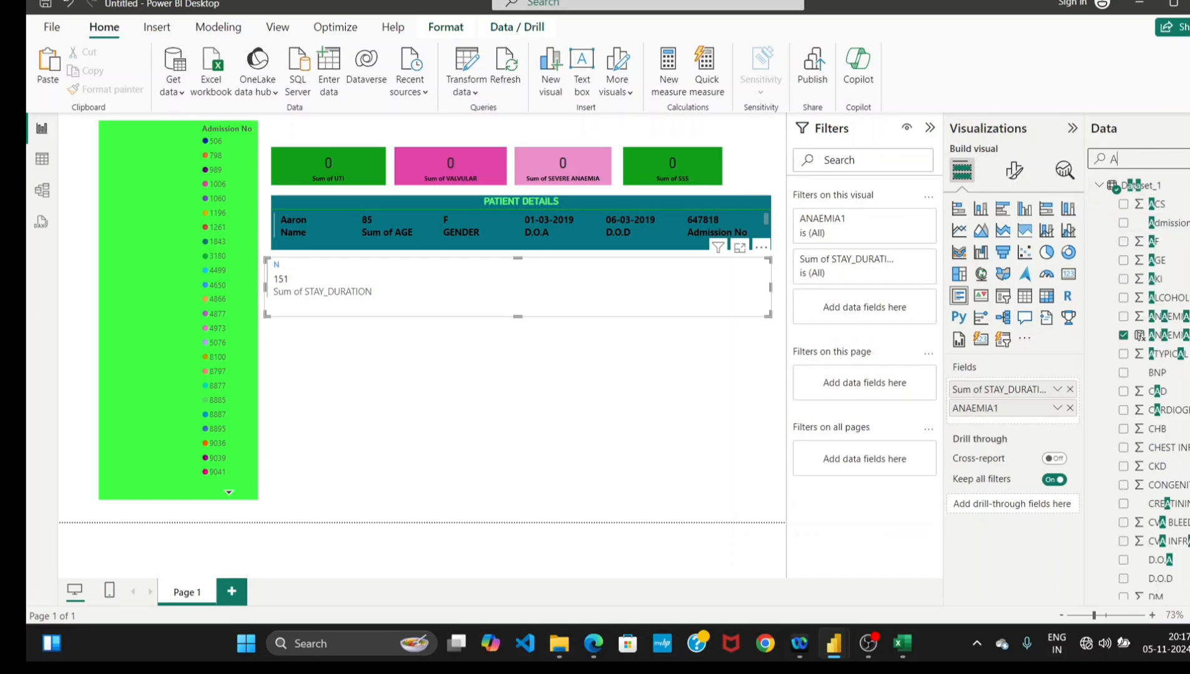
text(HEAR)
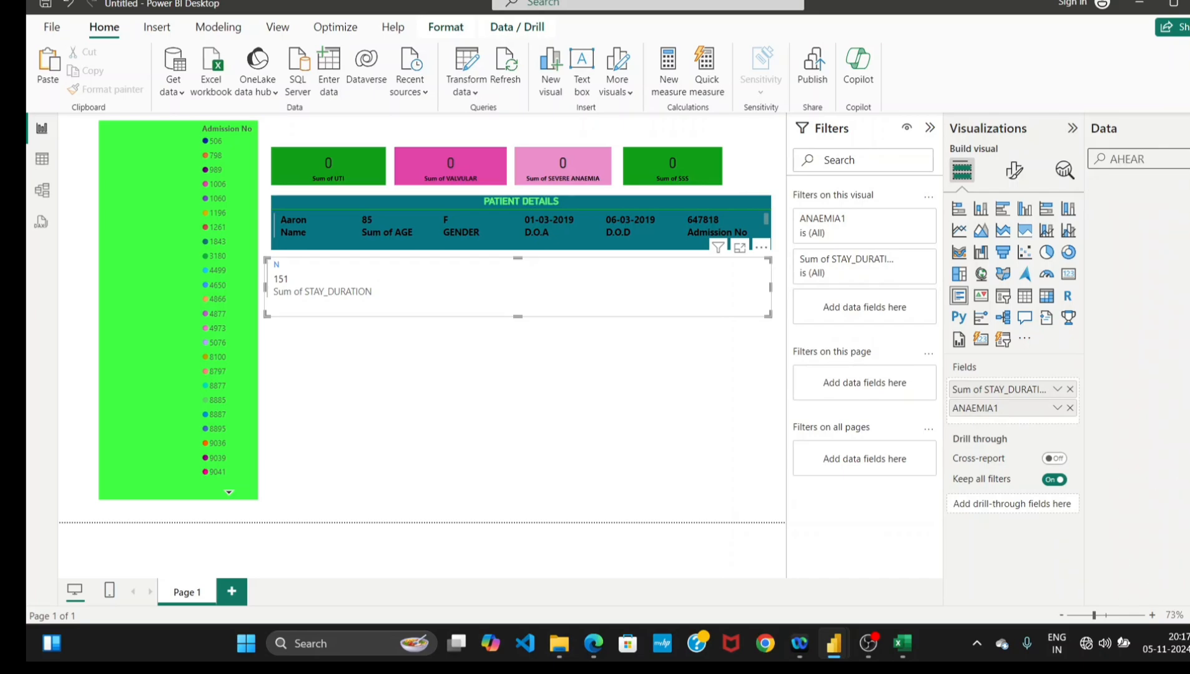
key(BackSpace)
key(BackSpace)
key(BackSpace)
key(BackSpace)
key(BackSpace)
text(HE)
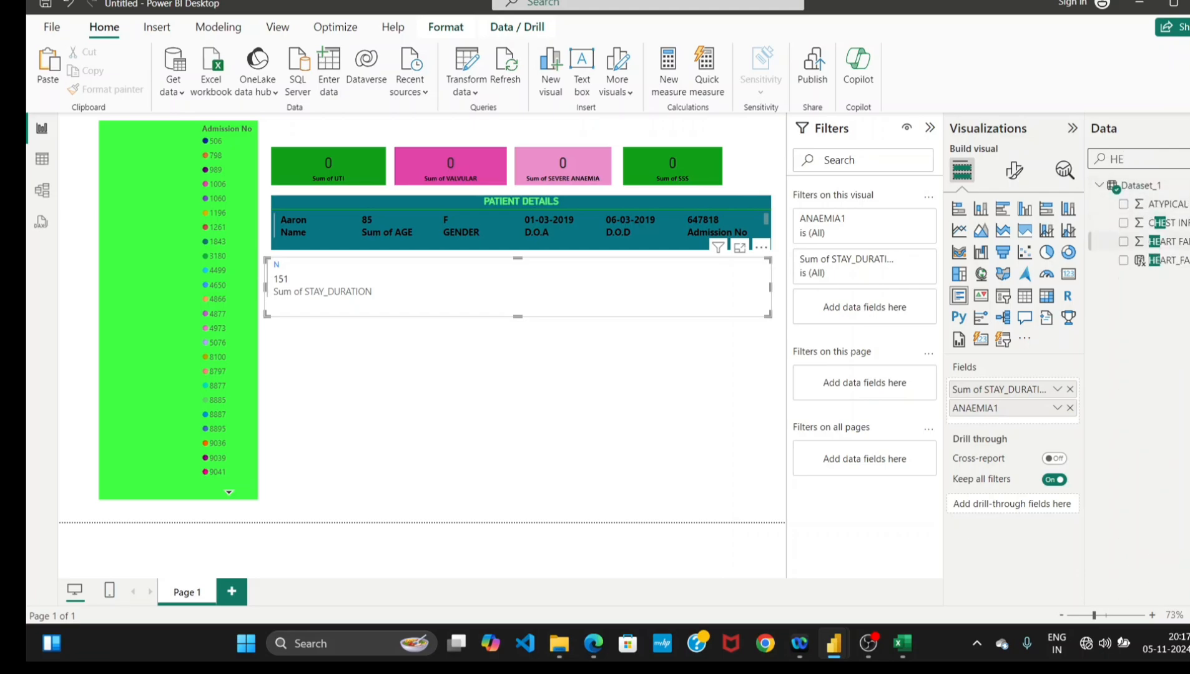
click(1124, 260)
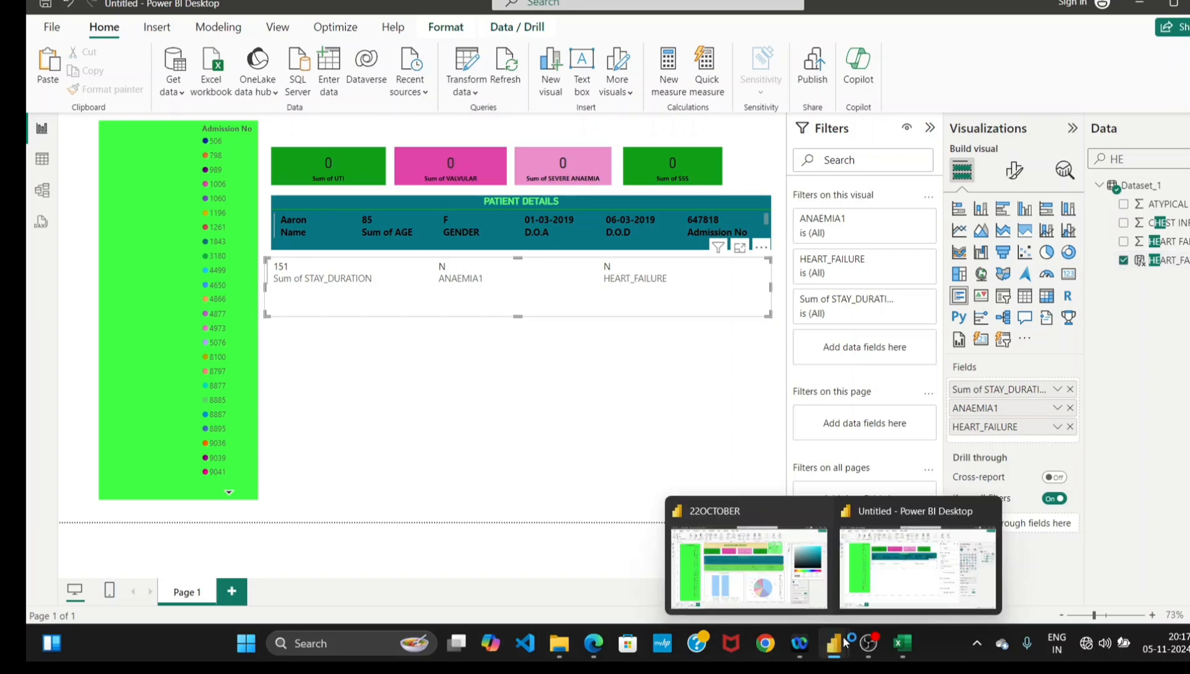
Check the green card's fields in the 22OCTOBER report and add the OUTCOME field to the untitled report's multi-row card.
mouse_move(834, 643)
click(800, 614)
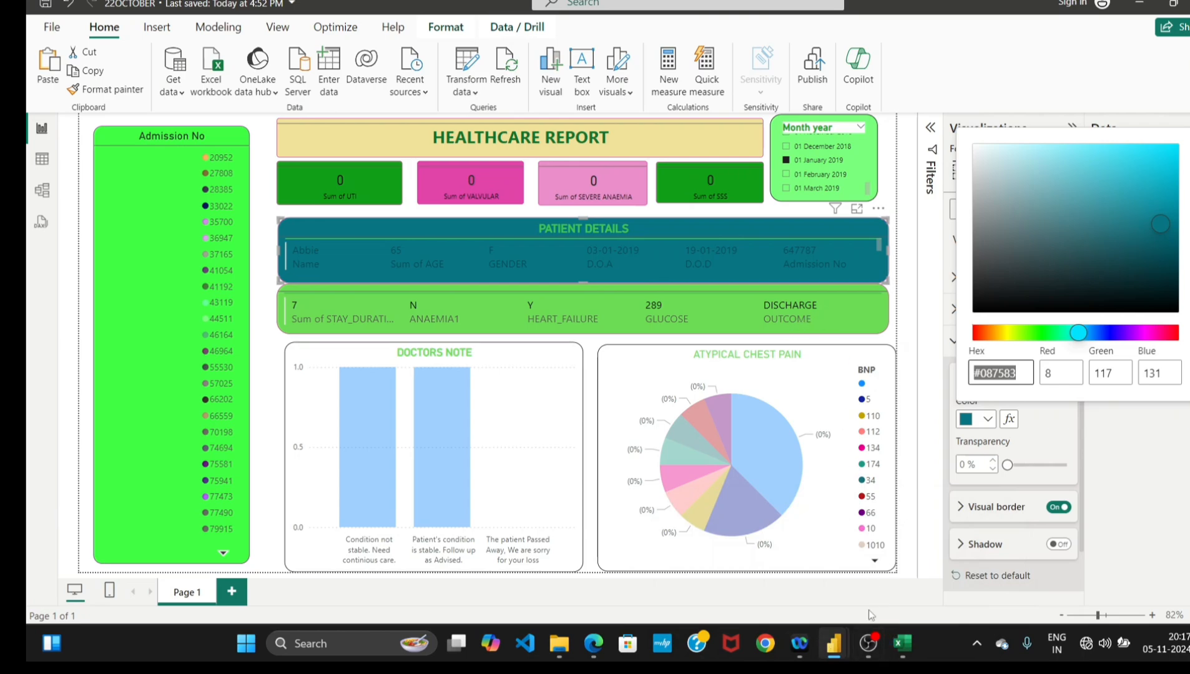
mouse_move(840, 646)
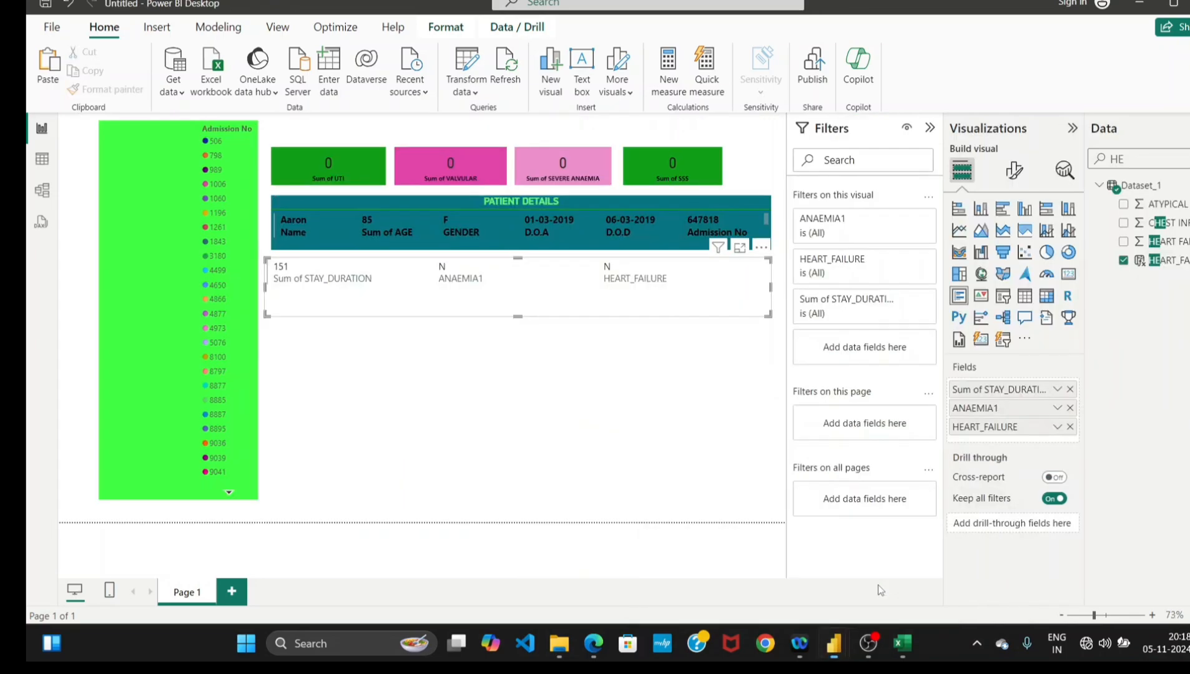
click(879, 593)
key(BackSpace)
key(BackSpace)
text(OUT)
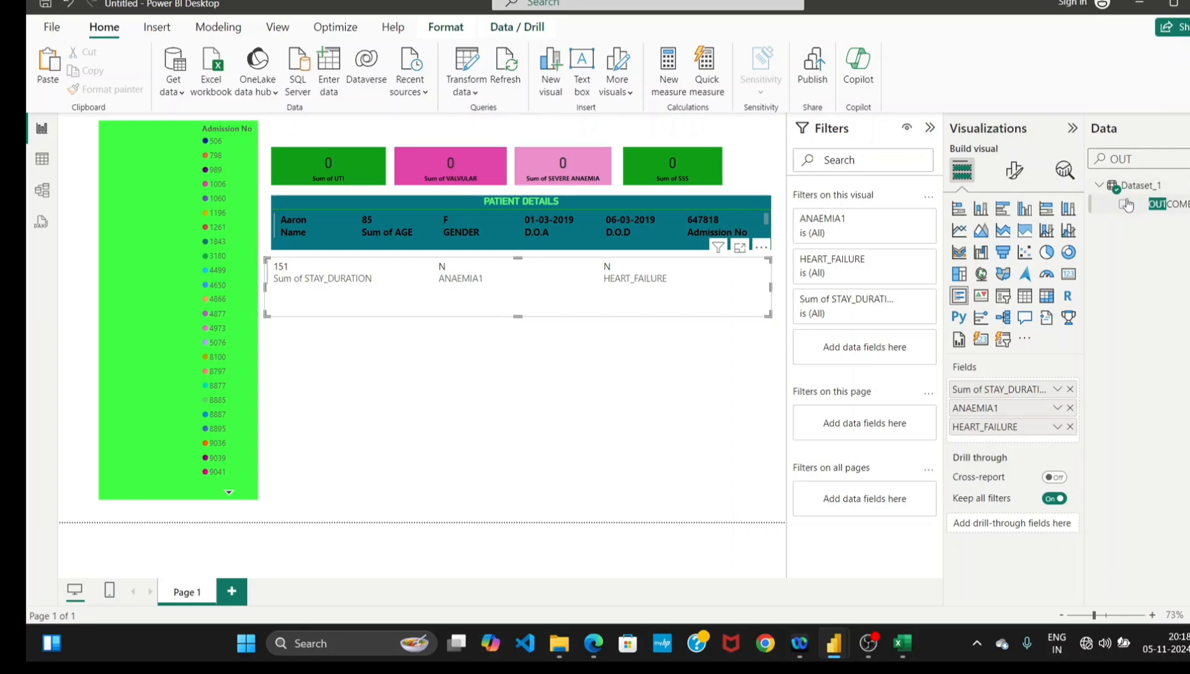
click(1127, 206)
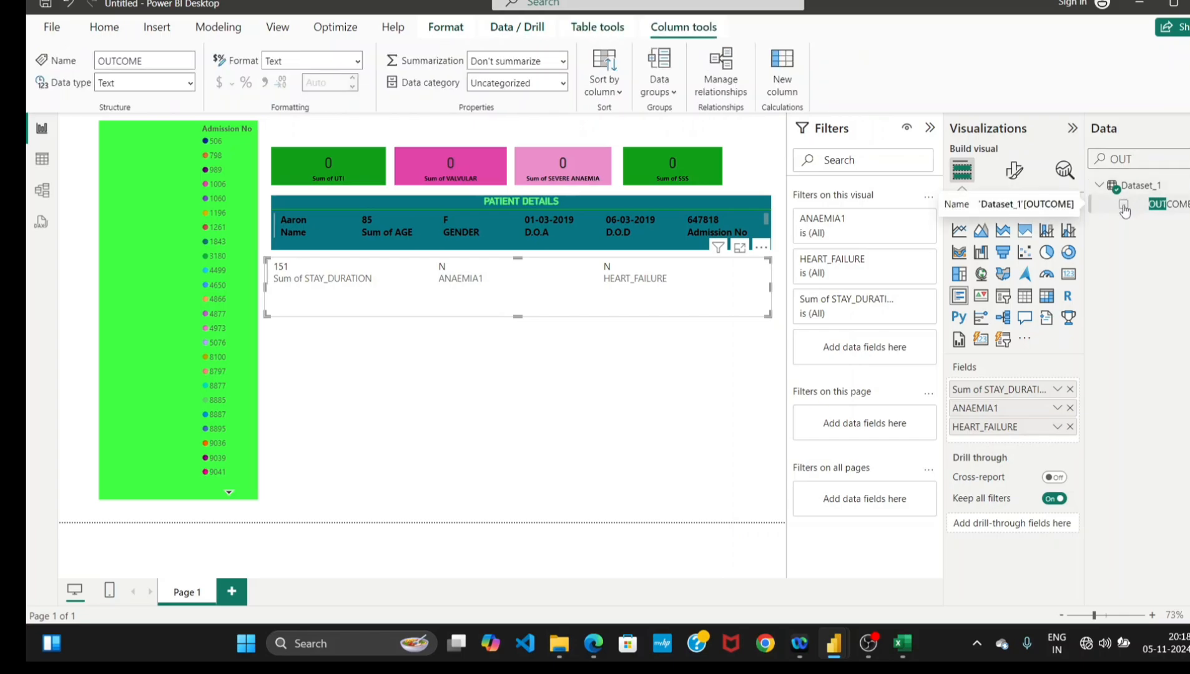
click(1124, 206)
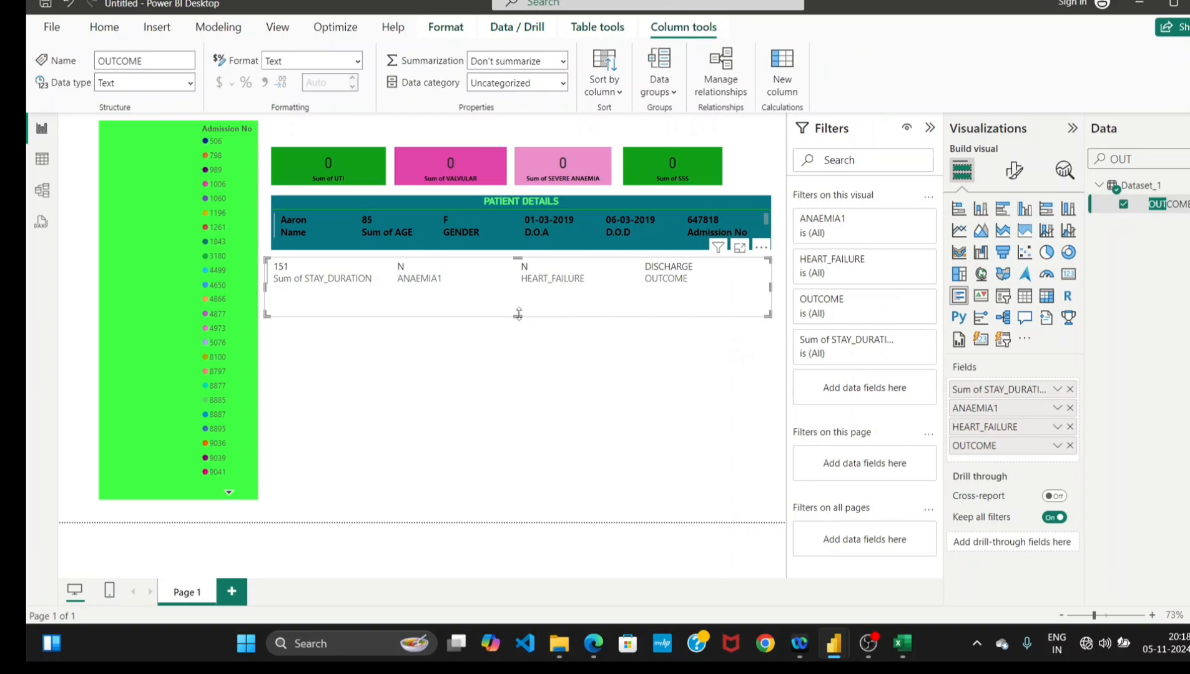
Shorten the multi-row card slightly from its lower edge and set its background colour to #6CDC55.
drag(518, 313, 730, 308)
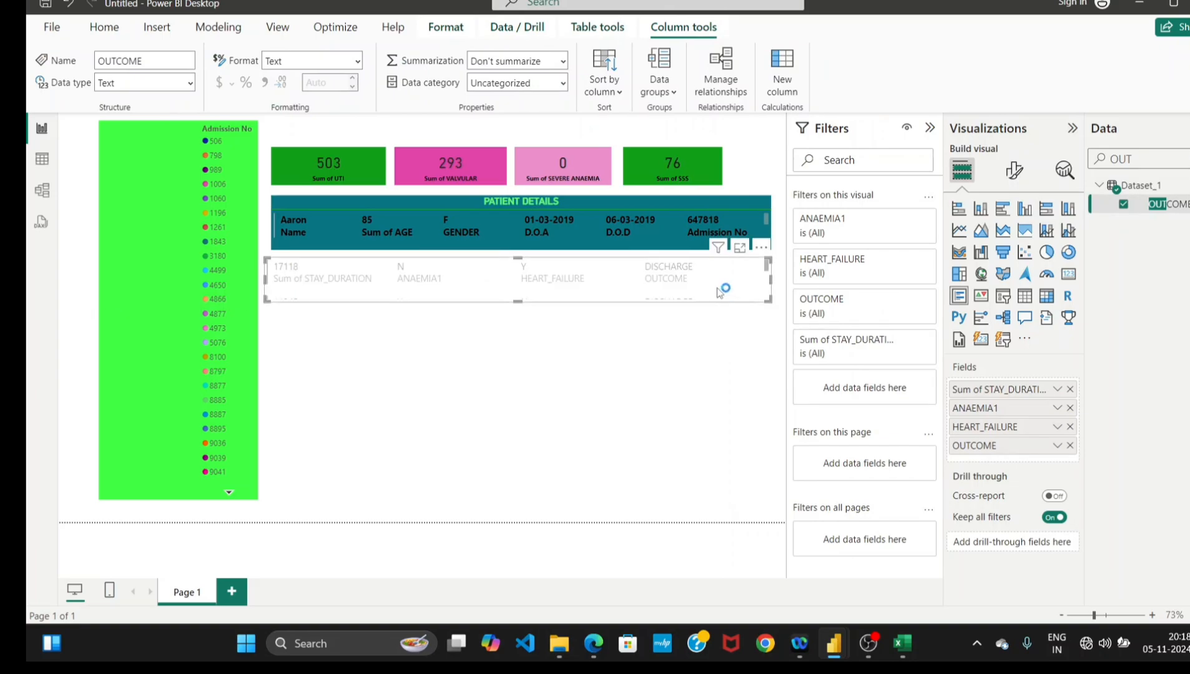
click(1013, 170)
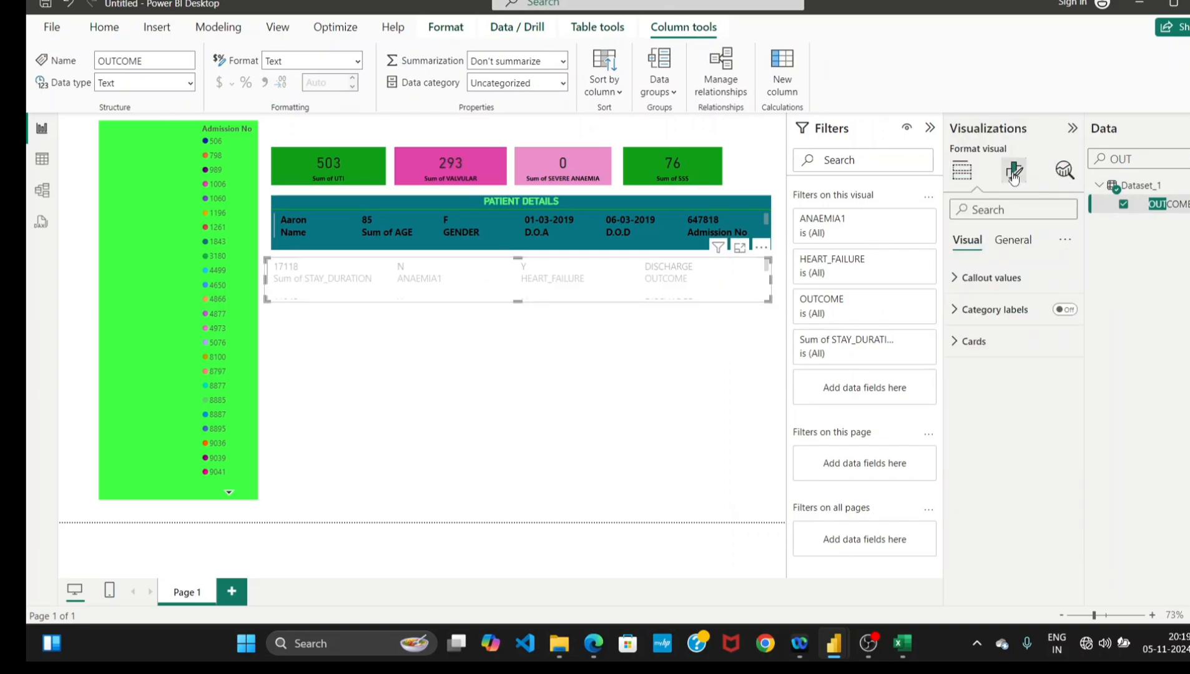
click(1006, 246)
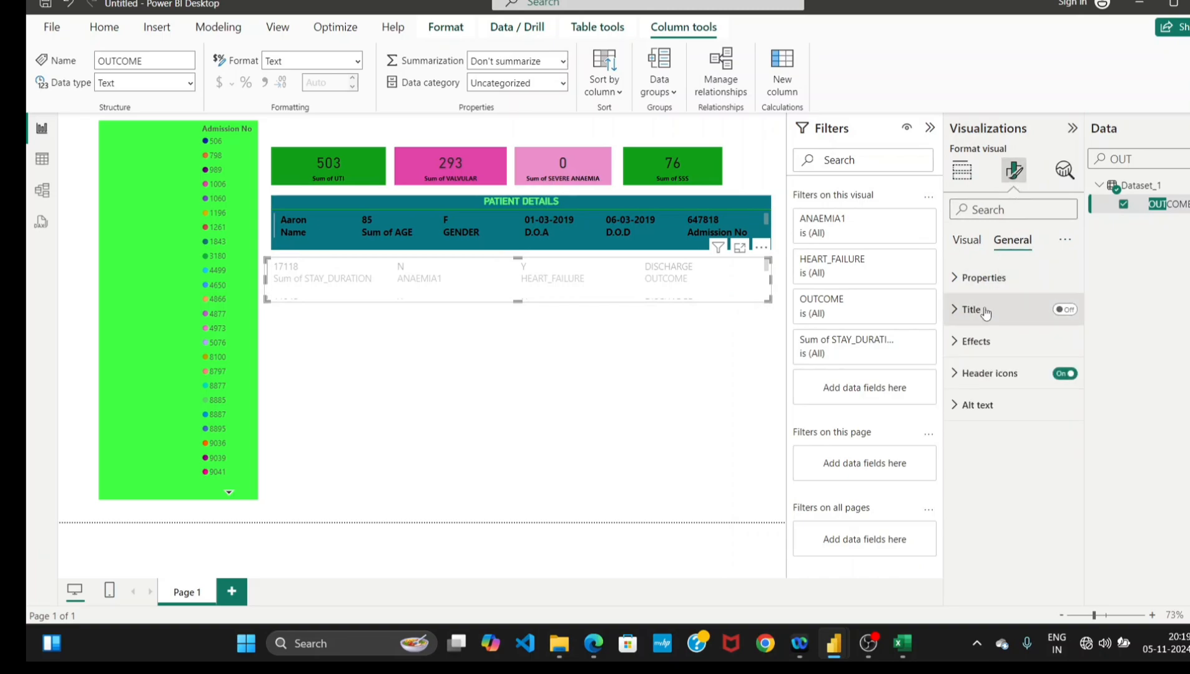
click(957, 342)
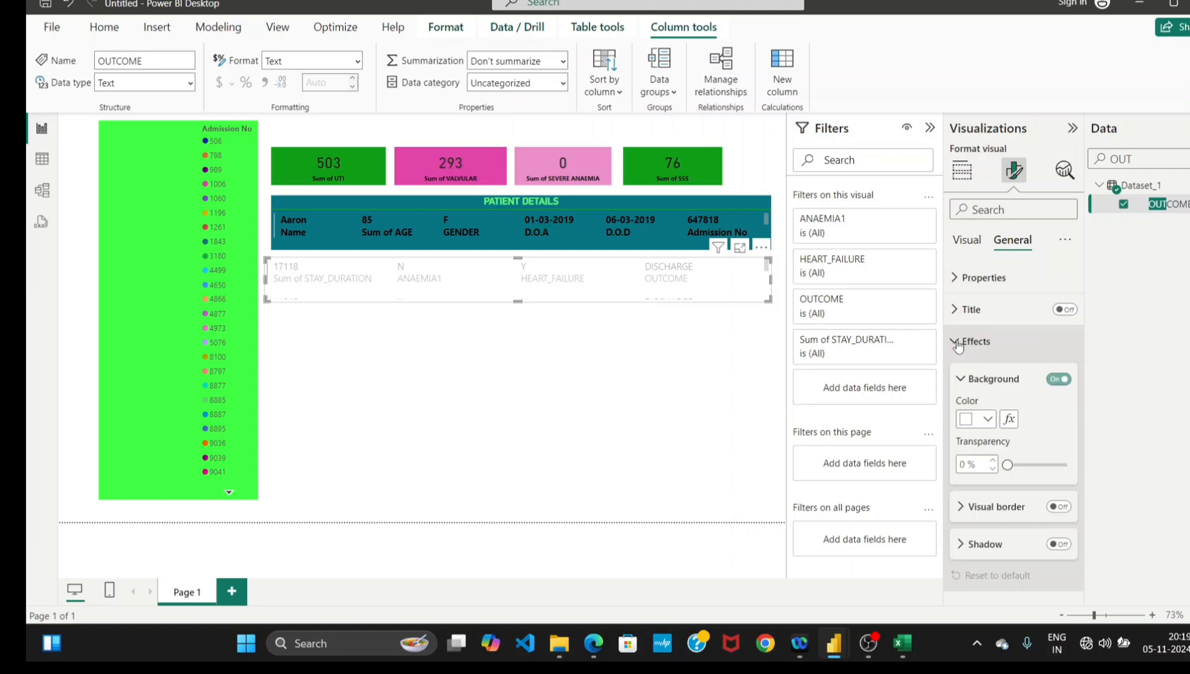
click(988, 420)
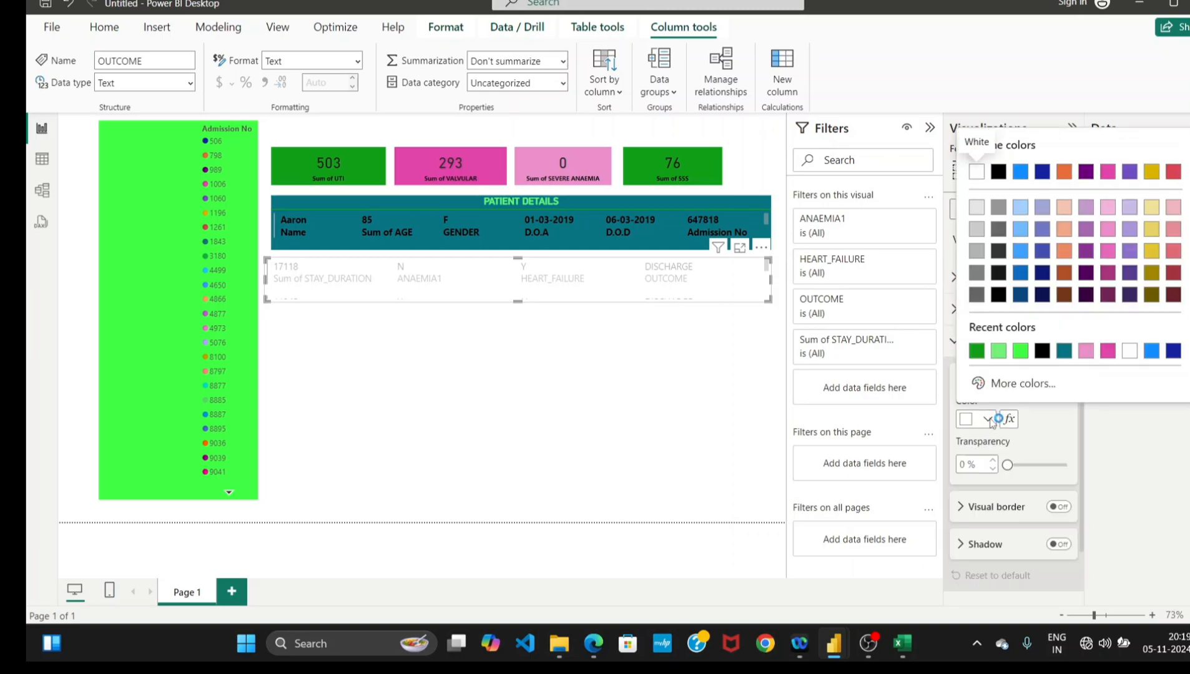
click(1011, 383)
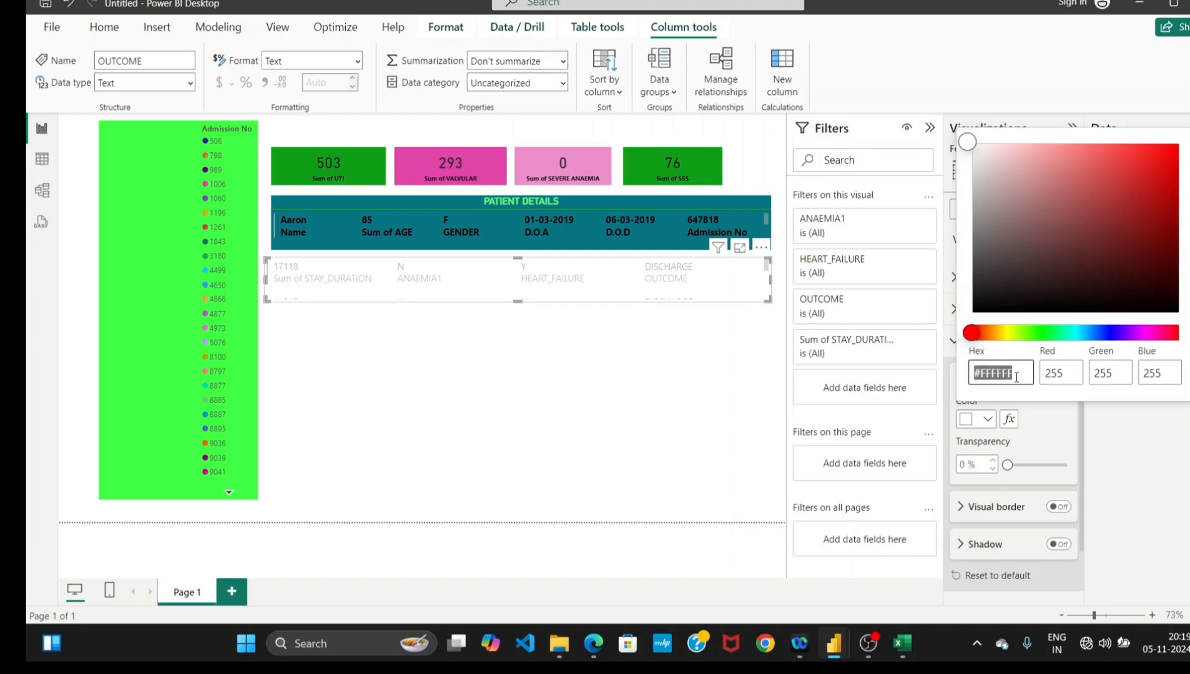
click(1016, 377)
key(BackSpace)
key(BackSpace)
key(BackSpace)
key(BackSpace)
key(BackSpace)
key(BackSpace)
text(6CDC55)
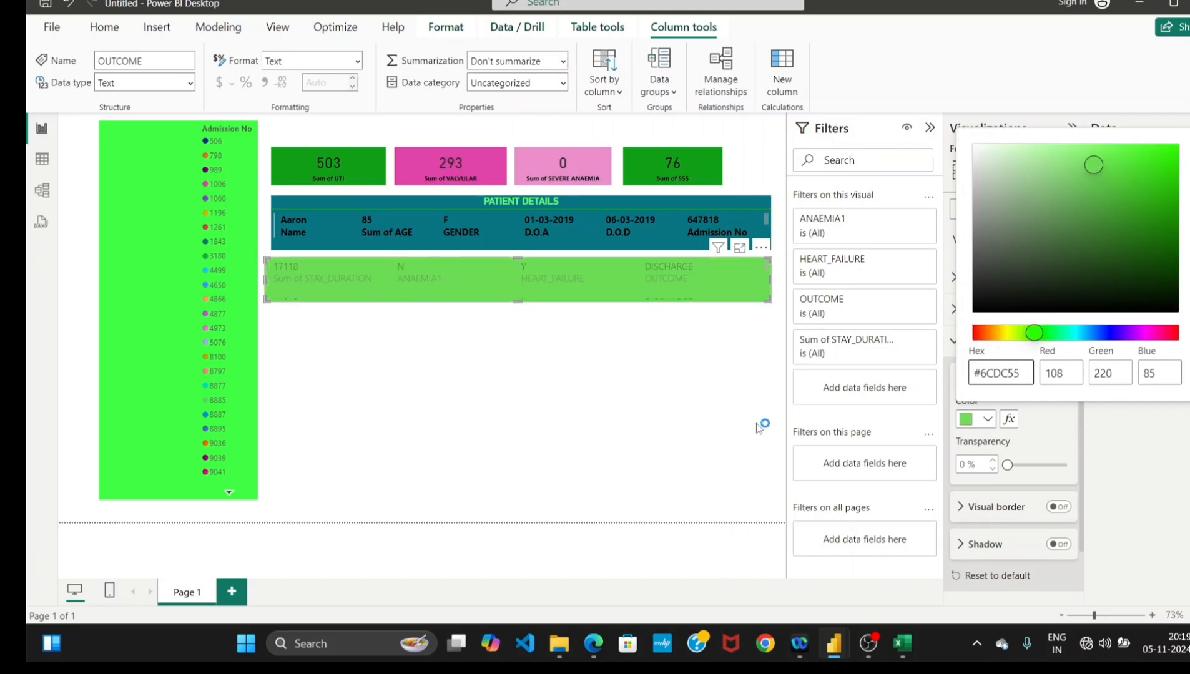
Compare with the green card in the 22OCTOBER report and make the multi-row card's callout values bold in the untitled report.
mouse_move(834, 649)
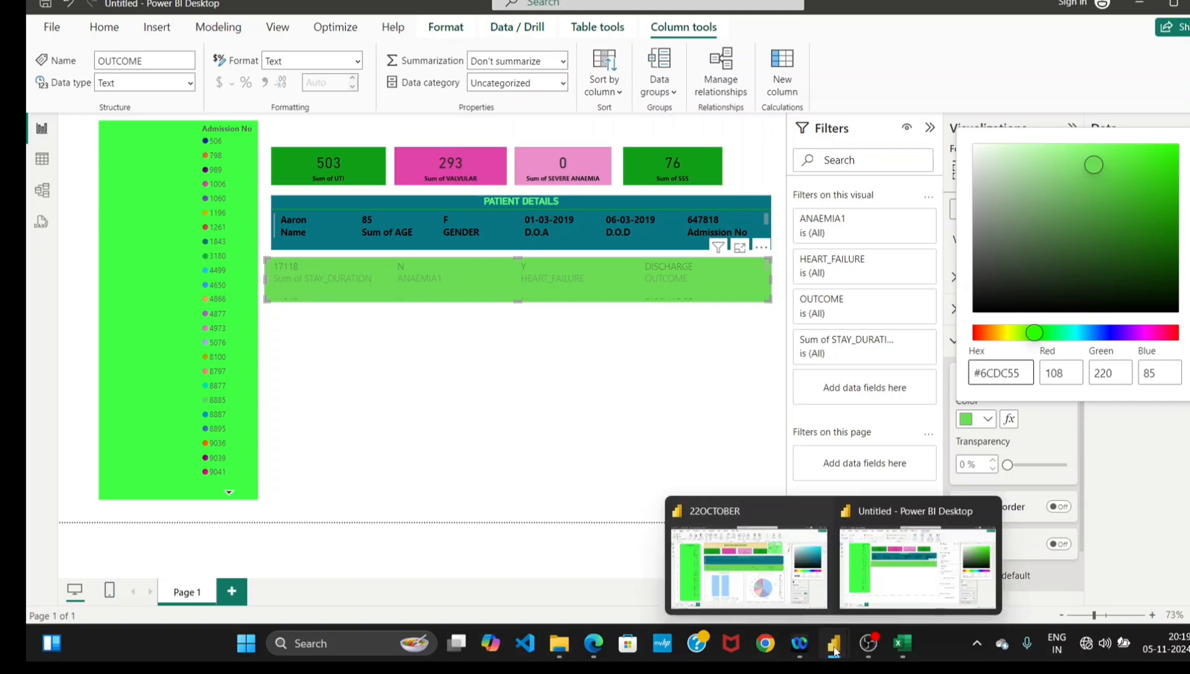
click(721, 587)
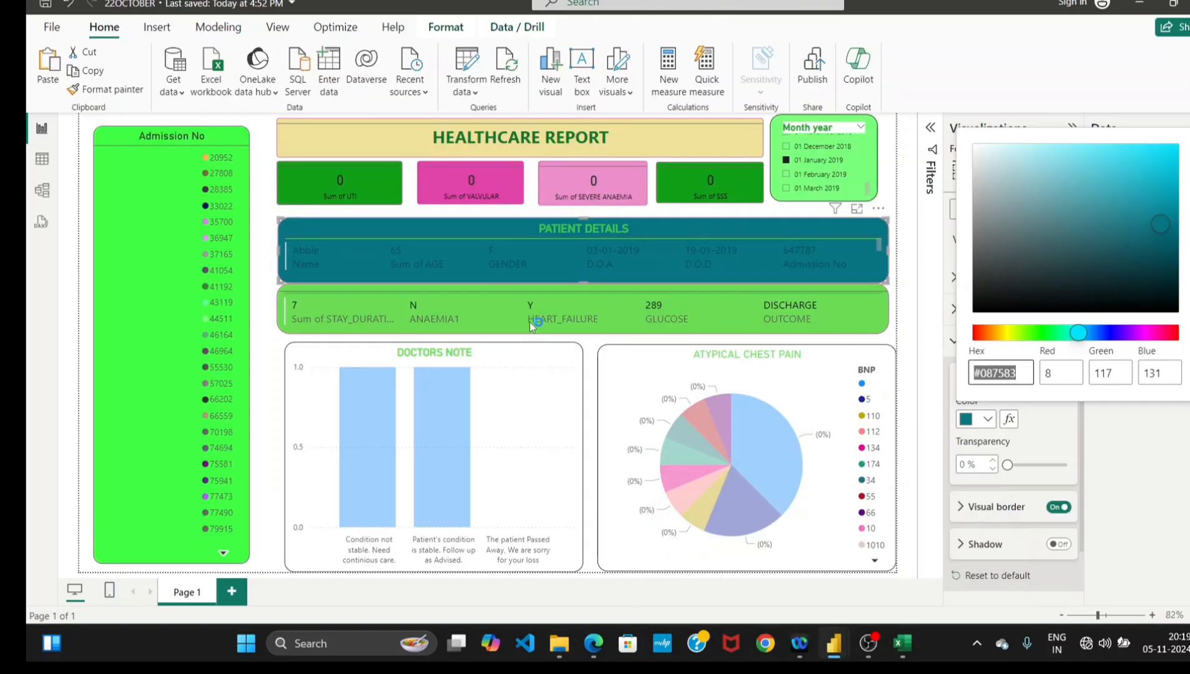
mouse_move(836, 653)
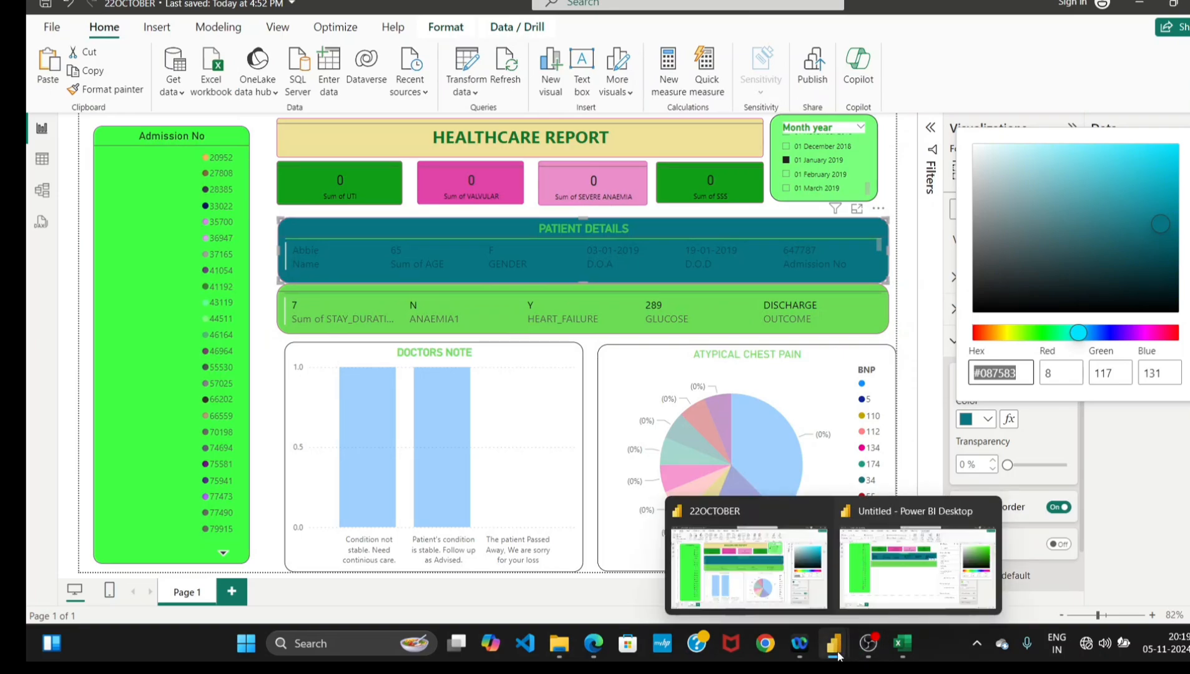
click(901, 584)
mouse_move(836, 653)
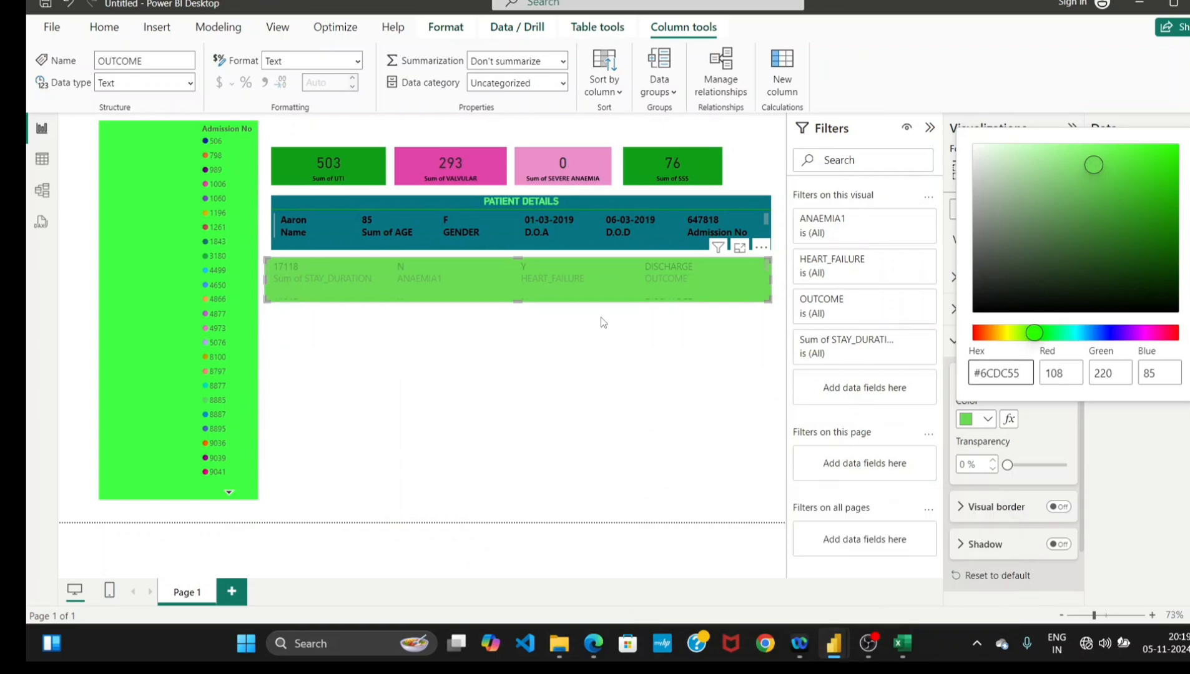
click(563, 297)
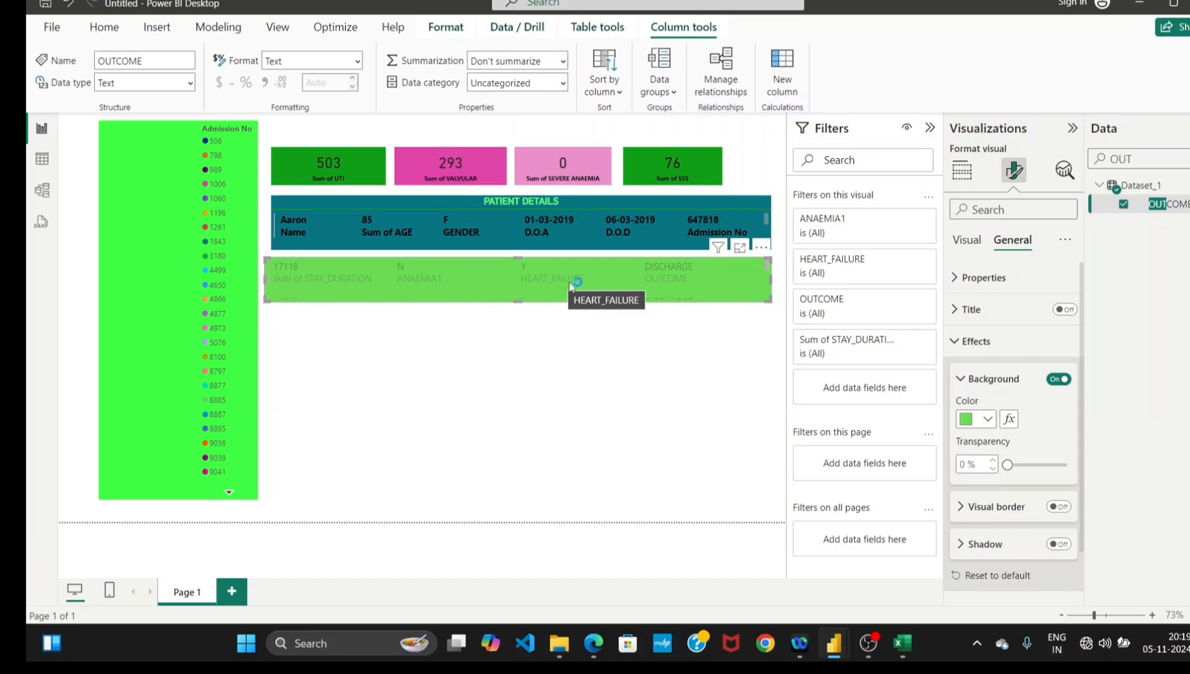
click(967, 245)
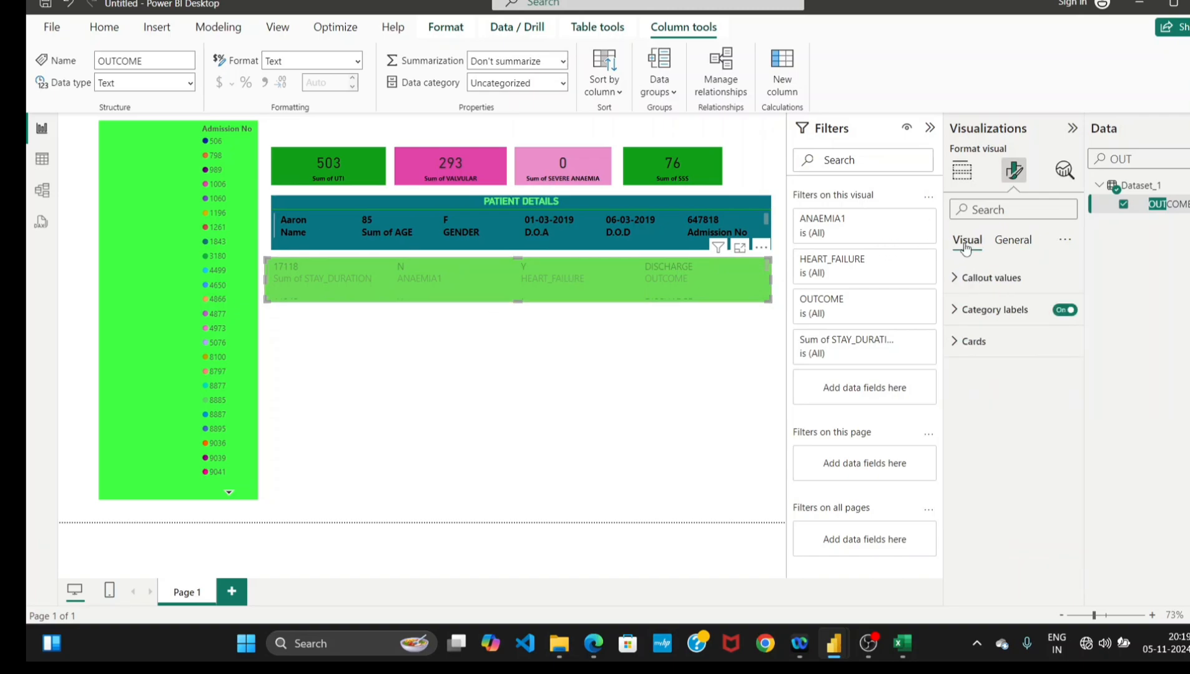
click(958, 284)
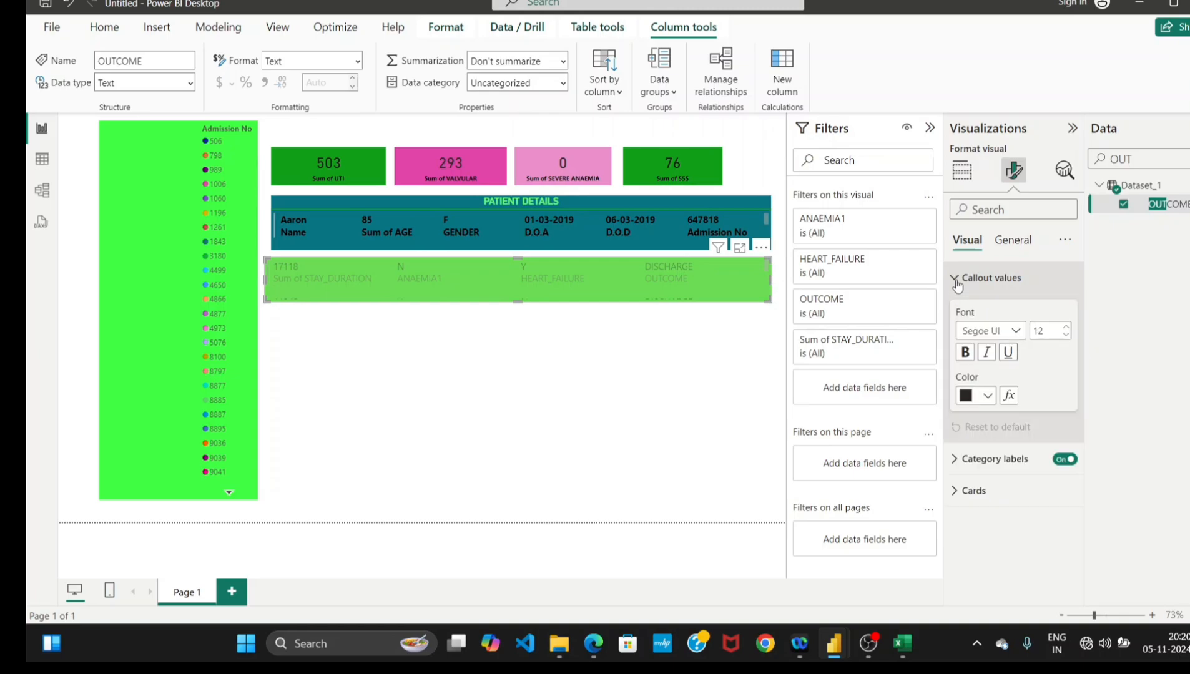
click(987, 396)
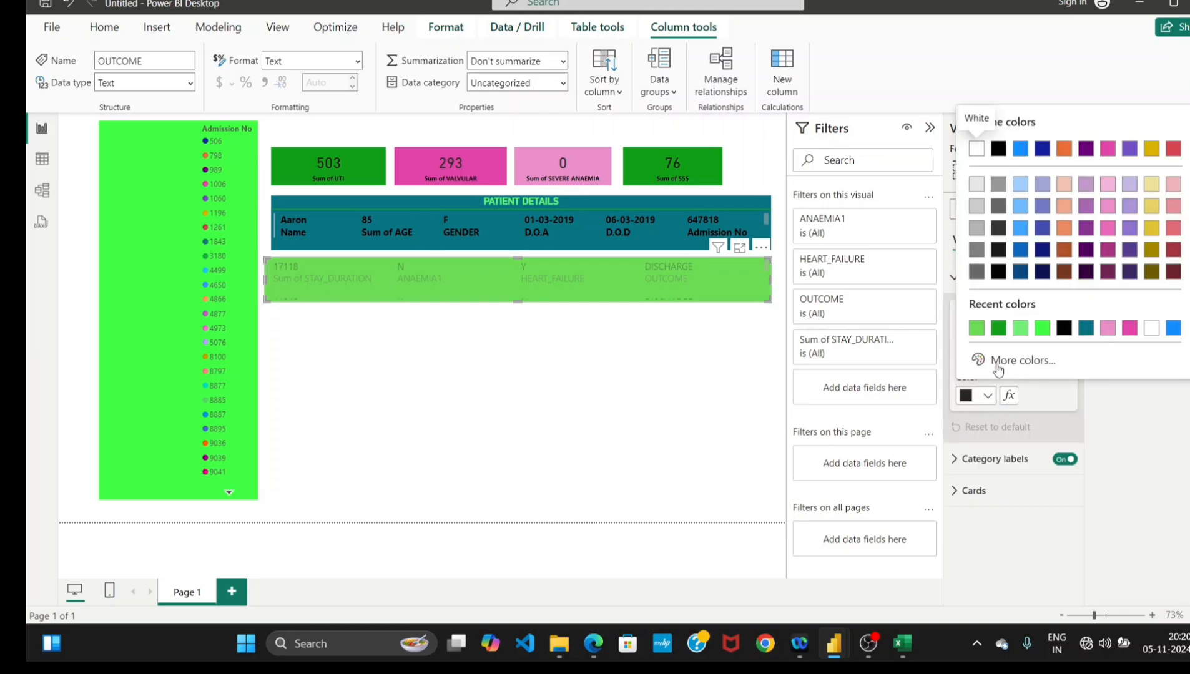
click(967, 397)
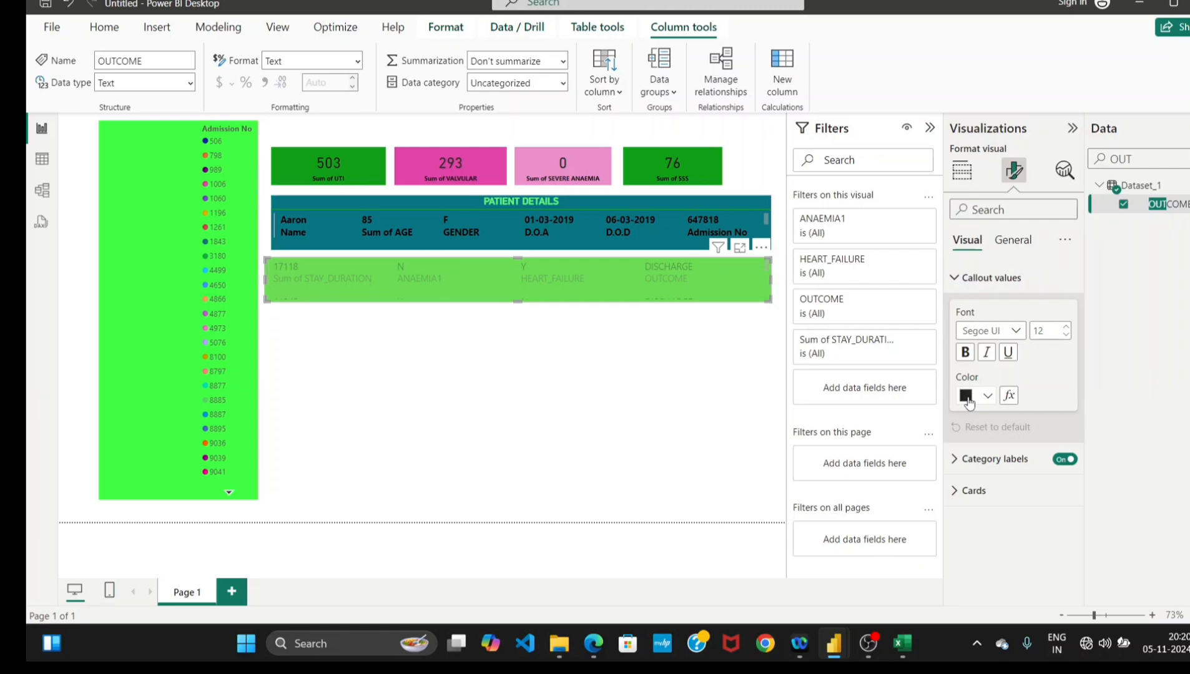
click(971, 359)
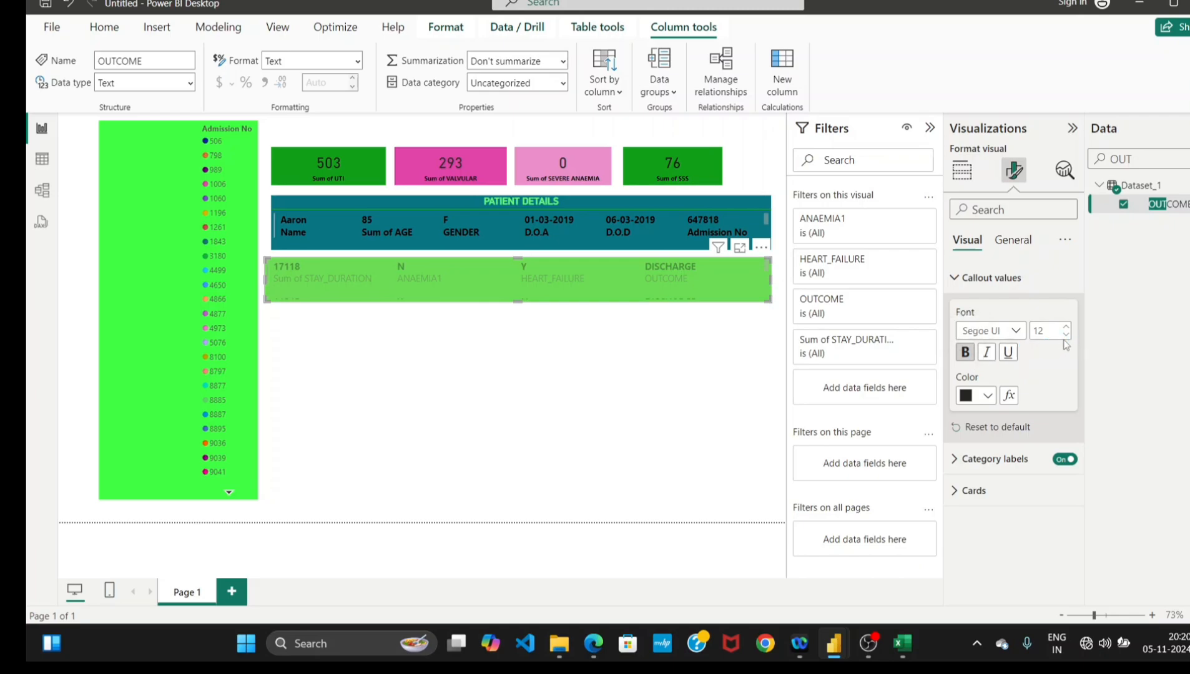
click(954, 280)
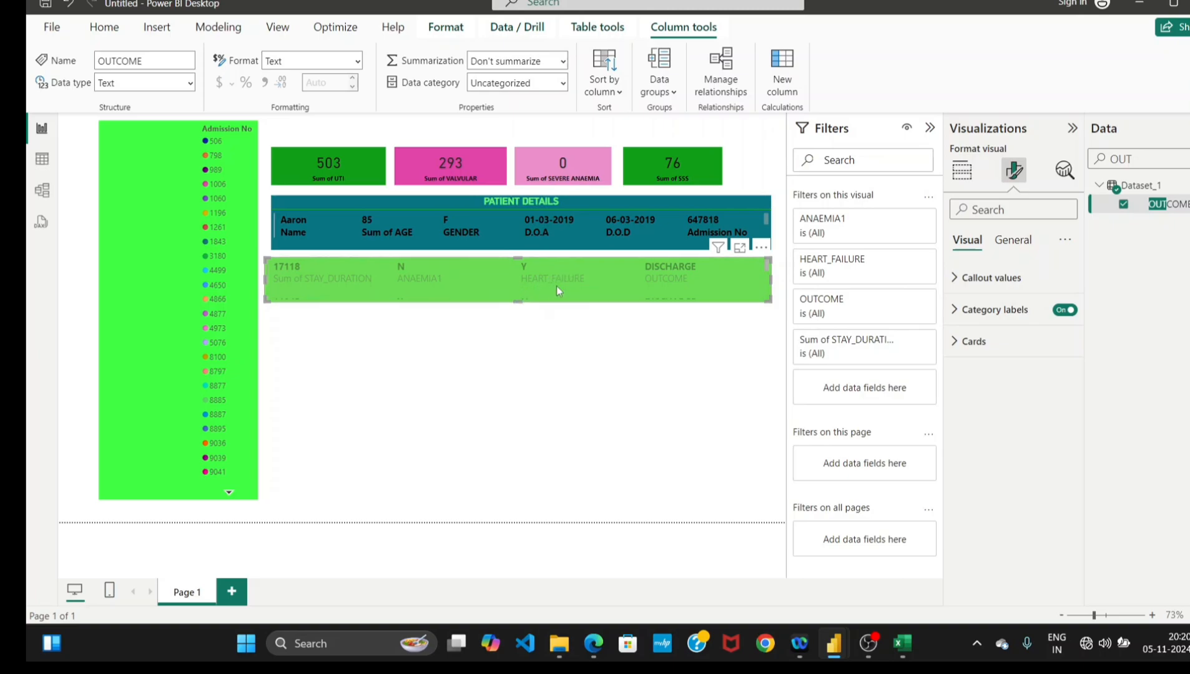
Format the multi-row card's category labels in bold with the near-black recent colour.
click(957, 315)
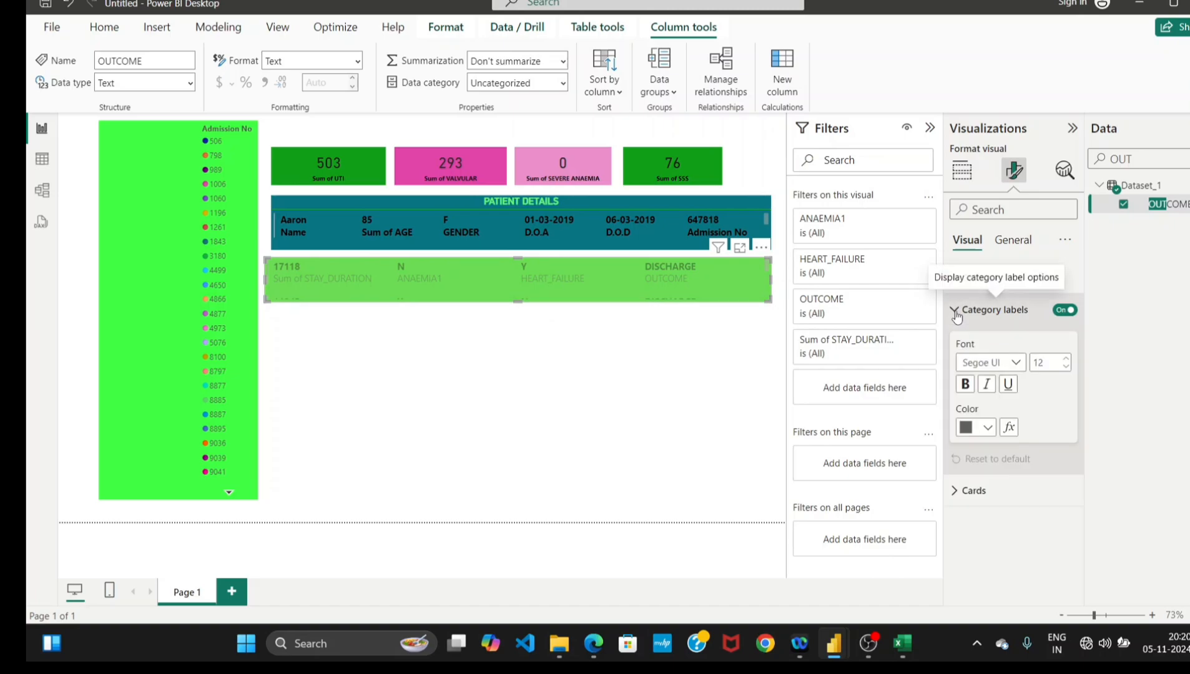
click(988, 429)
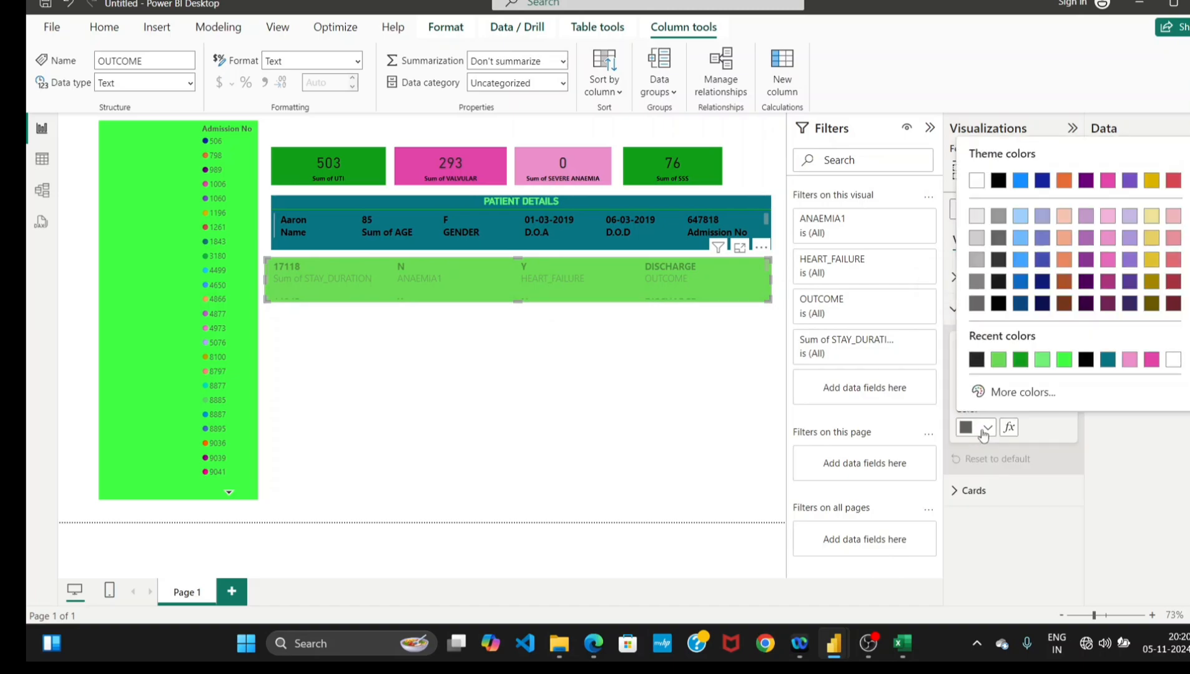
click(976, 360)
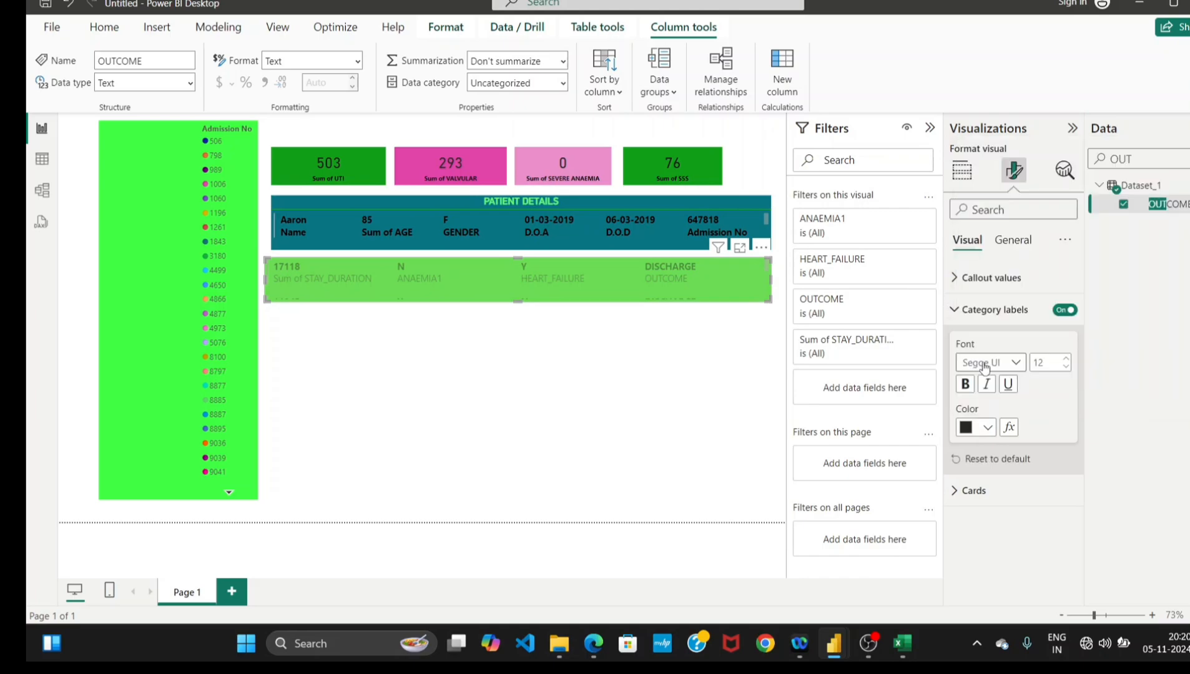
click(967, 389)
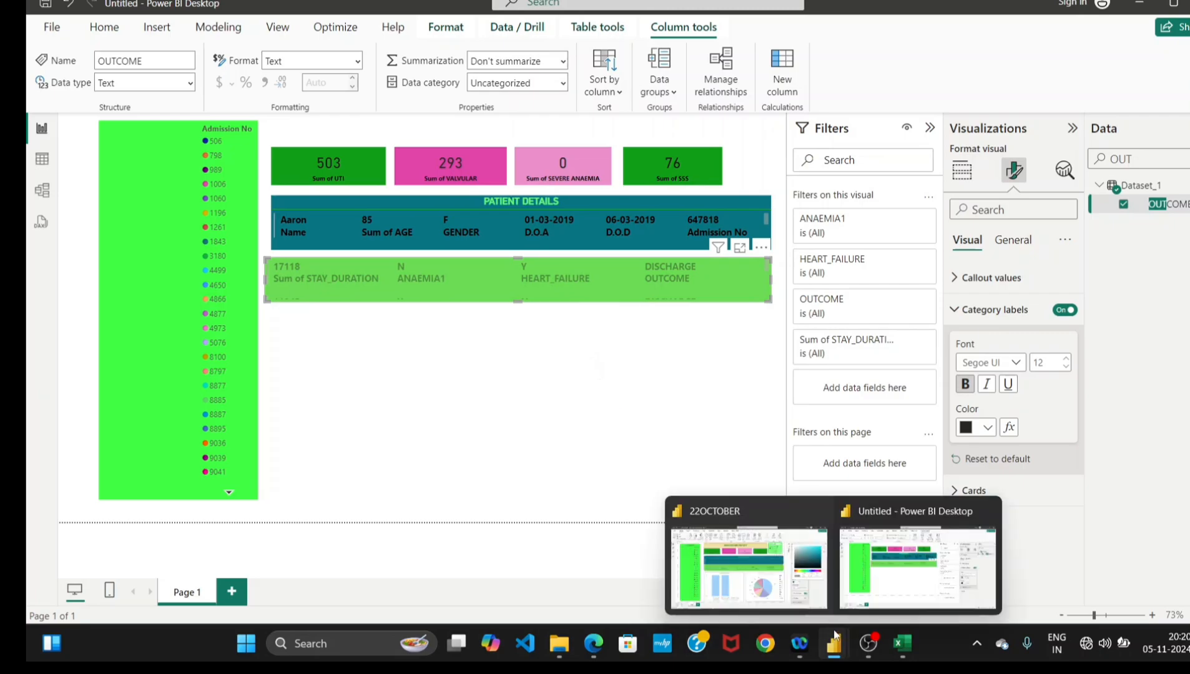
Check the layout of the 22OCTOBER report and reduce the untitled report's multi-row card height slightly.
click(649, 512)
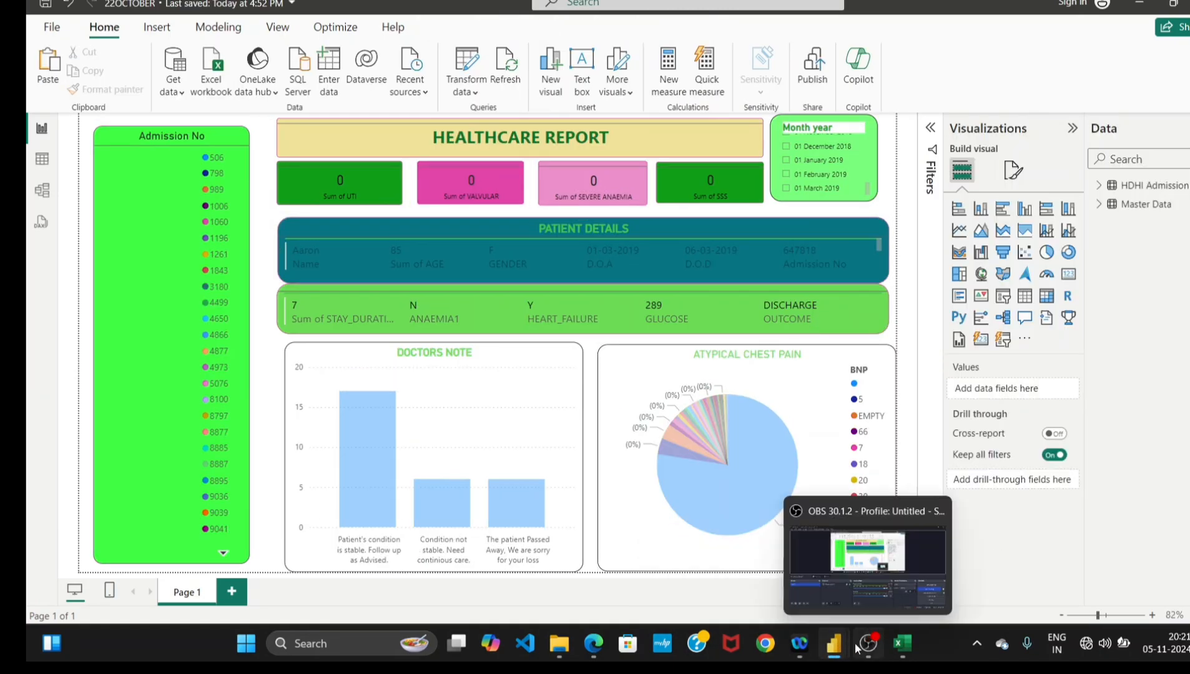
mouse_move(839, 652)
click(886, 583)
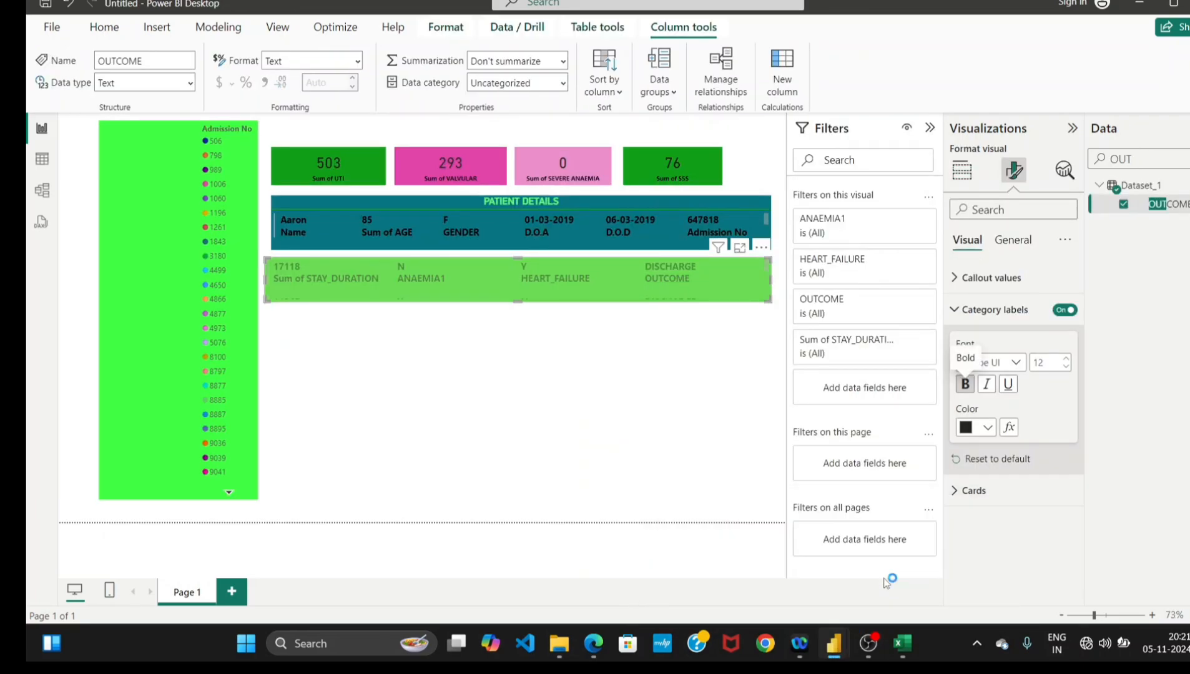
click(706, 272)
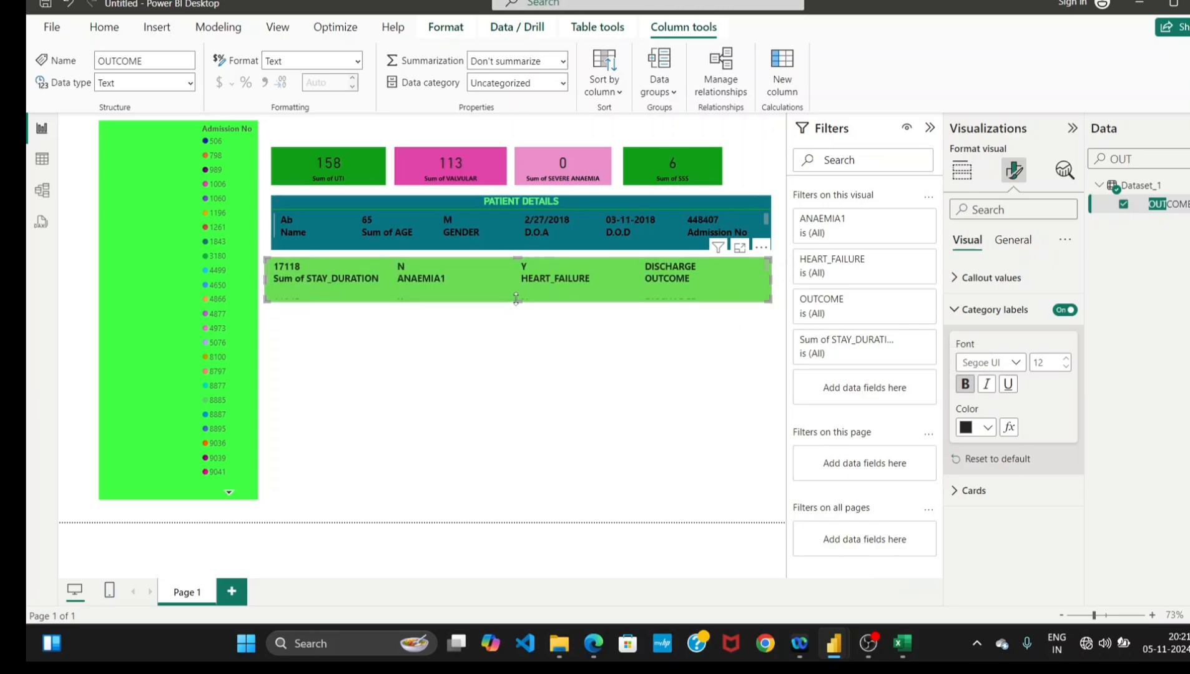
drag(515, 297, 518, 294)
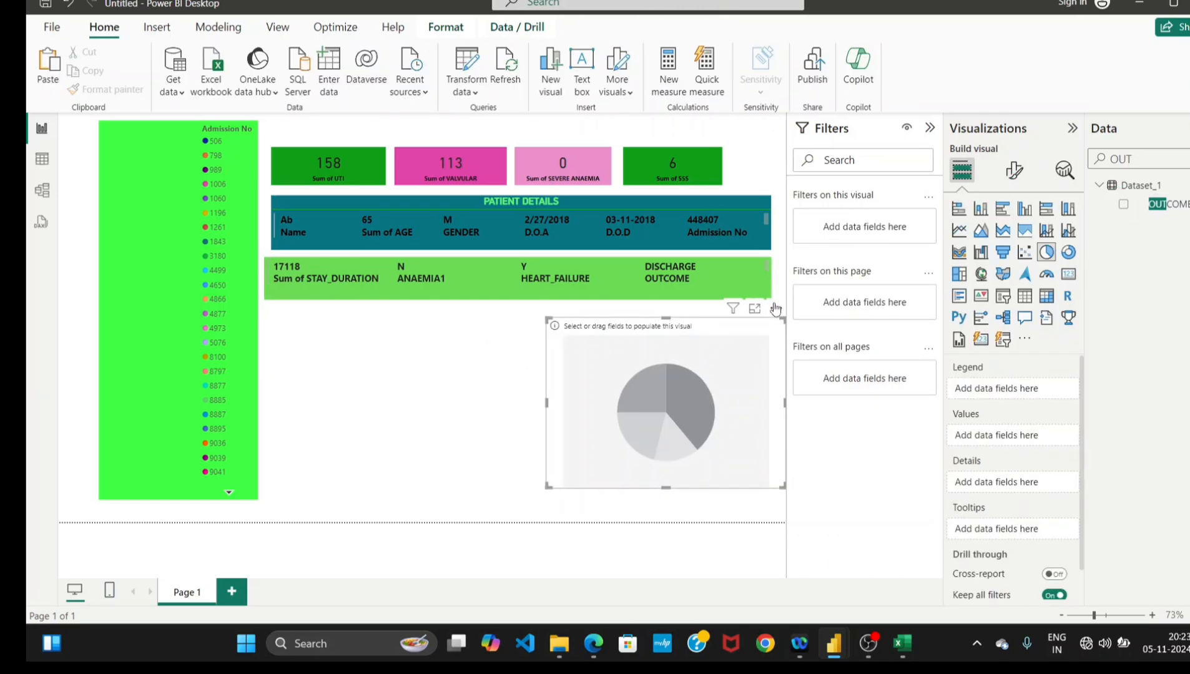
Remove the misplaced empty pie chart, add a new one below the green multi-row card and narrow it from its left edge.
click(775, 308)
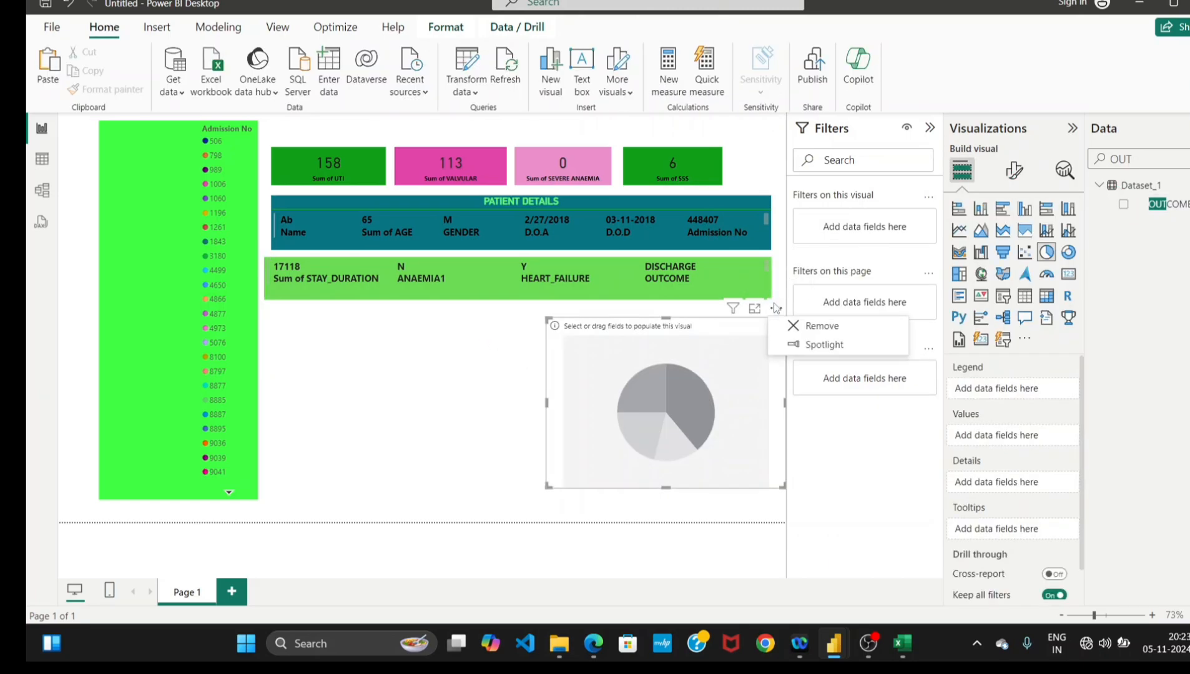
click(814, 323)
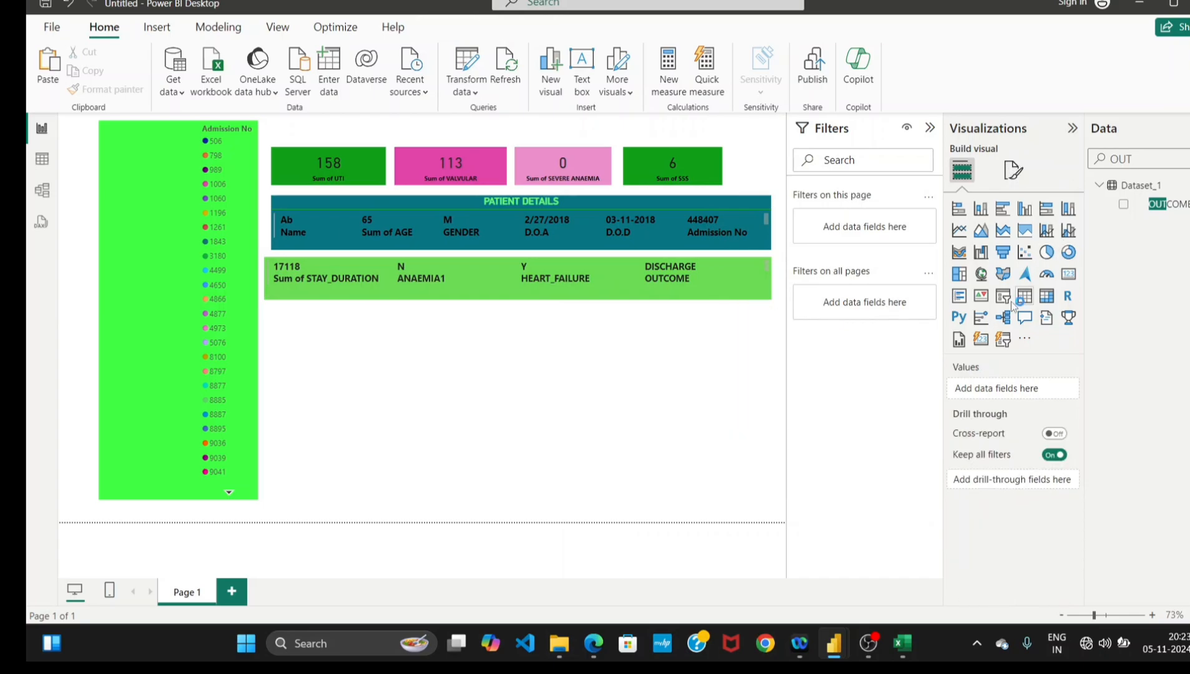
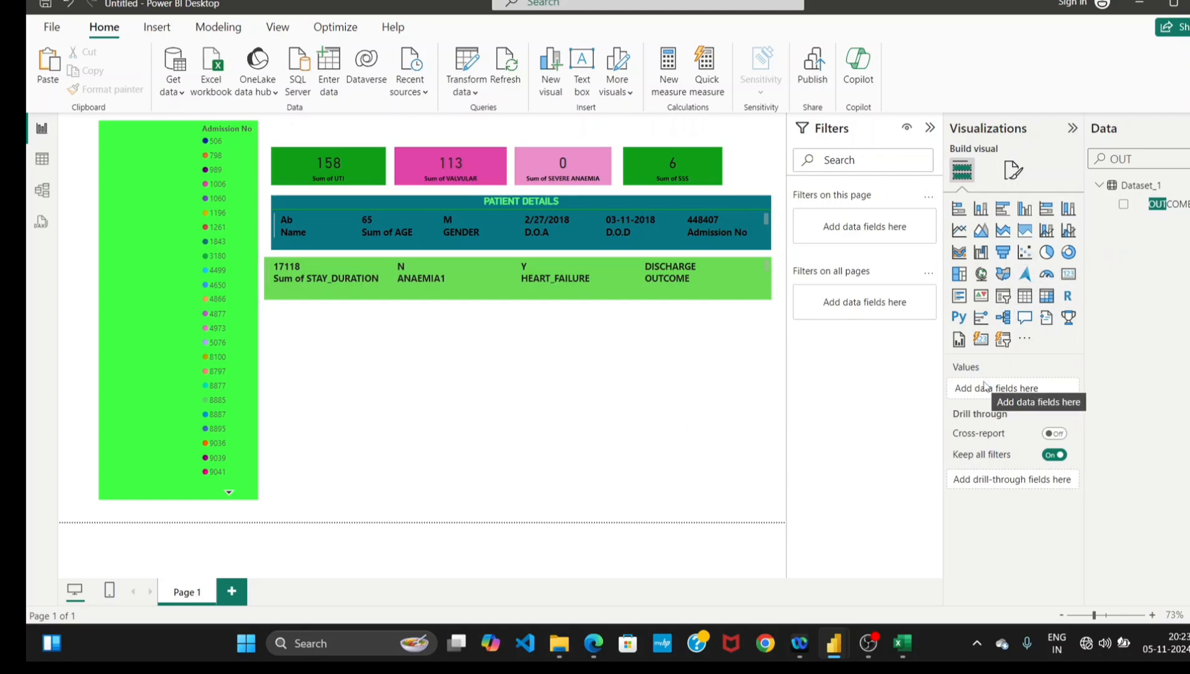
click(1047, 254)
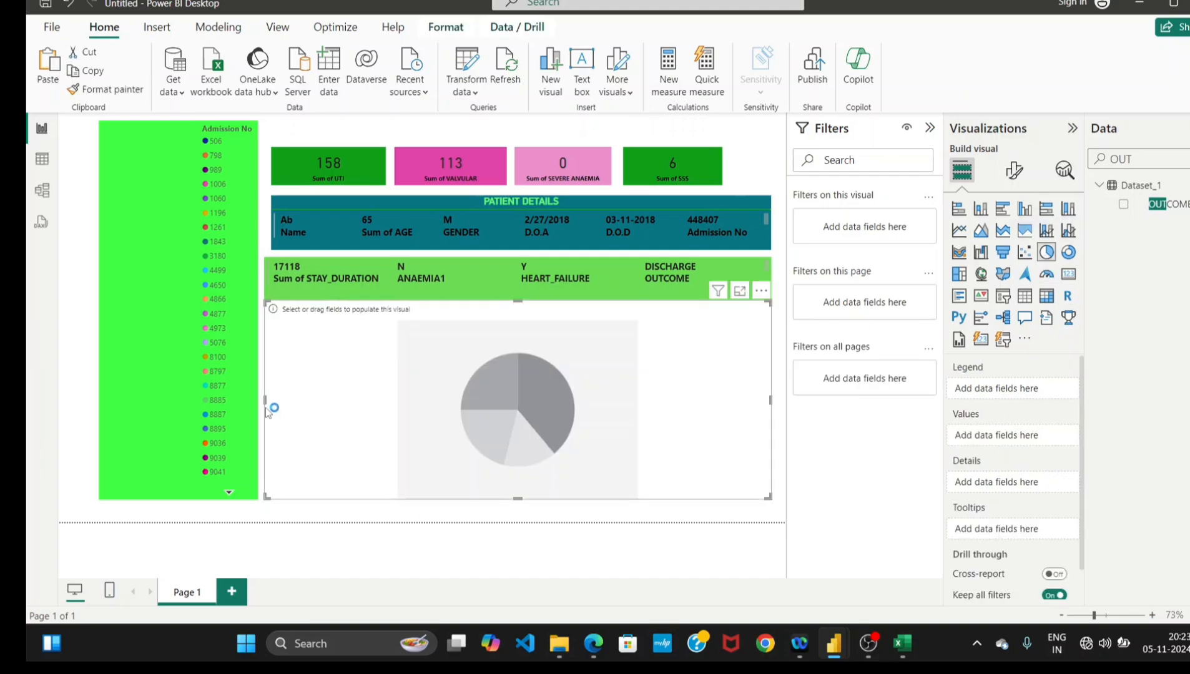
drag(266, 401, 493, 403)
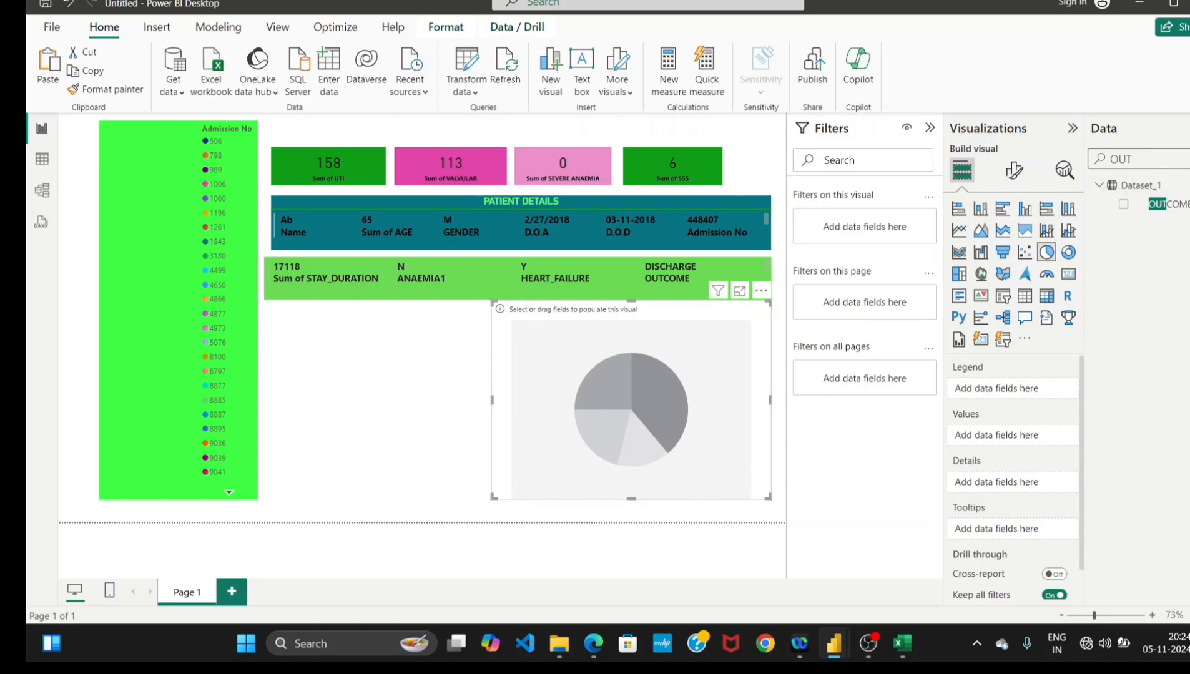
Find the BNP field in Dataset_1 and add it as the pie chart's legend.
click(1188, 159)
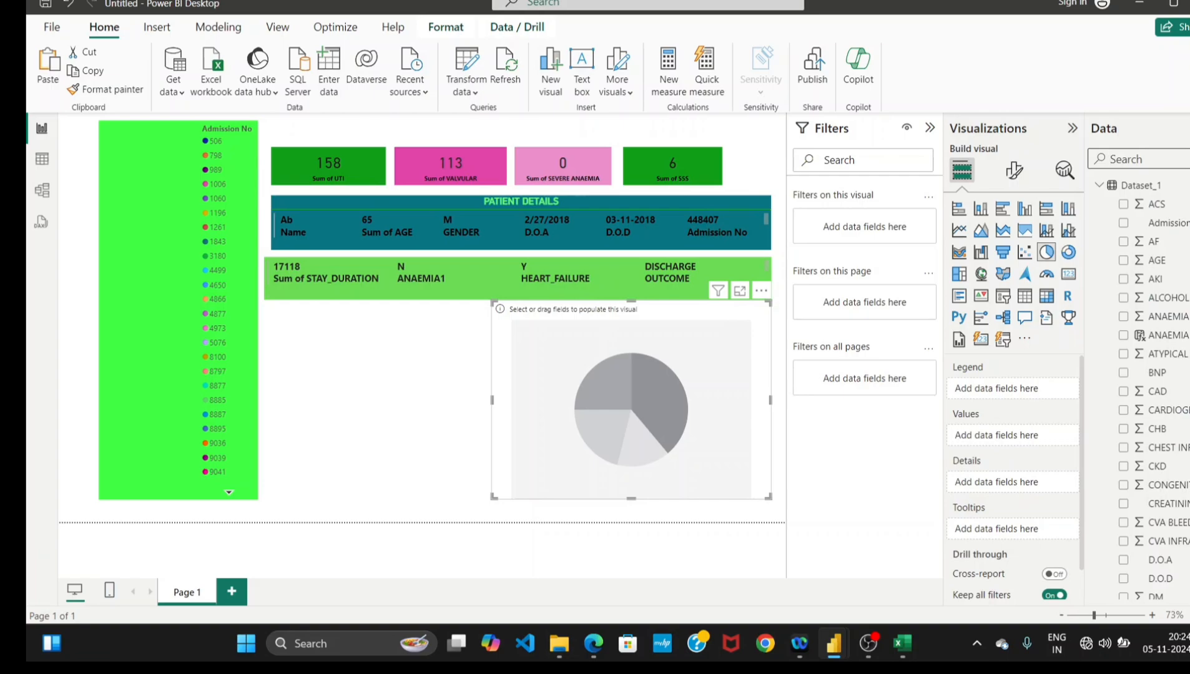
text(P)
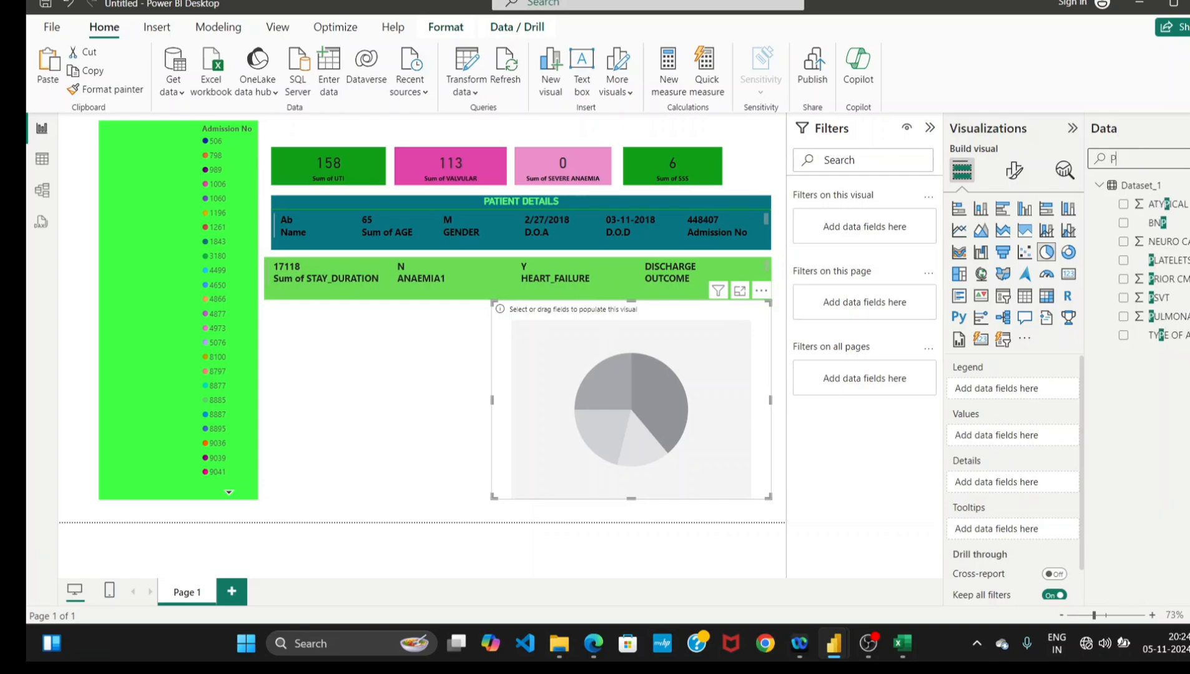
key(BackSpace)
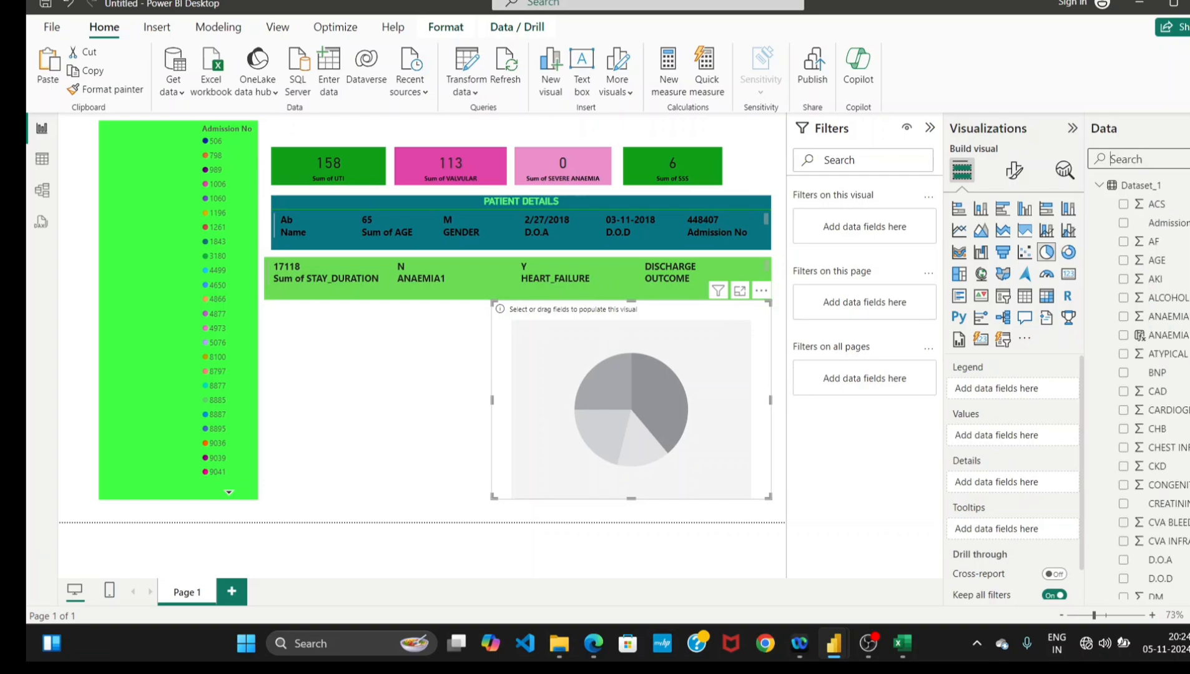
text(BNP)
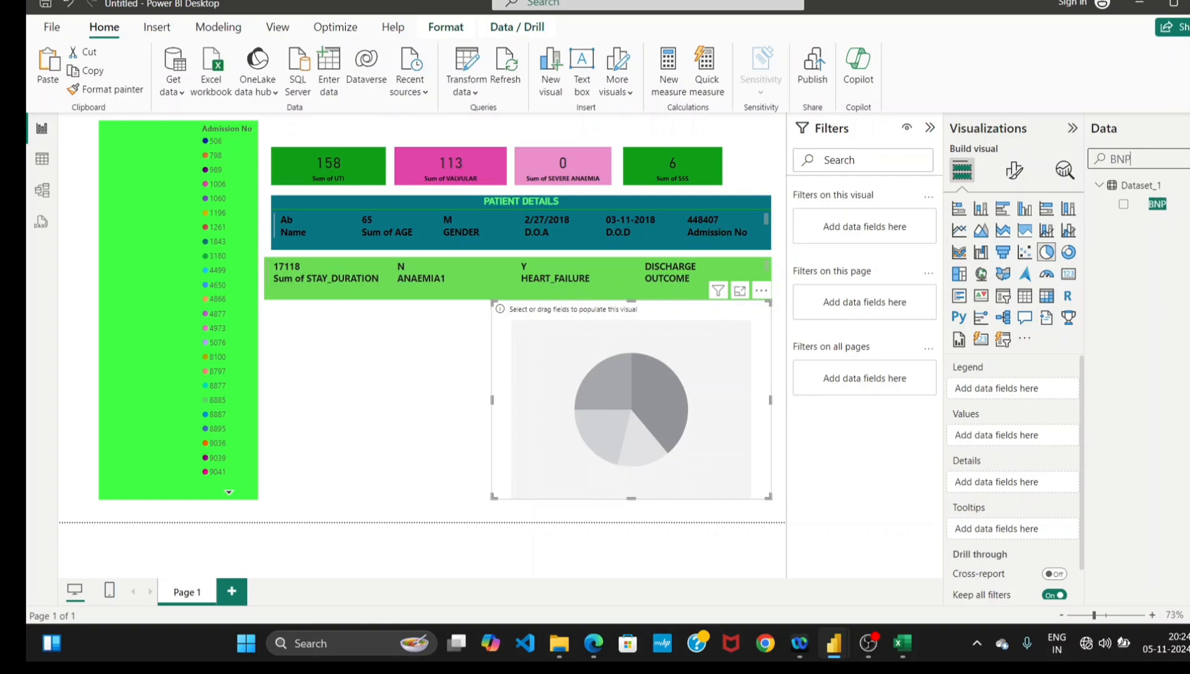
click(1123, 205)
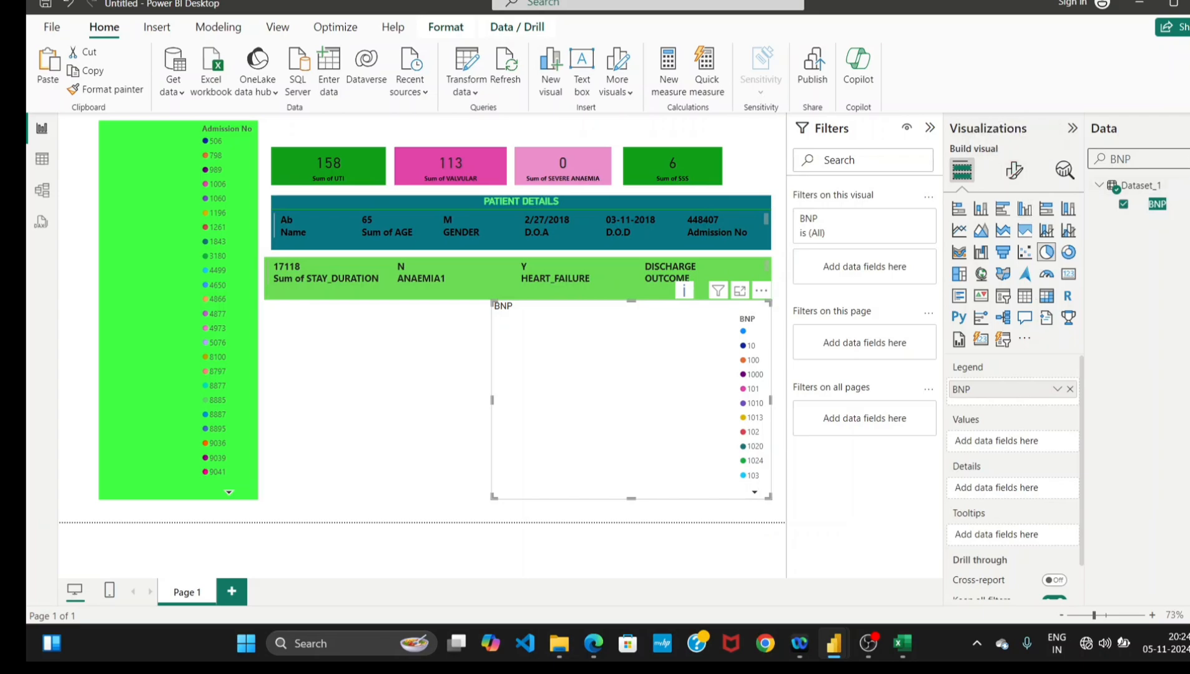
Add the CHEST INFECTION field as the pie chart's values and clear the cross-highlighting from the report.
click(1189, 159)
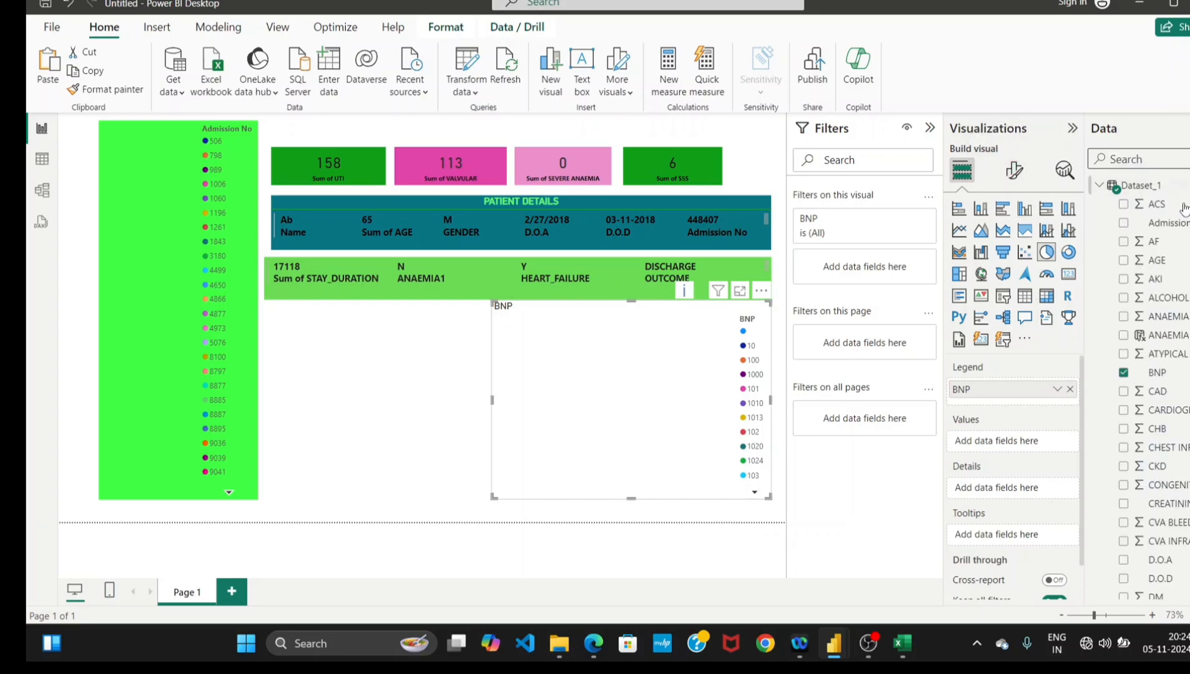
click(1161, 160)
text(CHE)
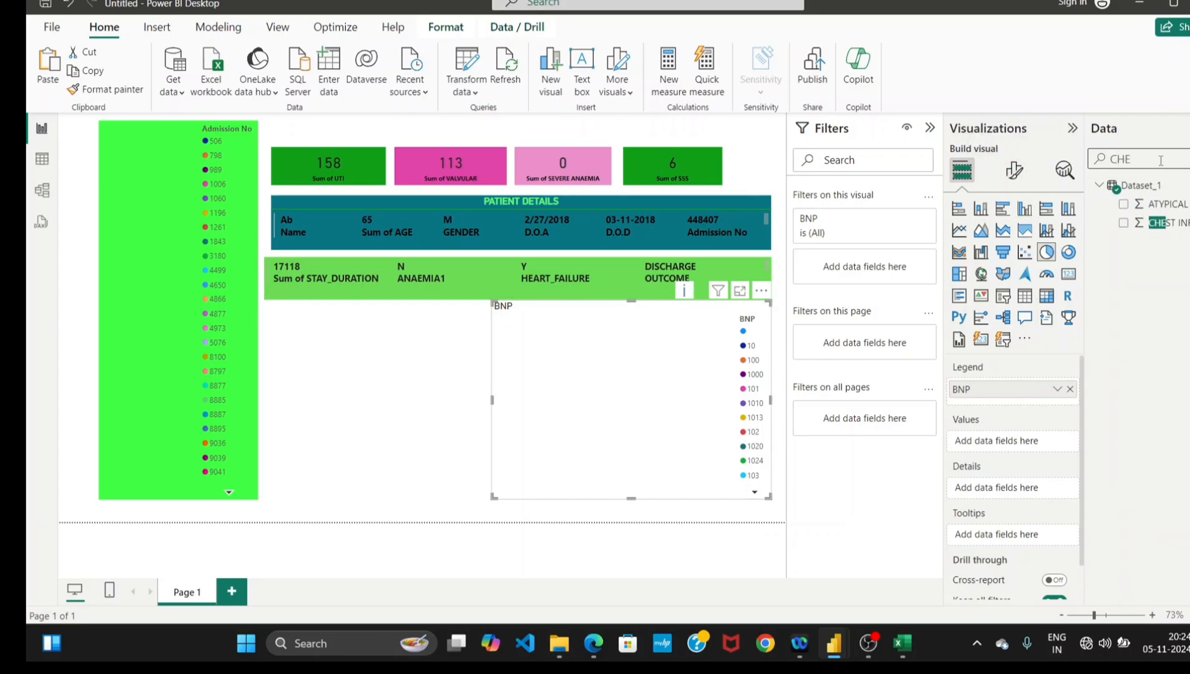
click(1123, 223)
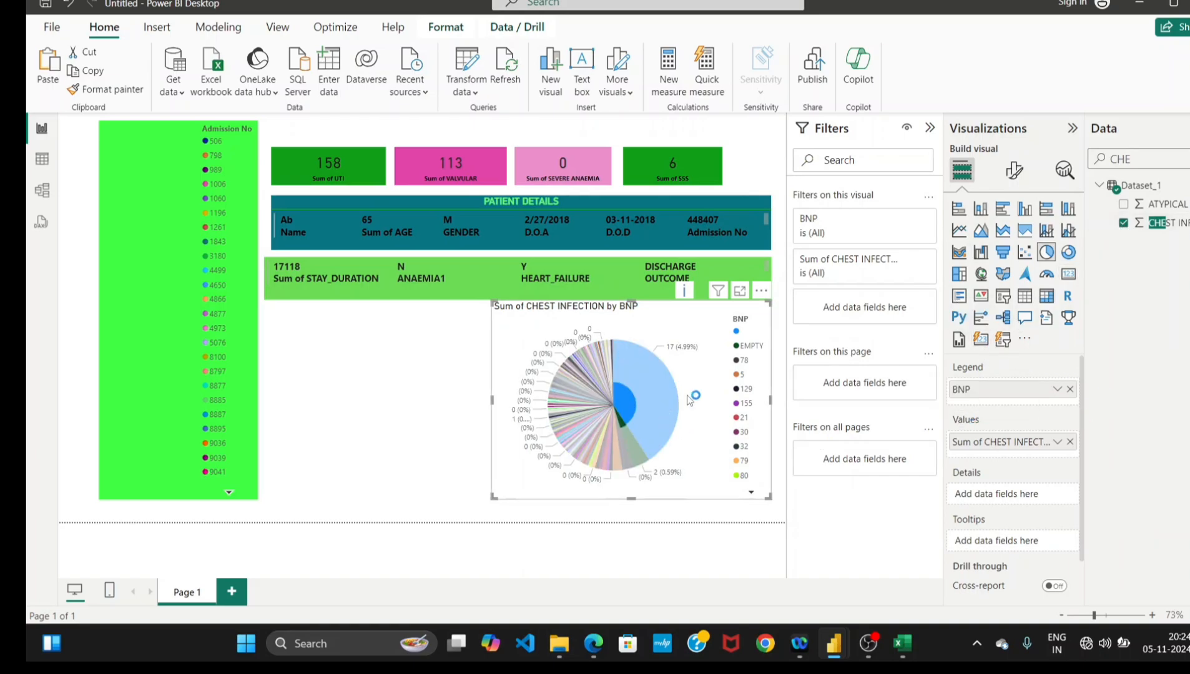
click(650, 414)
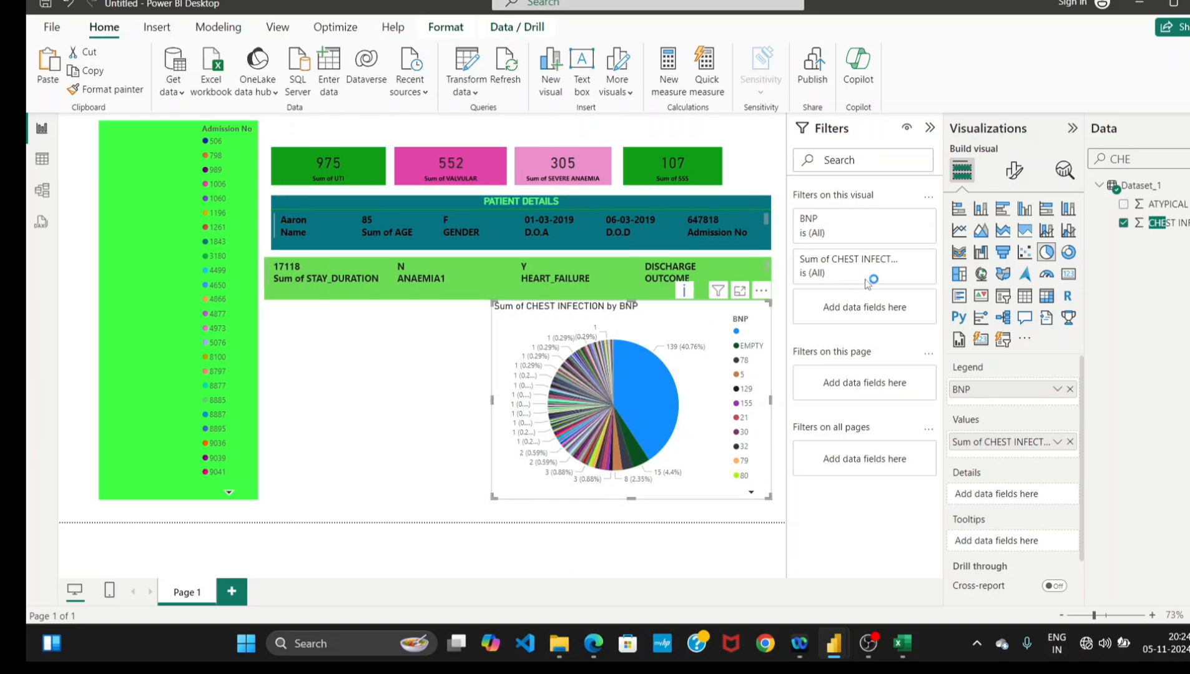
Clear the default title text of the pie chart in its general title formatting.
click(1016, 175)
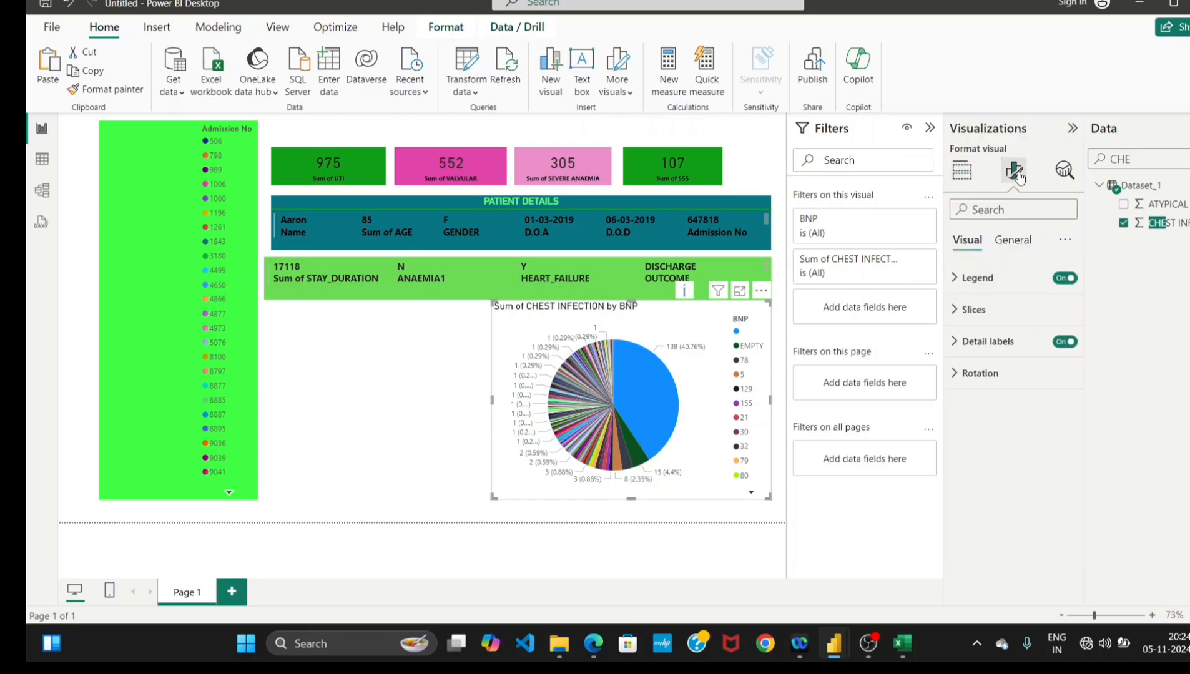
click(1006, 248)
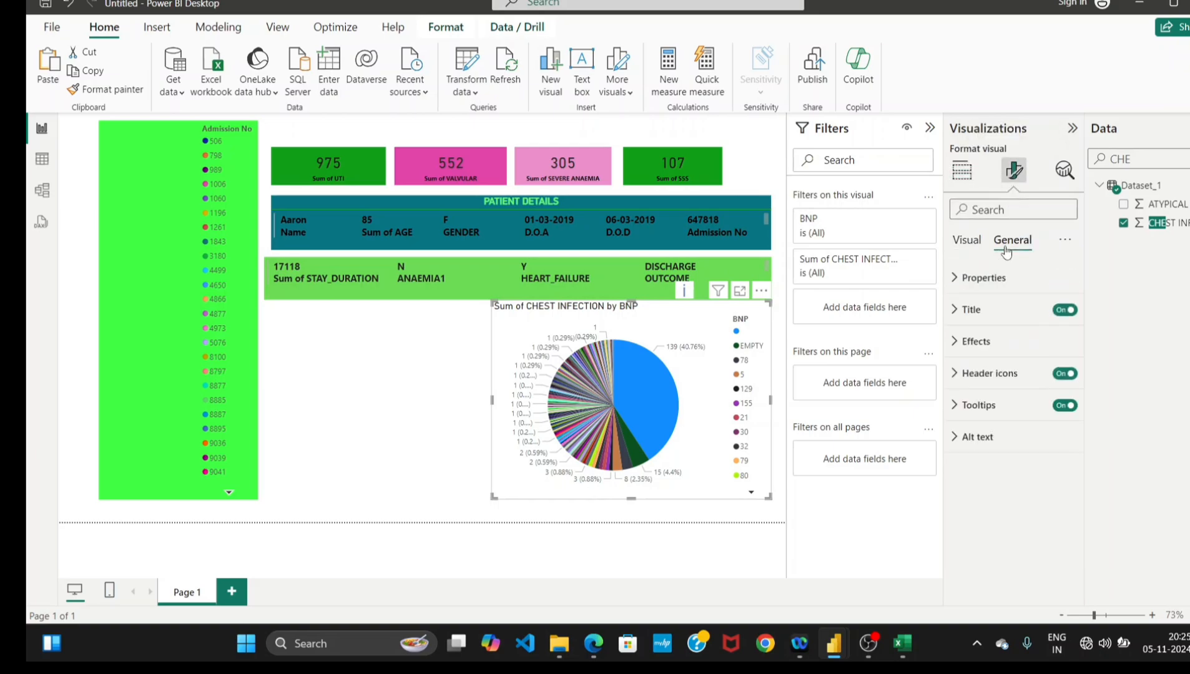
click(971, 310)
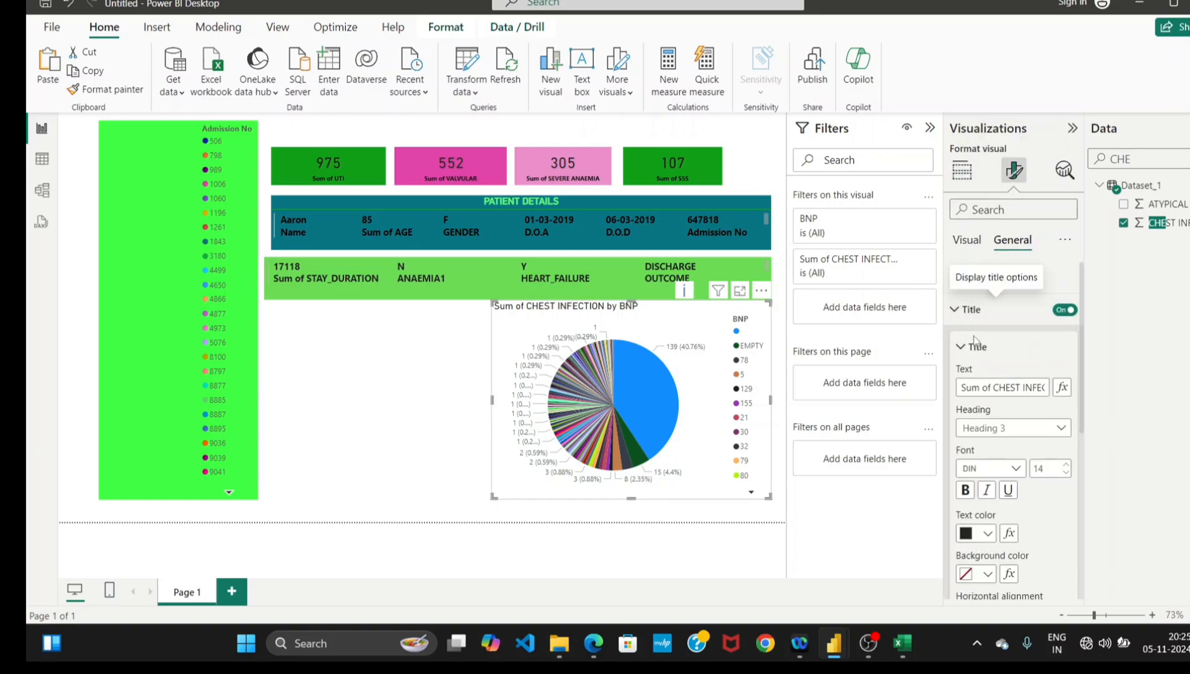
click(1024, 388)
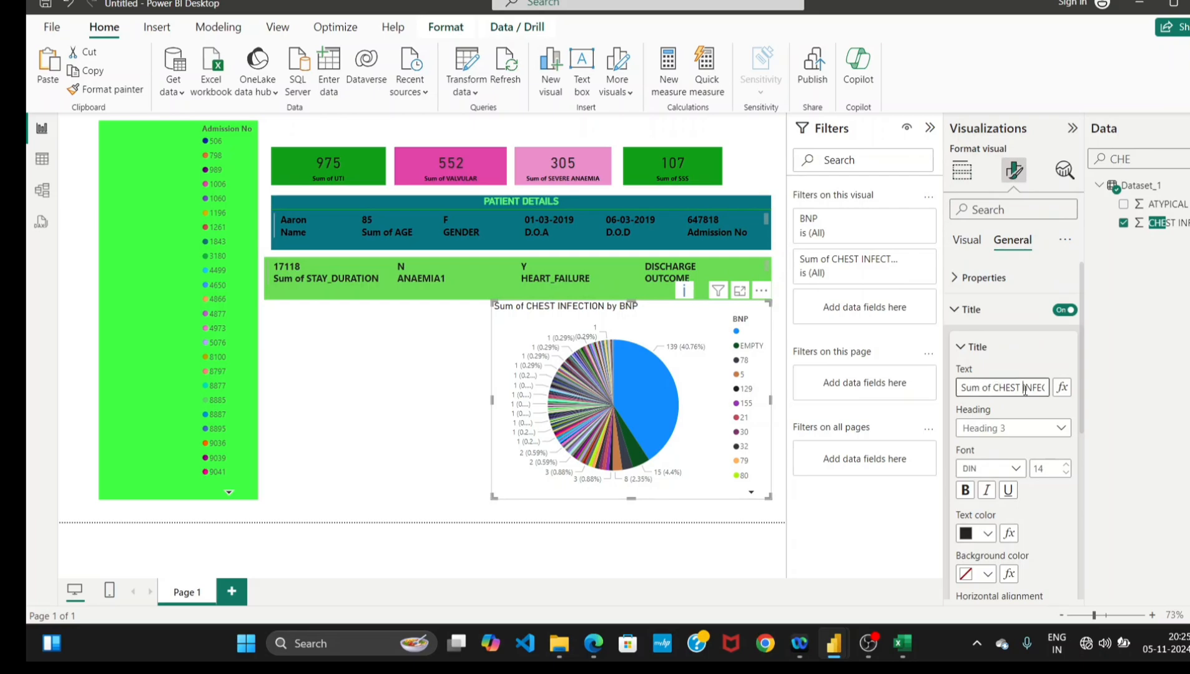
key(ctrl+a)
key(BackSpace)
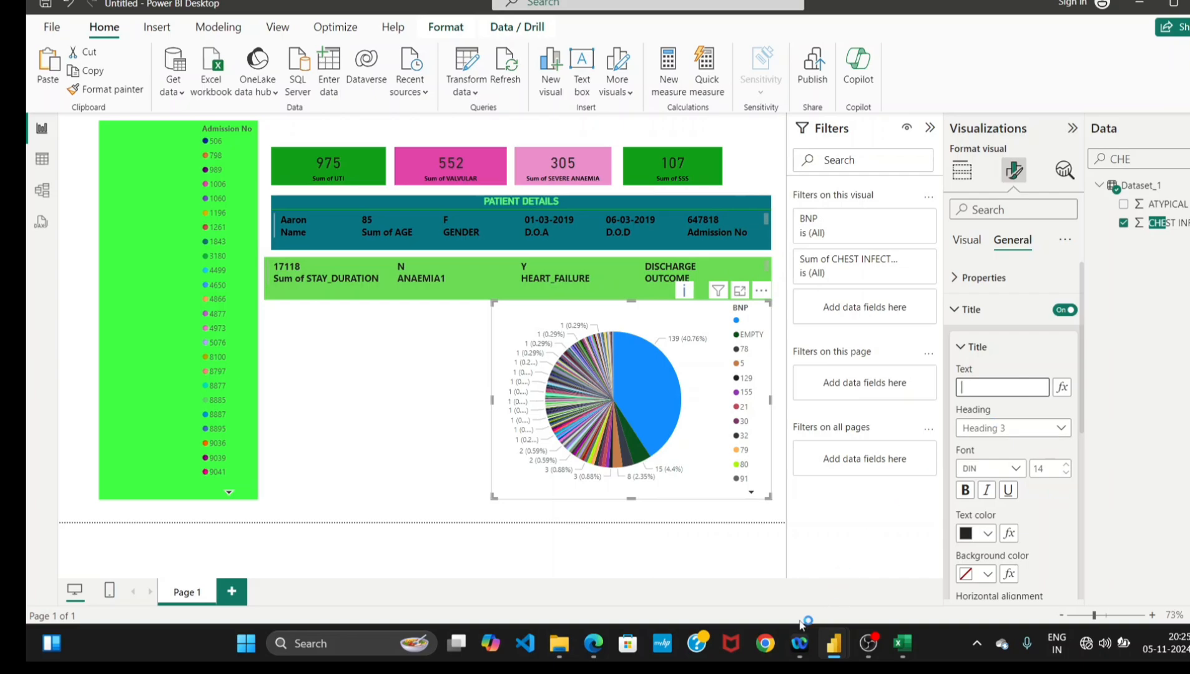
Check the title and fields of the pie chart in the 22OCTOBER report and return to the untitled report.
mouse_move(837, 652)
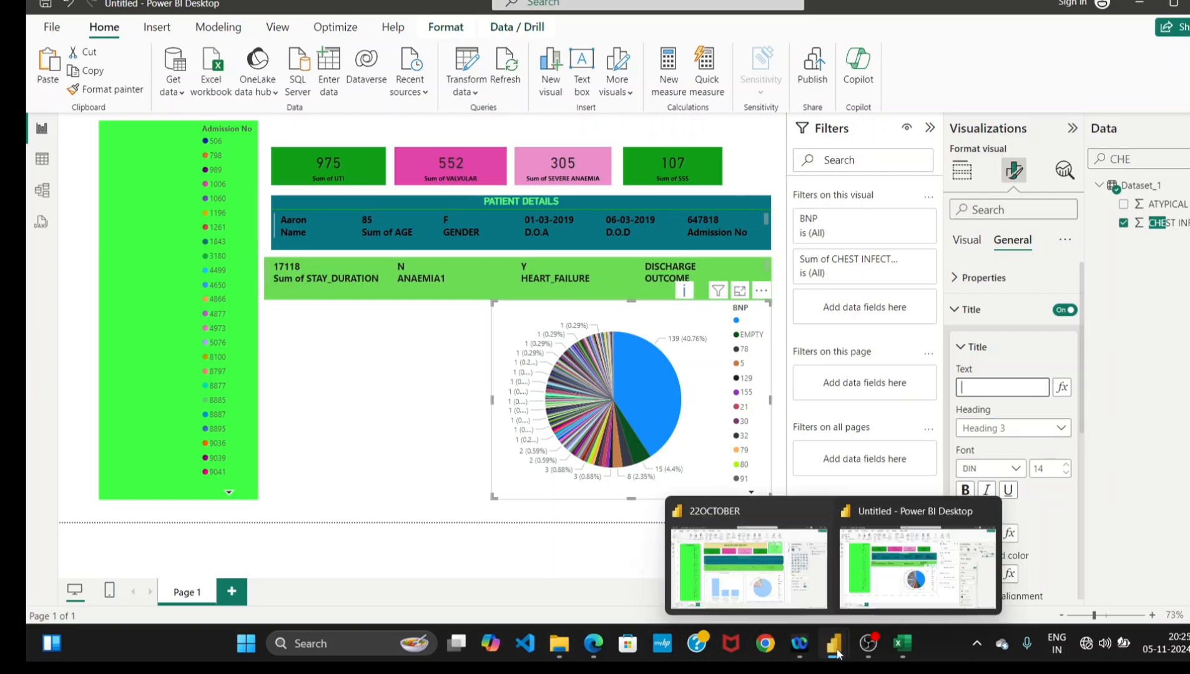
click(747, 556)
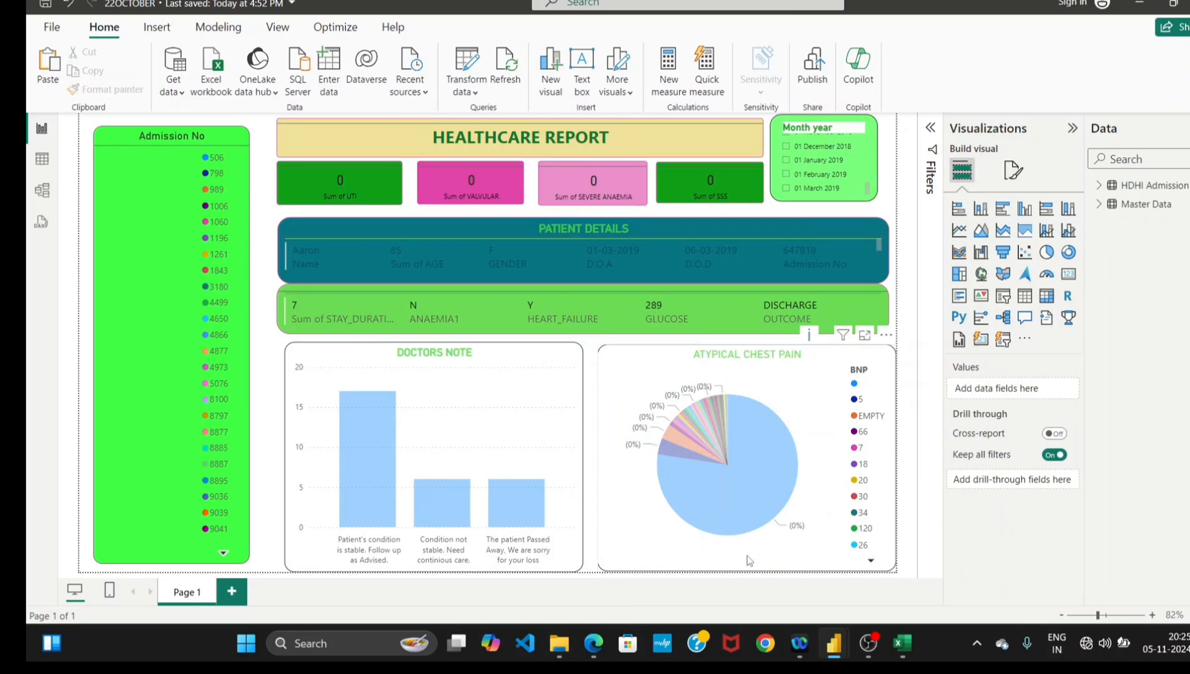
click(749, 560)
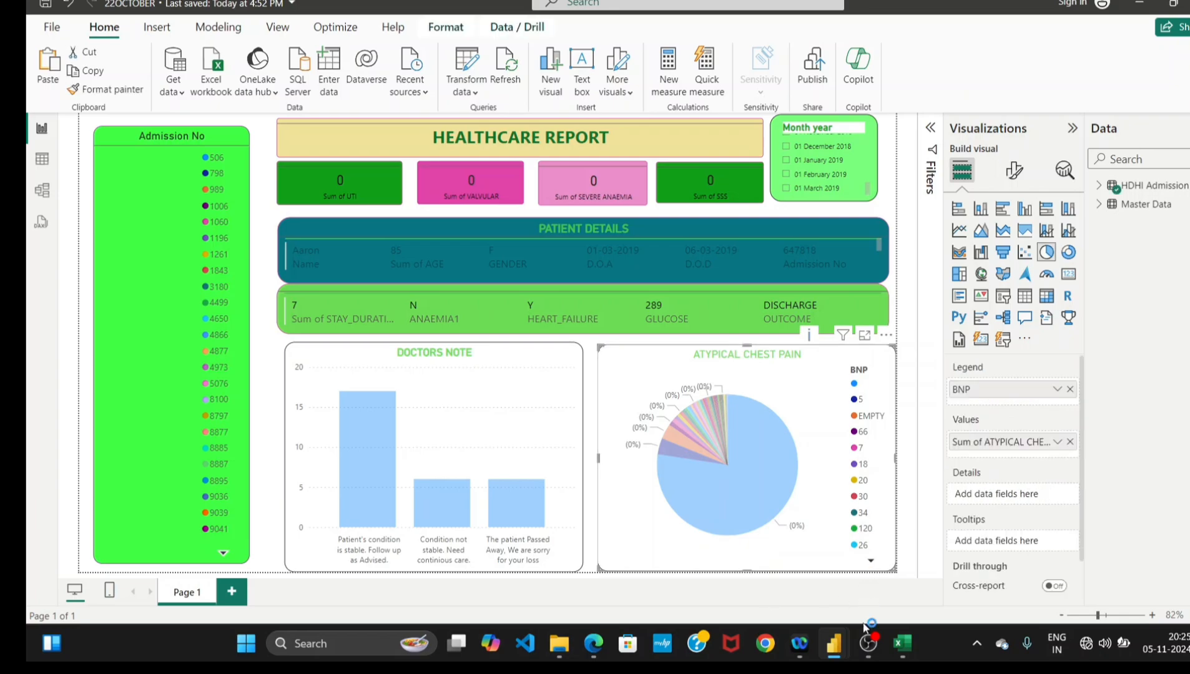
mouse_move(832, 654)
click(887, 591)
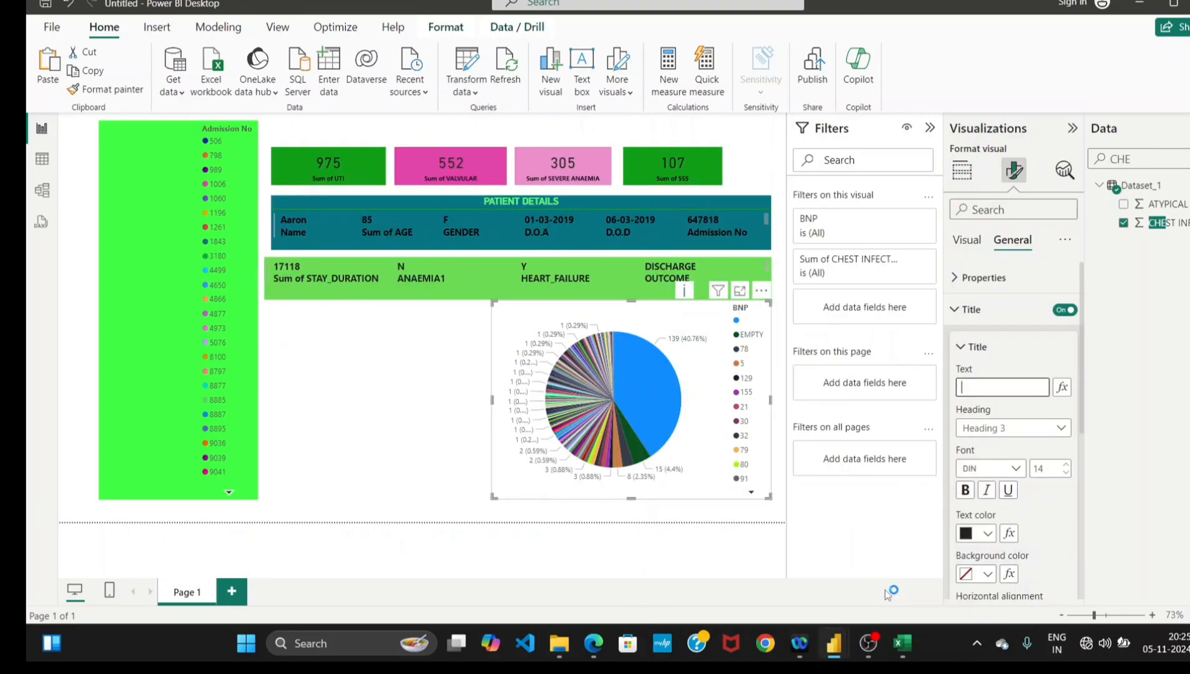
click(1001, 383)
click(964, 348)
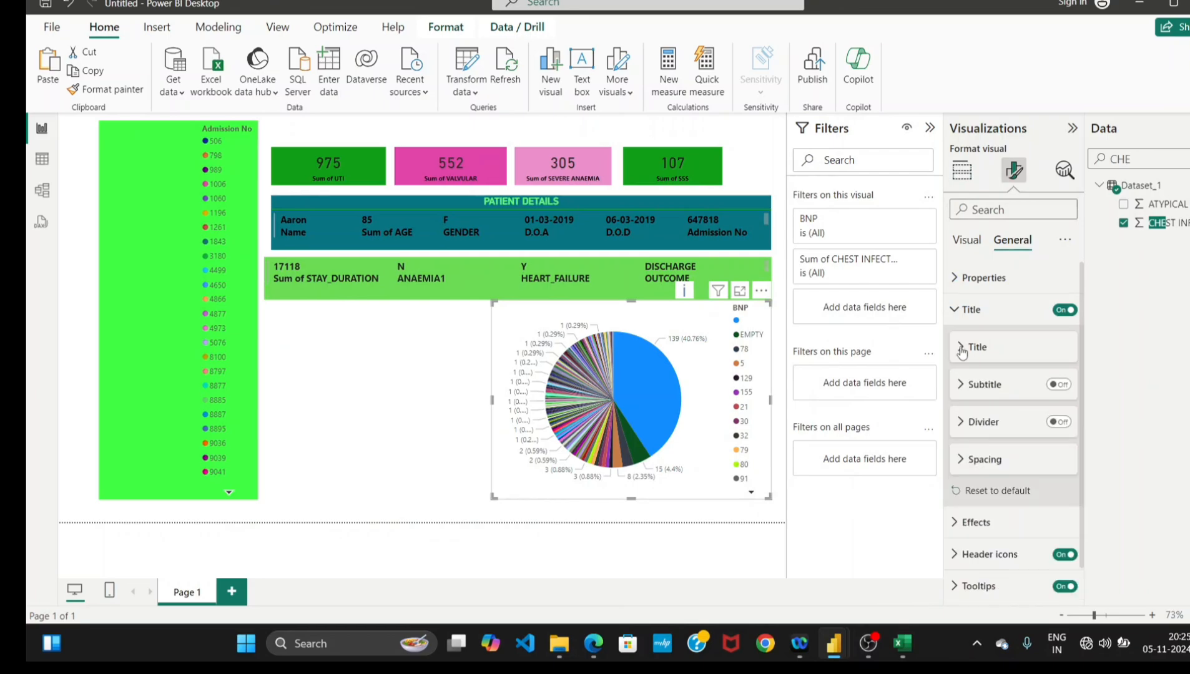
click(958, 310)
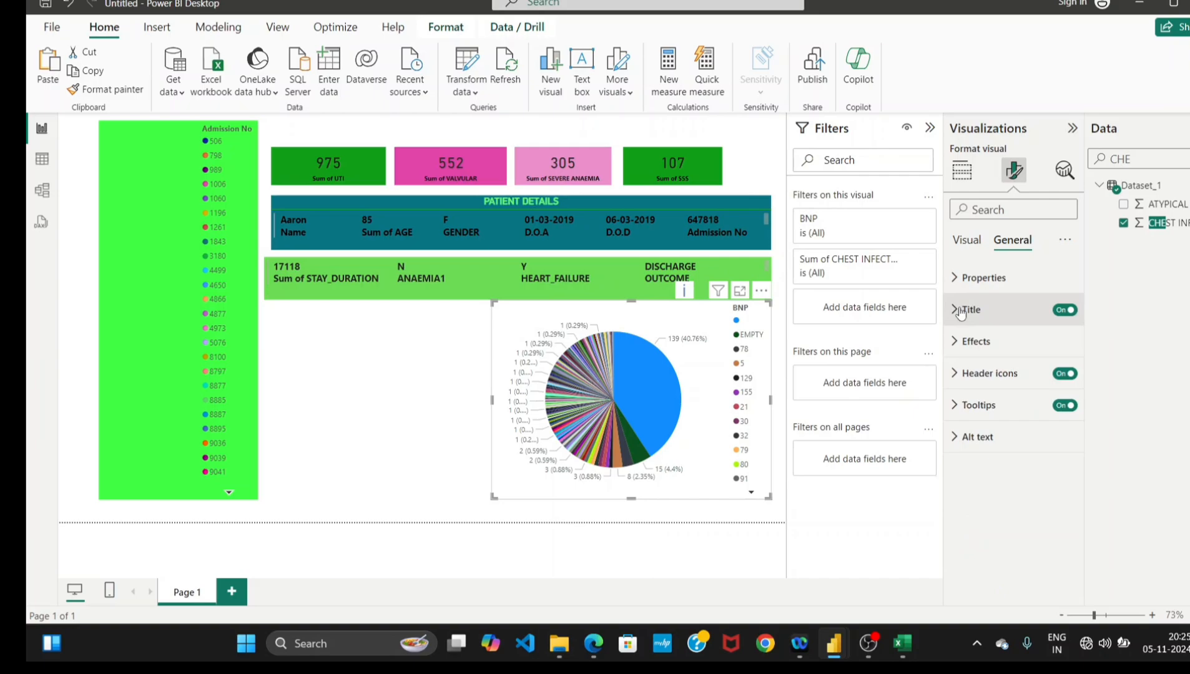
click(1064, 310)
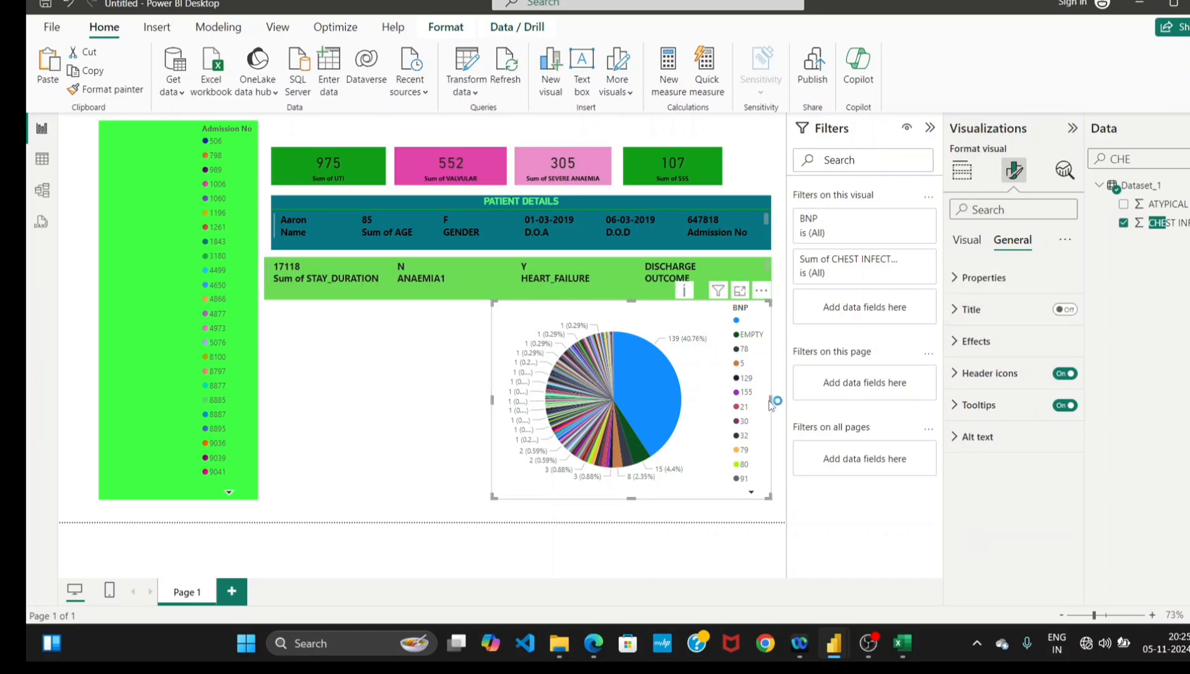
click(960, 311)
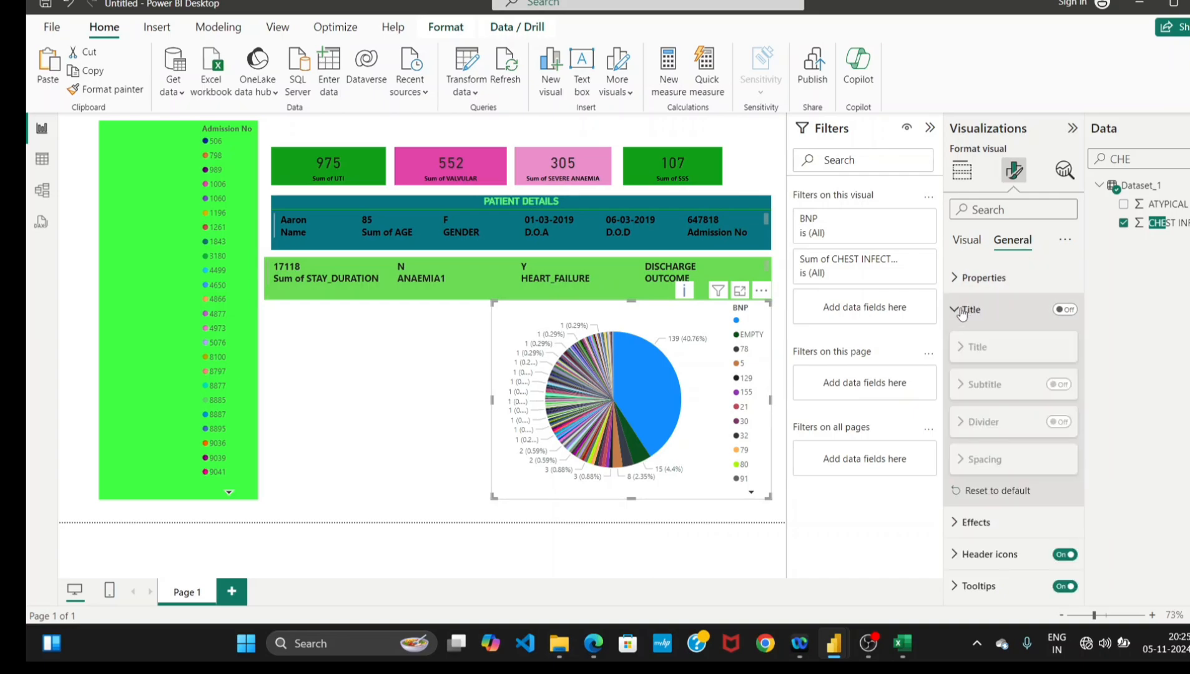
click(1066, 310)
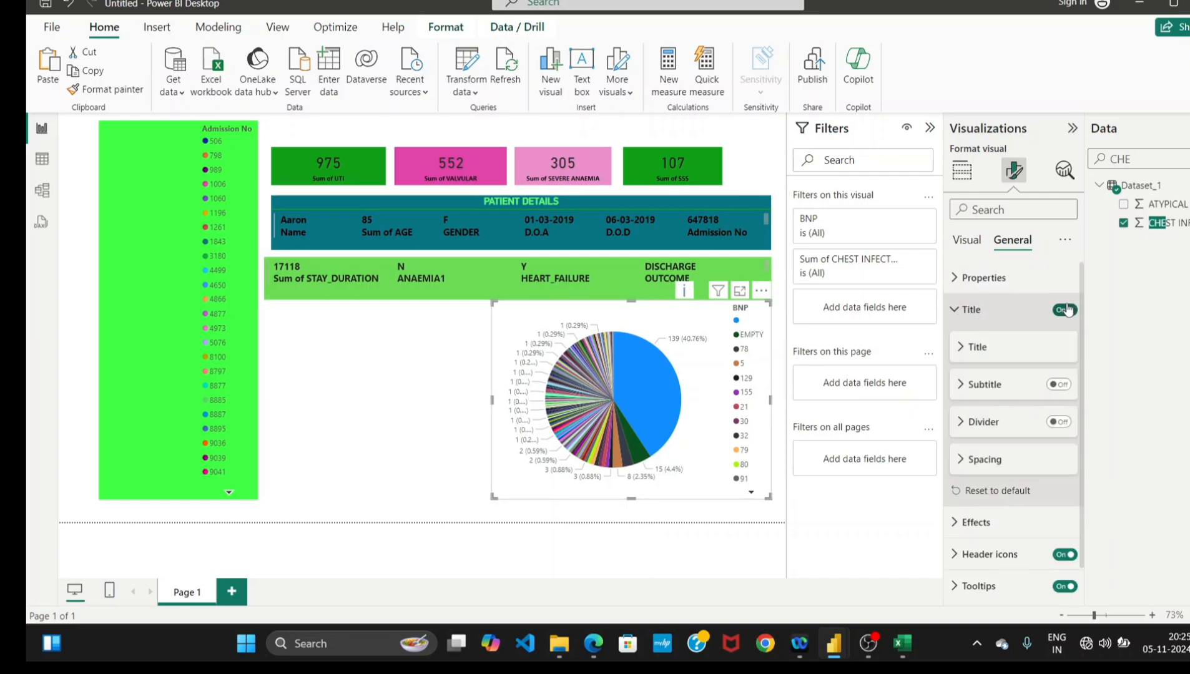
click(962, 352)
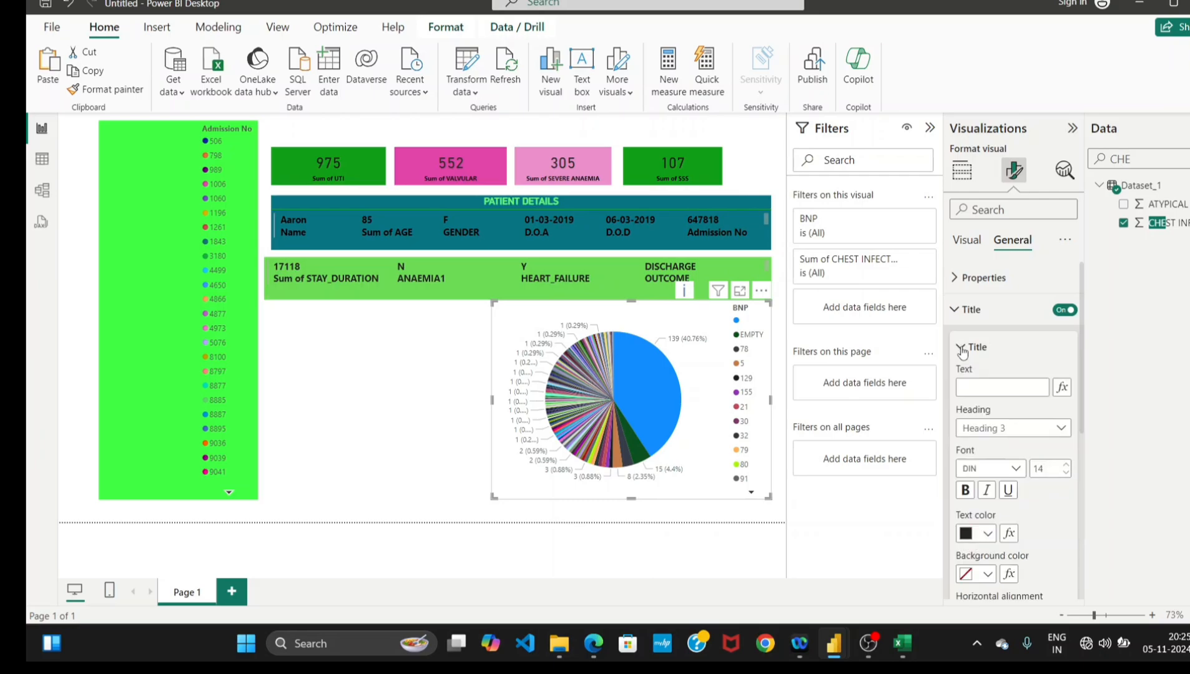
Set the pie chart's title text to ATYPICAL CHEST PAIN.
click(974, 386)
text(ATYPICAL CHES)
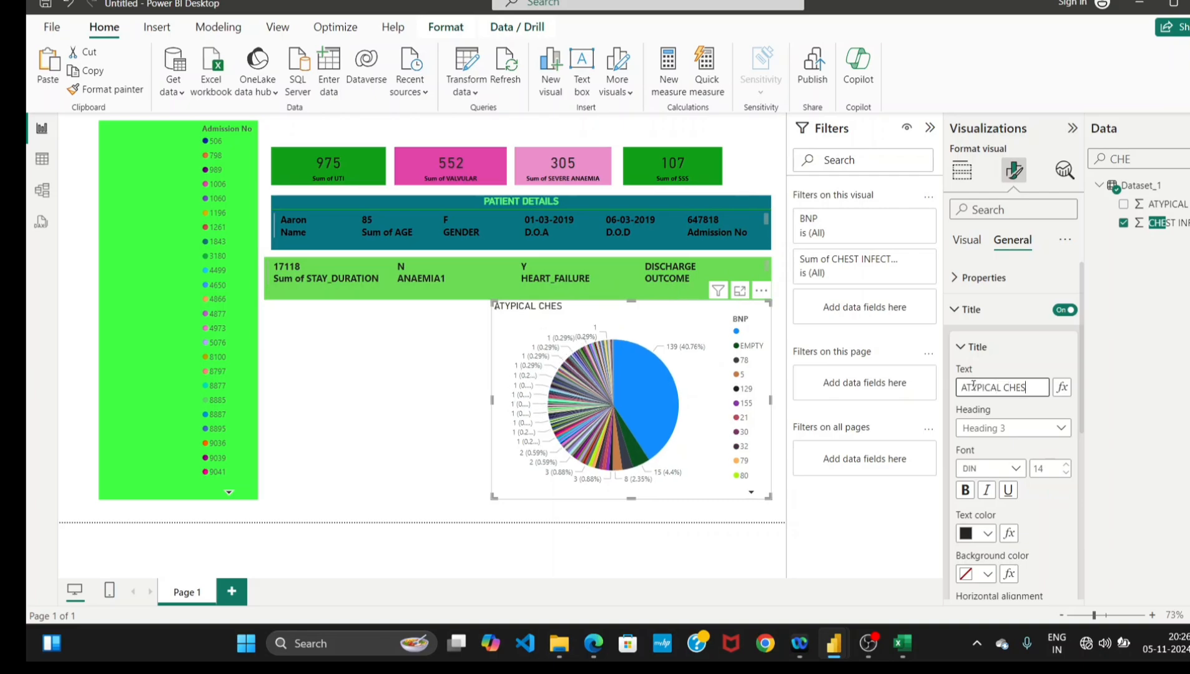
text(T PAIN)
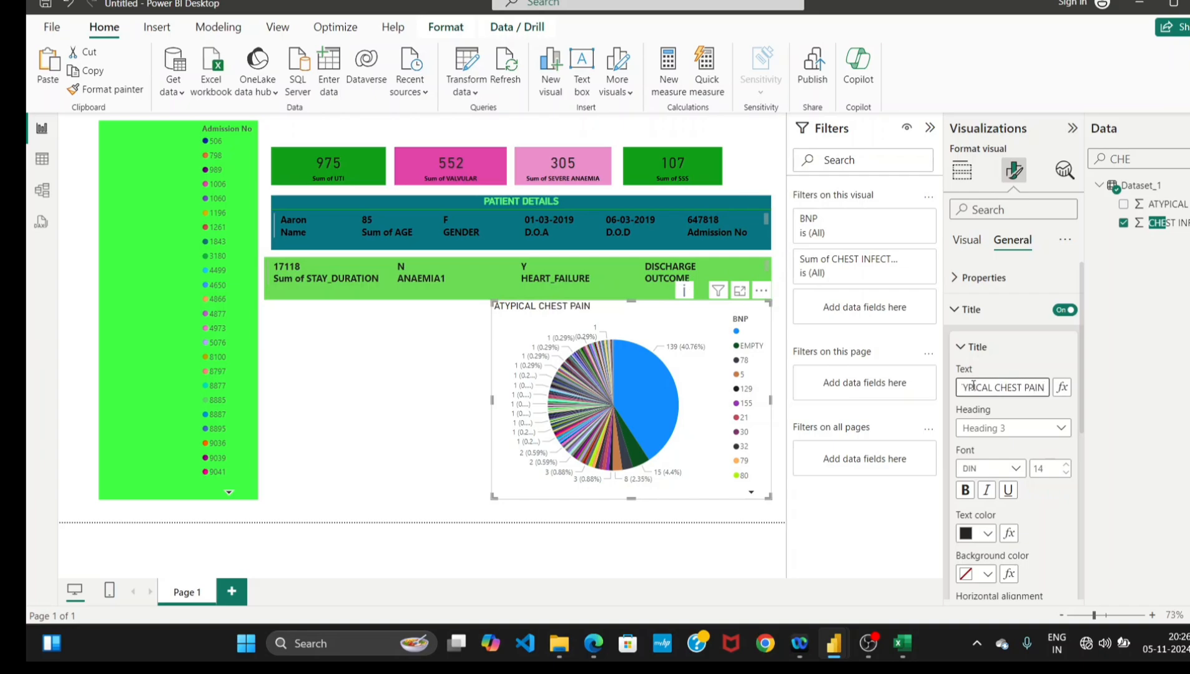
click(1084, 361)
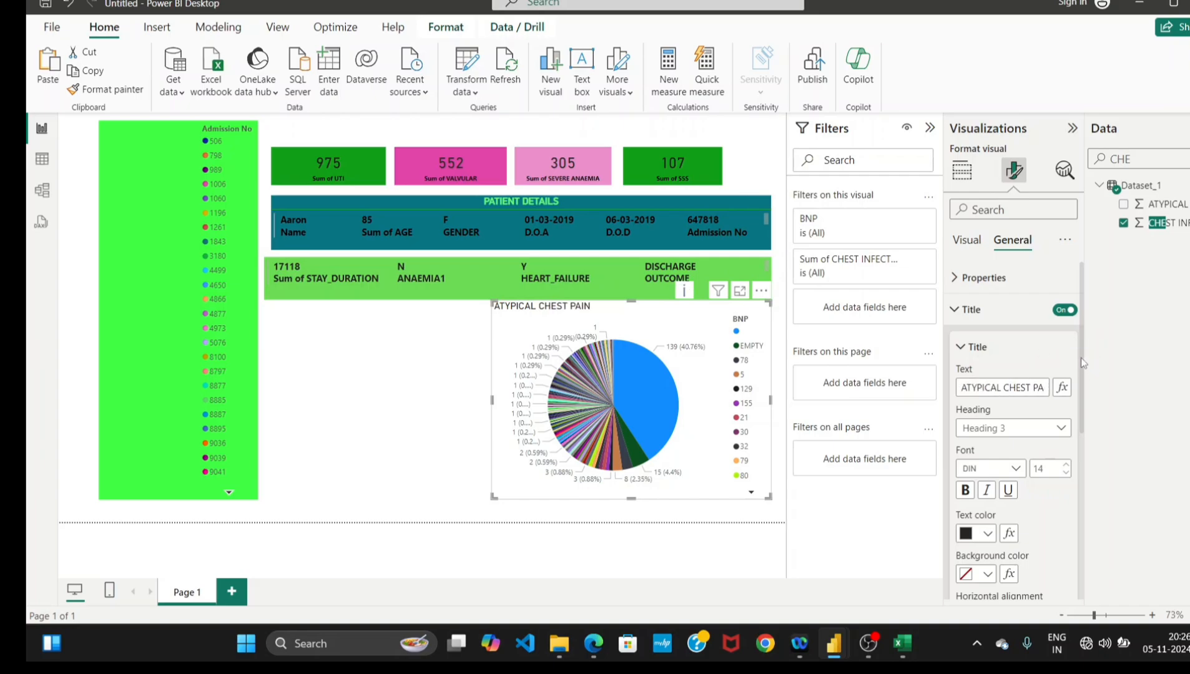
Center the pie chart's ATYPICAL CHEST PAIN title and color its text light green (#71F278).
drag(1082, 362, 1080, 409)
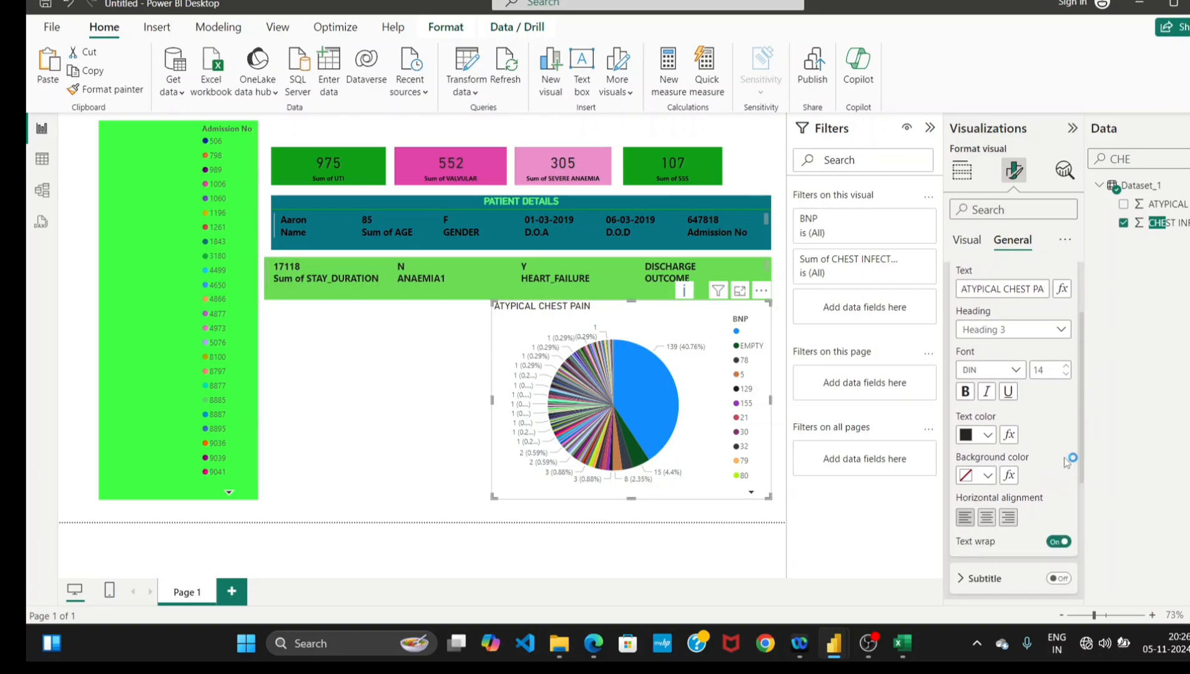
click(991, 520)
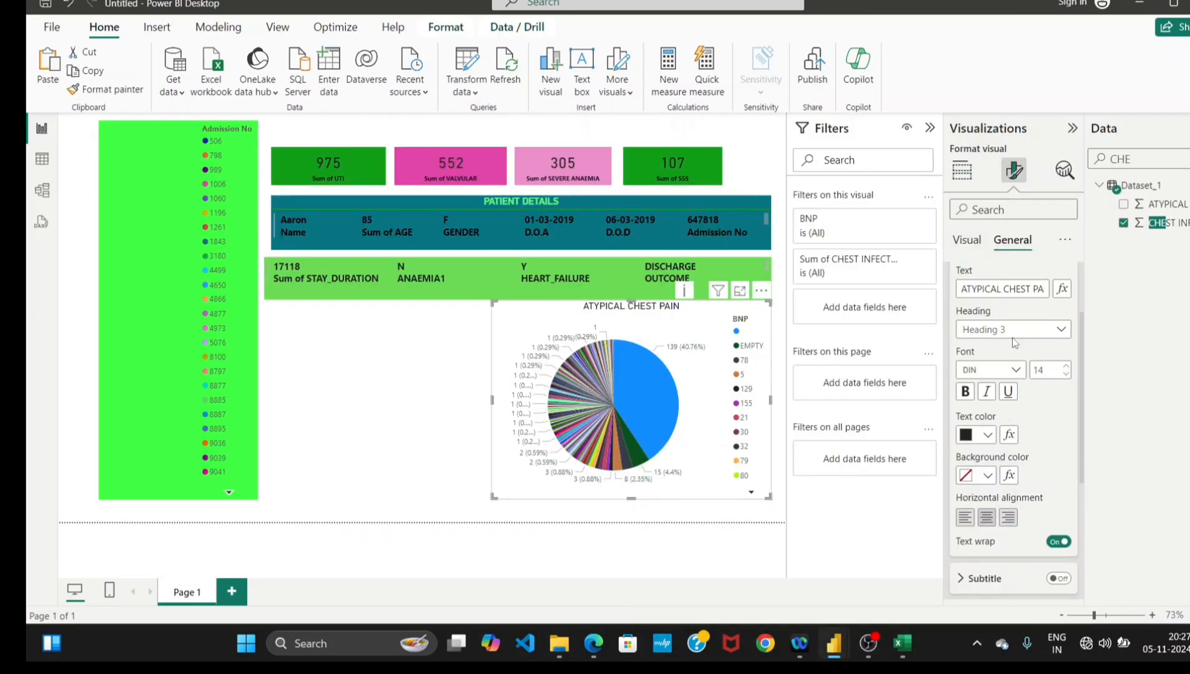
click(988, 435)
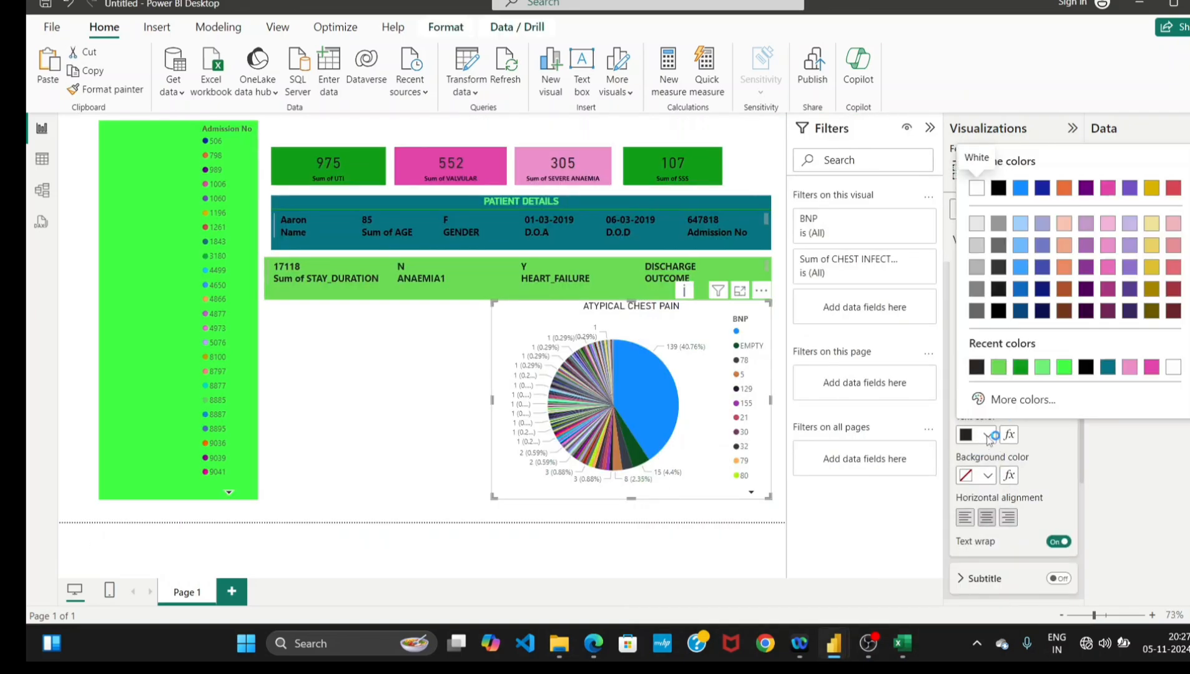
click(1021, 373)
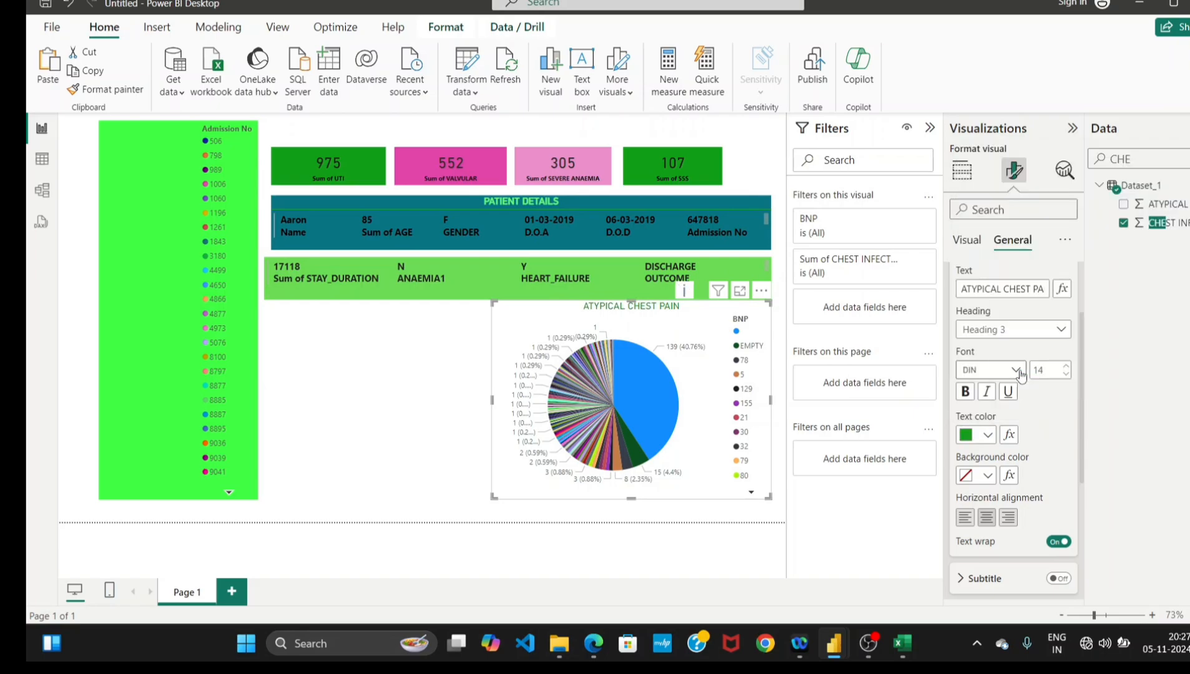
click(988, 435)
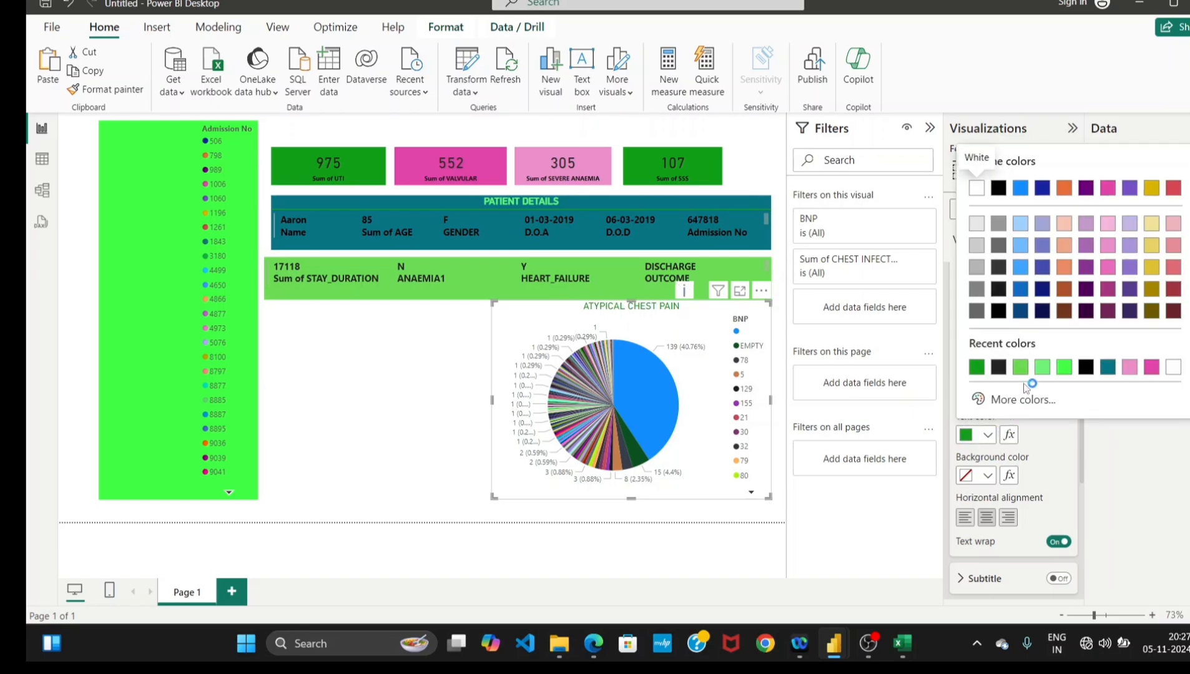
click(1043, 367)
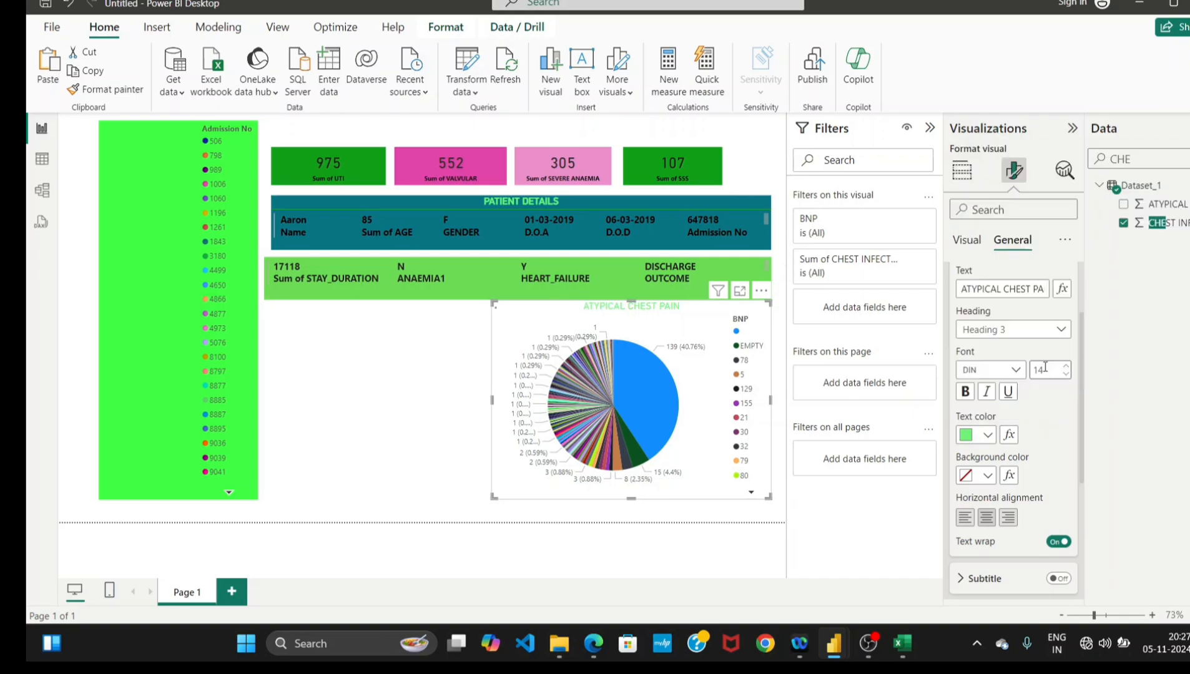
click(431, 420)
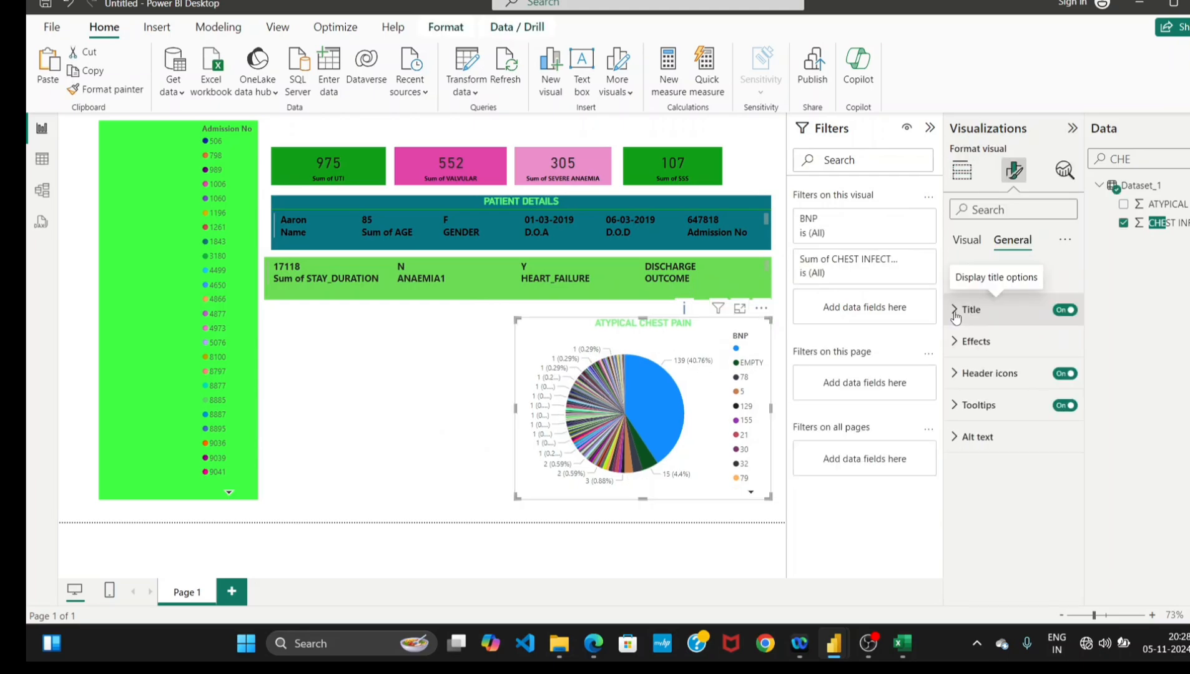
Change the pie chart's title text to the darker custom green #21B729.
click(955, 316)
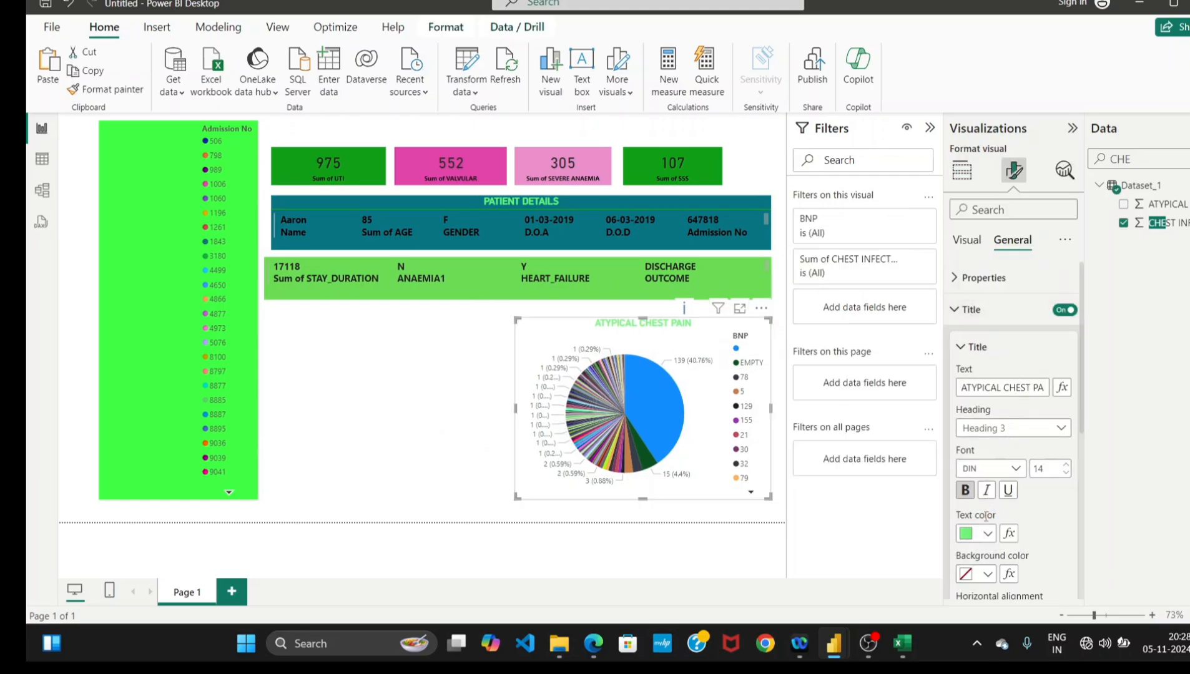
click(985, 536)
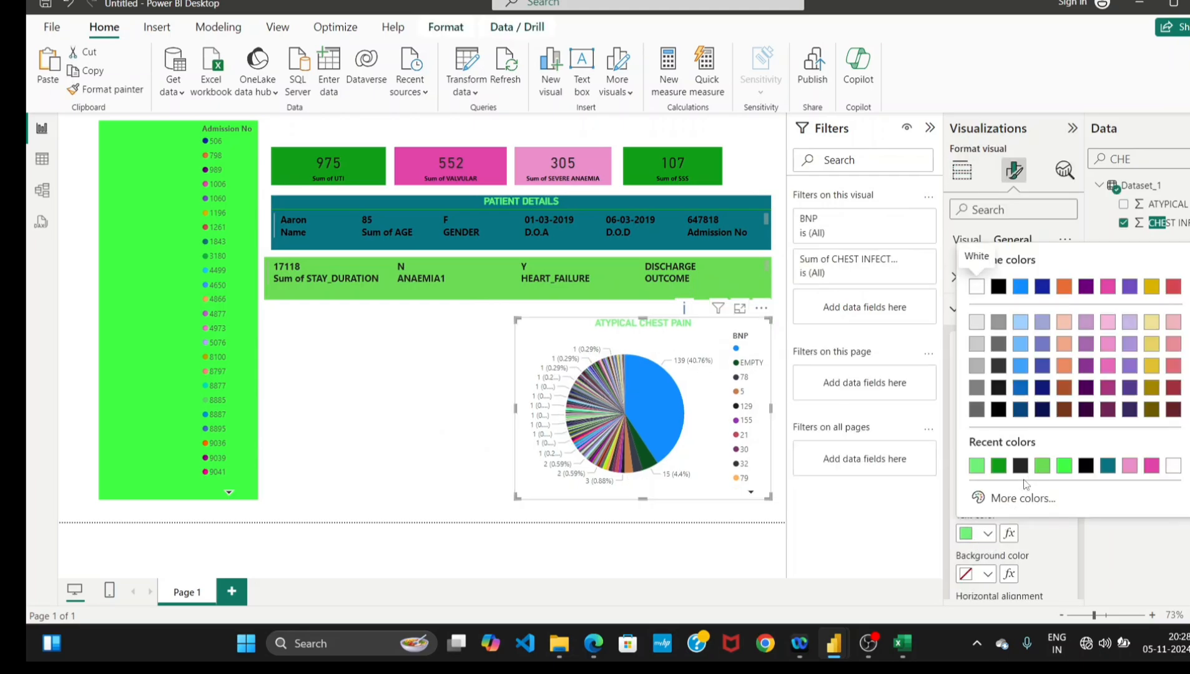
click(977, 497)
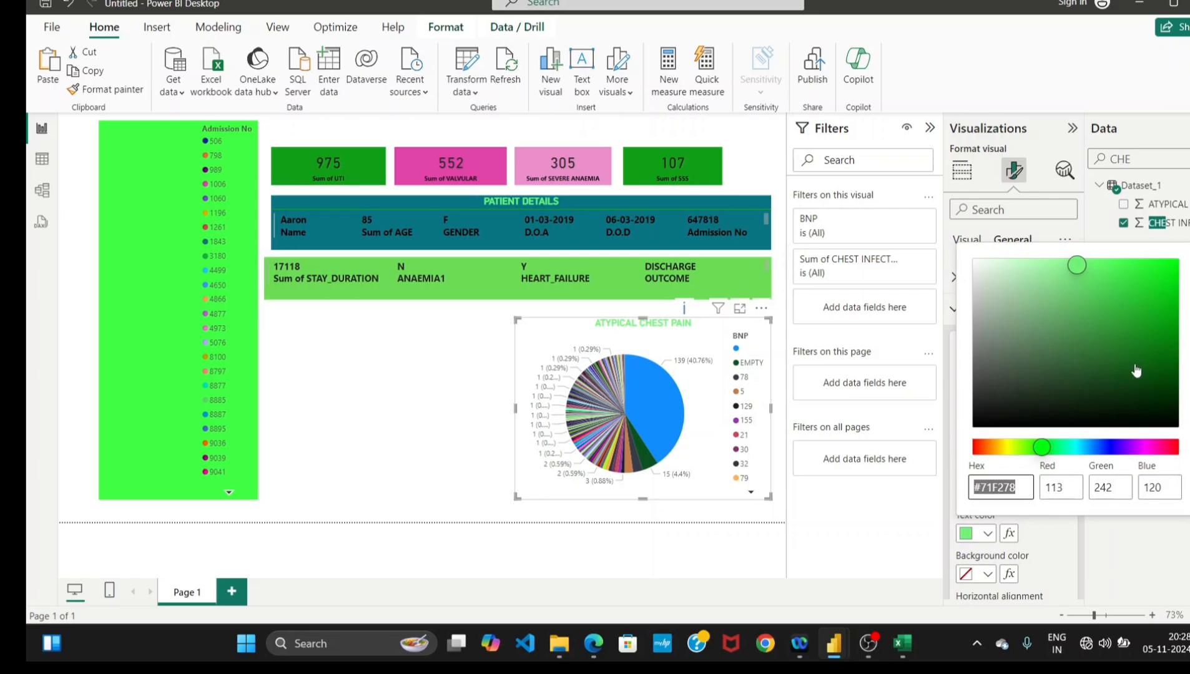
click(1137, 306)
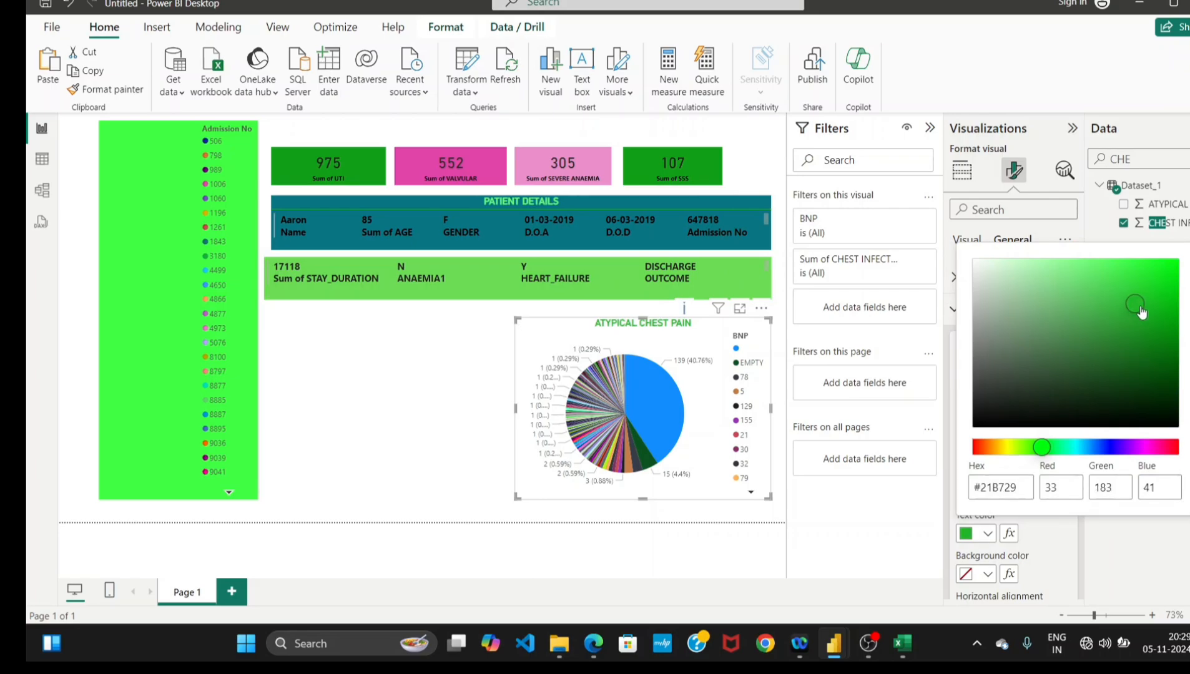
click(975, 229)
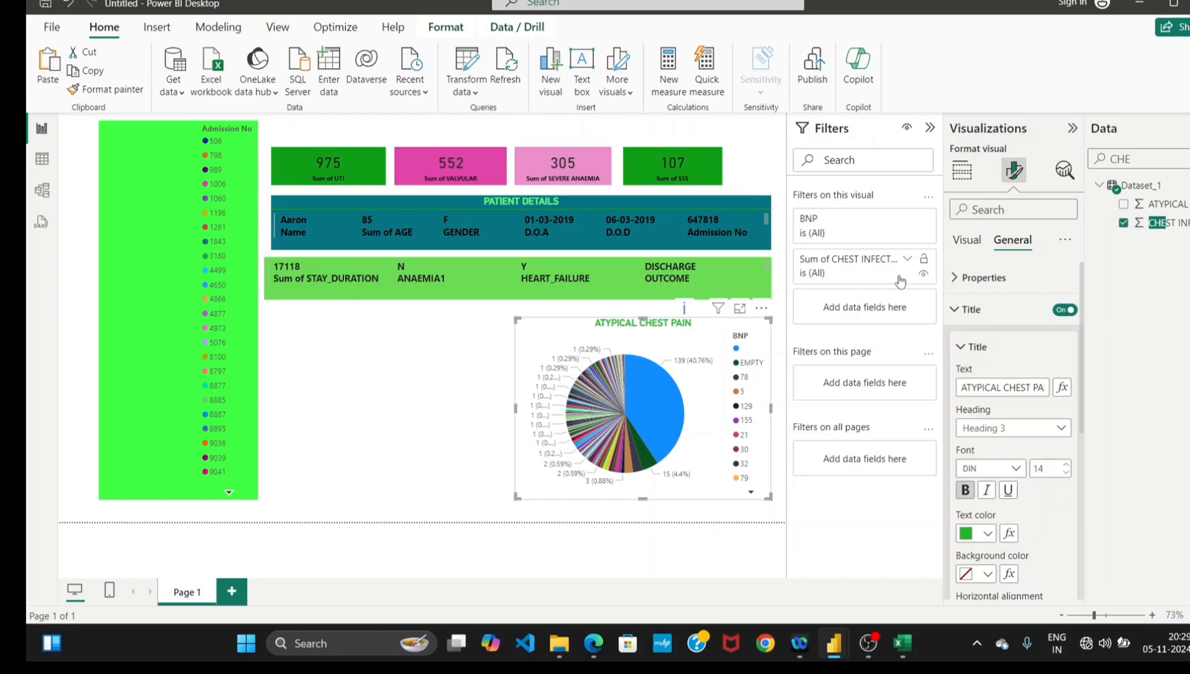
Find the visual border setting, turn it on for the pie chart, and round its corners to 7 px.
click(1000, 206)
text(VOR)
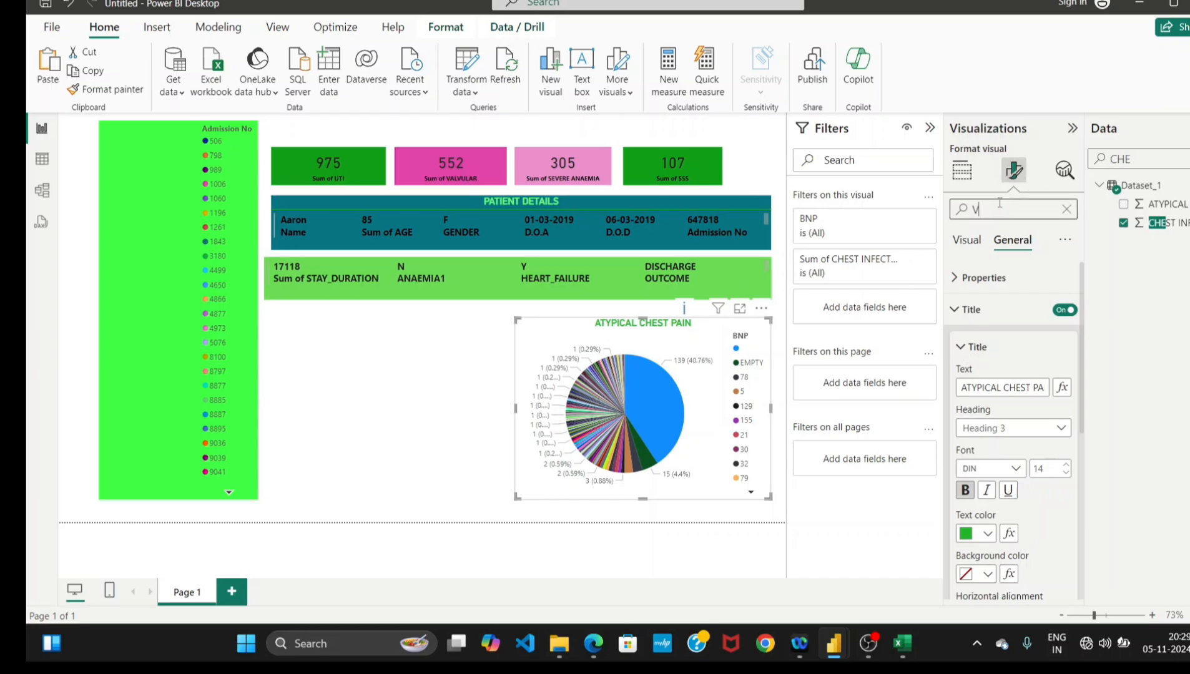
key(BackSpace)
key(BackSpace)
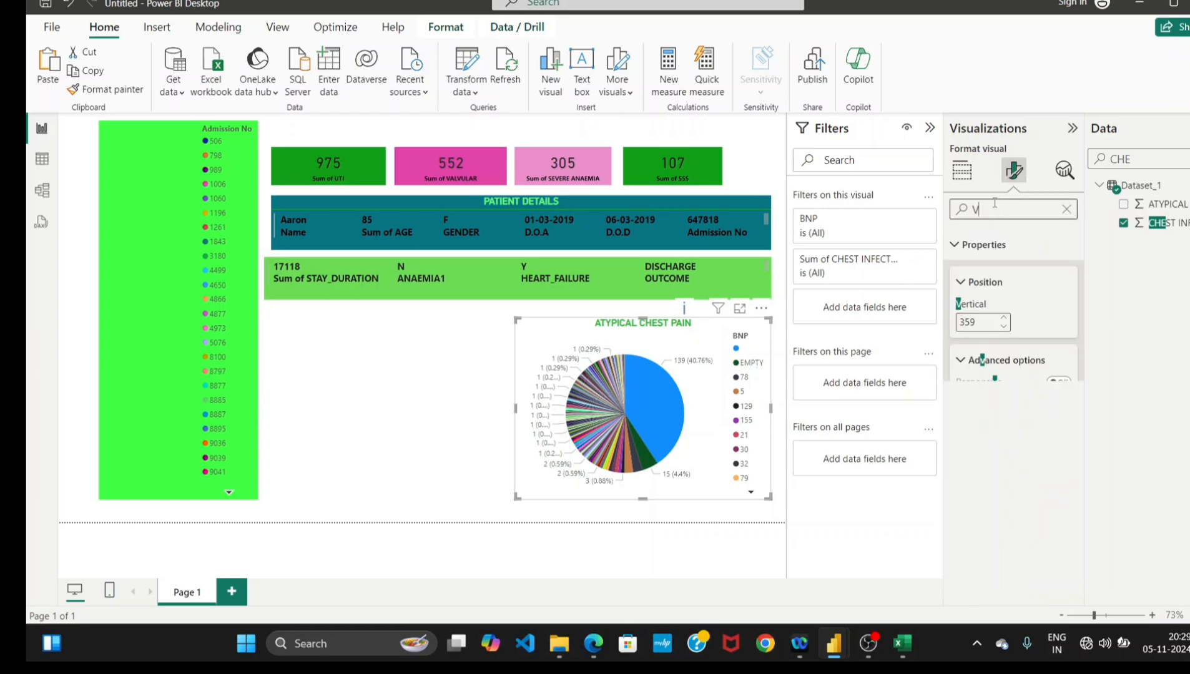
text(IS)
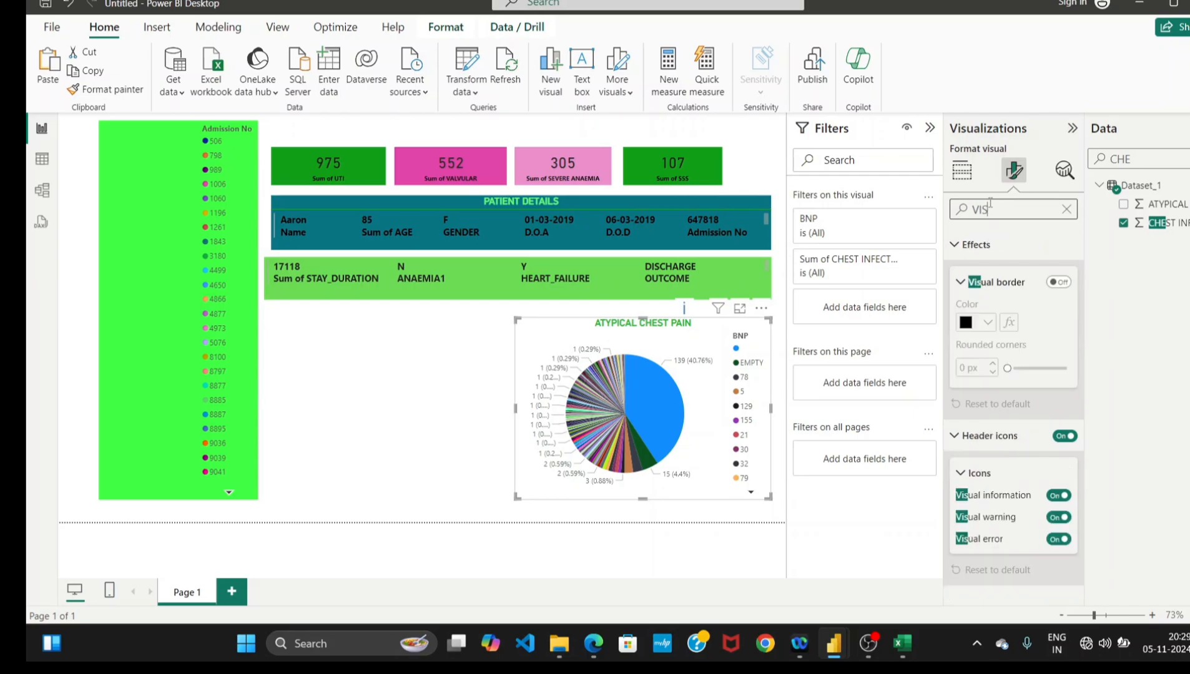
click(1058, 282)
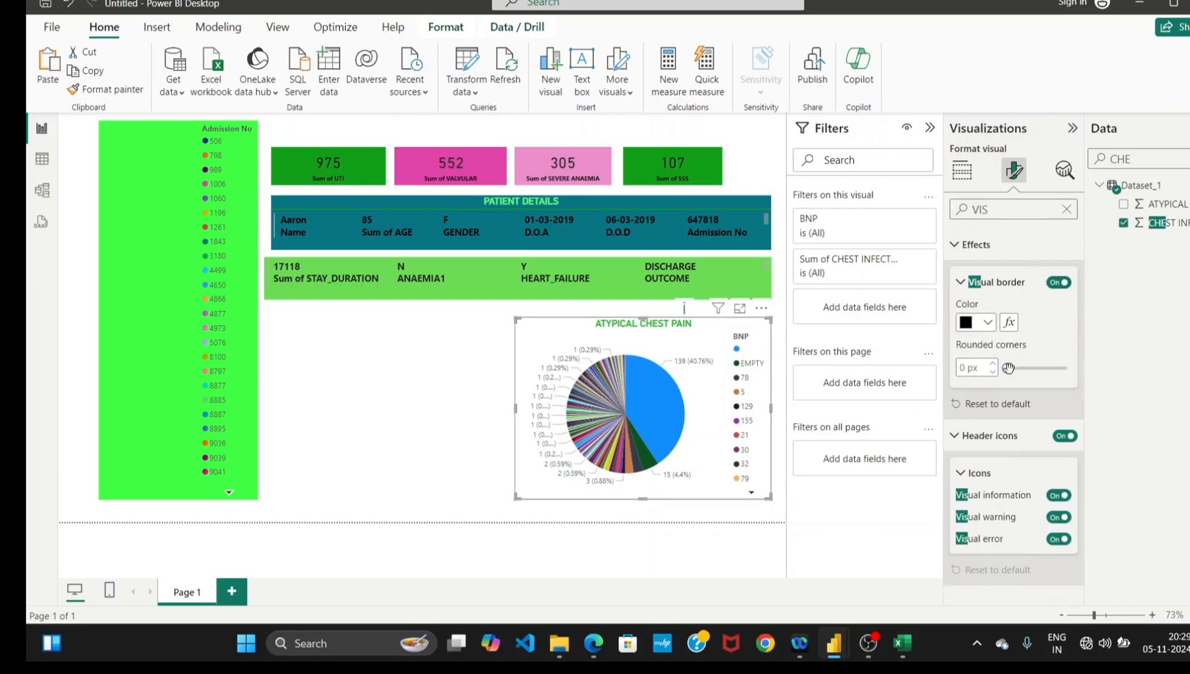
drag(1008, 369, 1021, 371)
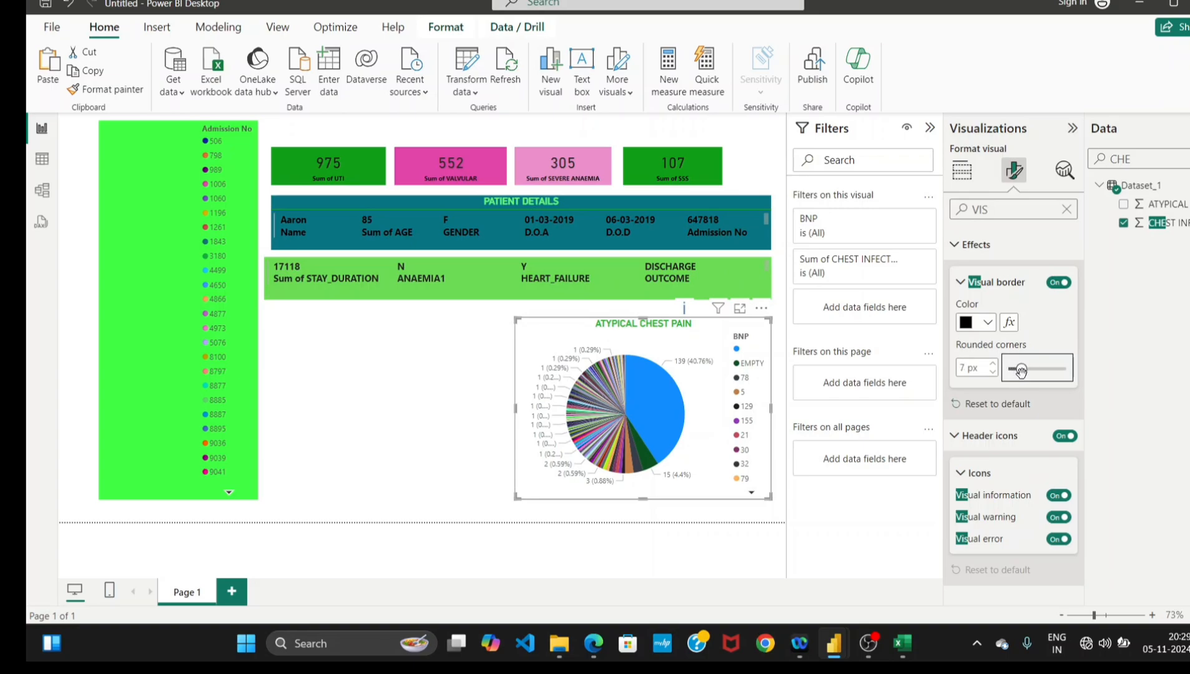
Insert a clustered column chart in the empty space beside the pie chart, with DOCTORS NOTE on the X-axis.
click(425, 397)
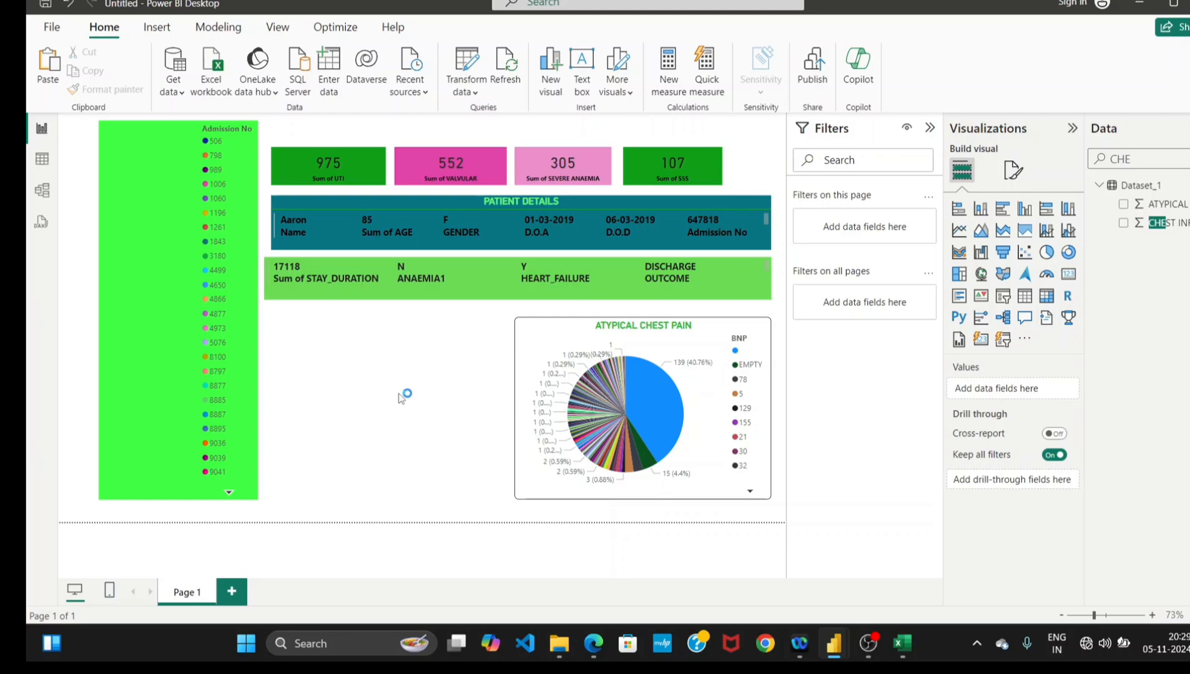
click(1023, 210)
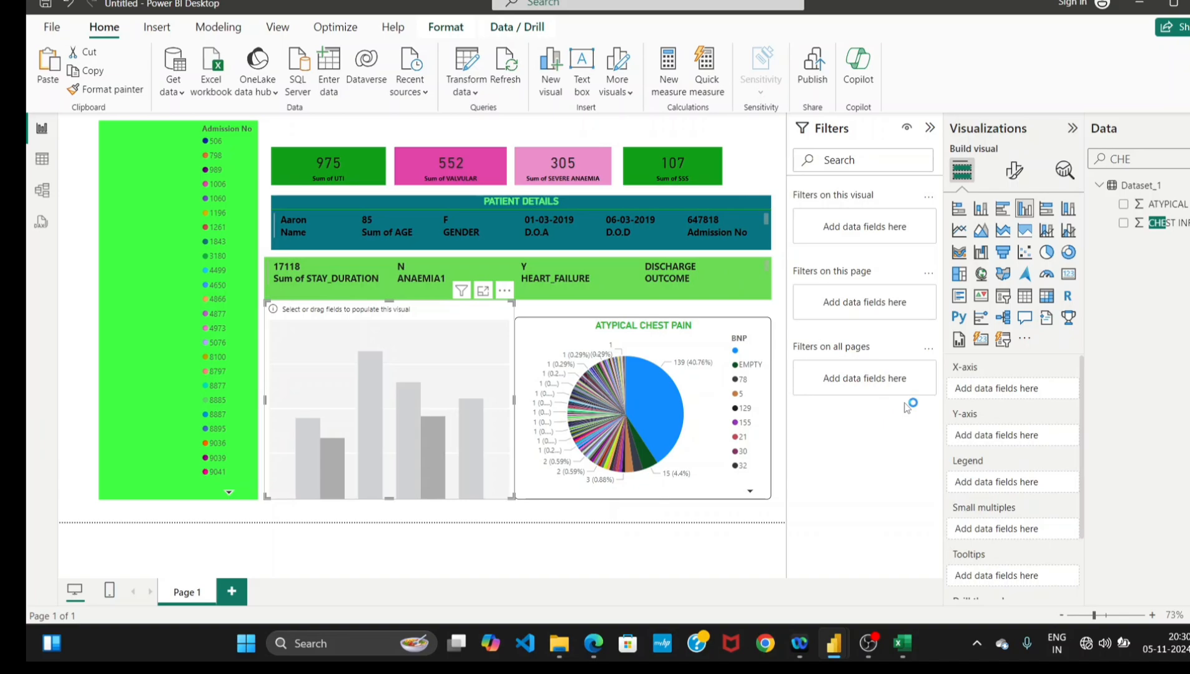
key(BackSpace)
key(BackSpace)
key(BackSpace)
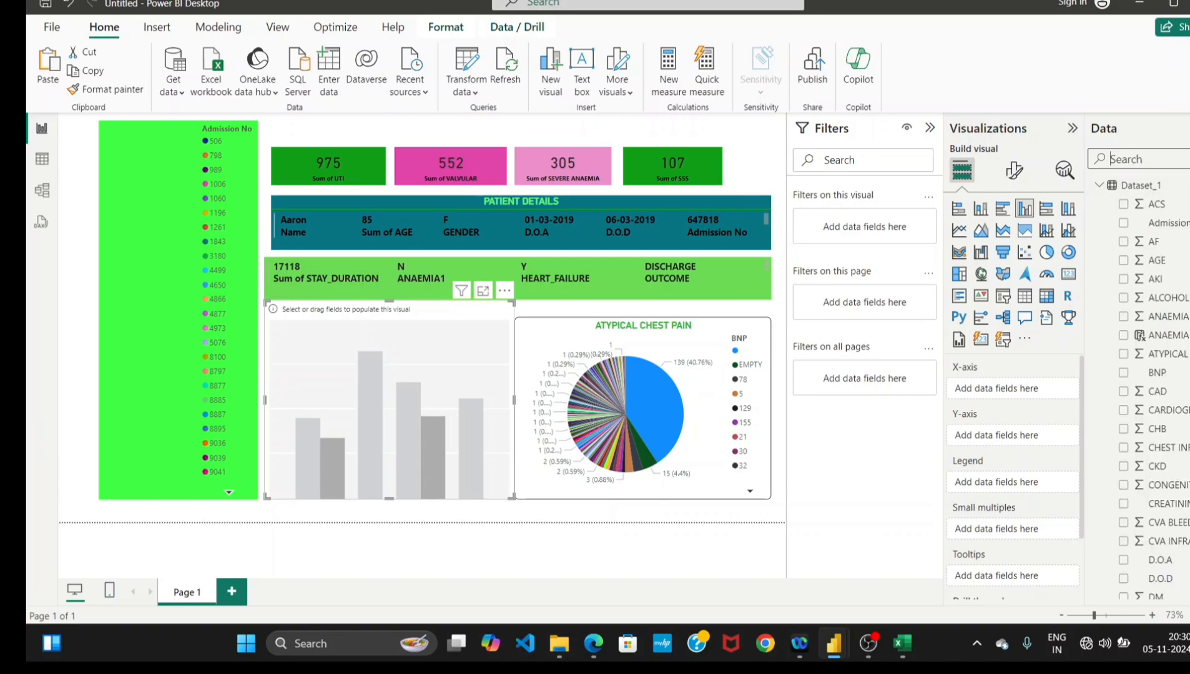
text(DOCT)
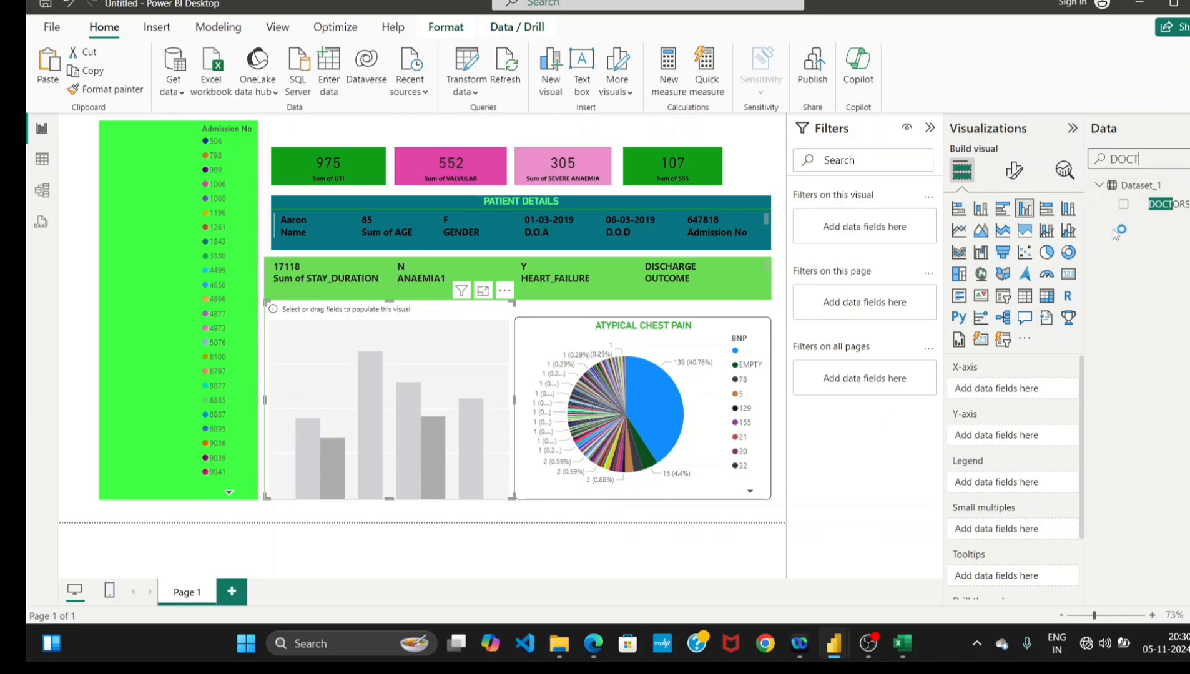
click(1123, 204)
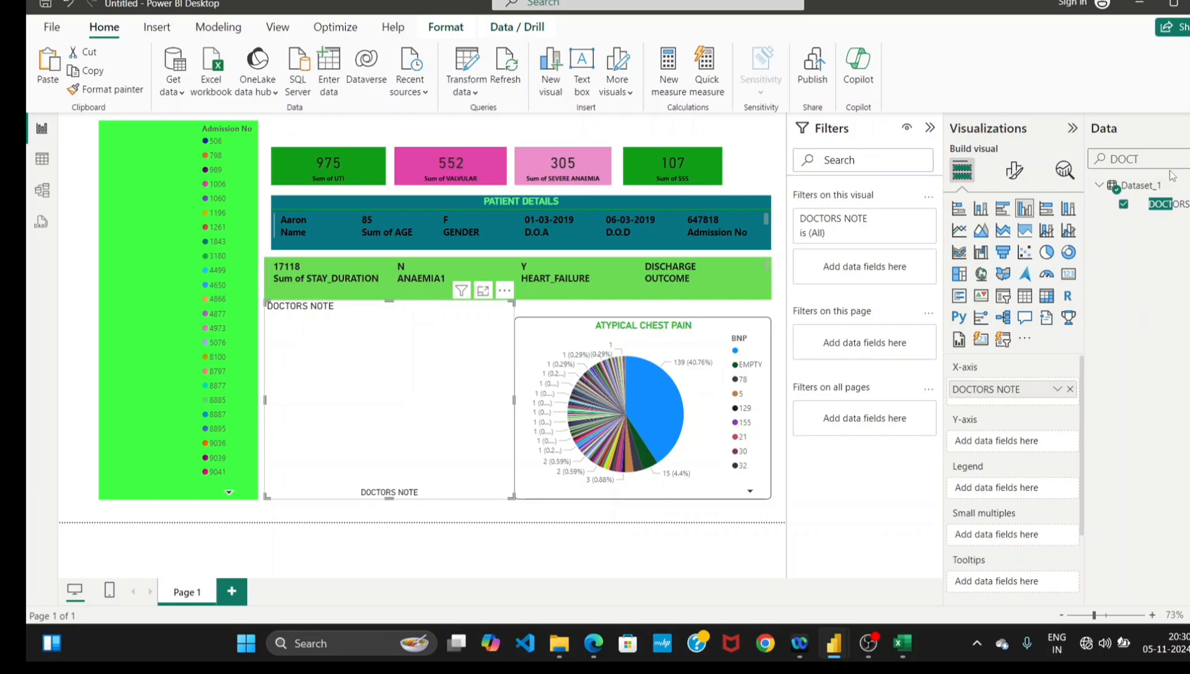
Add the INFECTIVE ENDOCARDITIS field as the column chart's Y-axis values.
key(BackSpace)
key(BackSpace)
key(BackSpace)
key(BackSpace)
text(E)
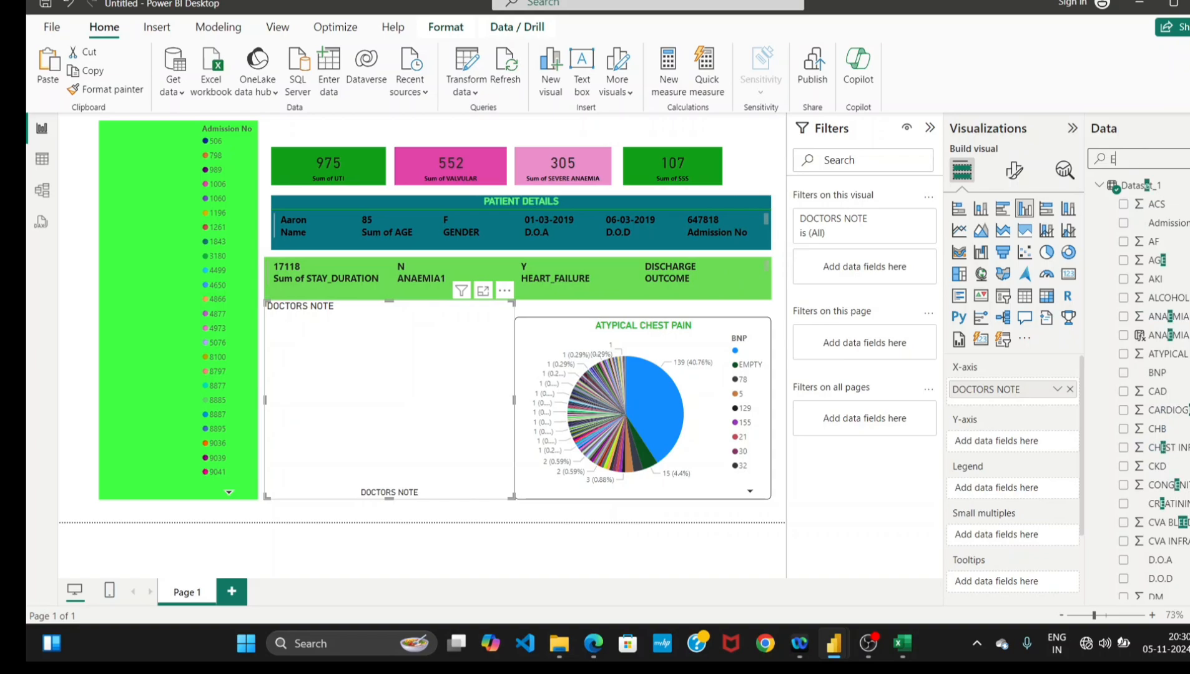
text(N)
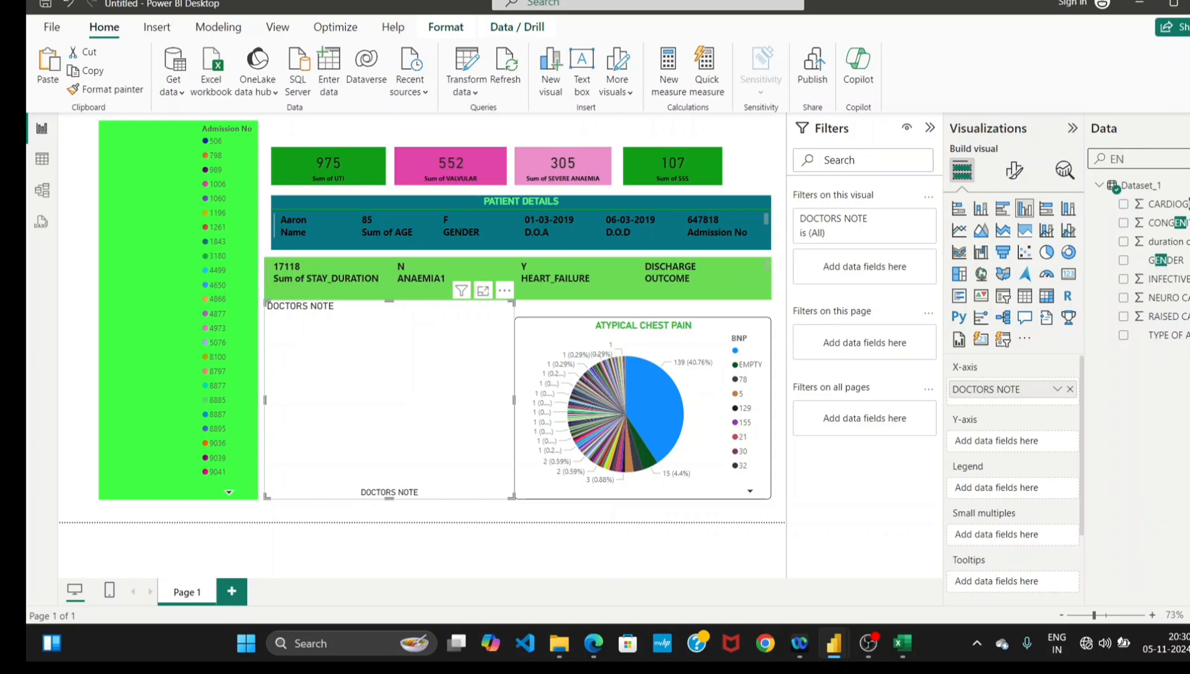
click(1124, 281)
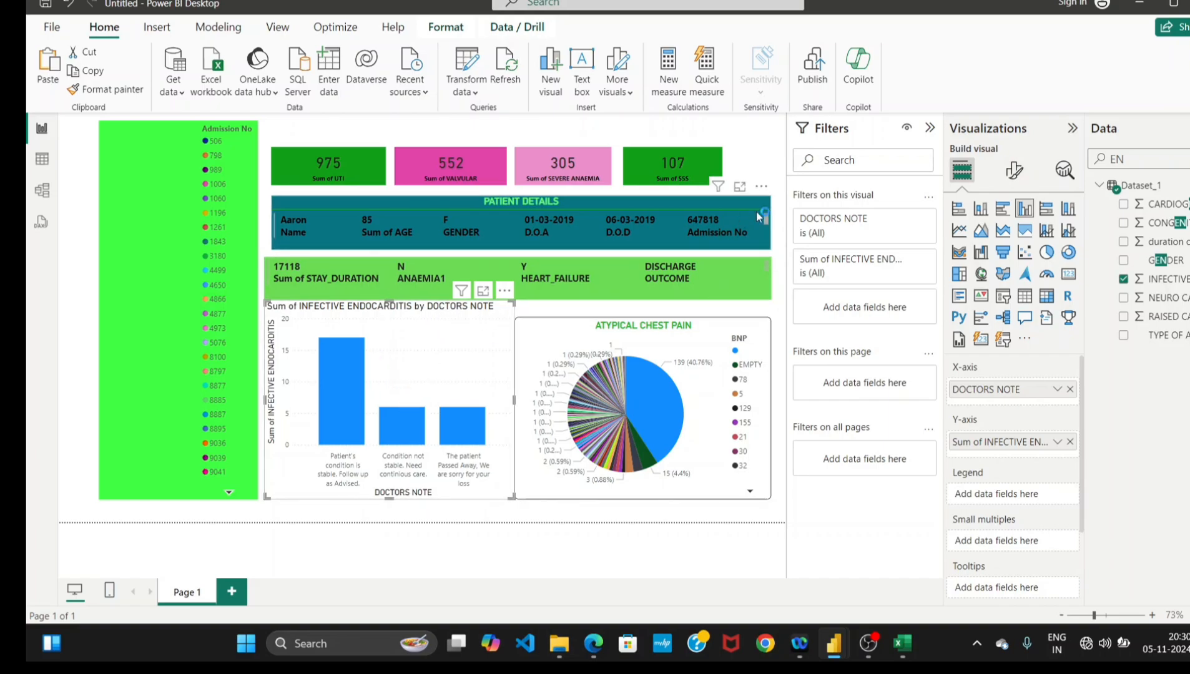
Replace the column chart's default title text with DOCTORE NOTES in its general title formatting.
click(1014, 169)
click(1008, 243)
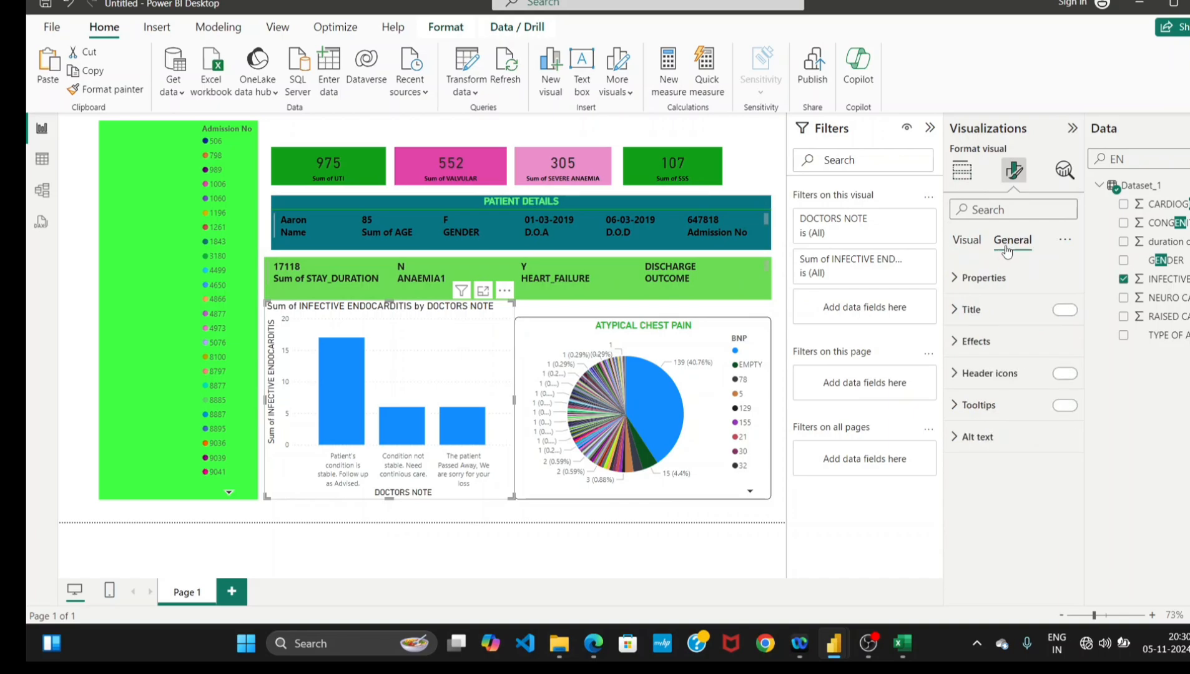
click(958, 315)
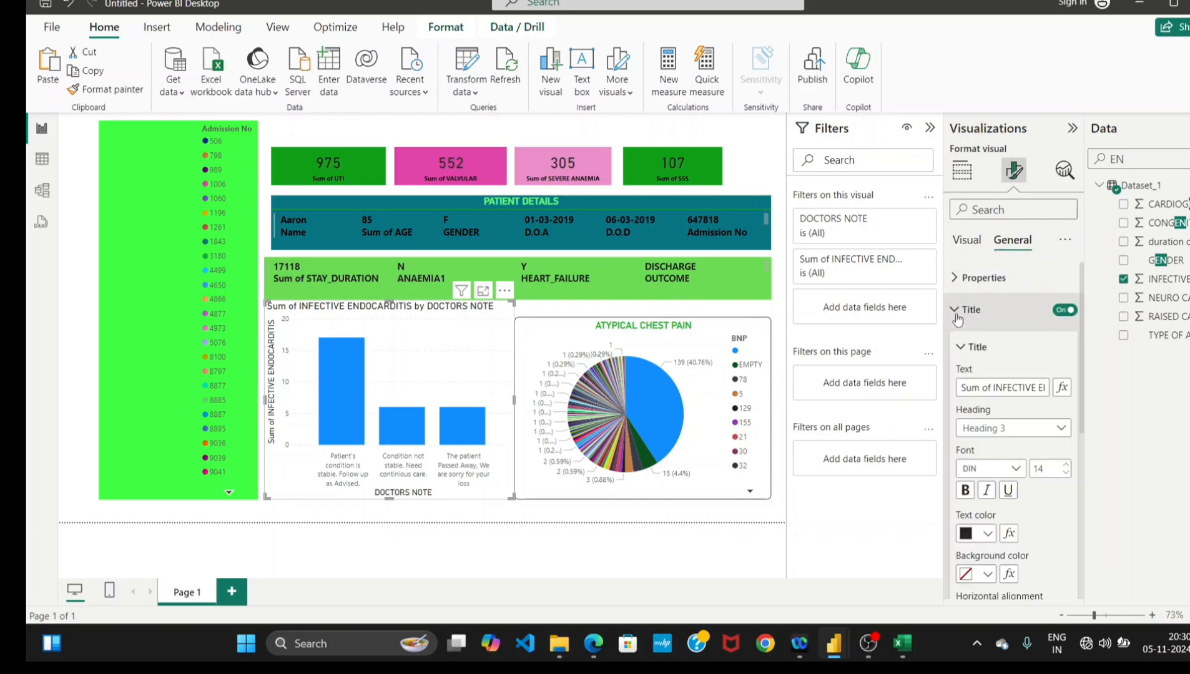
triple_click(1014, 386)
key(BackSpace)
key(Tab)
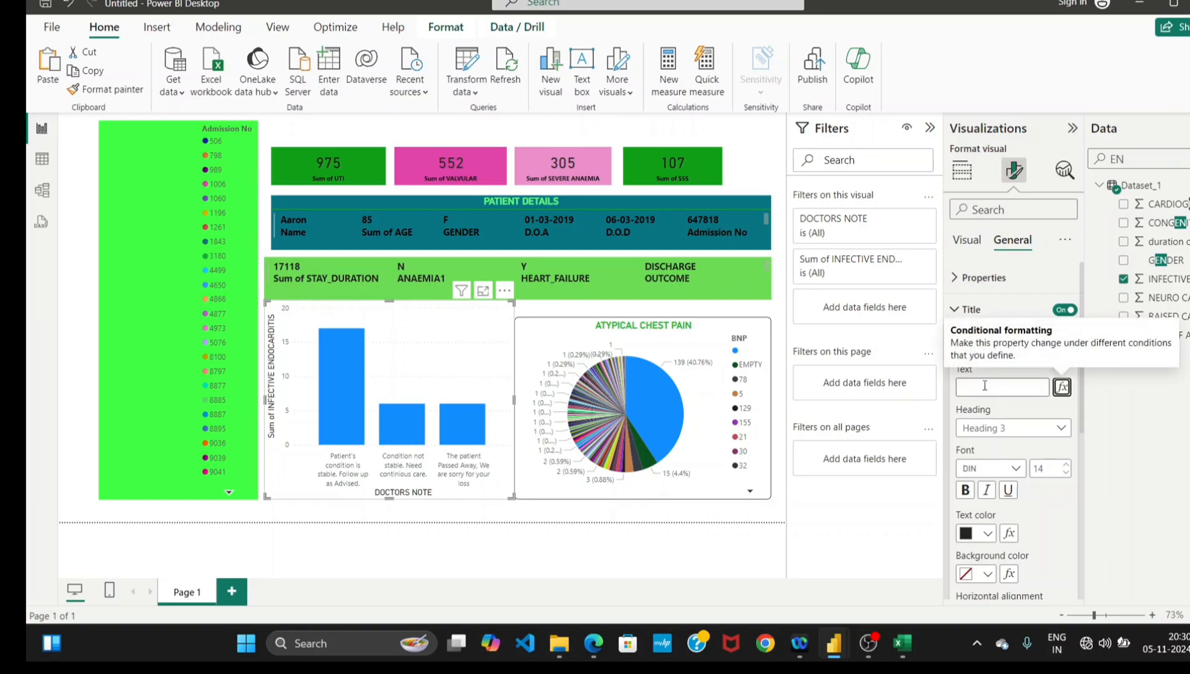
click(984, 386)
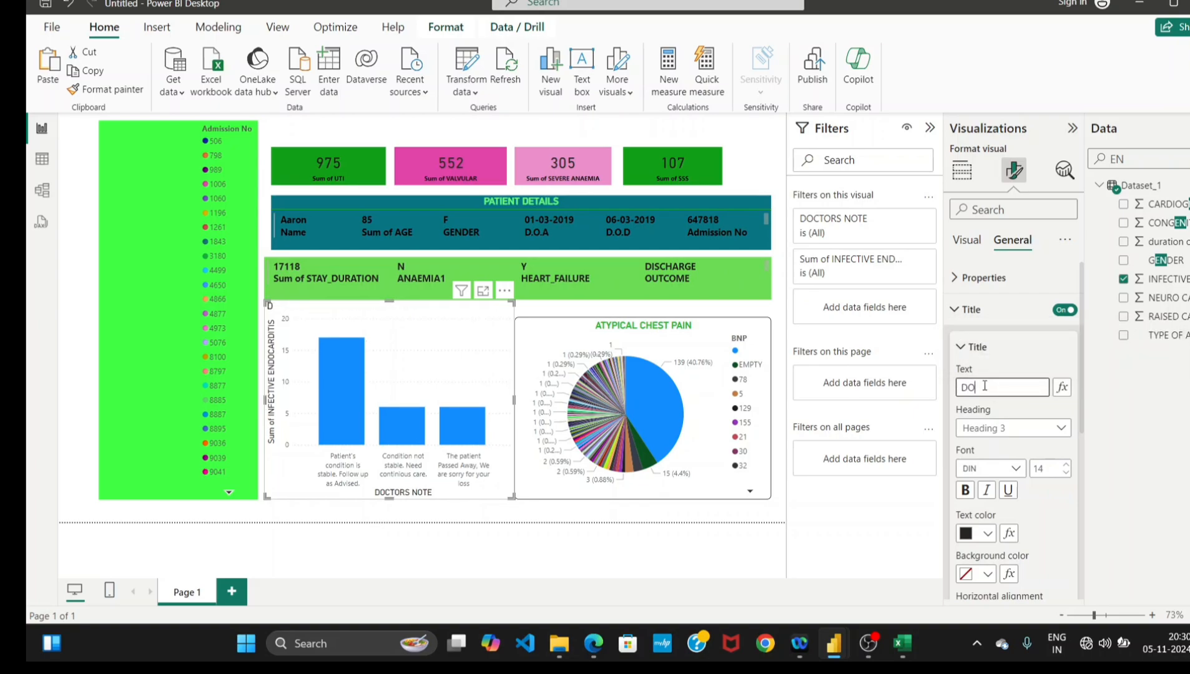
text(DOCTORE NOTES)
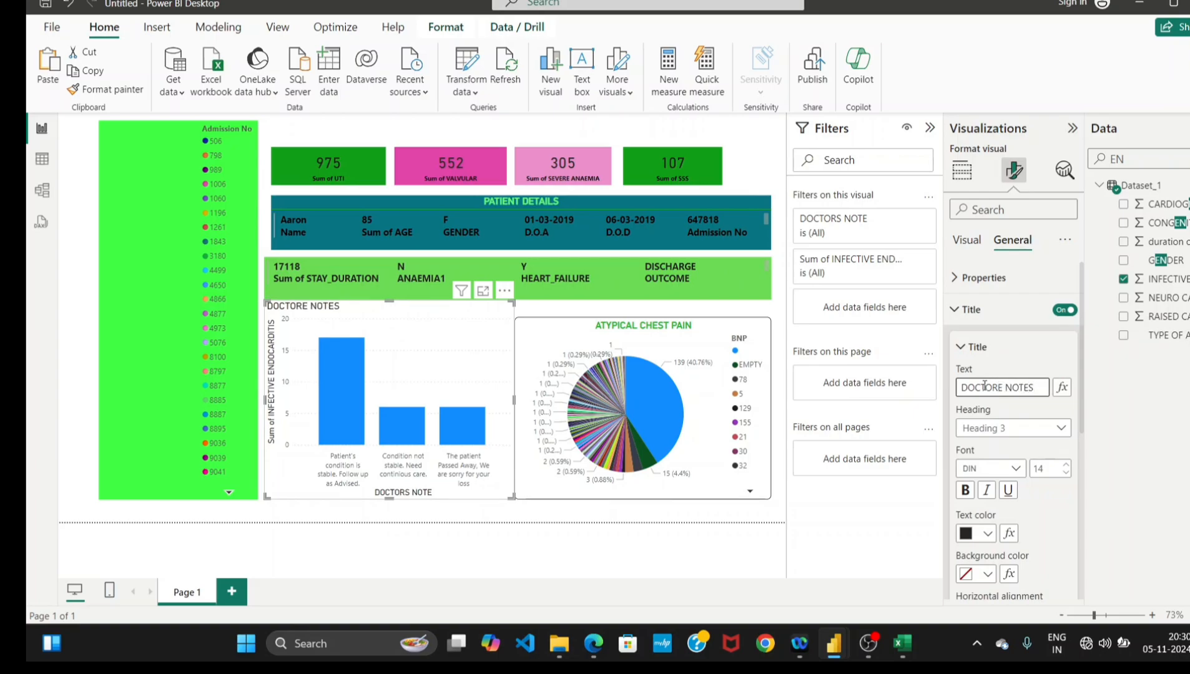
Color the column chart's DOCTORE NOTES title text custom green #28962E.
click(987, 533)
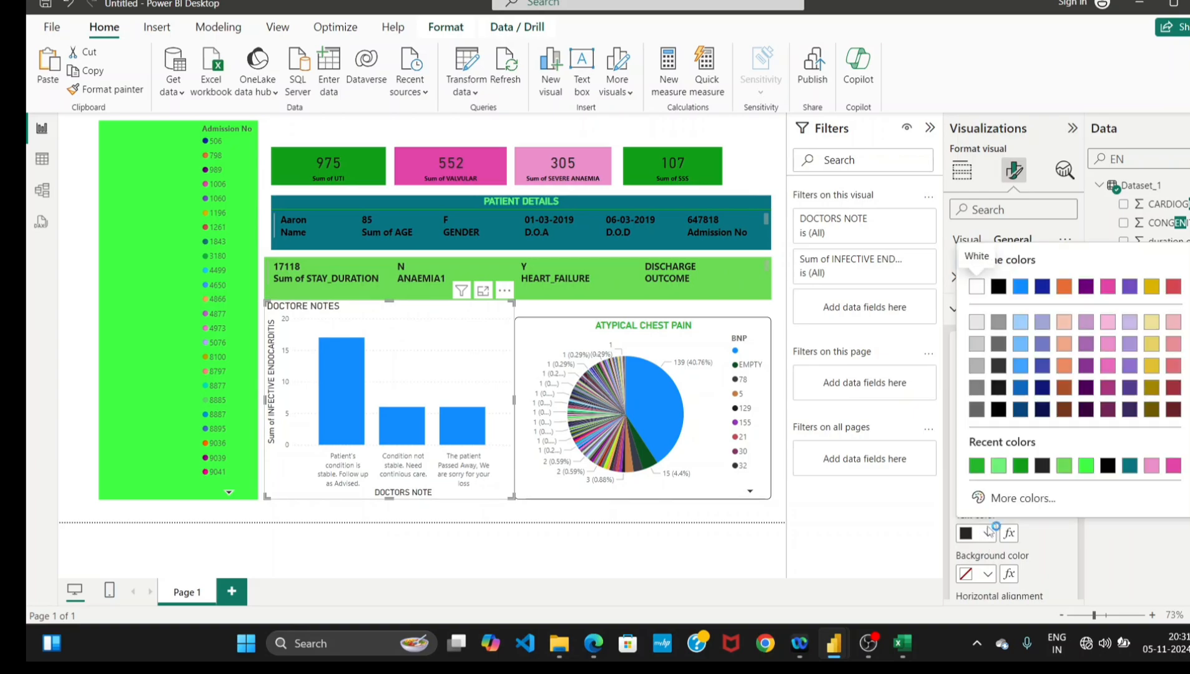
click(1020, 466)
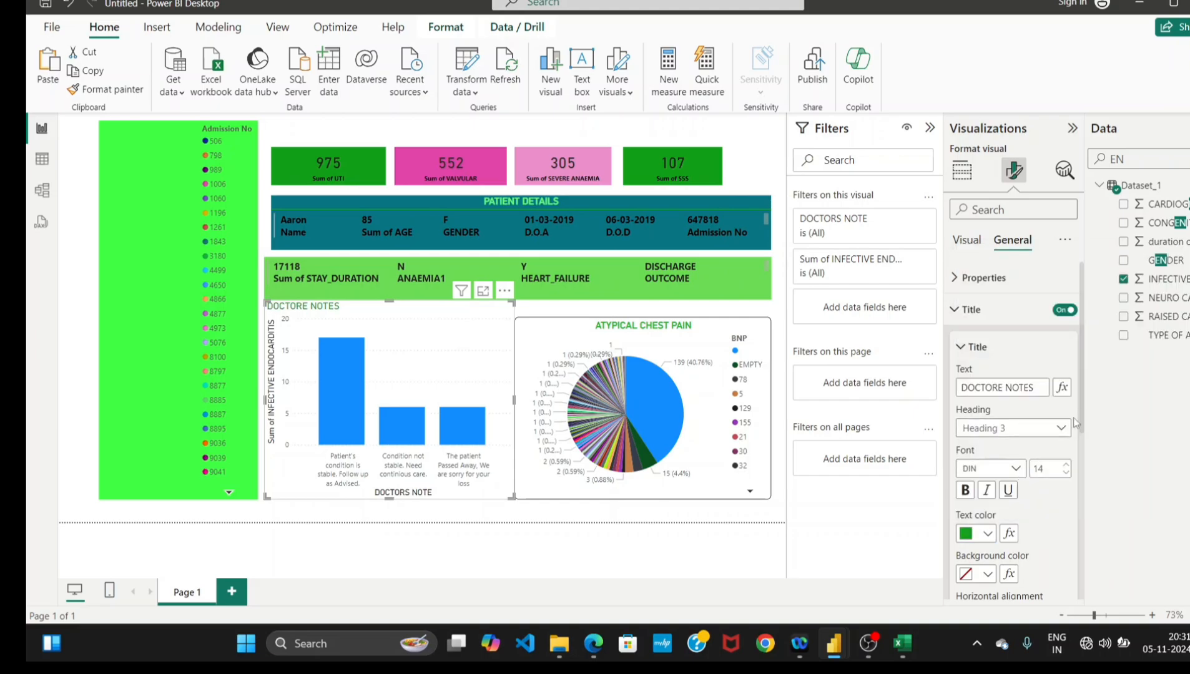
click(988, 534)
click(1014, 497)
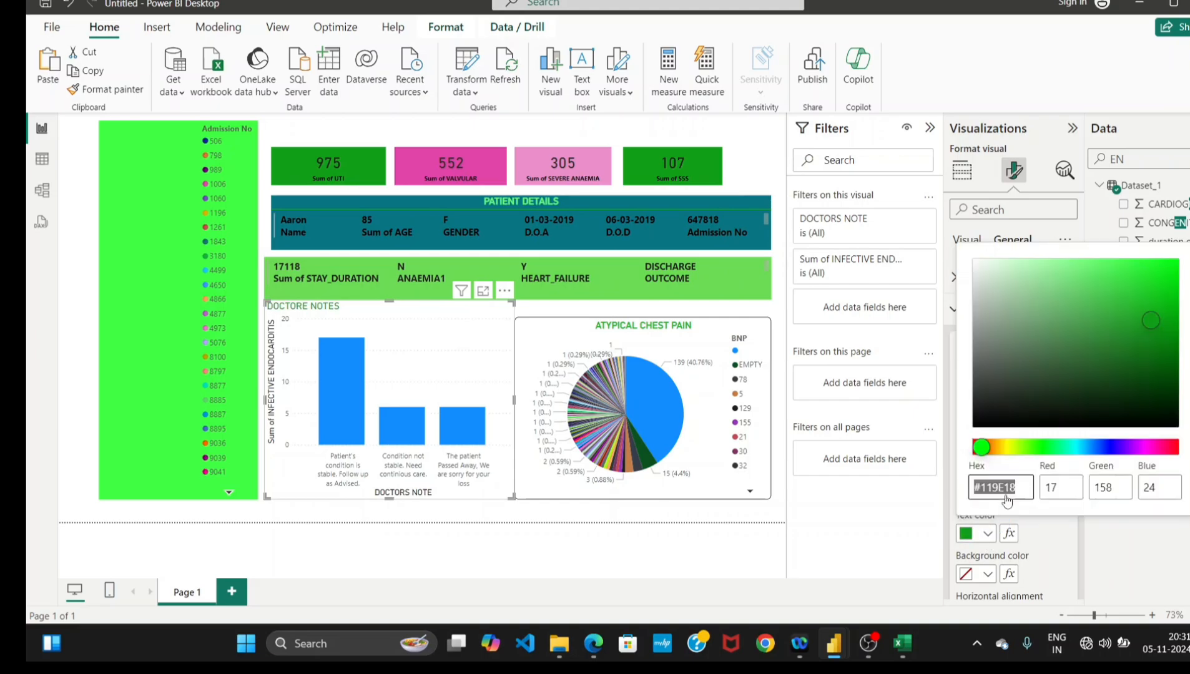
click(1140, 293)
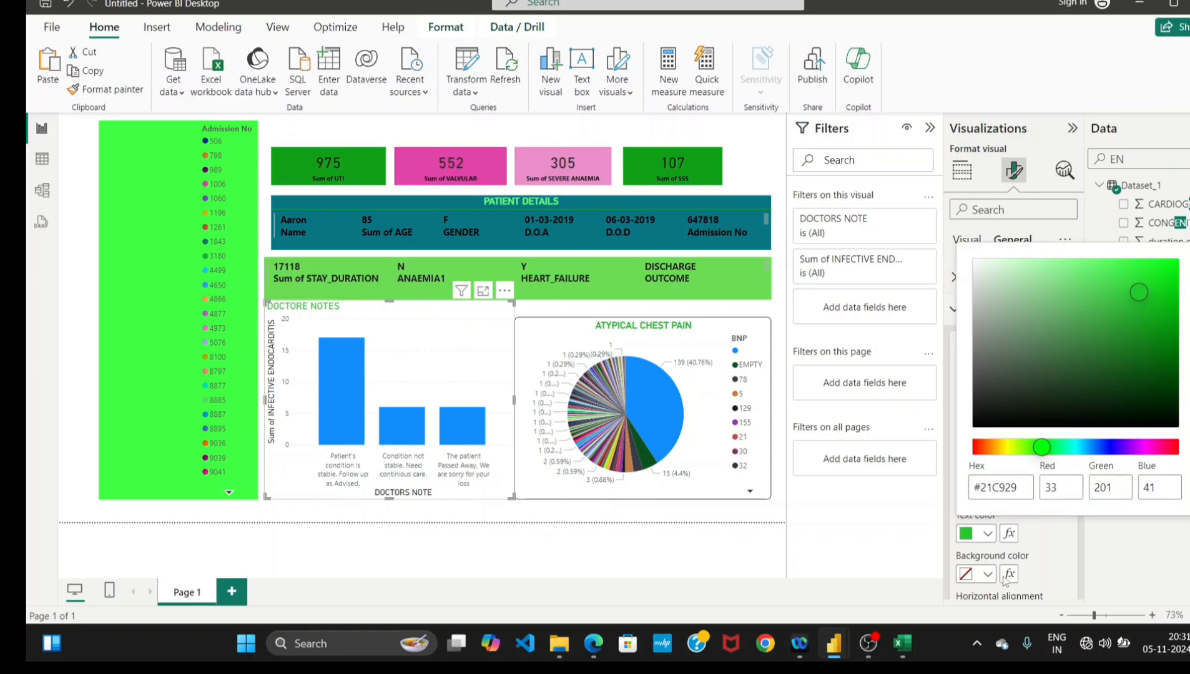
click(1121, 331)
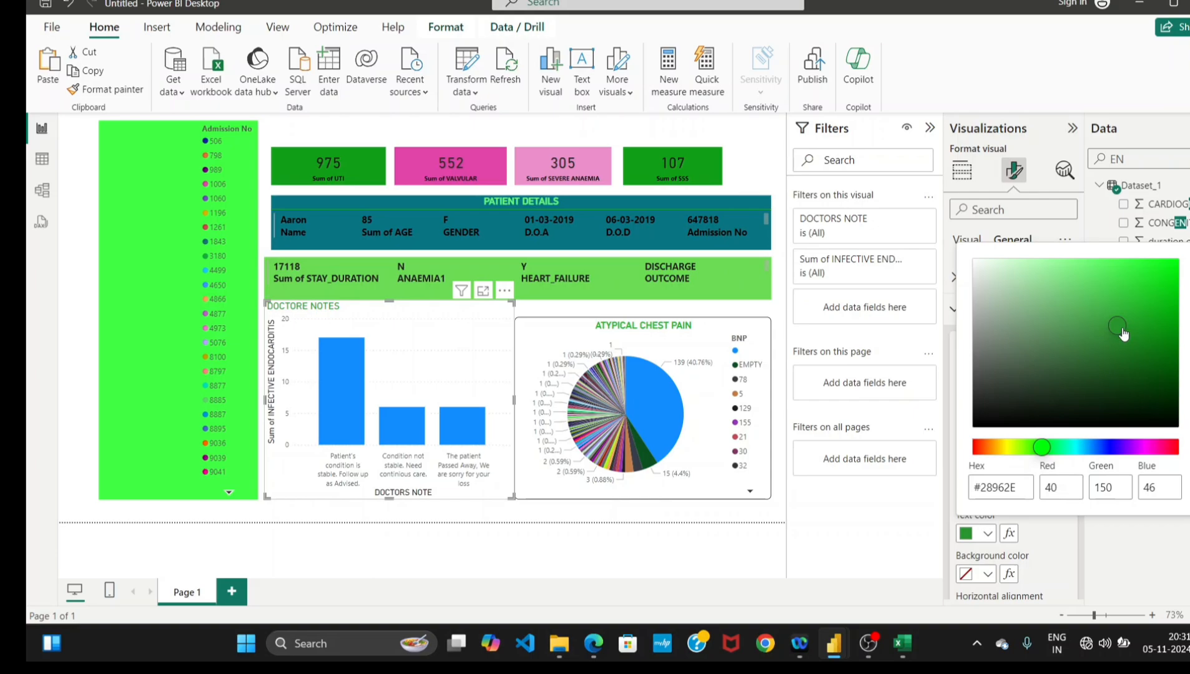
Try several custom green shades for the DOCTORE NOTES title text, including #23D92B, #1BB122 and #6EC572, and apply a recently used medium green.
click(1110, 292)
click(1146, 289)
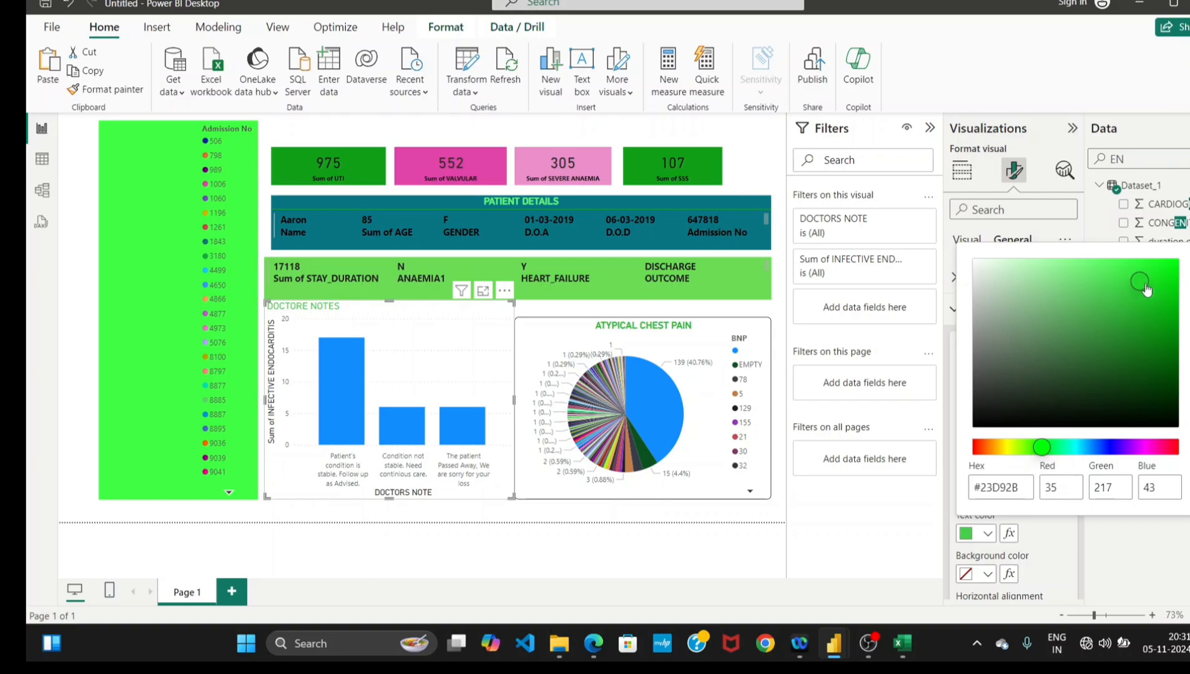
click(1168, 302)
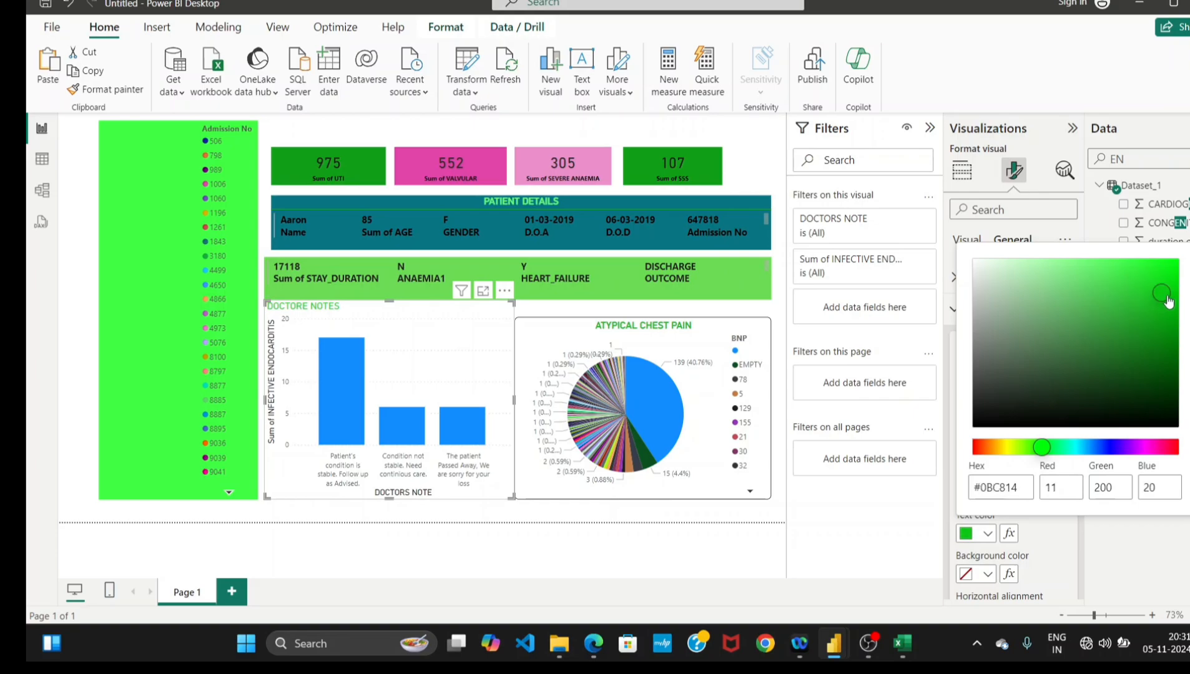
click(1161, 277)
click(1147, 316)
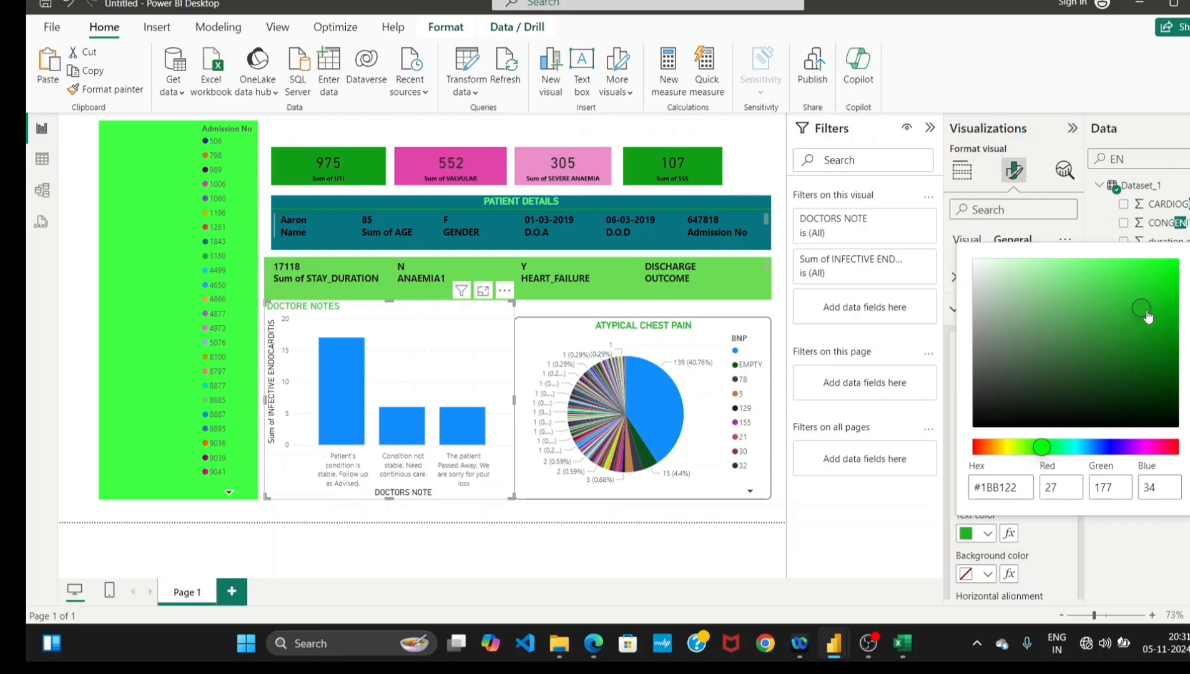
click(1124, 331)
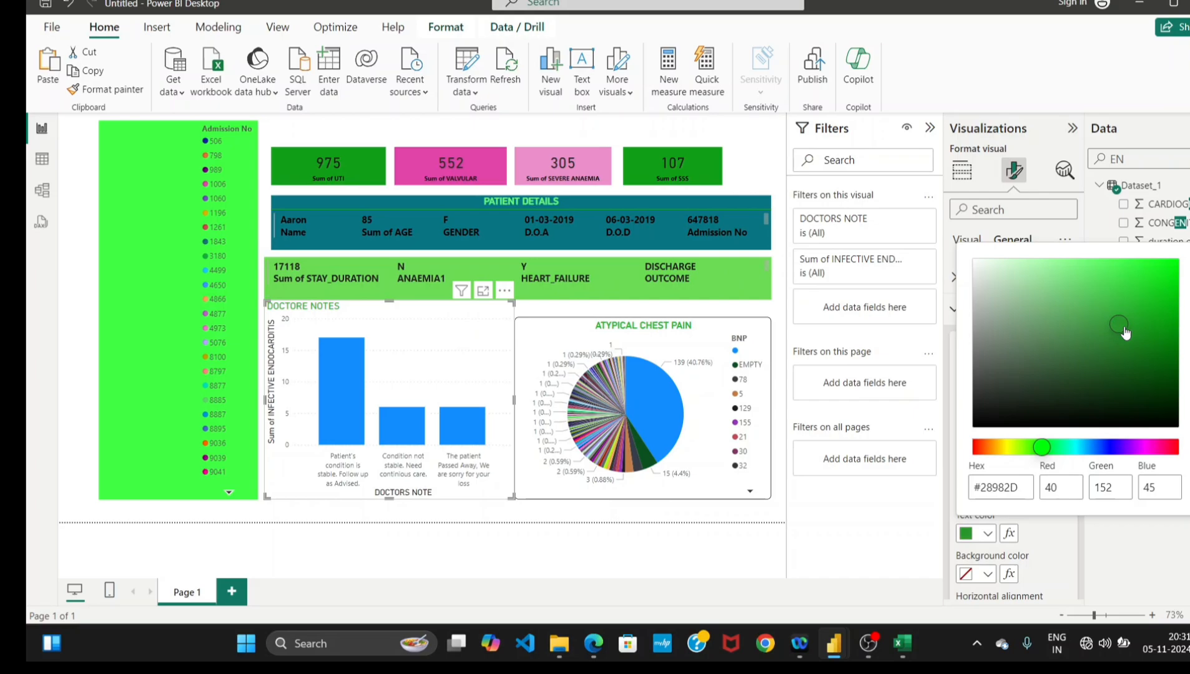
click(1063, 301)
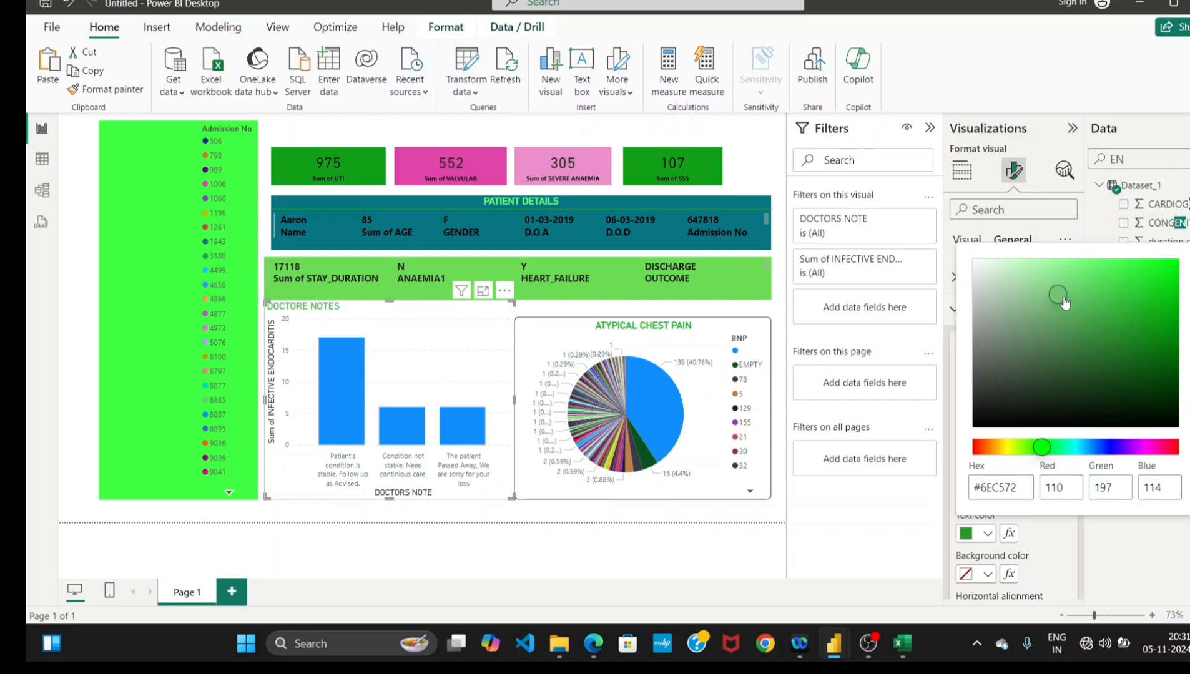
click(989, 535)
click(989, 536)
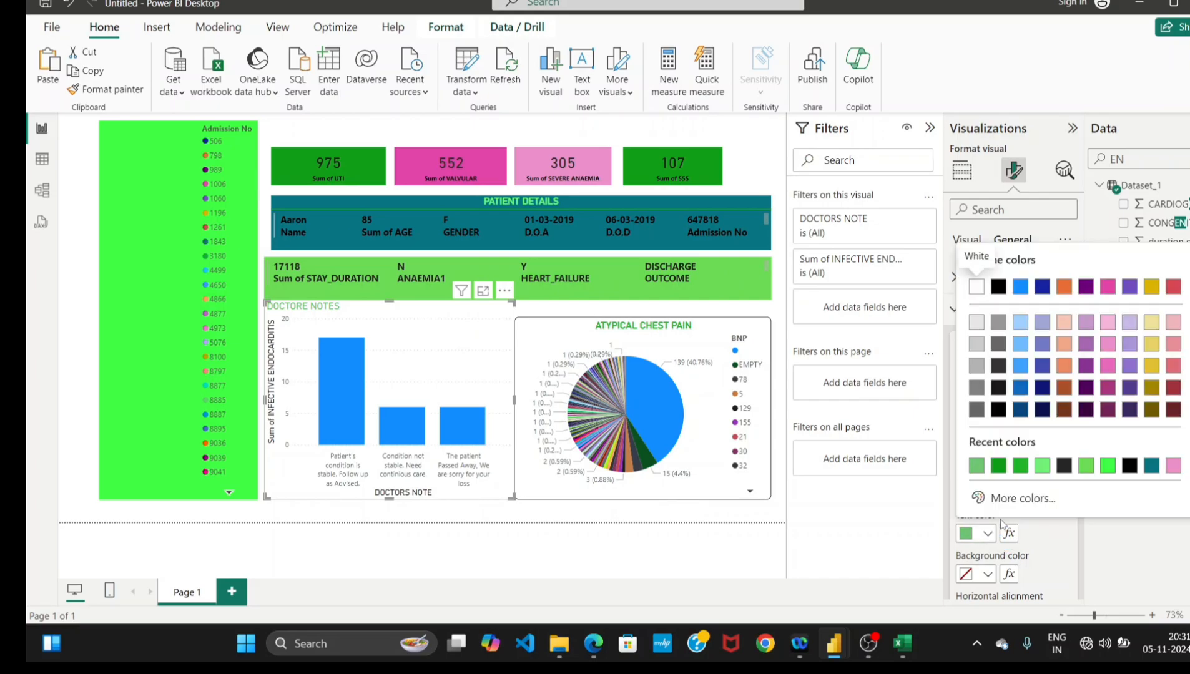
click(1024, 469)
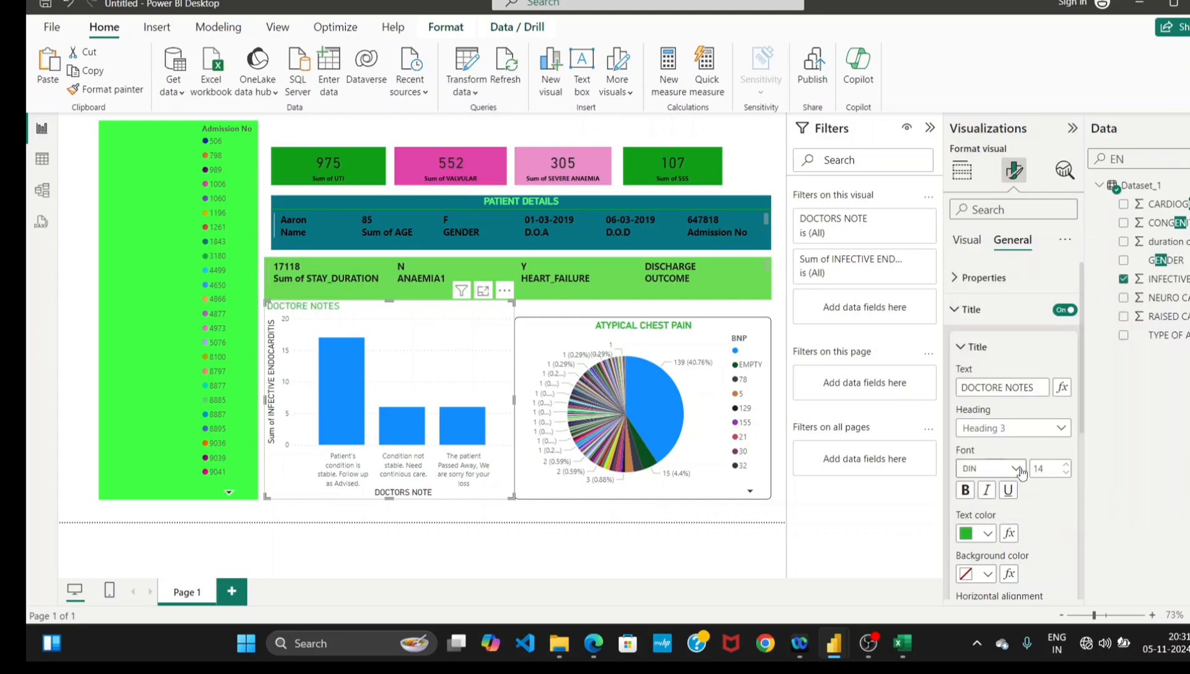
Try more custom greens for the DOCTORE NOTES title text, from #15CF1E to #0D9214, and settle on a dark green.
click(987, 534)
click(1001, 500)
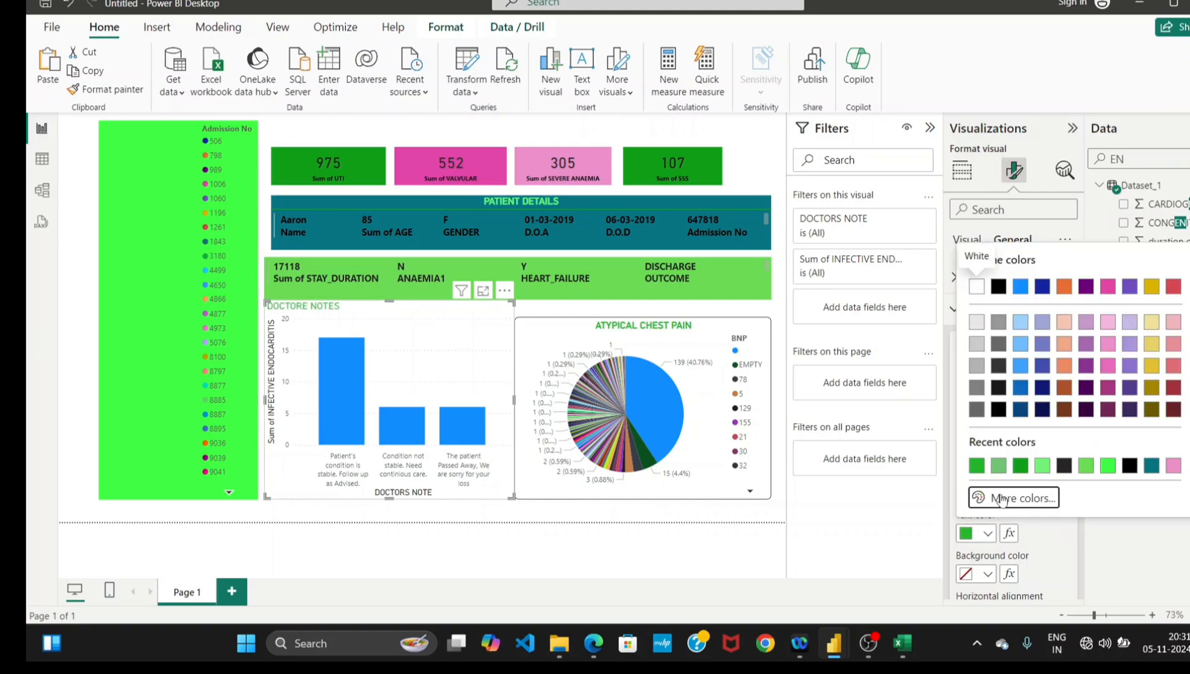
click(1159, 324)
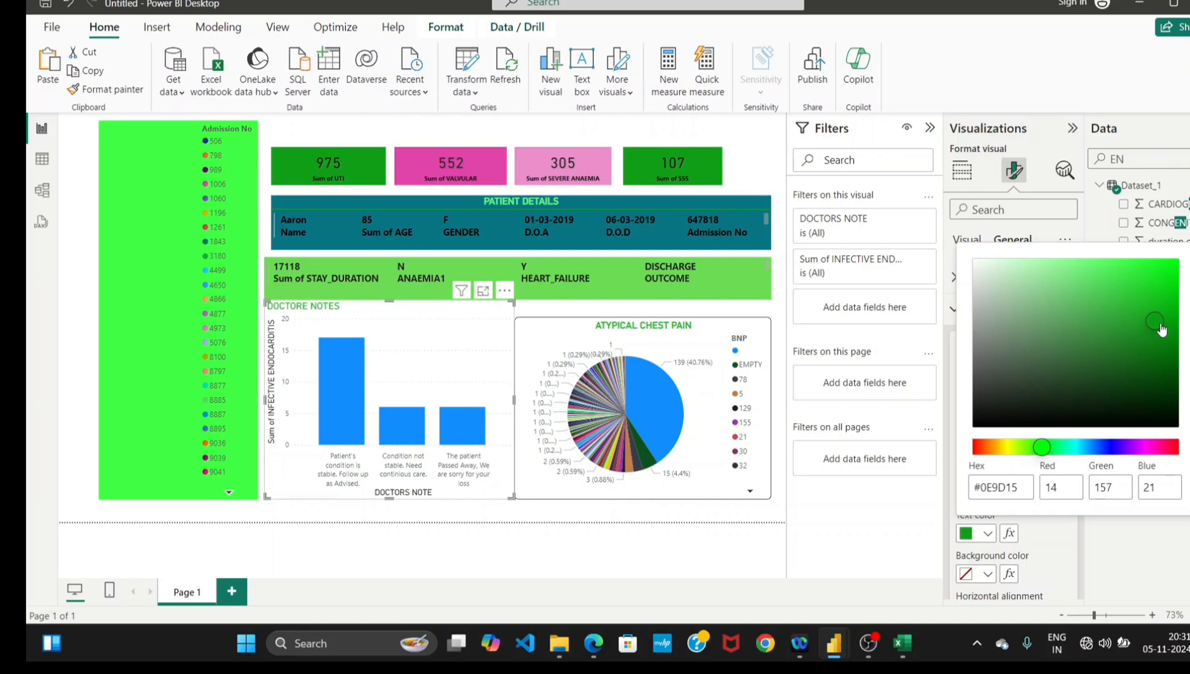
click(1155, 292)
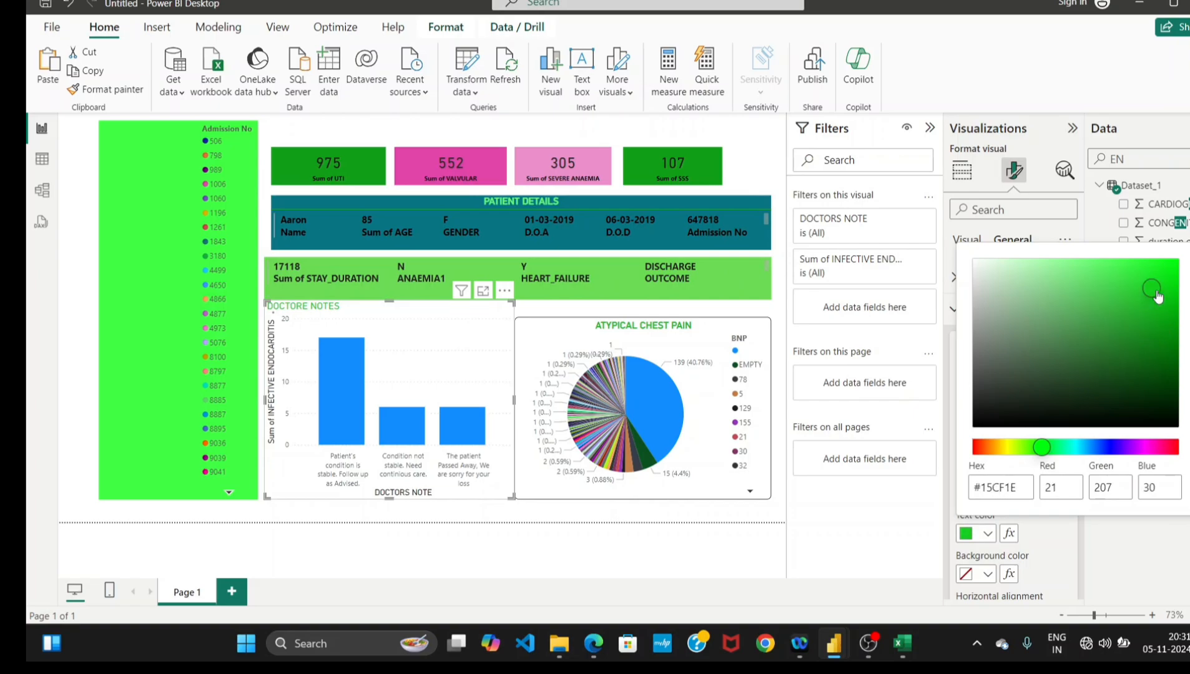
click(1112, 297)
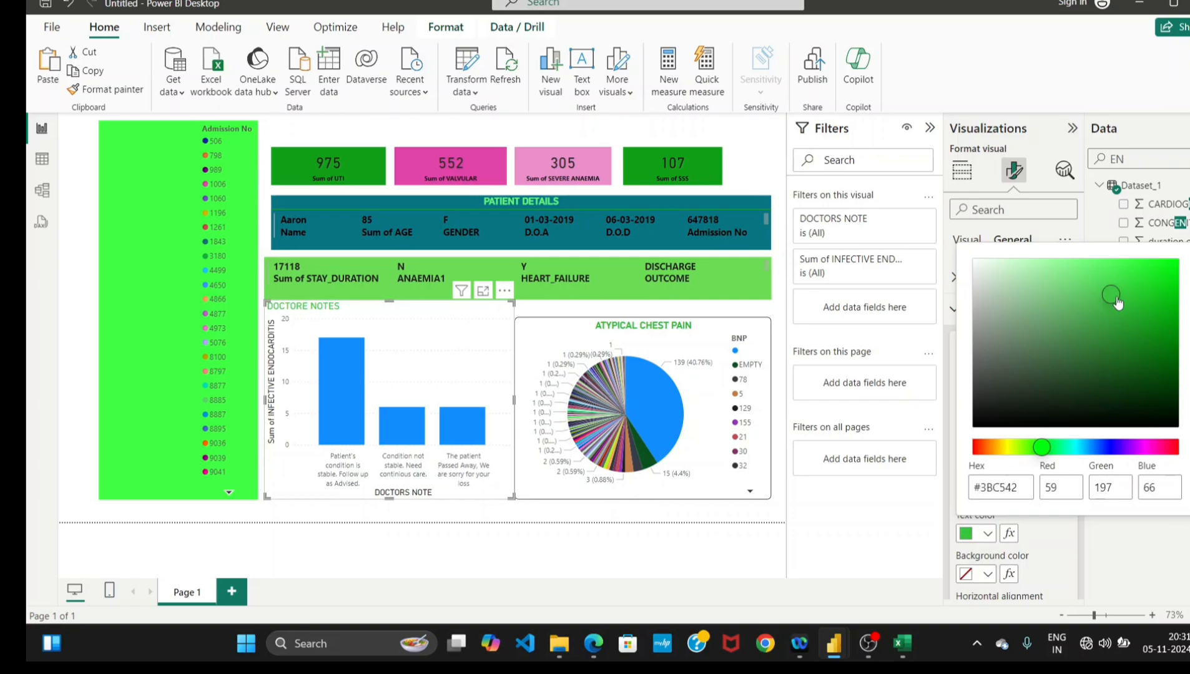
click(1086, 346)
click(1124, 355)
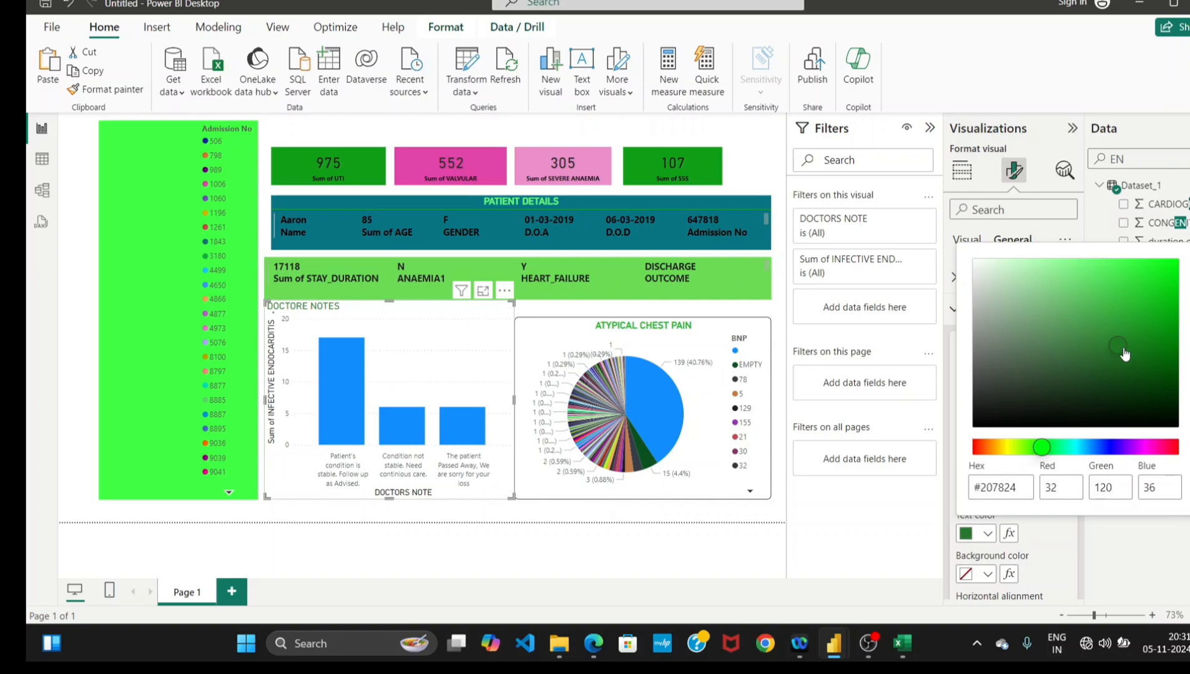
click(1159, 337)
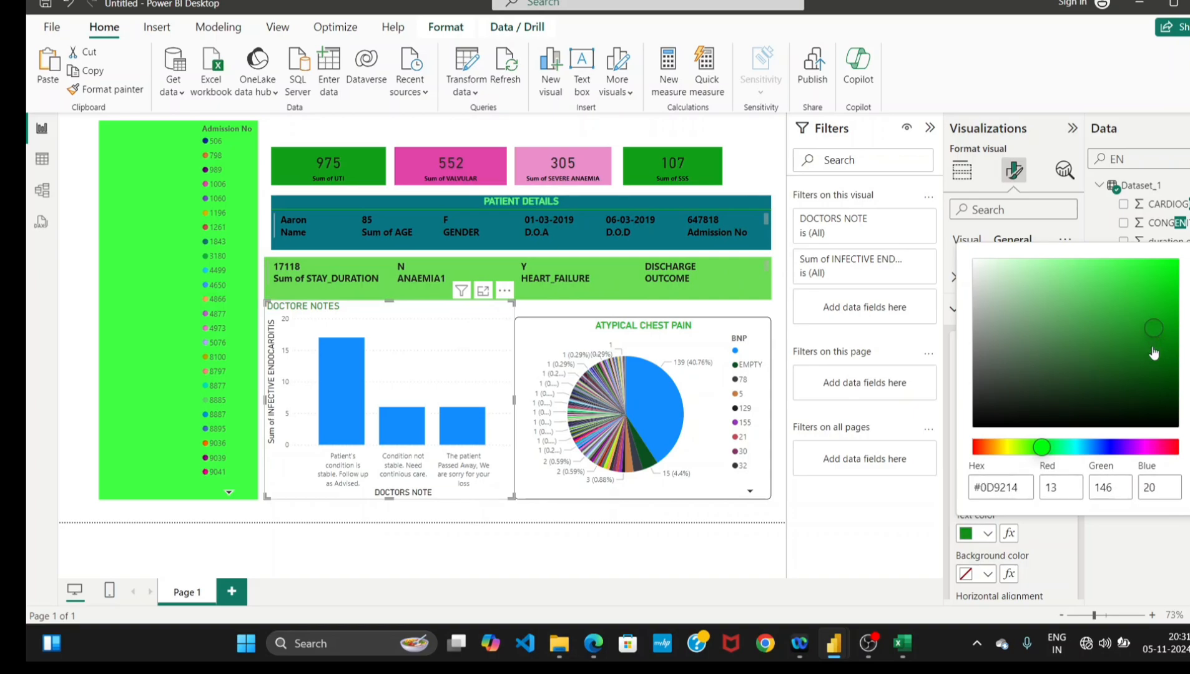
click(1148, 347)
click(891, 518)
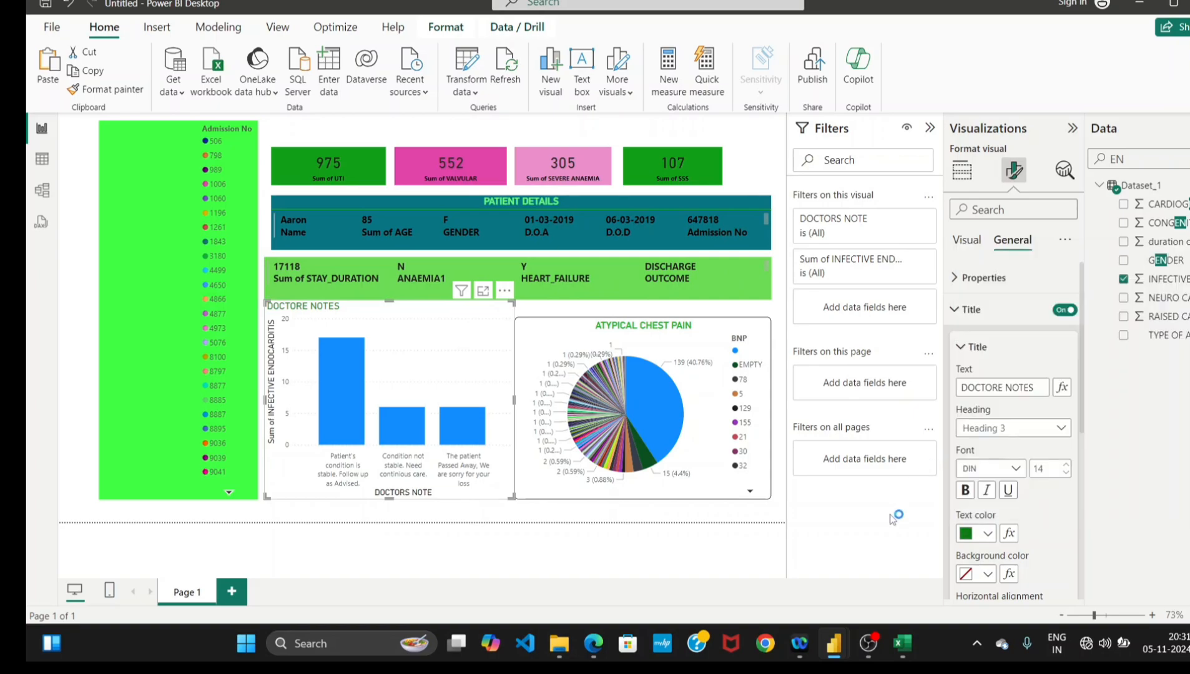
Center the column chart's DOCTORE NOTES title horizontally and make it bold.
scroll(1079, 363, down, 3)
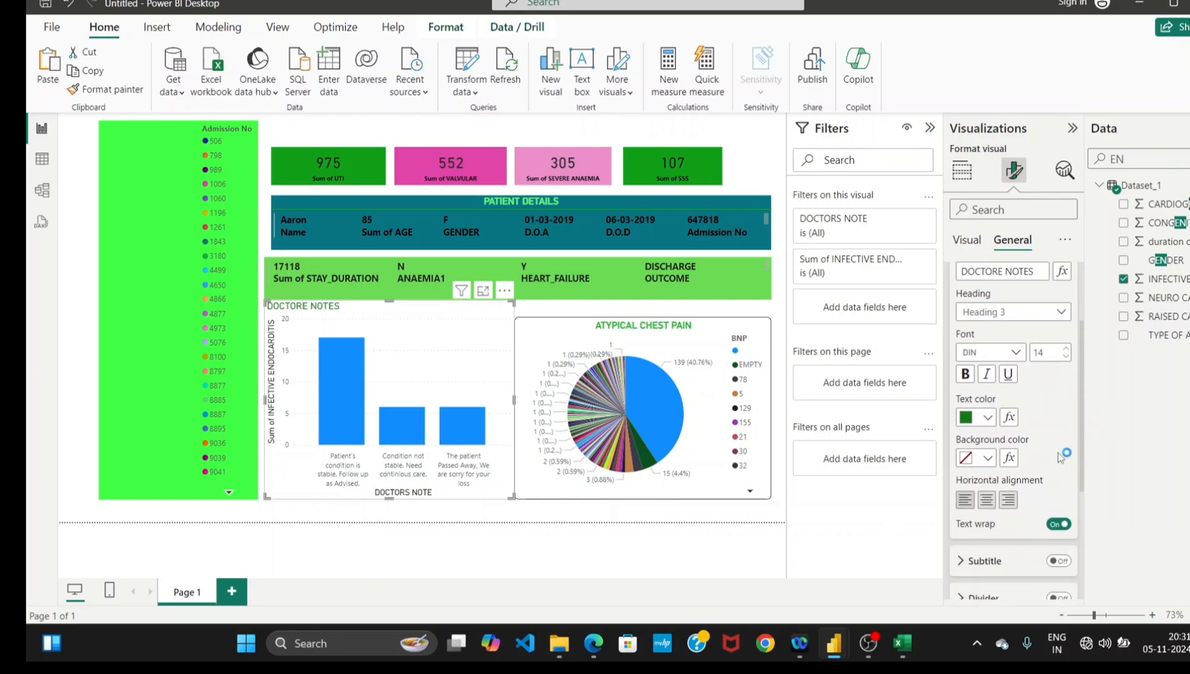
click(985, 502)
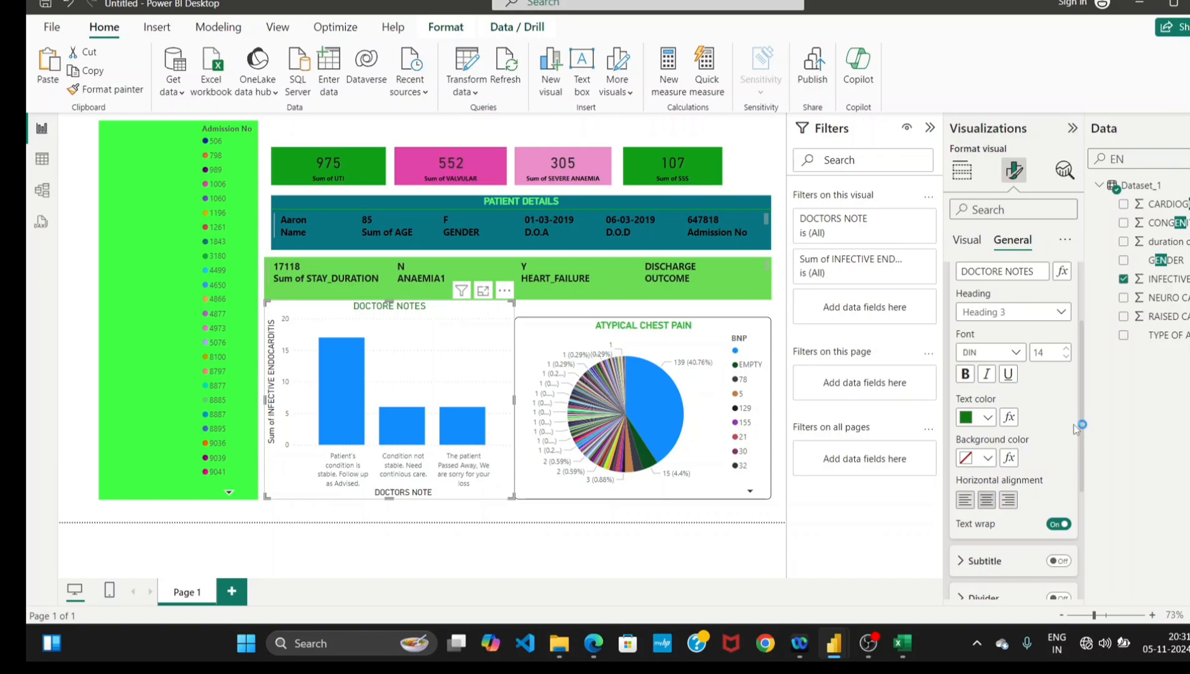
click(965, 374)
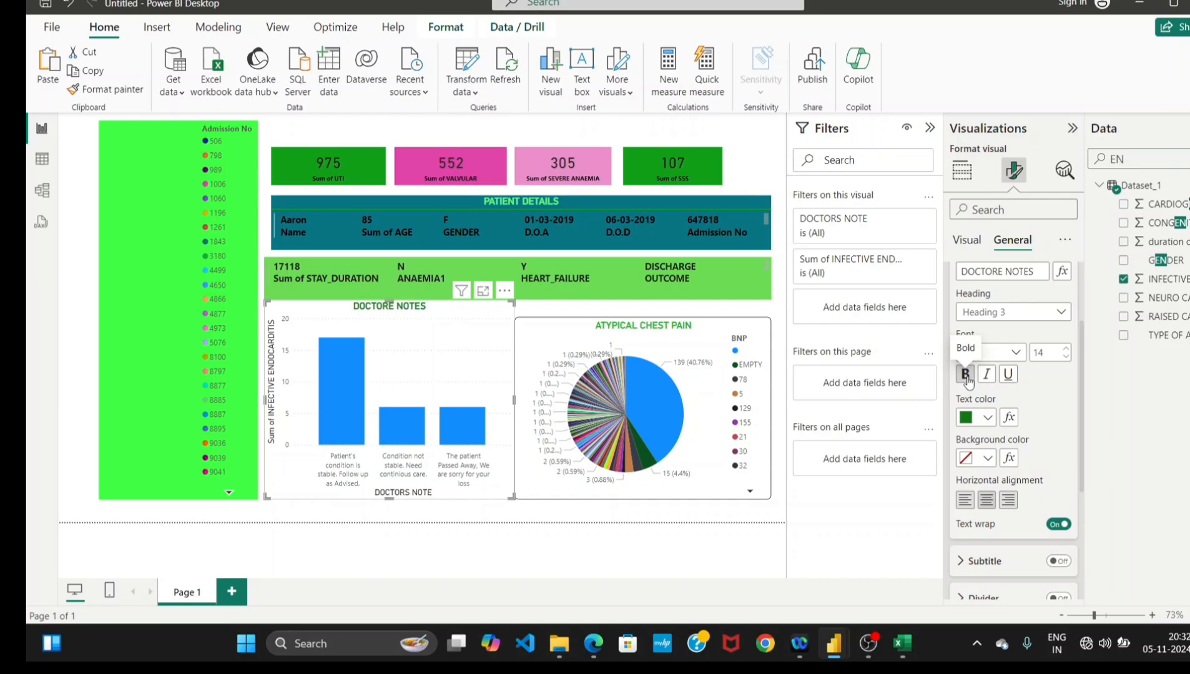
Recolor the column chart's DOCTORE NOTES title text with custom green #29B72B.
click(985, 419)
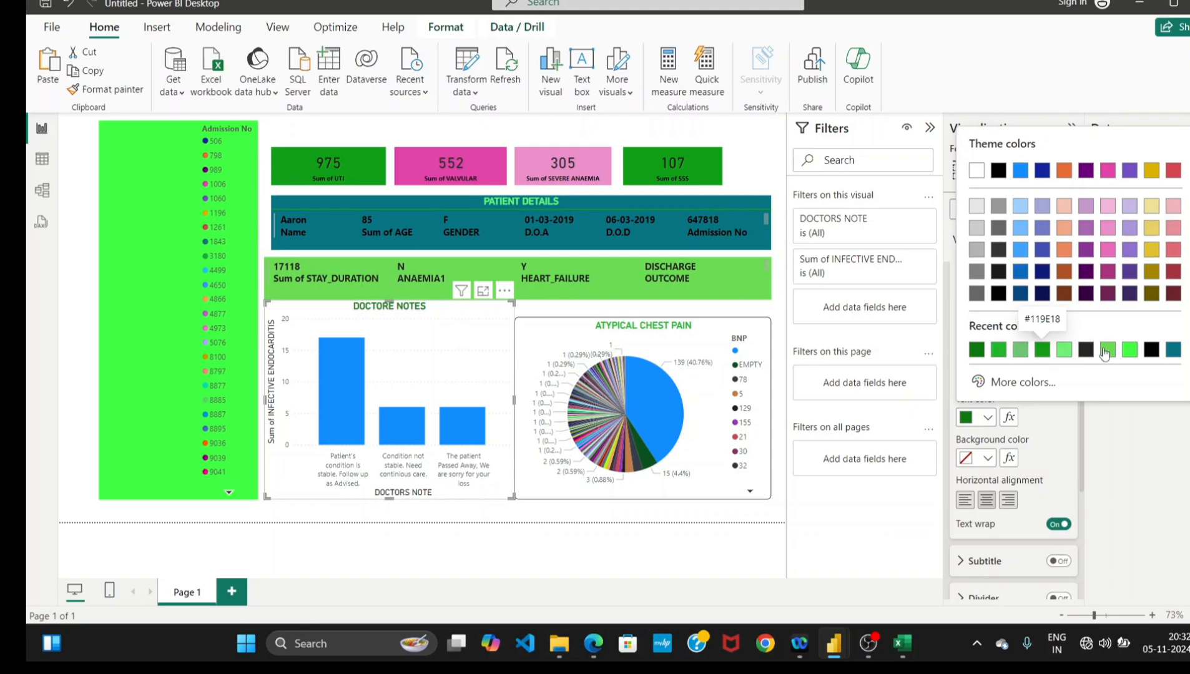
click(1129, 351)
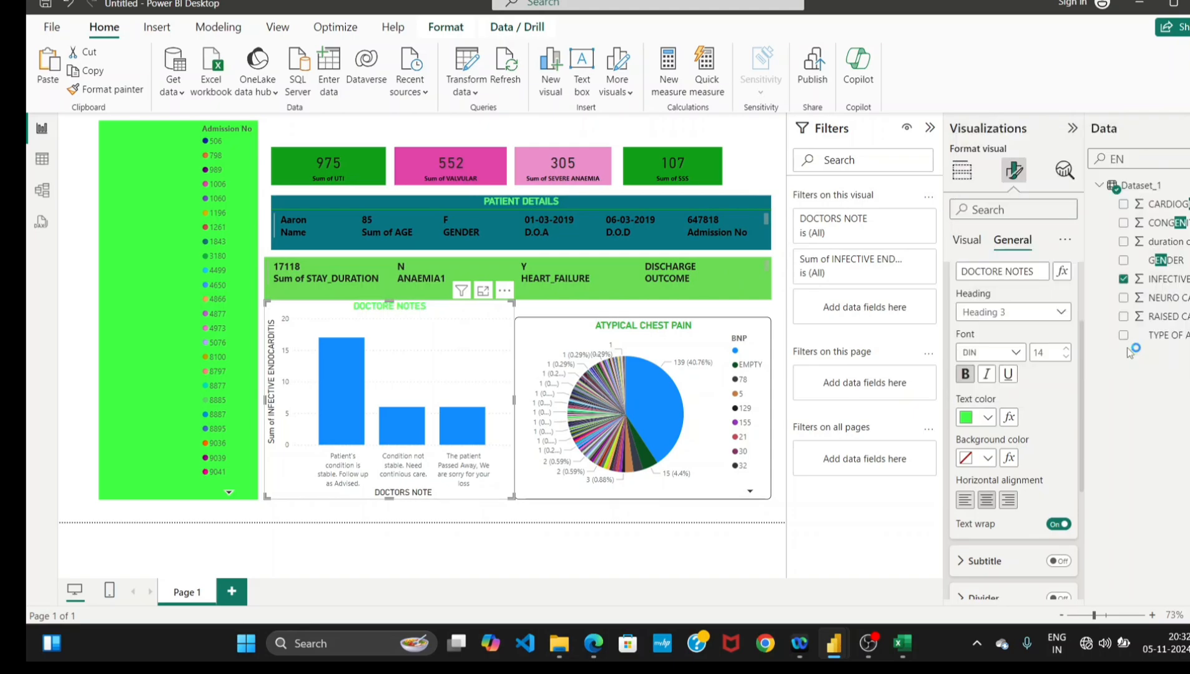
click(995, 418)
click(1008, 382)
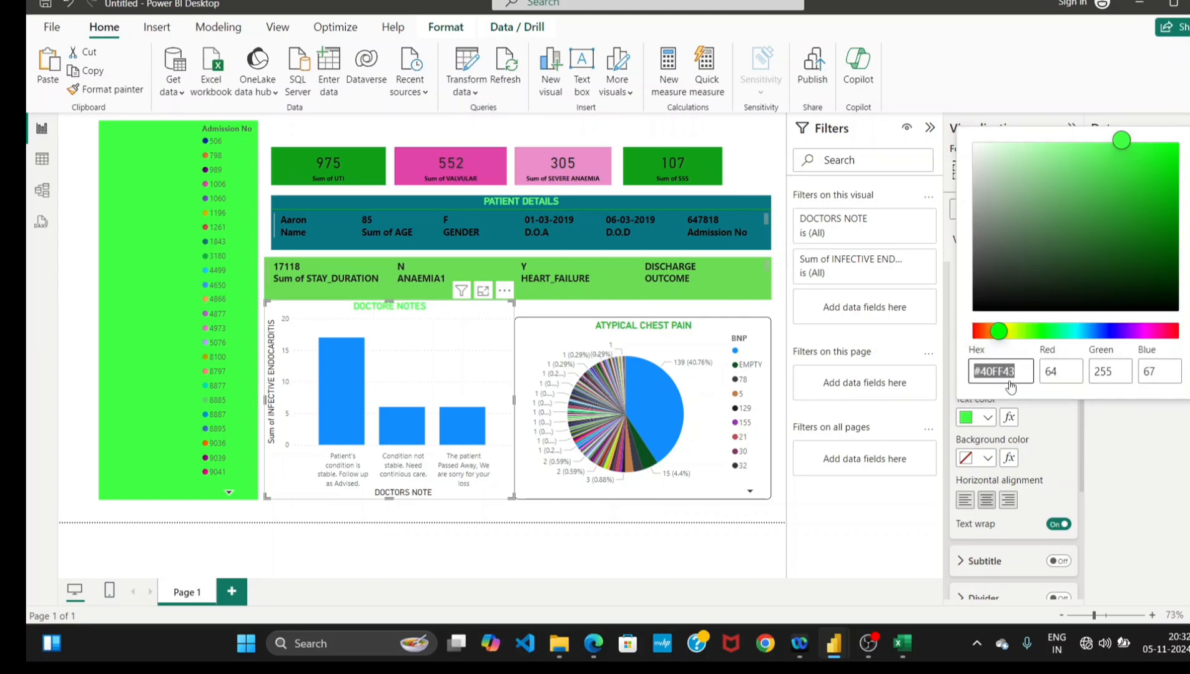
click(1115, 179)
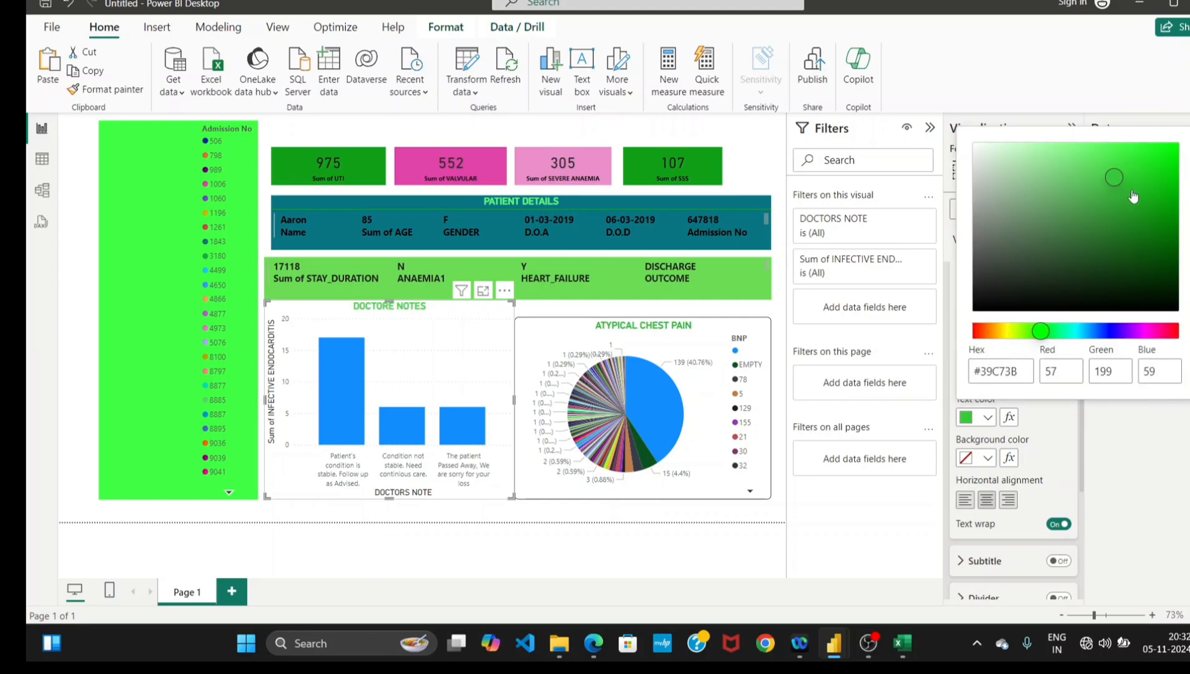
click(1130, 191)
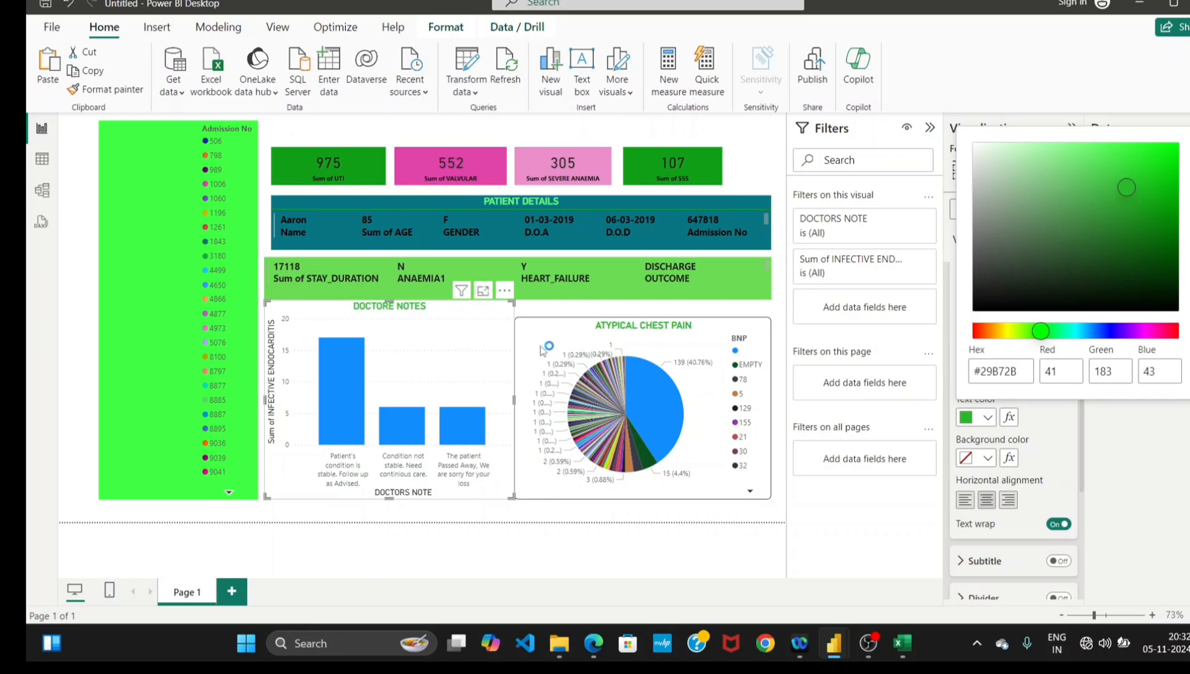
click(467, 369)
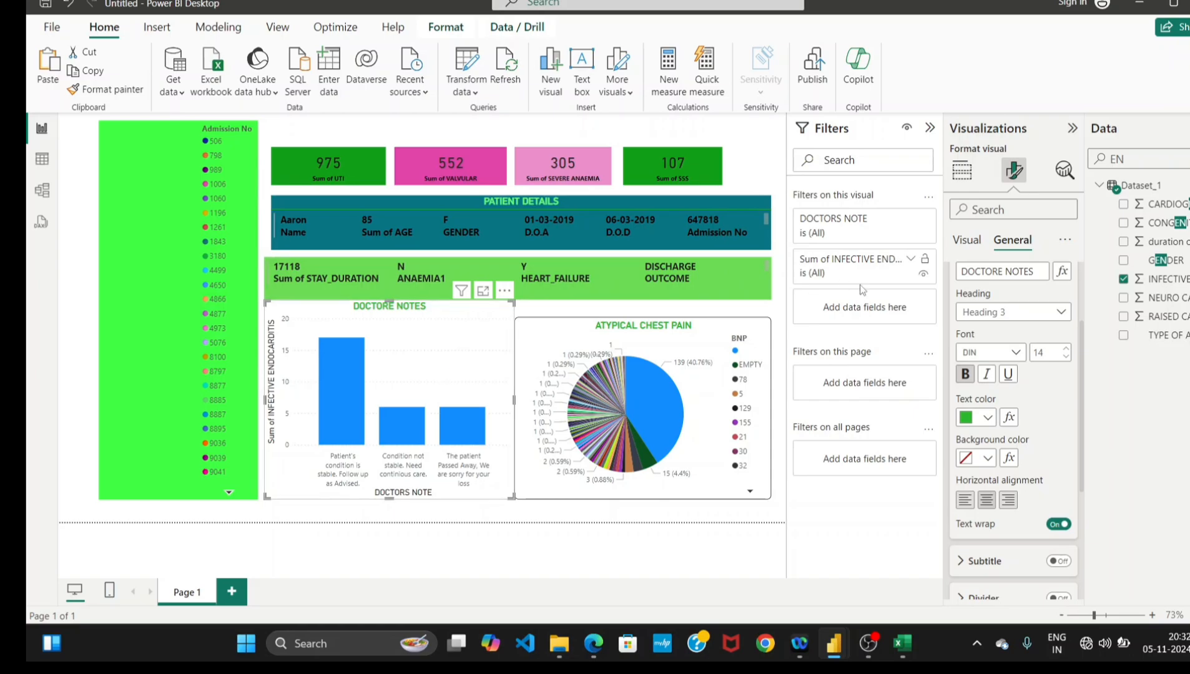
Turn off the X-axis title of the DOCTORE NOTES column chart.
click(965, 243)
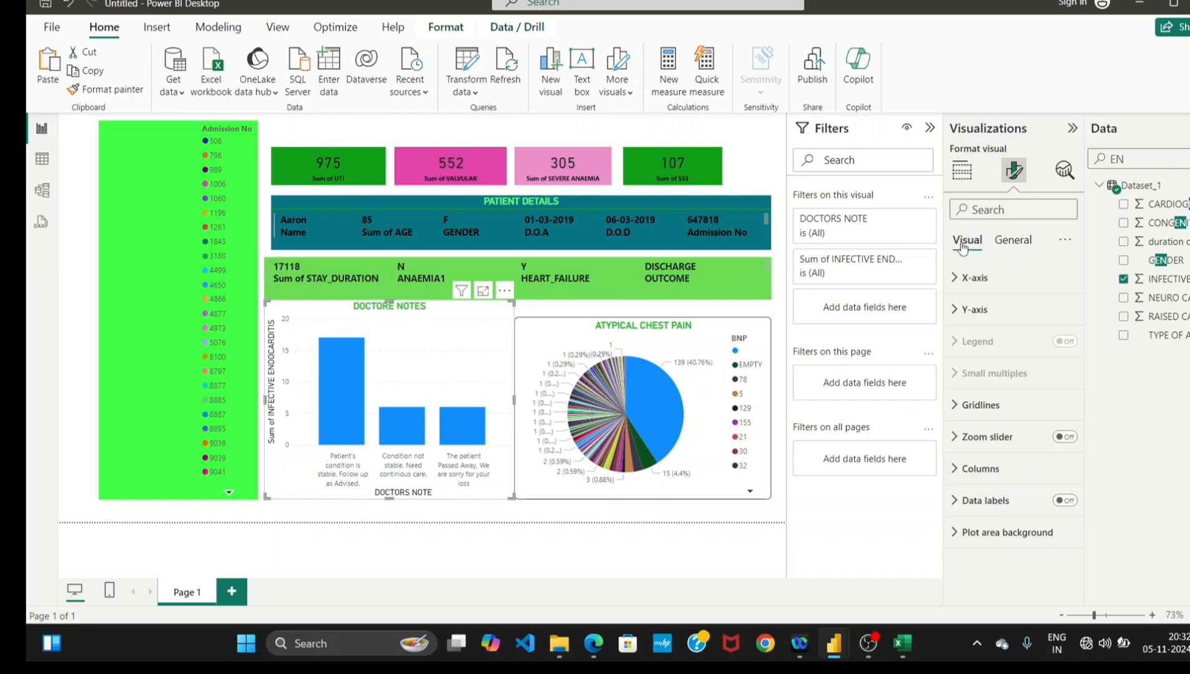
click(954, 280)
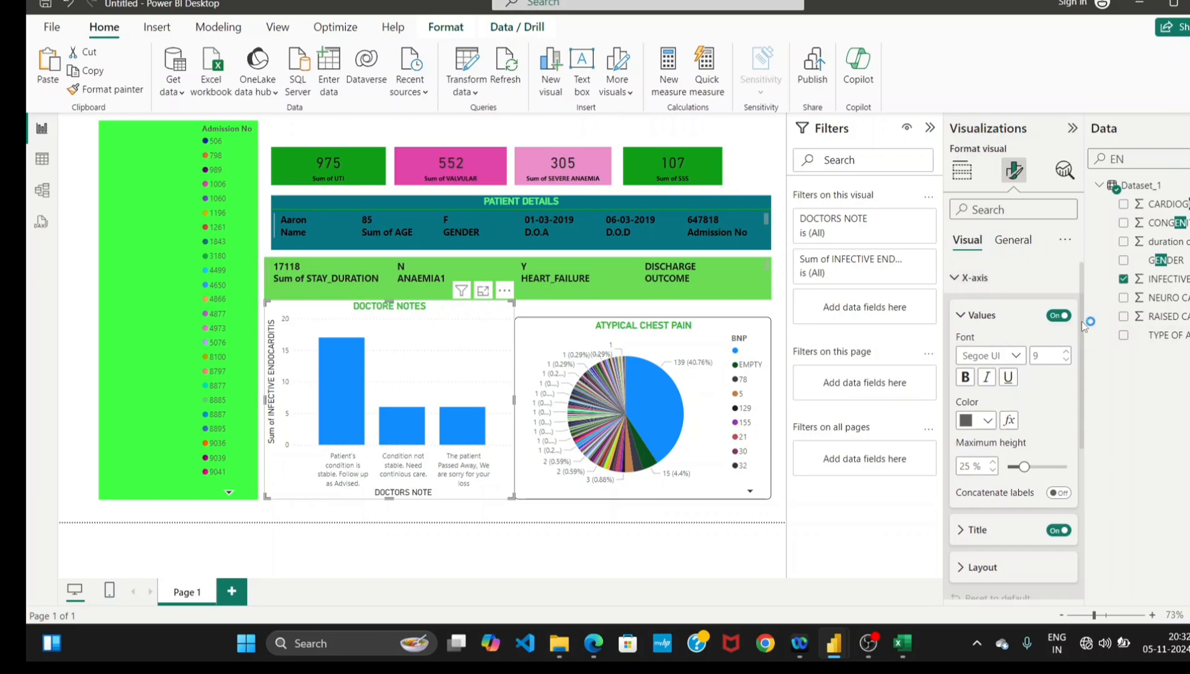
scroll(1036, 437, down, 2)
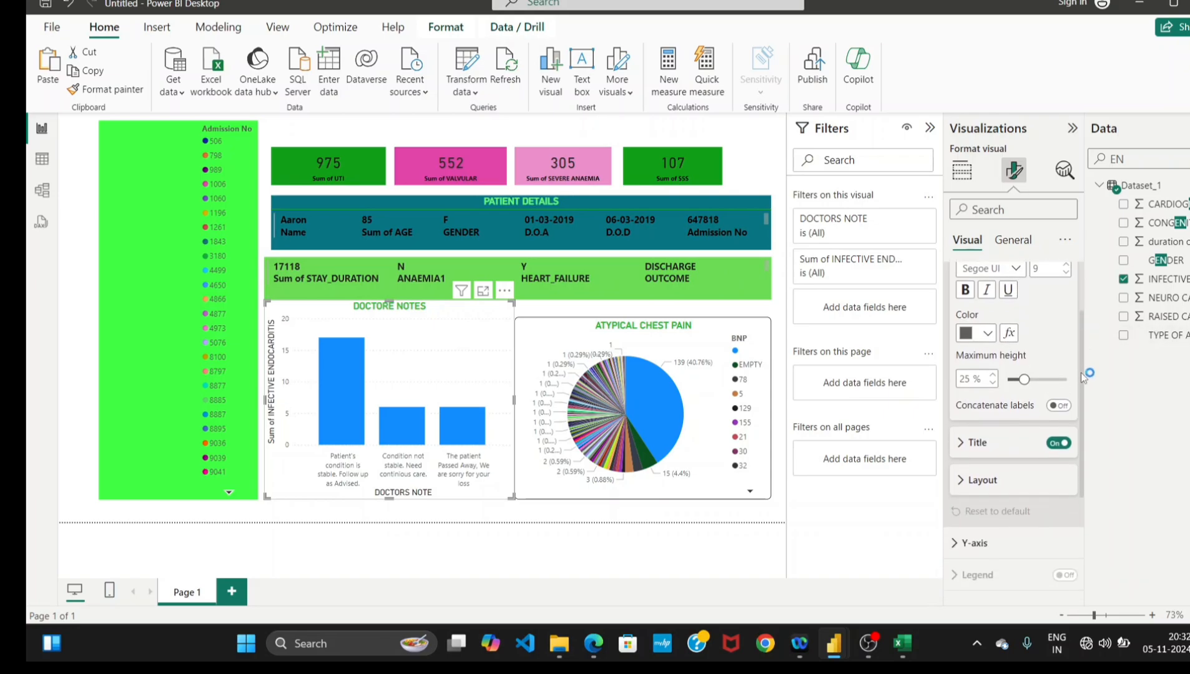
click(1057, 441)
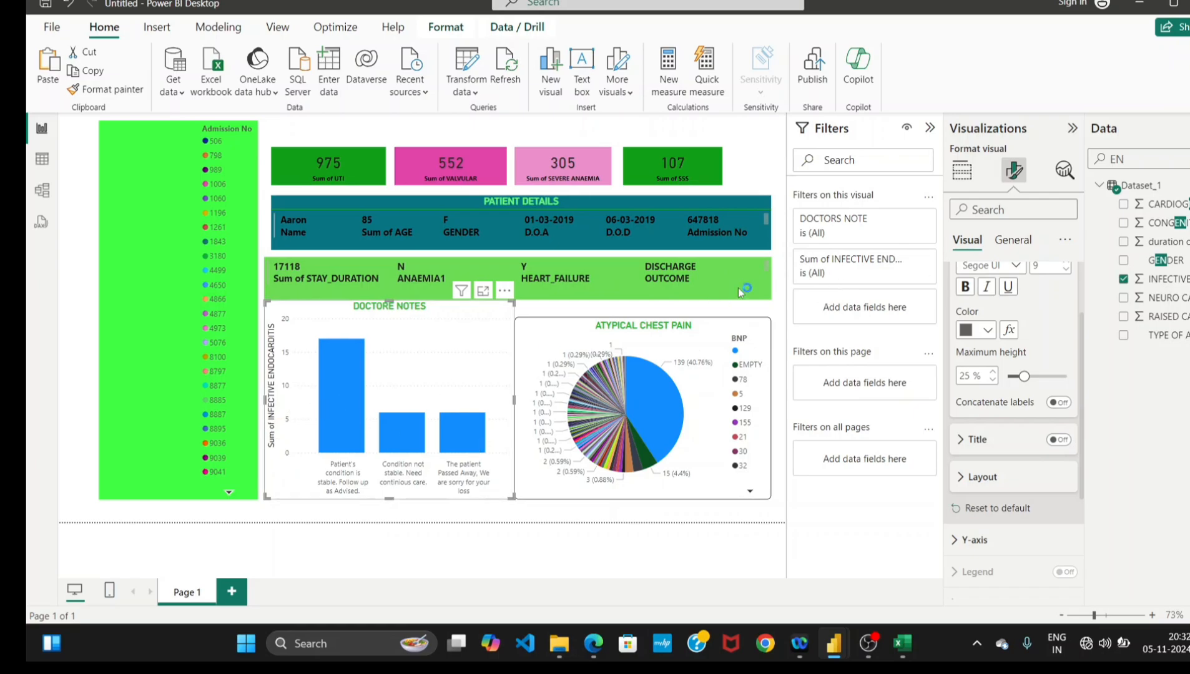
Turn off the Y-axis title of the DOCTORE NOTES column chart.
click(1007, 242)
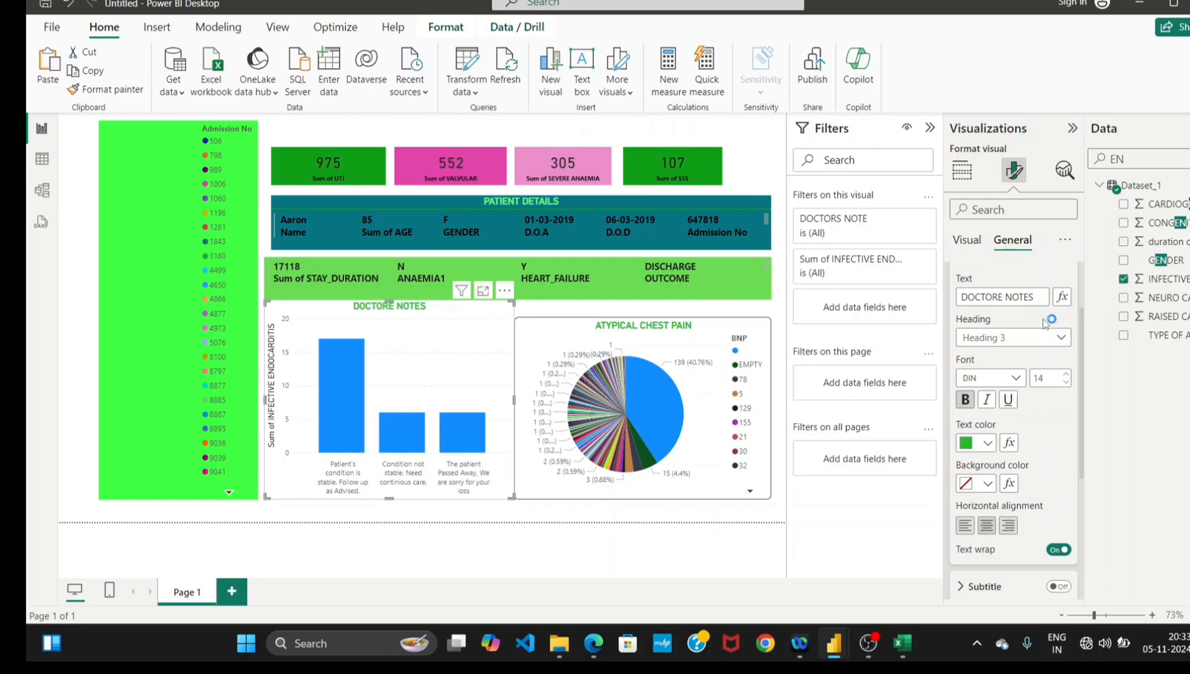
click(967, 242)
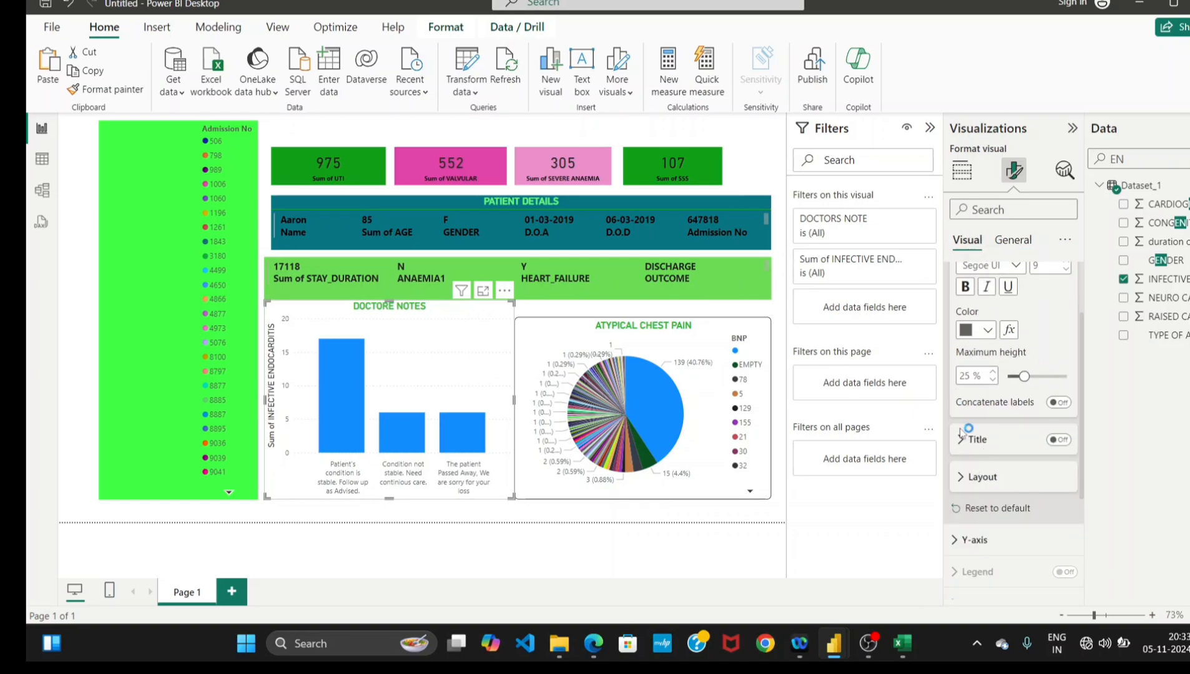
click(959, 540)
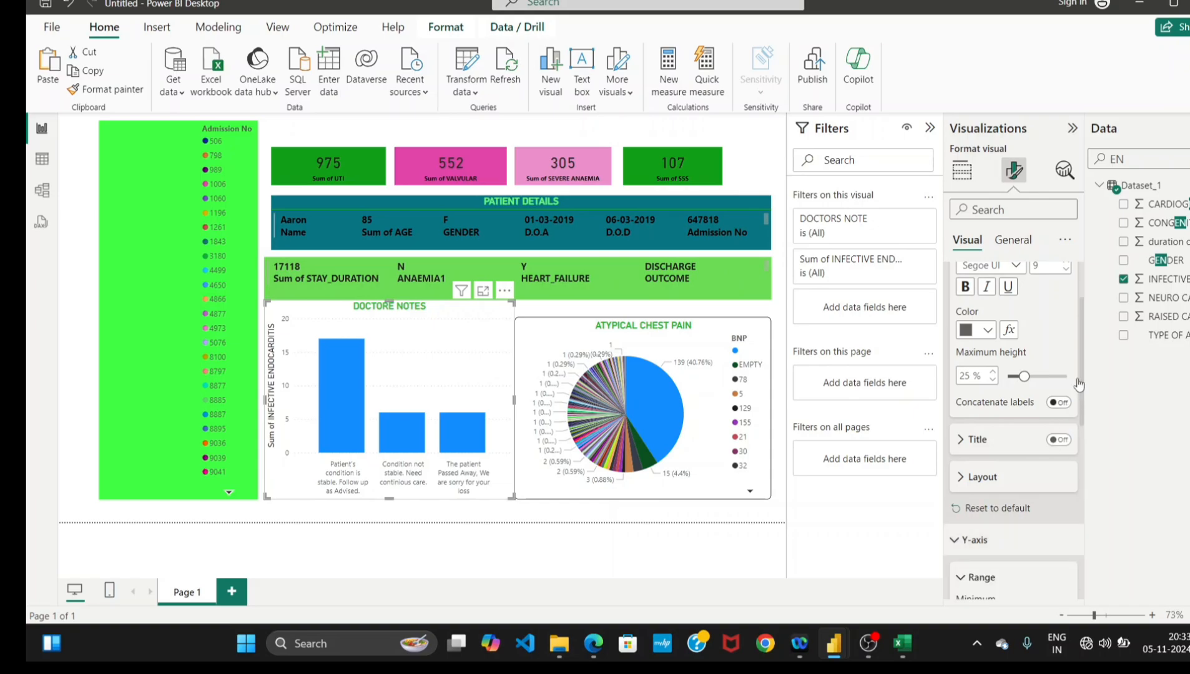
scroll(1083, 432, down, 3)
scroll(1083, 431, down, 1)
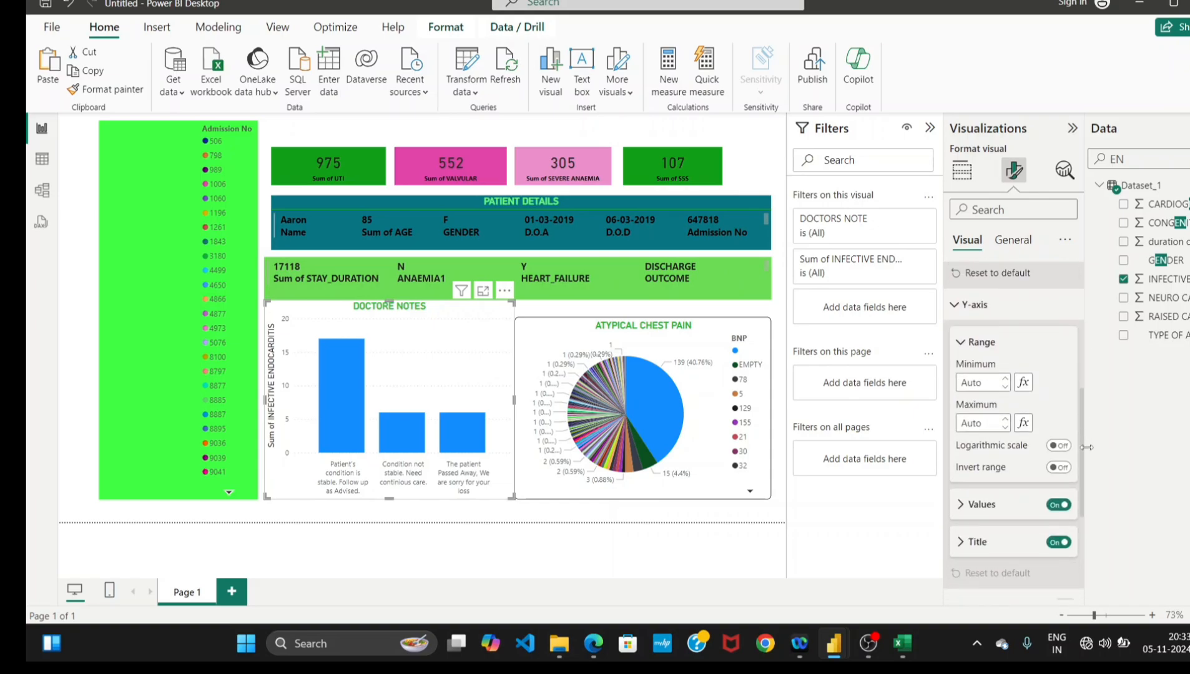
click(1061, 543)
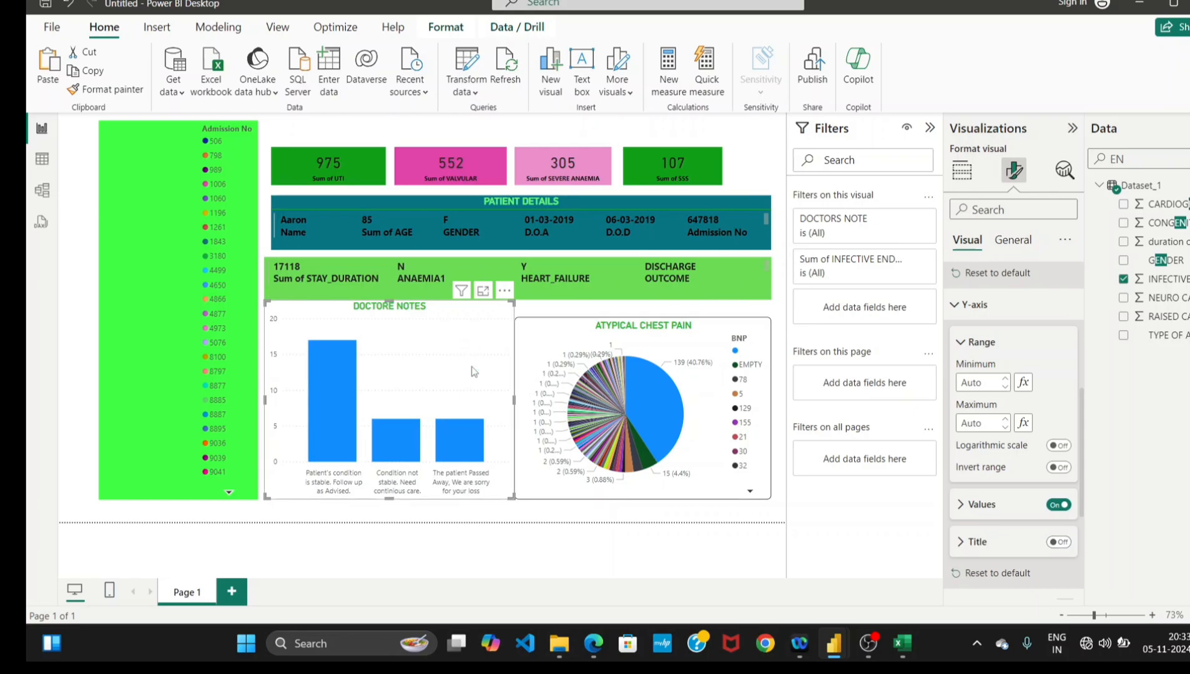
Find the visual border setting and give the column chart a black border with 6 px rounded corners.
click(995, 206)
text(VIS)
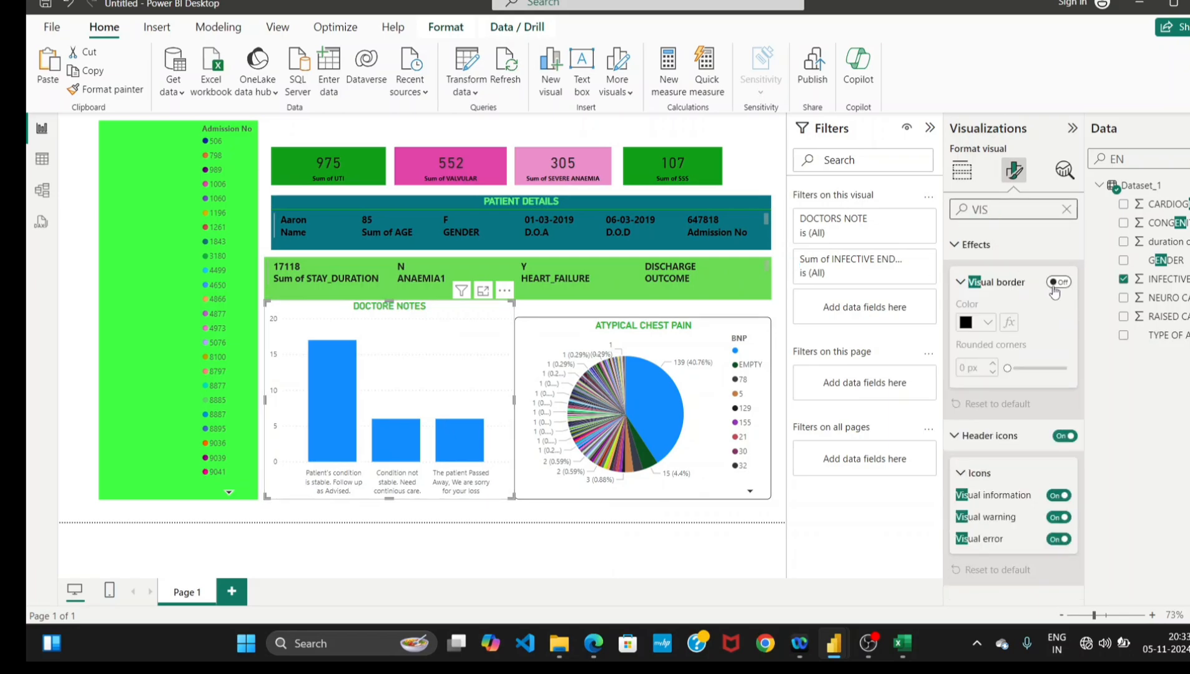
click(1055, 286)
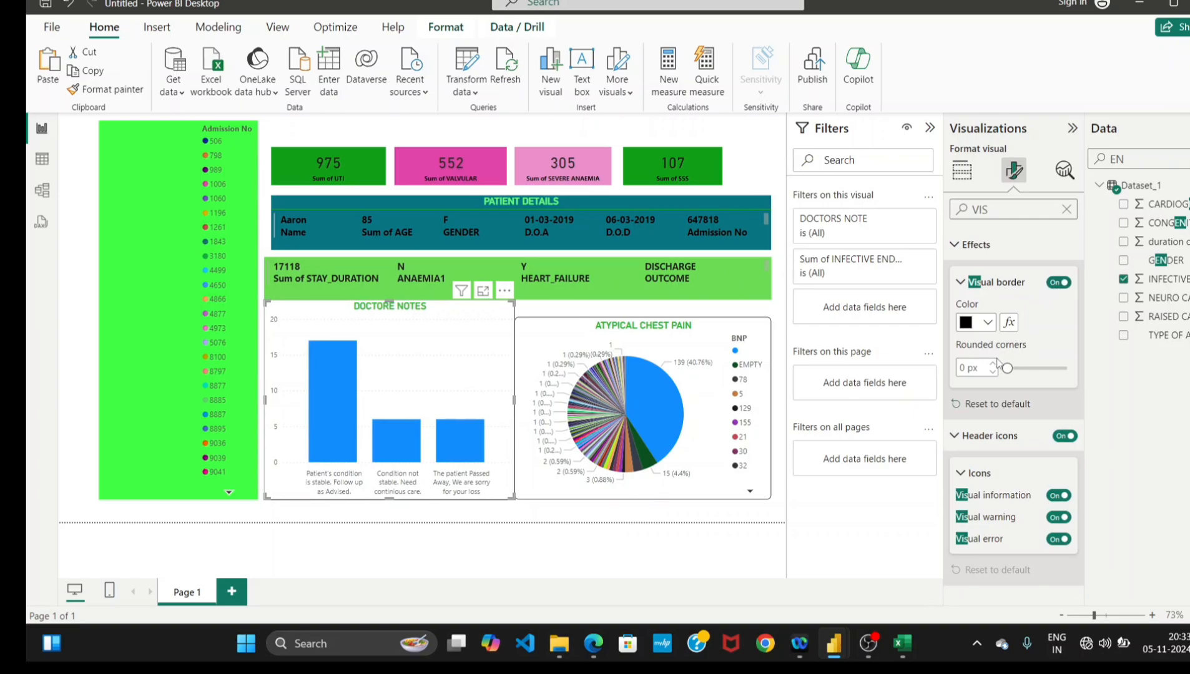
drag(1009, 369, 1018, 370)
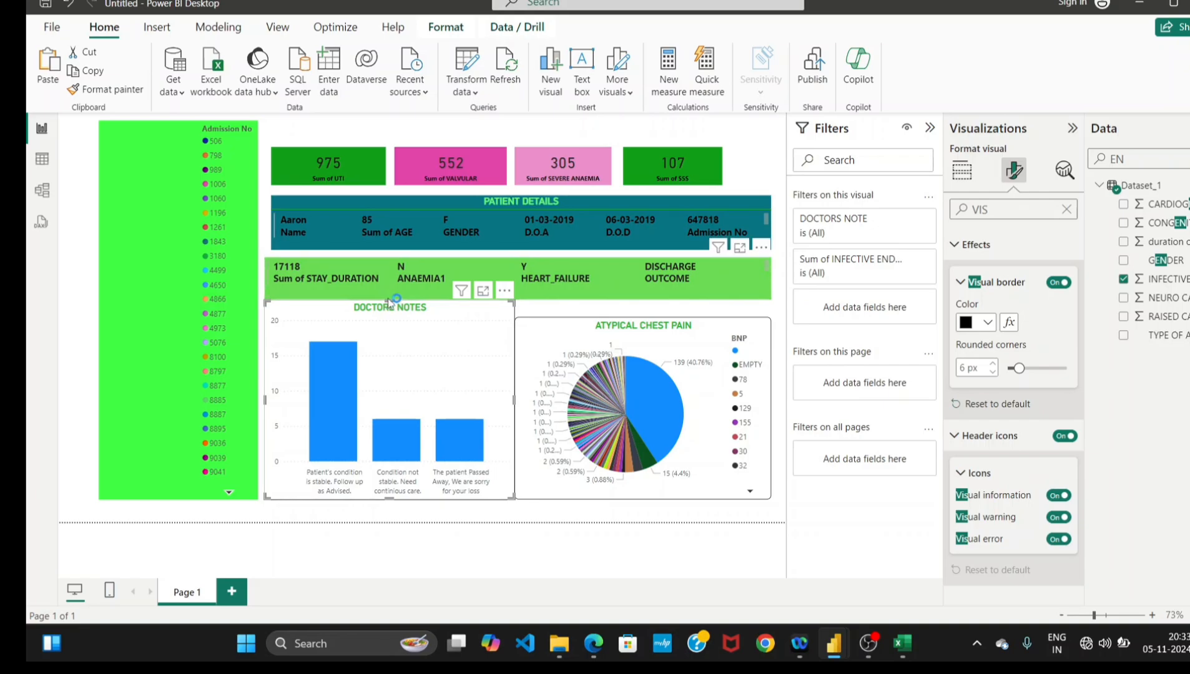
Lower the top edge of the DOCTORE NOTES column chart to line up with the pie chart beside it.
drag(389, 300, 398, 322)
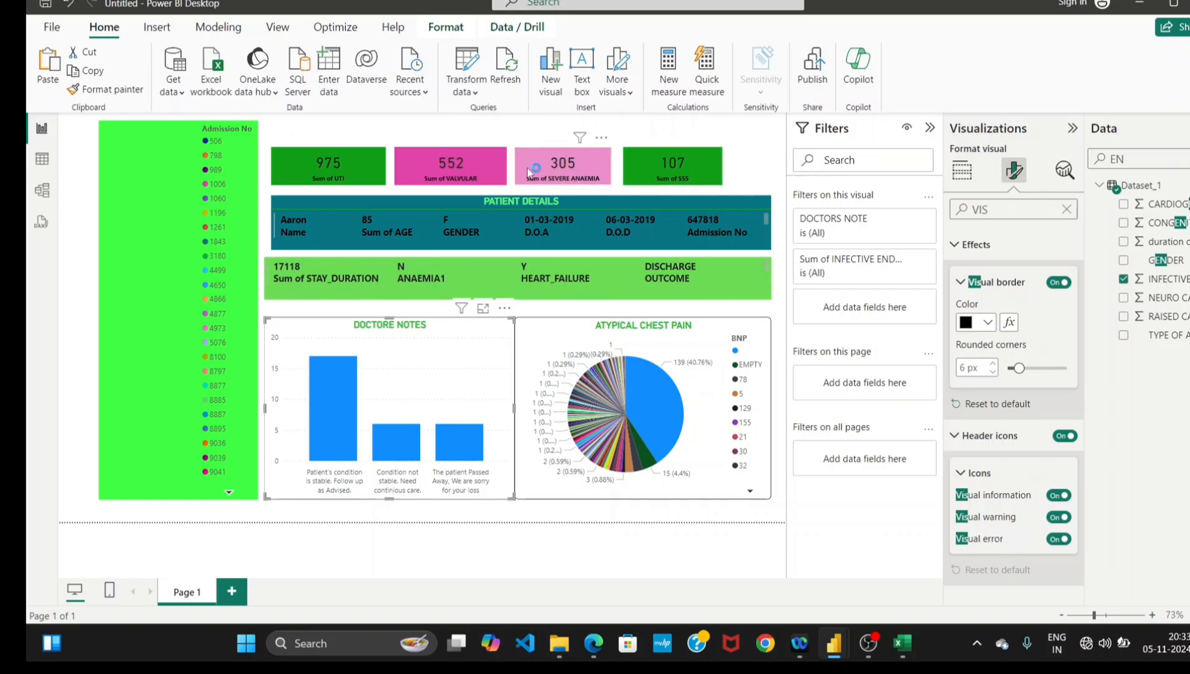
click(387, 128)
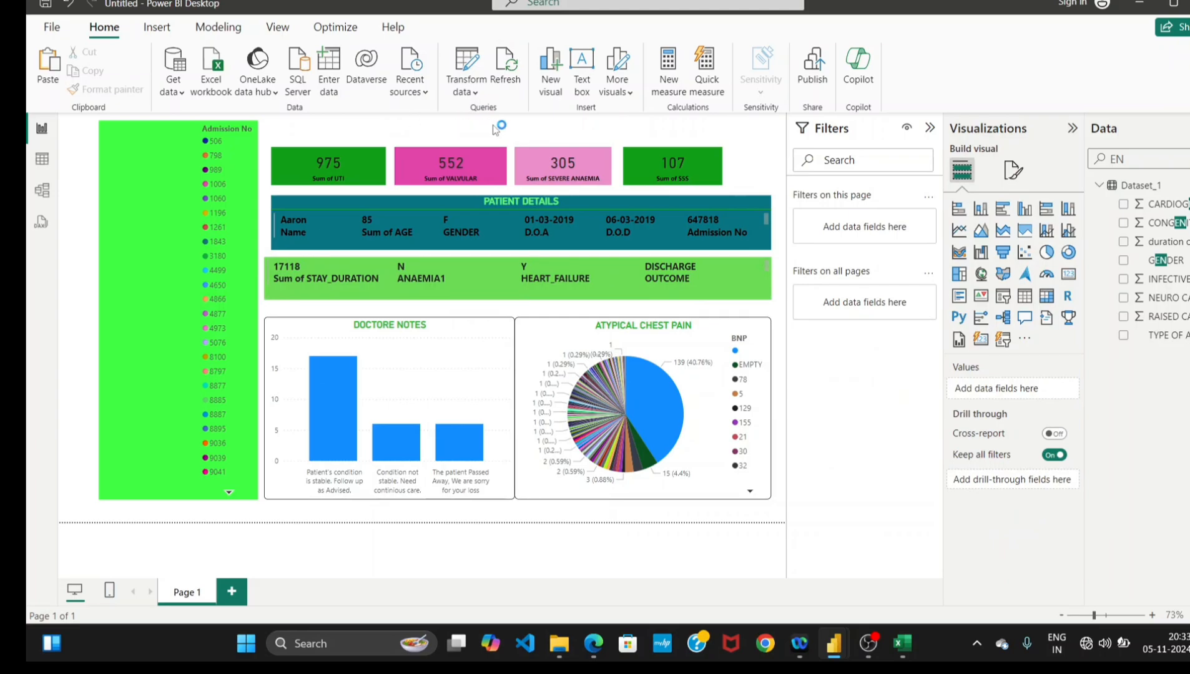
Insert a text box on the report page and enter the heading PATIENTS REPORT.
click(581, 90)
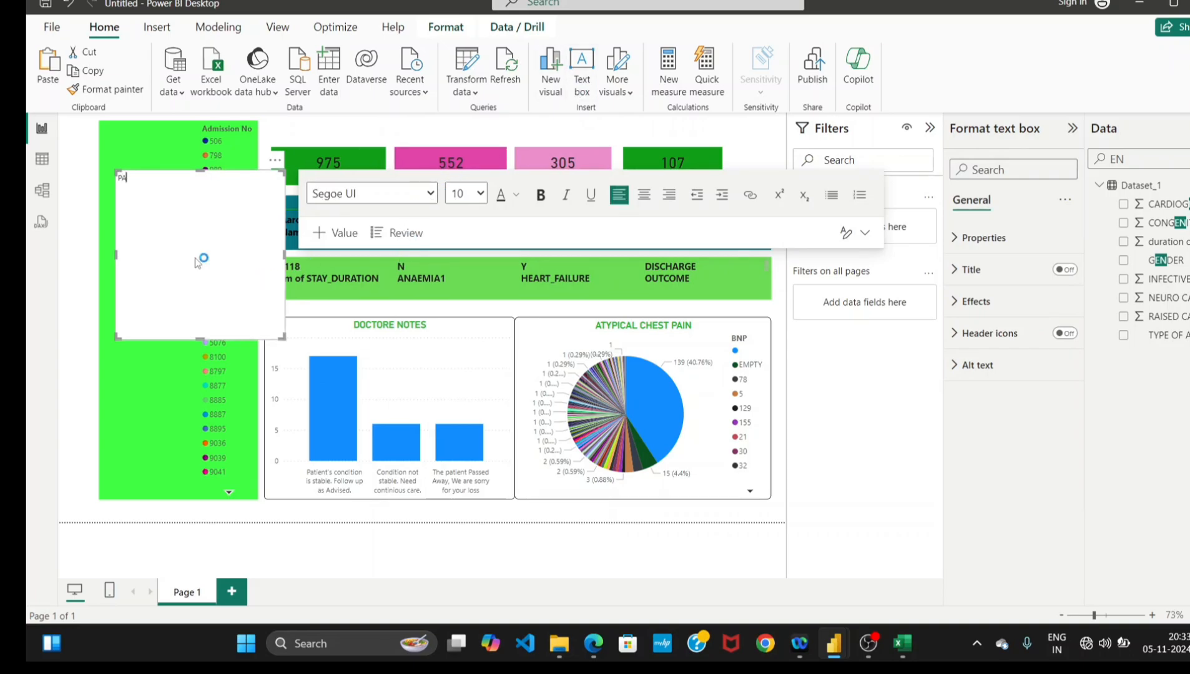
text(PATIENTS REPORT)
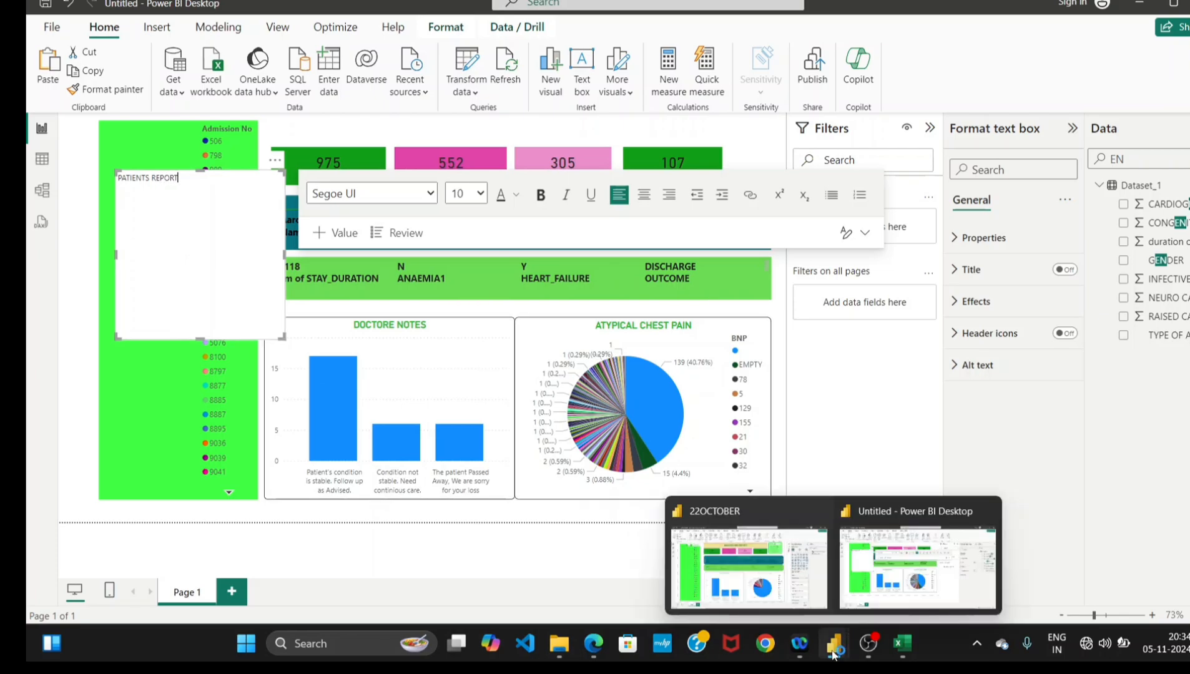
Check the heading in the 22OCTOBER report, then return to the untitled report and replace the text box heading with HEATHCARE REPORT.
mouse_move(830, 654)
click(726, 564)
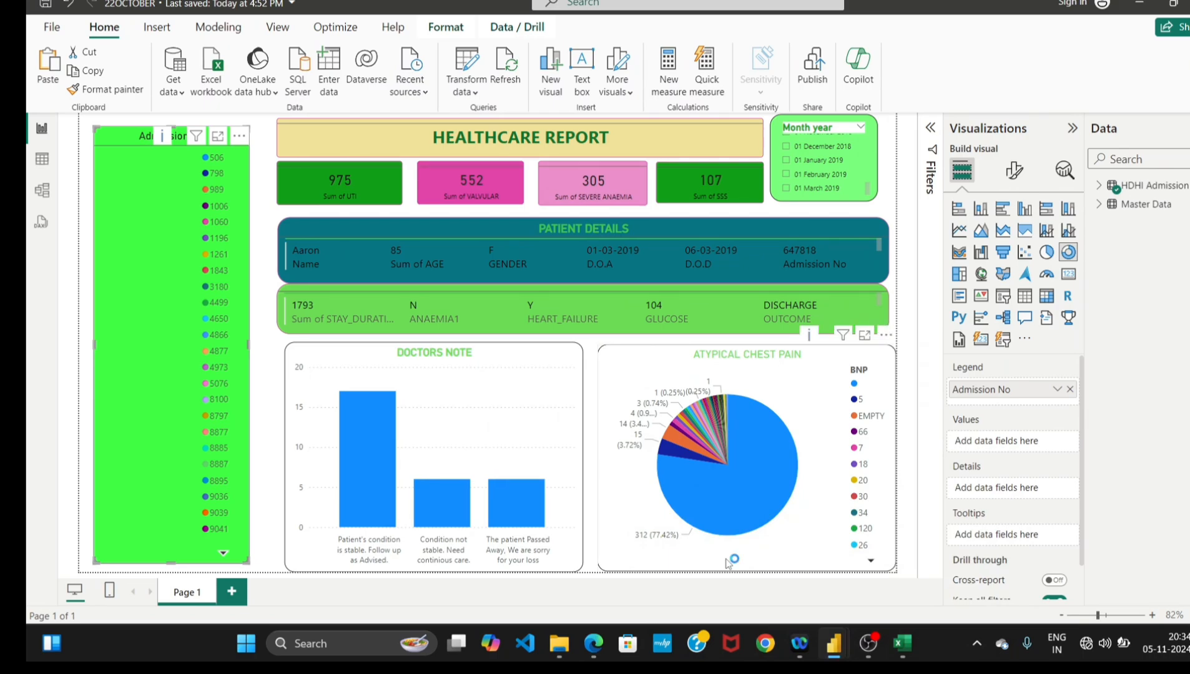
mouse_move(834, 646)
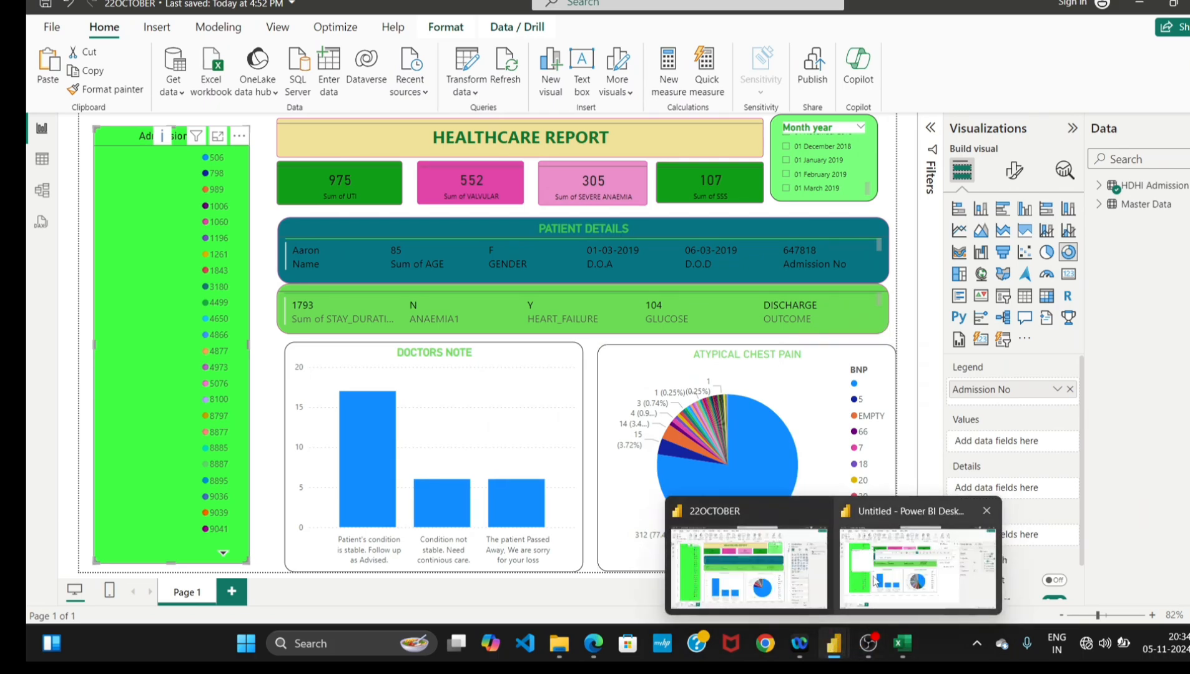
click(874, 581)
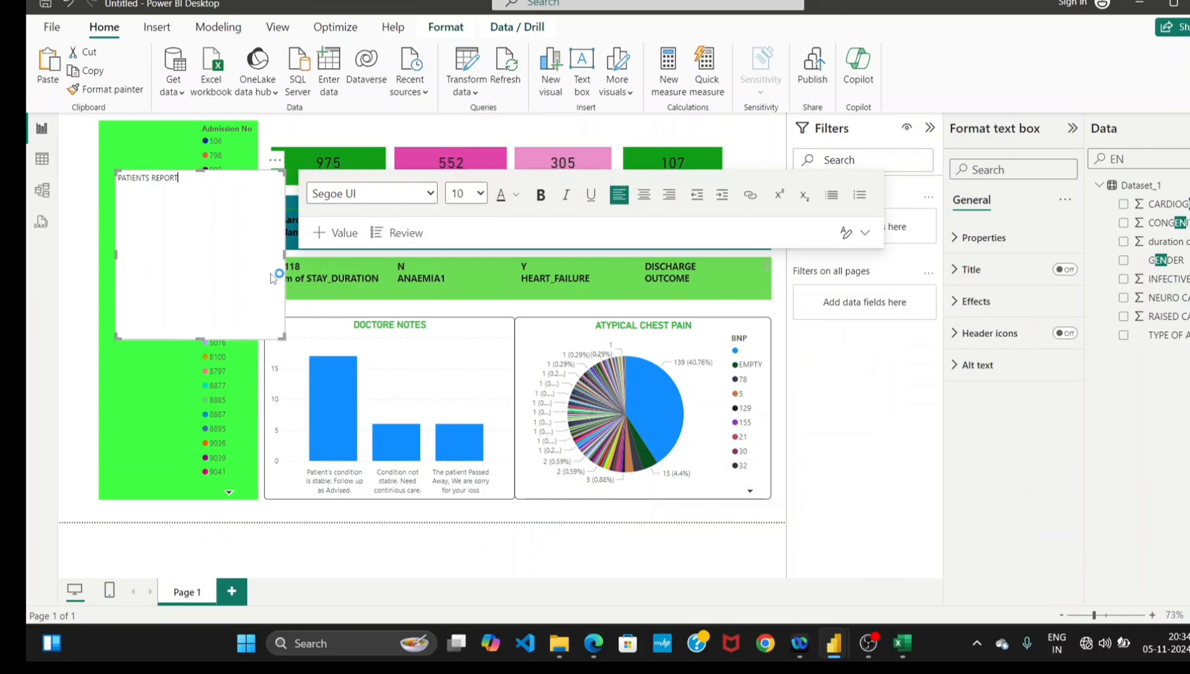
key(BackSpace)
key(BackSpace)
key(BackSpace)
key(BackSpace)
key(BackSpace)
key(BackSpace)
key(BackSpace)
key(BackSpace)
key(BackSpace)
key(BackSpace)
key(BackSpace)
key(BackSpace)
key(BackSpace)
key(BackSpace)
text(he)
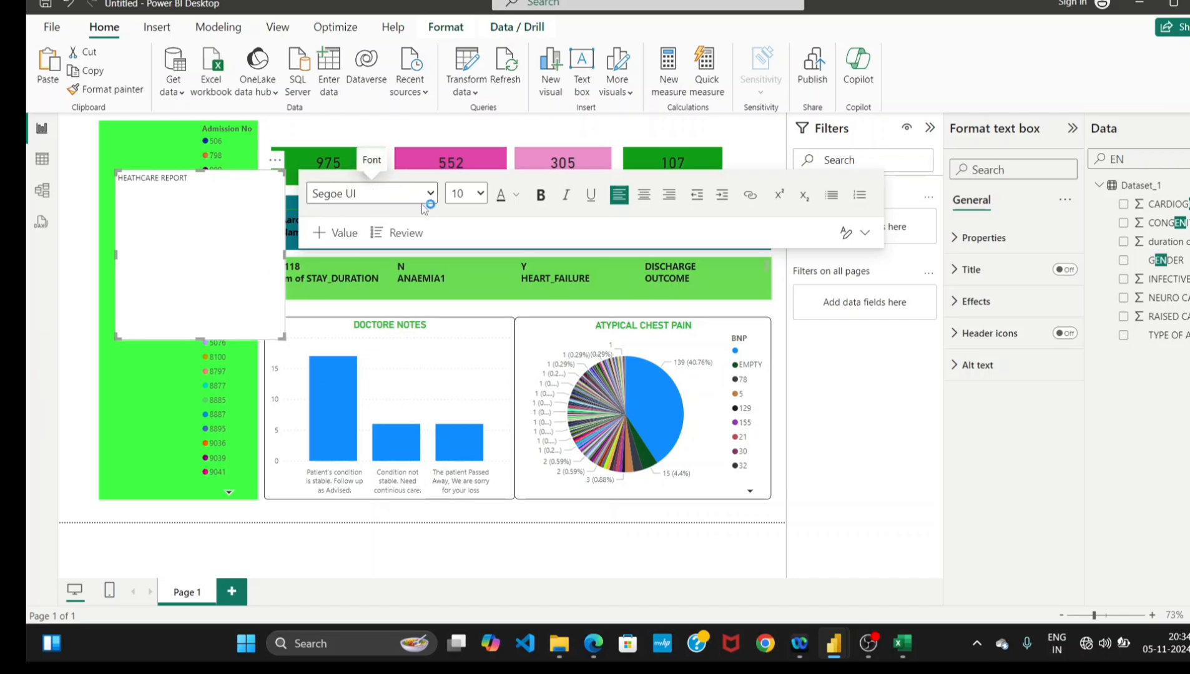
Set the font size of the HEATHCARE REPORT heading text to 20.
click(465, 201)
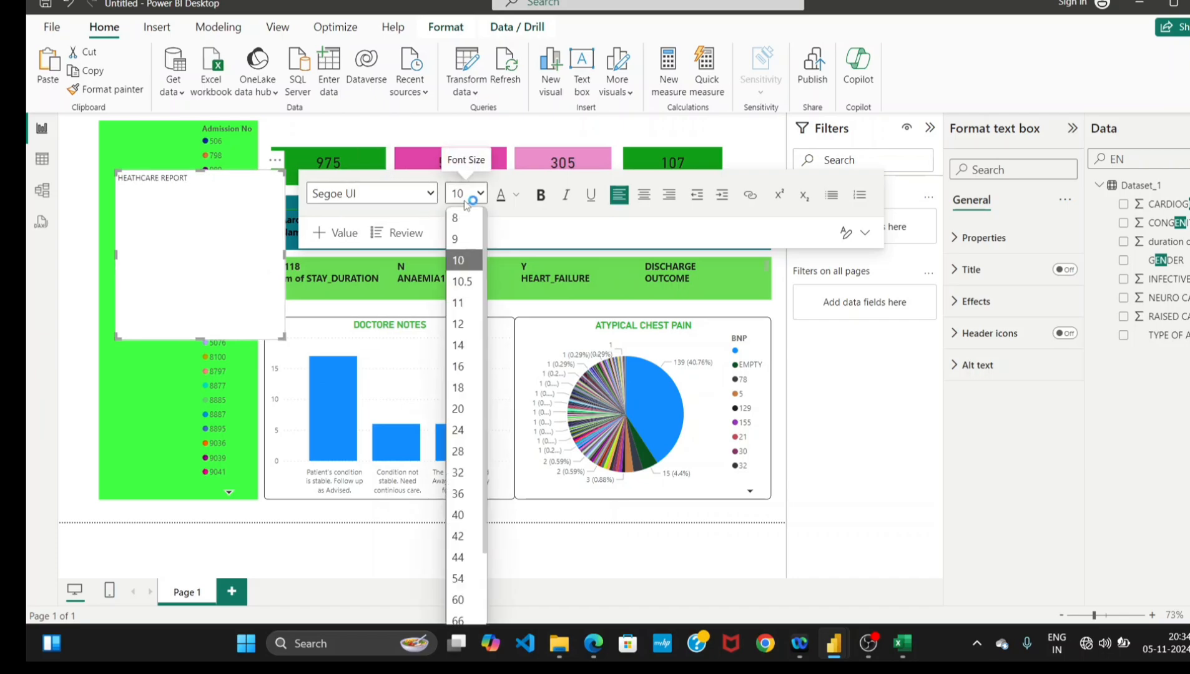
click(459, 409)
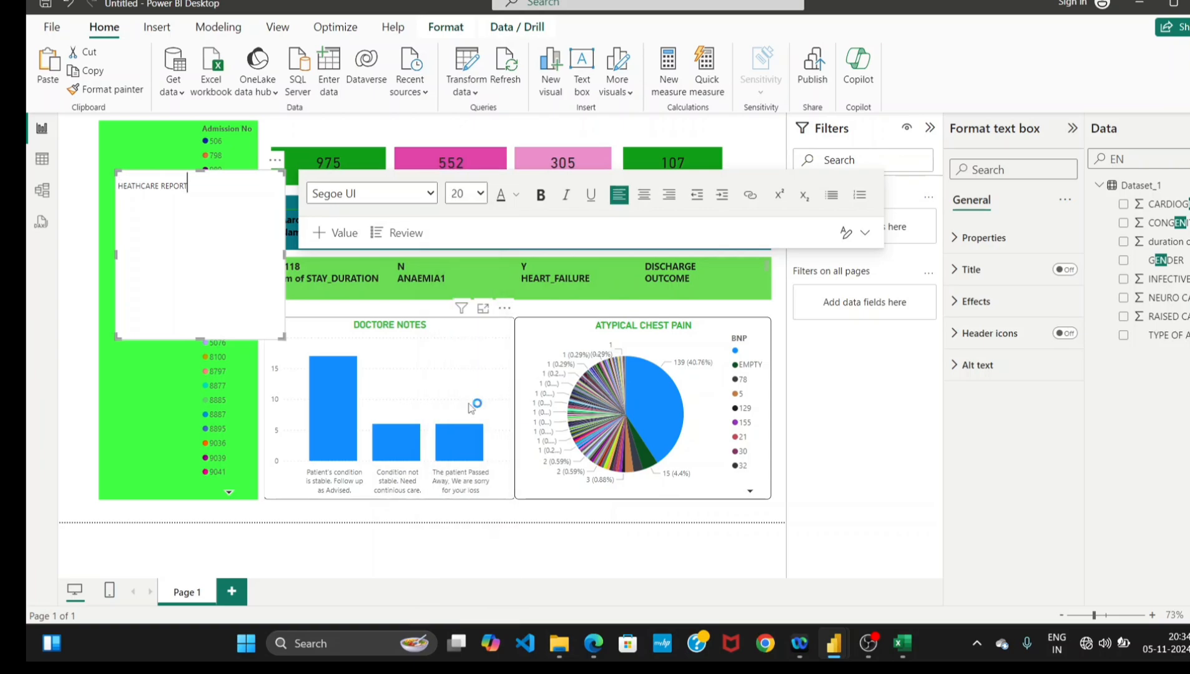
triple_click(155, 180)
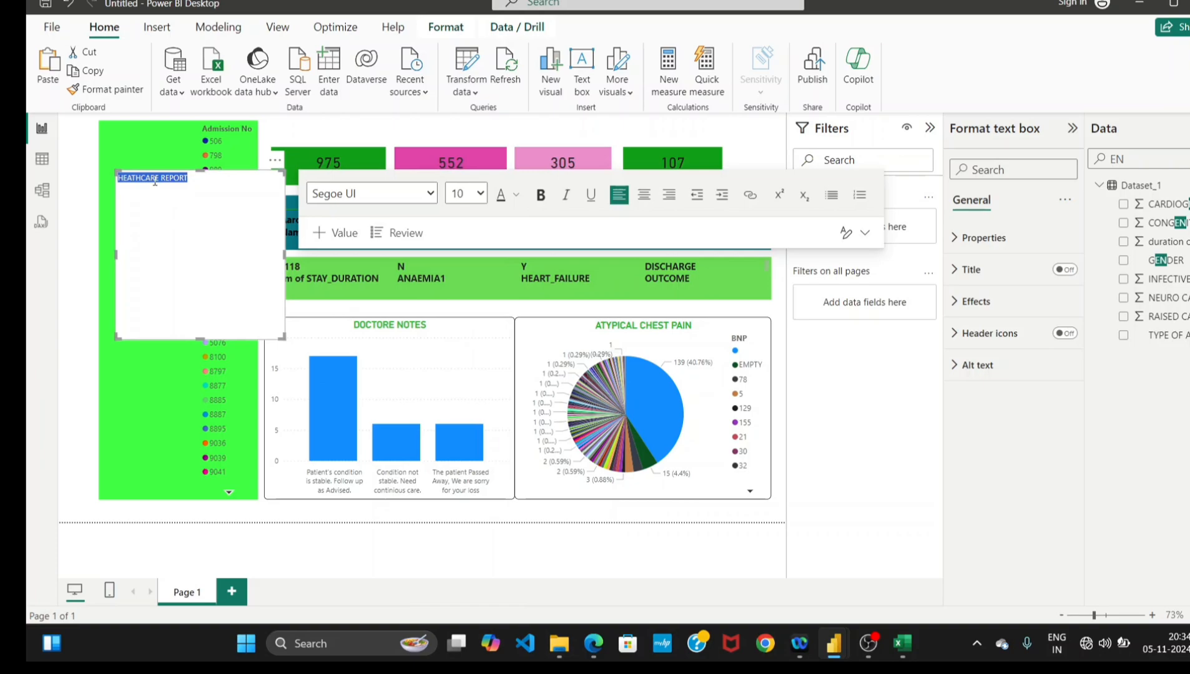
click(479, 198)
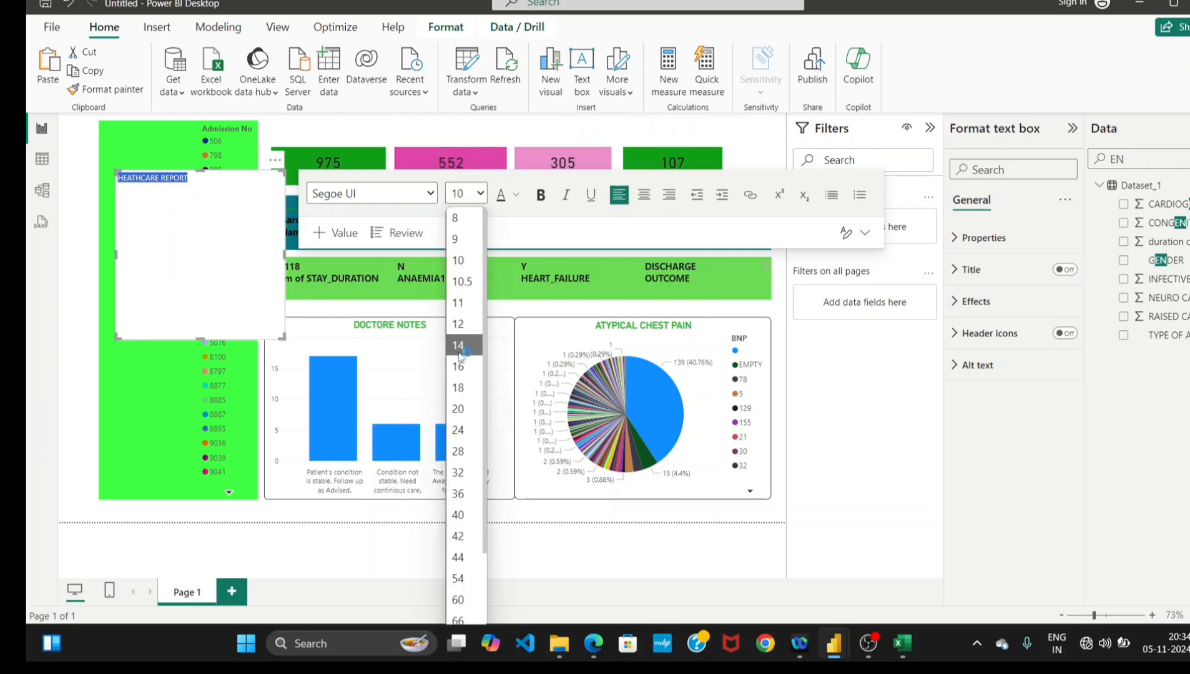
click(458, 409)
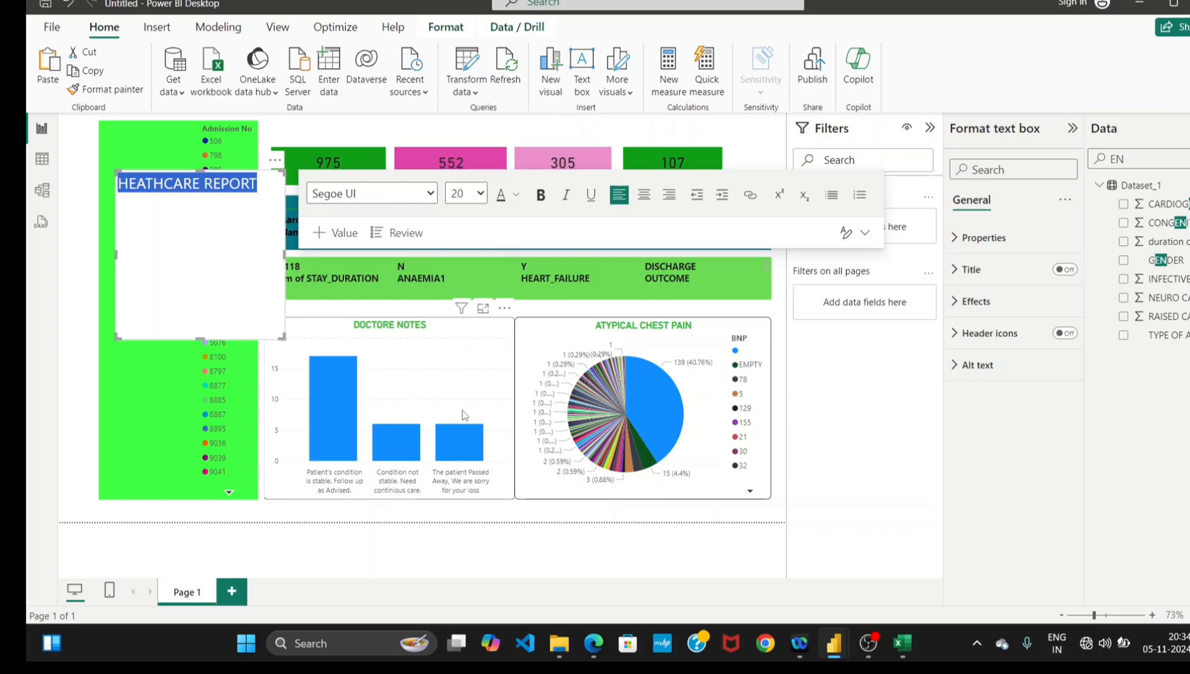
Make the HEATHCARE REPORT heading bright green from the recent colors, bold and centered in its text box.
click(517, 197)
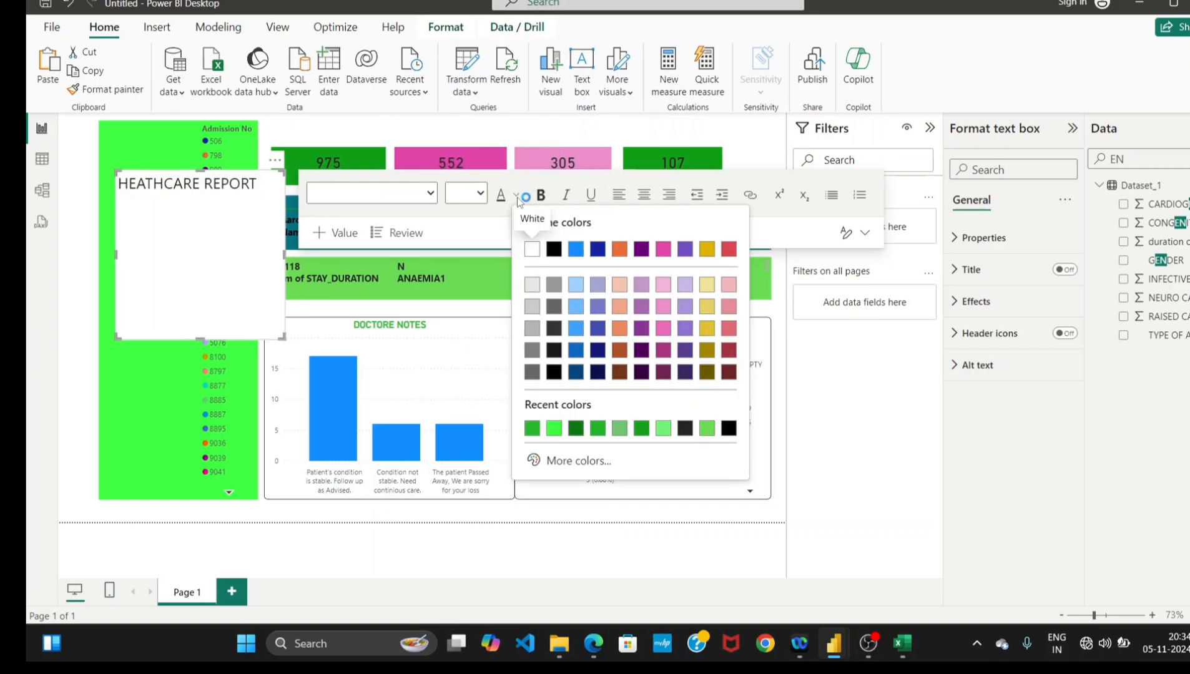
click(235, 189)
triple_click(230, 186)
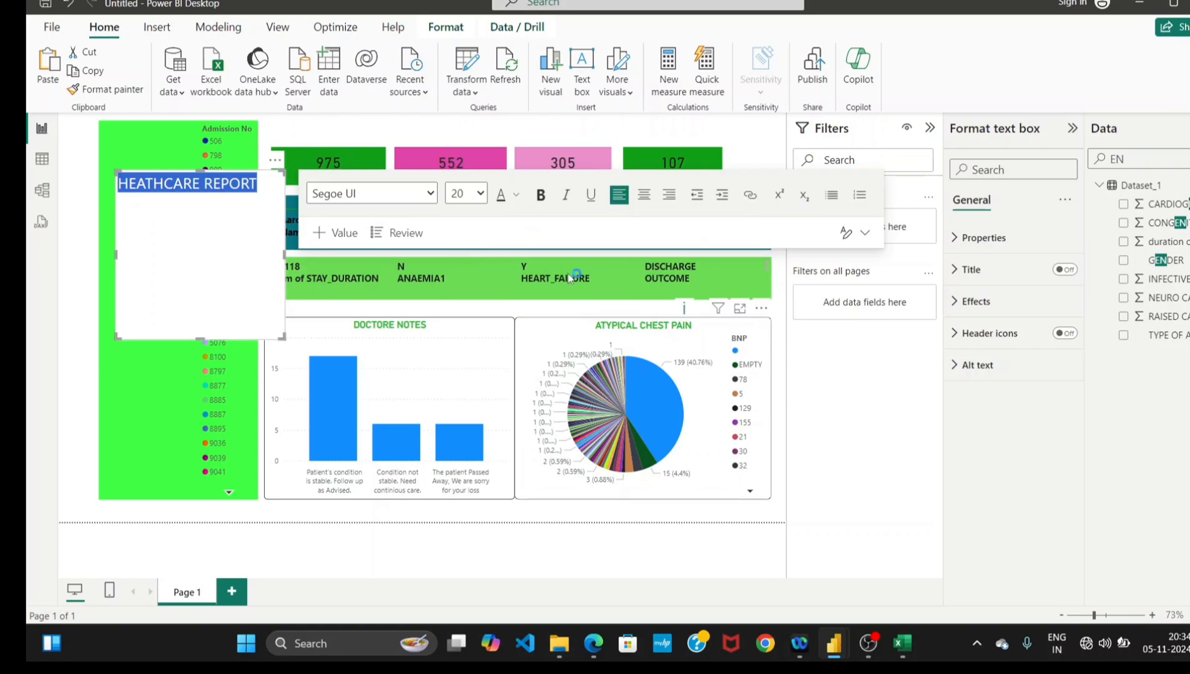
click(517, 197)
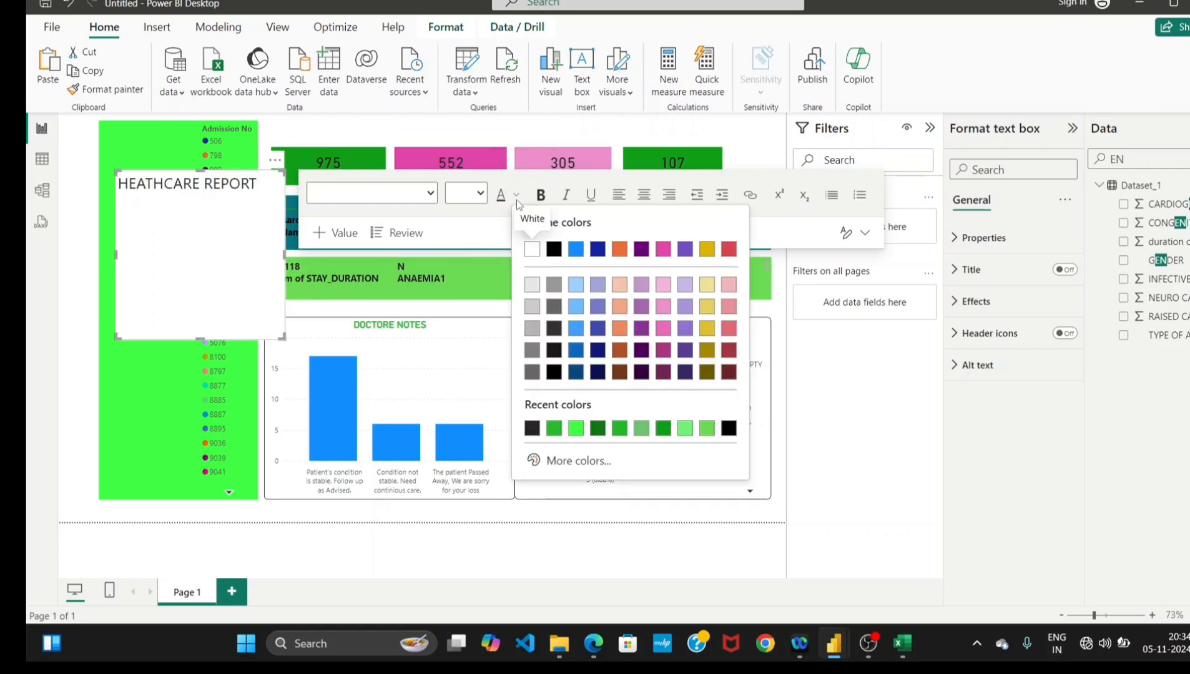
click(577, 426)
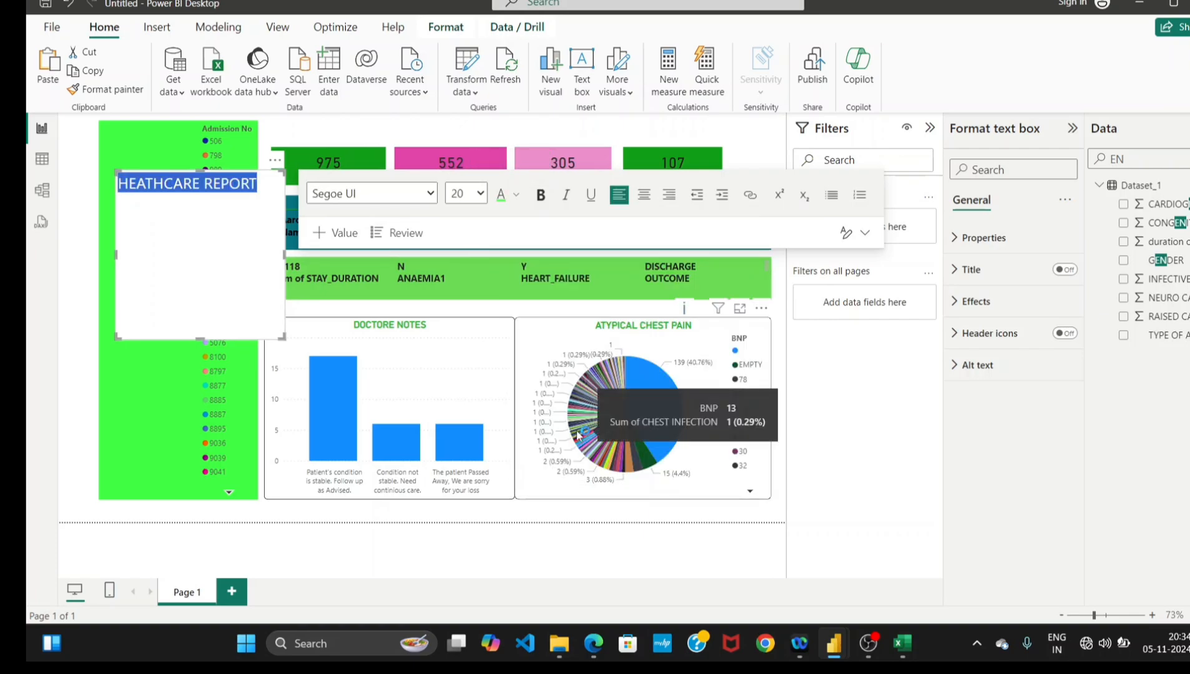
click(542, 196)
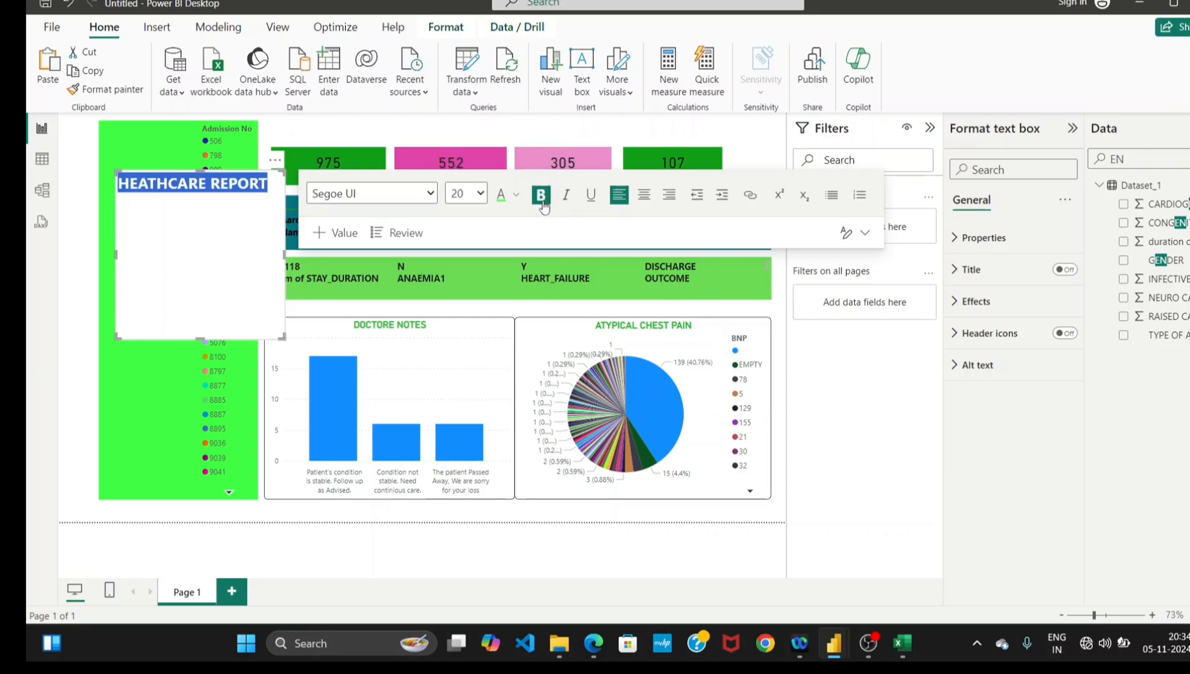
click(651, 199)
click(166, 267)
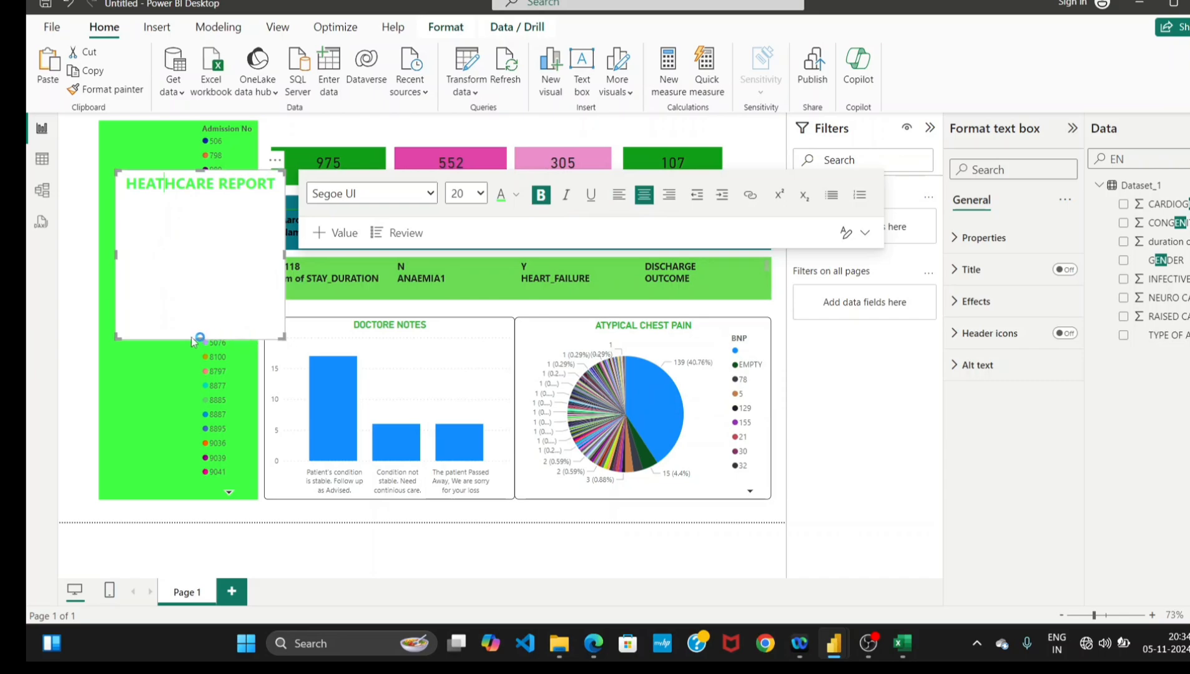
Shrink the heading text box to one line's height, widen it, and move it above the row of KPI cards.
drag(197, 338, 204, 207)
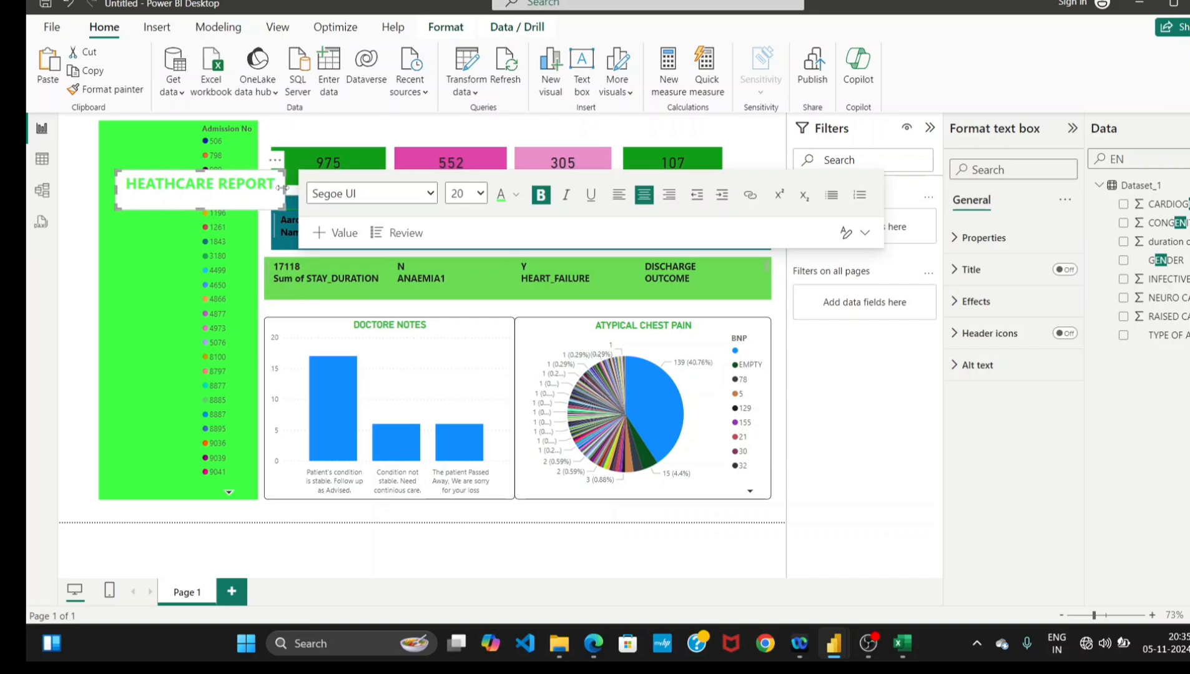
drag(284, 188, 391, 188)
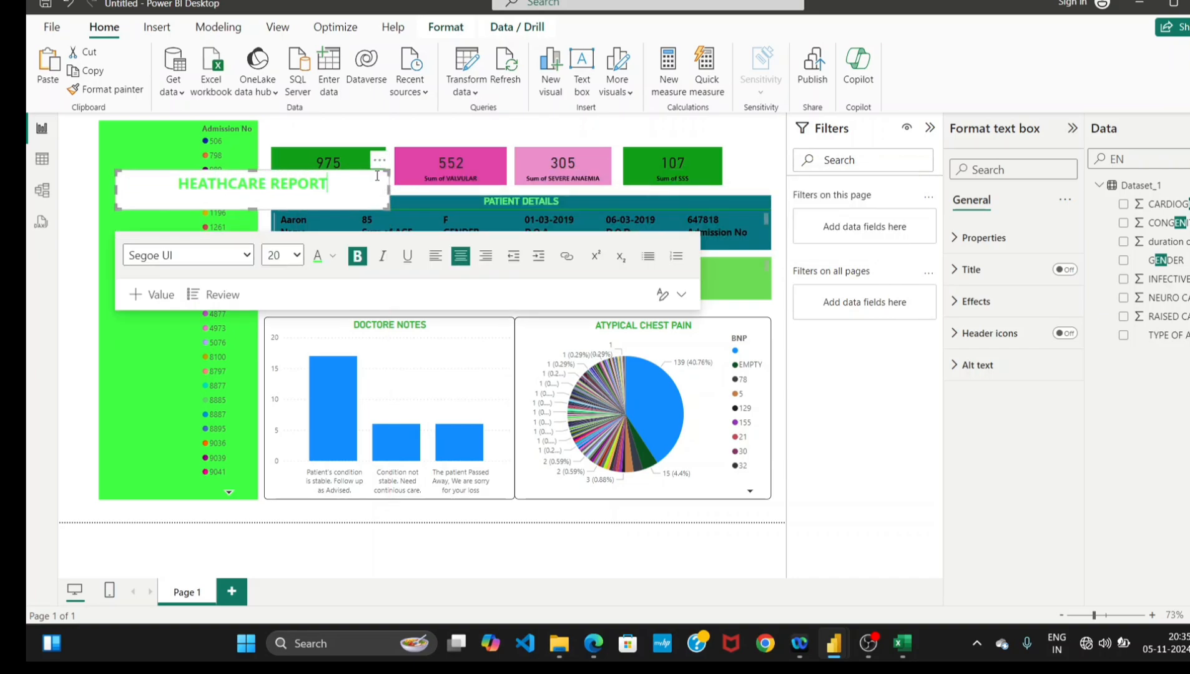
drag(331, 209, 557, 138)
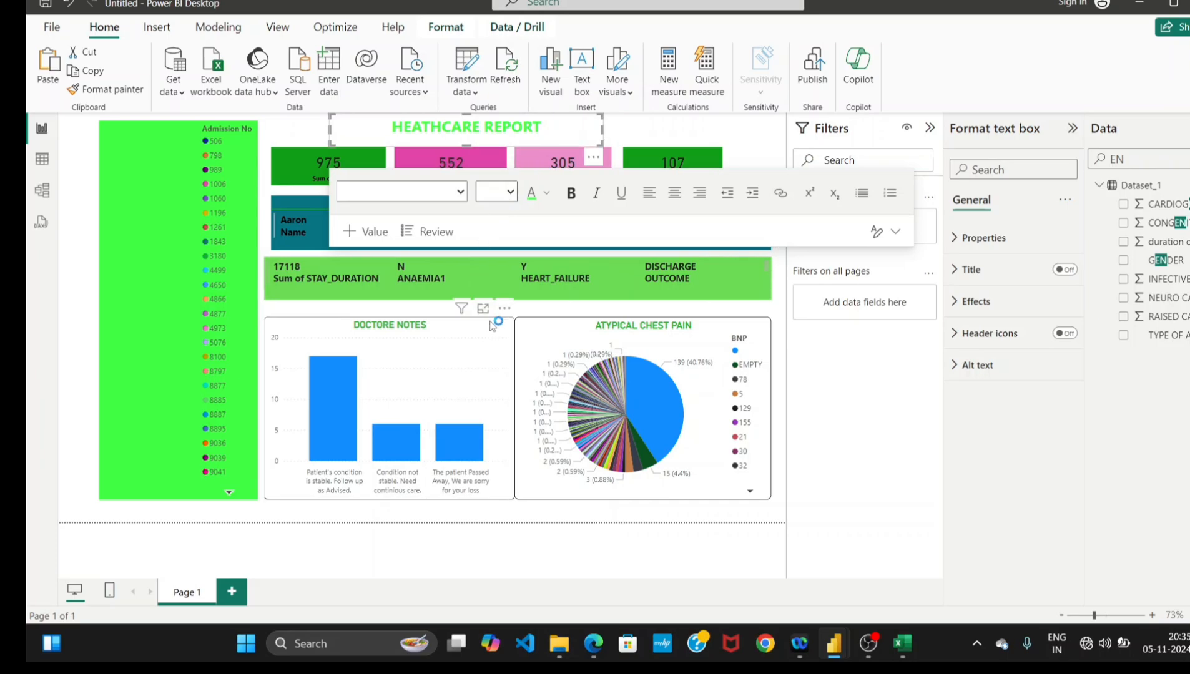
Narrow the ATYPICAL CHEST PAIN pie chart slightly from its left edge to leave a gap beside the column chart.
click(523, 383)
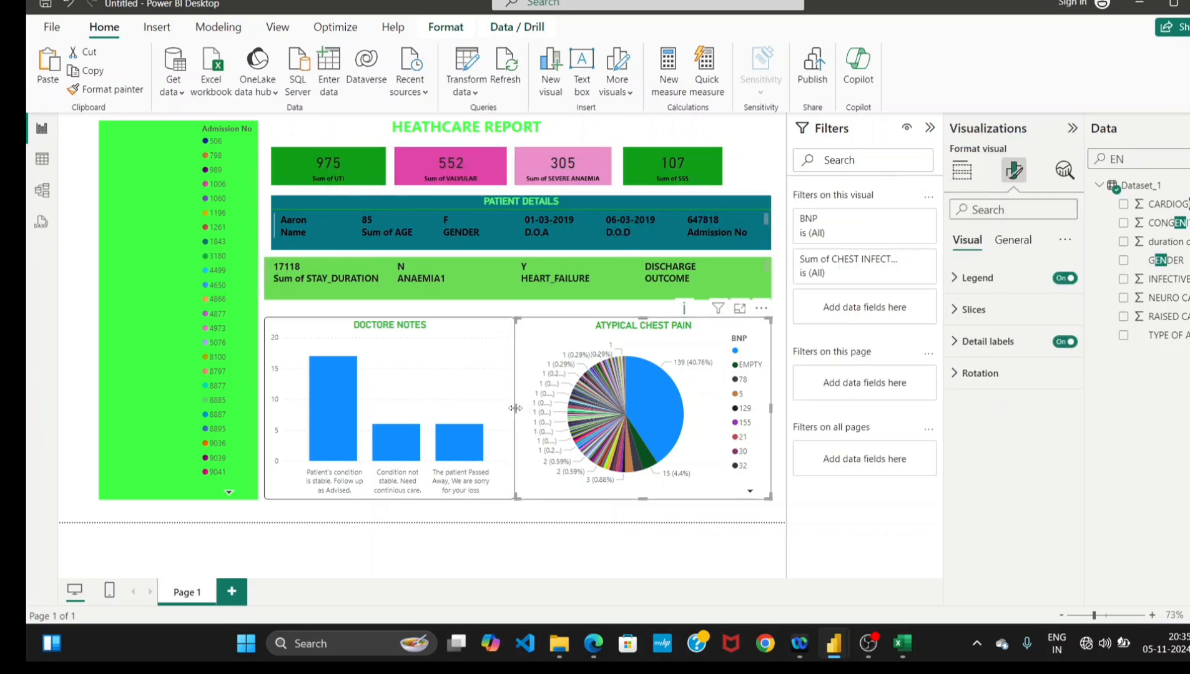
drag(517, 412, 524, 412)
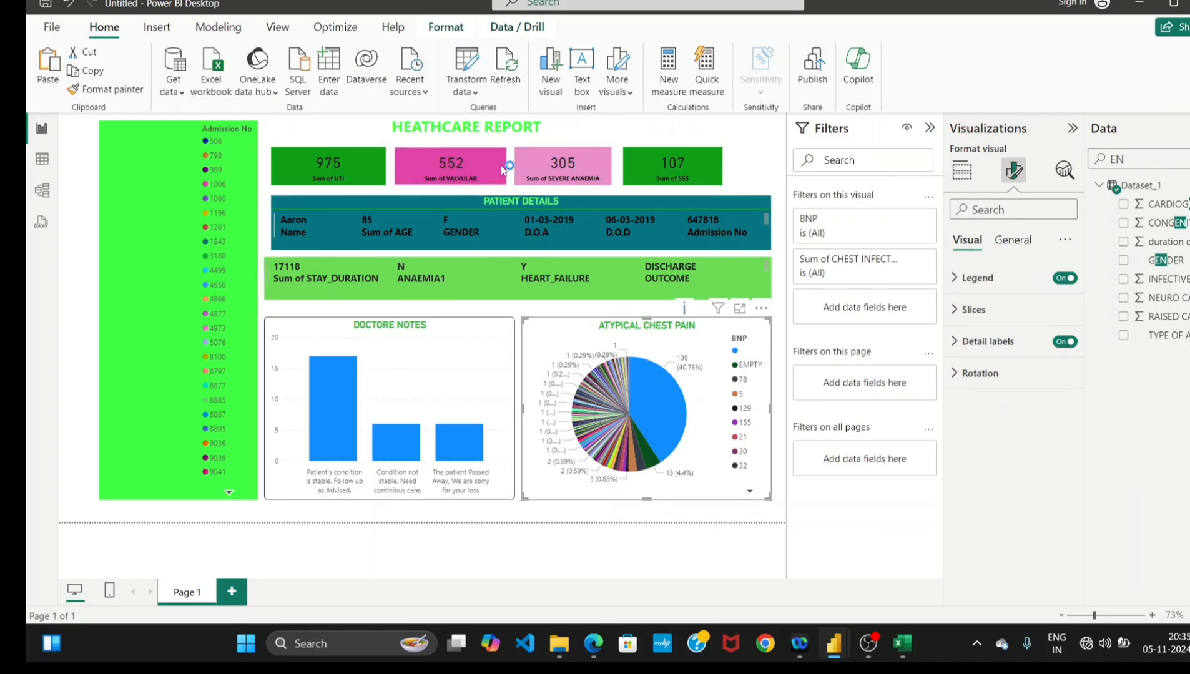
Narrow the four KPI cards and arrange them in a tighter row directly above the PATIENT DETAILS card.
drag(341, 171, 342, 171)
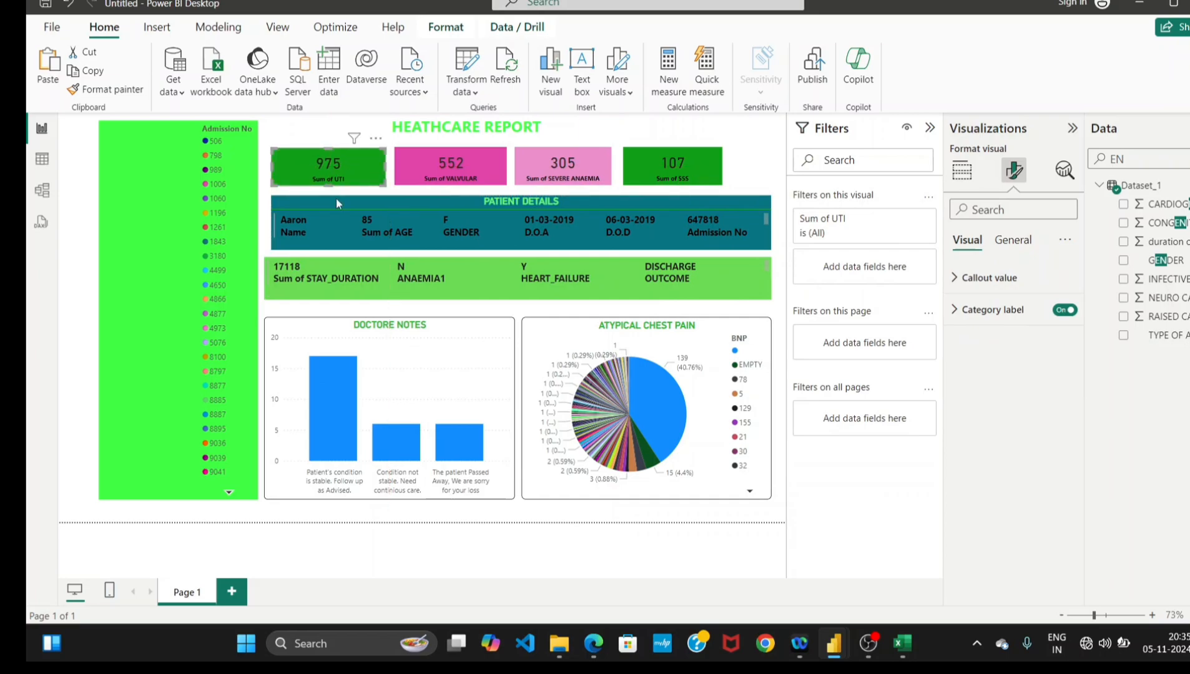
click(332, 226)
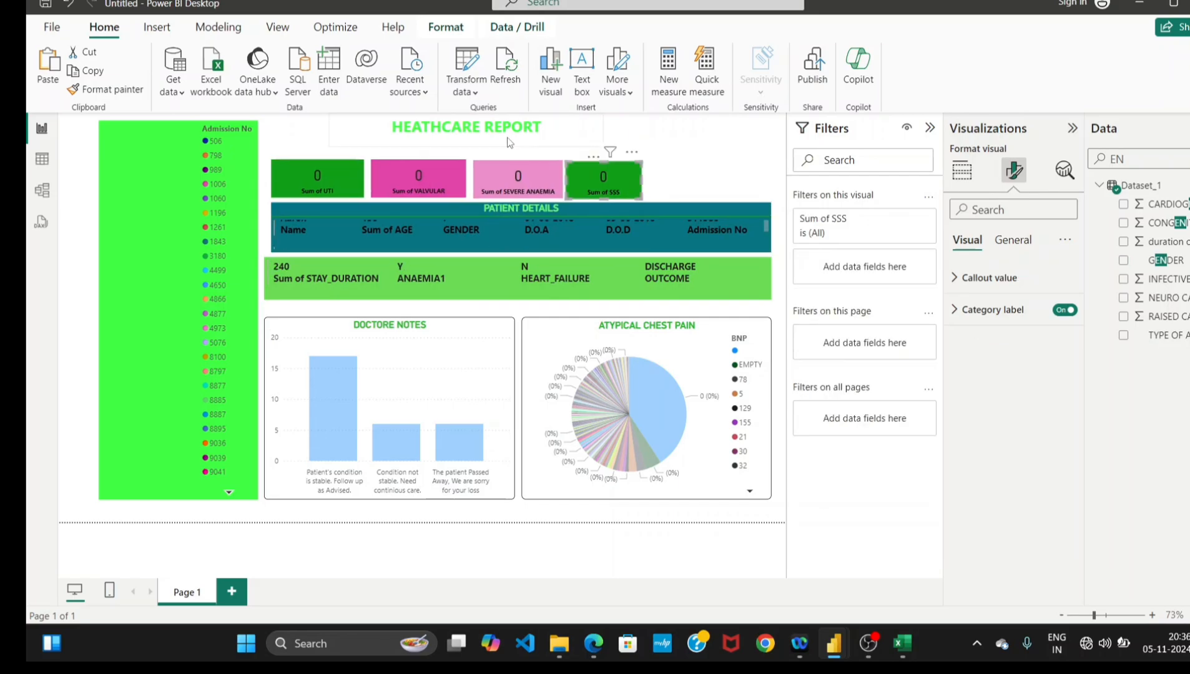
Widen the heading text box on both sides so it spans the full row of KPI cards.
click(508, 138)
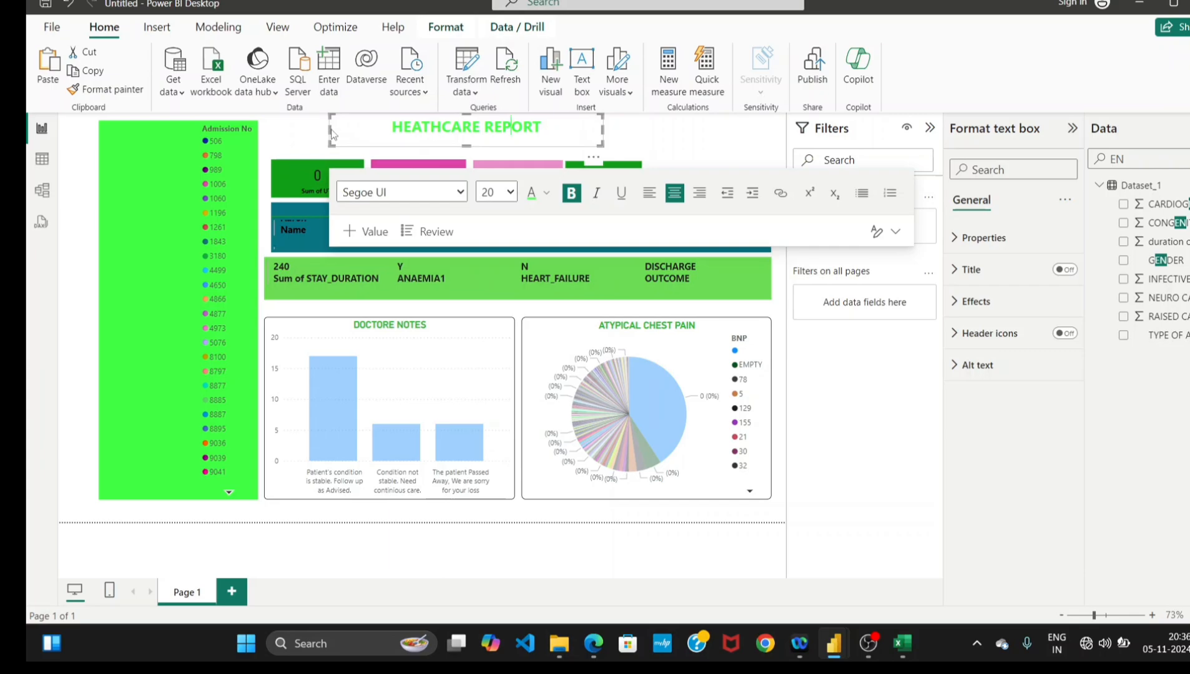
drag(329, 129, 262, 134)
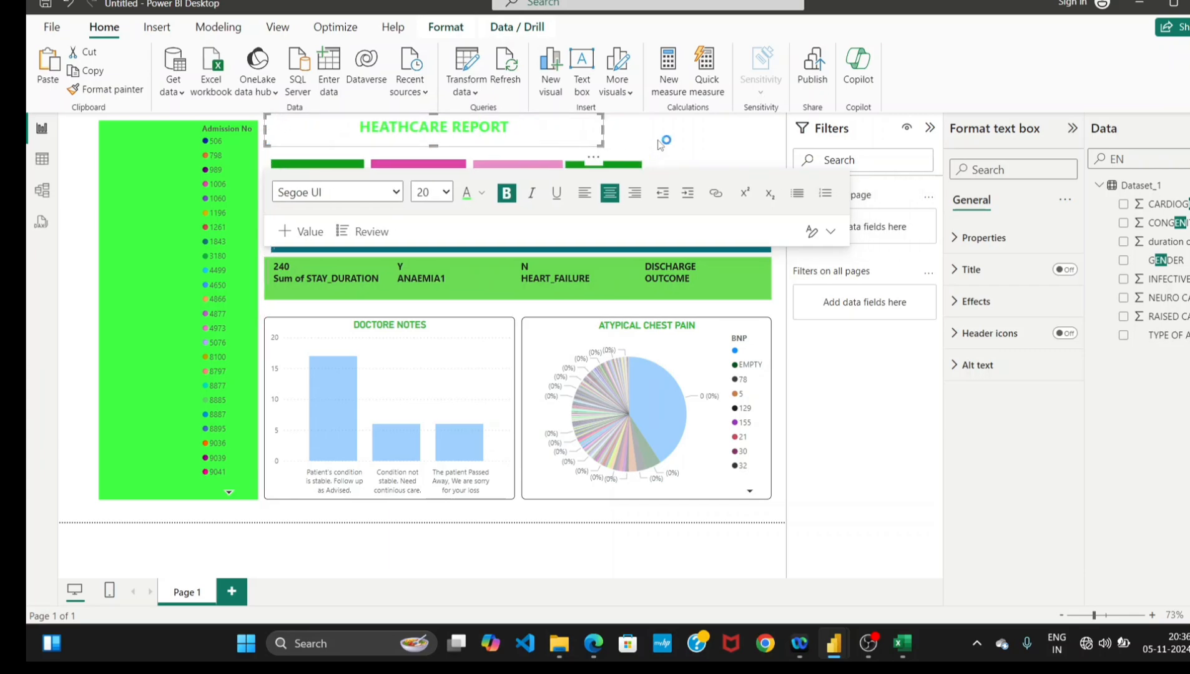
click(612, 142)
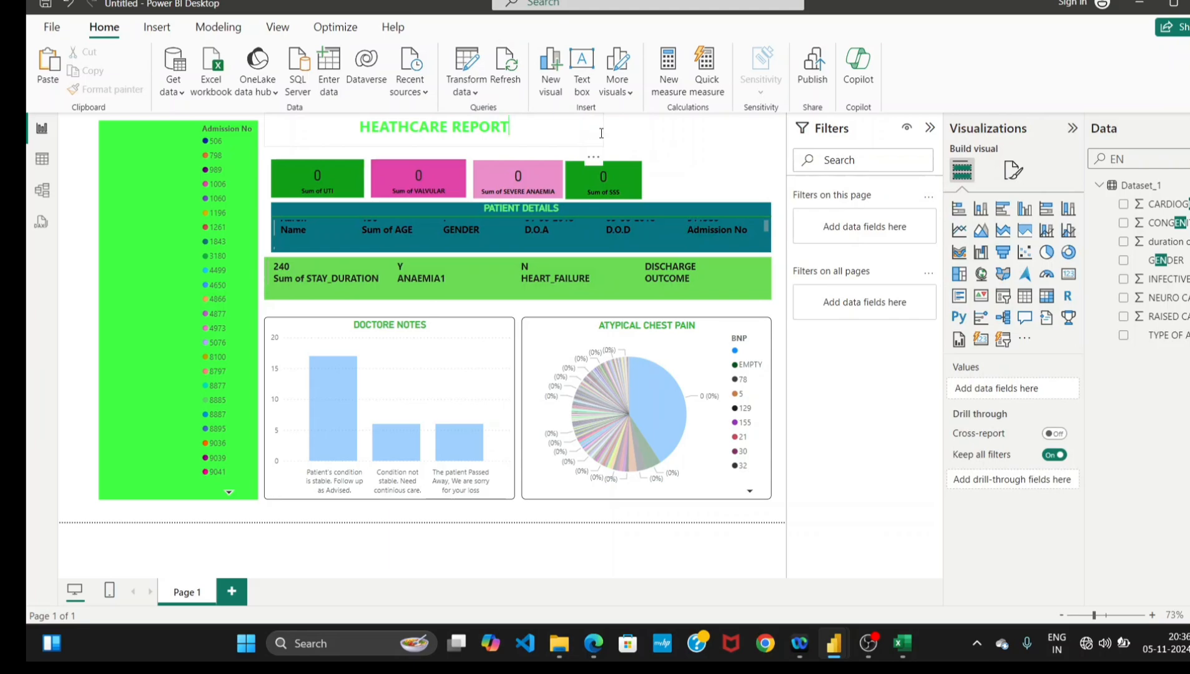
click(601, 132)
drag(603, 134, 640, 139)
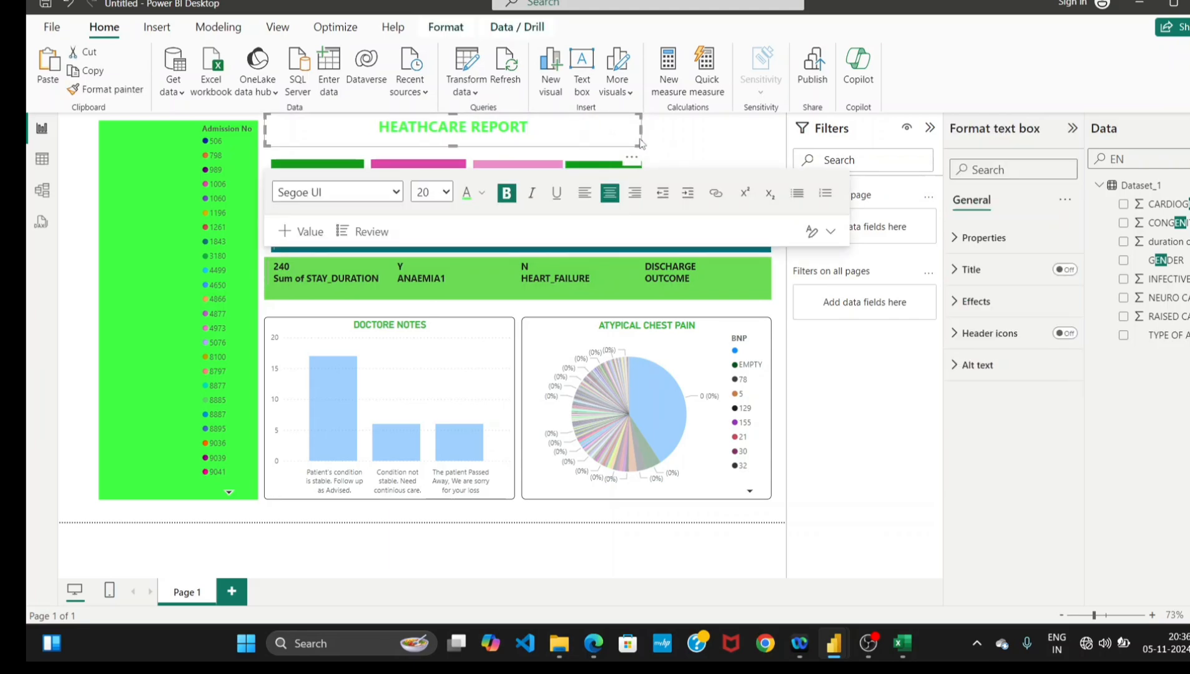
click(712, 153)
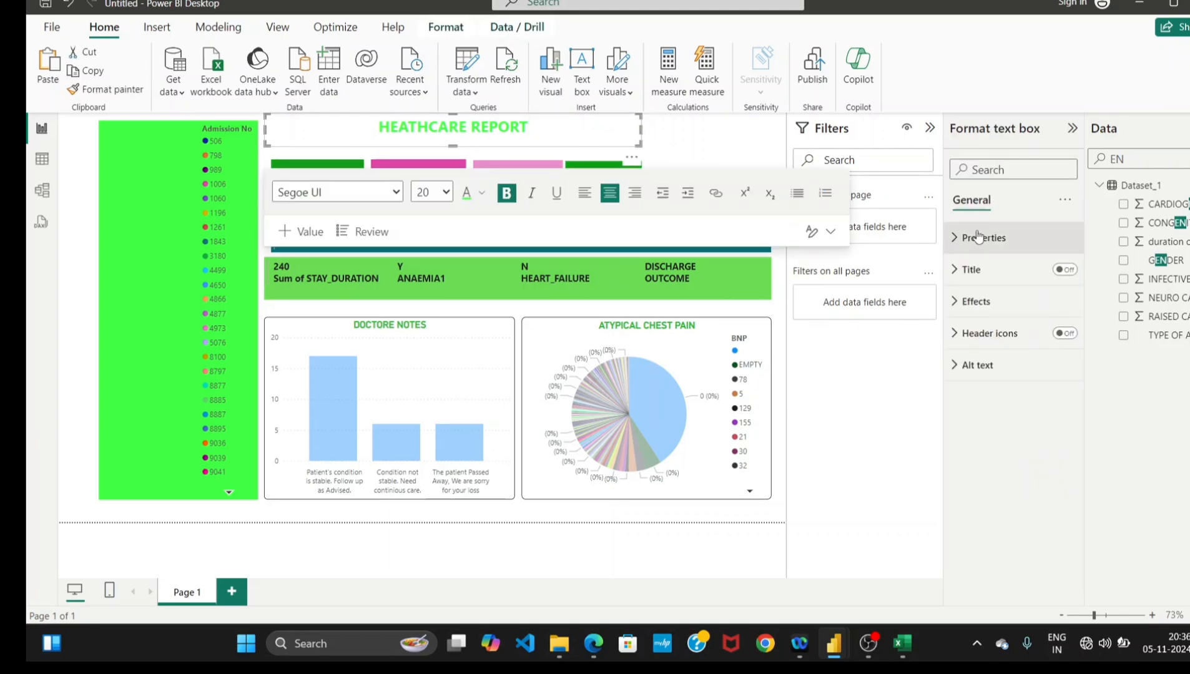
Fill the heading text box's background with light yellow and switch to the 22OCTOBER report to compare the layout.
click(960, 302)
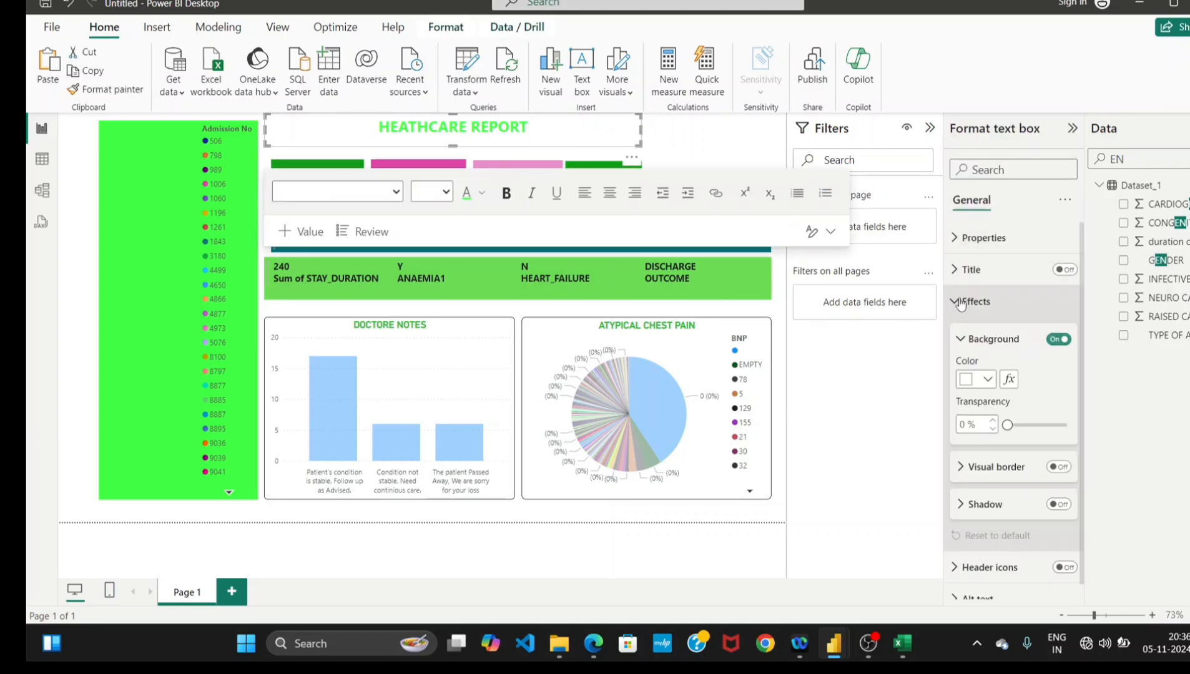
click(987, 379)
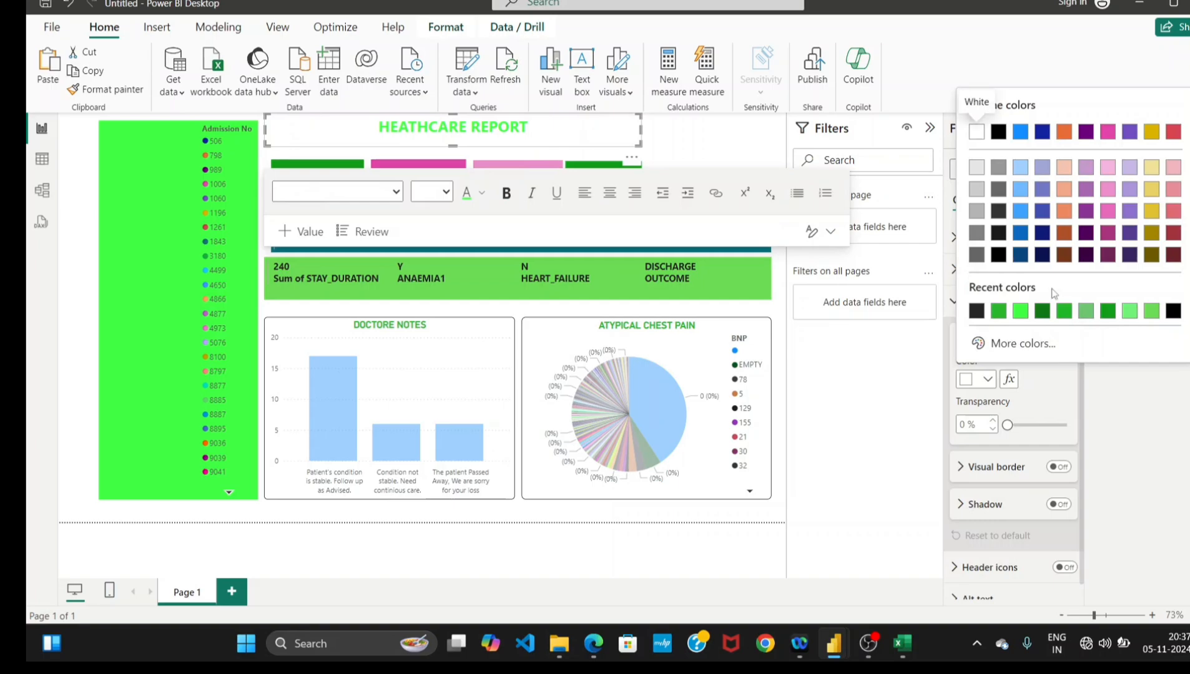
click(1152, 167)
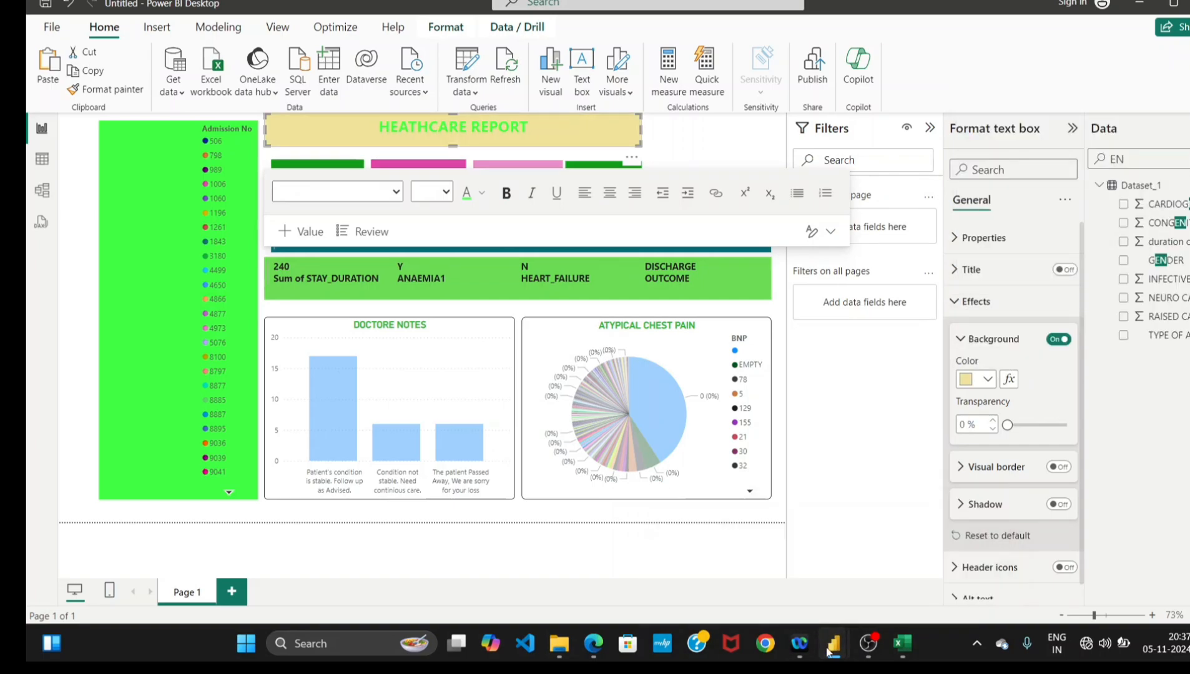
click(759, 574)
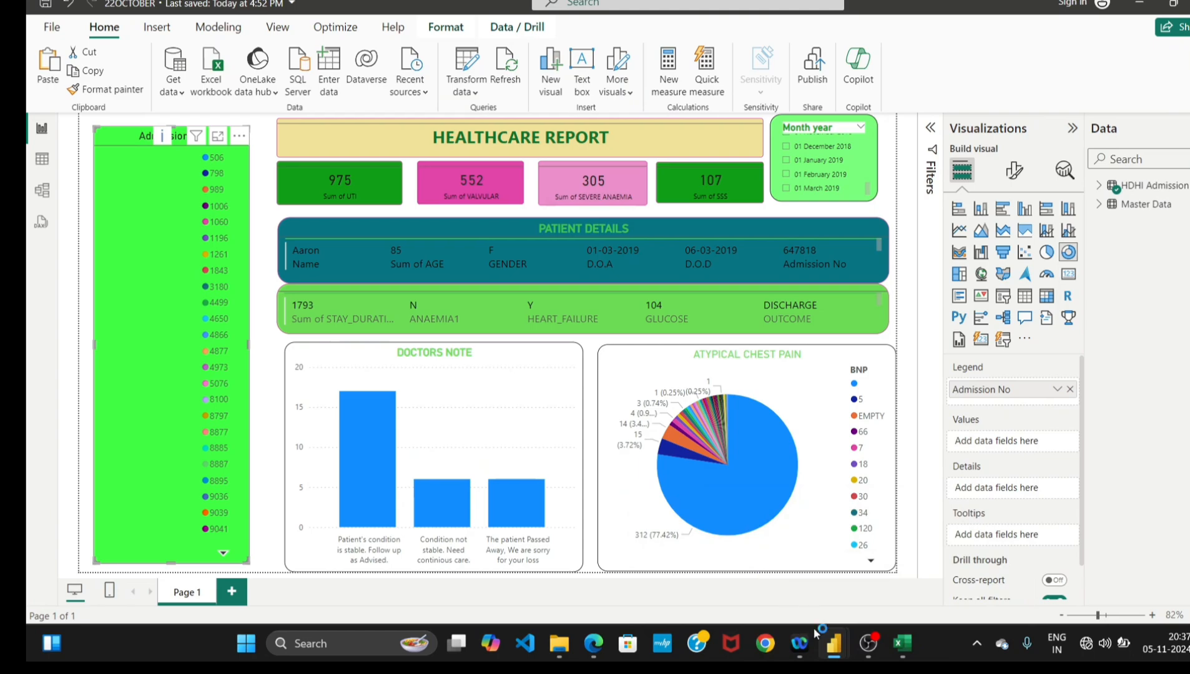
Return to the untitled report, try a light orange background on the heading text box, and restore its light yellow fill.
mouse_move(835, 656)
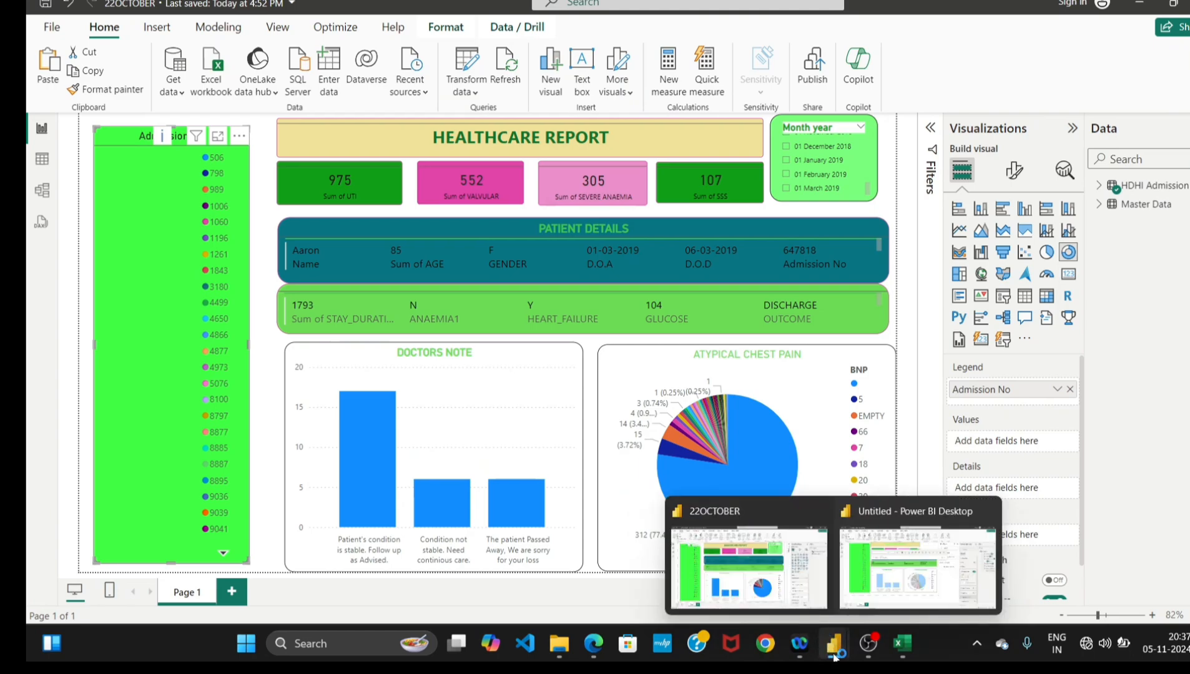
click(918, 550)
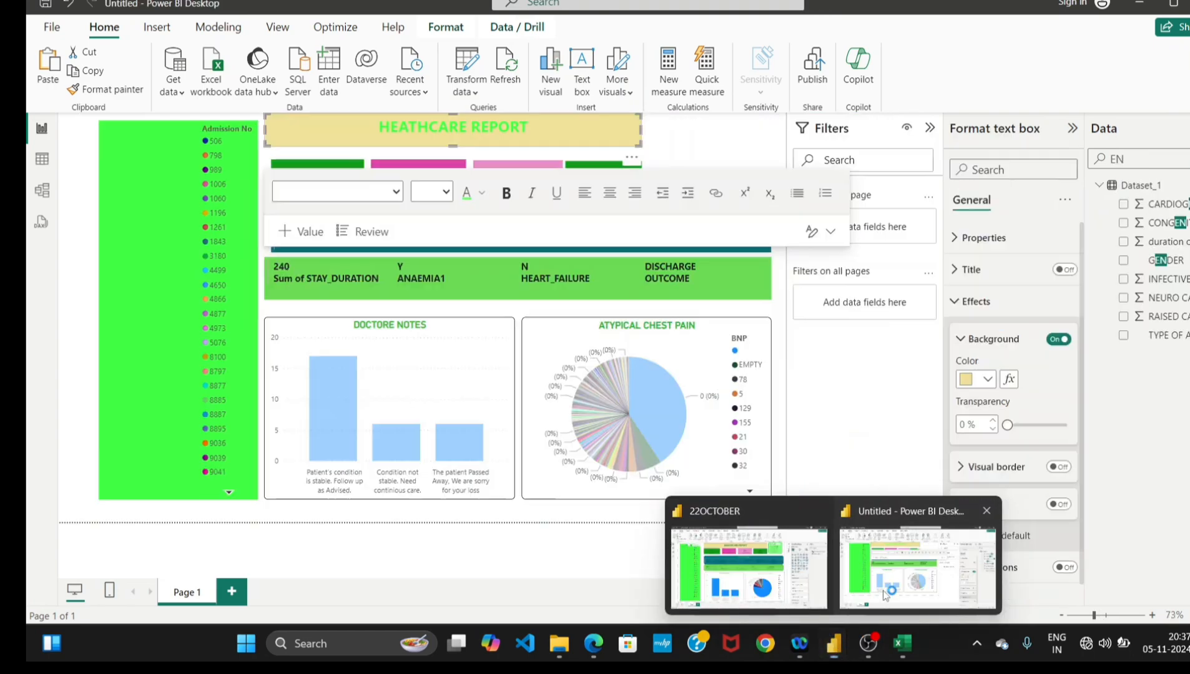
click(987, 384)
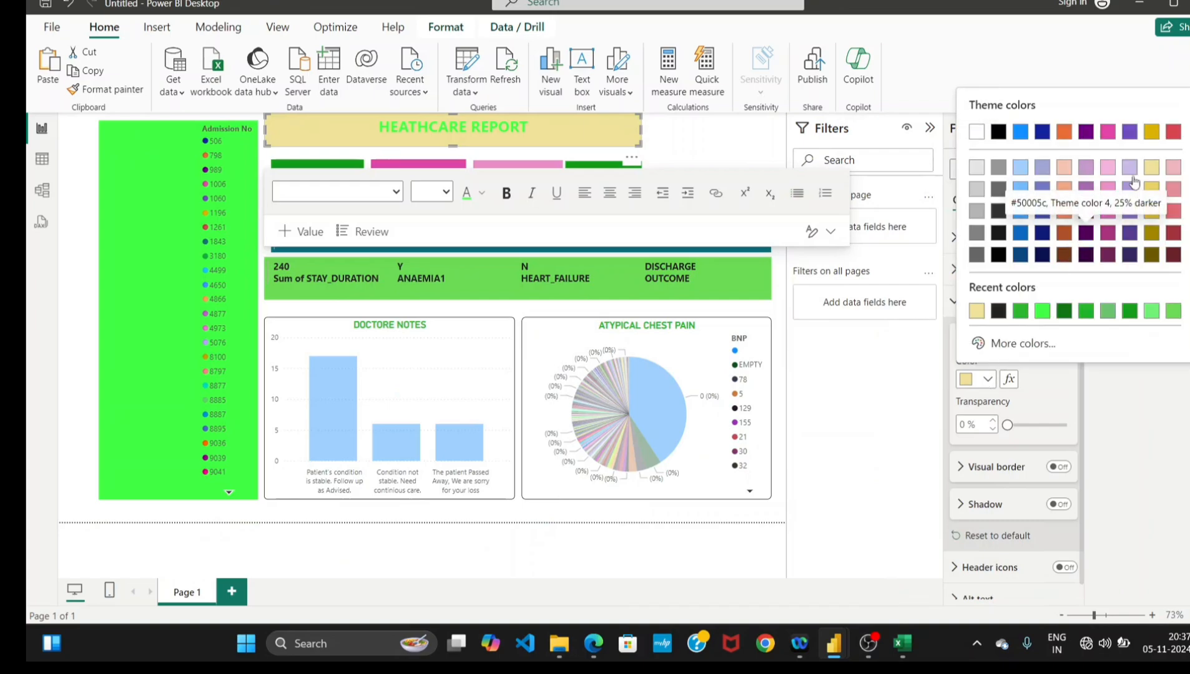
click(1060, 170)
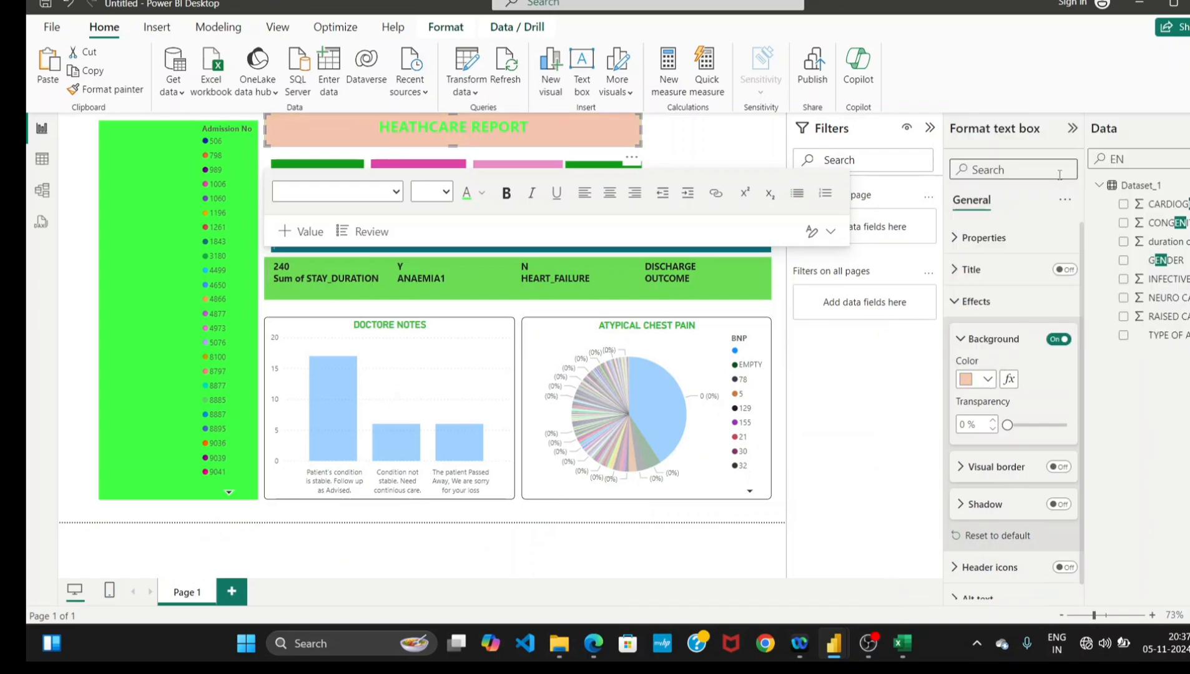
click(987, 380)
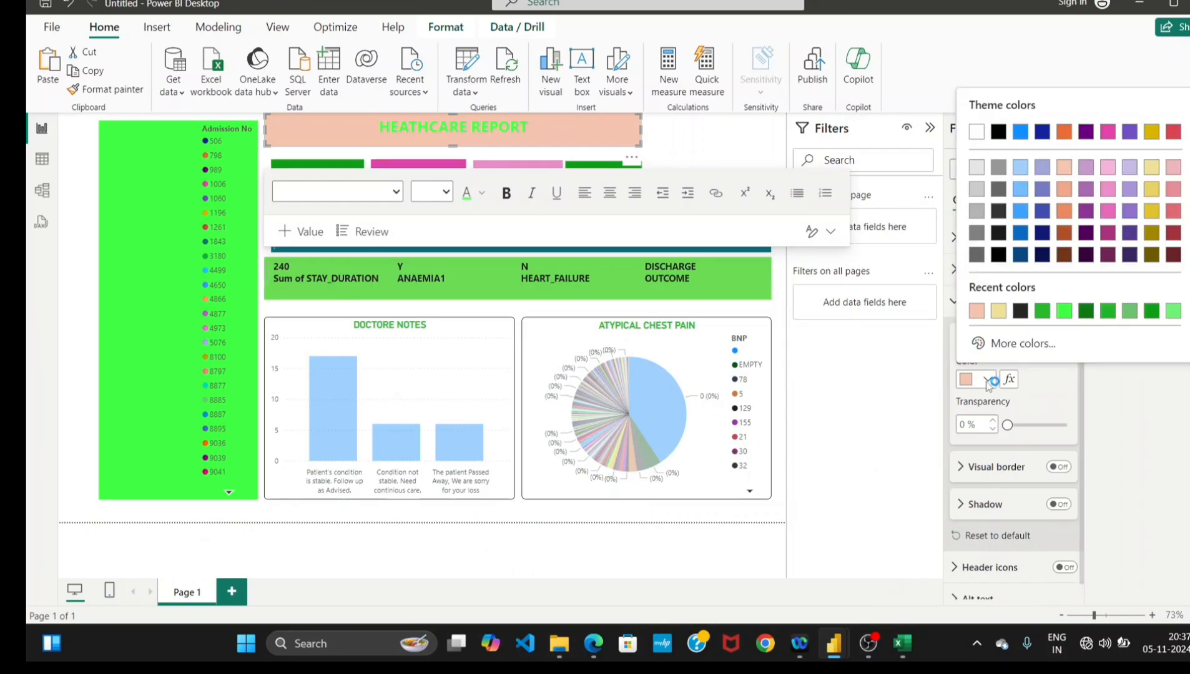
click(1150, 168)
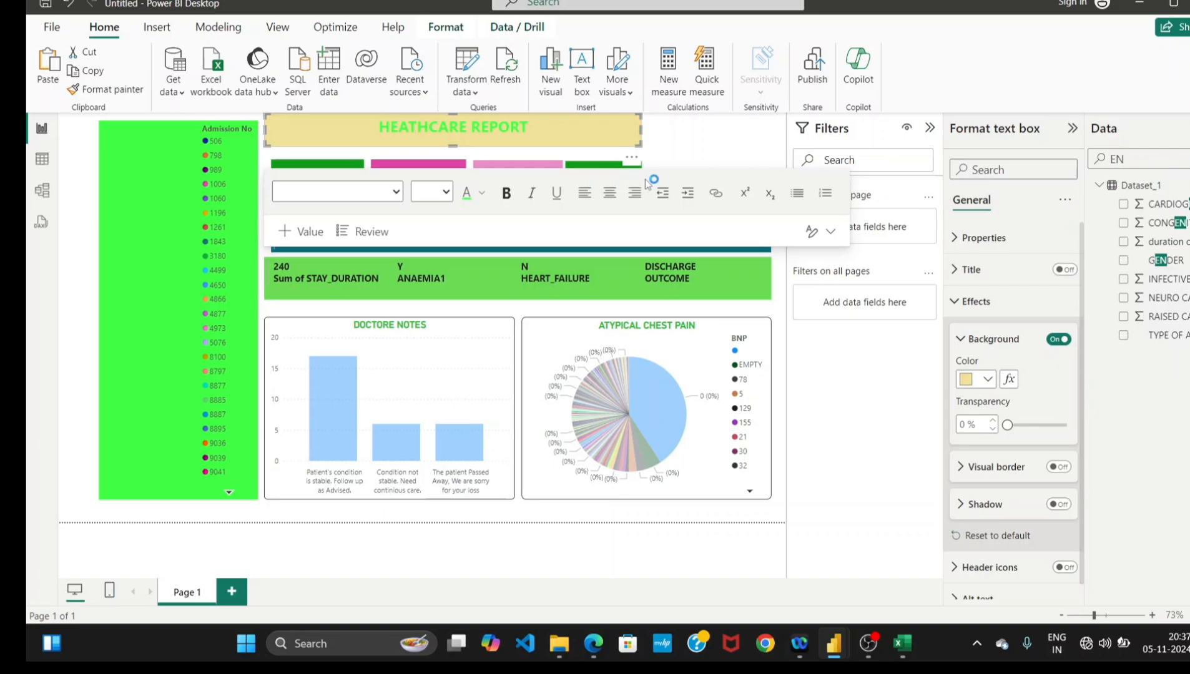
click(894, 596)
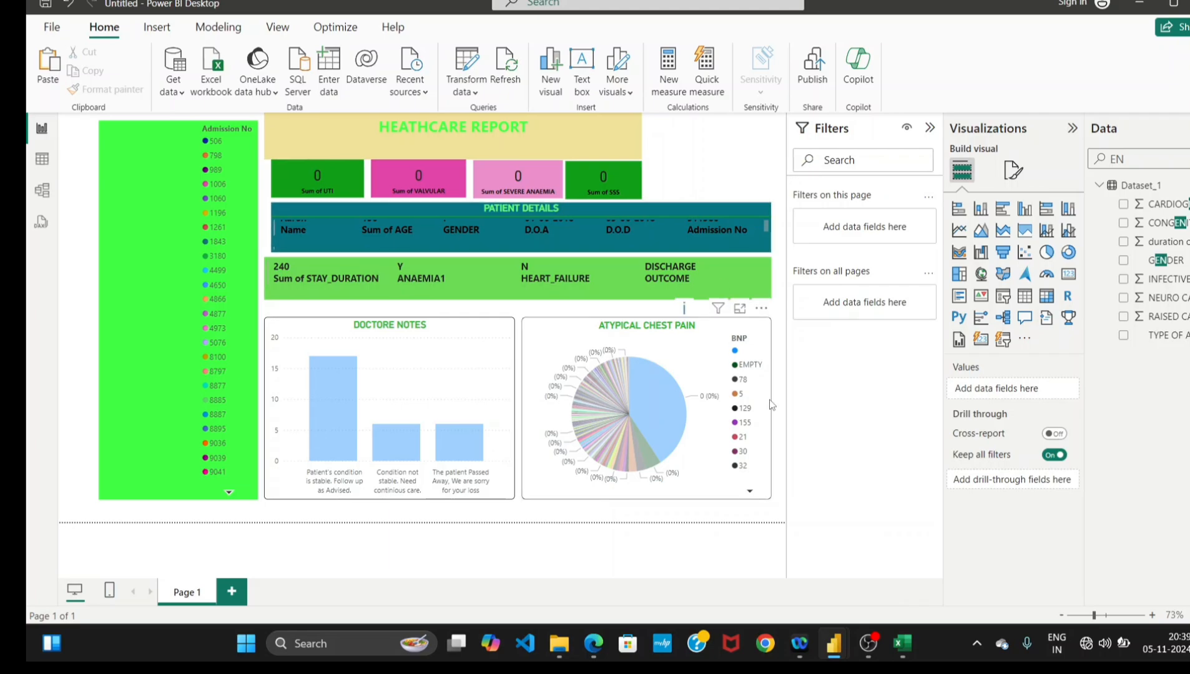
Examine the Month year slicer in the 22OCTOBER report and switch back to the untitled report.
mouse_move(834, 643)
click(823, 605)
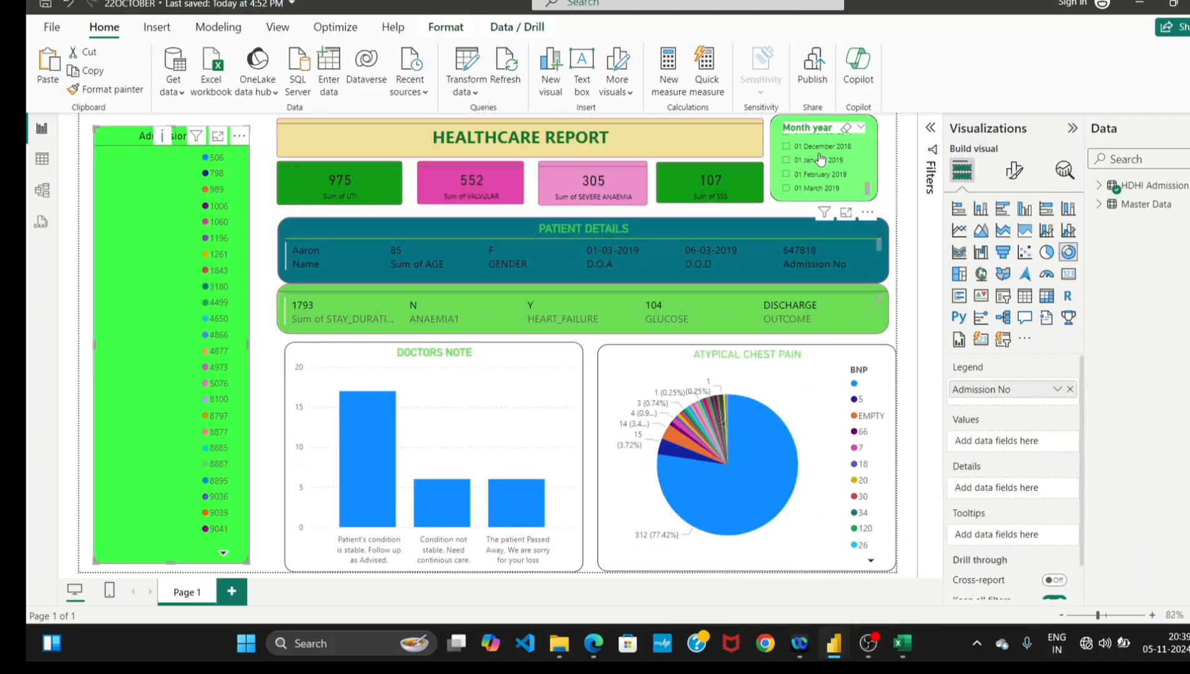
click(835, 647)
click(883, 594)
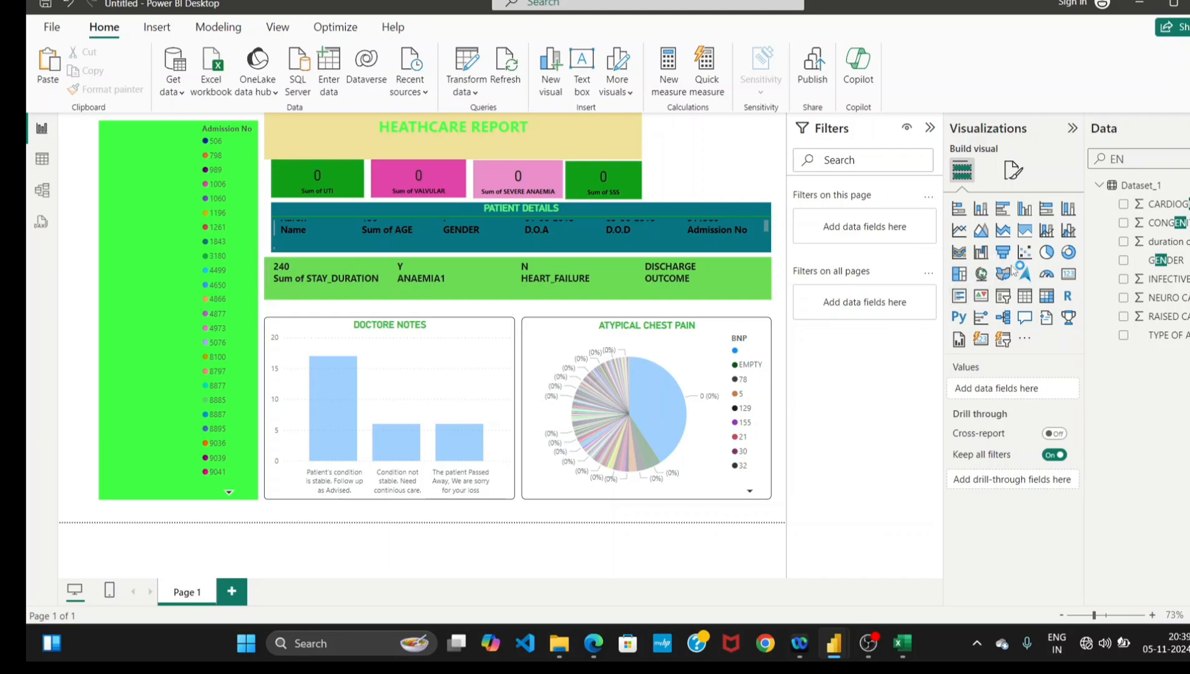
Insert a slicer beside the heading and KPI cards, find the month year field by searching YEA, and assign it to the slicer.
click(1007, 302)
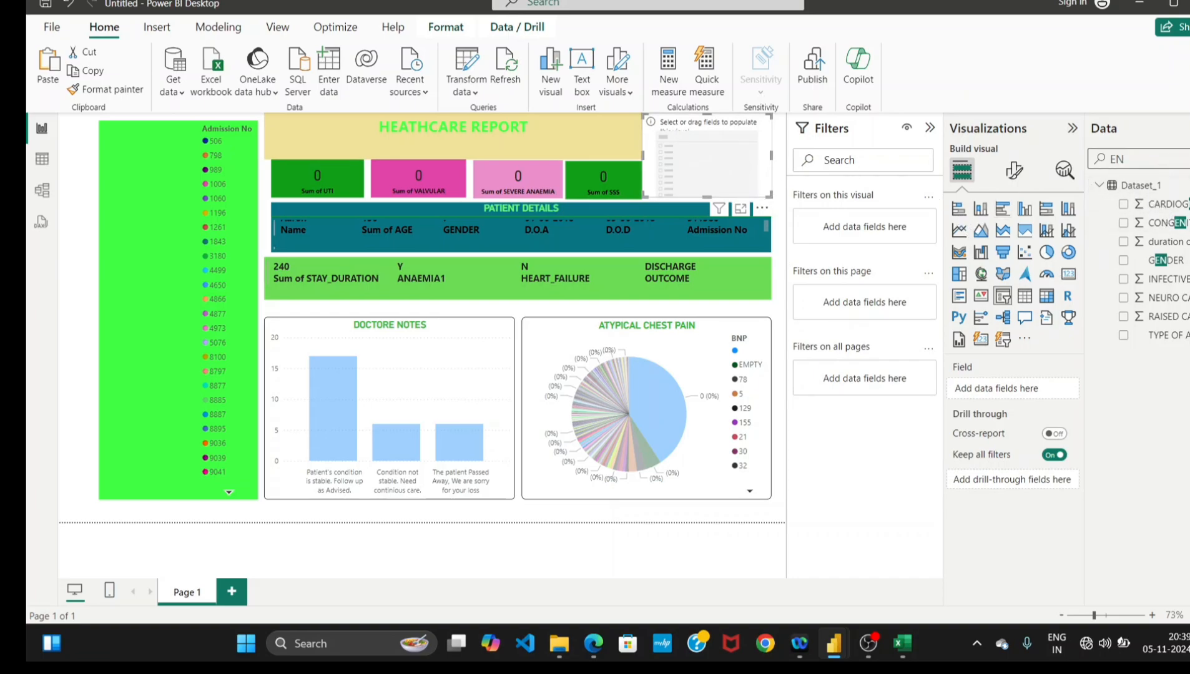
key(BackSpace)
key(BackSpace)
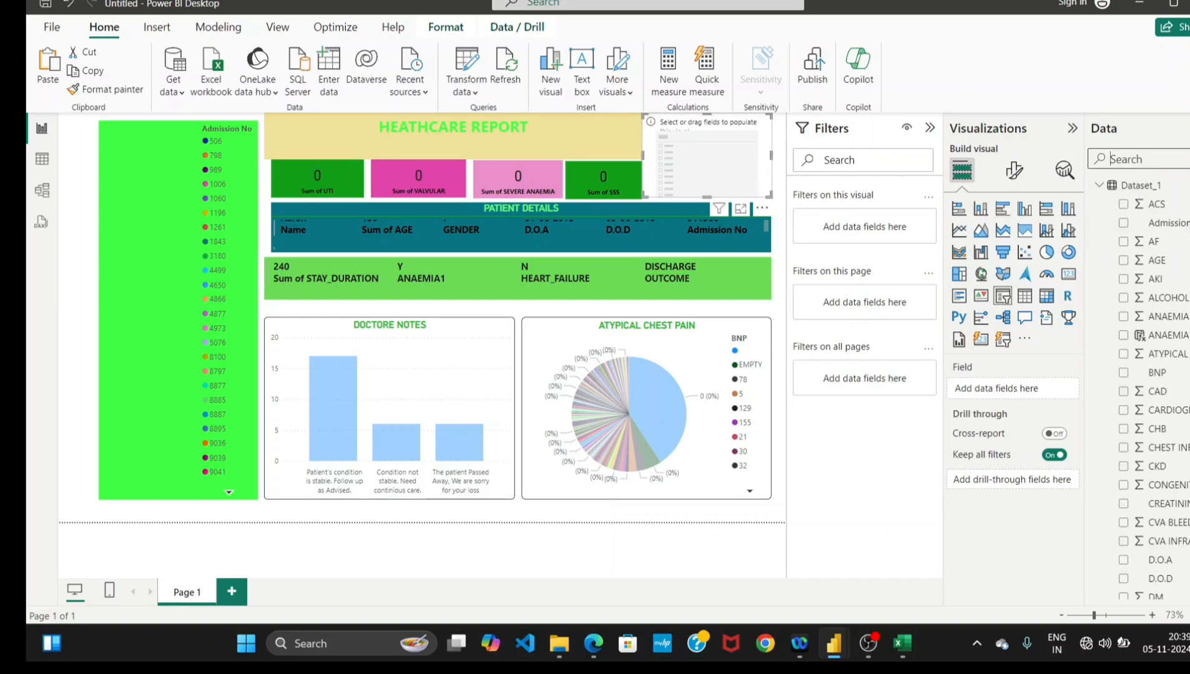
text(YEA)
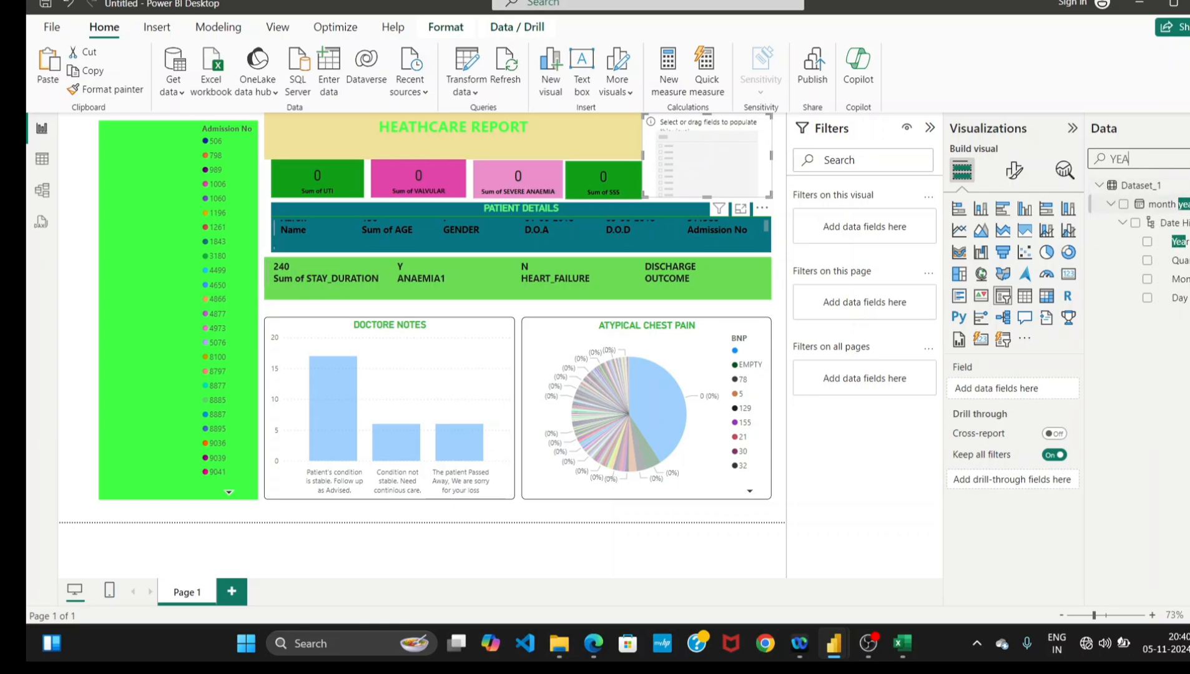
click(1123, 205)
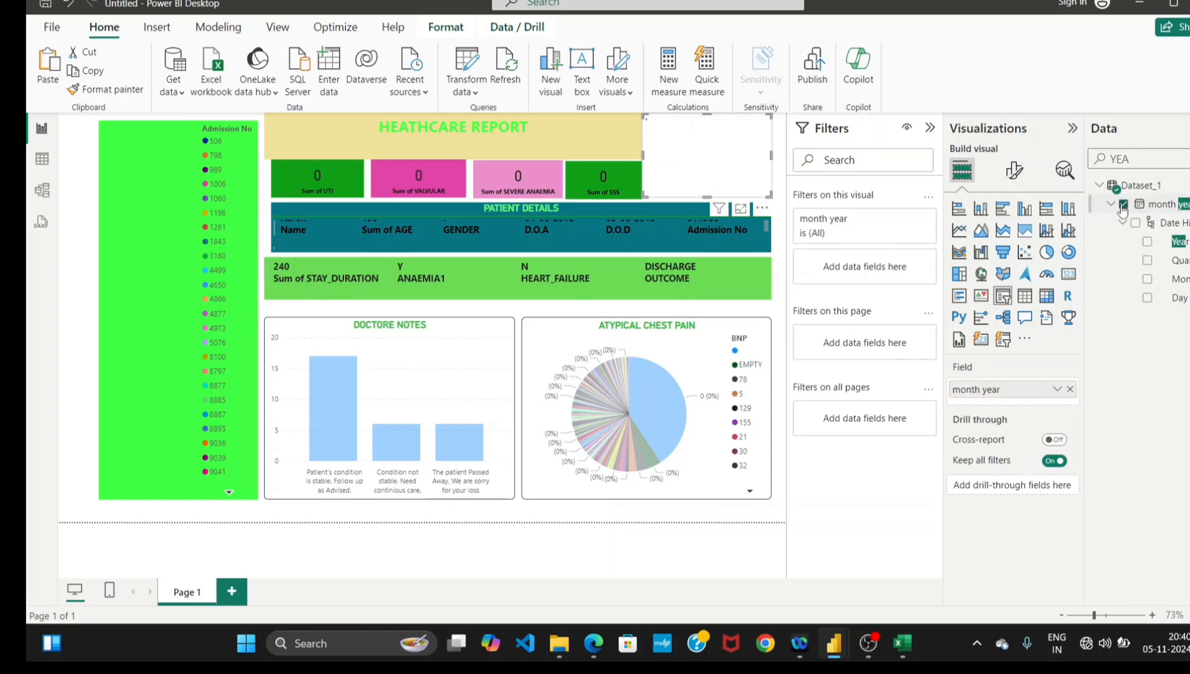
Change the month year slicer's style to Vertical list.
click(1014, 170)
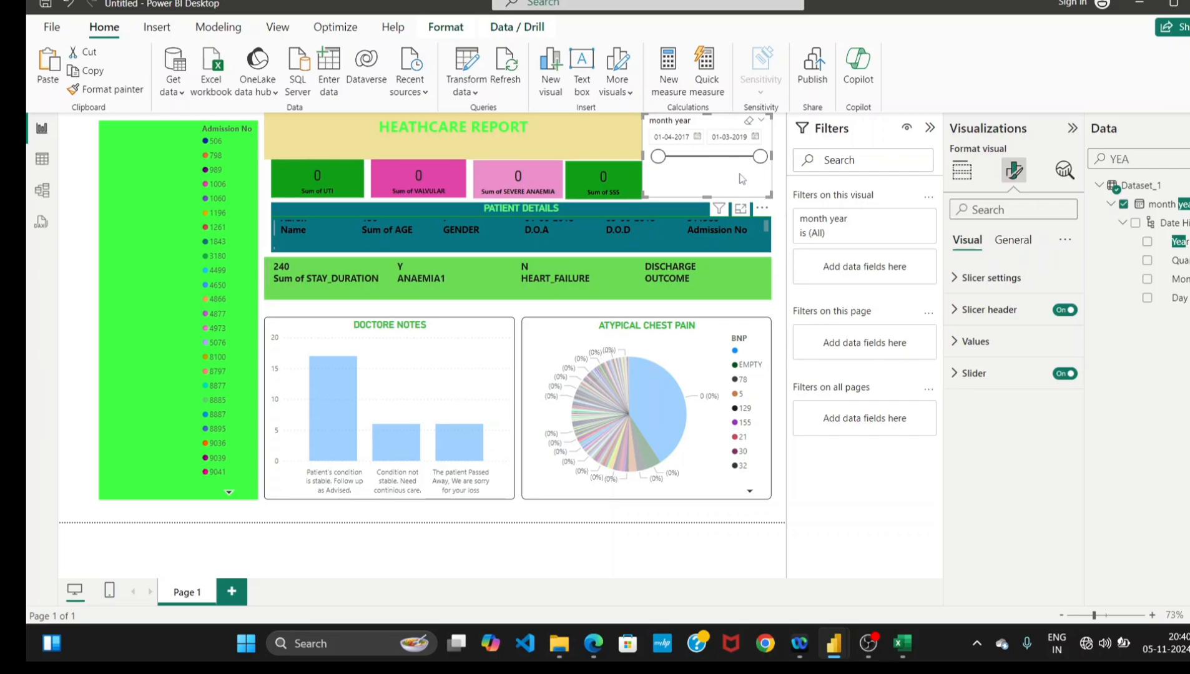
click(961, 171)
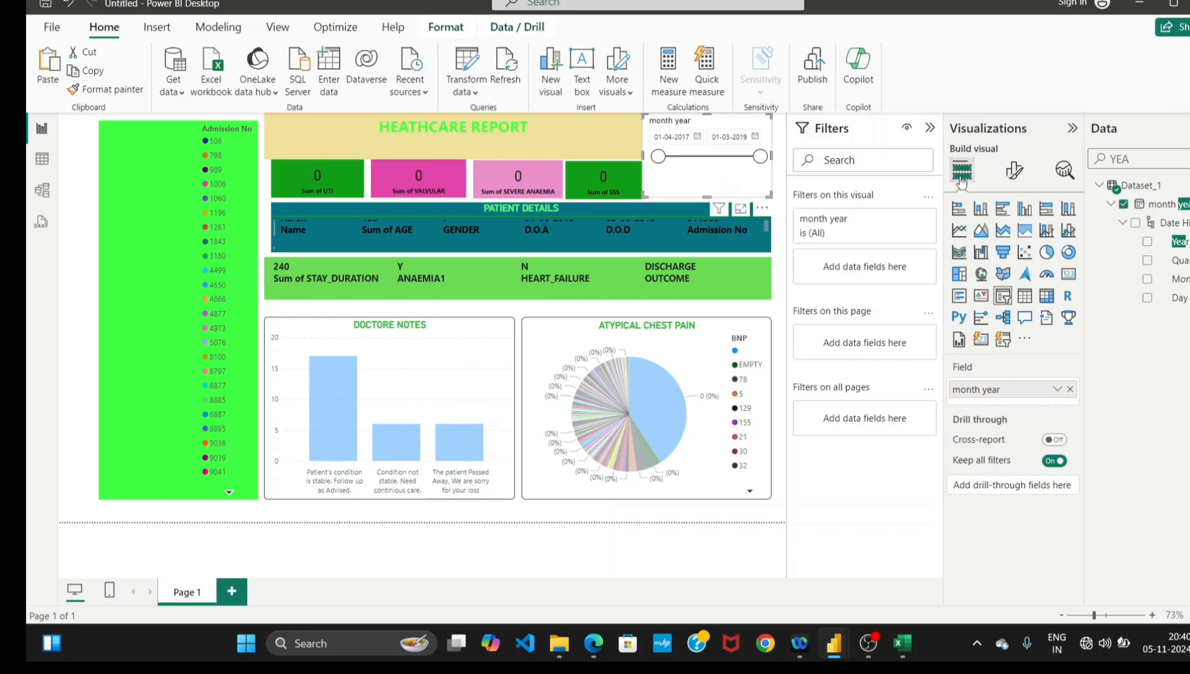
click(1013, 171)
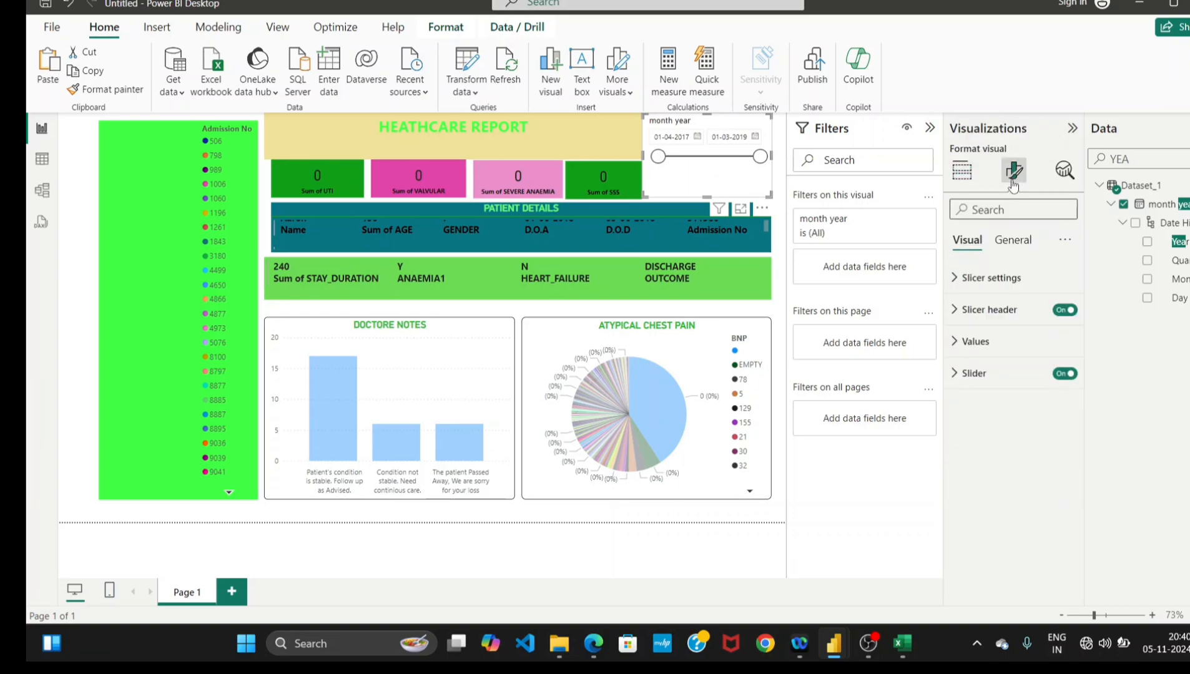
click(959, 281)
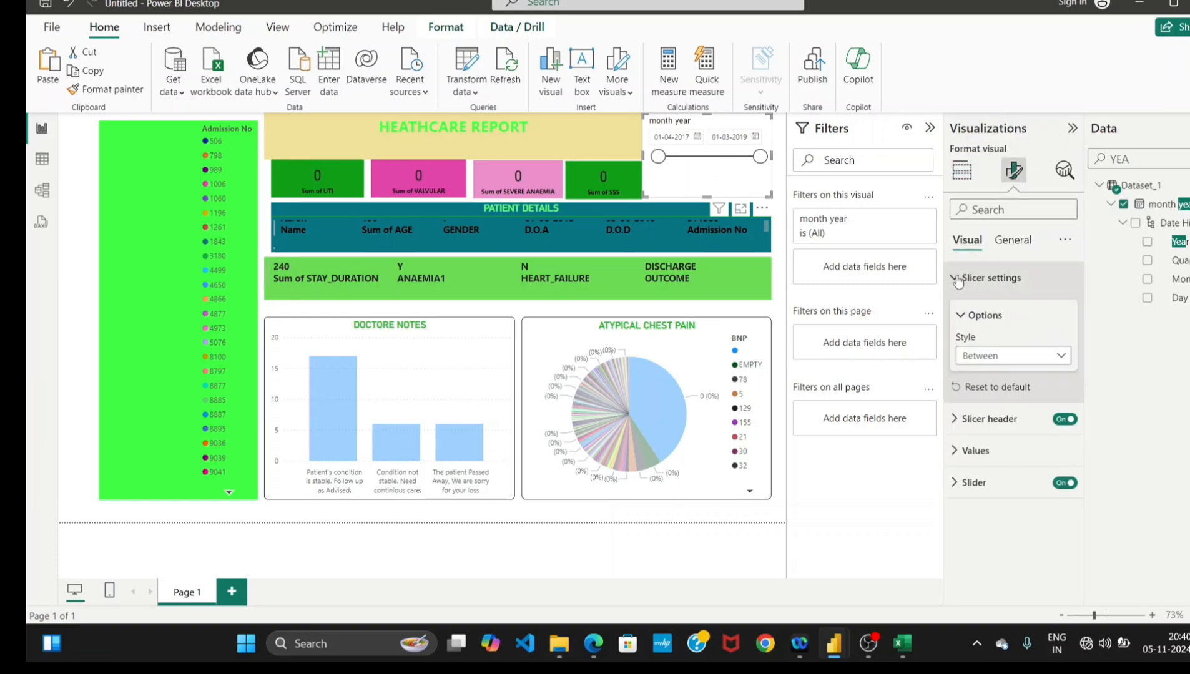
click(998, 358)
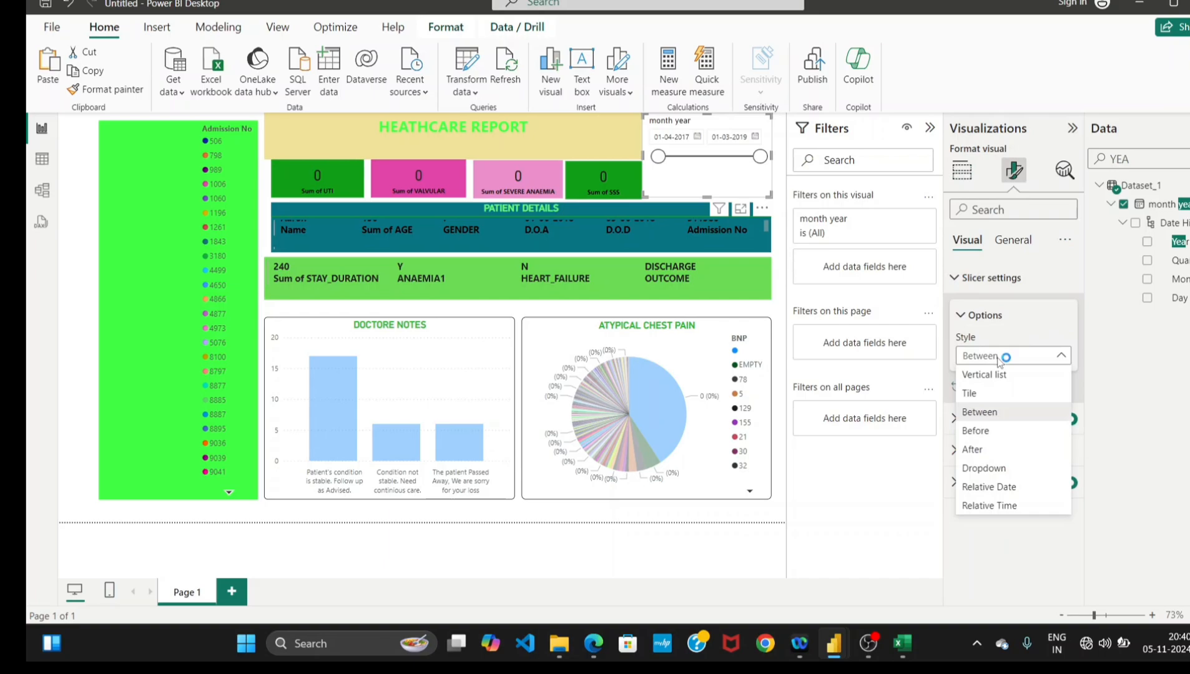
click(984, 376)
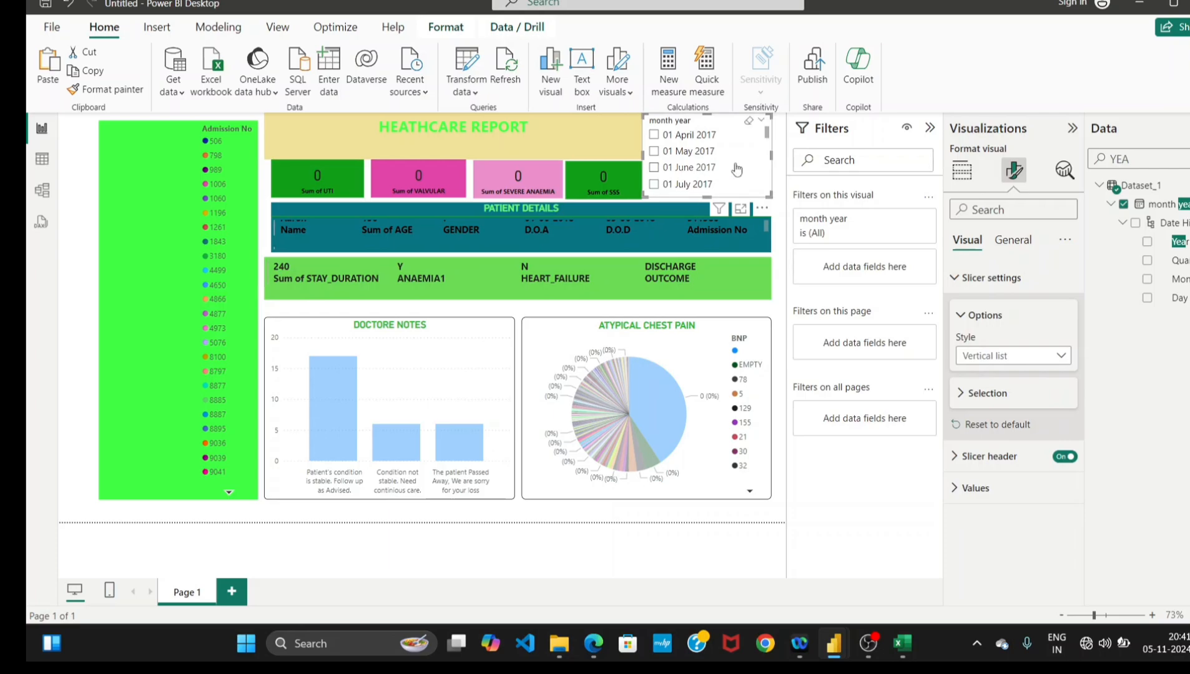
Fill the month year slicer's background with the recently used bright green.
click(773, 175)
click(1010, 245)
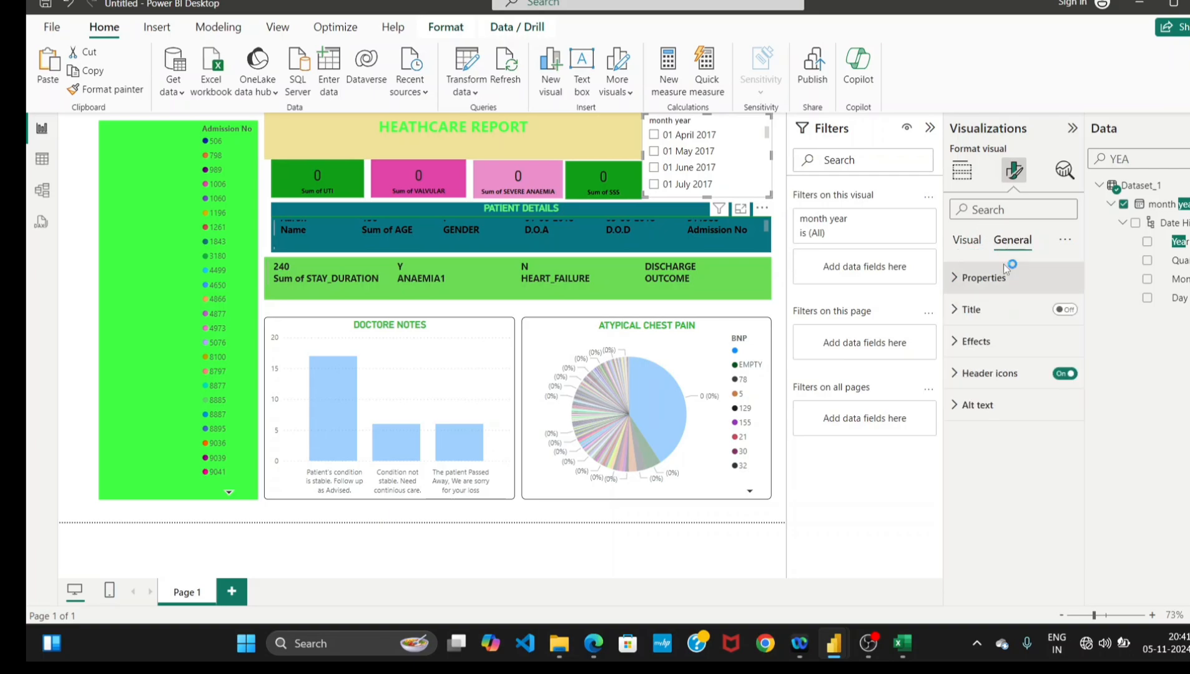
click(957, 347)
click(988, 419)
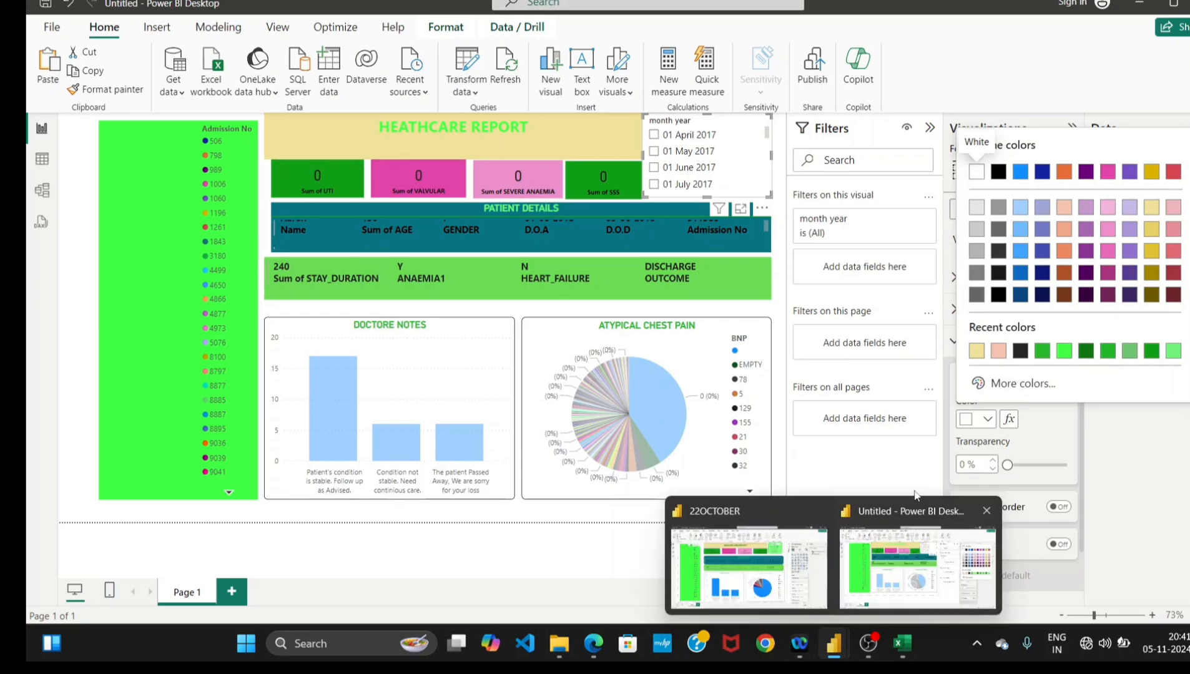
click(1064, 351)
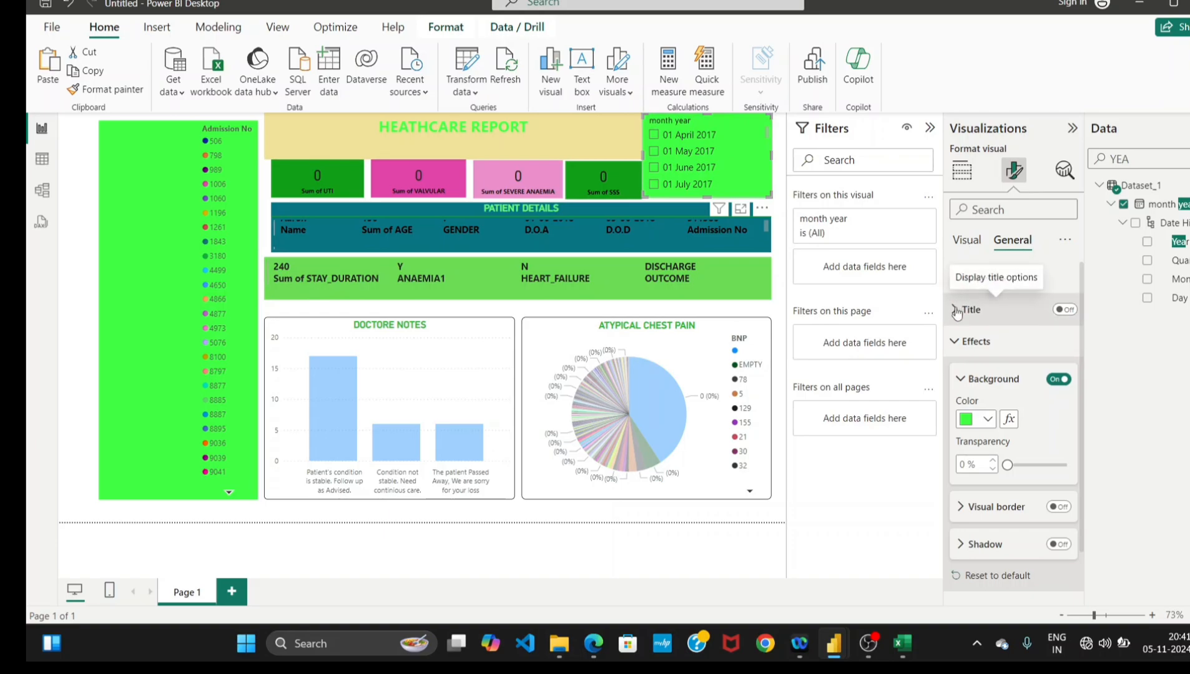
click(960, 382)
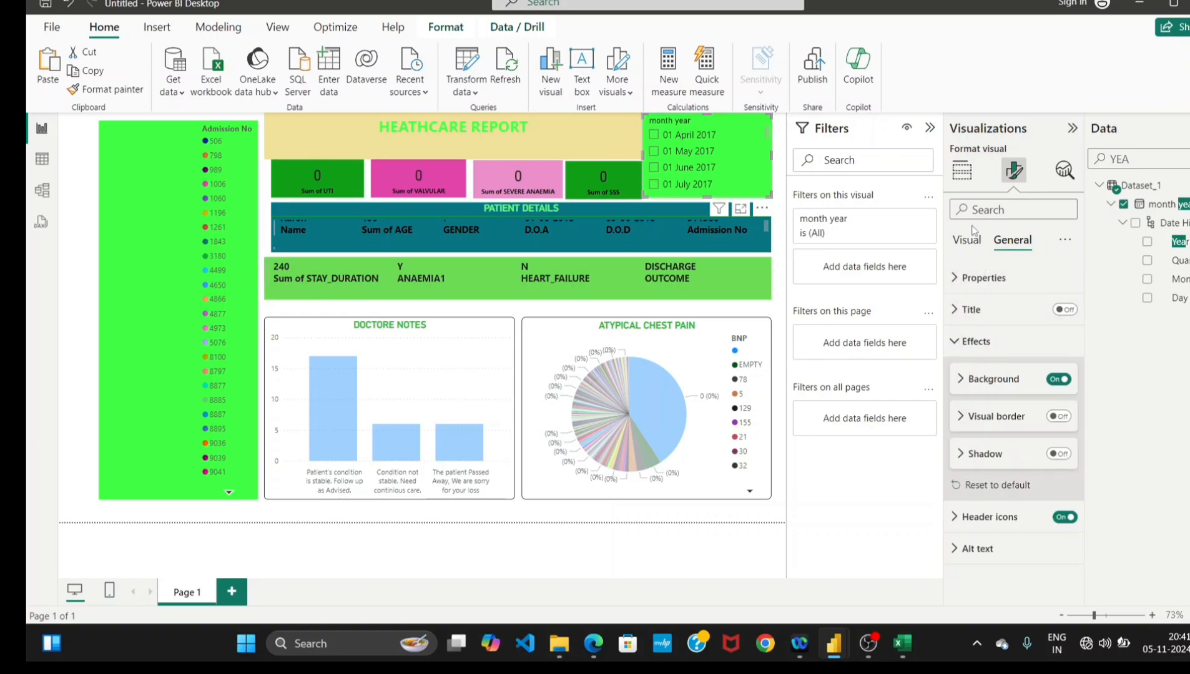
Capitalize the slicer header's title text as Month Year and deselect the slicer.
click(966, 243)
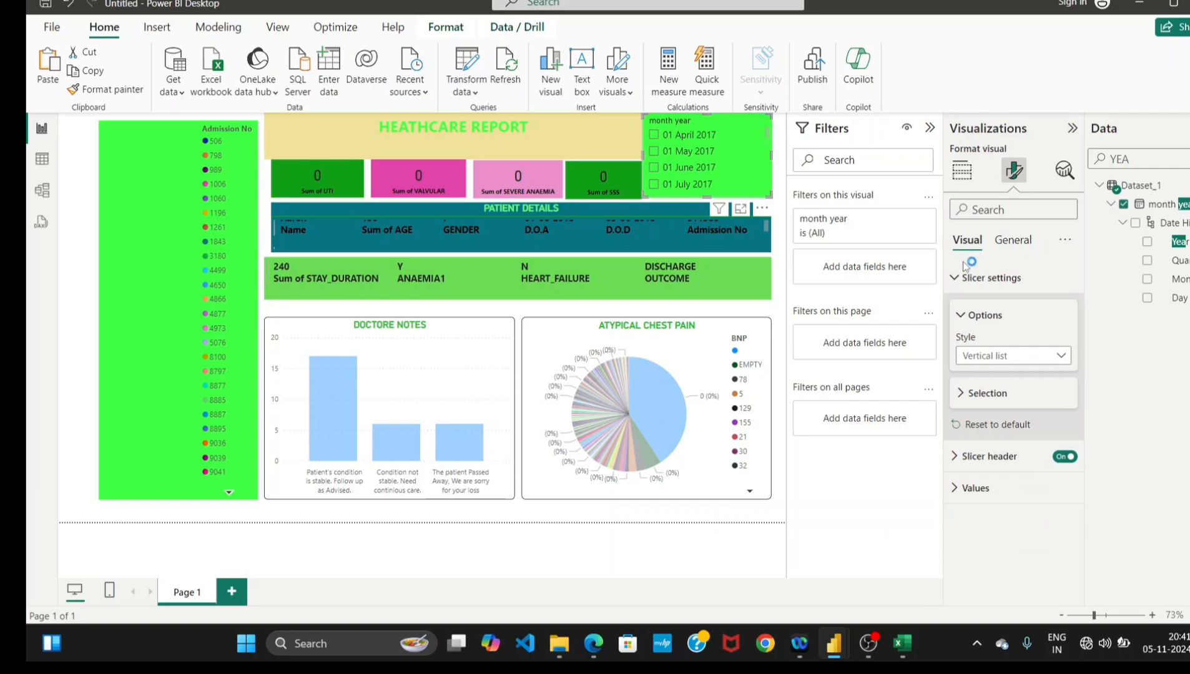
click(974, 277)
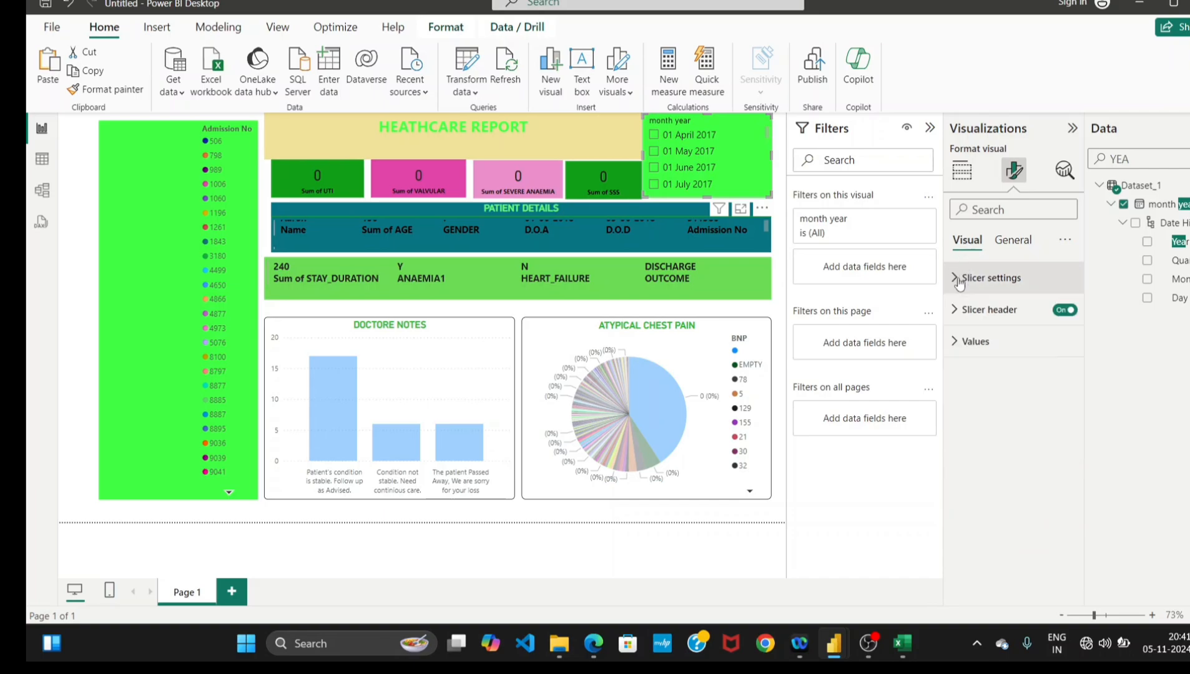
click(955, 312)
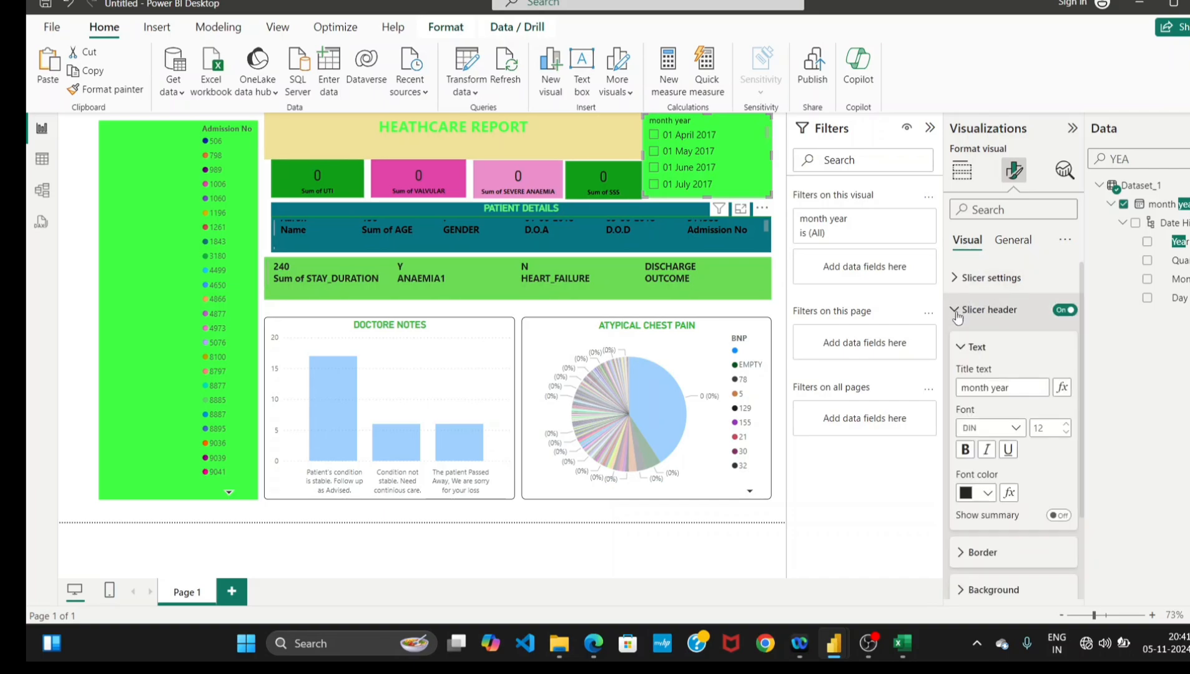
click(968, 389)
key(BackSpace)
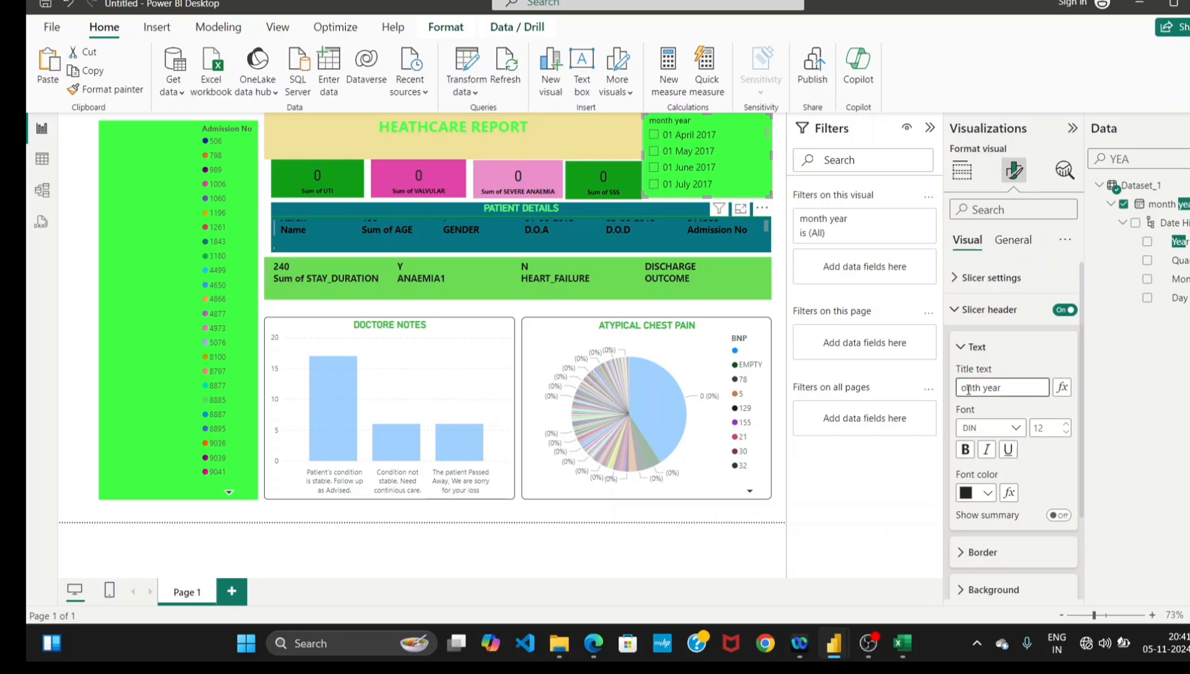
text(m)
key(BackSpace)
text(M)
key(BackSpace)
text(Y)
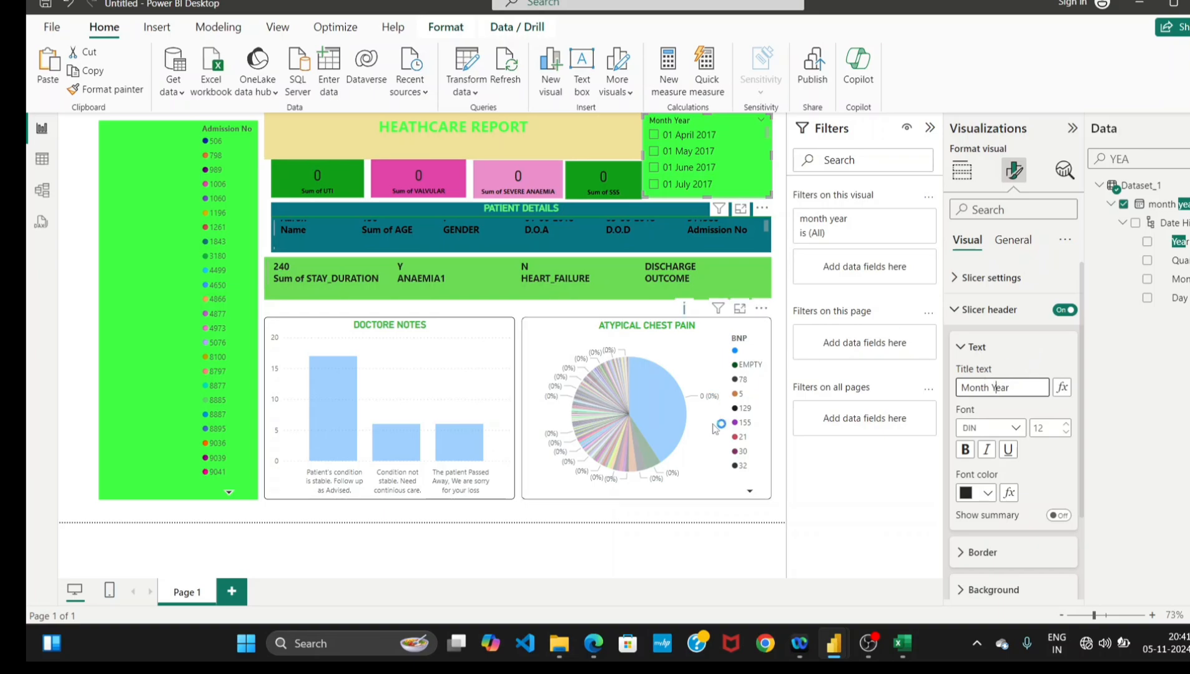
click(616, 519)
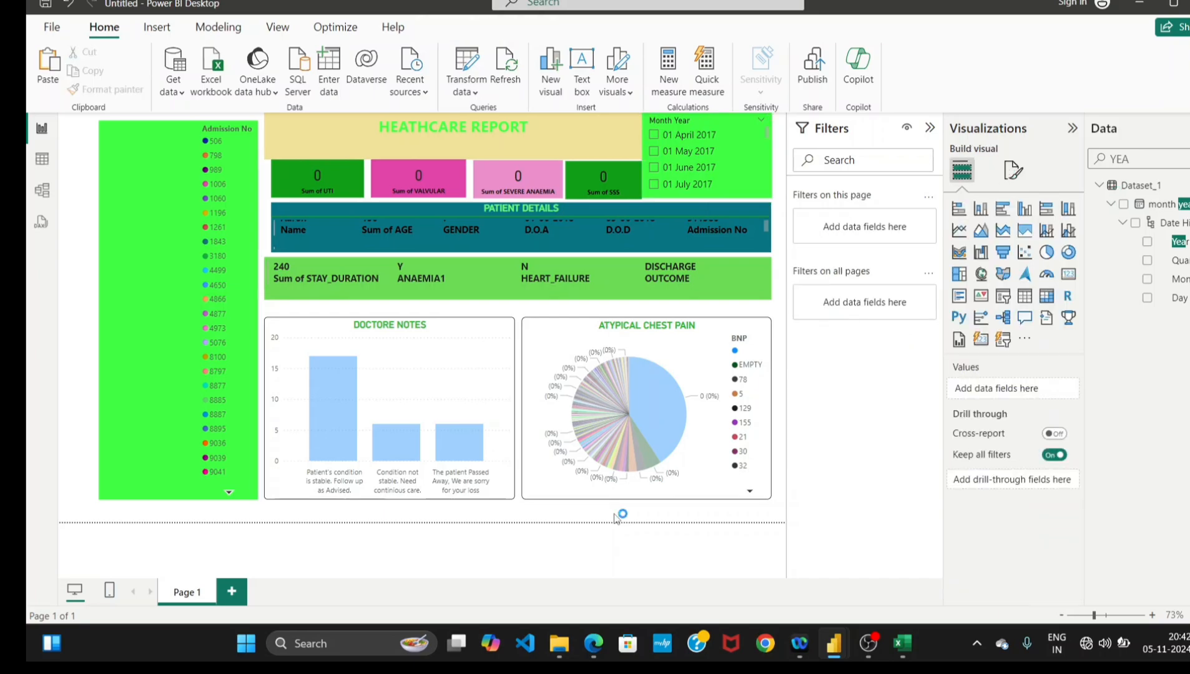
Test the Month Year slicer by filtering the report to 01 June 2017 and 01 May 2017, and clear the selection.
click(757, 166)
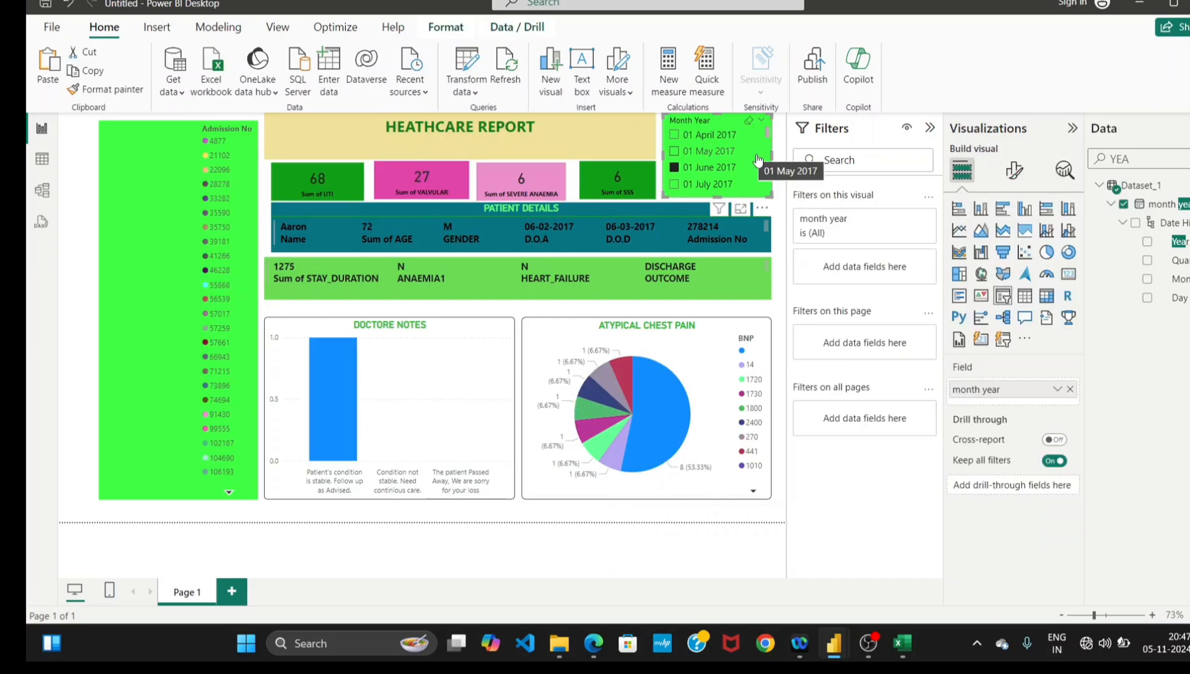
click(757, 159)
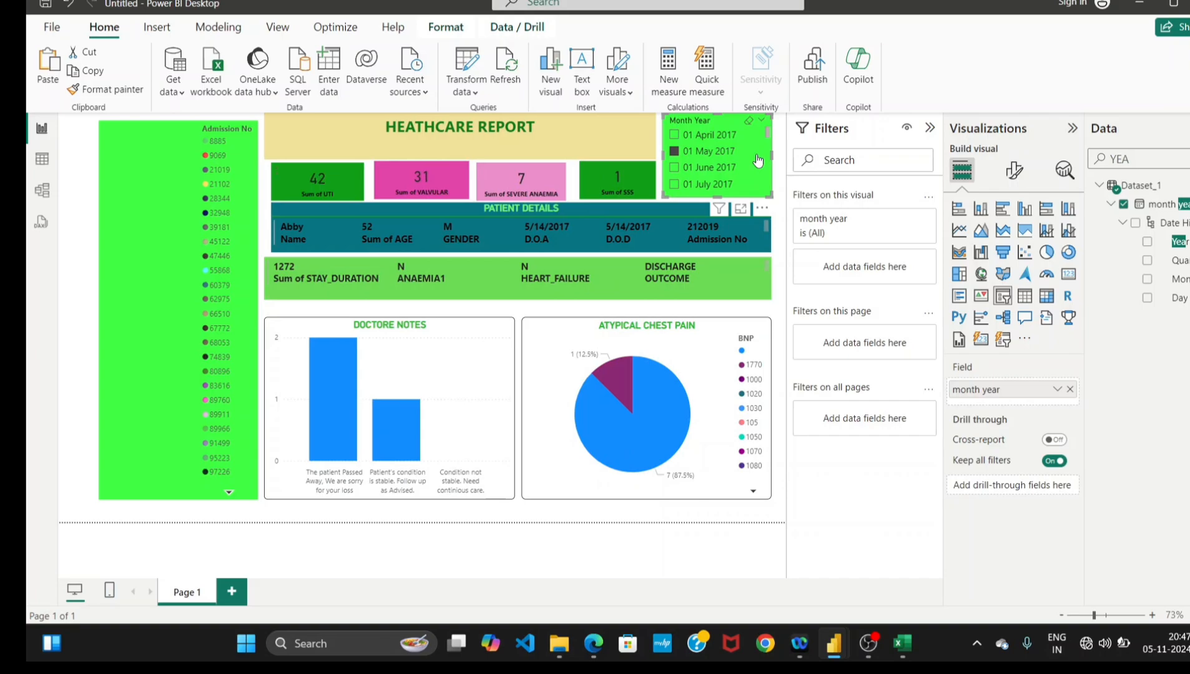
click(758, 160)
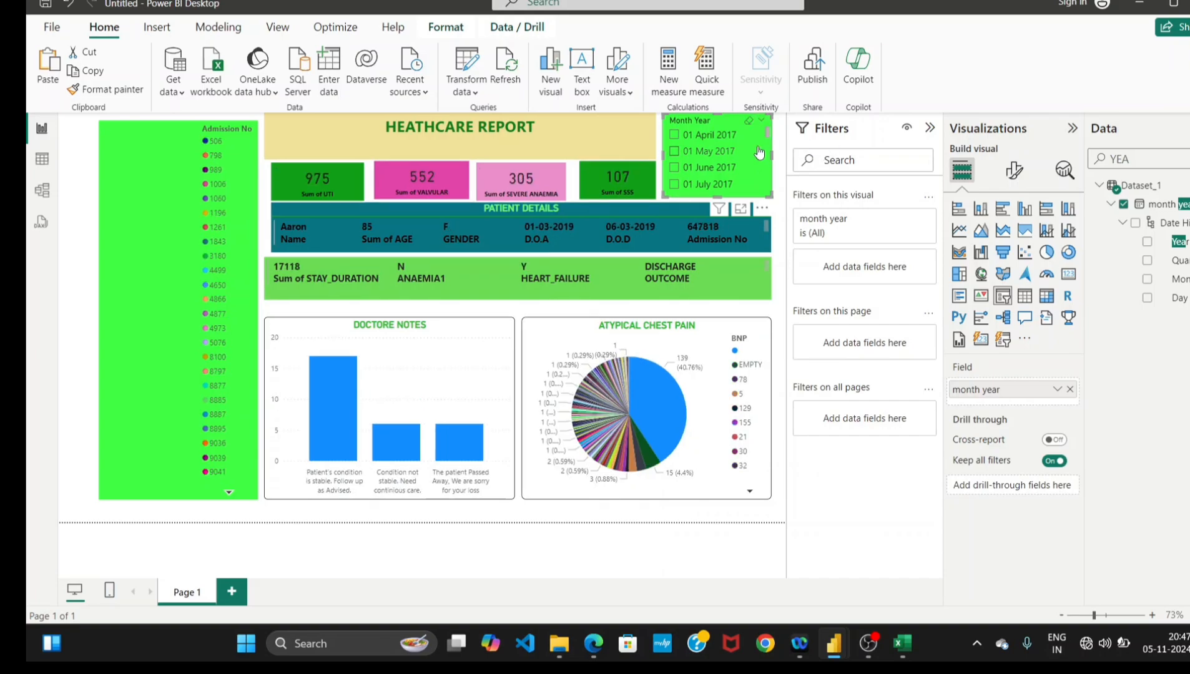
Turn on the Month Year slicer's visual border with 11 px rounded corners and deselect the slicer.
click(1014, 168)
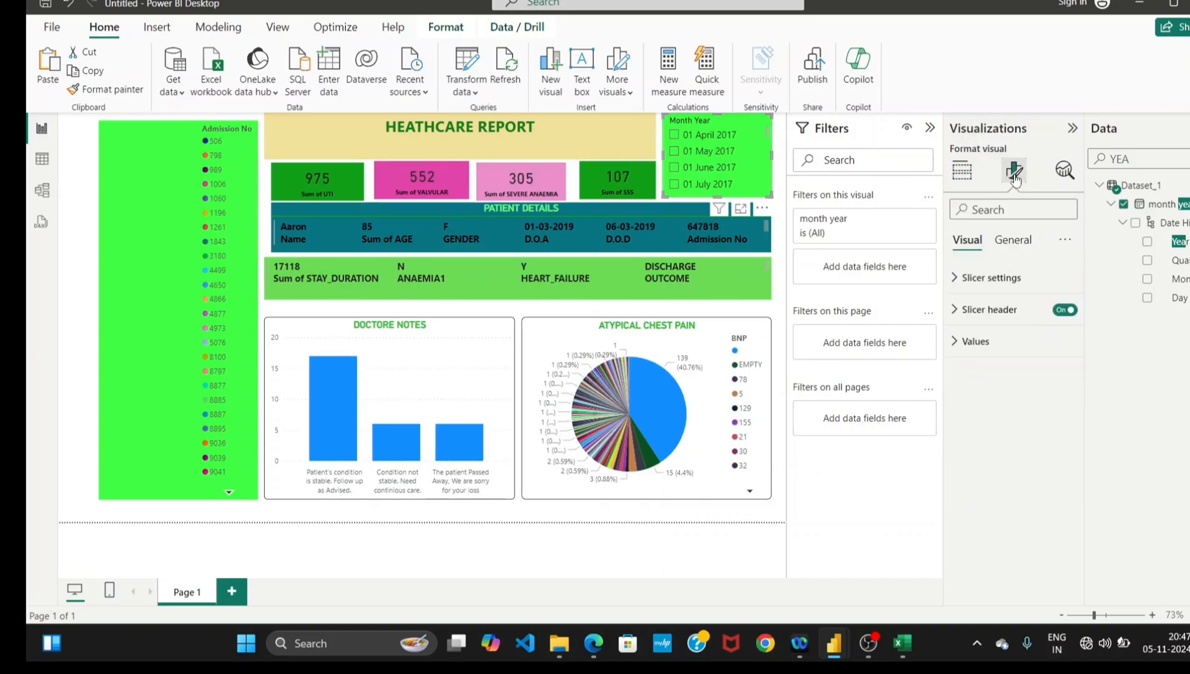
click(982, 210)
text(VIR)
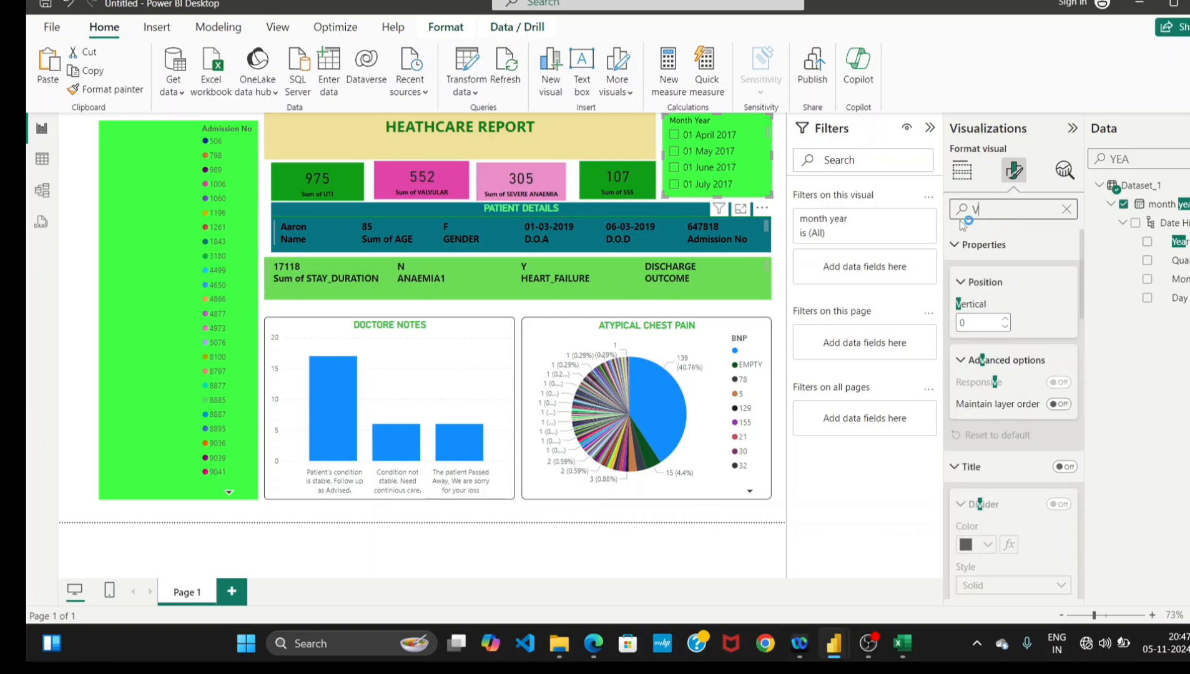
key(BackSpace)
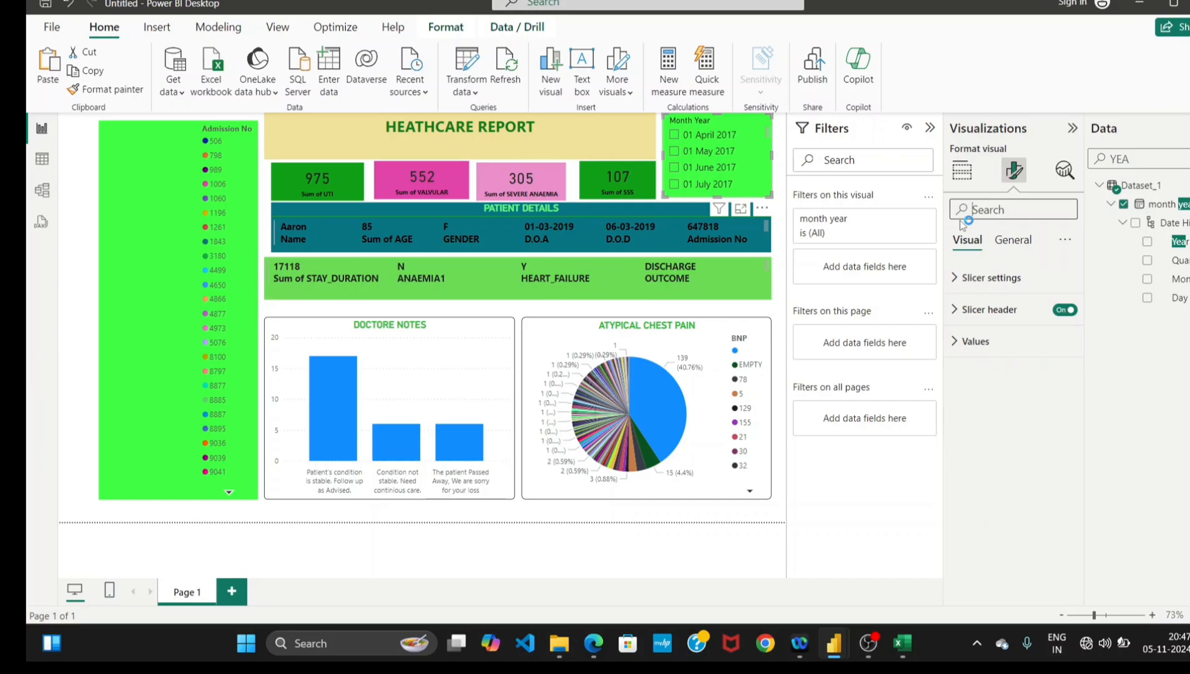
text(BOR)
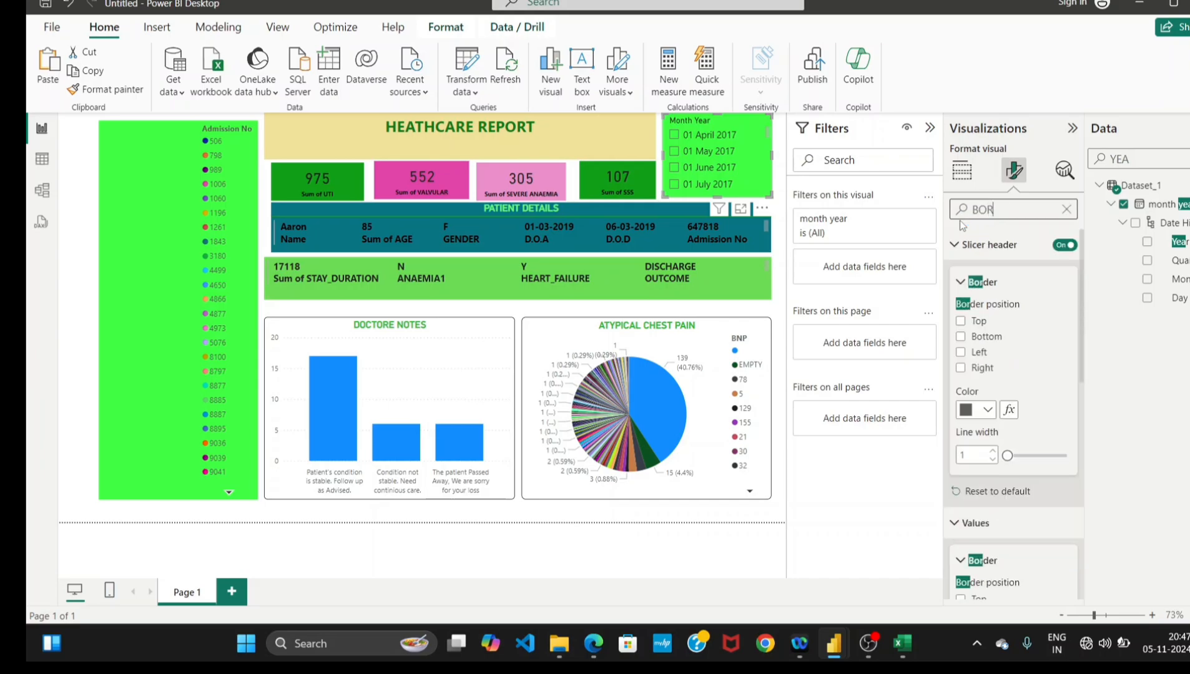
key(BackSpace)
key(BackSpace)
key(BackSpace)
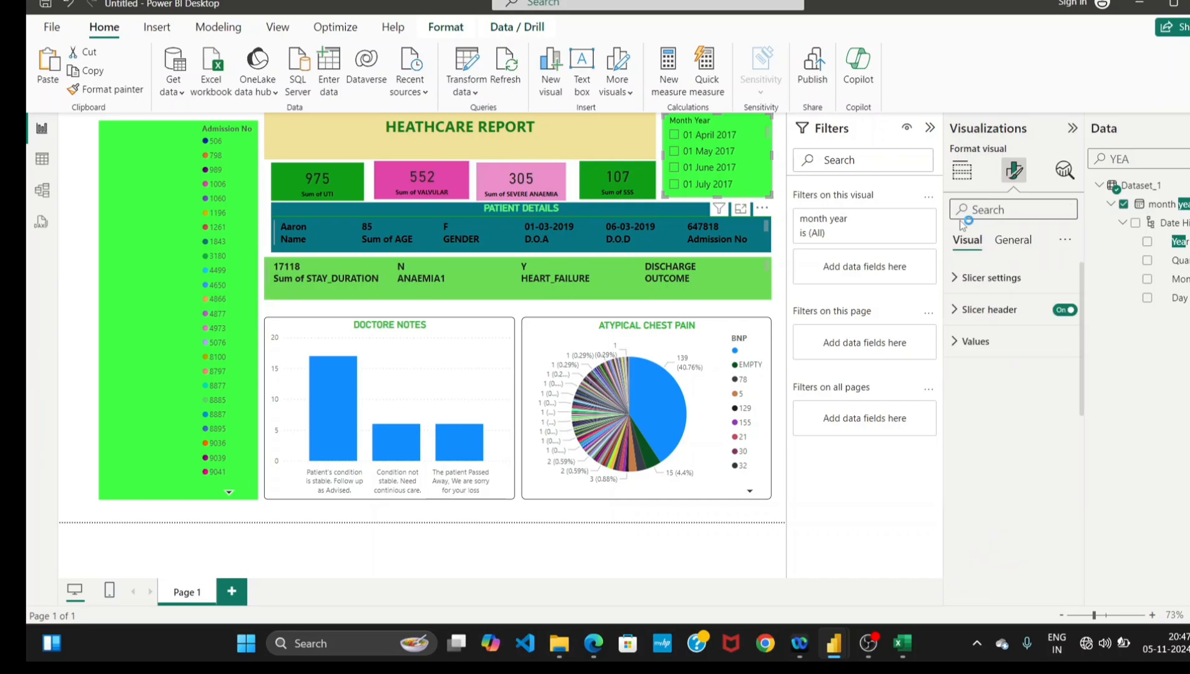
text(VISU)
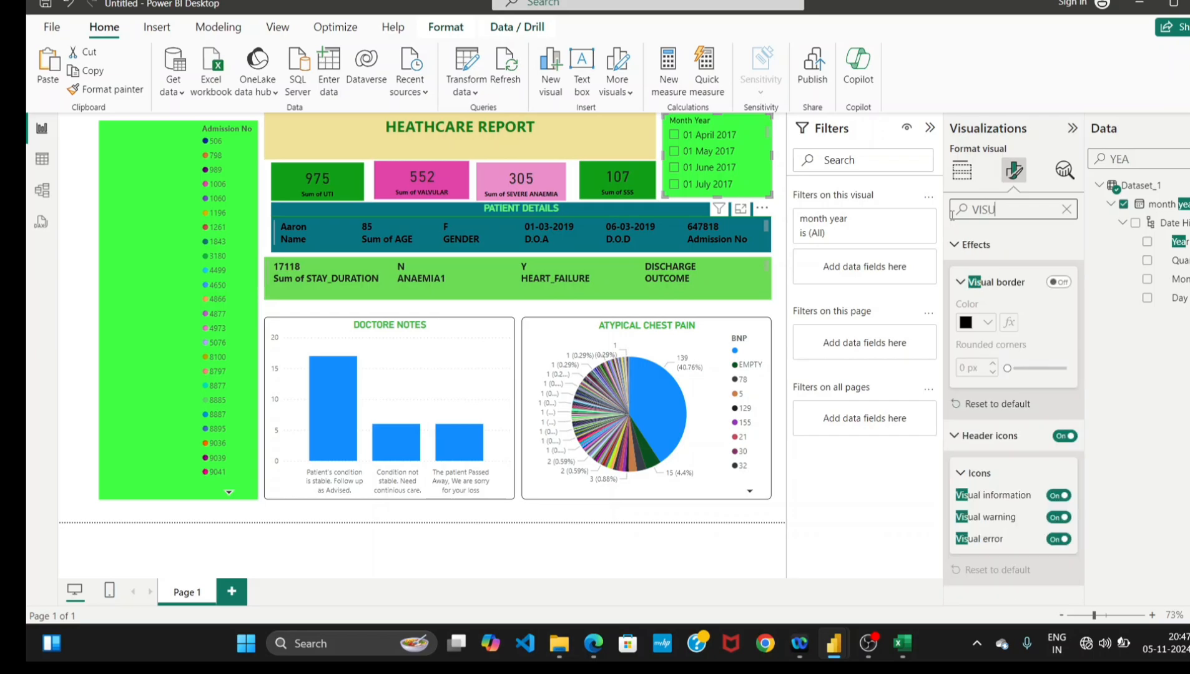
click(1057, 282)
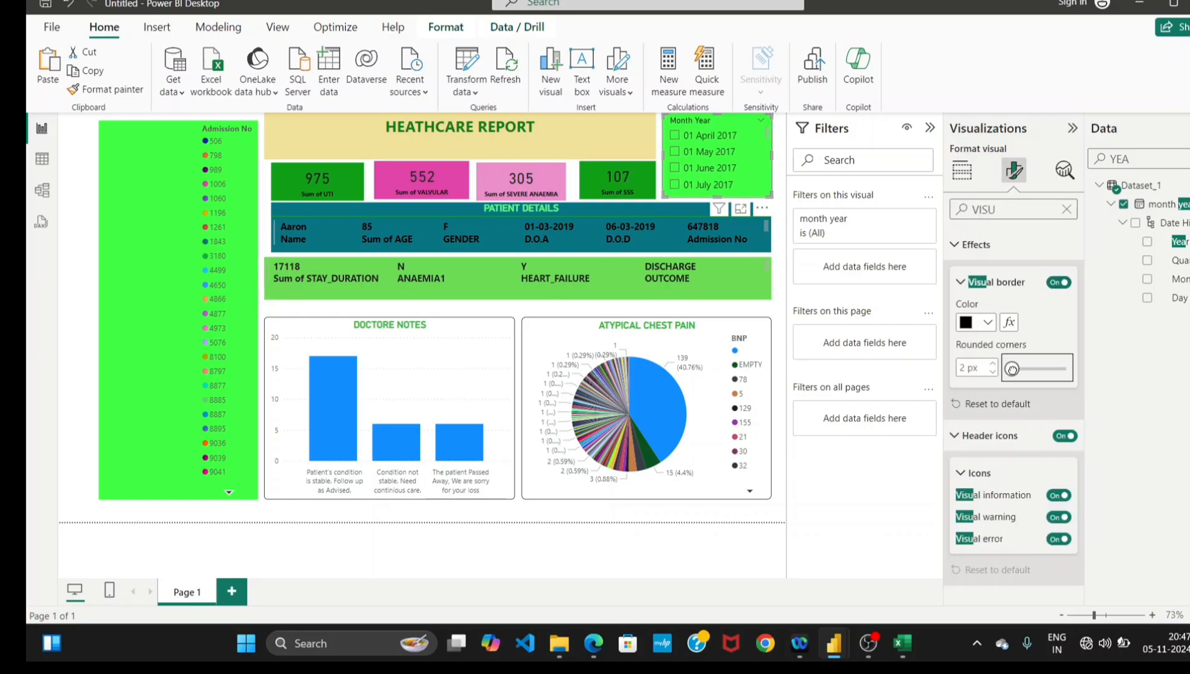
drag(1012, 368, 1028, 369)
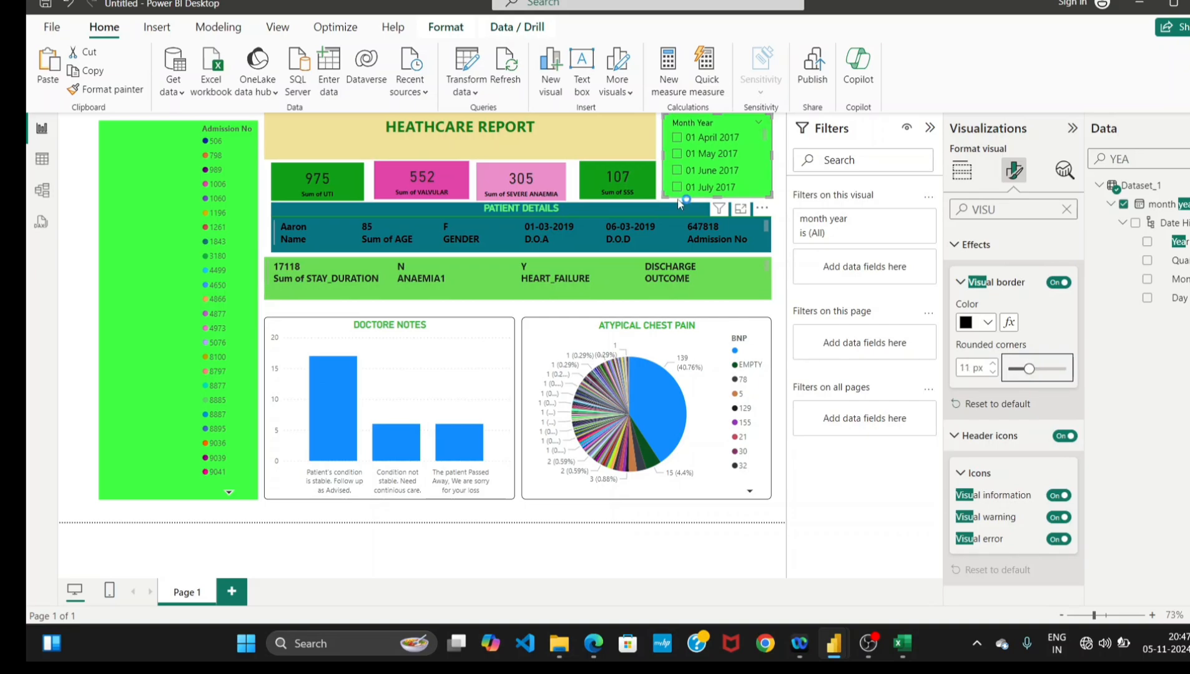
click(534, 308)
Extend the PATIENT DETAILS card and the Sum of UTI card leftward to line up with the DOCTORE NOTES chart's left edge.
click(526, 299)
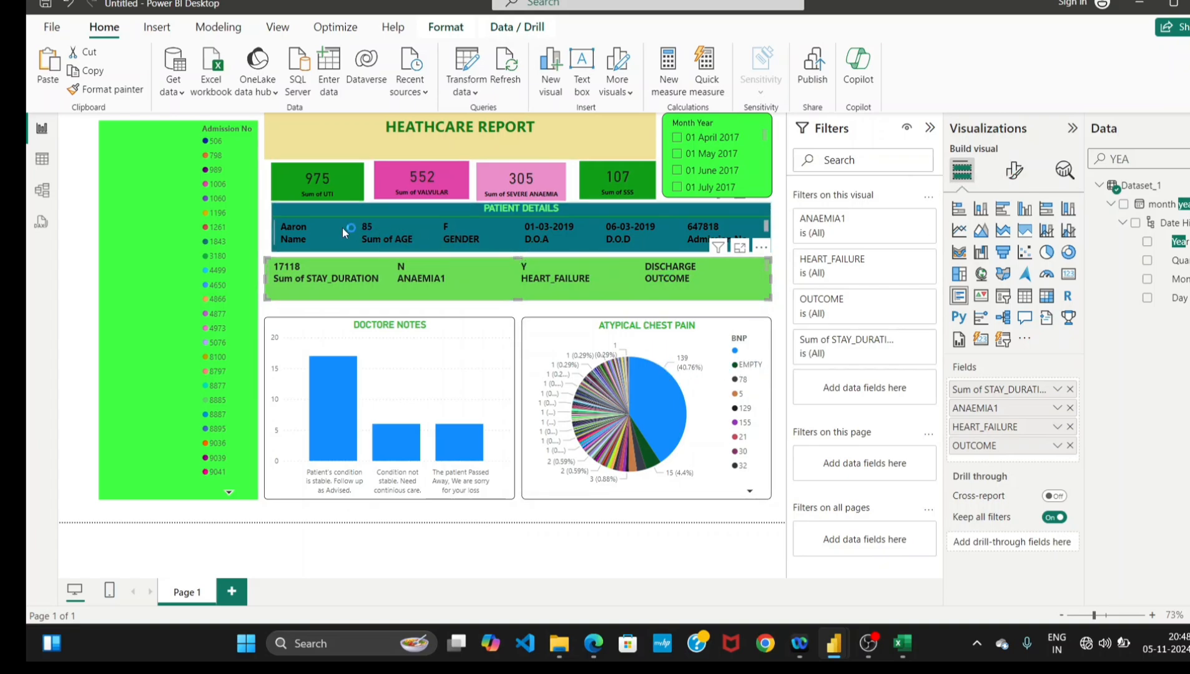
click(277, 228)
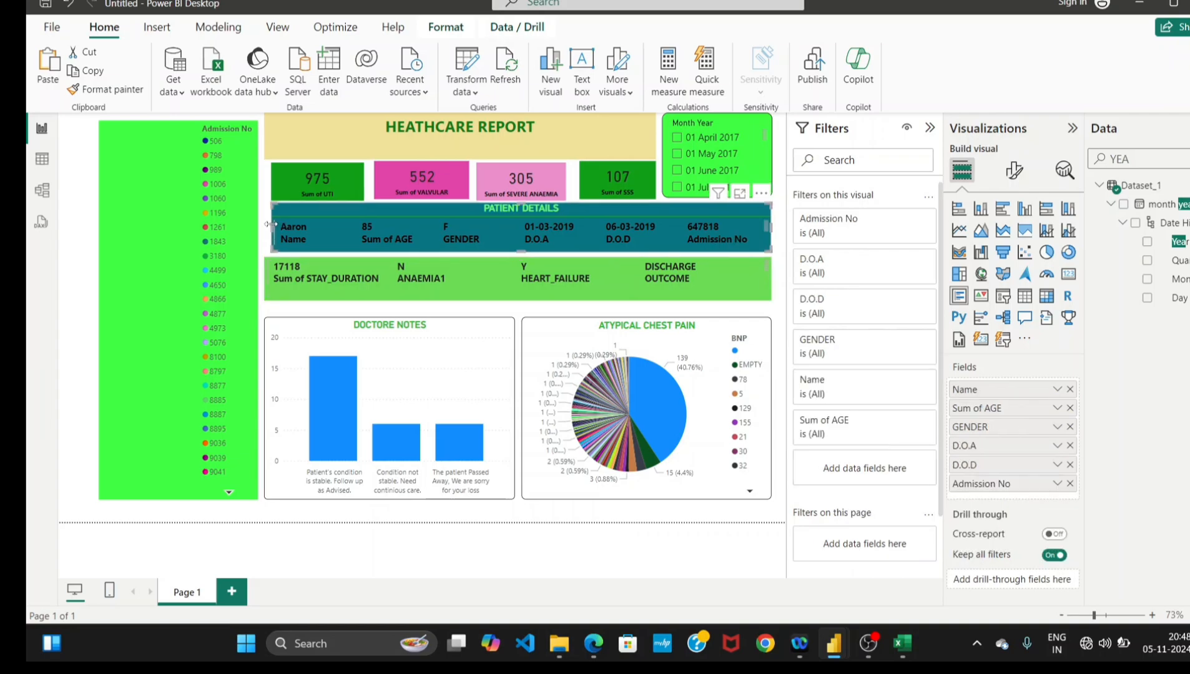
drag(269, 224, 266, 222)
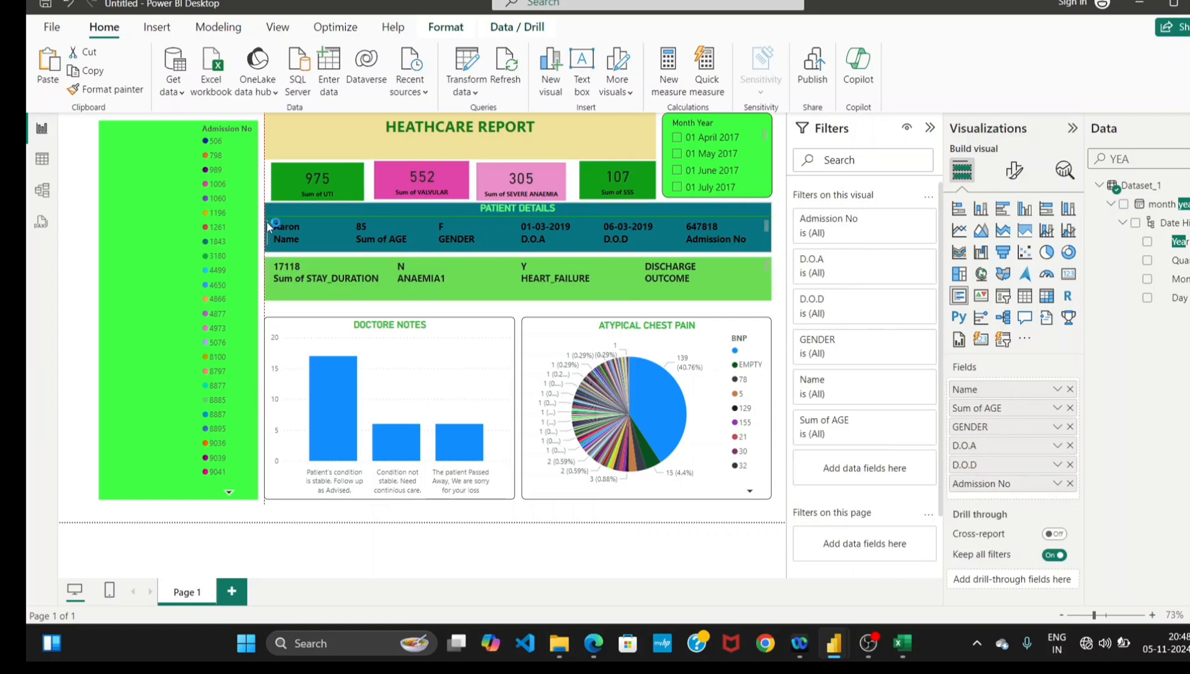
click(272, 184)
drag(273, 180, 267, 181)
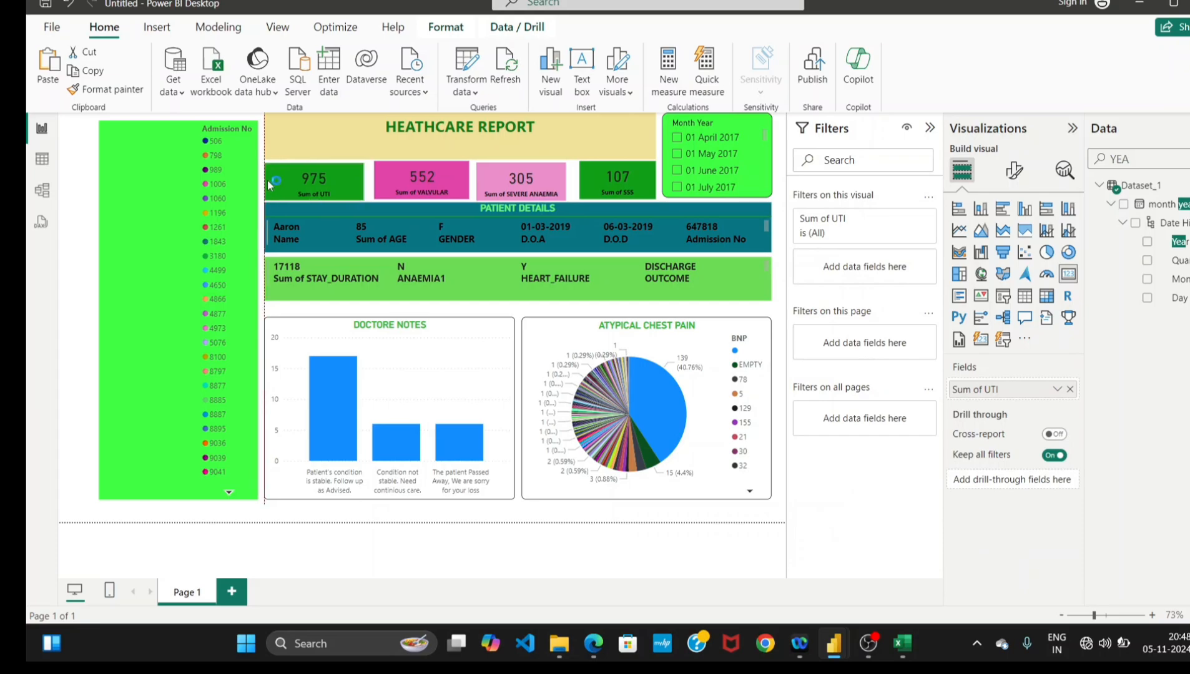
Turn on the PATIENT DETAILS card's visual border and set its rounded corners to 9 px.
click(330, 223)
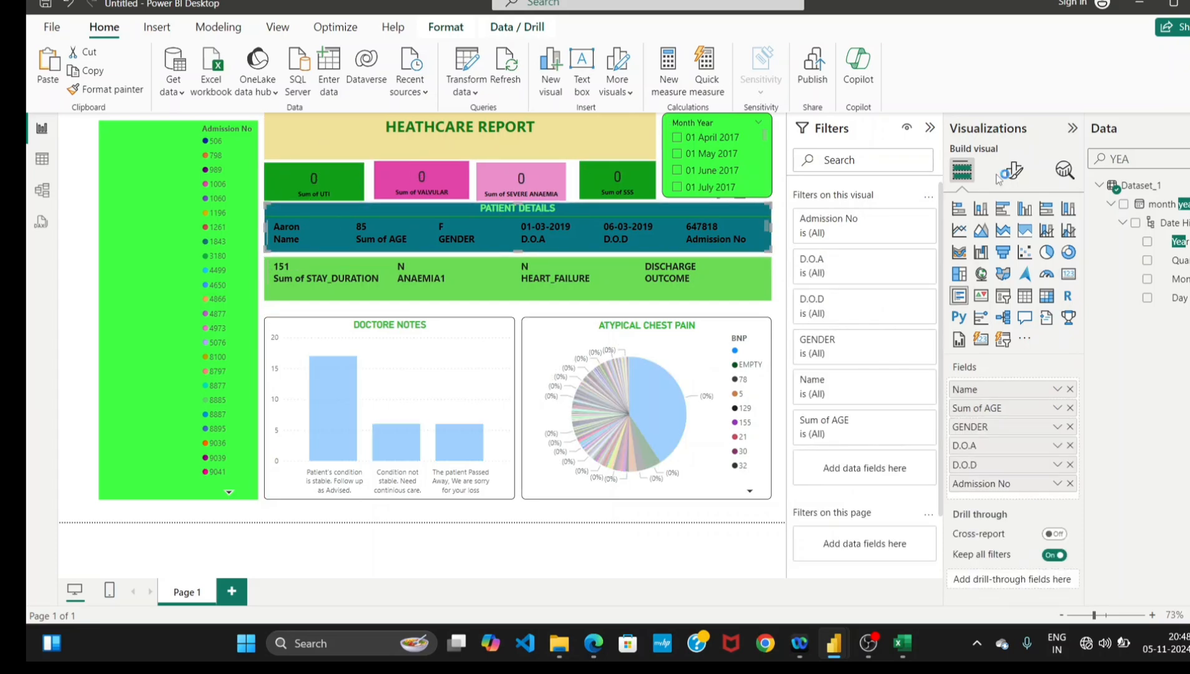
click(1014, 176)
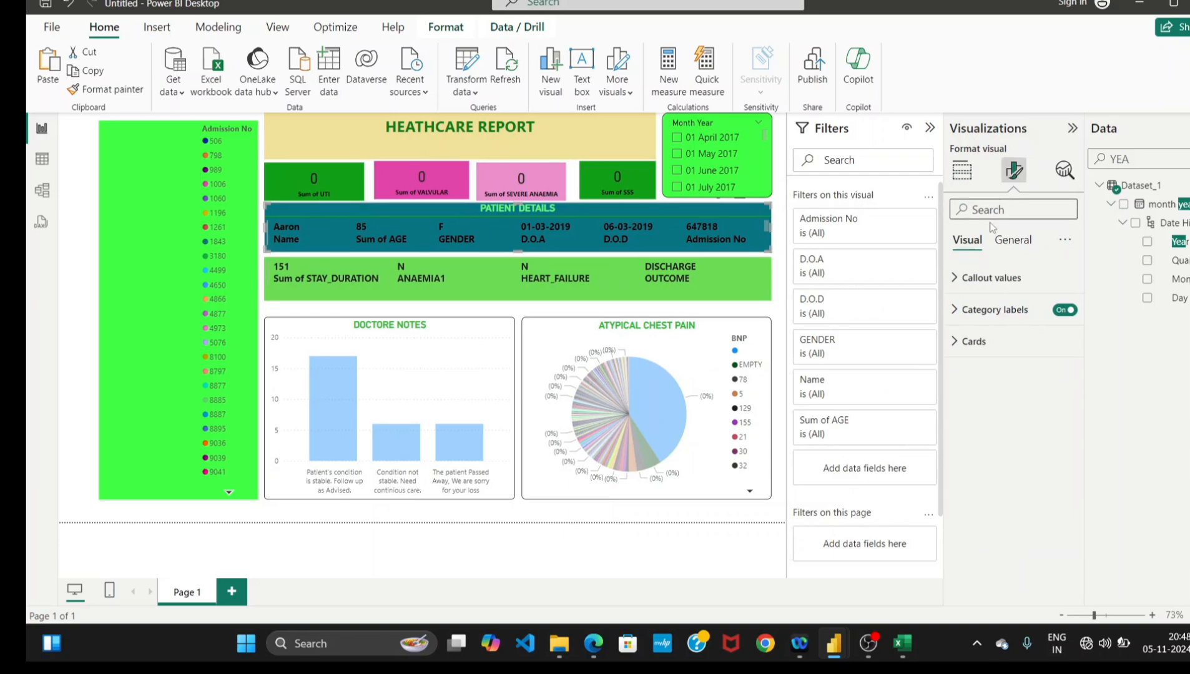
click(993, 207)
text(VISU)
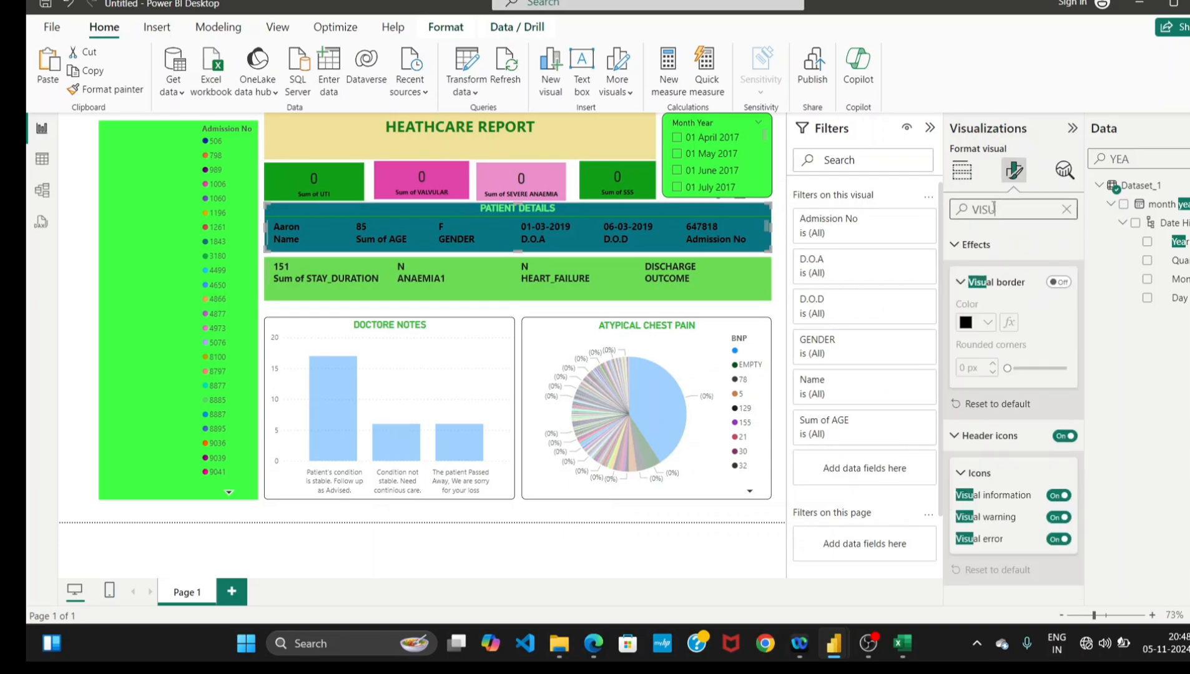
click(1055, 284)
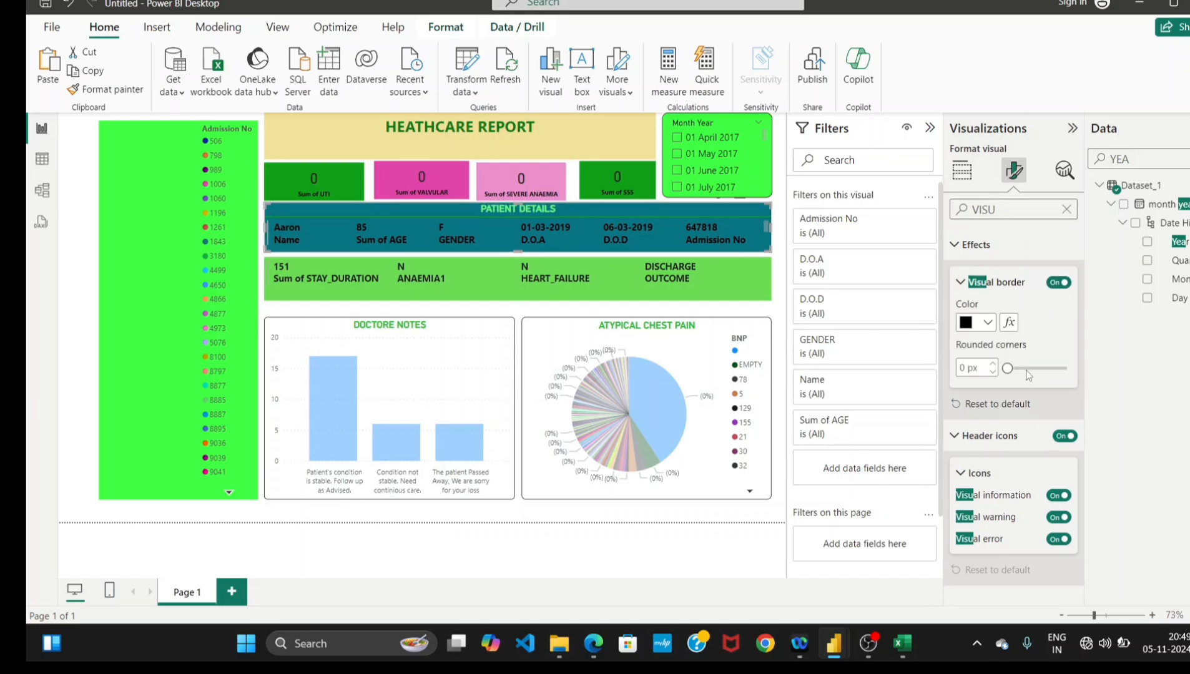
click(1025, 371)
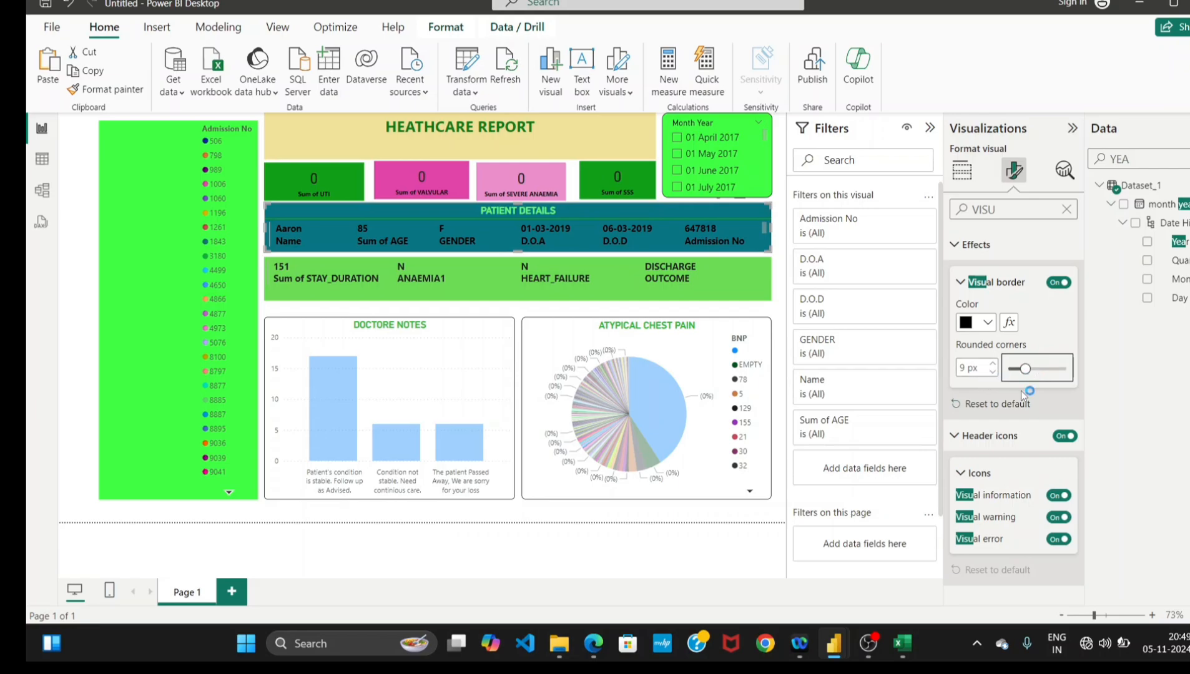
Give the Sum of STAY_DURATION card a visual border with 9 px rounded corners and clear the cross-filtering from its selected record.
click(716, 267)
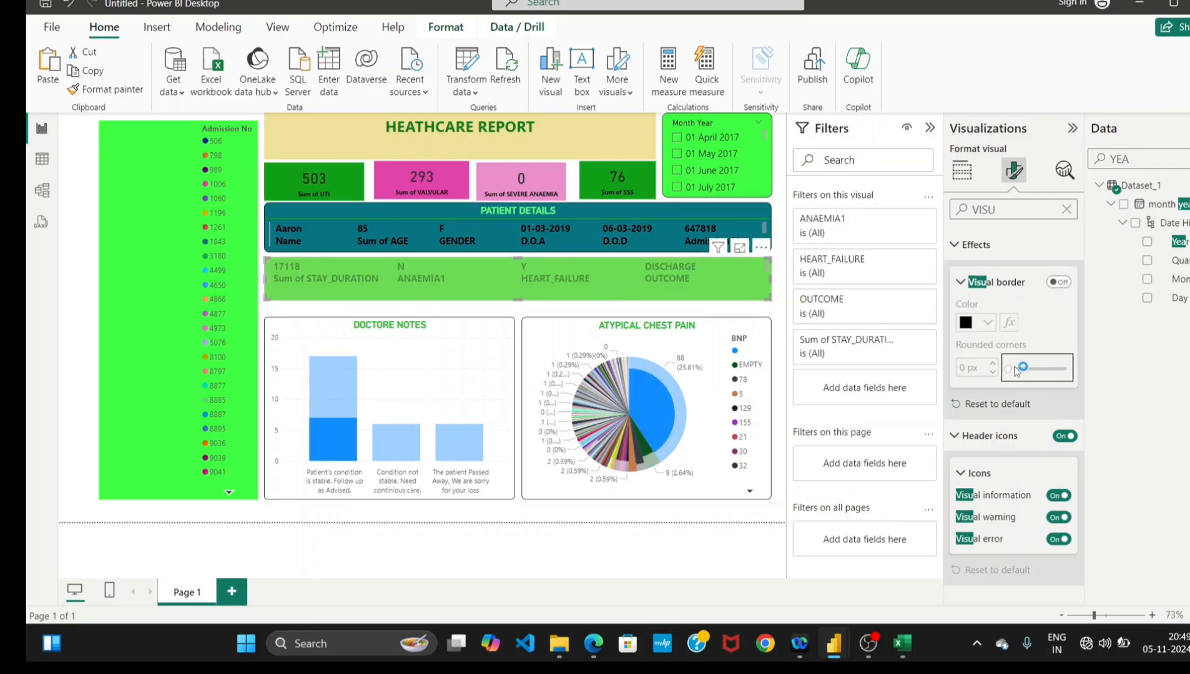
drag(1015, 368, 1024, 369)
click(1058, 284)
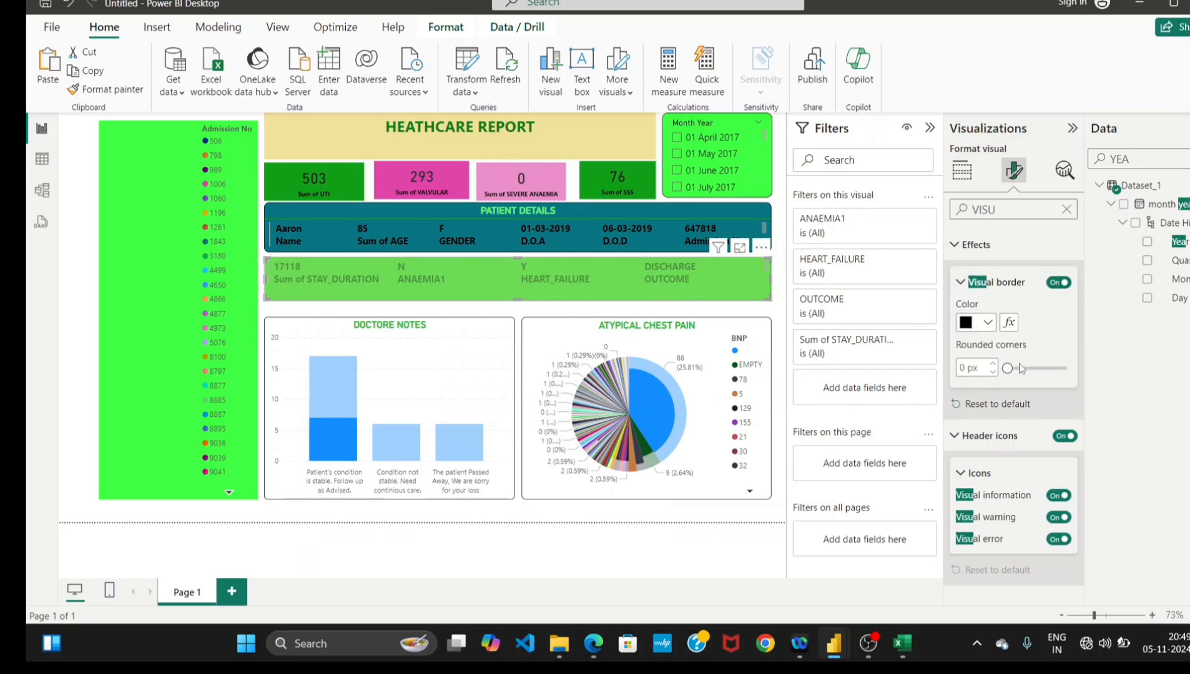
click(1020, 369)
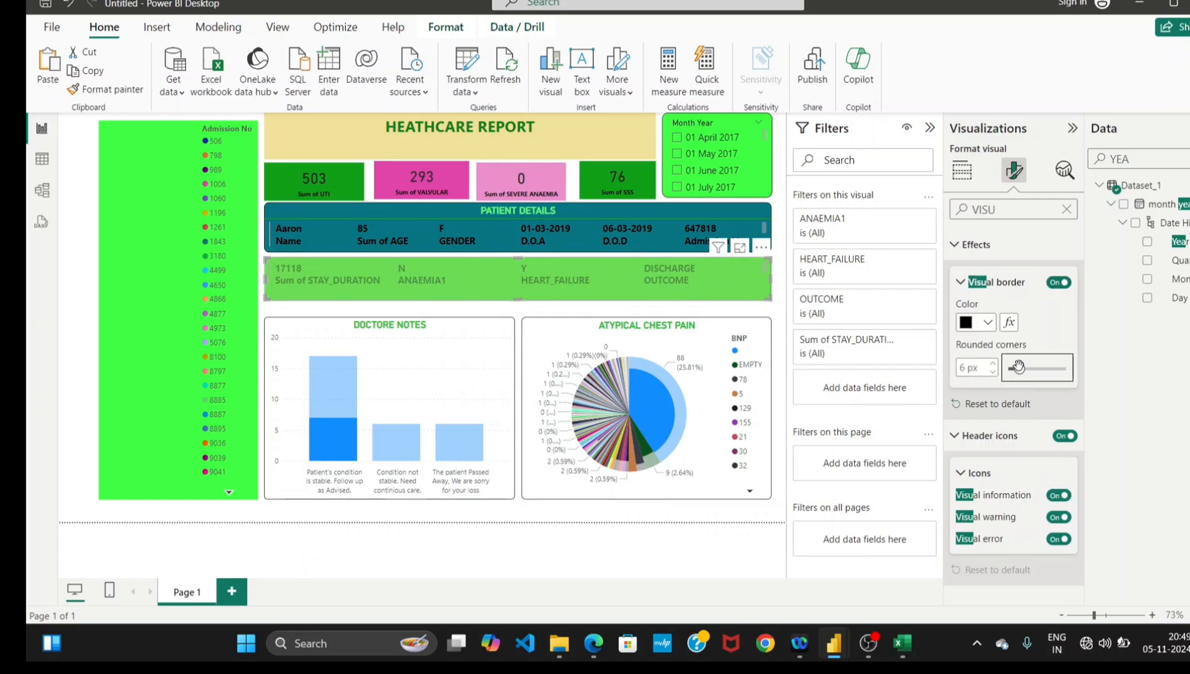
drag(1018, 367, 1024, 369)
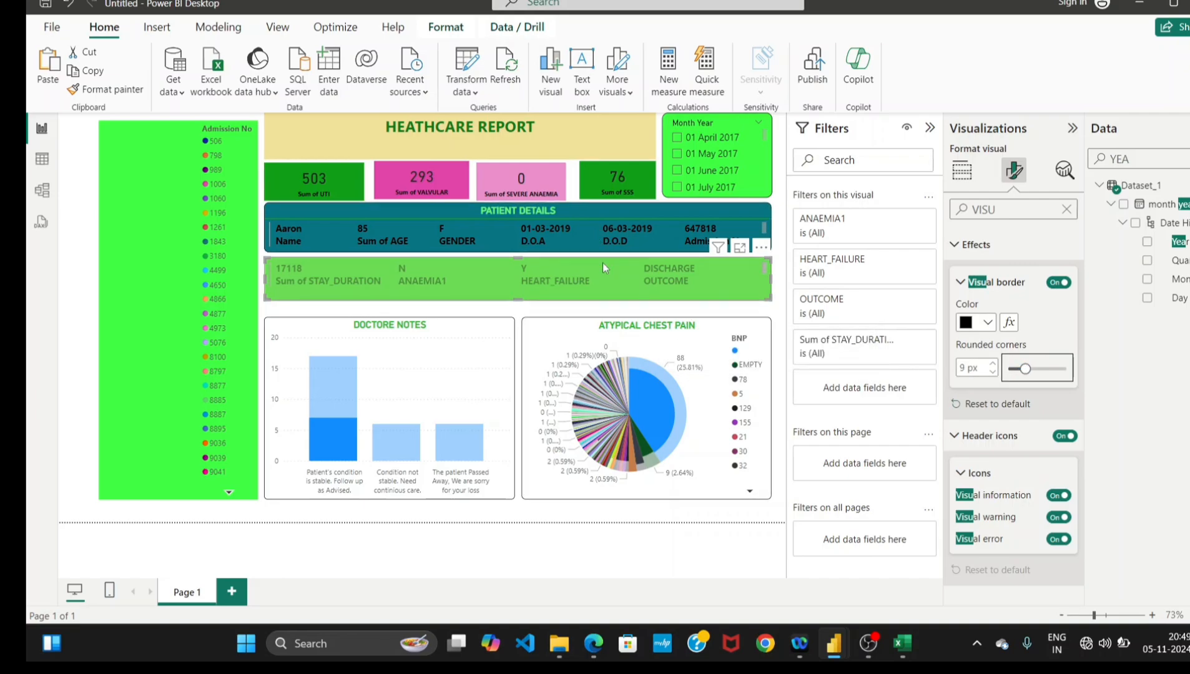
click(438, 309)
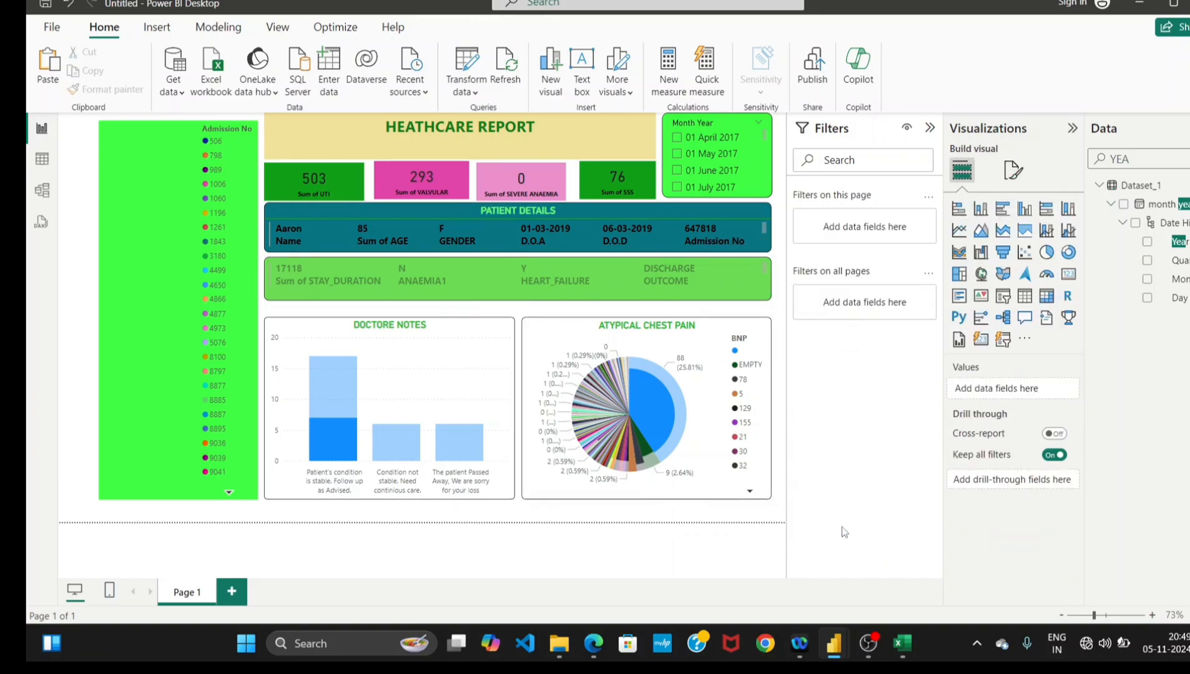
click(483, 265)
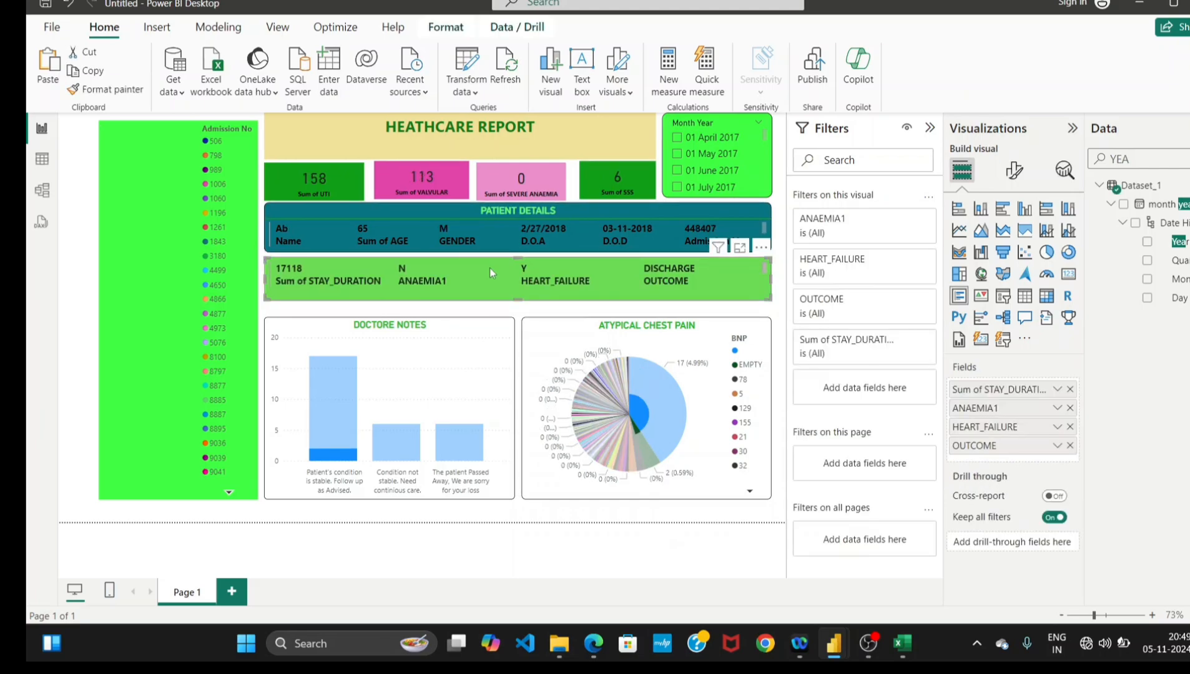
click(490, 268)
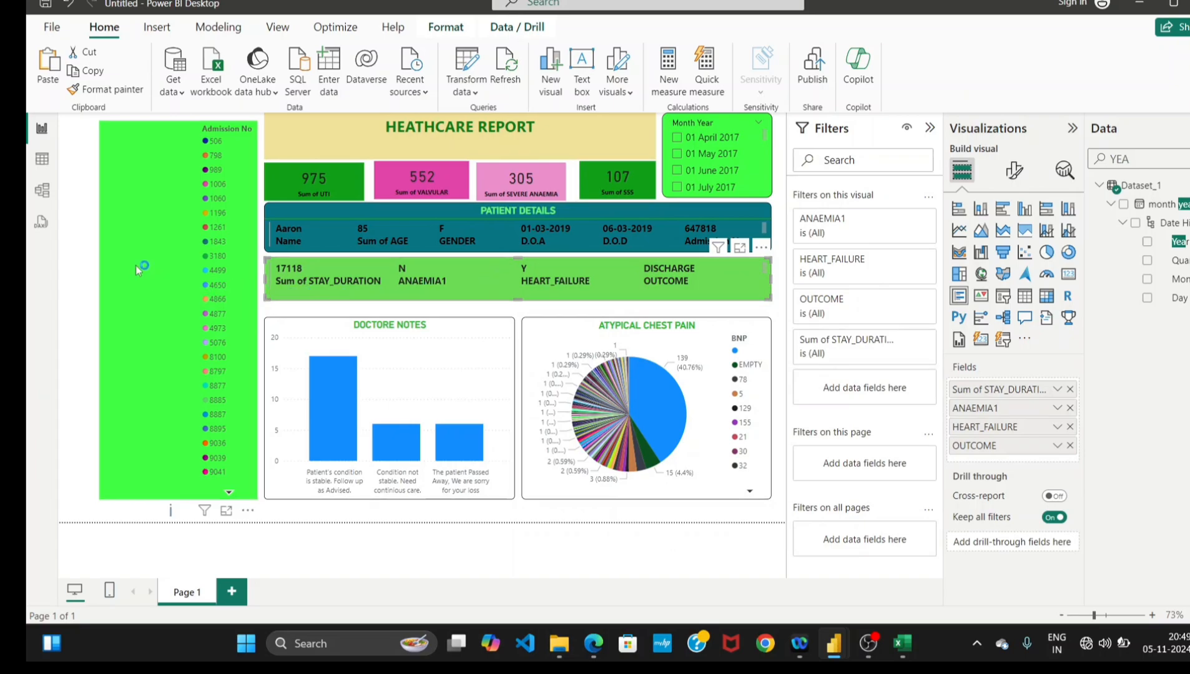
Turn on the Admission No visual's border and set its rounded corners to 9 px.
click(153, 258)
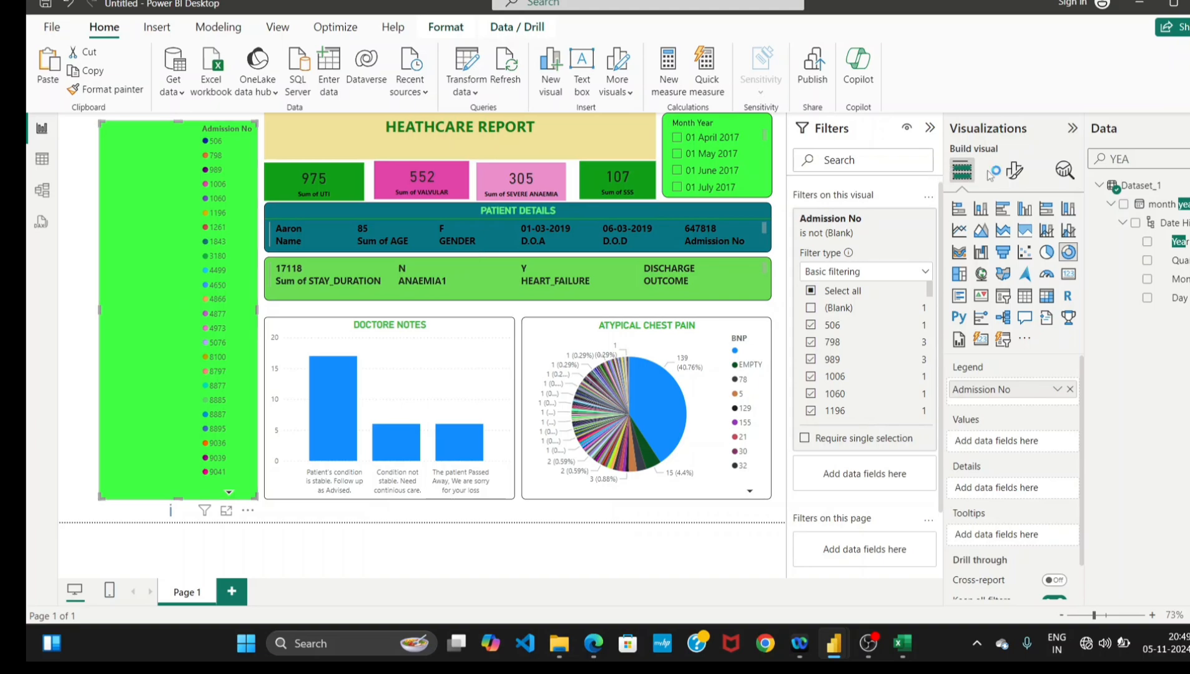
click(1013, 170)
click(988, 207)
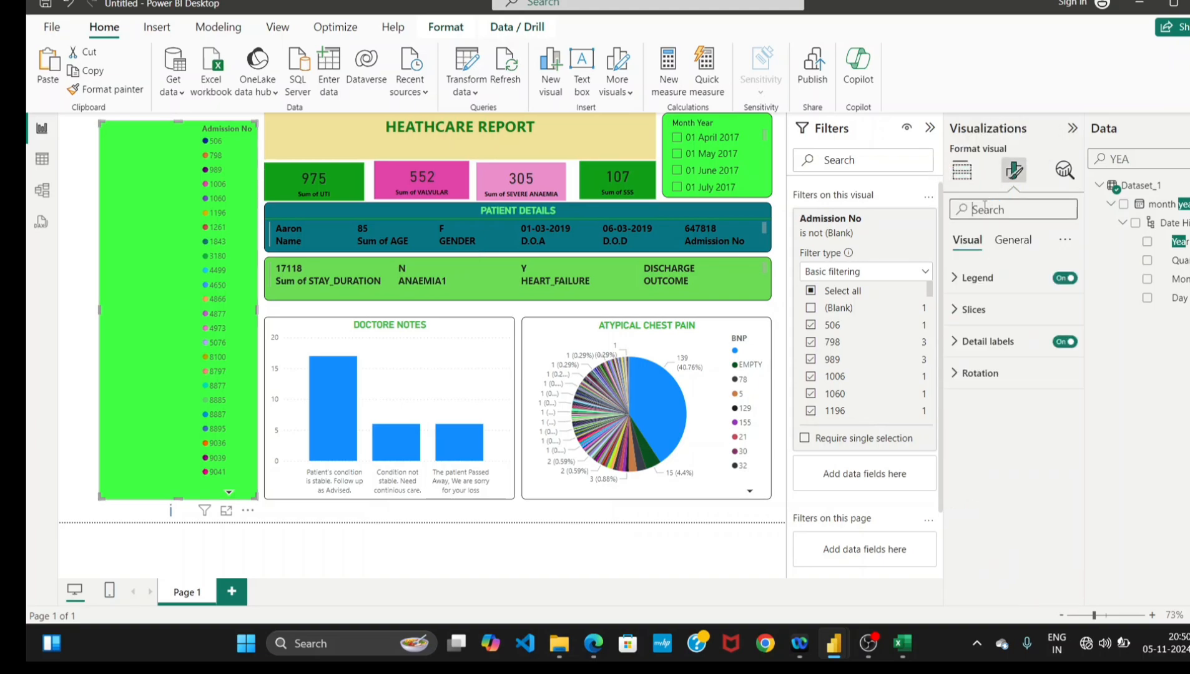
text(visual)
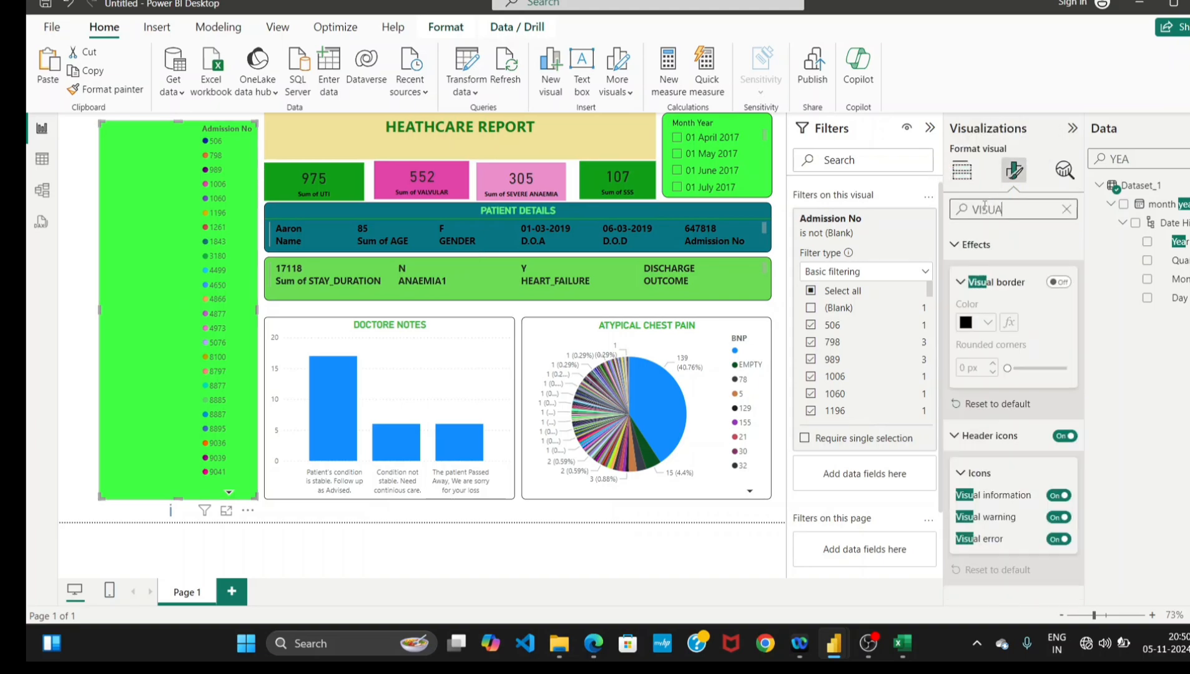
click(1060, 282)
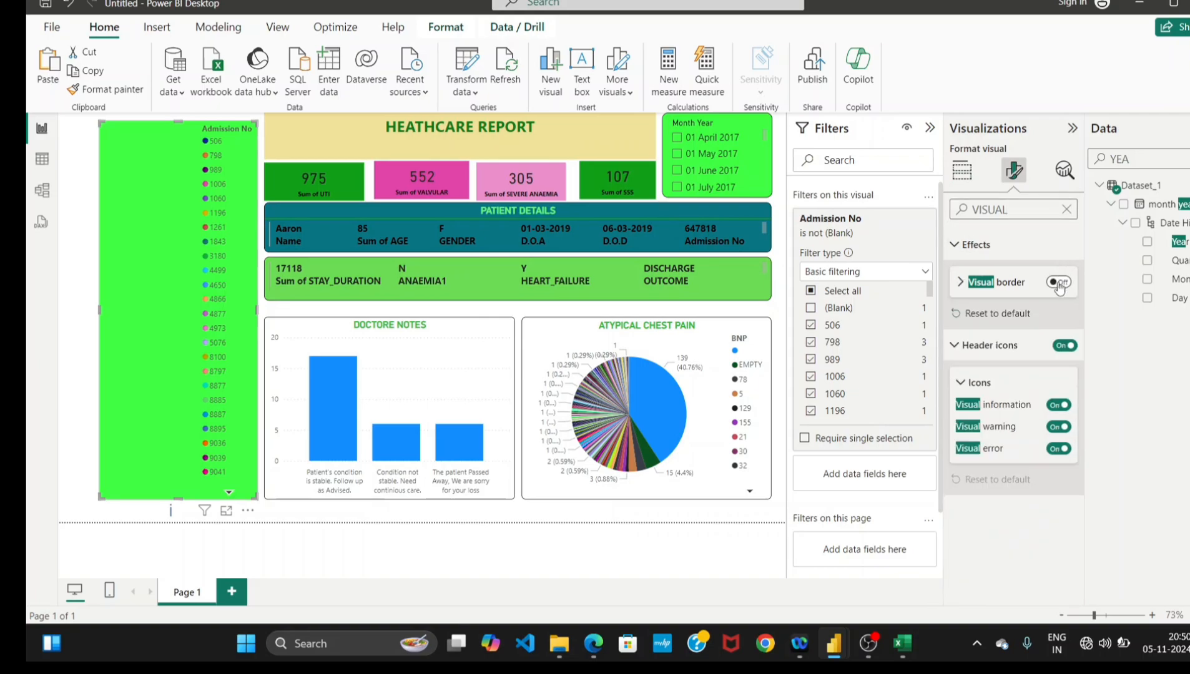
click(1059, 284)
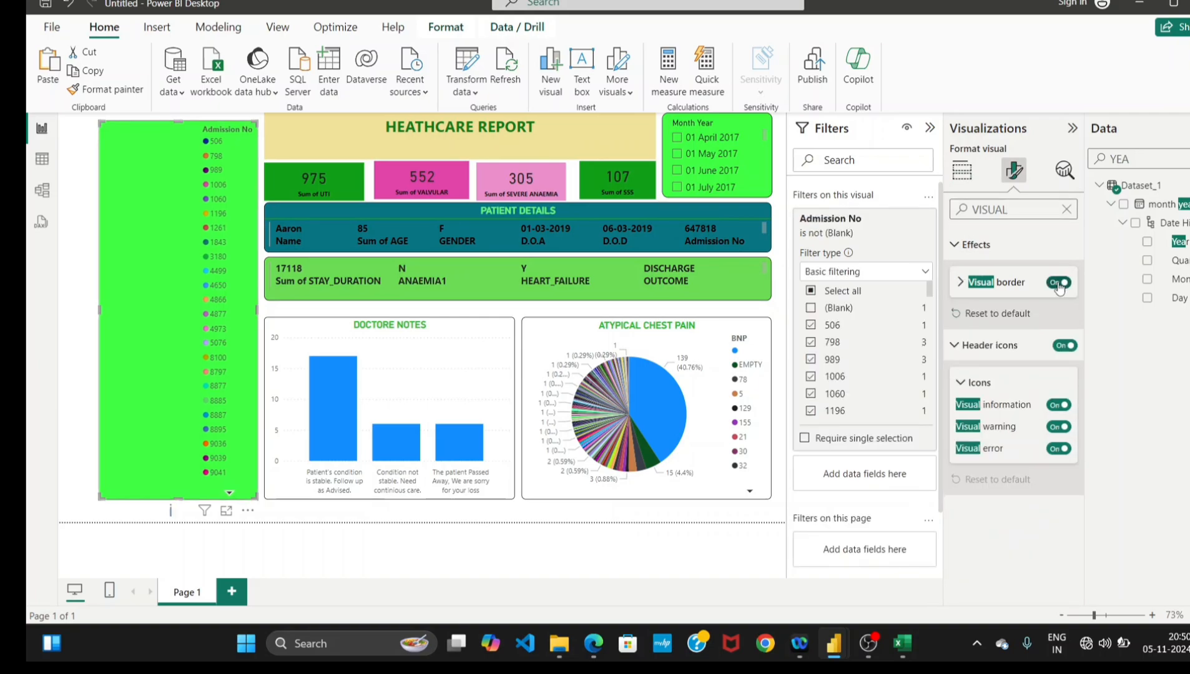
click(961, 282)
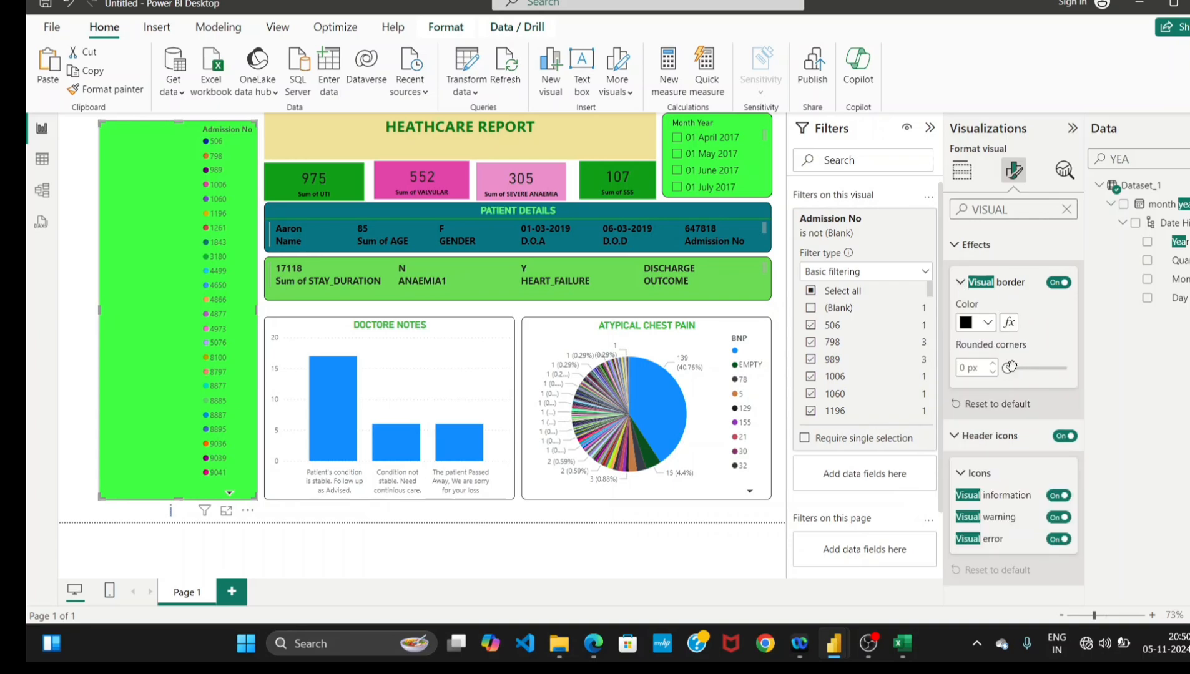
drag(1009, 367, 1025, 368)
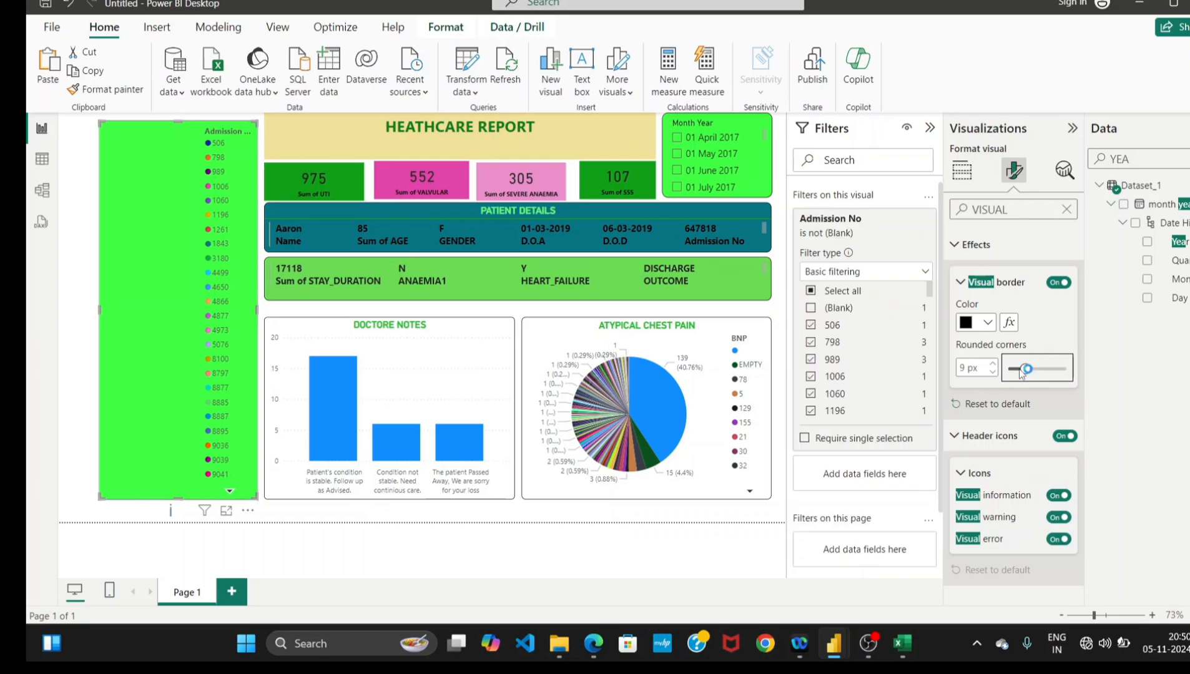
Check the 22OCTOBER report's layout and, back in the untitled report, move the Admission No visual left, away from the charts.
mouse_move(834, 643)
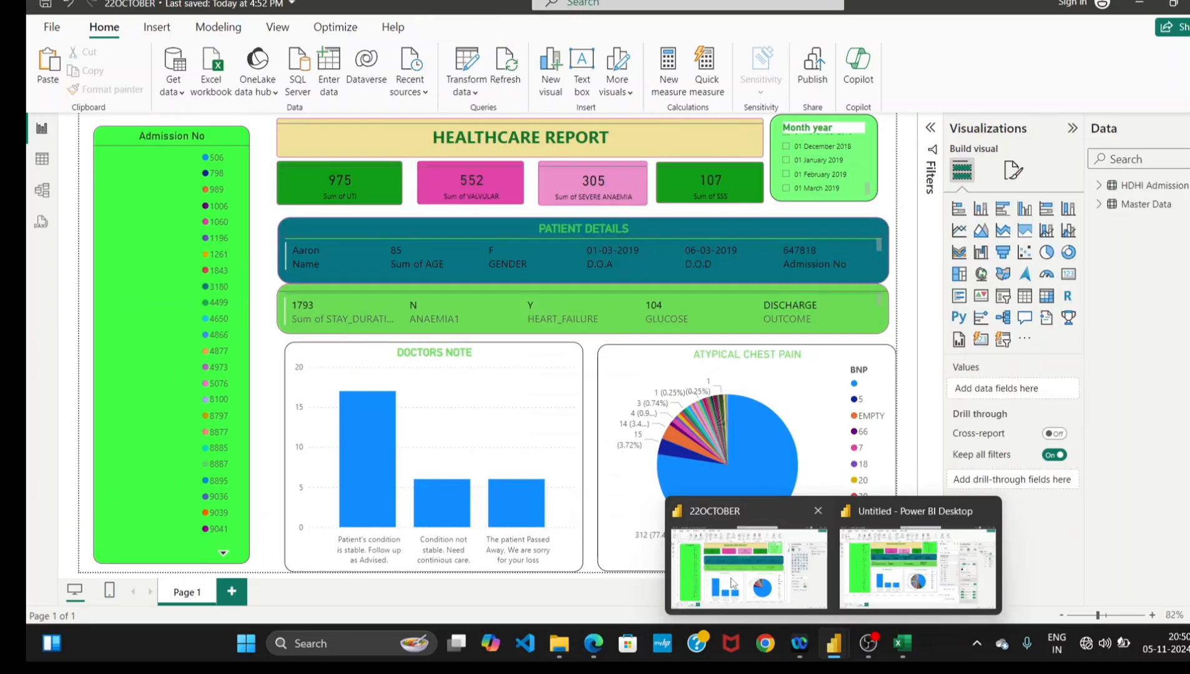
click(732, 583)
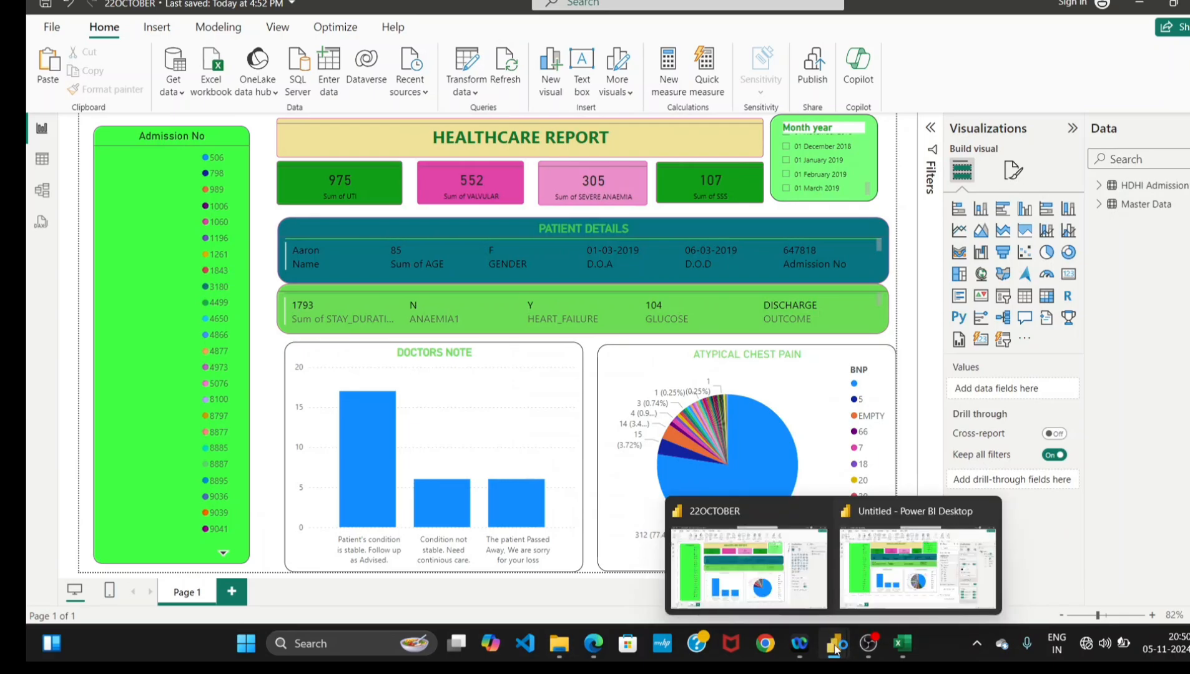
click(904, 592)
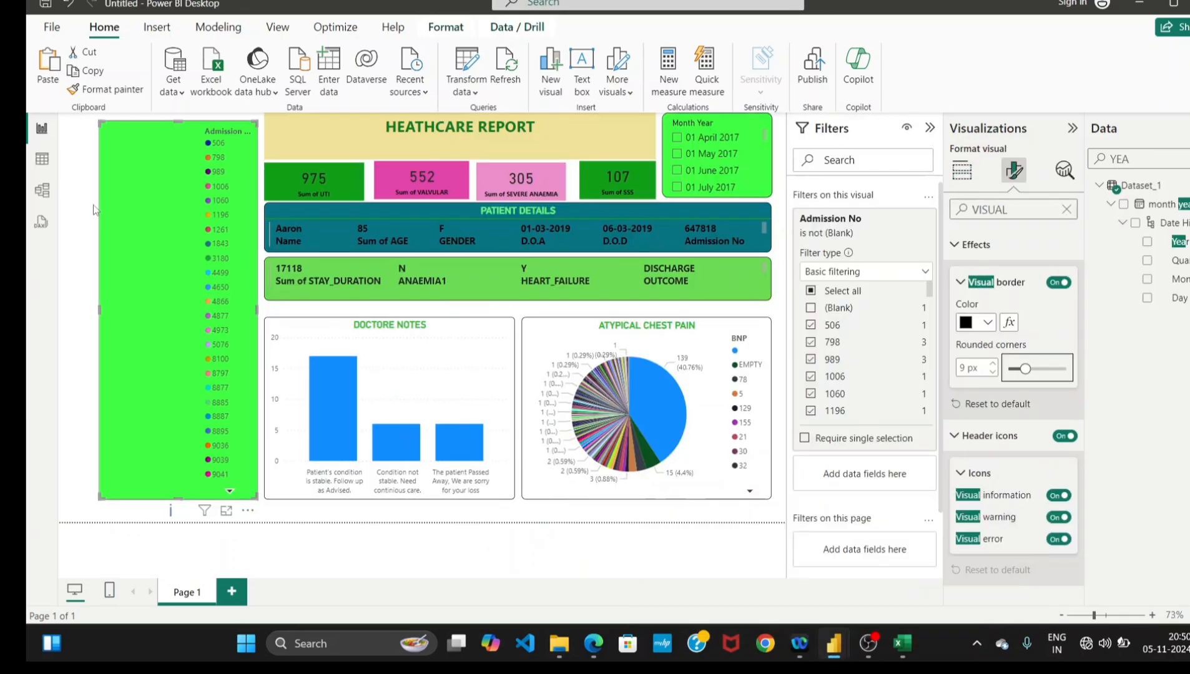
drag(121, 227, 95, 225)
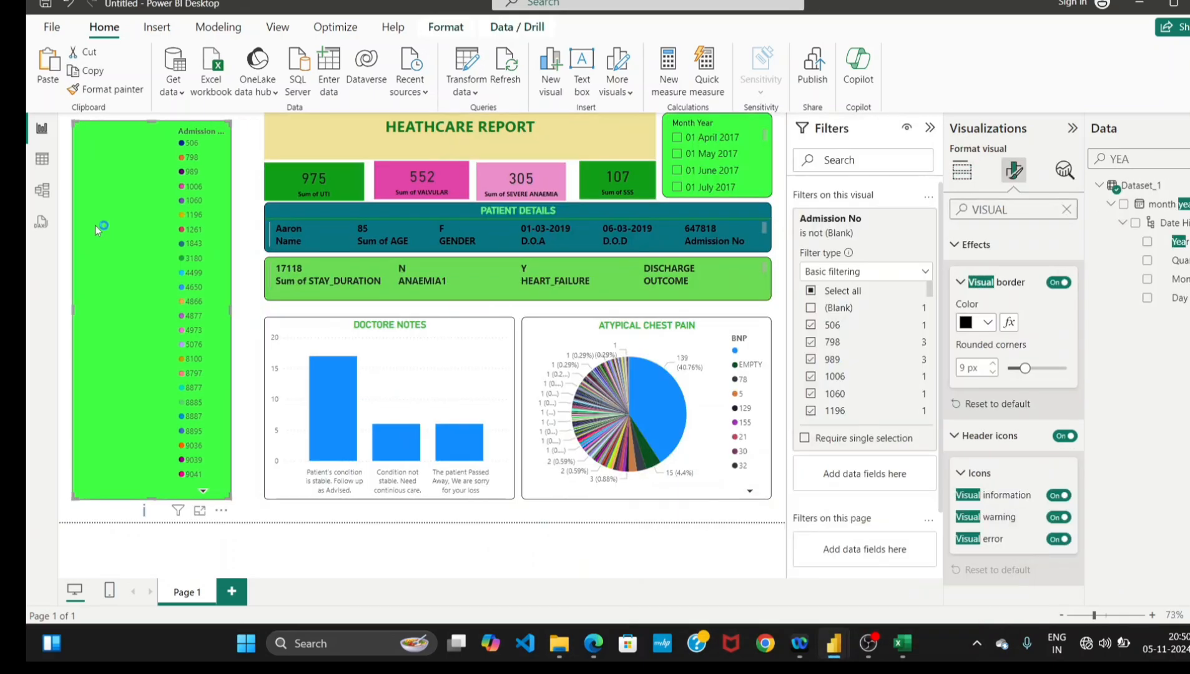
Narrow the Admission No visual slightly at its right edge and extend its top edge up to the top of the report page.
drag(230, 311, 224, 310)
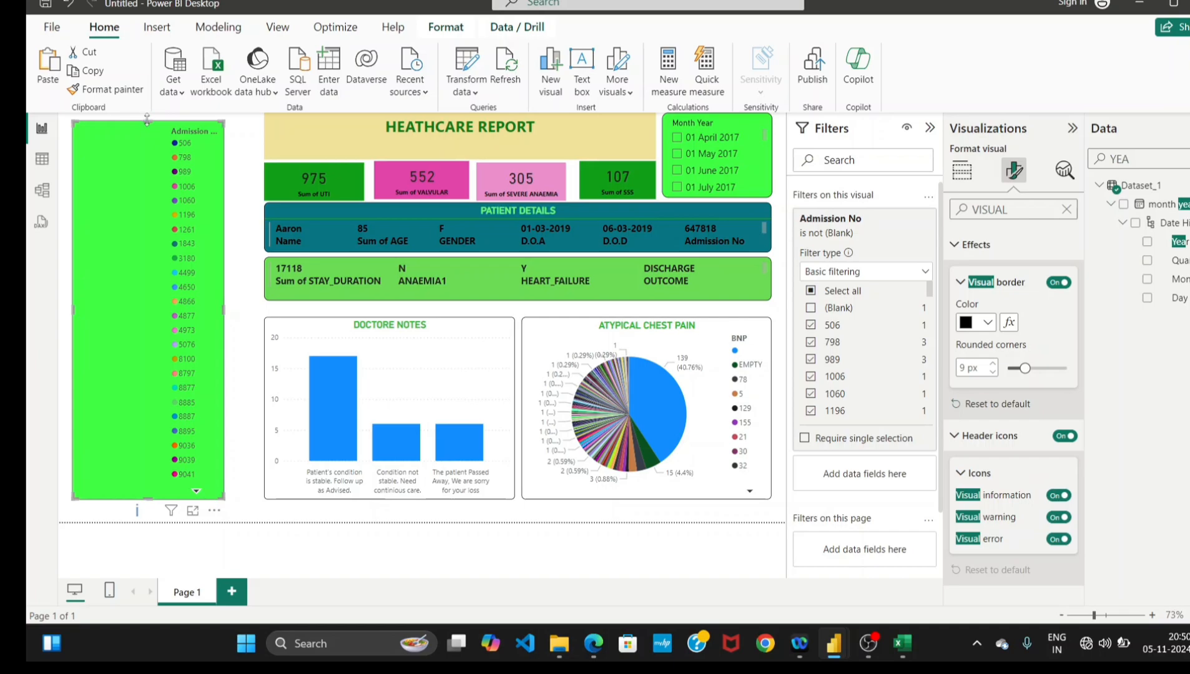
drag(147, 119, 149, 113)
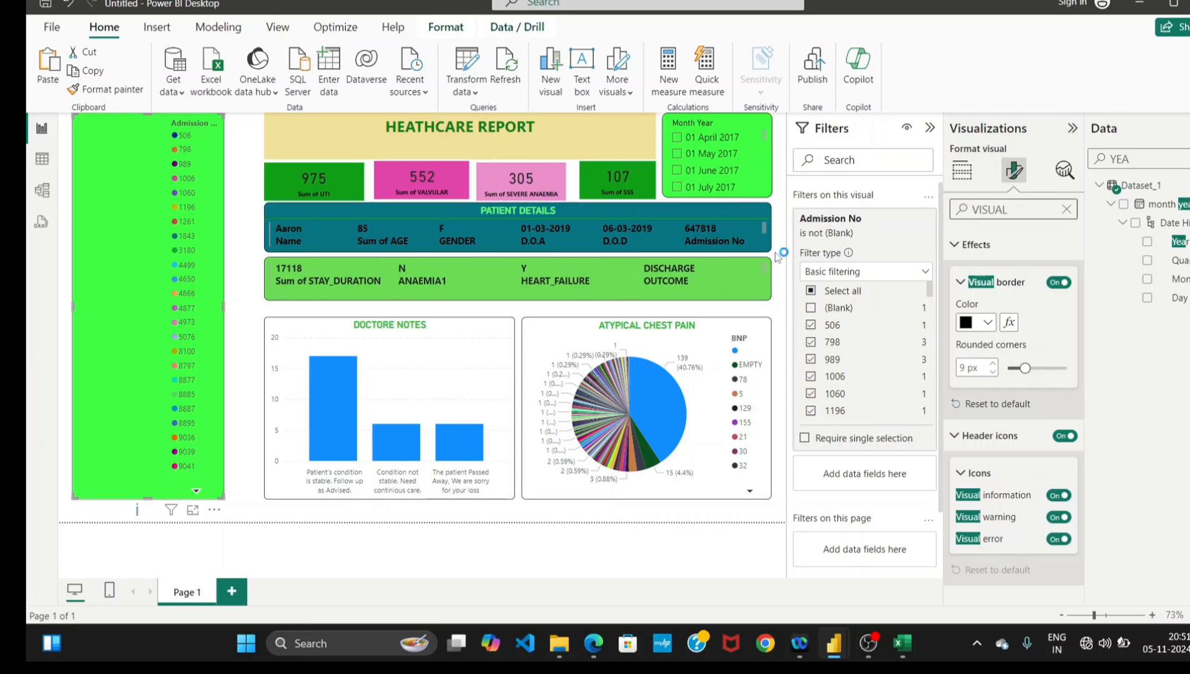
click(447, 372)
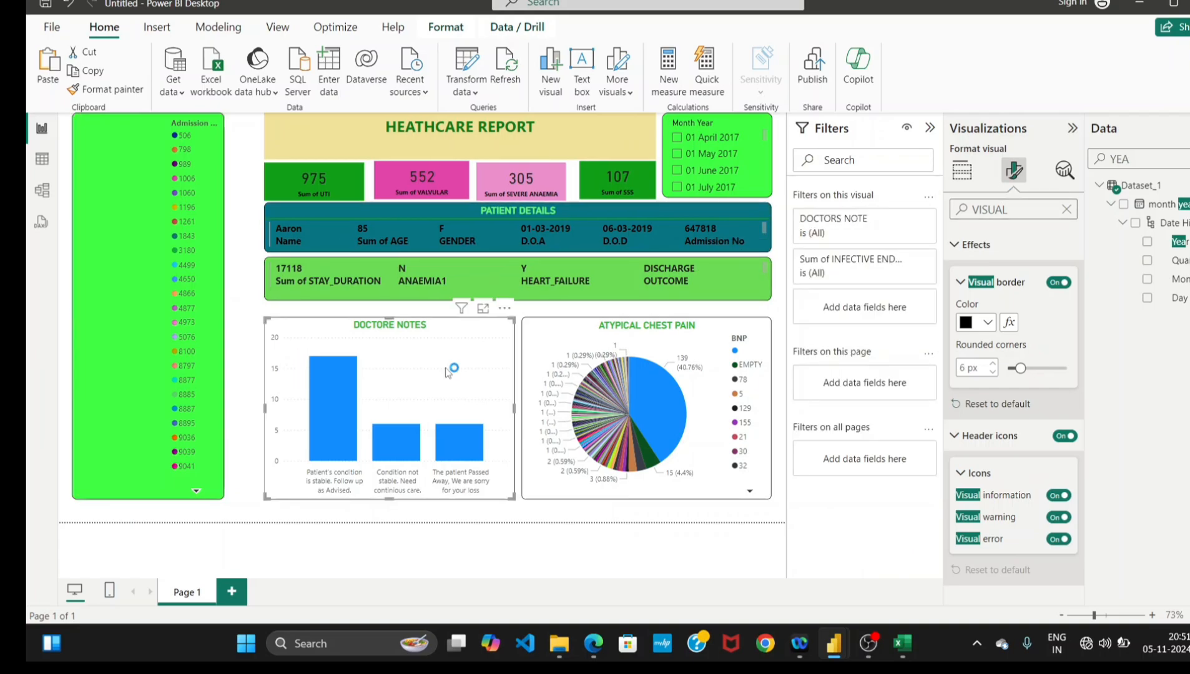
Increase the rounded corners of the Admission No visual's border so they curve more strongly, and deselect the visual.
click(127, 245)
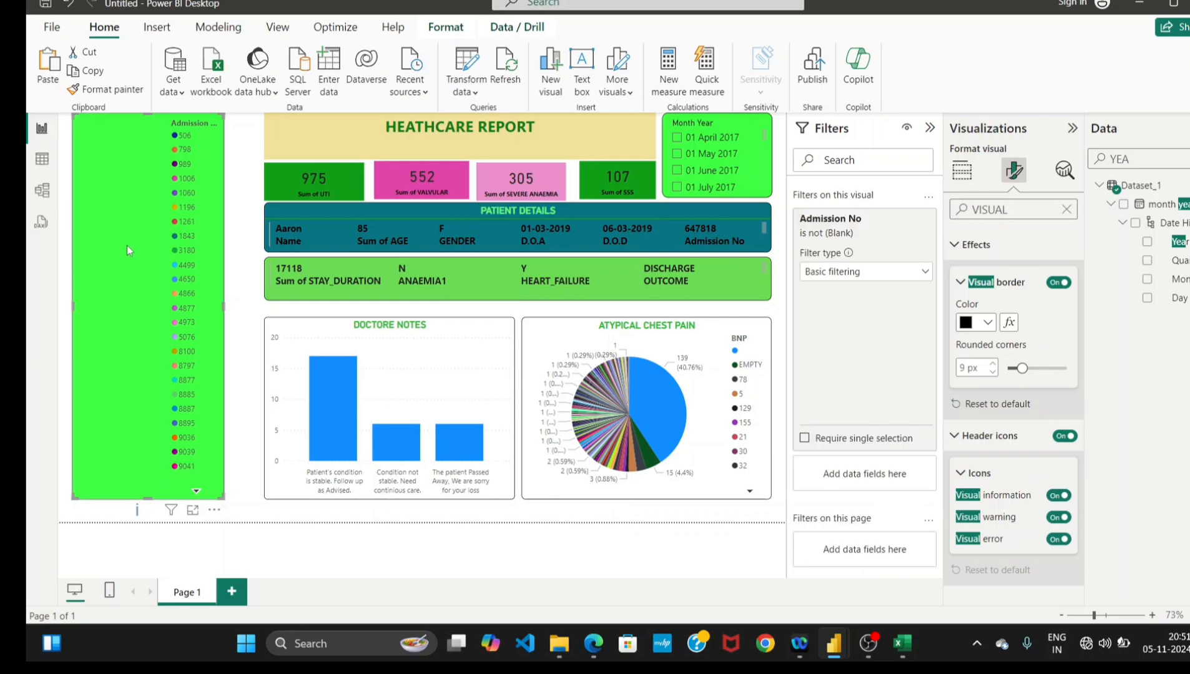
click(1067, 211)
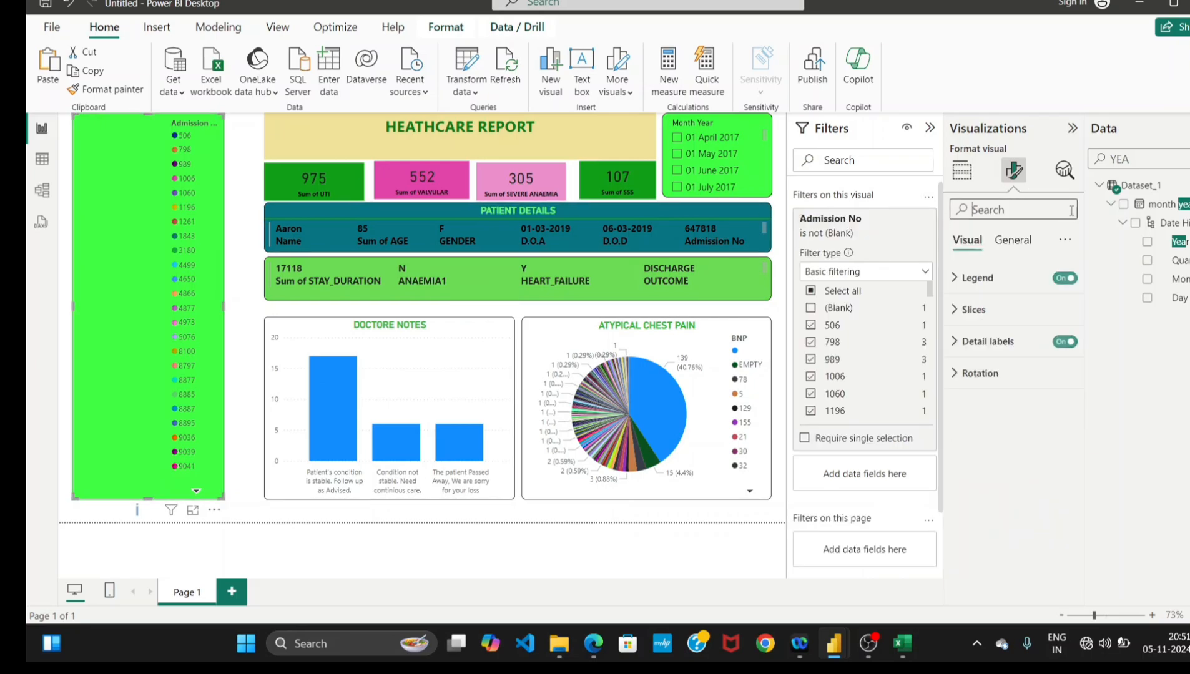
text(VISU)
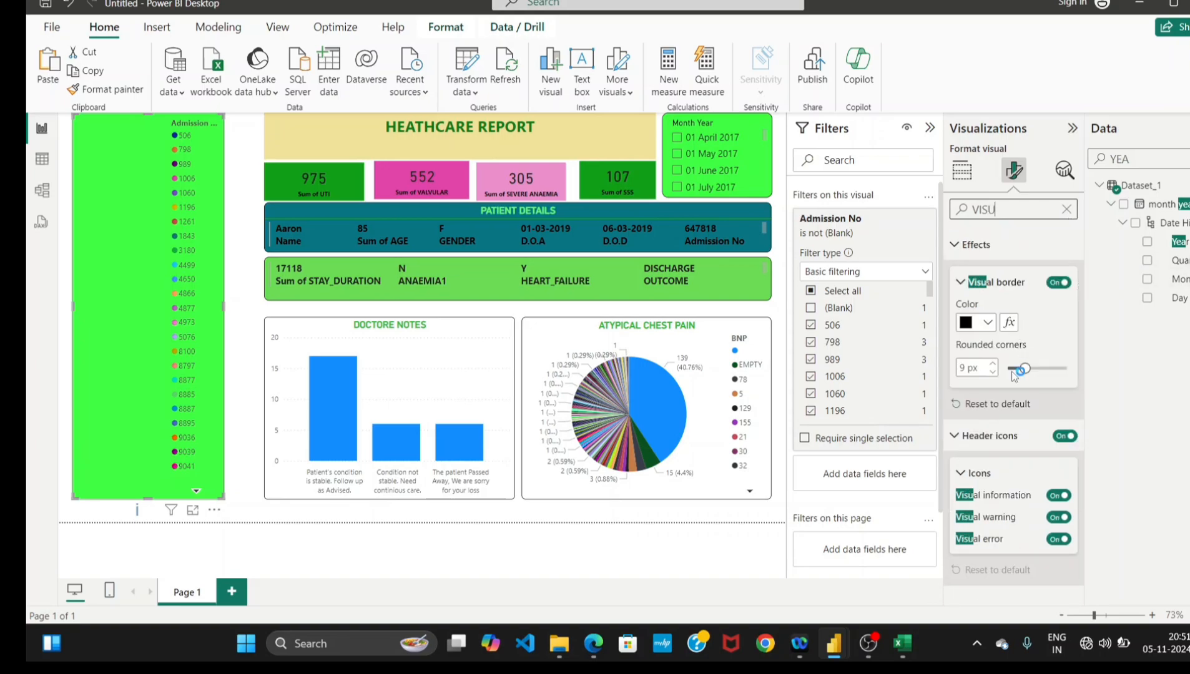
drag(1023, 369, 1054, 371)
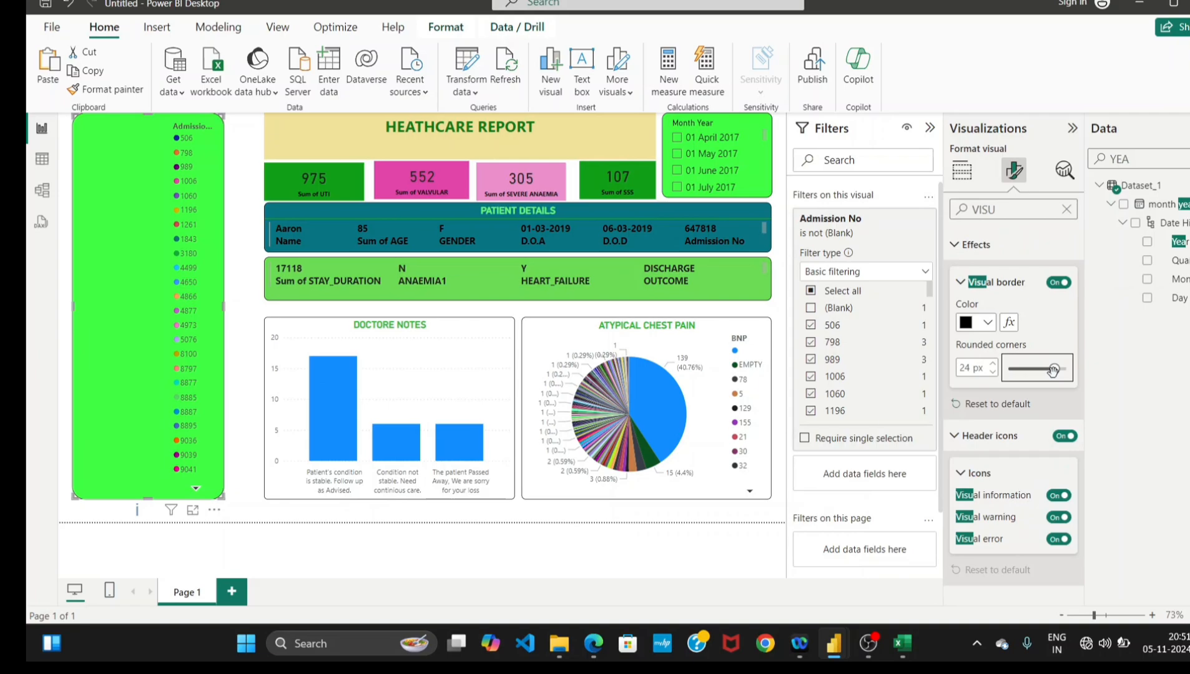
drag(1054, 370, 1044, 371)
click(690, 573)
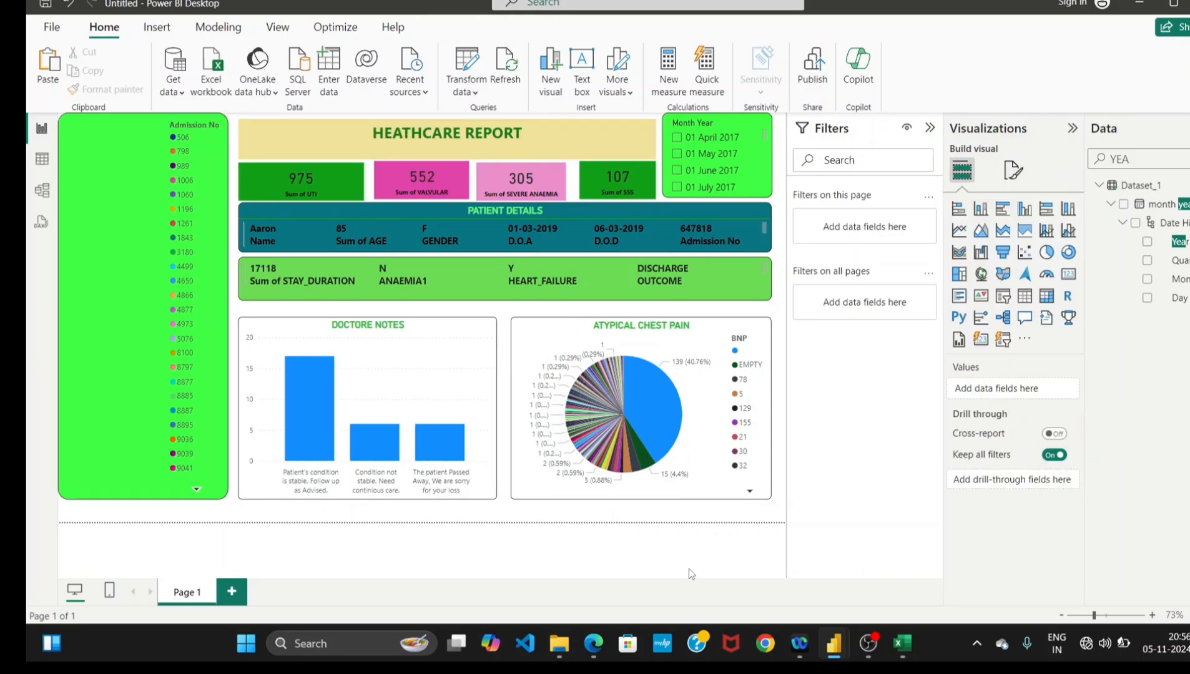